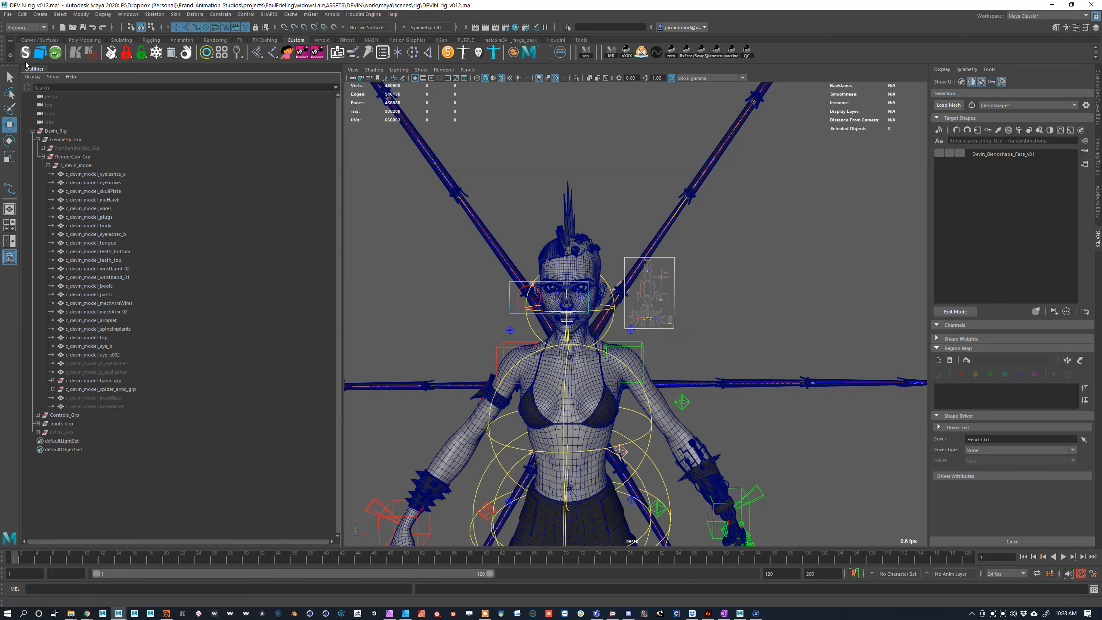
Step: Close the docked SHAPES blend shape editor
{"action": "right_click", "coordinate": [1092, 241]}
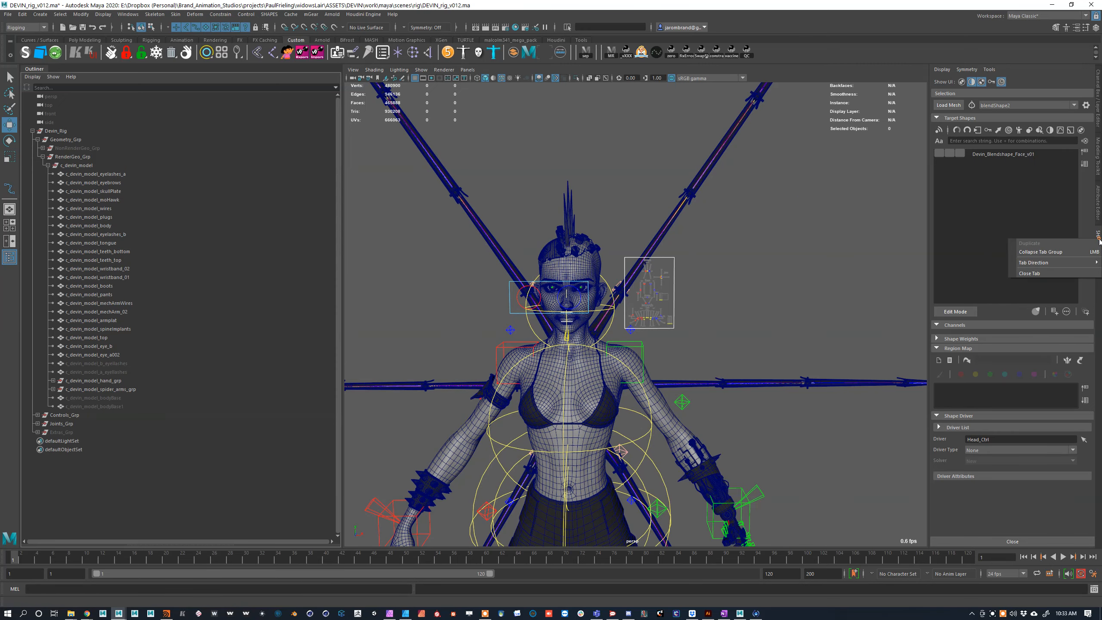
{"action": "left_click", "coordinate": [1090, 274]}
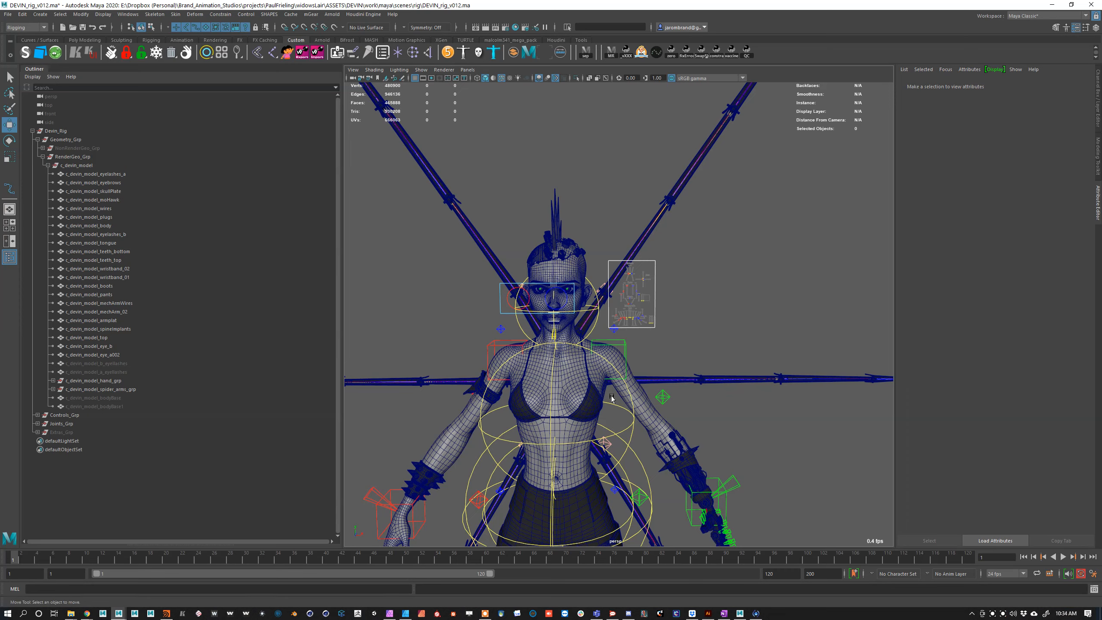
Step: Switch to Chrome, load braverabbit.com in a new tab and open the page for the SHAPES tool
{"action": "mouse_move", "coordinate": [94, 617]}
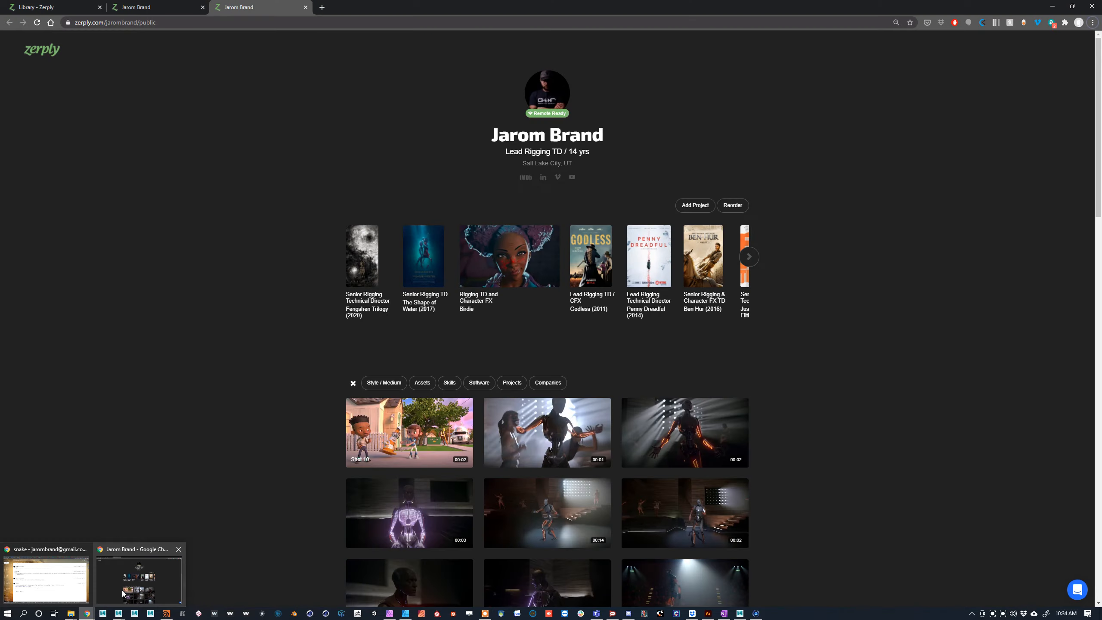
{"action": "left_click", "coordinate": [105, 602]}
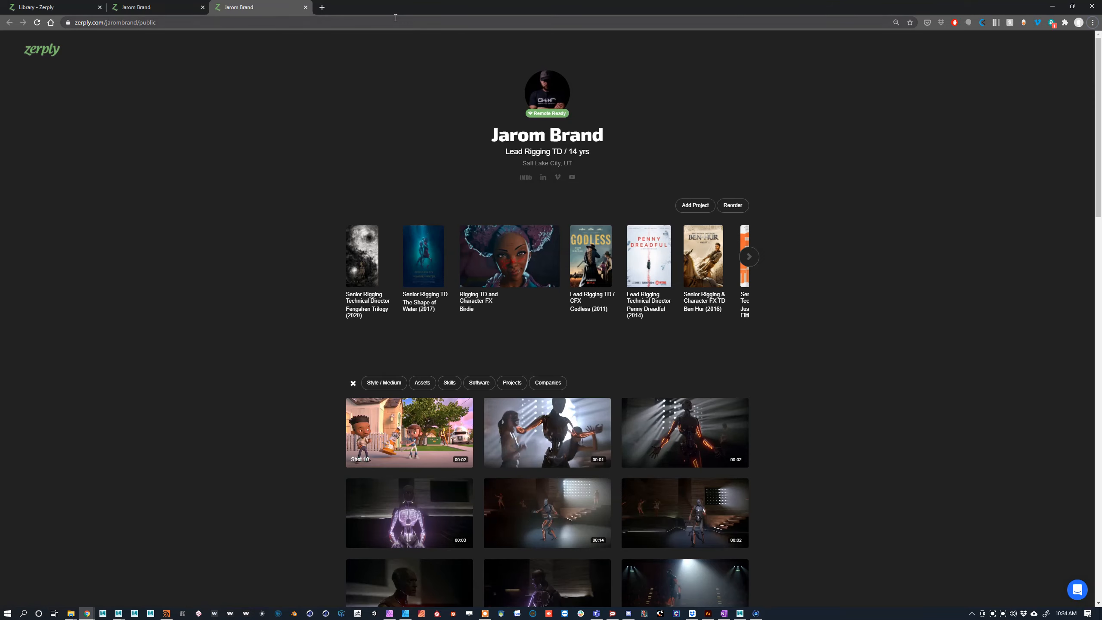
{"action": "left_click", "coordinate": [322, 7]}
{"action": "type", "text": "braverabbit.com"}
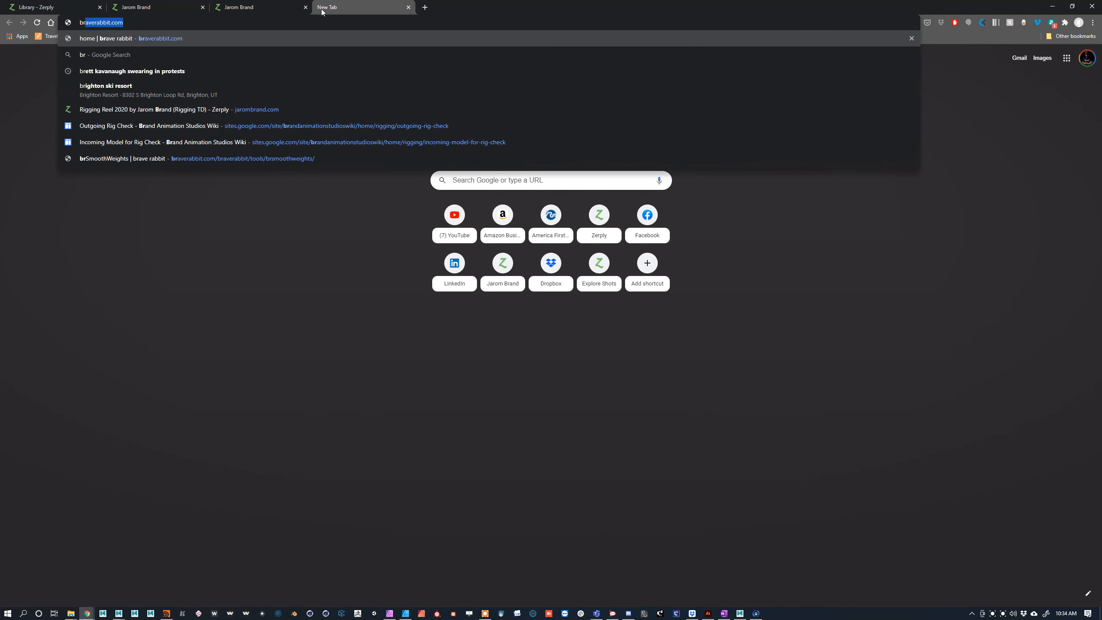
{"action": "key", "text": "Return"}
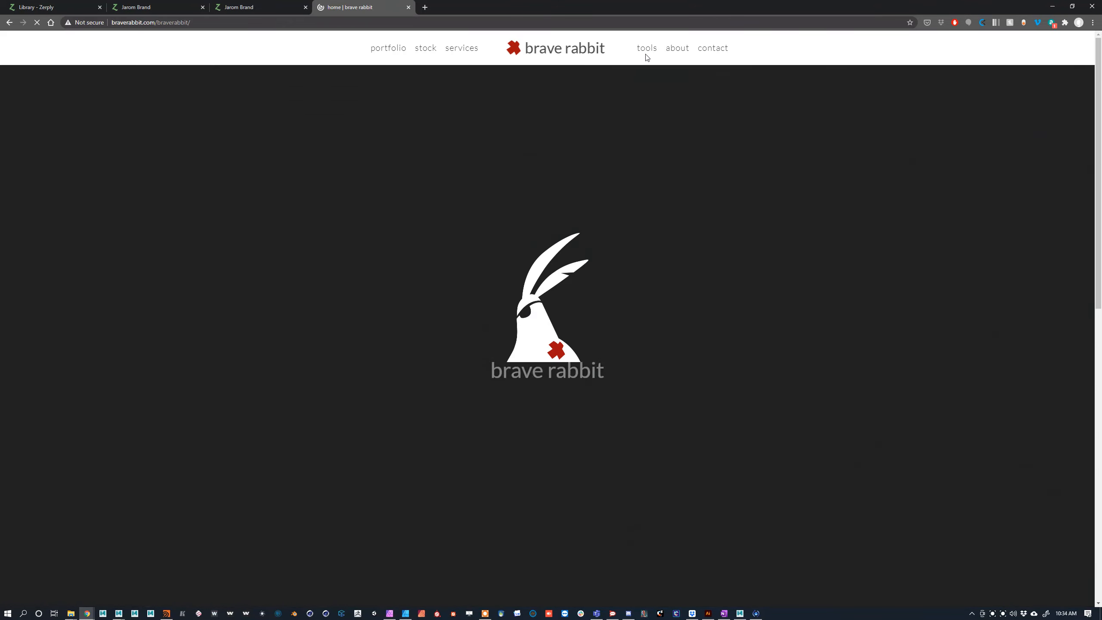
{"action": "mouse_move", "coordinate": [646, 51]}
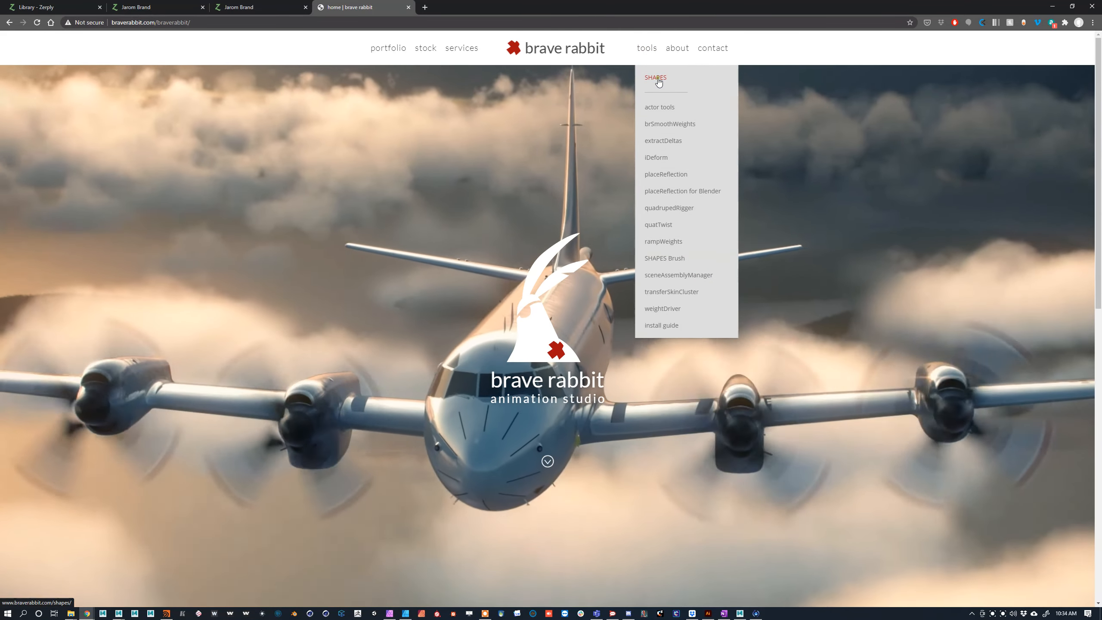
{"action": "left_click", "coordinate": [657, 78]}
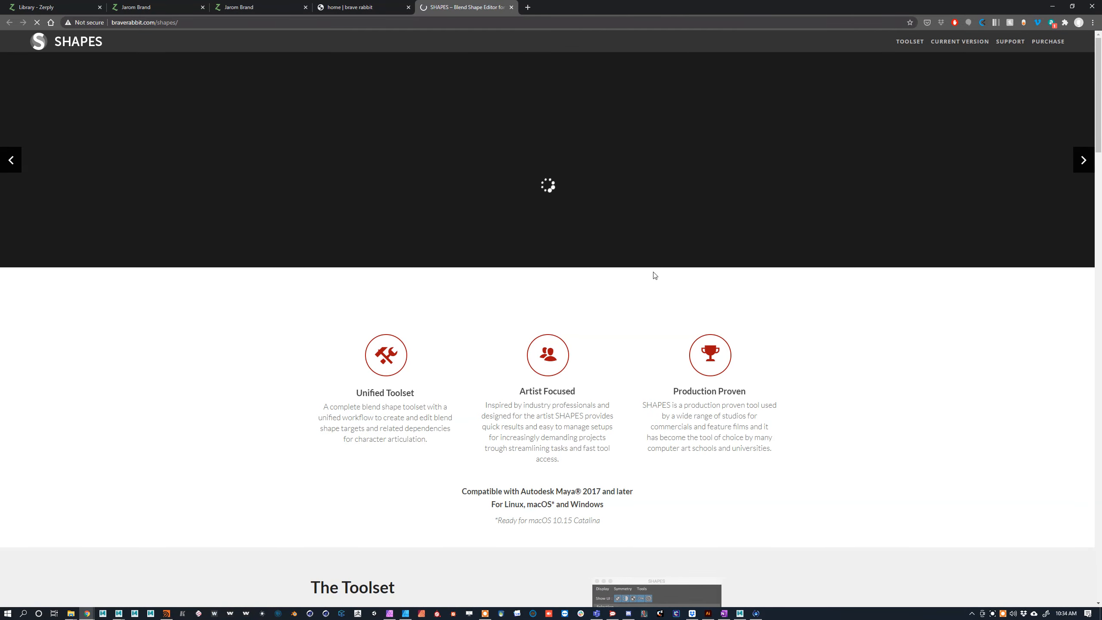
Step: Review the SHAPES page, including its key features, latest version, Maya compatibility, download and licence pricing
{"action": "scroll", "coordinate": [586, 252], "scroll_direction": "down", "scroll_amount": 4}
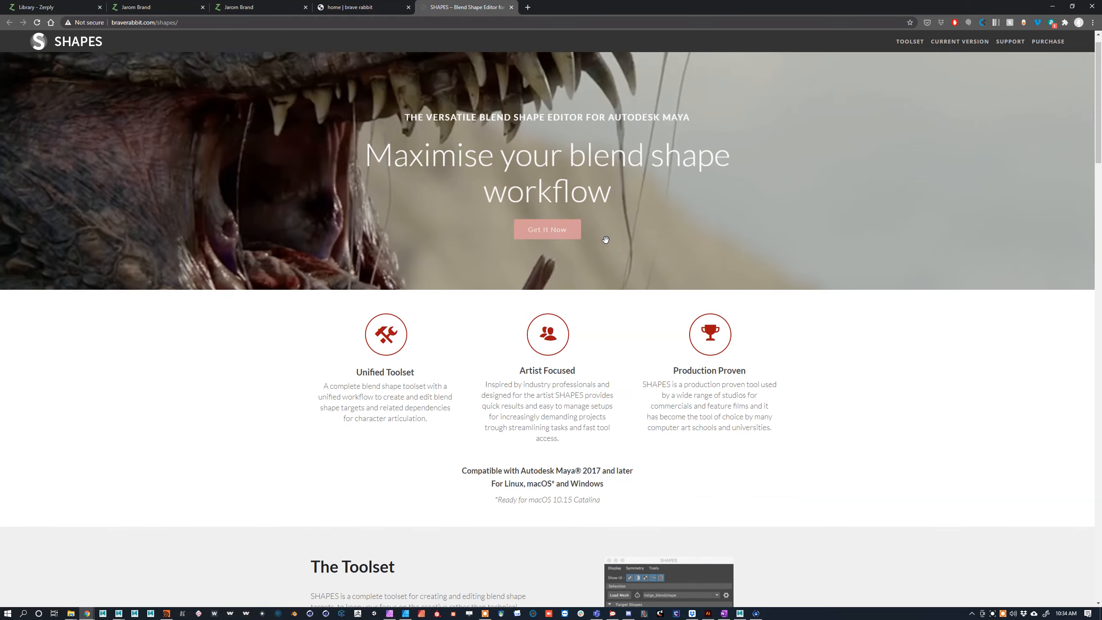
{"action": "scroll", "coordinate": [512, 274], "scroll_direction": "down", "scroll_amount": 20}
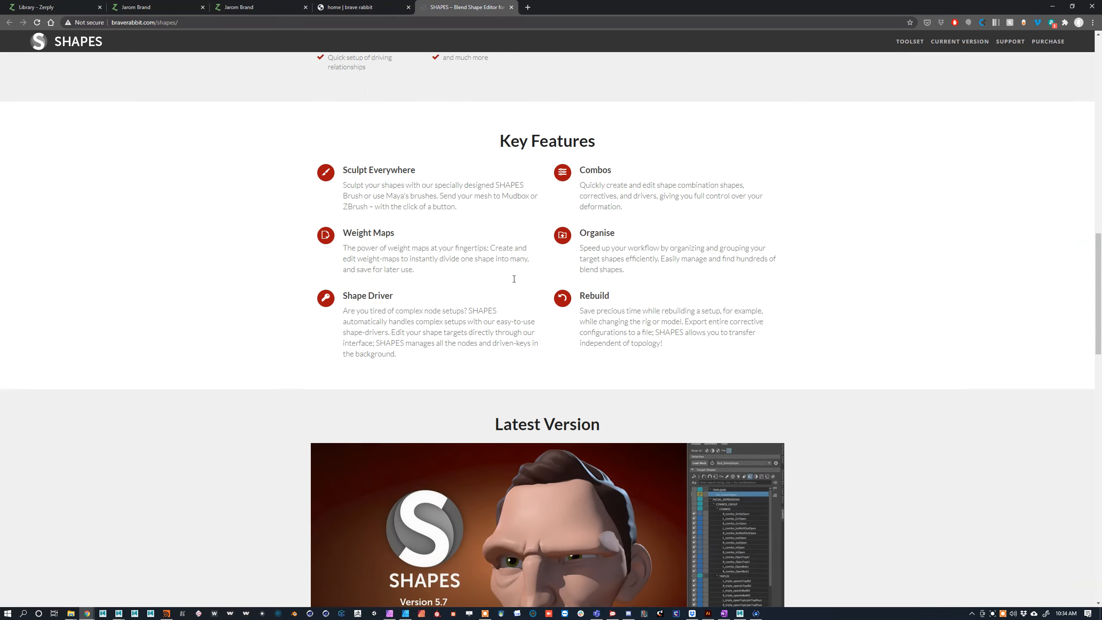
{"action": "scroll", "coordinate": [516, 277], "scroll_direction": "down", "scroll_amount": 1}
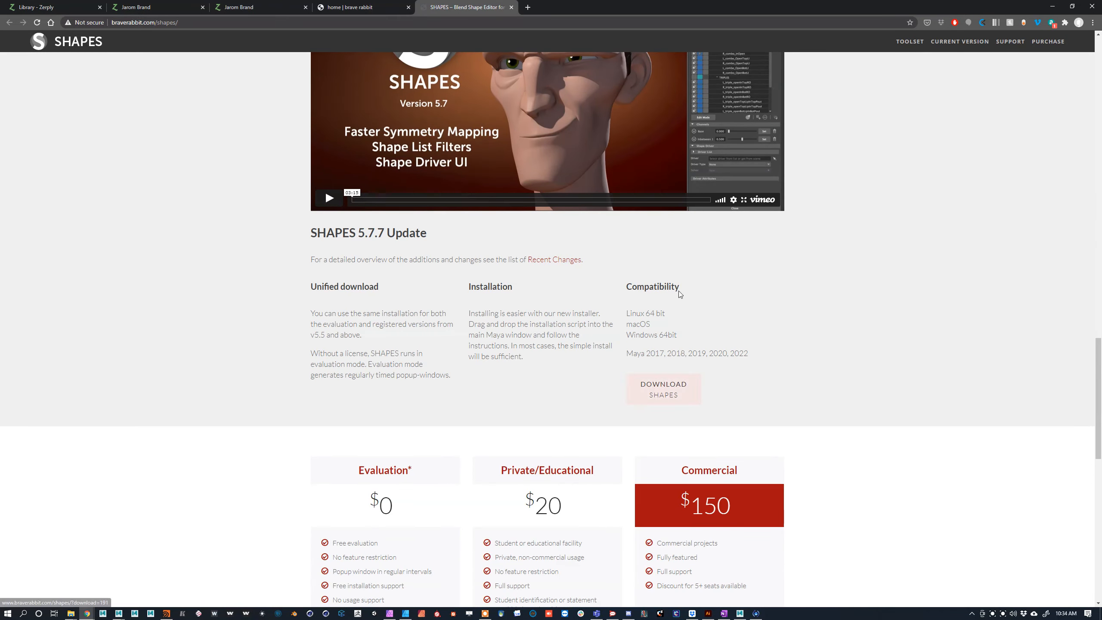
{"action": "scroll", "coordinate": [732, 532], "scroll_direction": "down", "scroll_amount": 2}
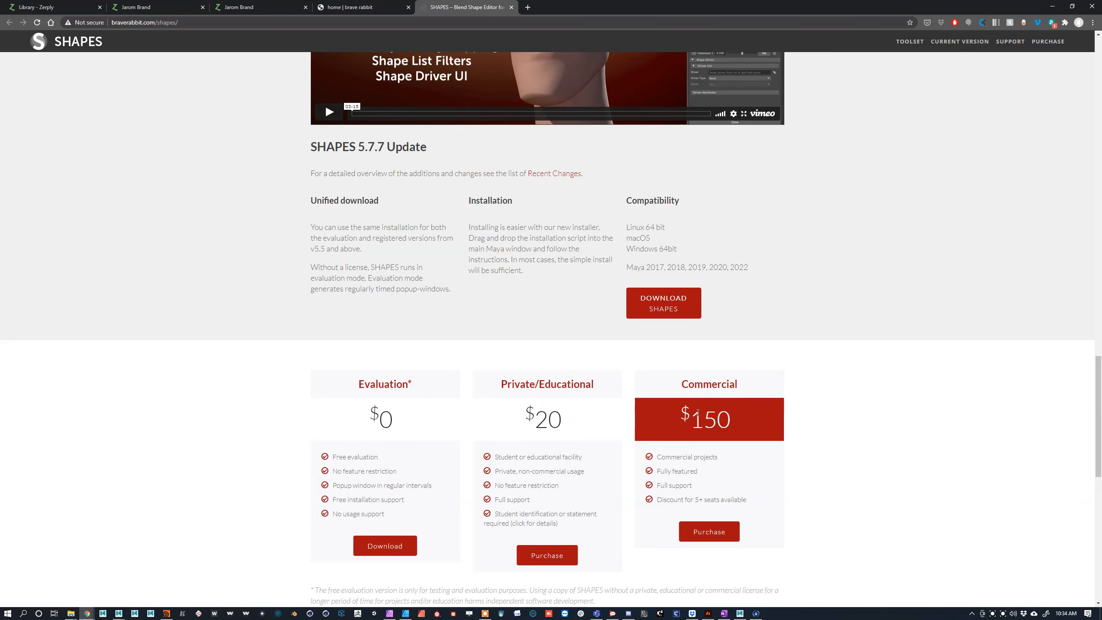
{"action": "scroll", "coordinate": [609, 257], "scroll_direction": "up", "scroll_amount": 8}
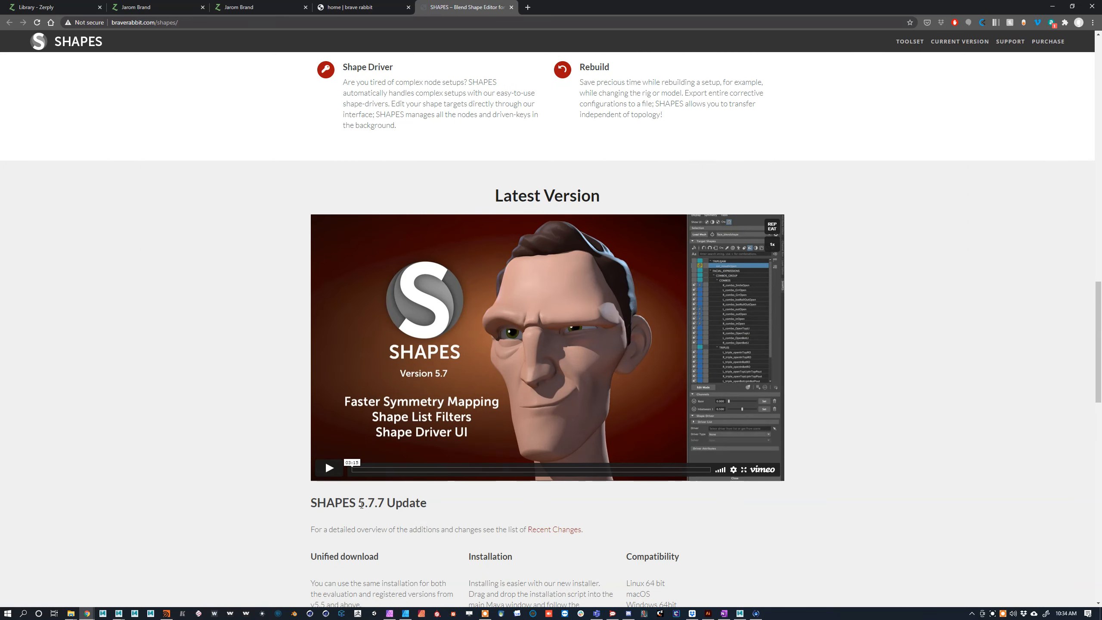
{"action": "left_click_drag", "start_coordinate": [360, 503], "coordinate": [369, 503]}
{"action": "scroll", "coordinate": [759, 454], "scroll_direction": "down", "scroll_amount": 4}
{"action": "scroll", "coordinate": [761, 453], "scroll_direction": "down", "scroll_amount": 1}
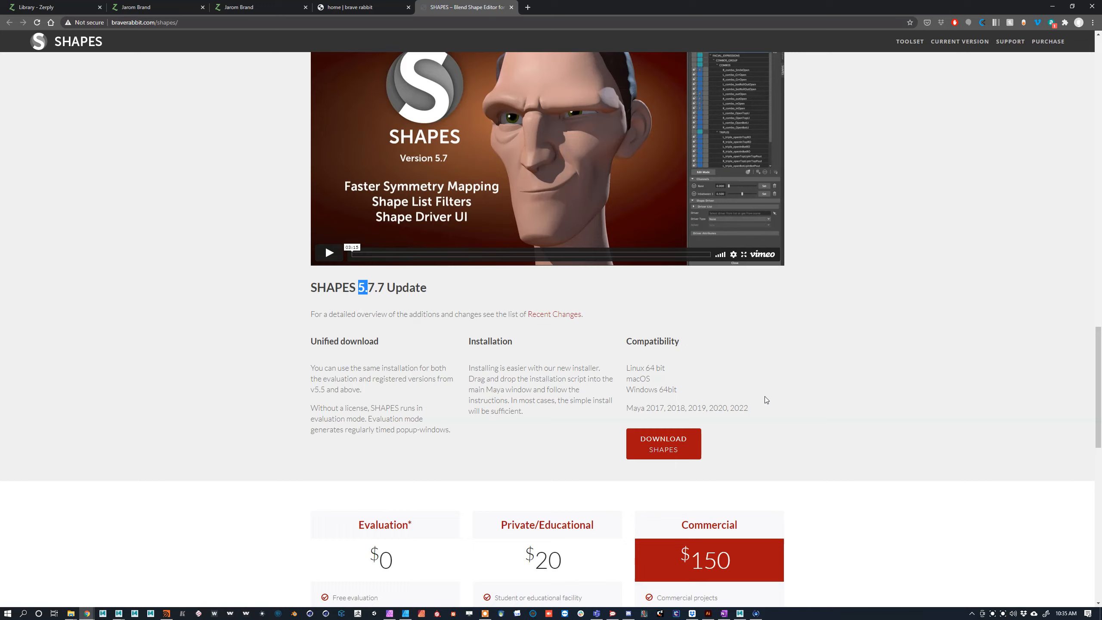
{"action": "scroll", "coordinate": [755, 310], "scroll_direction": "up", "scroll_amount": 14}
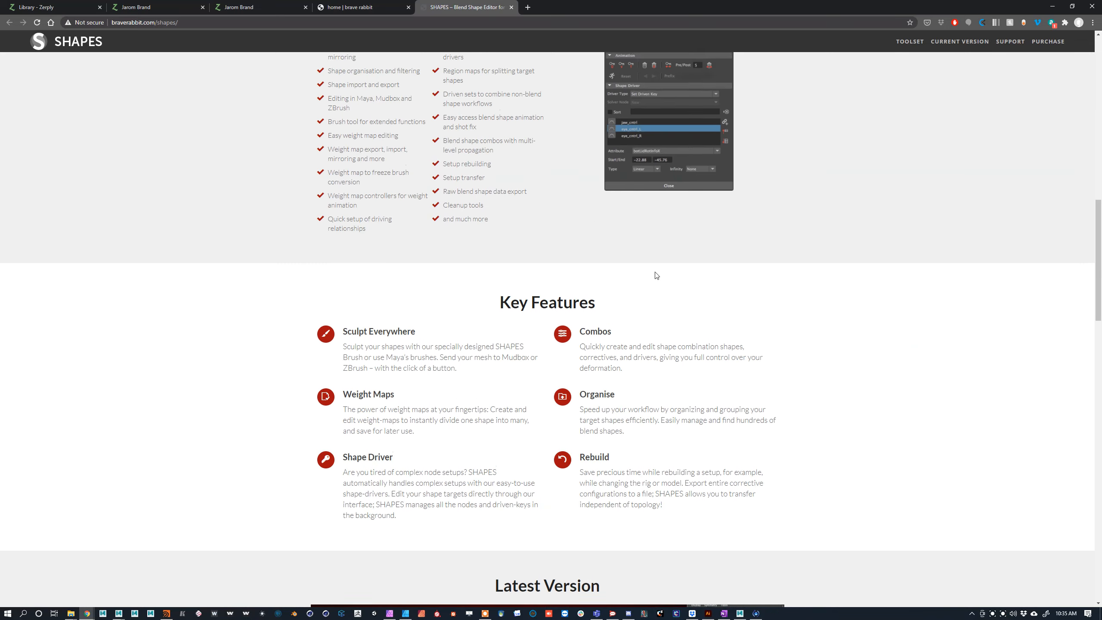
{"action": "scroll", "coordinate": [657, 275], "scroll_direction": "up", "scroll_amount": 16}
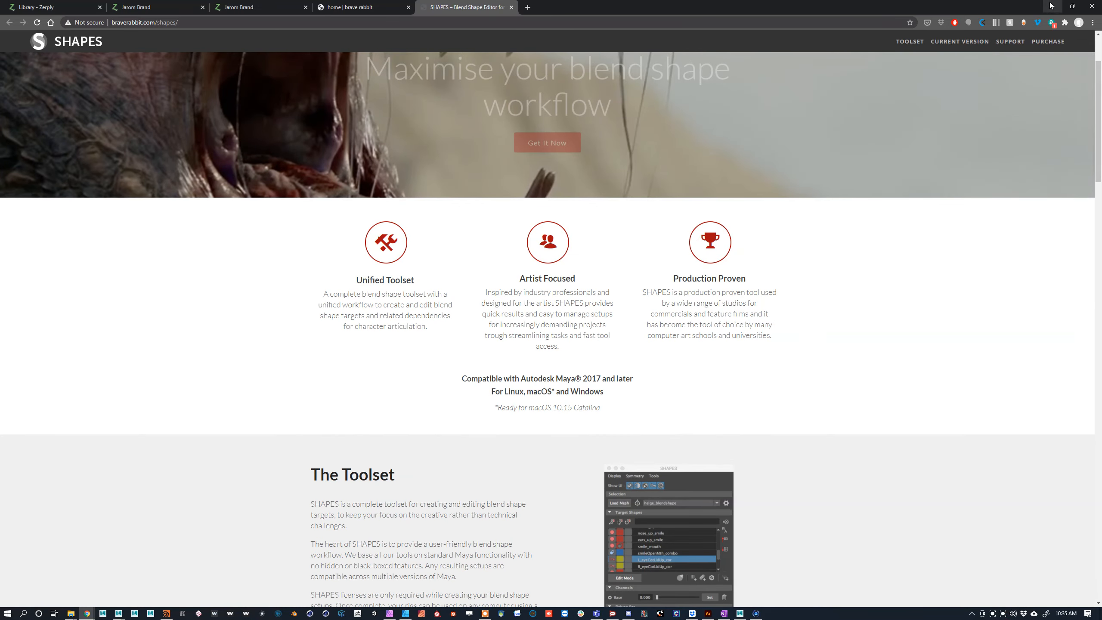
Step: Return to Maya, reopen the SHAPES editor and load the c_devin_model_body mesh into it
{"action": "left_click", "coordinate": [1052, 6]}
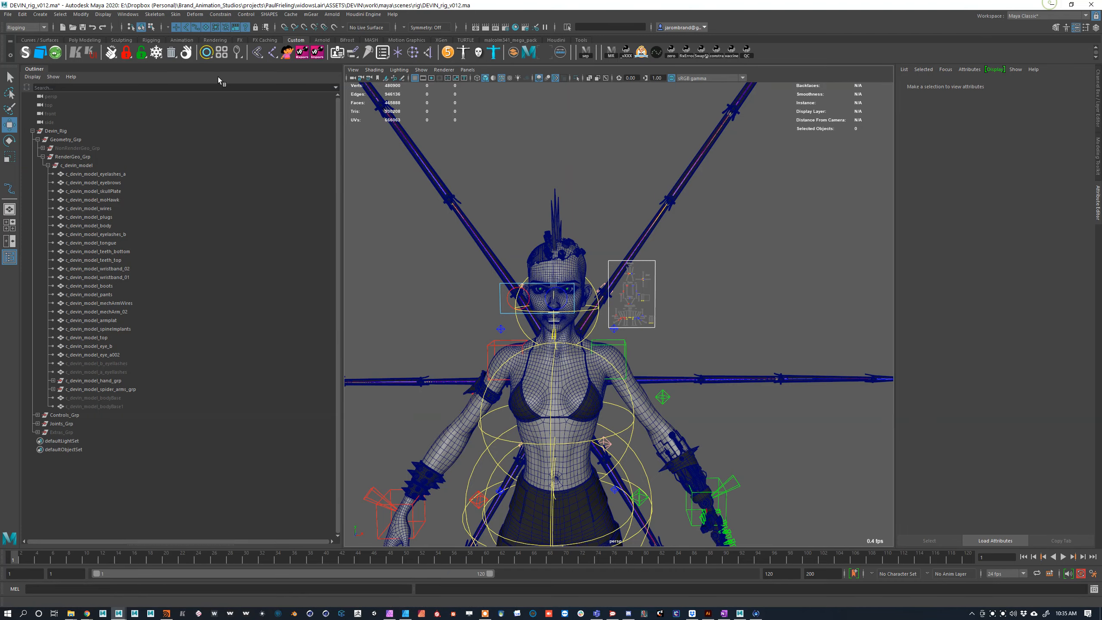
{"action": "left_click", "coordinate": [25, 52]}
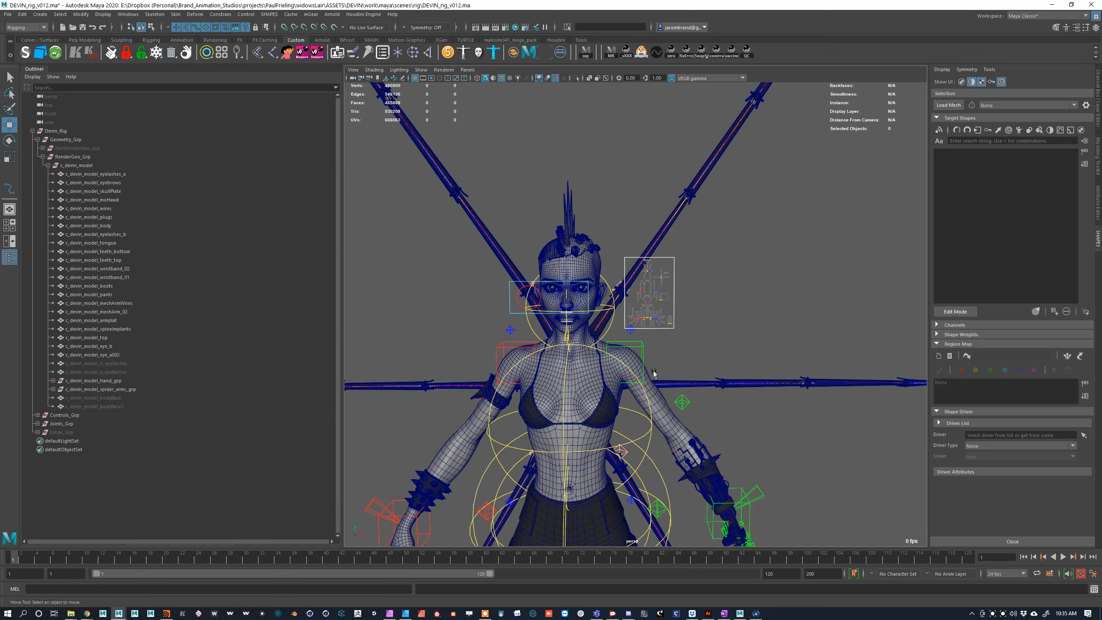
{"action": "left_click", "coordinate": [609, 372]}
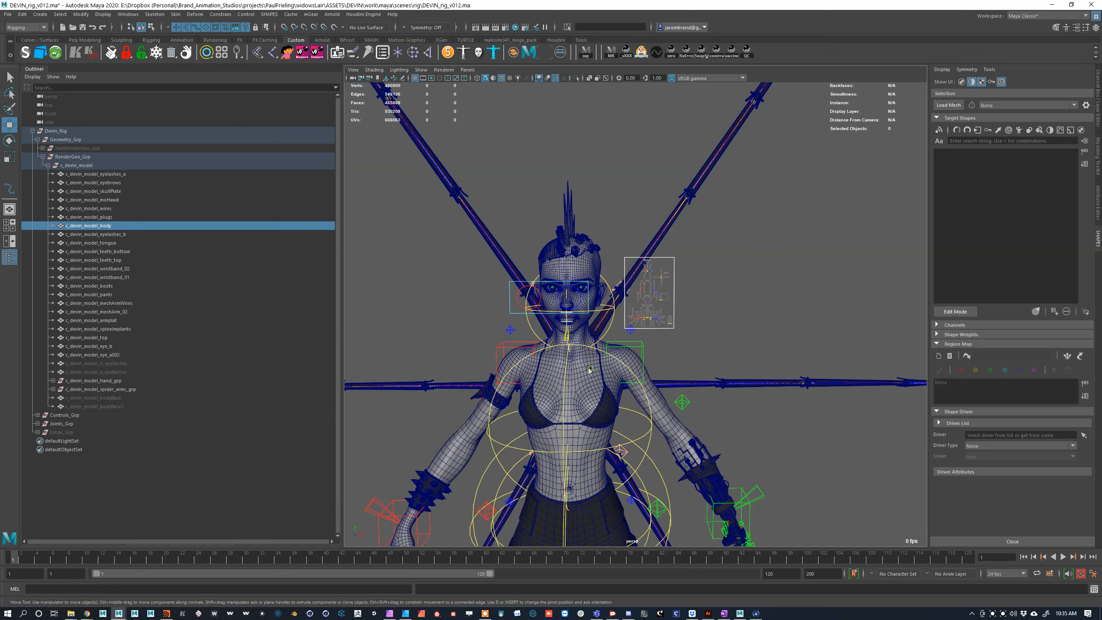
{"action": "left_click", "coordinate": [947, 105]}
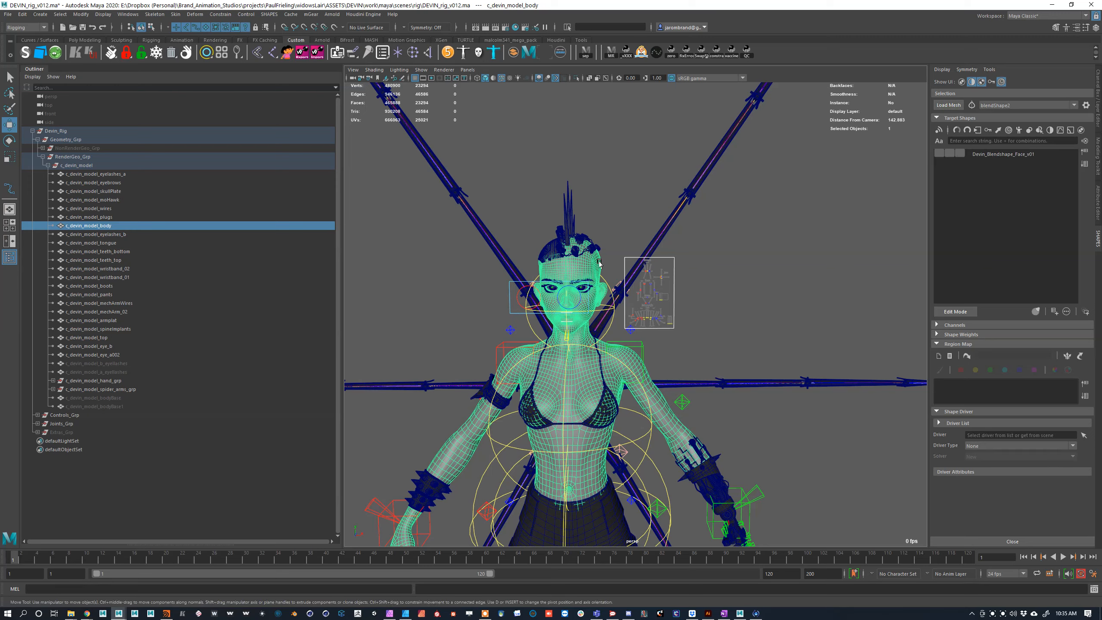
Step: Create a polygon sphere at the origin and load it into SHAPES as the active mesh
{"action": "left_click", "coordinate": [872, 136]}
{"action": "left_click", "coordinate": [72, 41]}
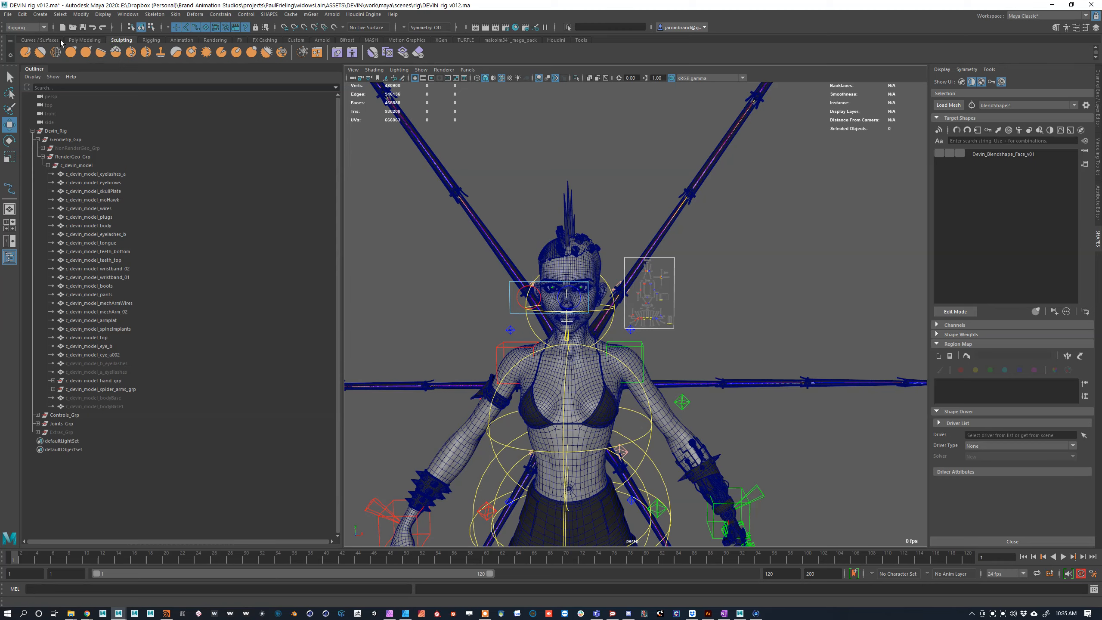
{"action": "left_click", "coordinate": [24, 52]}
{"action": "key", "text": "f"}
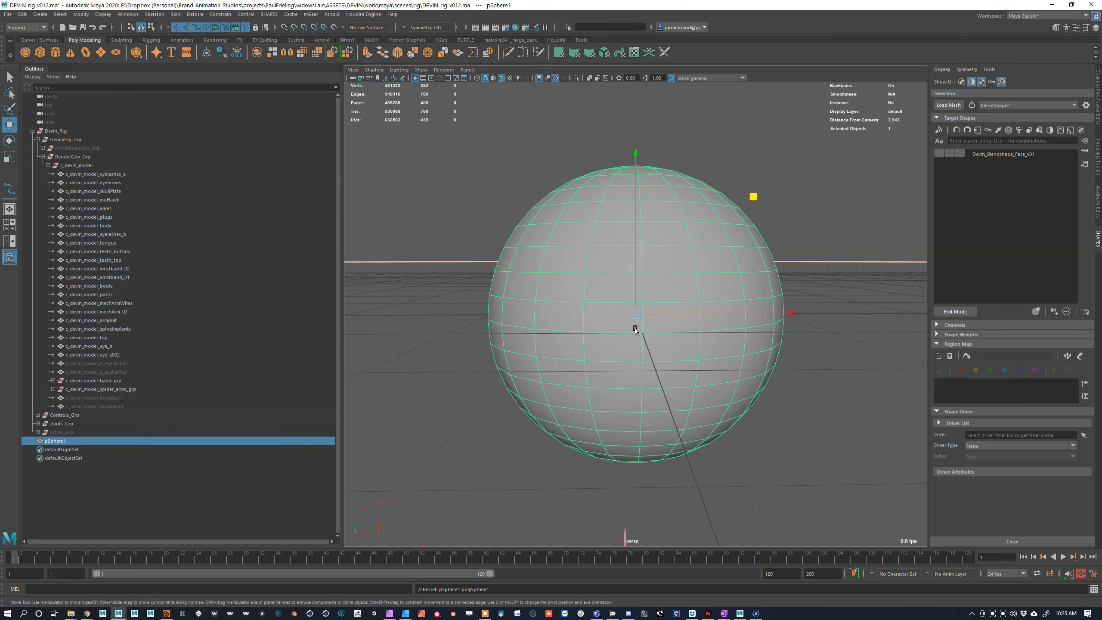
{"action": "left_click", "coordinate": [950, 106]}
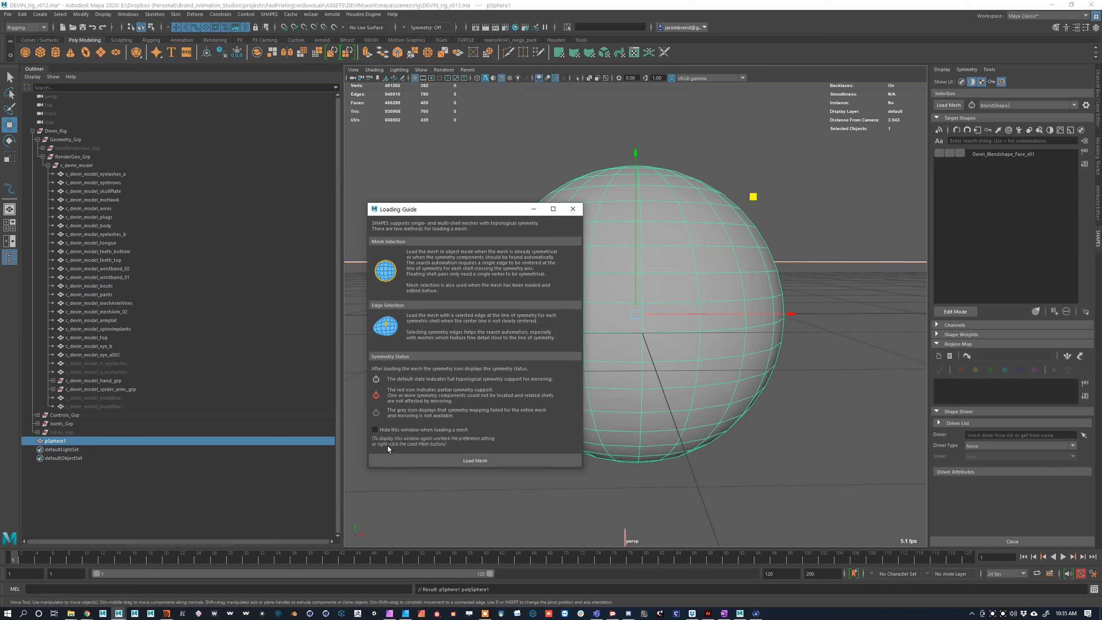
{"action": "left_click", "coordinate": [501, 462]}
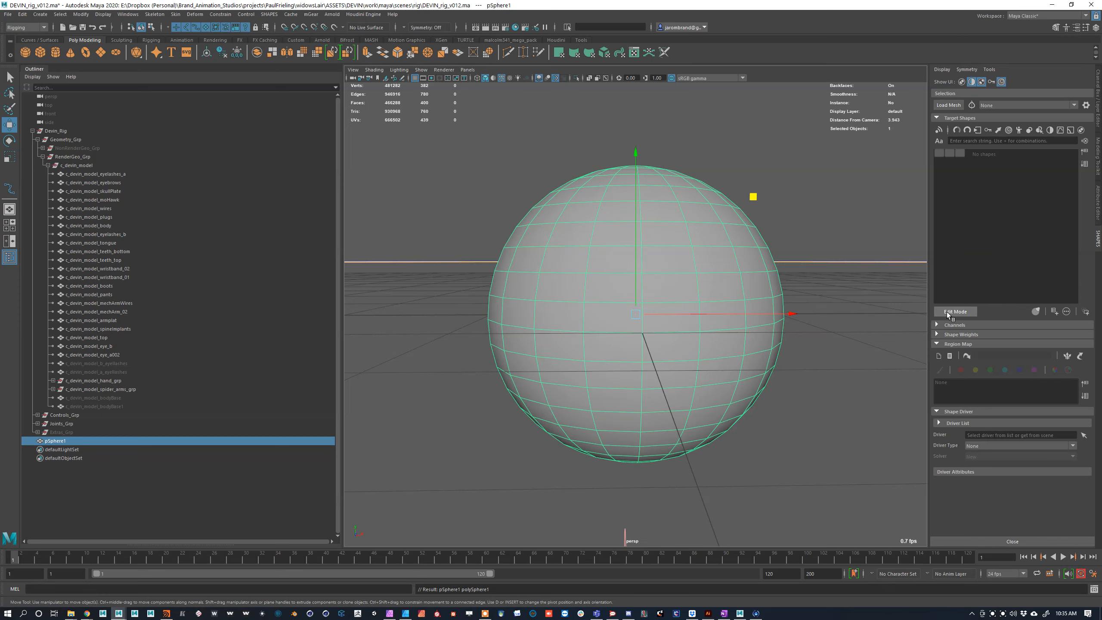
Step: View the sphere's attributes and channel box, and bring the SHAPES editor back
{"action": "key", "text": "ctrl+a"}
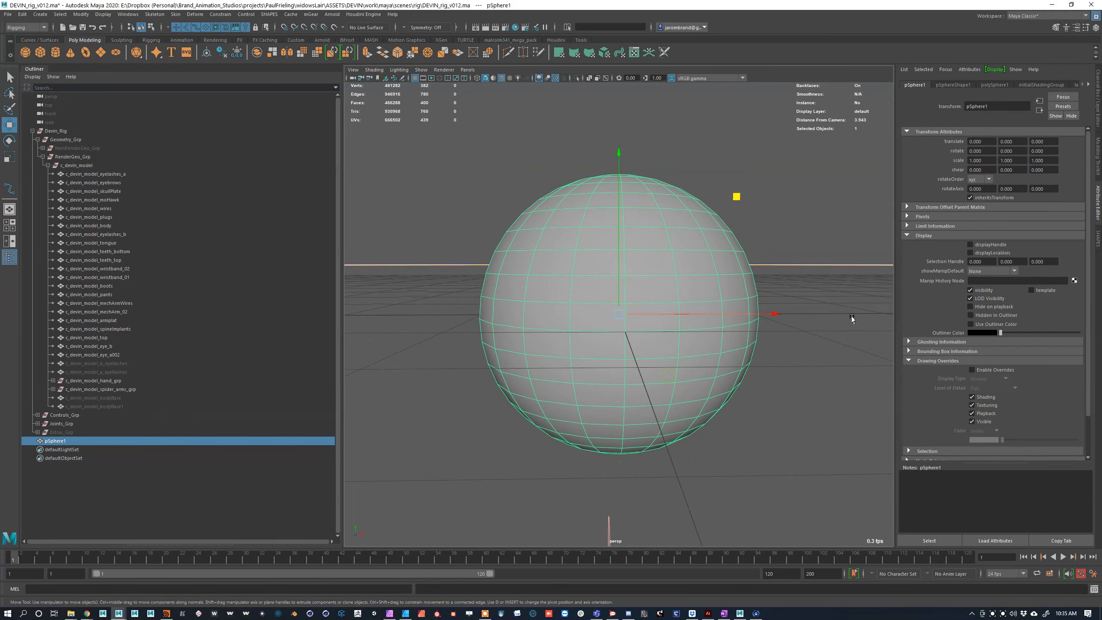
{"action": "key", "text": "ctrl+a"}
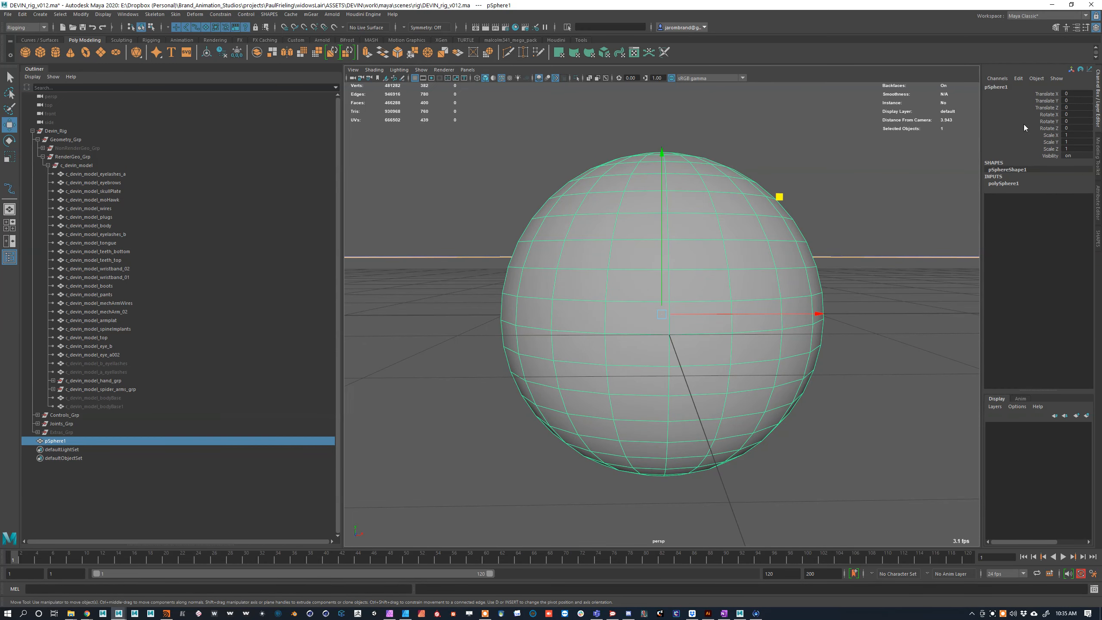
{"action": "left_click", "coordinate": [1100, 239]}
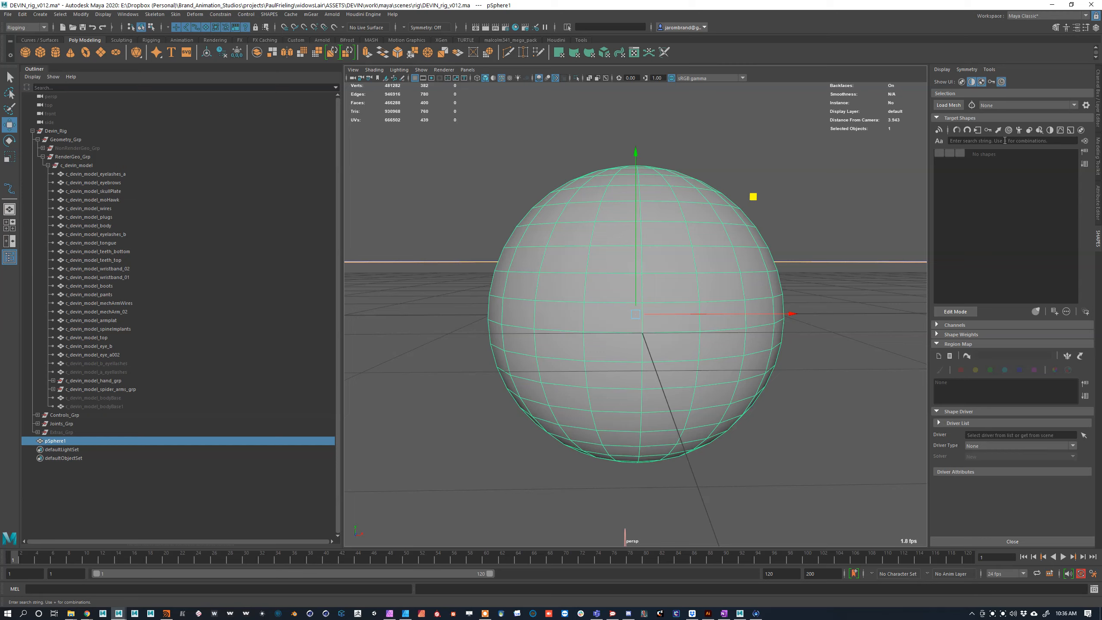
Step: Sculpt a first corrective on the sphere in Edit Mode, pulling its upper and lower areas outward, and preview it with the Base weight
{"action": "left_click", "coordinate": [967, 308]}
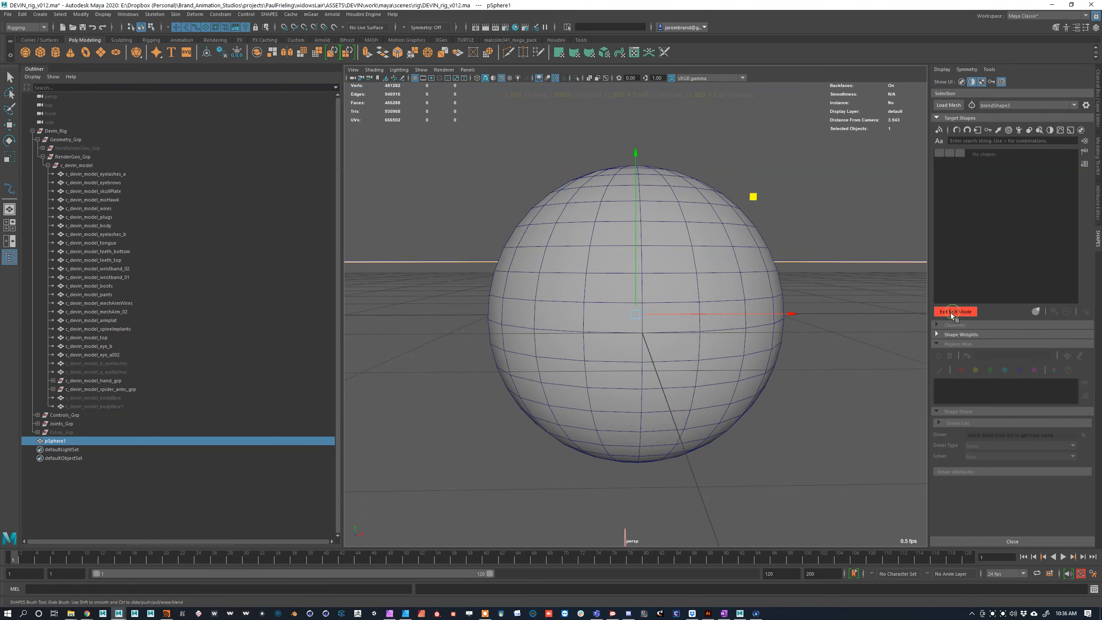
{"action": "middle_click_drag", "start_coordinate": [795, 245], "coordinate": [792, 276], "text": "alt"}
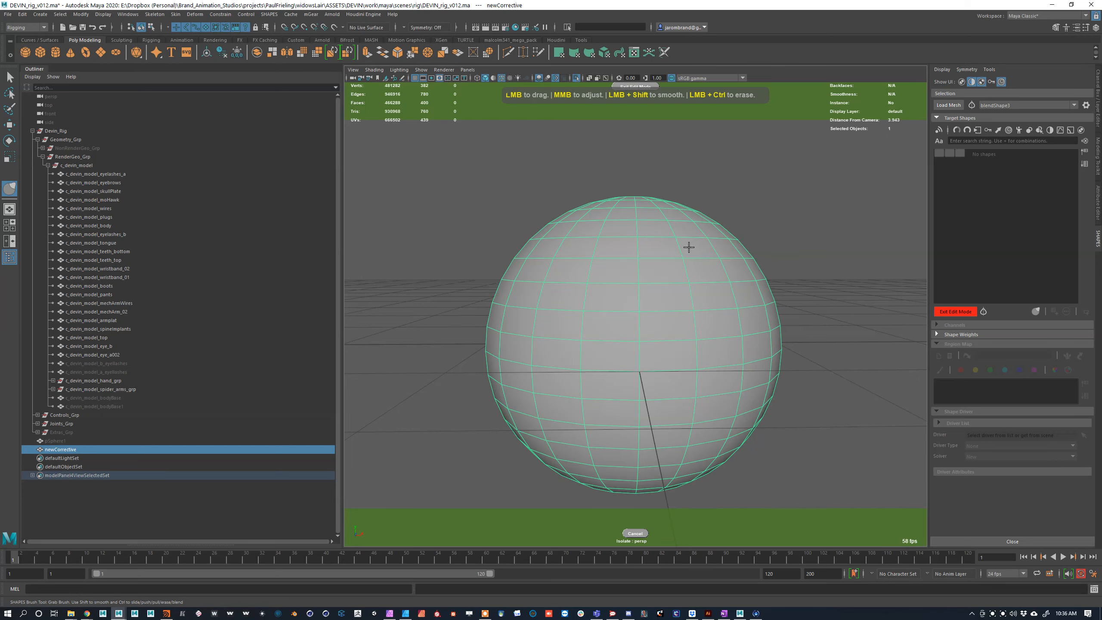
{"action": "left_click_drag", "start_coordinate": [686, 246], "coordinate": [736, 209]}
{"action": "left_click_drag", "start_coordinate": [601, 278], "coordinate": [569, 260]}
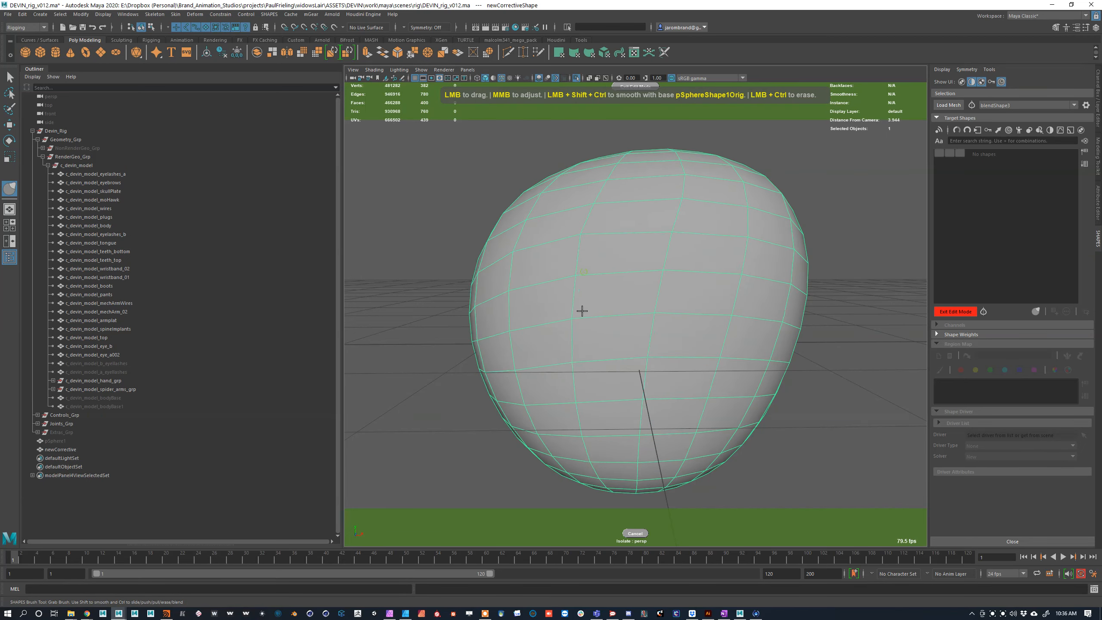
{"action": "left_click_drag", "start_coordinate": [581, 310], "coordinate": [551, 314]}
{"action": "left_click_drag", "start_coordinate": [561, 426], "coordinate": [545, 449]}
{"action": "left_click_drag", "start_coordinate": [722, 409], "coordinate": [779, 425]}
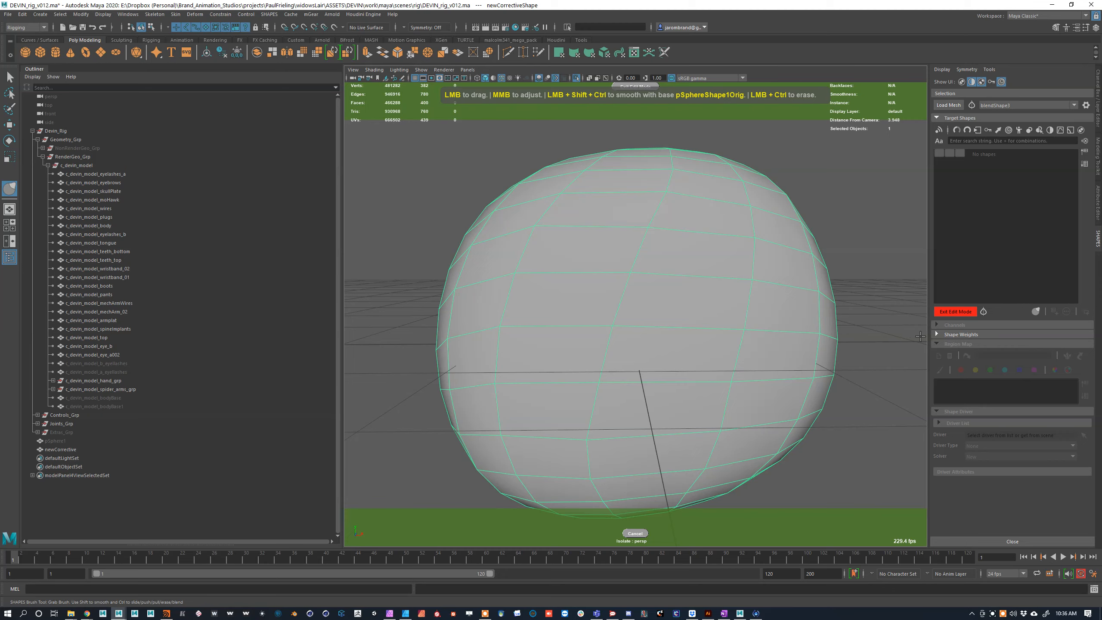
{"action": "left_click", "coordinate": [954, 312]}
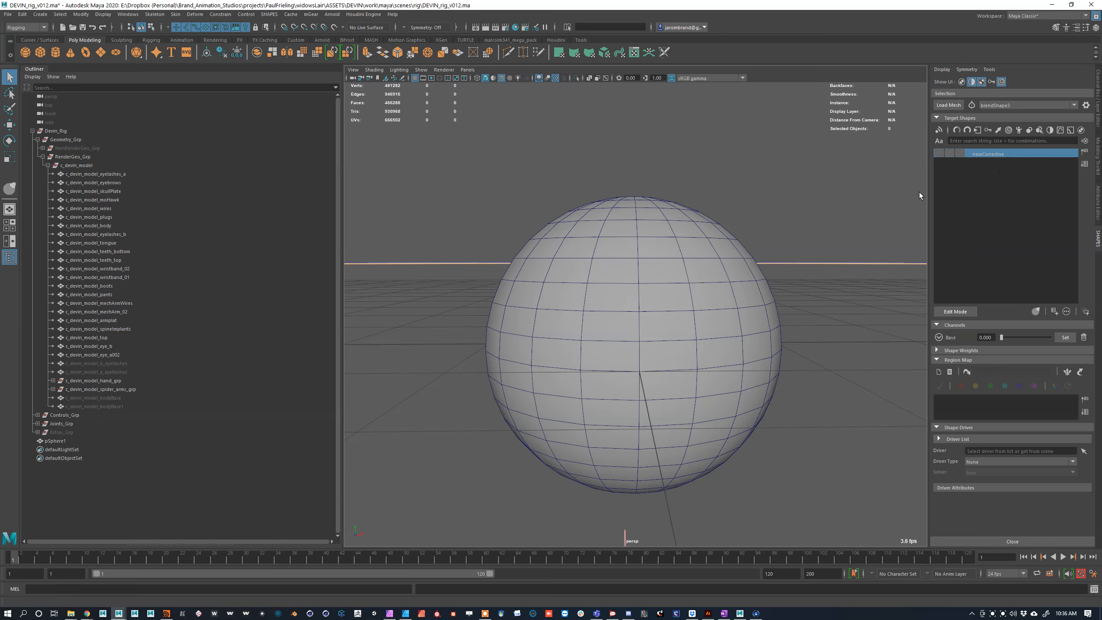
{"action": "left_click_drag", "start_coordinate": [1003, 338], "coordinate": [923, 338]}
Step: Sculpt a second corrective in Edit Mode by pulling the sphere's lower right area down and outward
{"action": "left_click", "coordinate": [955, 311]}
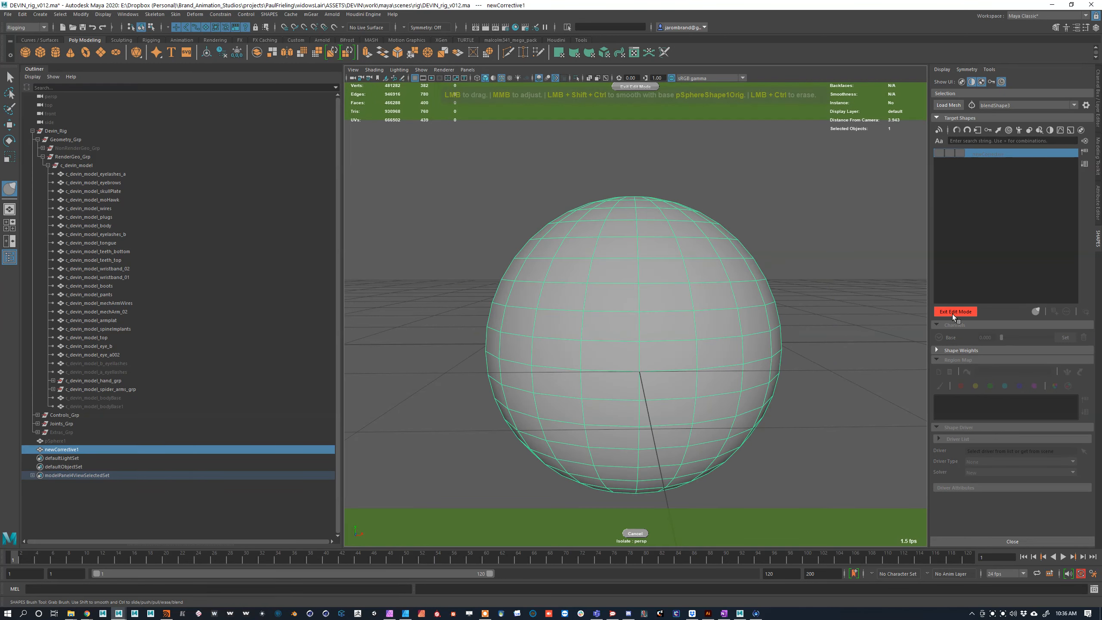
{"action": "left_click_drag", "start_coordinate": [705, 377], "coordinate": [766, 481]}
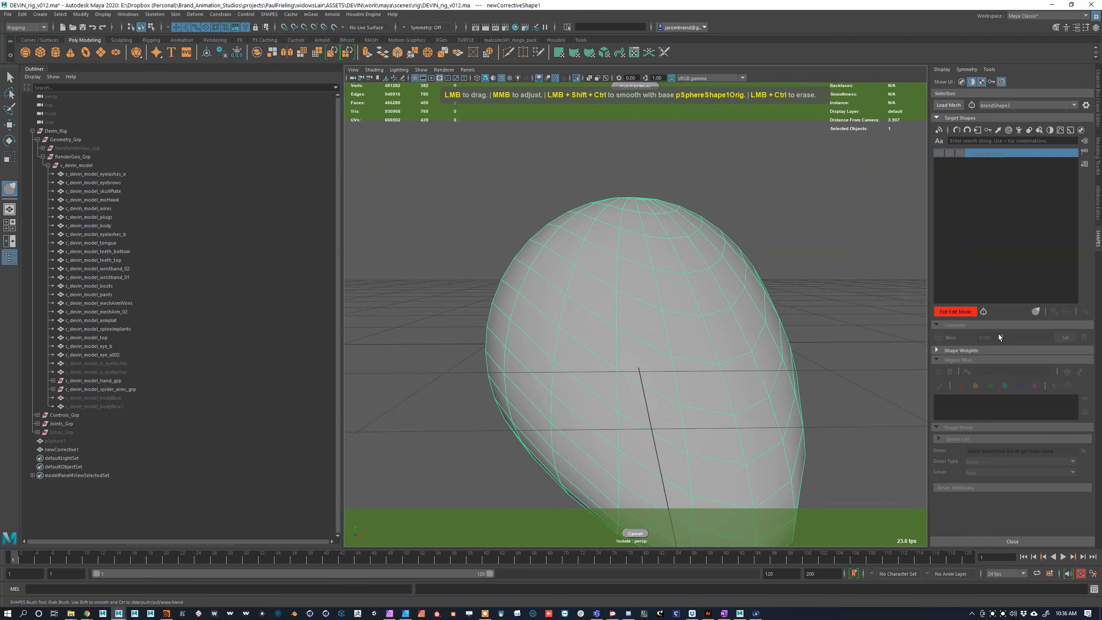
{"action": "left_click", "coordinate": [965, 314]}
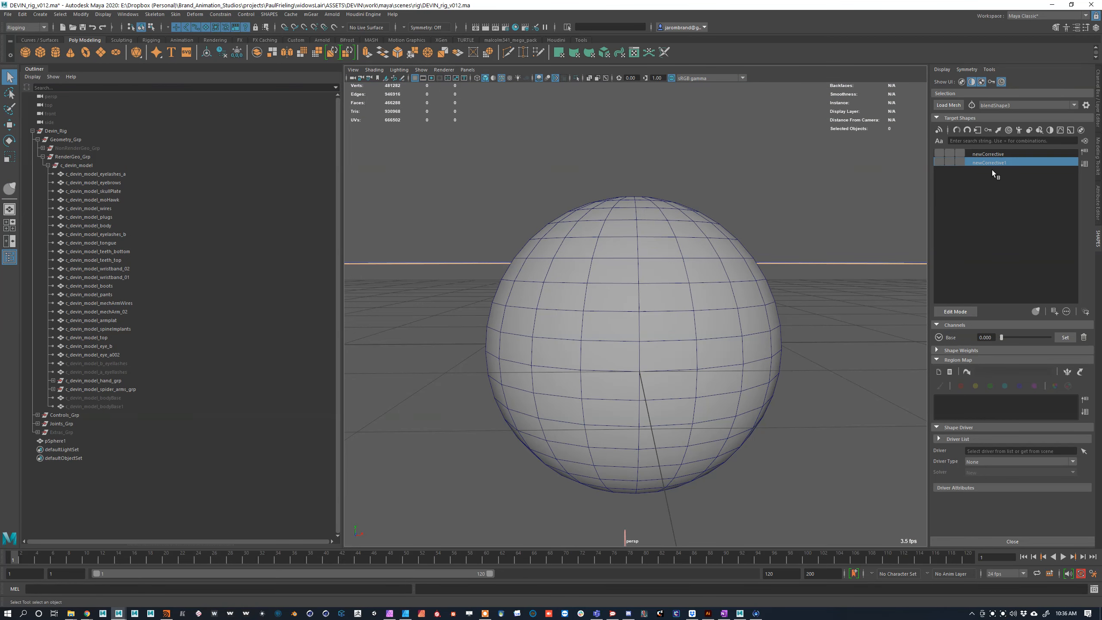
Step: Preview the sphere's second corrective with the Base weight, and both correctives together
{"action": "left_click", "coordinate": [988, 154]}
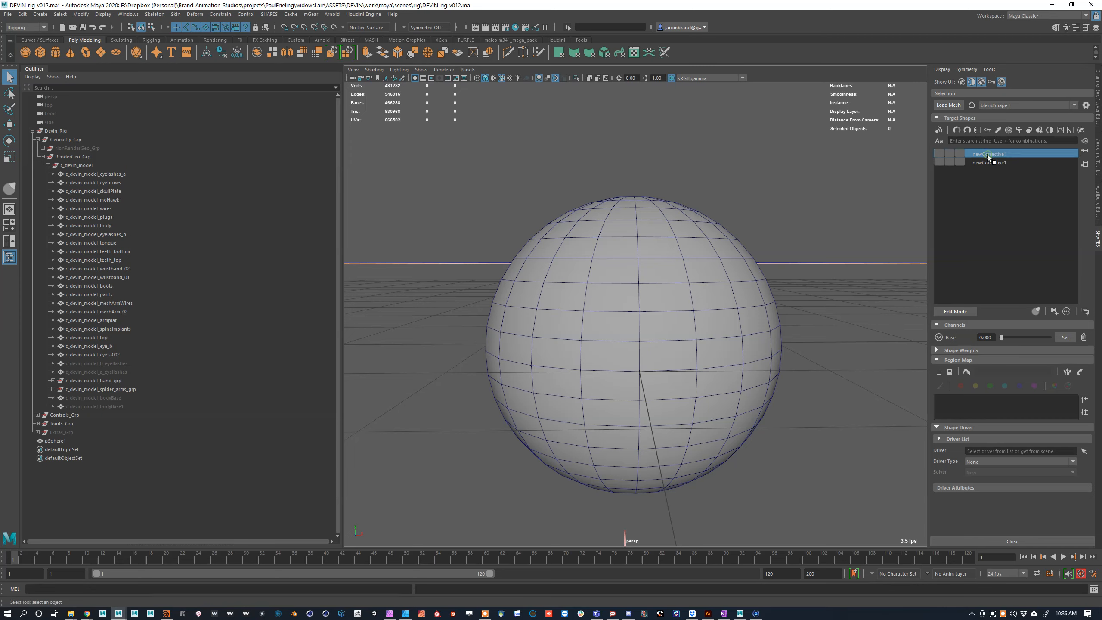
{"action": "left_click", "coordinate": [990, 163]}
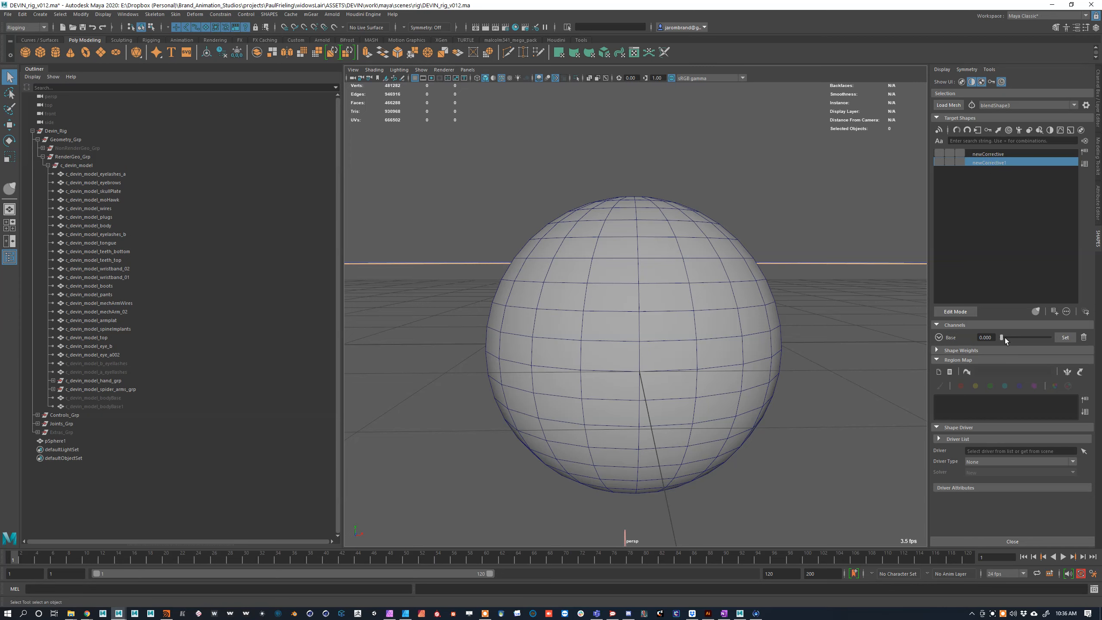
{"action": "mouse_move", "coordinate": [1003, 338]}
{"action": "left_mouse_down"}
{"action": "mouse_move", "coordinate": [1050, 339]}
{"action": "mouse_move", "coordinate": [1001, 338]}
{"action": "left_mouse_up"}
{"action": "left_click", "coordinate": [983, 155]}
{"action": "left_click", "coordinate": [988, 162], "text": "shift"}
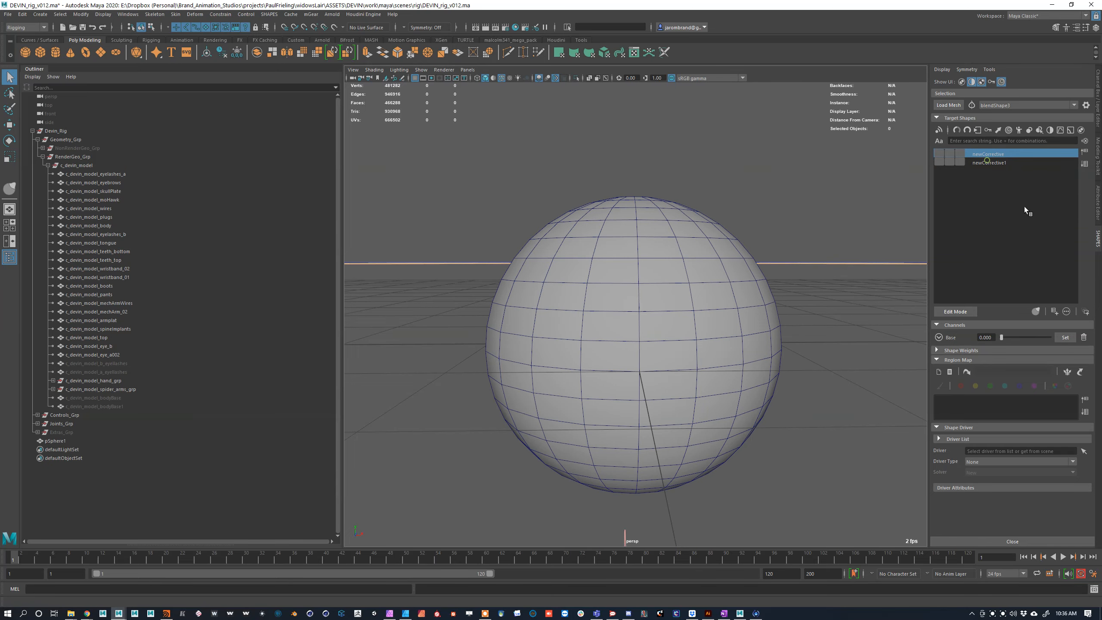
{"action": "left_click_drag", "start_coordinate": [1002, 338], "coordinate": [896, 314]}
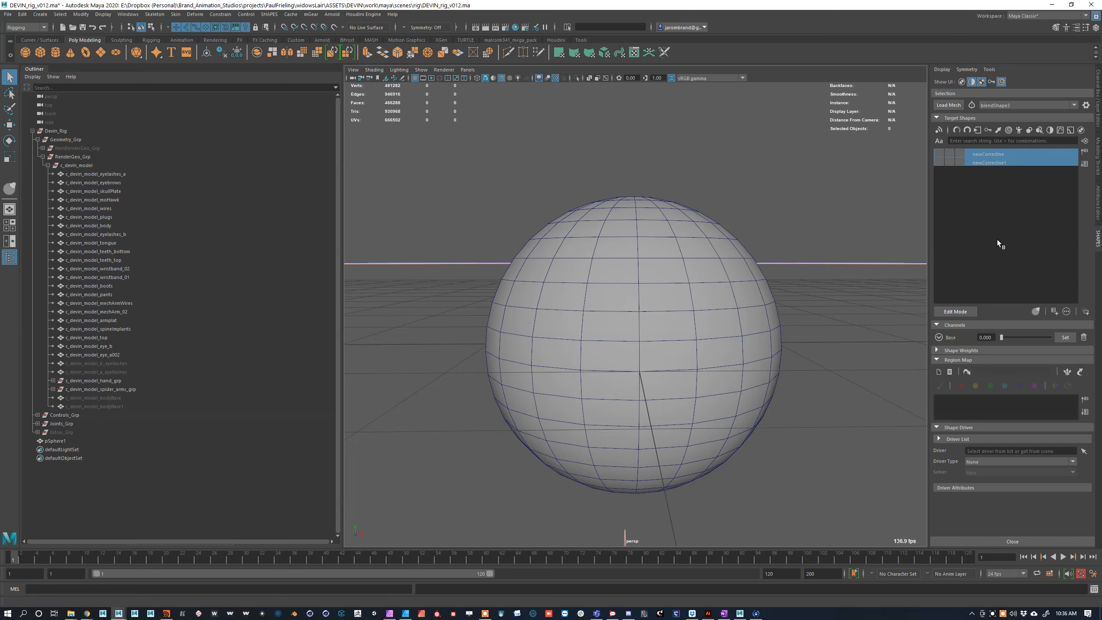
Step: Delete the test sphere from the scene
{"action": "left_click_drag", "start_coordinate": [781, 127], "coordinate": [772, 294]}
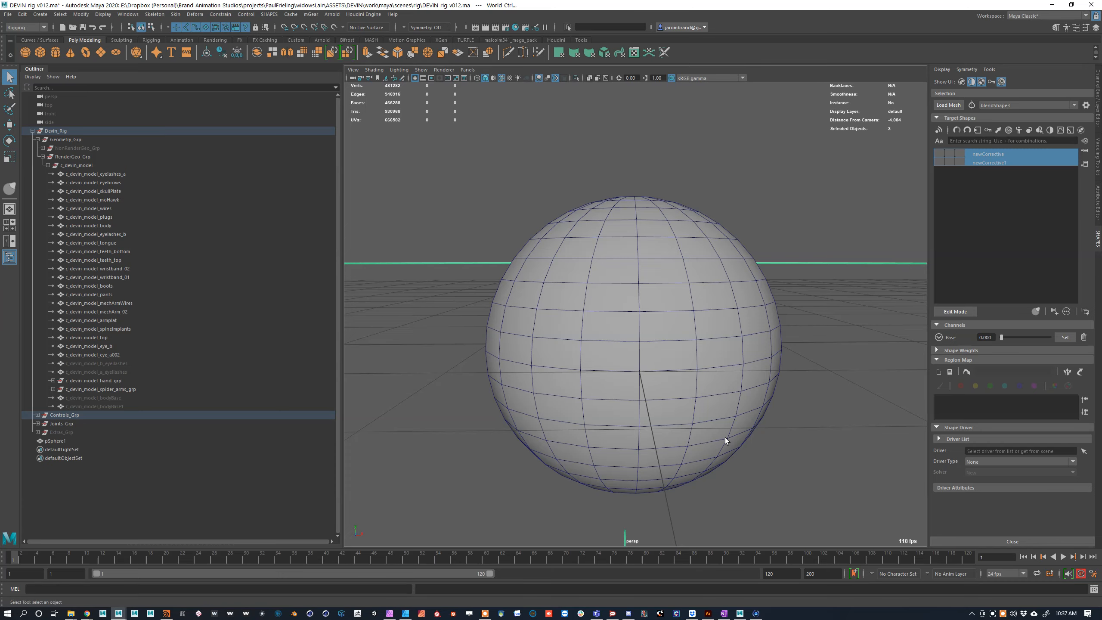
{"action": "right_click_drag", "start_coordinate": [803, 300], "coordinate": [617, 322], "text": "alt"}
{"action": "left_click_drag", "start_coordinate": [607, 295], "coordinate": [723, 334], "text": "alt"}
{"action": "left_click", "coordinate": [610, 331]}
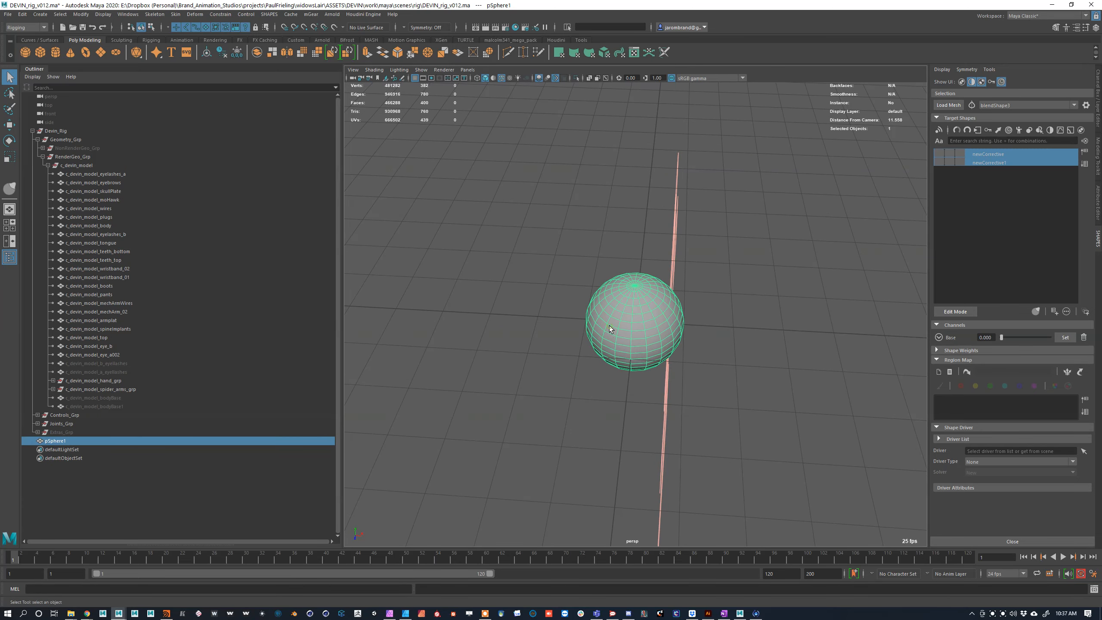
{"action": "key", "text": "Delete"}
Step: Load the rig's Devin_Blendshape_Face_v01 mesh from Blends_Grp into SHAPES
{"action": "right_click_drag", "start_coordinate": [782, 164], "coordinate": [667, 195], "text": "alt"}
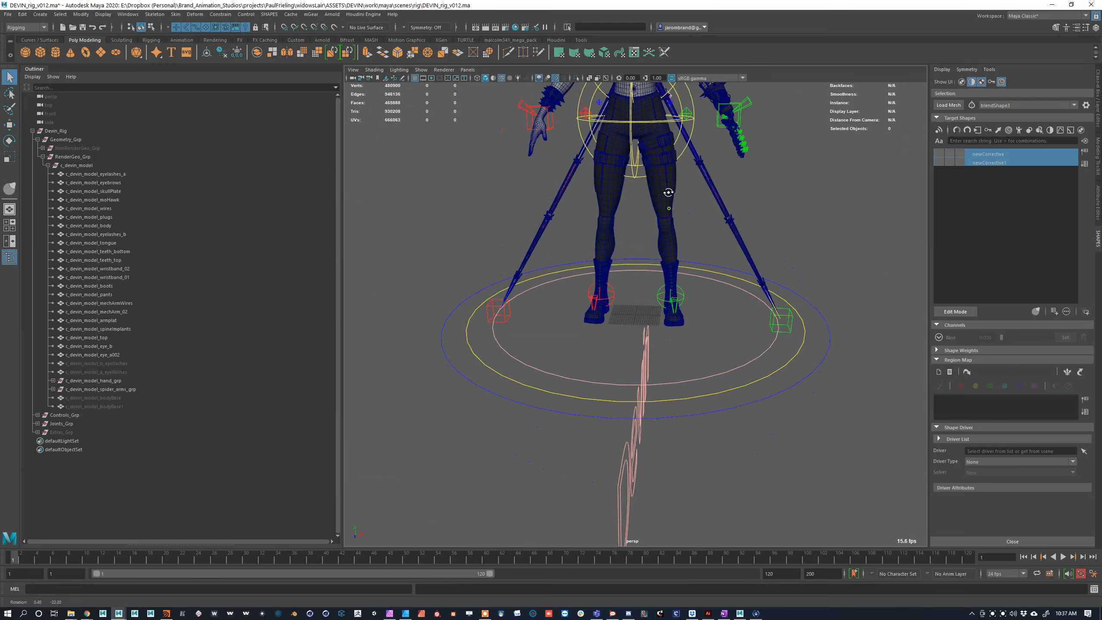
{"action": "middle_click_drag", "start_coordinate": [668, 194], "coordinate": [679, 534], "text": "alt"}
{"action": "right_click_drag", "start_coordinate": [679, 534], "coordinate": [768, 515], "text": "alt"}
{"action": "middle_click_drag", "start_coordinate": [768, 515], "coordinate": [686, 298], "text": "alt"}
{"action": "left_click_drag", "start_coordinate": [685, 296], "coordinate": [737, 260], "text": "alt"}
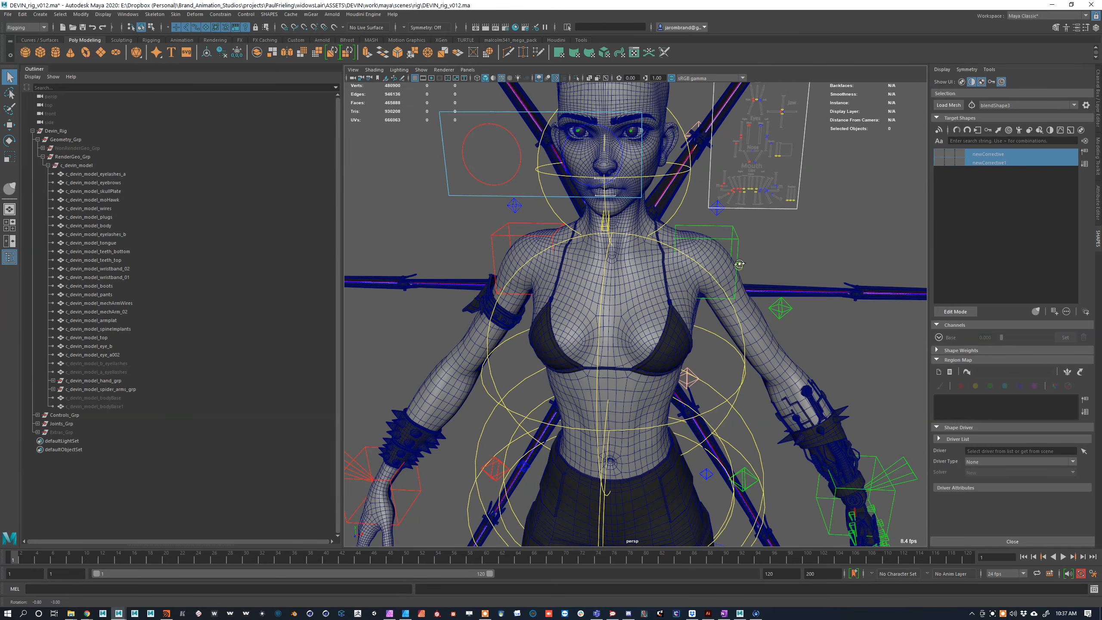
{"action": "left_click", "coordinate": [715, 251]}
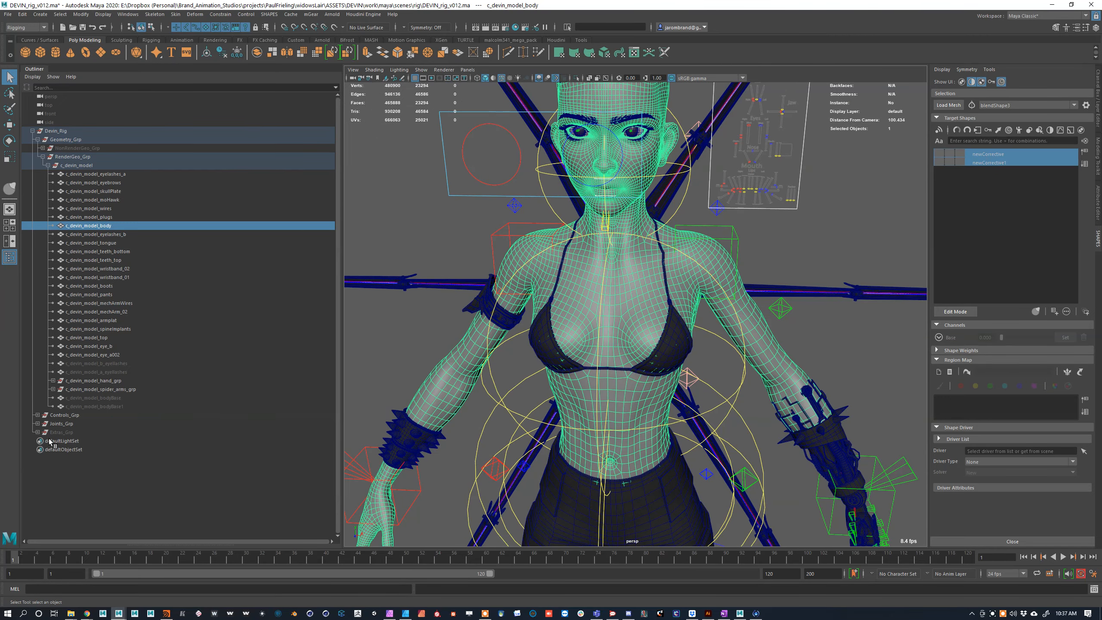
{"action": "left_click", "coordinate": [38, 432]}
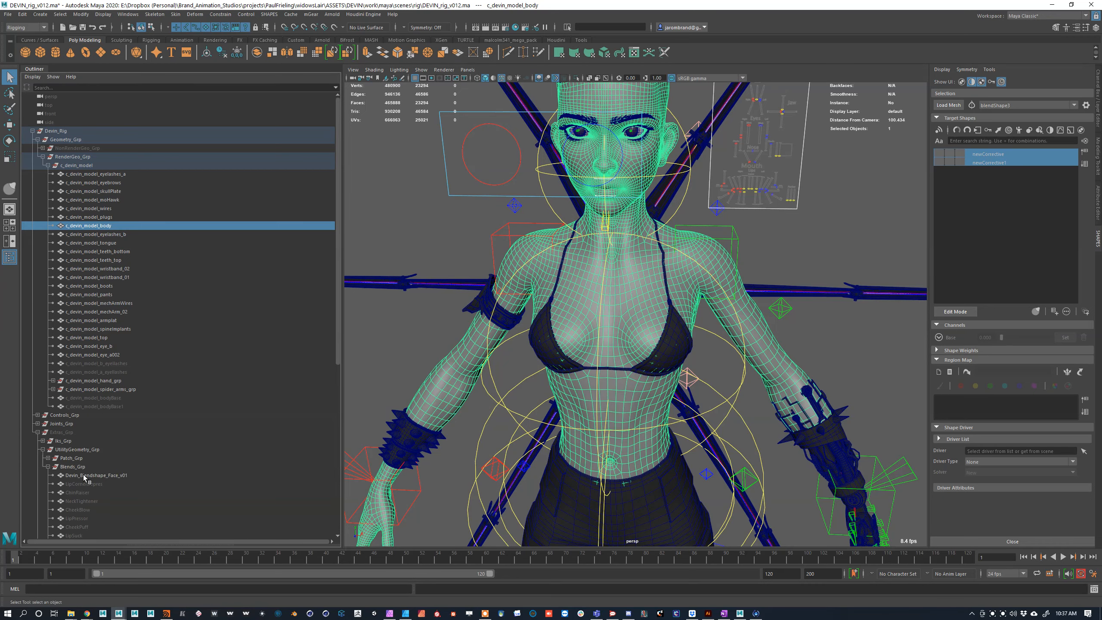
{"action": "left_click", "coordinate": [88, 476]}
{"action": "left_click", "coordinate": [959, 105]}
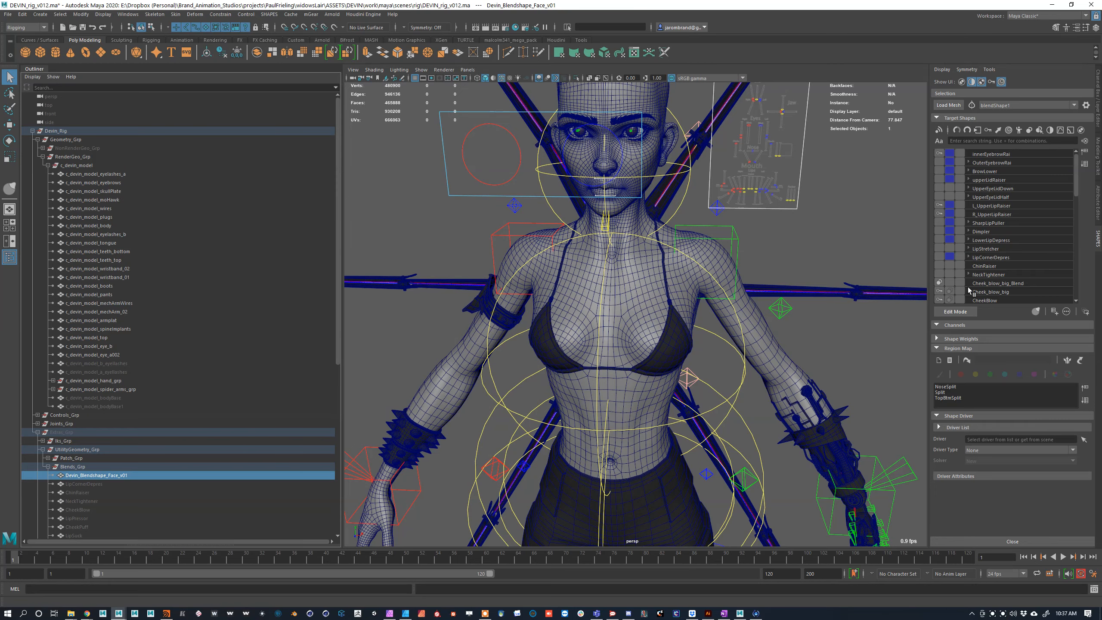
Step: Set the Base weight of the face mesh's Smile_LipsOpen target to 1.000
{"action": "scroll", "coordinate": [977, 278], "scroll_direction": "down", "scroll_amount": 2}
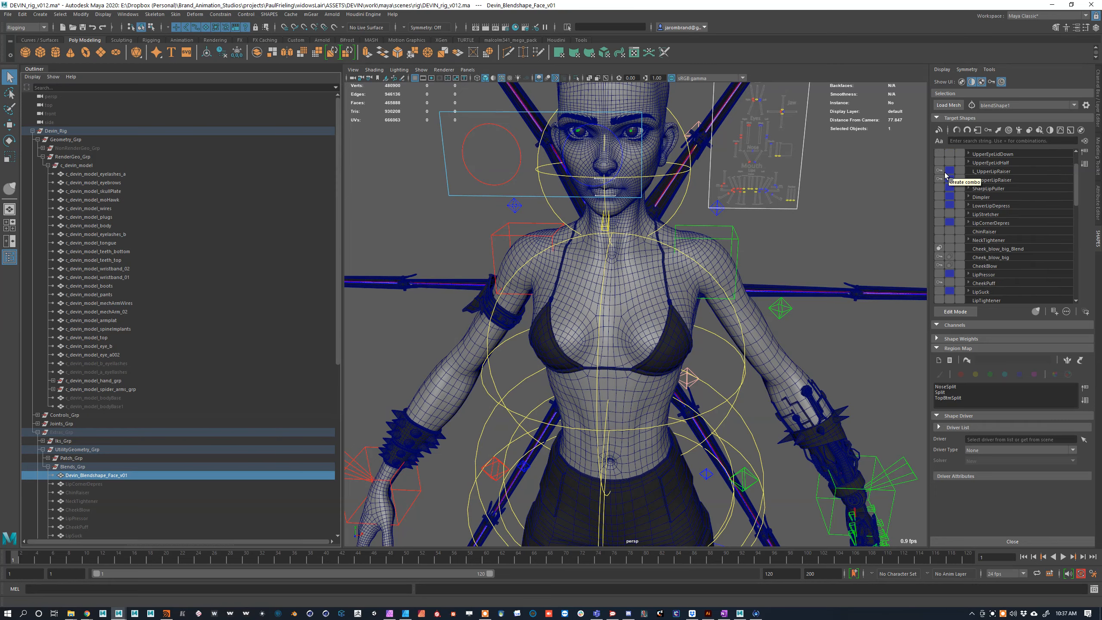
{"action": "scroll", "coordinate": [950, 269], "scroll_direction": "up", "scroll_amount": 2}
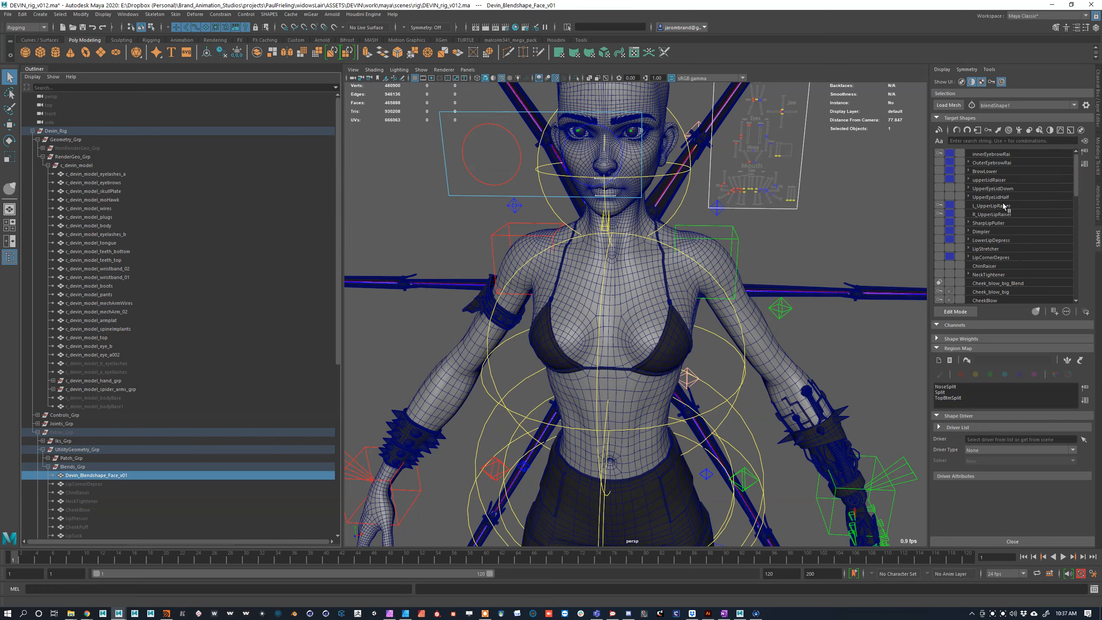
{"action": "scroll", "coordinate": [992, 260], "scroll_direction": "down", "scroll_amount": 2}
{"action": "scroll", "coordinate": [1028, 244], "scroll_direction": "down", "scroll_amount": 3}
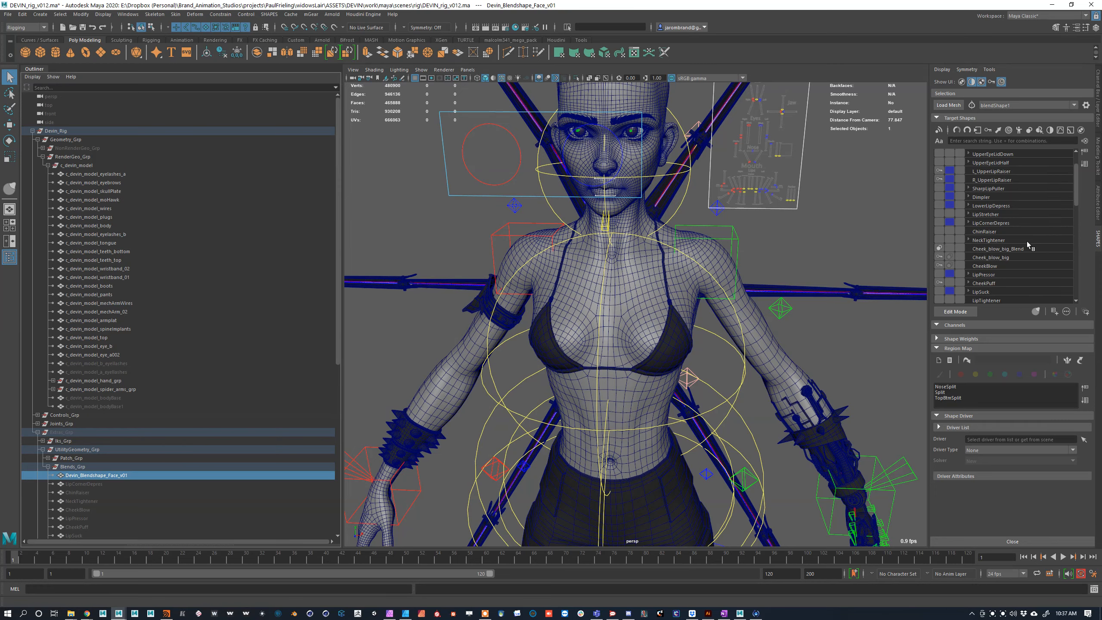
{"action": "scroll", "coordinate": [1028, 245], "scroll_direction": "down", "scroll_amount": 2}
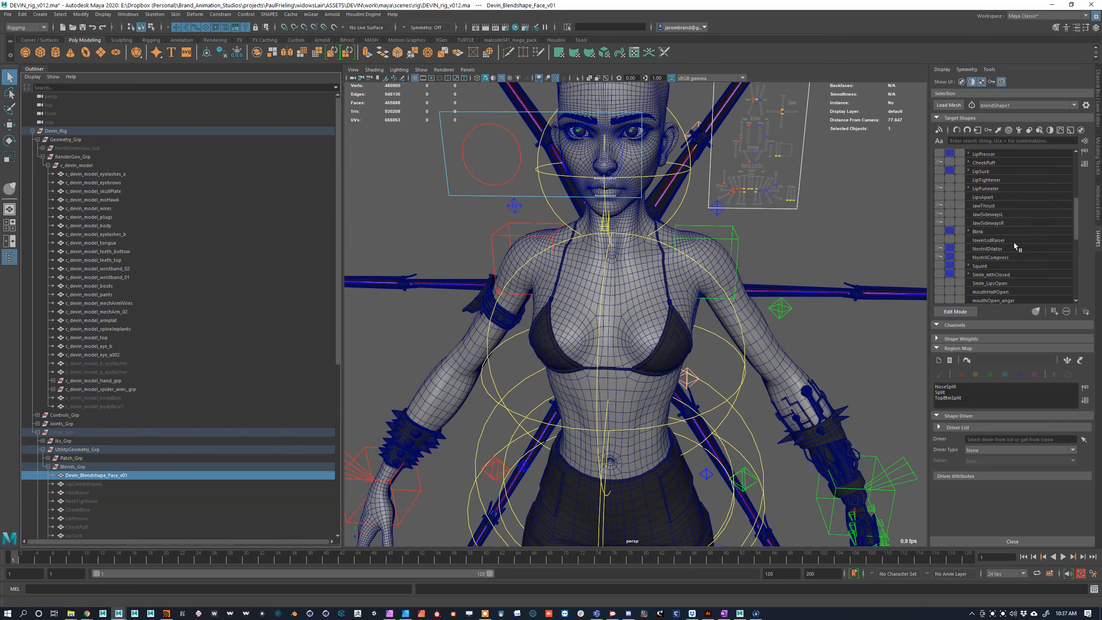
{"action": "scroll", "coordinate": [1006, 244], "scroll_direction": "down", "scroll_amount": 2}
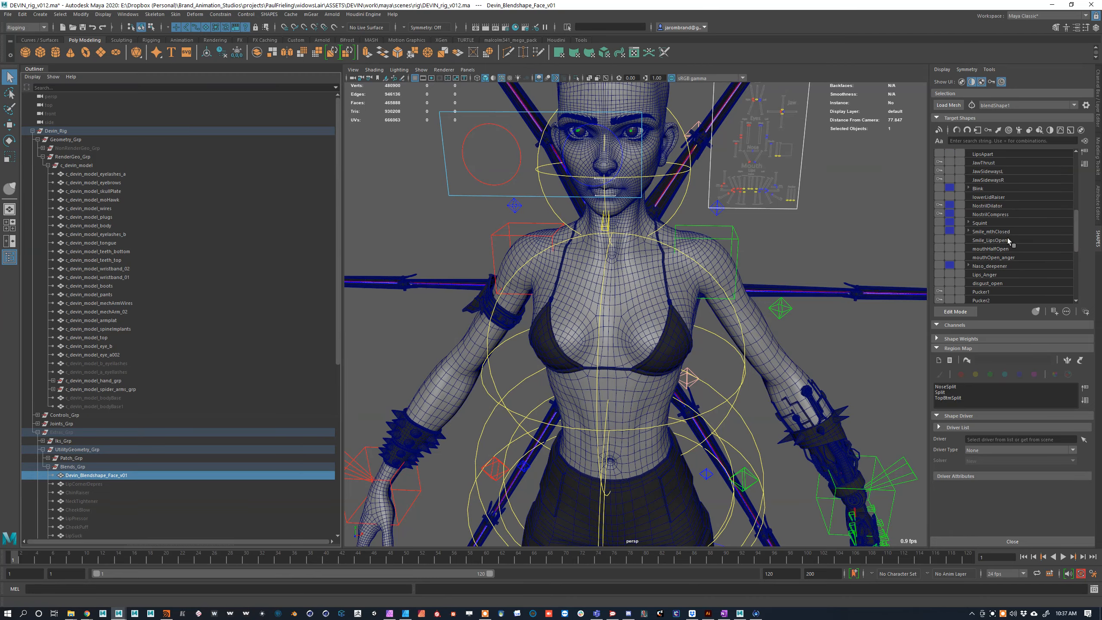
{"action": "left_click", "coordinate": [995, 241]}
{"action": "left_click_drag", "start_coordinate": [730, 223], "coordinate": [722, 283], "text": "alt"}
{"action": "middle_click_drag", "start_coordinate": [718, 257], "coordinate": [720, 316], "text": "alt"}
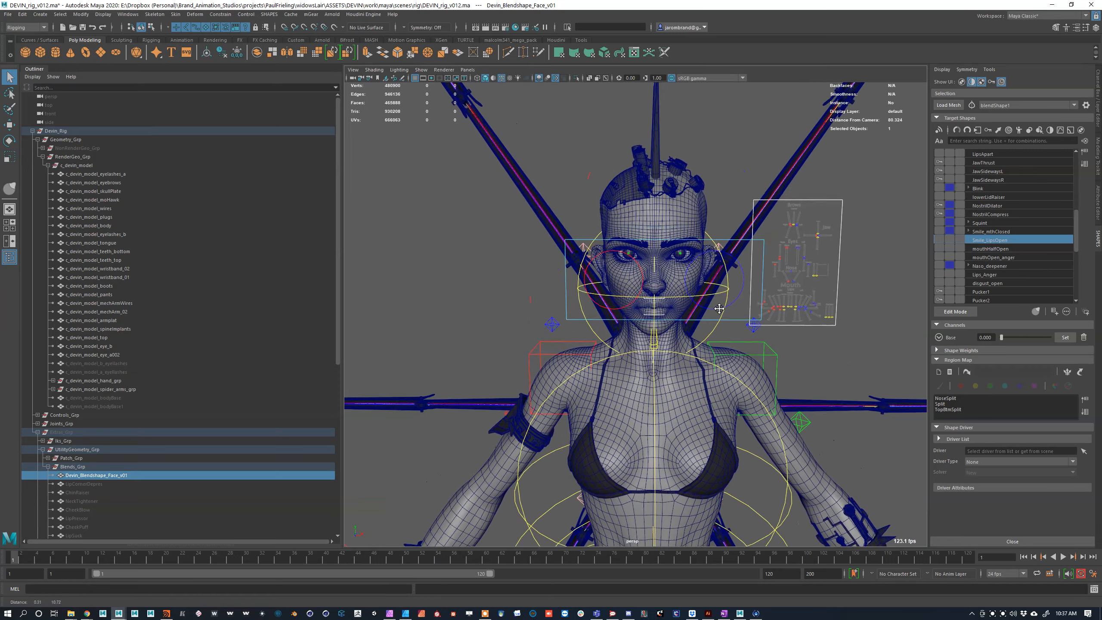
{"action": "right_click_drag", "start_coordinate": [721, 316], "coordinate": [924, 314], "text": "alt"}
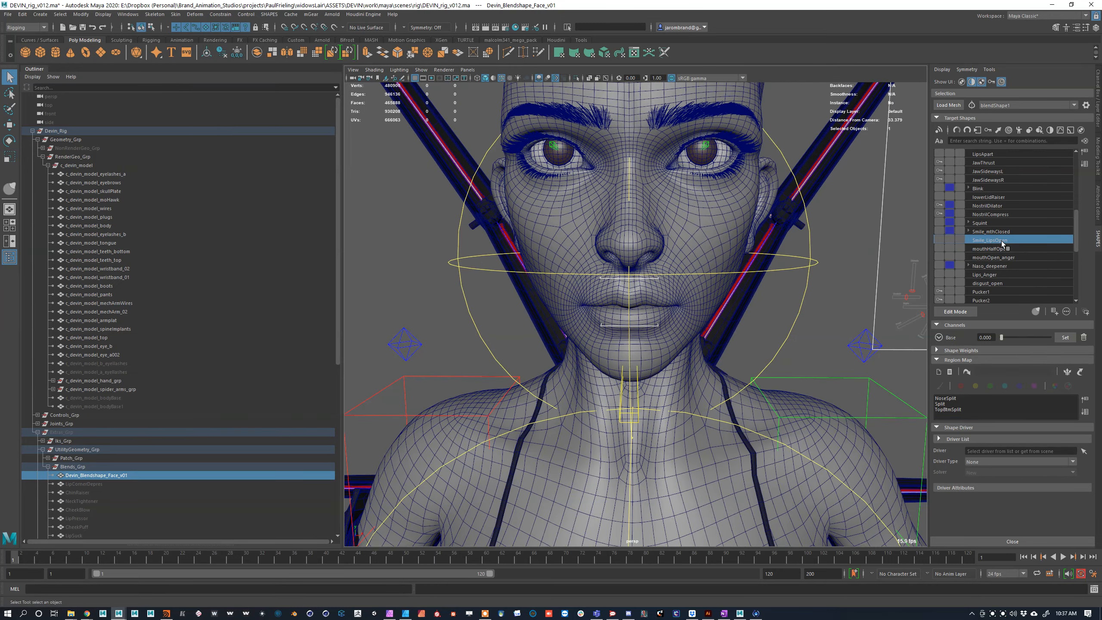
{"action": "left_click_drag", "start_coordinate": [1009, 336], "coordinate": [1050, 337]}
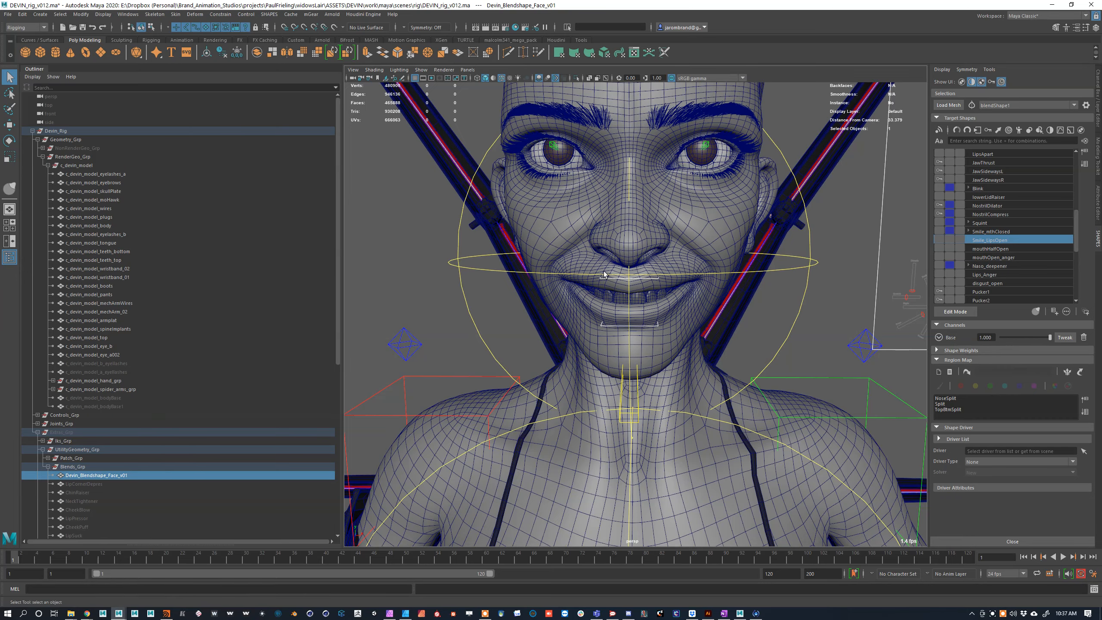
Step: Duplicate the smiling body mesh and return the Smile_LipsOpen Base weight to 0.000
{"action": "left_click", "coordinate": [714, 223]}
{"action": "key", "text": "ctrl+d"}
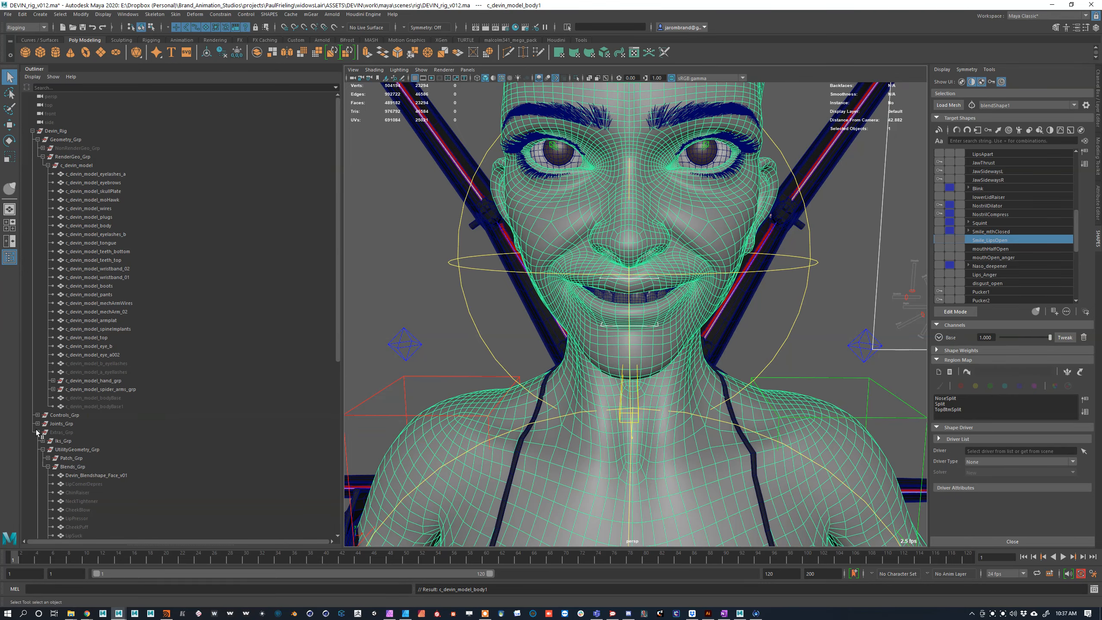
{"action": "left_click", "coordinate": [38, 431]}
{"action": "left_click", "coordinate": [42, 157]}
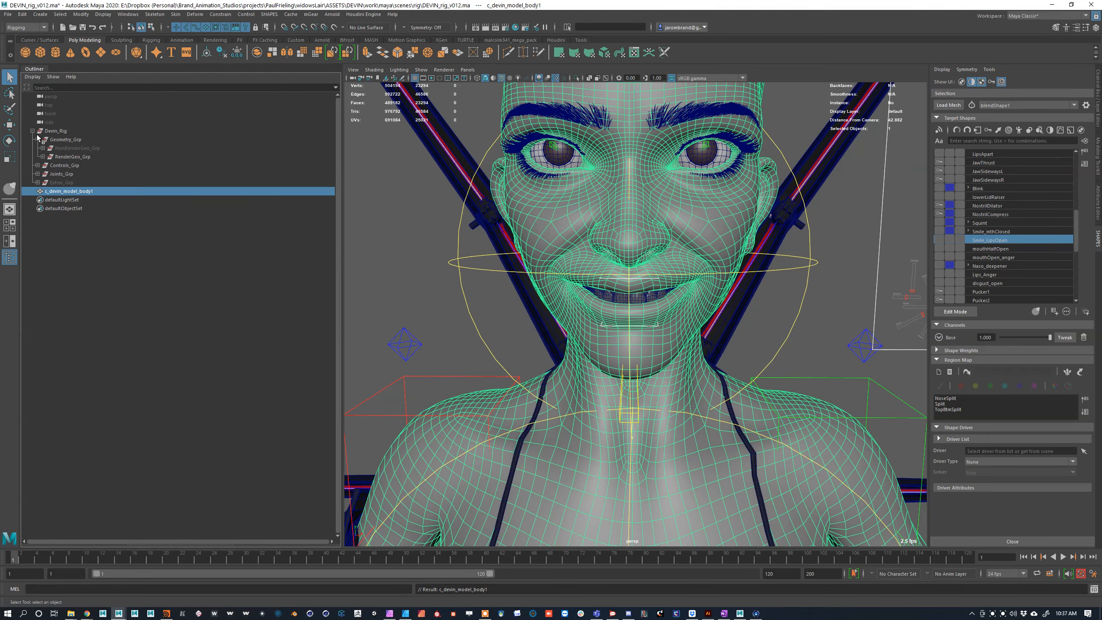
{"action": "left_click", "coordinate": [135, 261]}
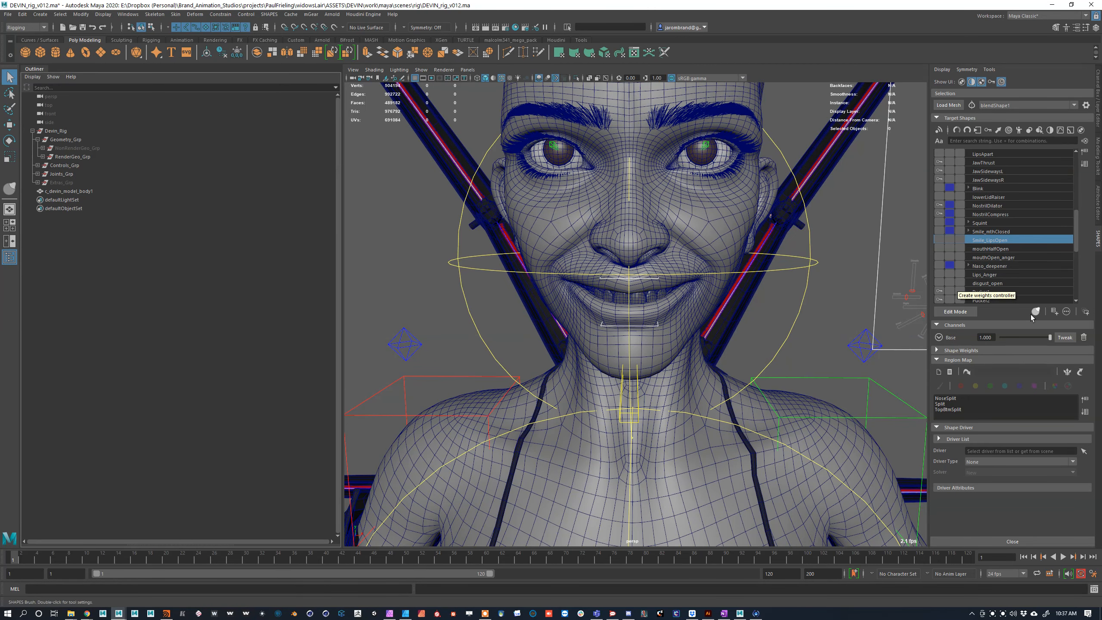
{"action": "left_click_drag", "start_coordinate": [1033, 336], "coordinate": [996, 331]}
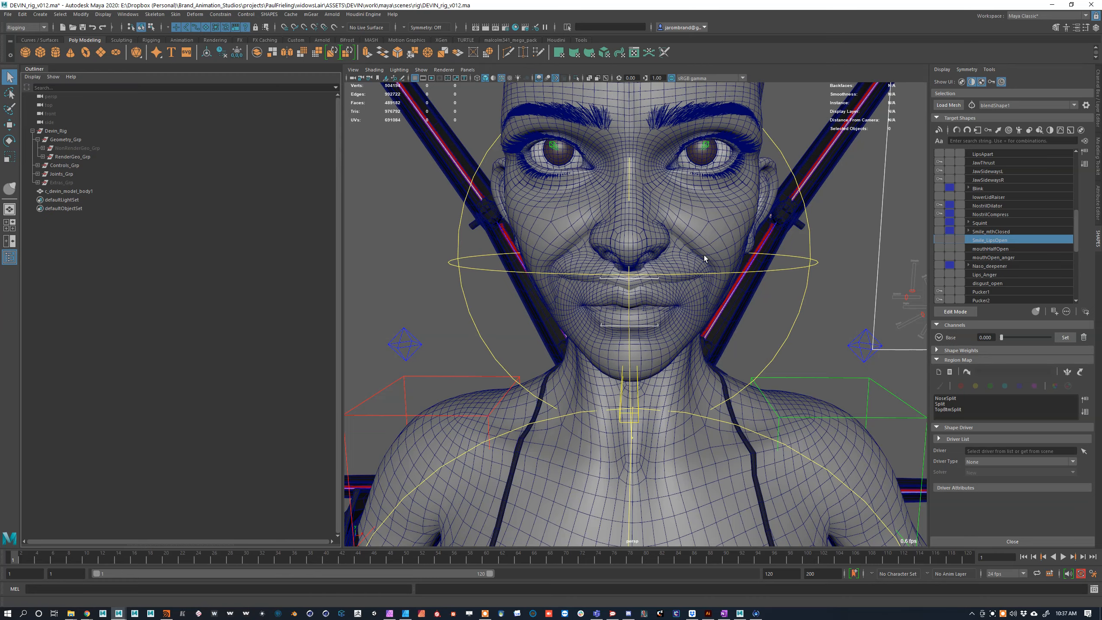
Step: Isolate the duplicated body mesh c_devin_model_body1 in the viewport, with its smiling face in view
{"action": "left_click", "coordinate": [618, 214]}
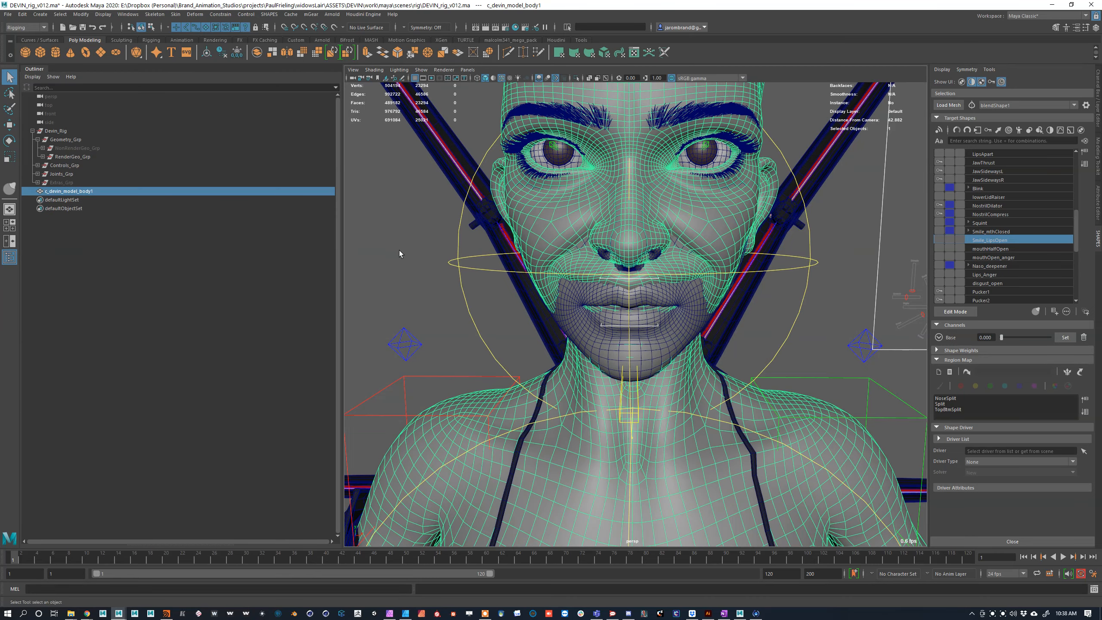
{"action": "left_click", "coordinate": [575, 79]}
{"action": "left_click", "coordinate": [811, 259]}
{"action": "left_click_drag", "start_coordinate": [811, 259], "coordinate": [716, 286], "text": "alt"}
{"action": "middle_click_drag", "start_coordinate": [716, 286], "coordinate": [691, 328], "text": "alt"}
{"action": "left_click_drag", "start_coordinate": [691, 328], "coordinate": [697, 343], "text": "alt"}
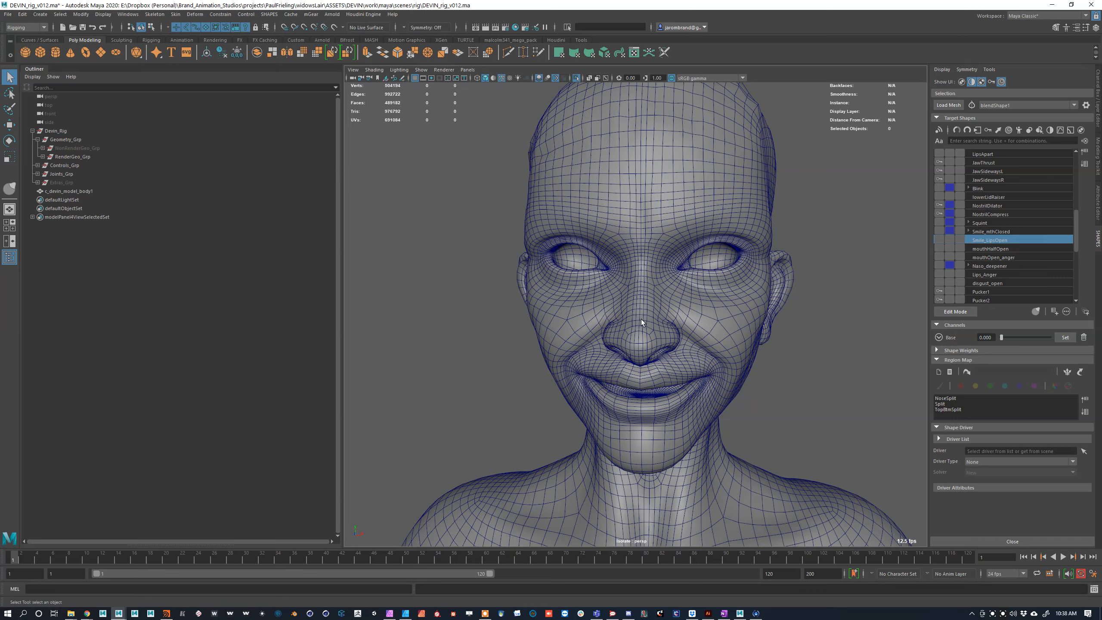
{"action": "left_click", "coordinate": [175, 14]}
{"action": "mouse_move", "coordinate": [195, 15]}
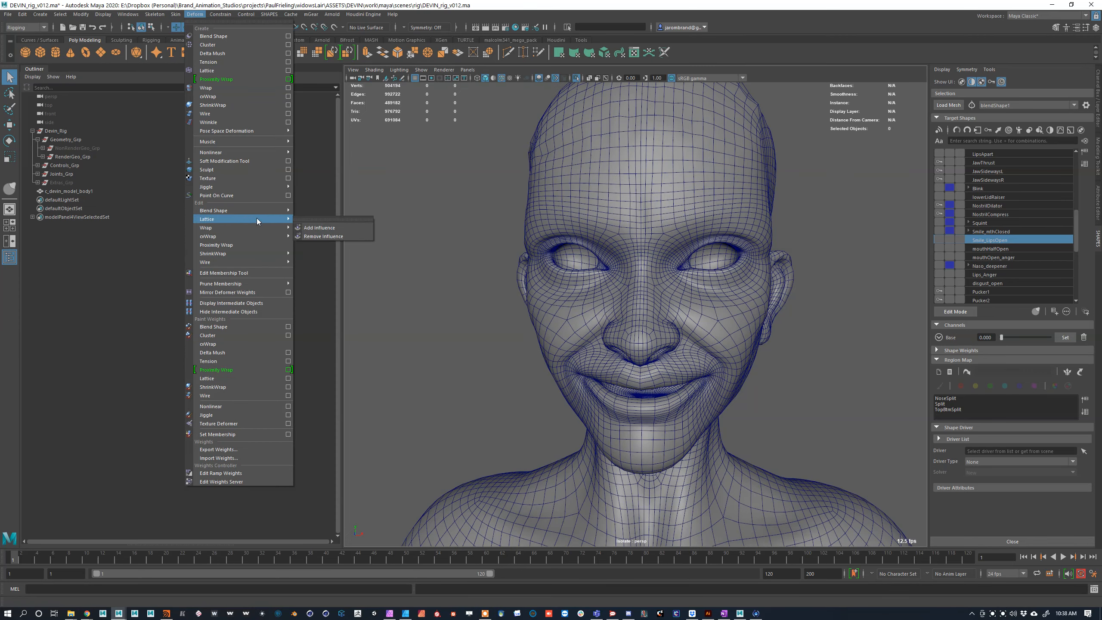
{"action": "left_click", "coordinate": [458, 162]}
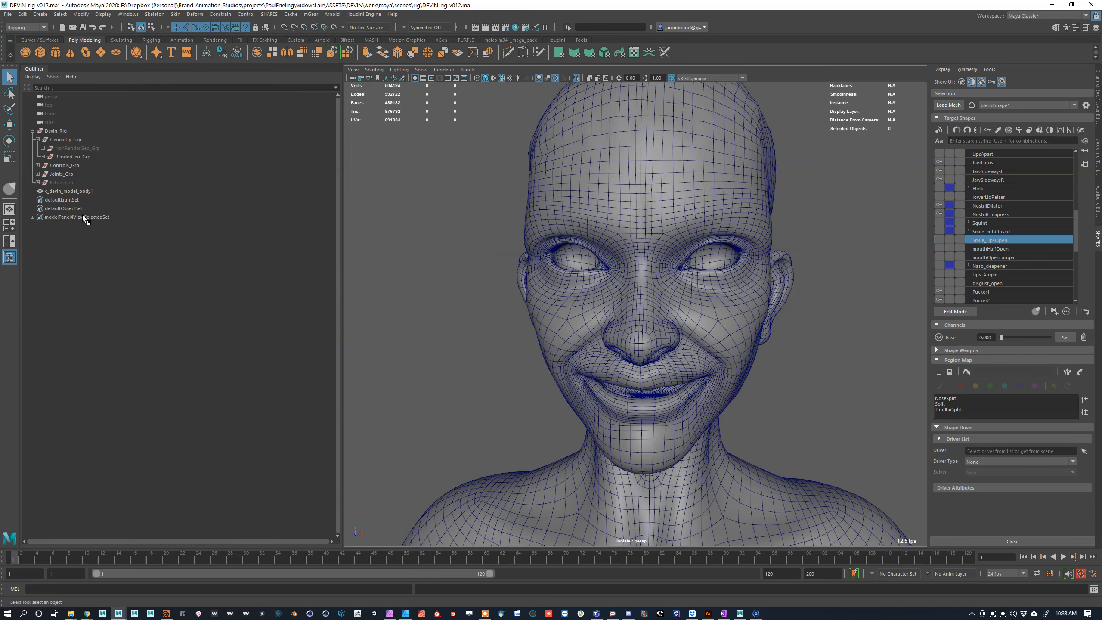
Step: Select the duplicated body mesh and view the SHAPES options for adding it as a target or replacing the selected target
{"action": "left_click", "coordinate": [71, 192]}
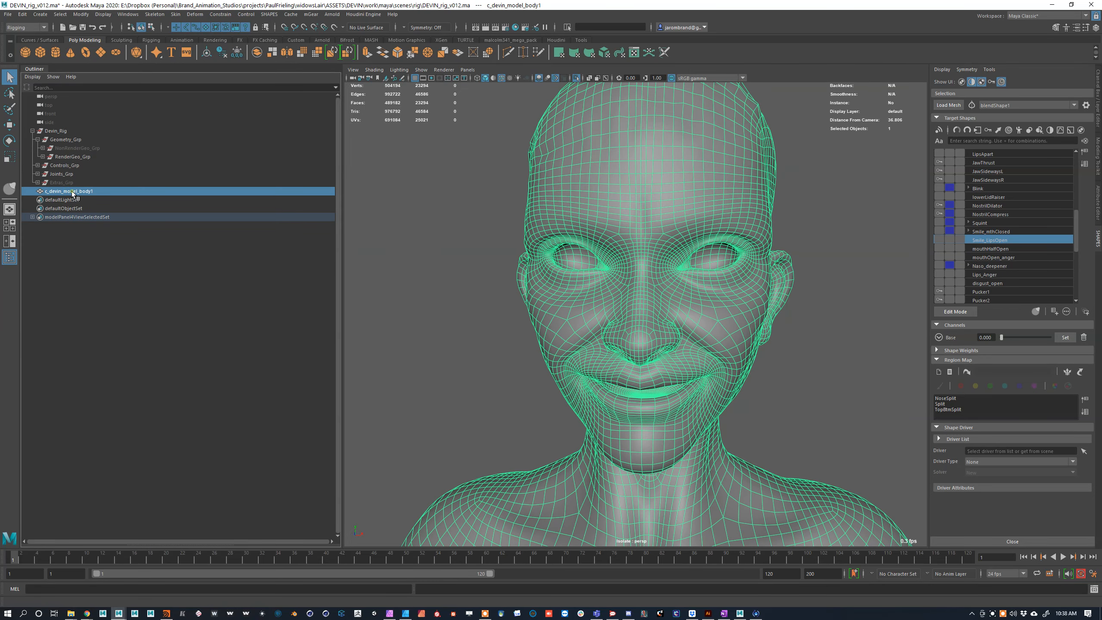
{"action": "double_click", "coordinate": [71, 192]}
{"action": "left_click", "coordinate": [55, 208]}
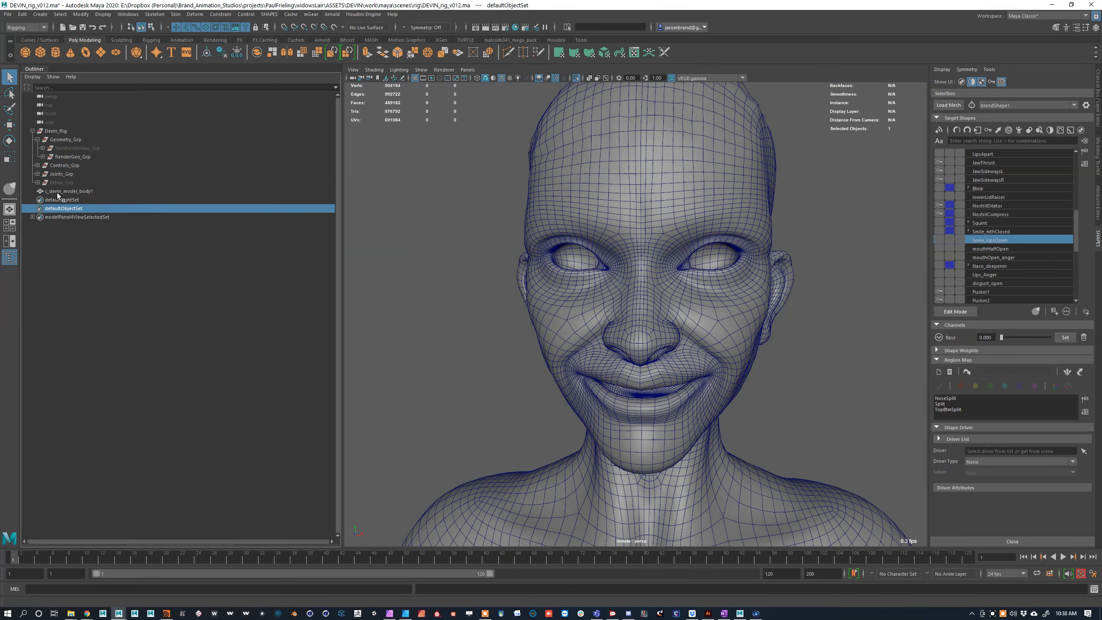
{"action": "left_click", "coordinate": [57, 193]}
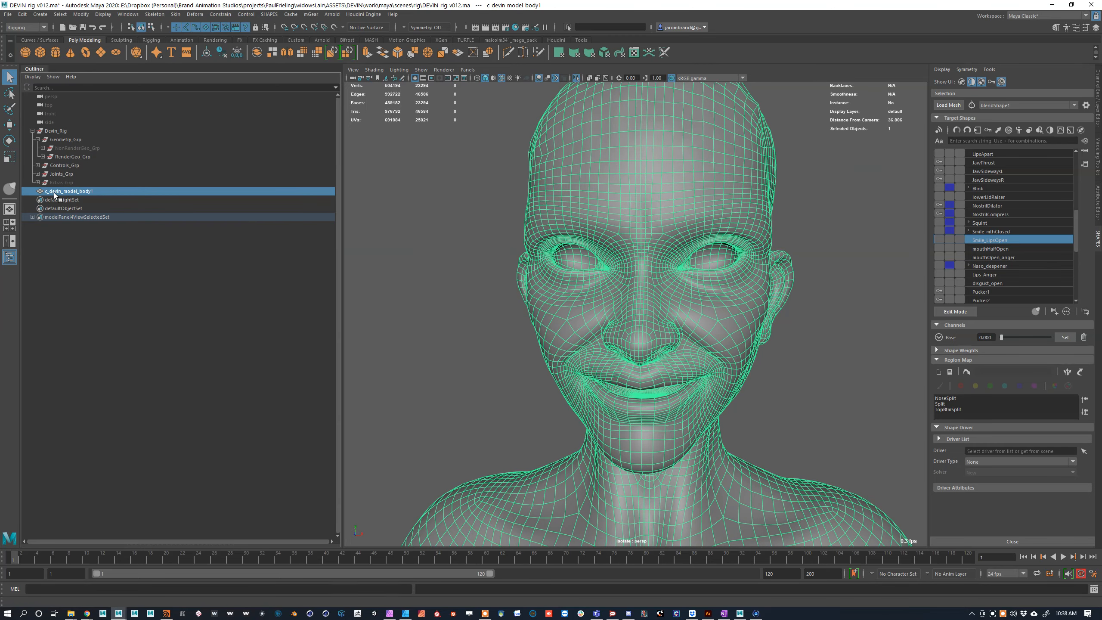
{"action": "left_click", "coordinate": [1053, 310]}
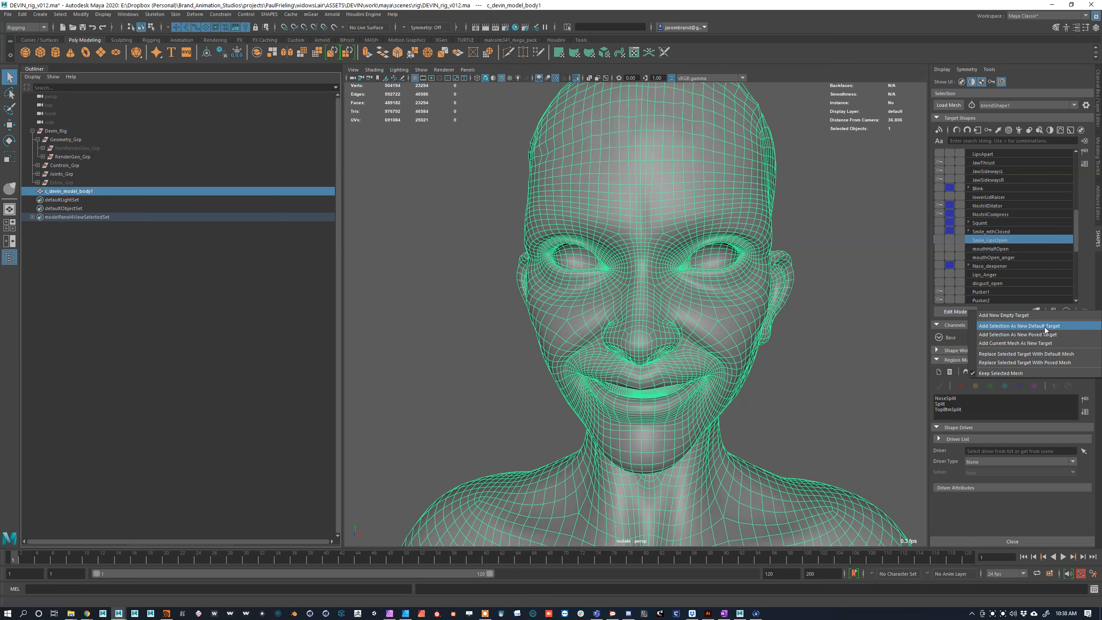
{"action": "left_click", "coordinate": [80, 191]}
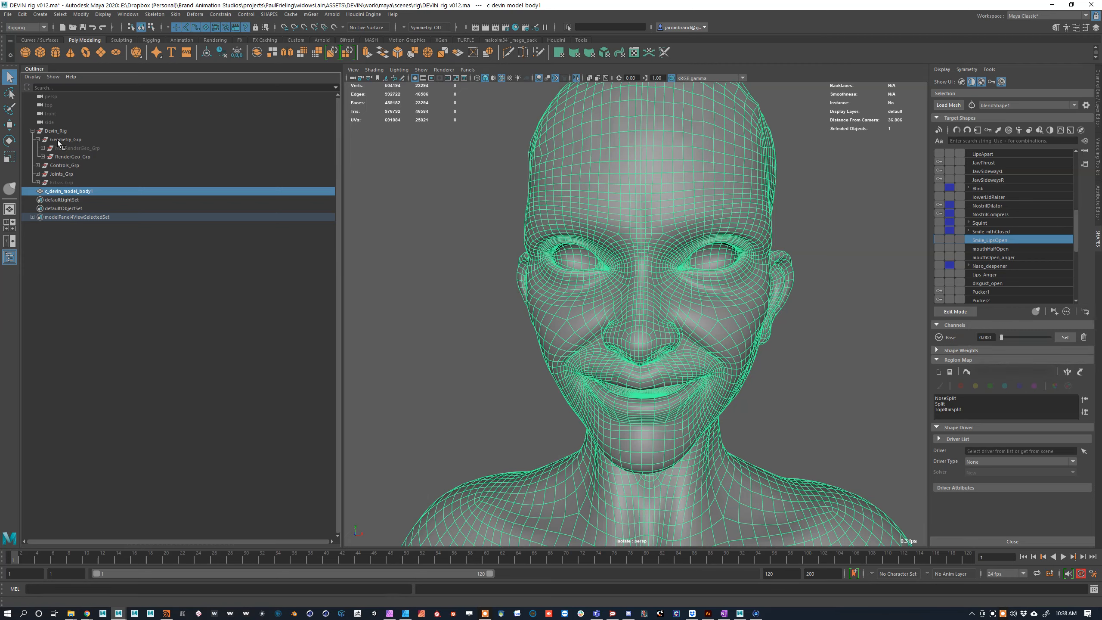
Step: Expand the rig hierarchy down to Blends_Grp and add Devin_Blendshape_Face_v01 to the selection with the duplicated body mesh
{"action": "left_click", "coordinate": [38, 182]}
{"action": "left_click", "coordinate": [42, 200]}
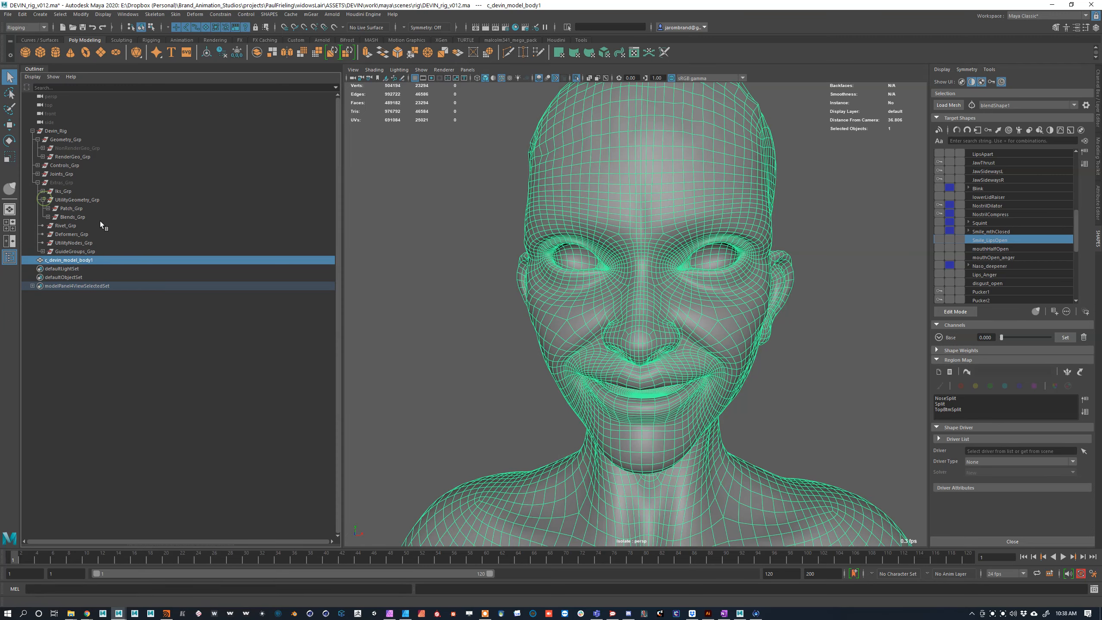
{"action": "left_click", "coordinate": [48, 216]}
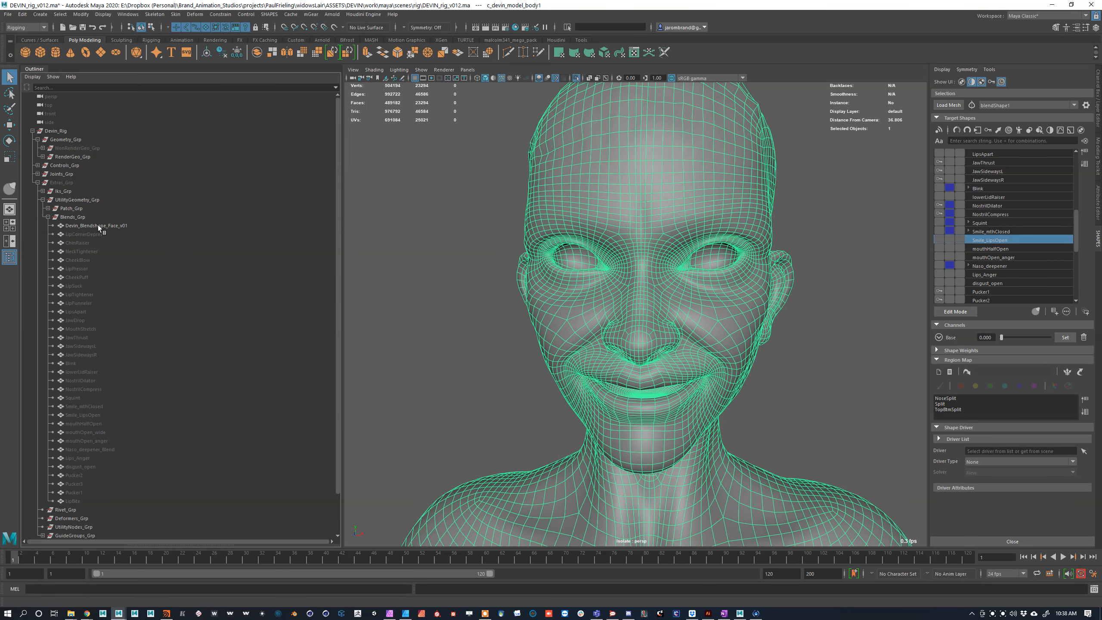
{"action": "left_click", "coordinate": [98, 225], "text": "ctrl"}
{"action": "scroll", "coordinate": [177, 209], "scroll_direction": "down", "scroll_amount": 2}
Step: View Maya's own Blend Shape Add command, and the SHAPES options for adding the selection as a target or replacing a target
{"action": "left_click", "coordinate": [175, 13]}
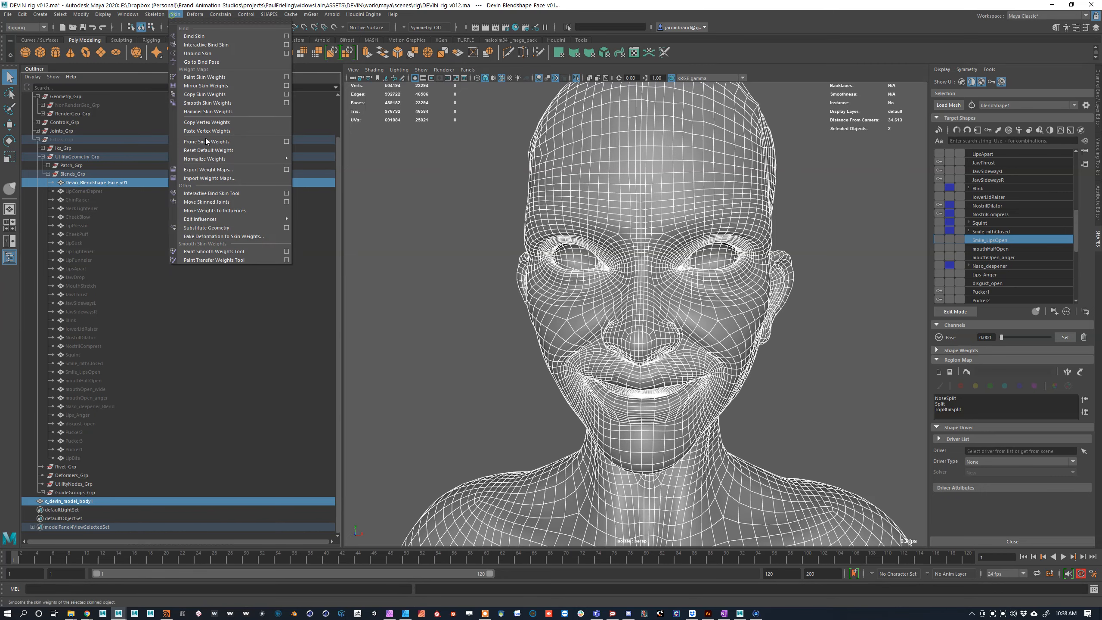
{"action": "mouse_move", "coordinate": [195, 14]}
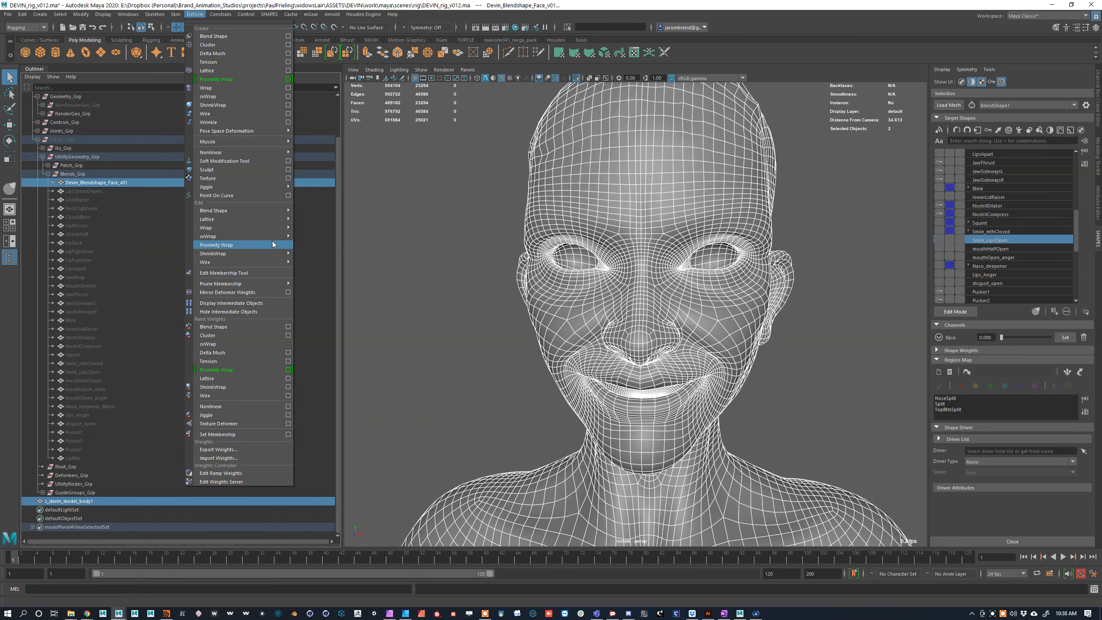
{"action": "mouse_move", "coordinate": [267, 210]}
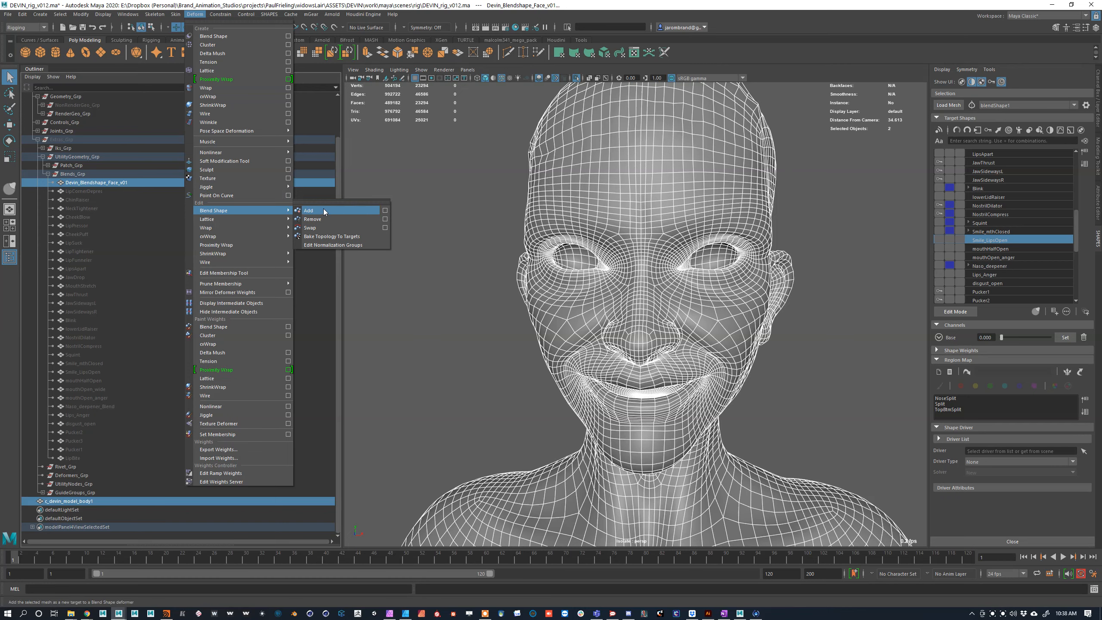
{"action": "left_click", "coordinate": [324, 210]}
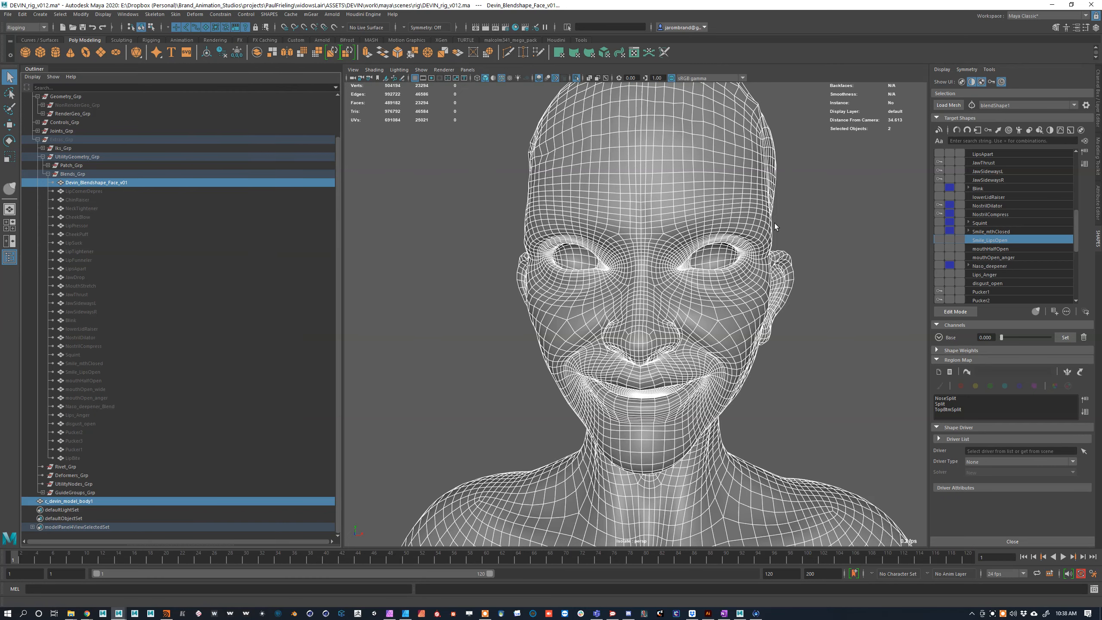
{"action": "right_click", "coordinate": [1054, 312]}
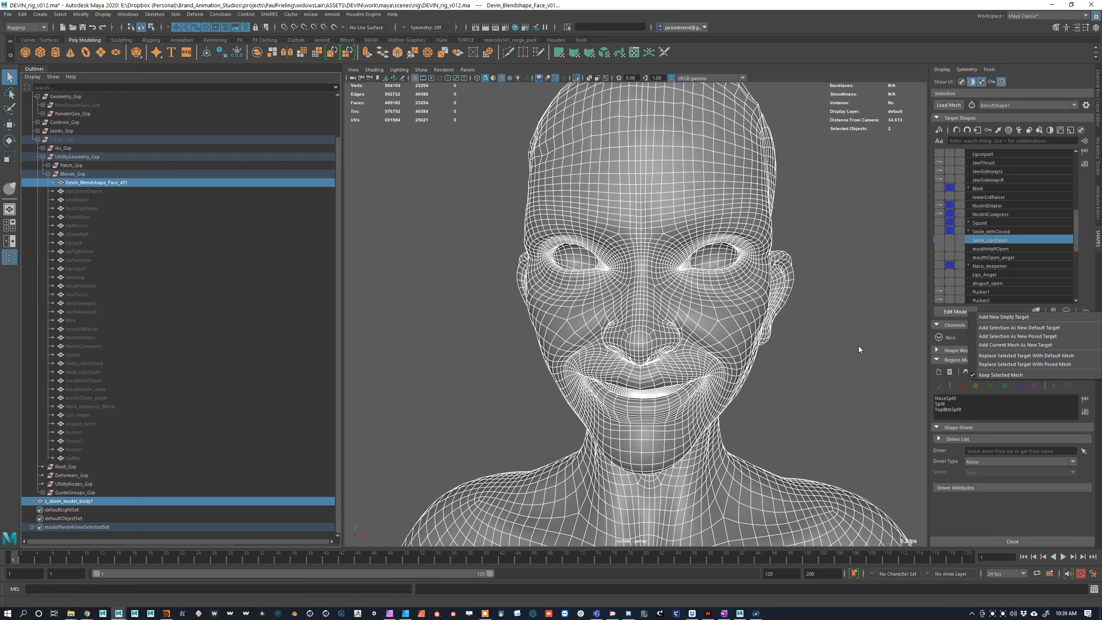
Step: Delete the duplicated body mesh c_devin_model_body1 and turn off isolation so the whole rig shows
{"action": "left_click", "coordinate": [832, 358]}
{"action": "scroll", "coordinate": [832, 359], "scroll_direction": "down", "scroll_amount": 5}
{"action": "middle_click_drag", "start_coordinate": [832, 359], "coordinate": [773, 259], "text": "alt"}
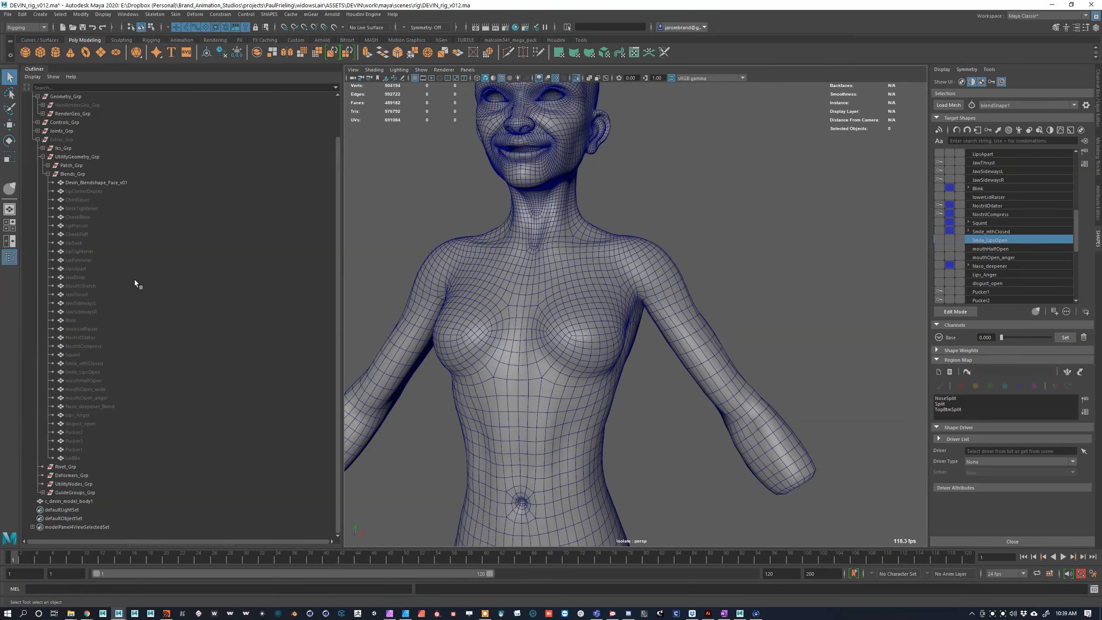
{"action": "left_click", "coordinate": [69, 502]}
{"action": "key", "text": "Delete"}
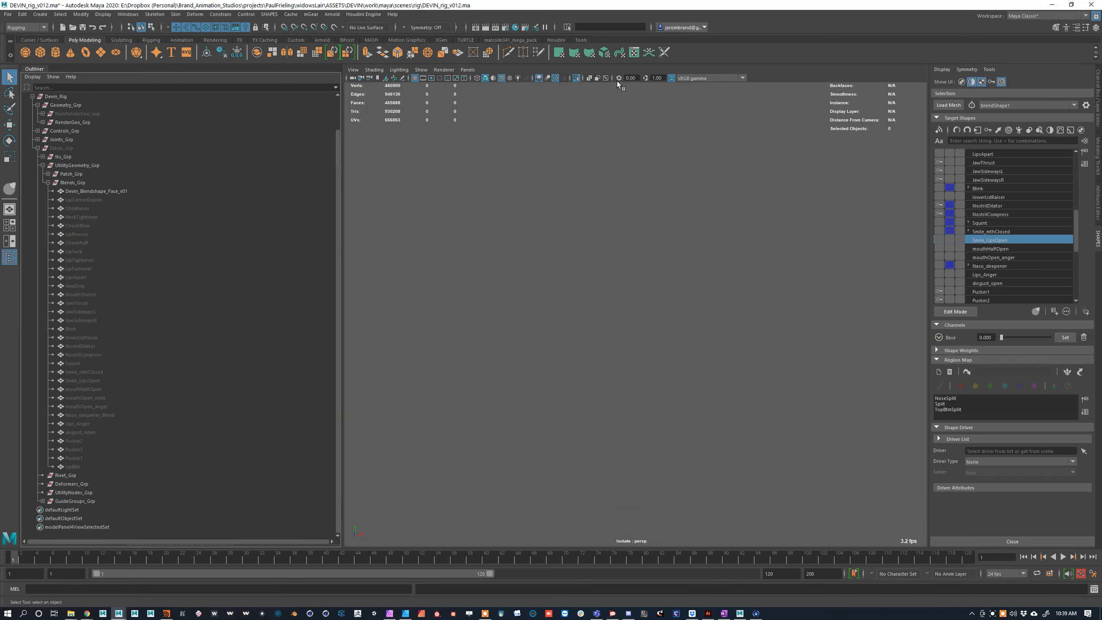
{"action": "left_click", "coordinate": [575, 78]}
Step: Move L_ArmTrans_Ctrl to about -15.5, 7.5, 2.8 so the arm bends in toward the hip
{"action": "middle_click_drag", "start_coordinate": [773, 369], "coordinate": [786, 327], "text": "alt"}
{"action": "left_click_drag", "start_coordinate": [786, 327], "coordinate": [728, 340], "text": "alt"}
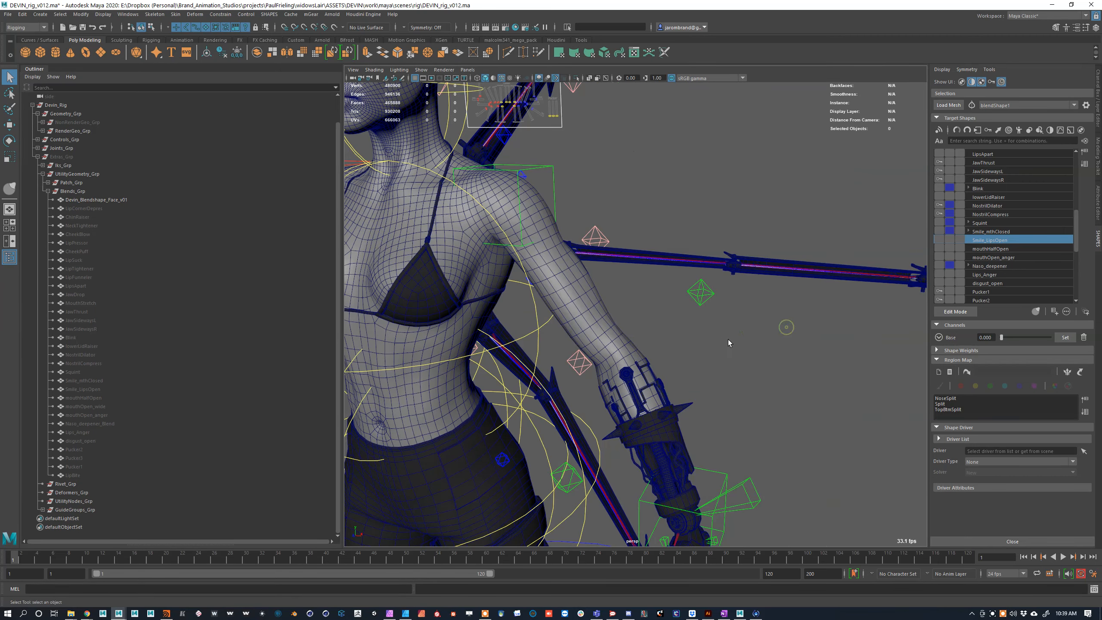
{"action": "left_click", "coordinate": [703, 487]}
{"action": "key", "text": "w"}
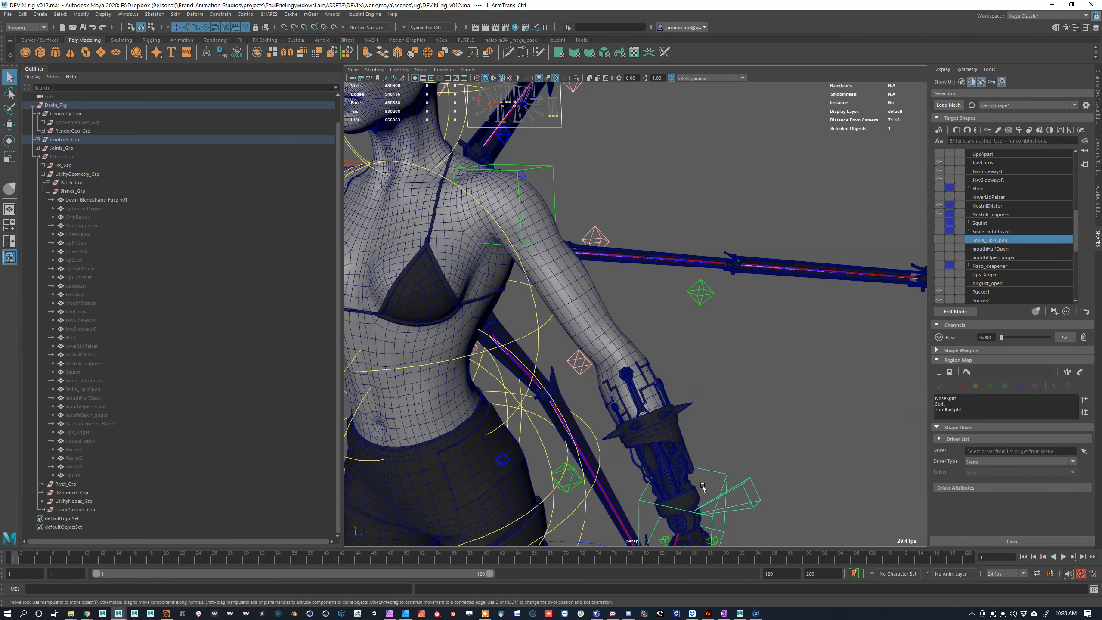
{"action": "left_click_drag", "start_coordinate": [686, 517], "coordinate": [561, 455]}
{"action": "left_click_drag", "start_coordinate": [619, 414], "coordinate": [574, 411], "text": "alt"}
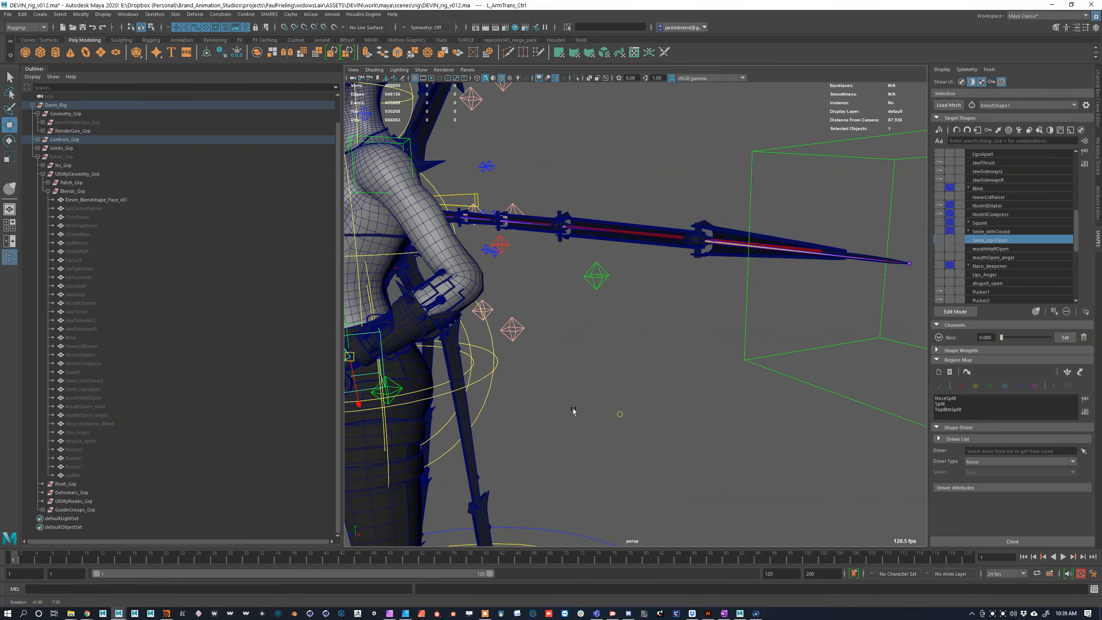
Step: Duplicate the posed body mesh and view the SHAPES options for adding it as a posed target
{"action": "middle_click_drag", "start_coordinate": [469, 277], "coordinate": [733, 415], "text": "alt"}
{"action": "left_click", "coordinate": [727, 400]}
{"action": "left_click_drag", "start_coordinate": [728, 401], "coordinate": [739, 381], "text": "alt"}
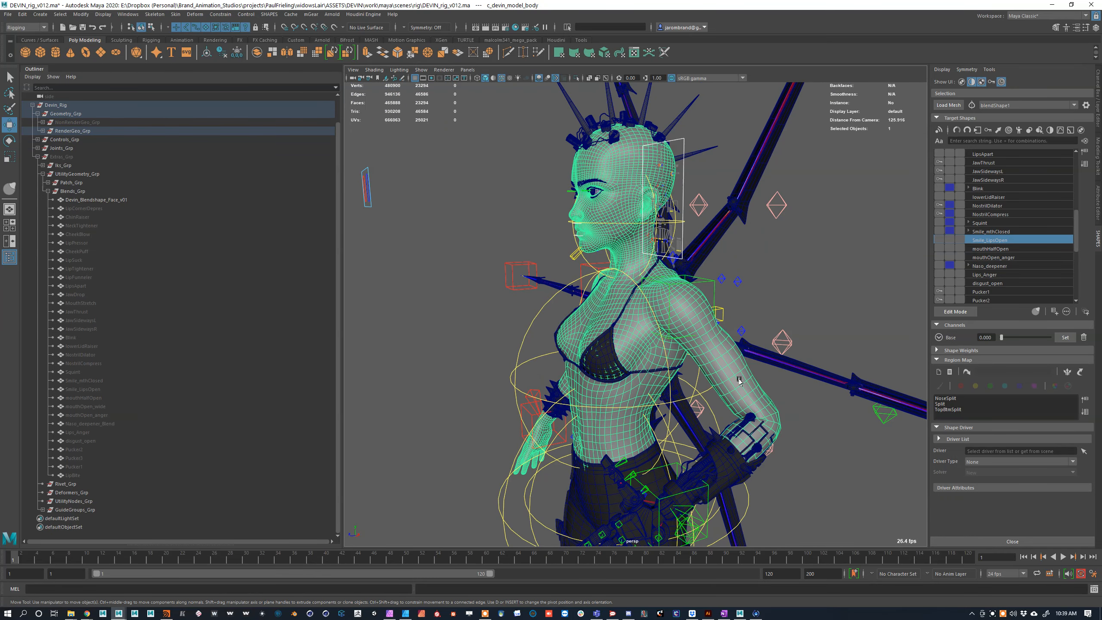
{"action": "key", "text": "ctrl+d"}
{"action": "scroll", "coordinate": [503, 419], "scroll_direction": "down", "scroll_amount": 4}
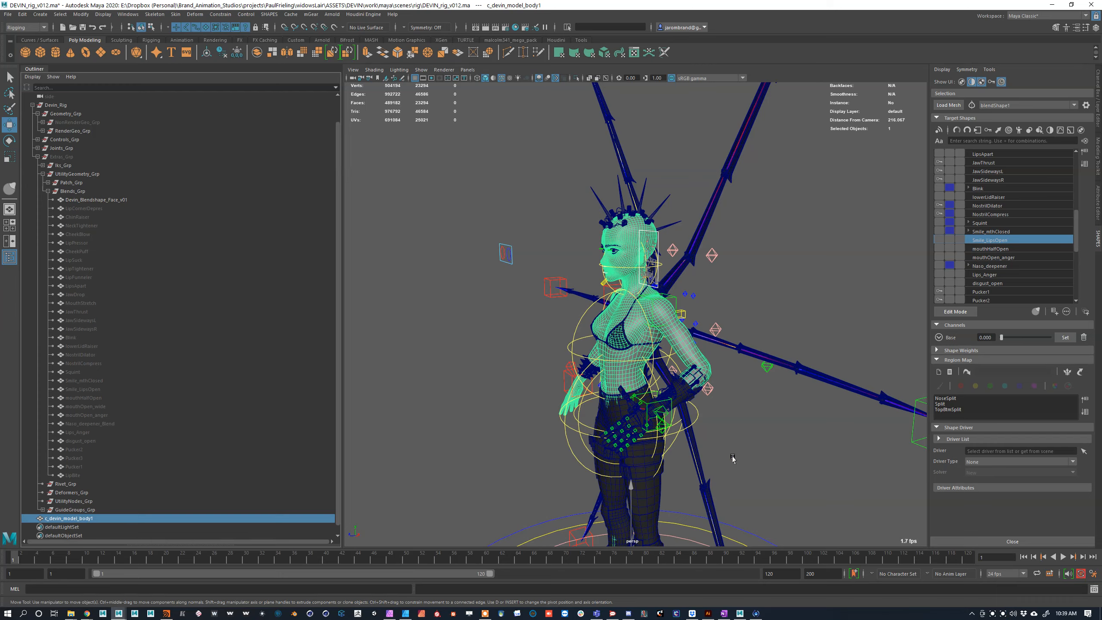
{"action": "scroll", "coordinate": [738, 456], "scroll_direction": "up", "scroll_amount": 4}
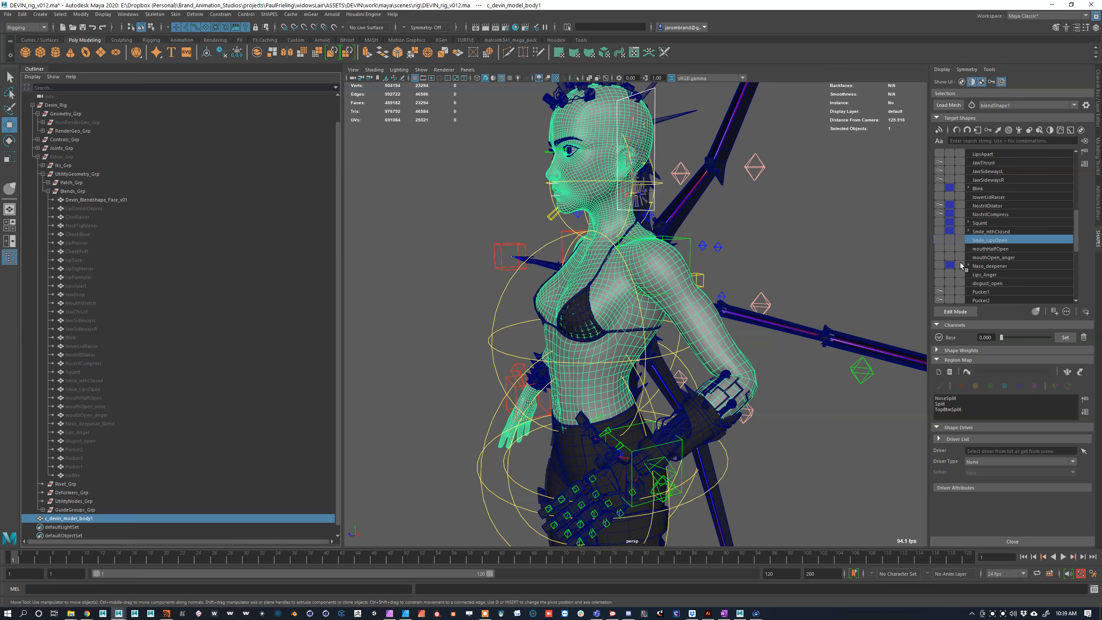
{"action": "left_click", "coordinate": [1050, 310]}
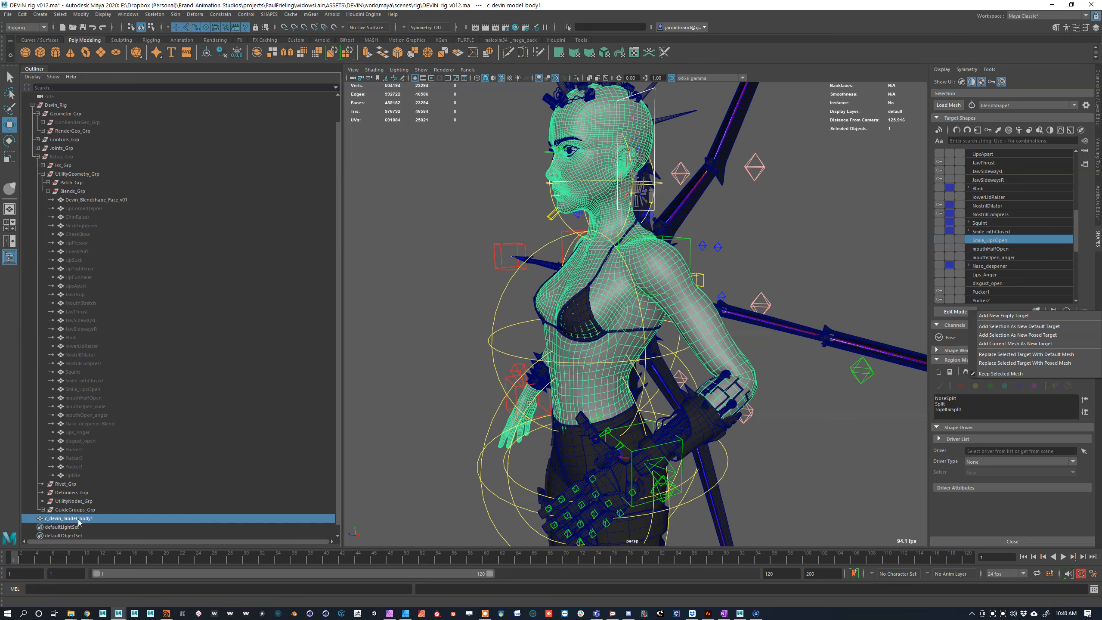
Step: Delete the duplicate of the posed body and set Translate X, Y and Z of L_ArmTrans_Ctrl to 0
{"action": "key", "text": "Delete"}
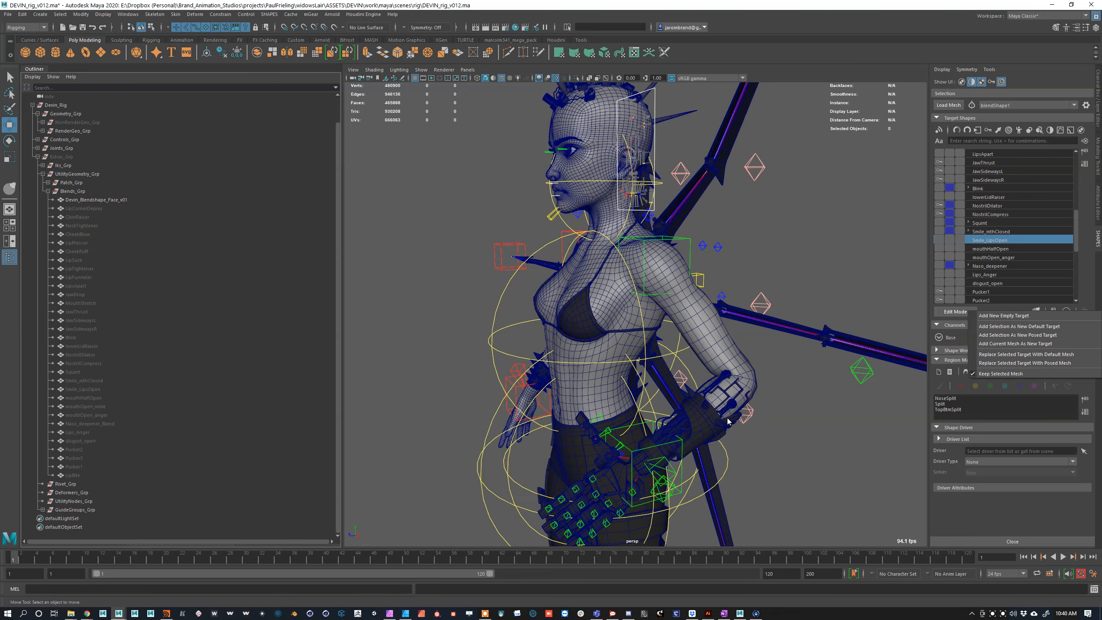
{"action": "left_click", "coordinate": [682, 468]}
{"action": "key", "text": "ctrl+a"}
{"action": "key", "text": "ctrl+a"}
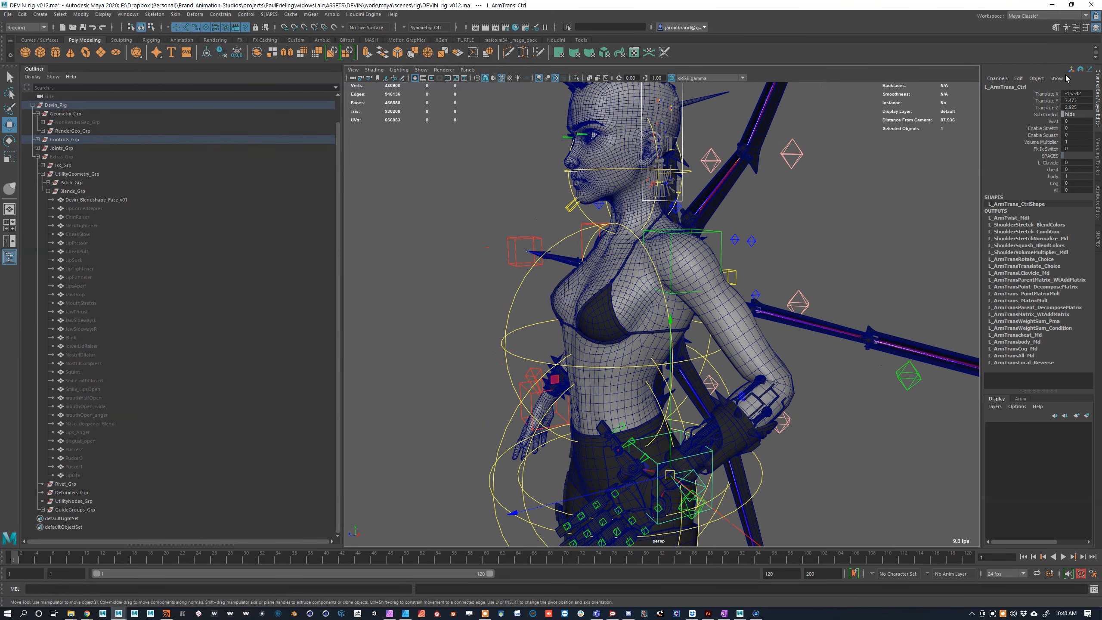
{"action": "left_click_drag", "start_coordinate": [1074, 94], "coordinate": [1078, 107]}
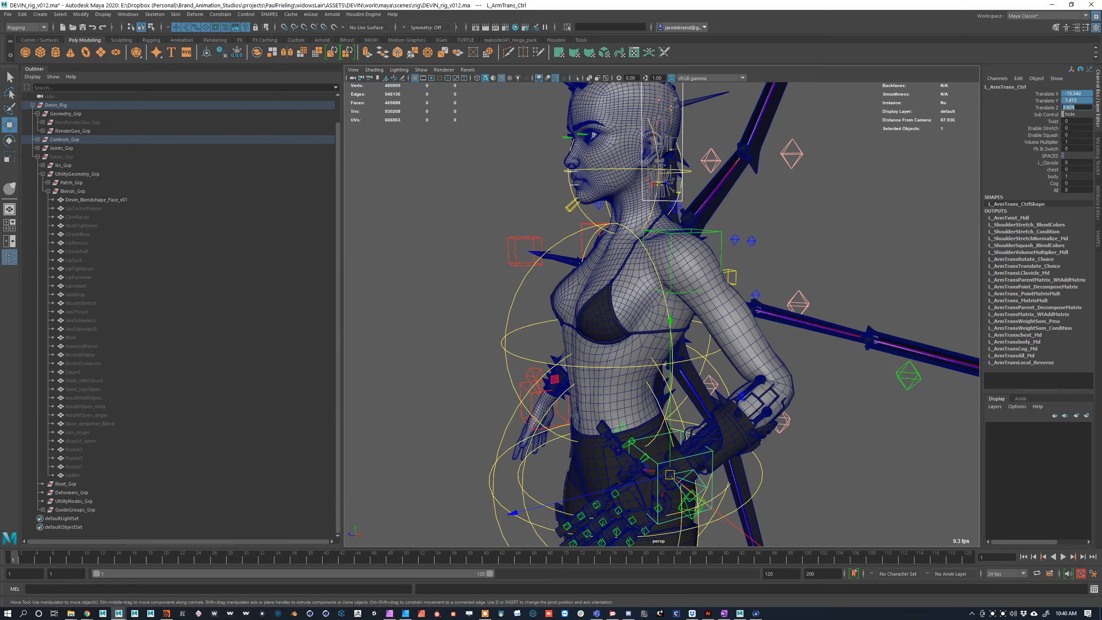
{"action": "type", "text": "0"}
{"action": "key", "text": "Return"}
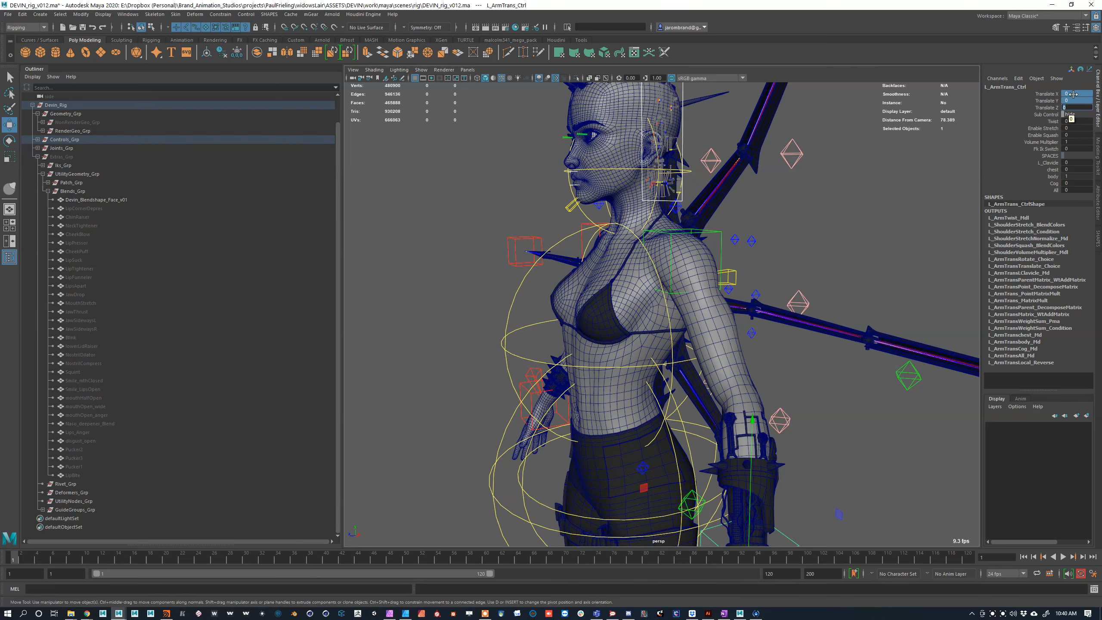
Step: Return to the SHAPES editor and review its options for adding posed targets and replacing the selected target with a posed mesh
{"action": "left_click_drag", "start_coordinate": [834, 207], "coordinate": [858, 210], "text": "alt"}
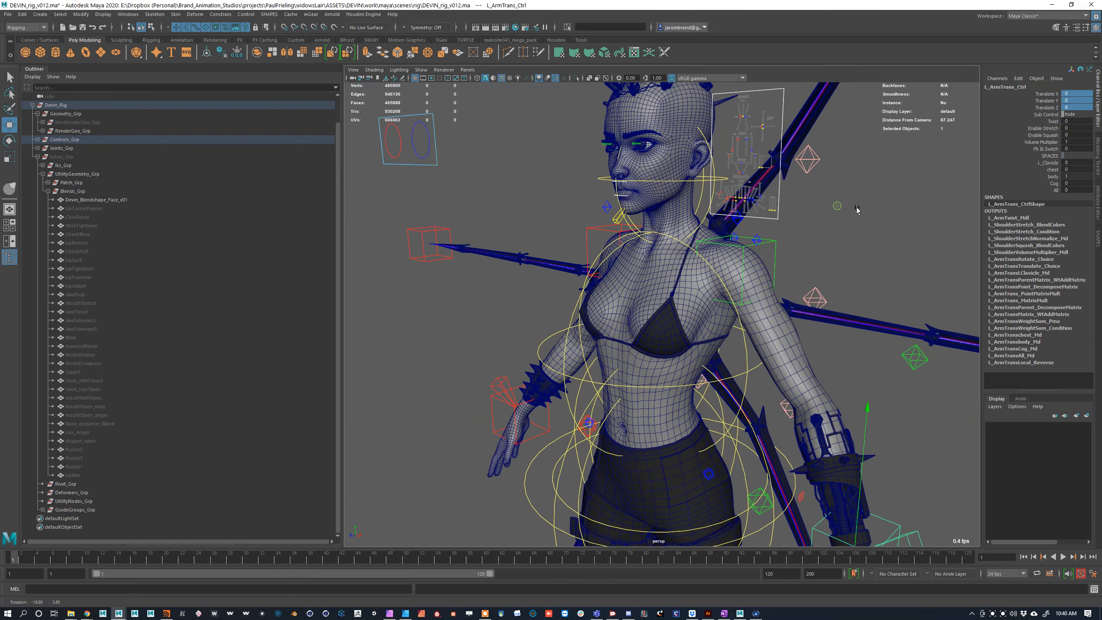
{"action": "left_click", "coordinate": [1098, 240]}
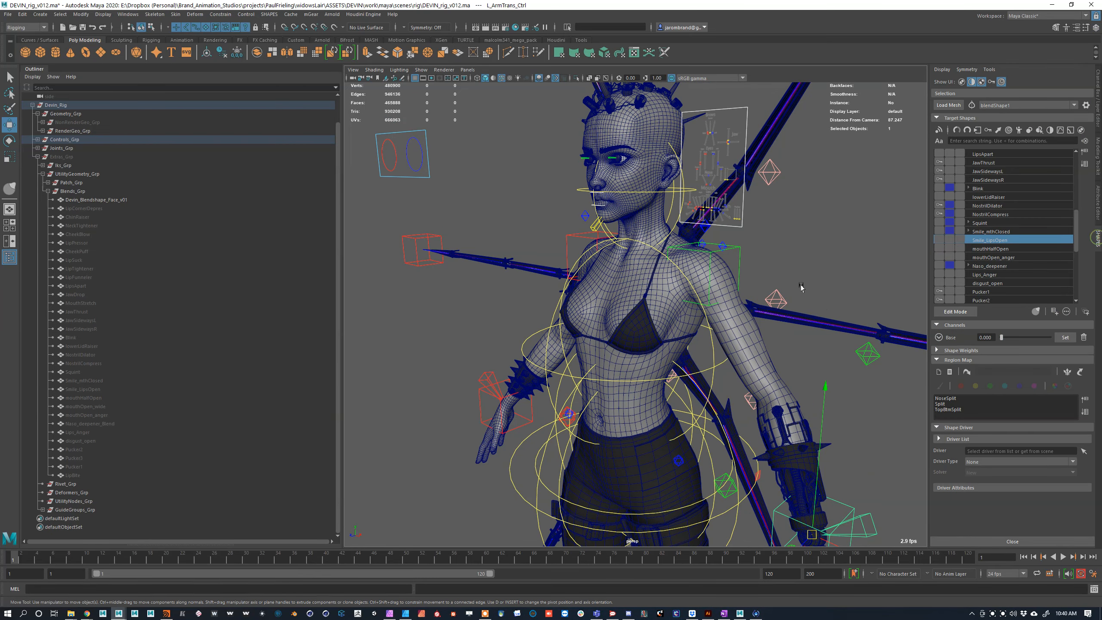
{"action": "middle_click_drag", "start_coordinate": [752, 232], "coordinate": [737, 189], "text": "alt"}
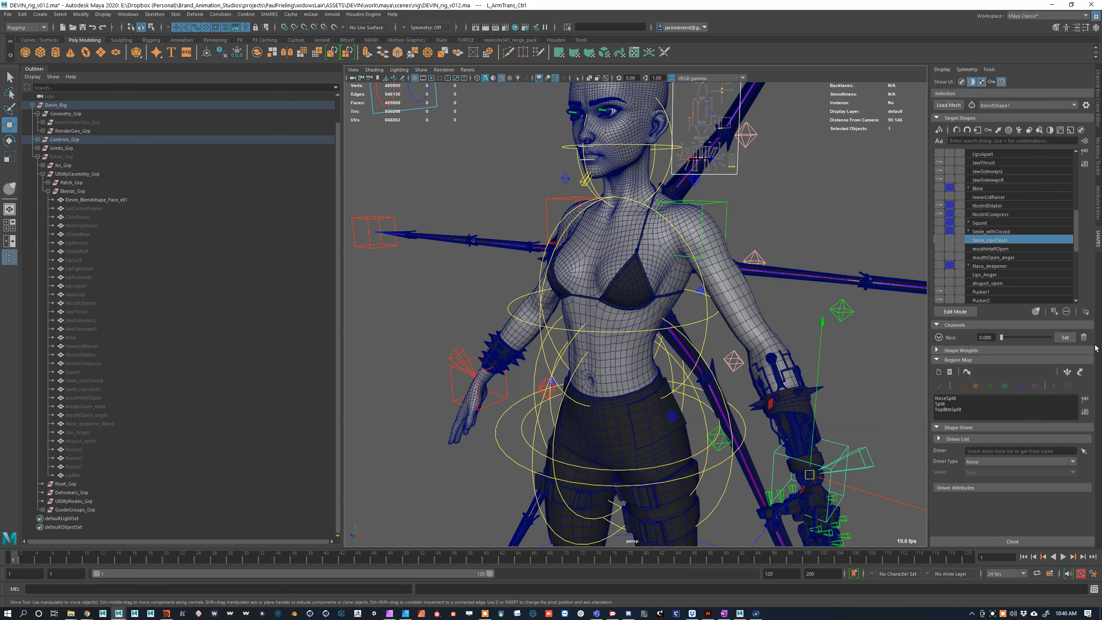
{"action": "left_click", "coordinate": [1055, 311]}
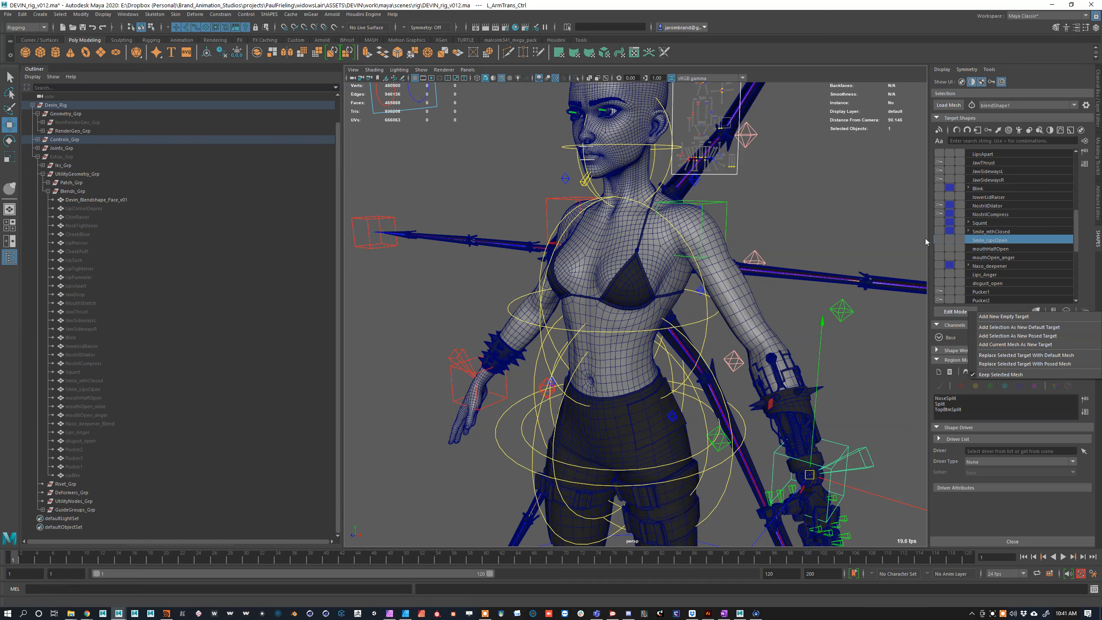
{"action": "left_click", "coordinate": [997, 244]}
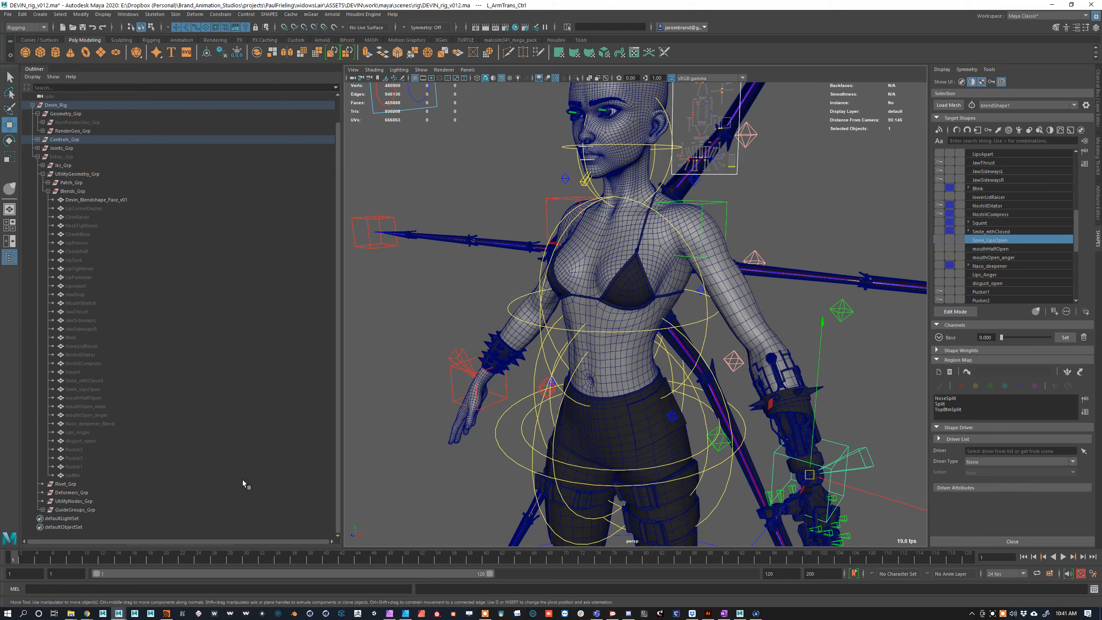
Step: Compare the driver settings of the Smile_mthClosed and NostrilCompress targets and reselect Smile_LipsOpen
{"action": "left_click", "coordinate": [989, 232]}
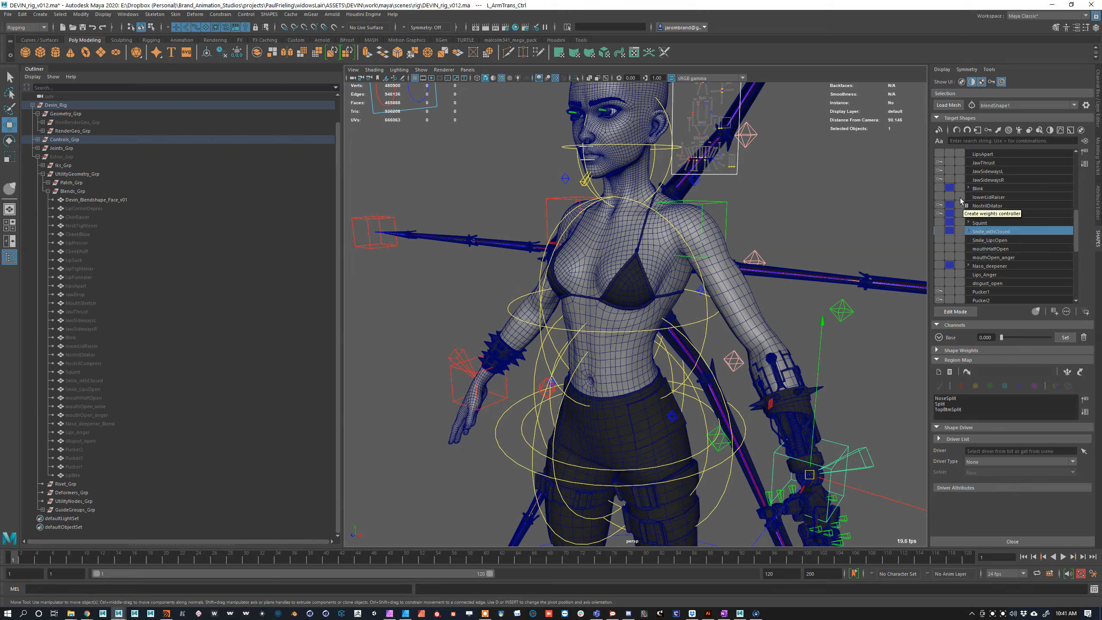
{"action": "left_click", "coordinate": [985, 214]}
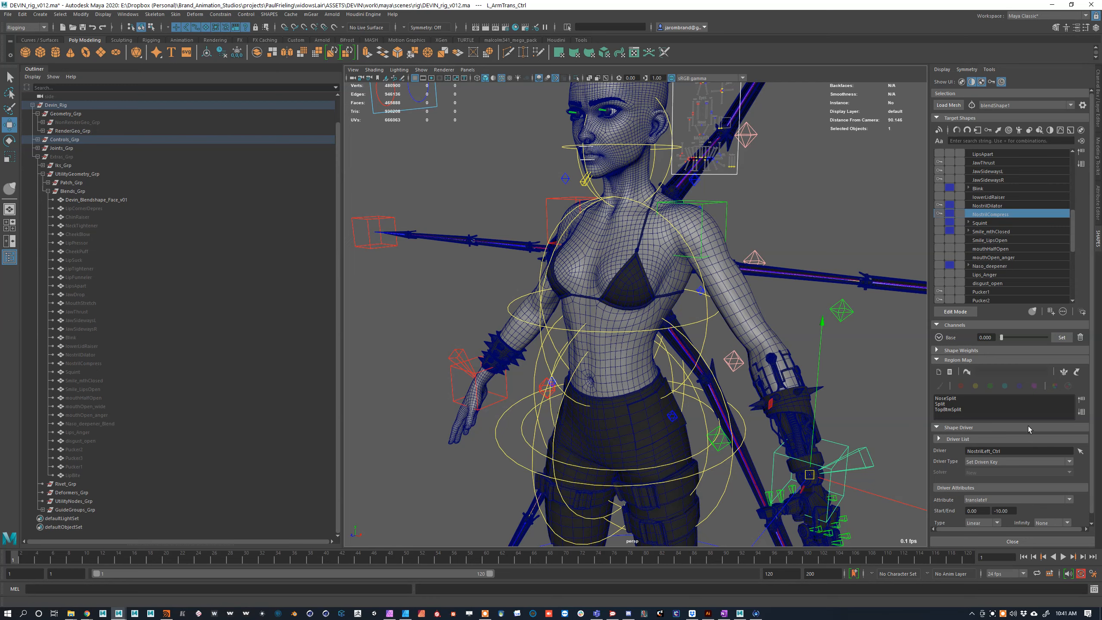
{"action": "right_click", "coordinate": [1050, 311]}
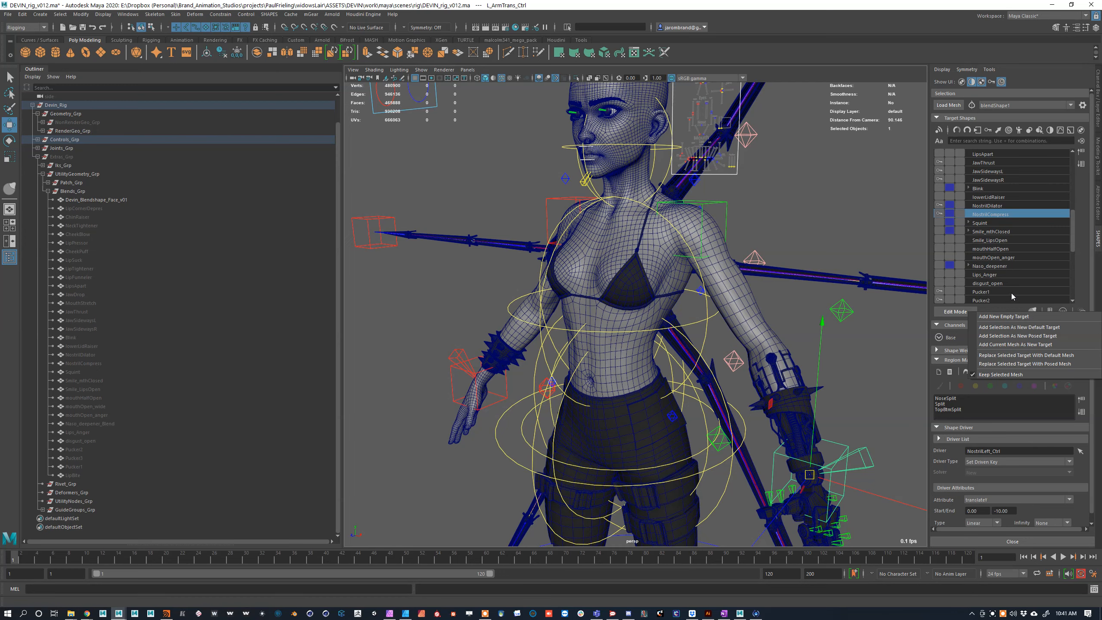
{"action": "left_click", "coordinate": [989, 228]}
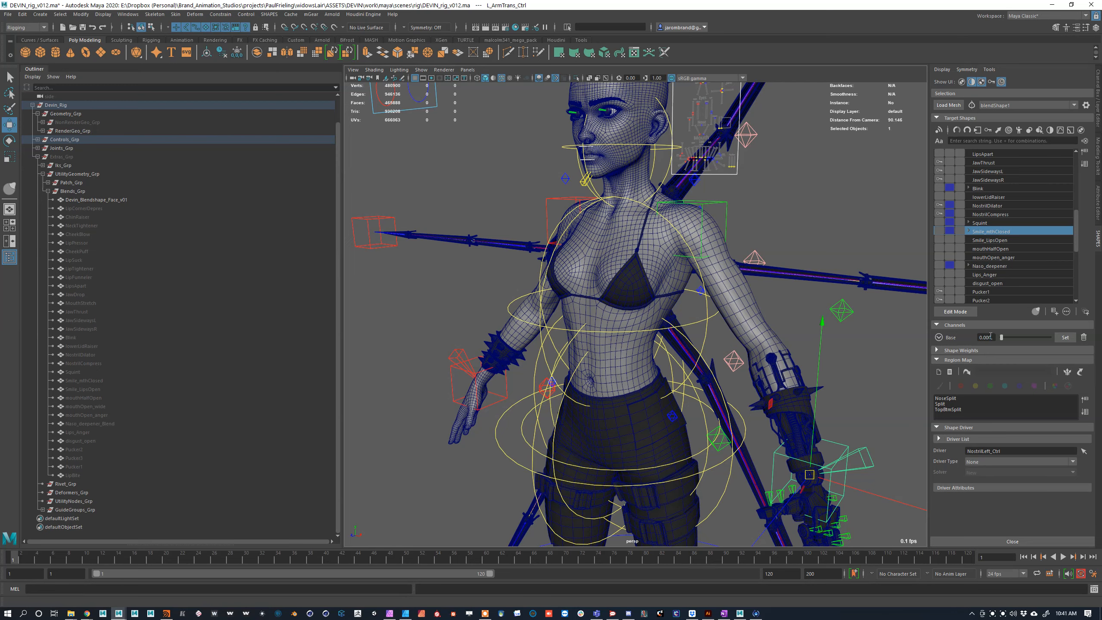
{"action": "left_click", "coordinate": [942, 325]}
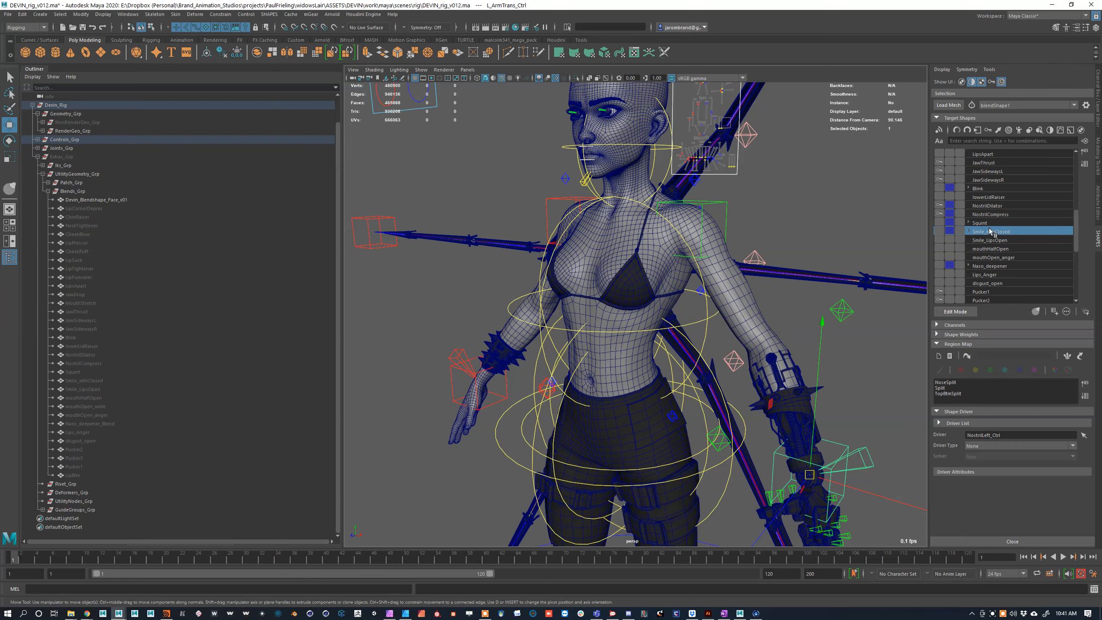
{"action": "left_click", "coordinate": [995, 242]}
Step: Raise MouthSmileLeft_Ctrl along its slider on the face control board, with the Smile_LipsOpen target selected
{"action": "right_click_drag", "start_coordinate": [750, 248], "coordinate": [717, 248], "text": "alt"}
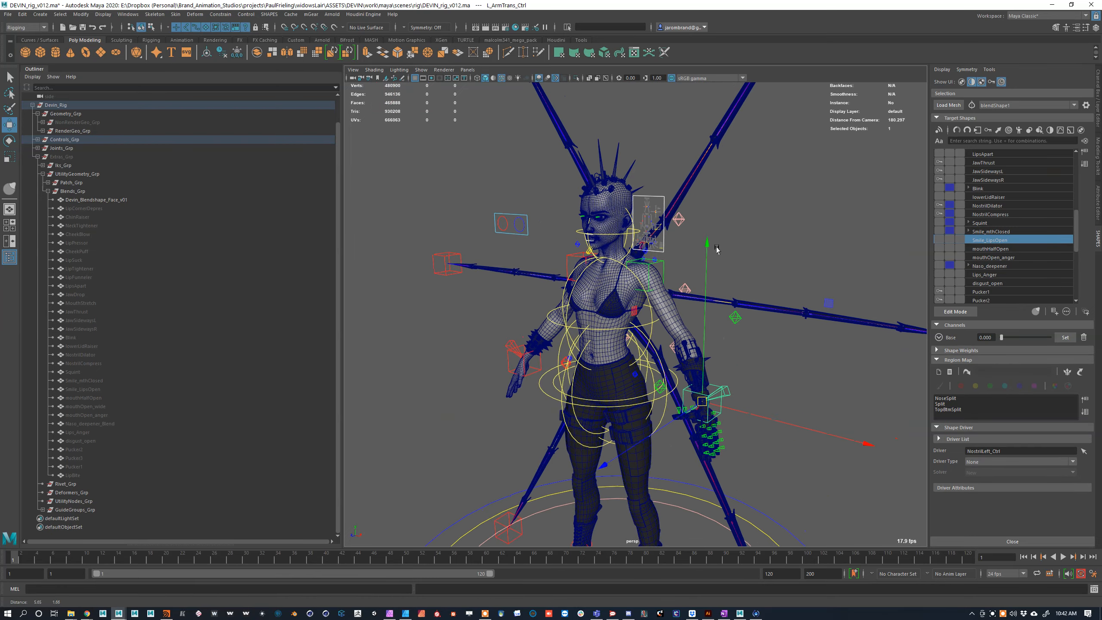
{"action": "left_click_drag", "start_coordinate": [717, 248], "coordinate": [730, 244], "text": "alt"}
{"action": "right_click_drag", "start_coordinate": [629, 249], "coordinate": [663, 251], "text": "alt"}
{"action": "middle_click_drag", "start_coordinate": [663, 251], "coordinate": [680, 475], "text": "alt"}
{"action": "right_click_drag", "start_coordinate": [680, 475], "coordinate": [846, 382], "text": "alt"}
{"action": "middle_click_drag", "start_coordinate": [846, 382], "coordinate": [689, 277], "text": "alt"}
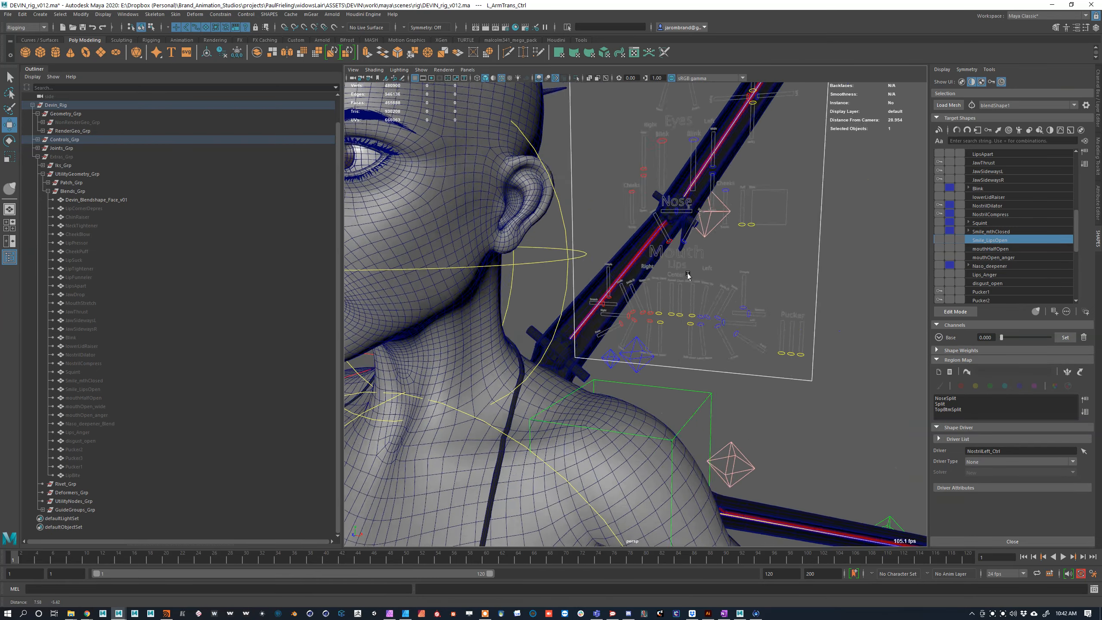
{"action": "left_click_drag", "start_coordinate": [689, 278], "coordinate": [696, 277], "text": "alt"}
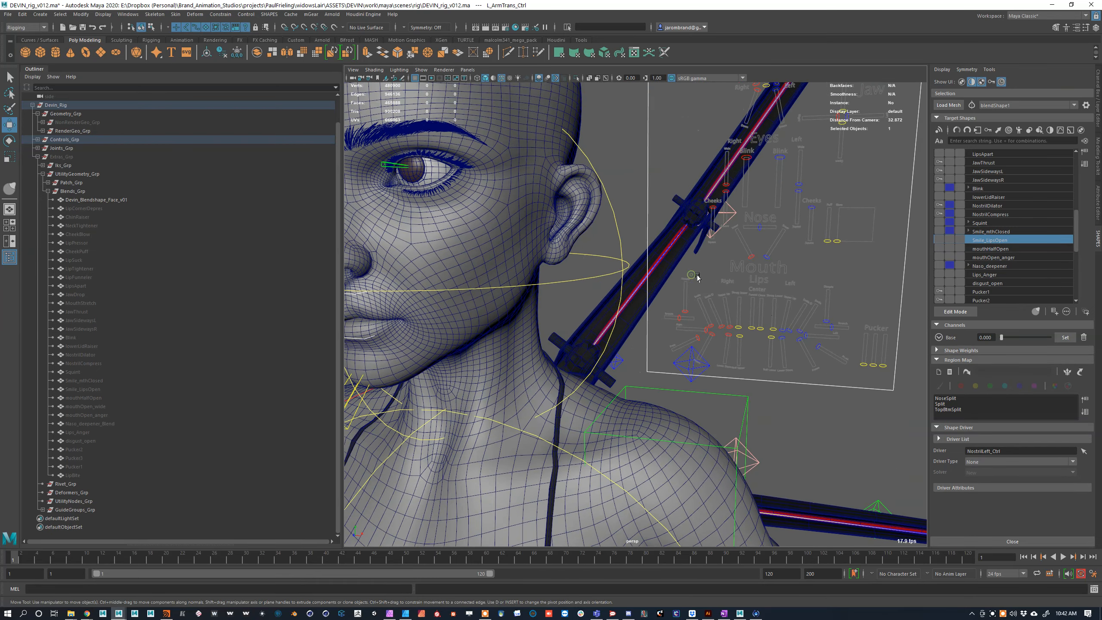
{"action": "left_click", "coordinate": [789, 330]}
{"action": "left_click_drag", "start_coordinate": [794, 320], "coordinate": [836, 309]}
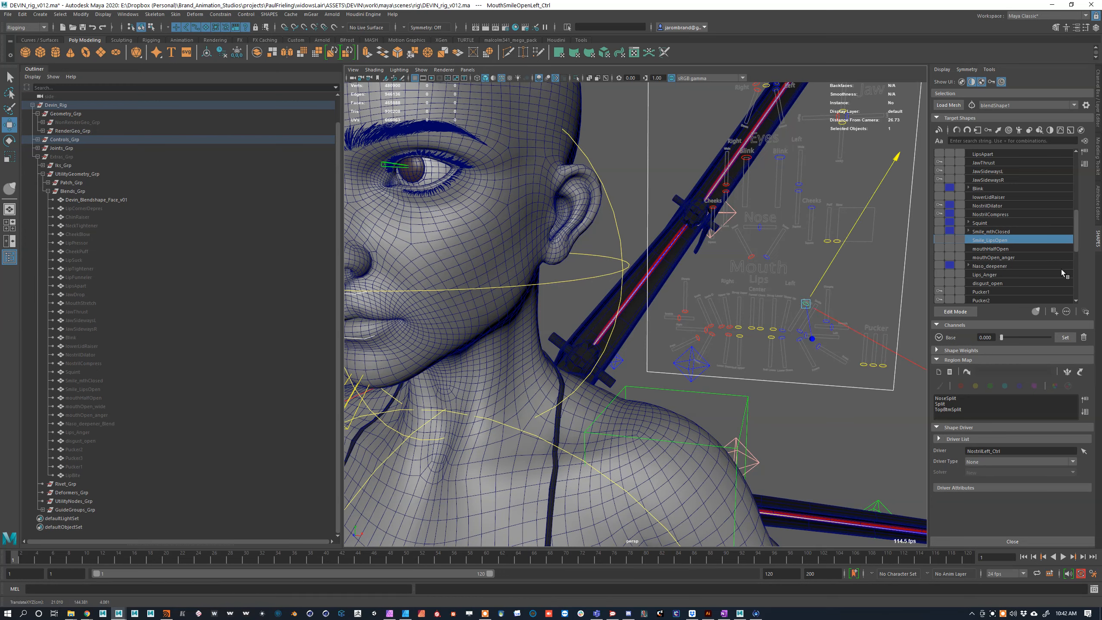
{"action": "mouse_move", "coordinate": [1002, 338]}
{"action": "left_mouse_down"}
{"action": "mouse_move", "coordinate": [1101, 341]}
{"action": "mouse_move", "coordinate": [1002, 338]}
{"action": "left_mouse_up"}
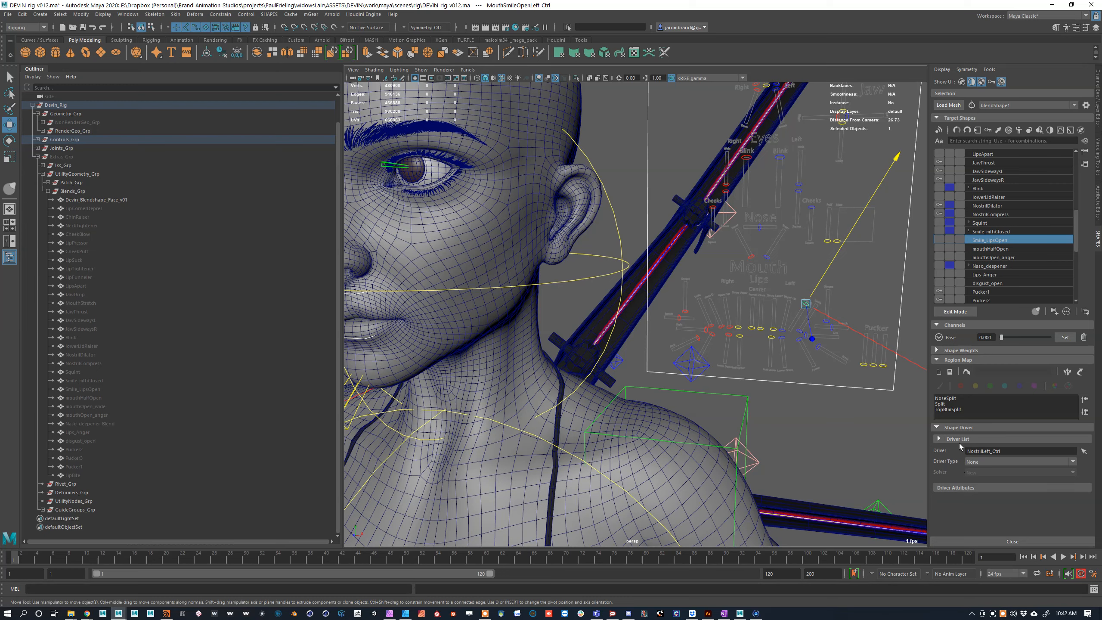
Step: Collapse the Region Map, Shape Driver and Channels sections of the SHAPES editor
{"action": "left_click", "coordinate": [938, 360]}
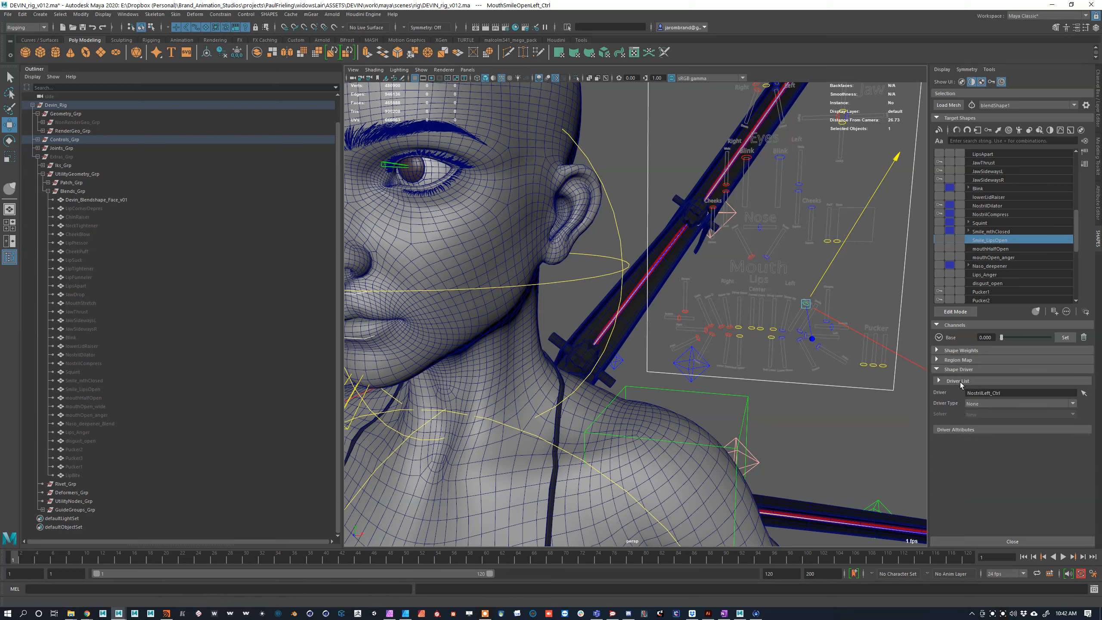
{"action": "left_click", "coordinate": [936, 369]}
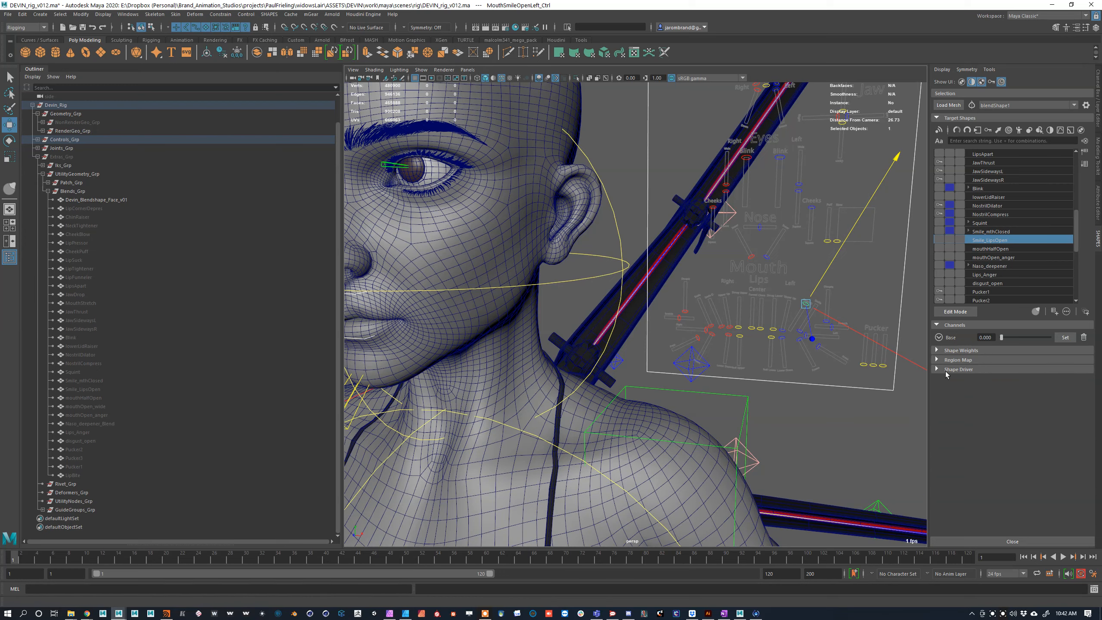
{"action": "left_click", "coordinate": [939, 324]}
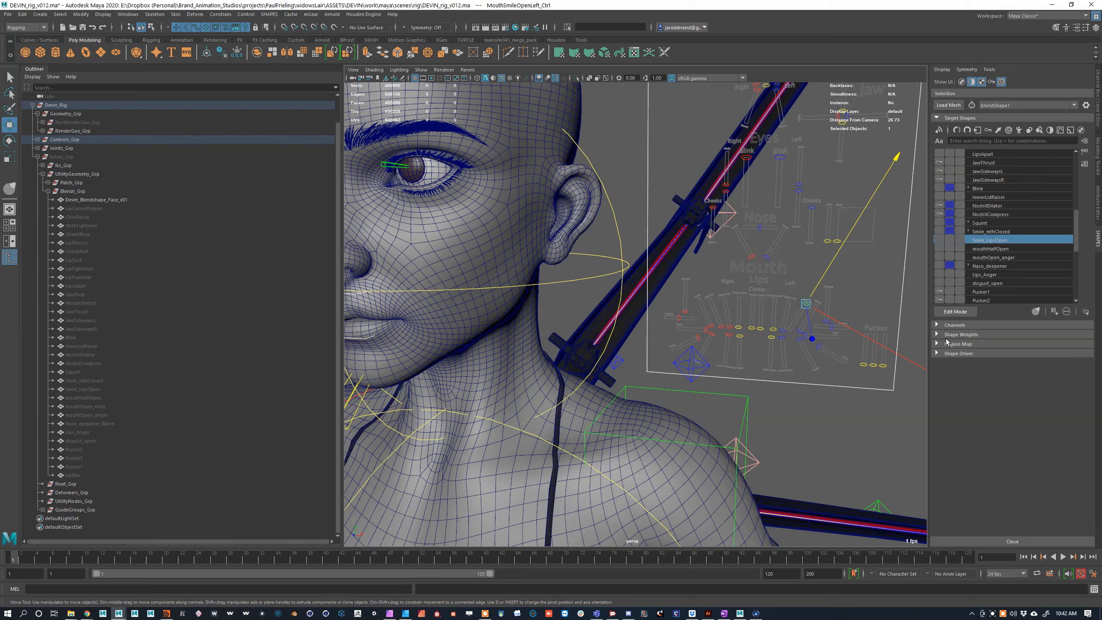
{"action": "left_click", "coordinate": [936, 325]}
{"action": "left_click", "coordinate": [936, 324]}
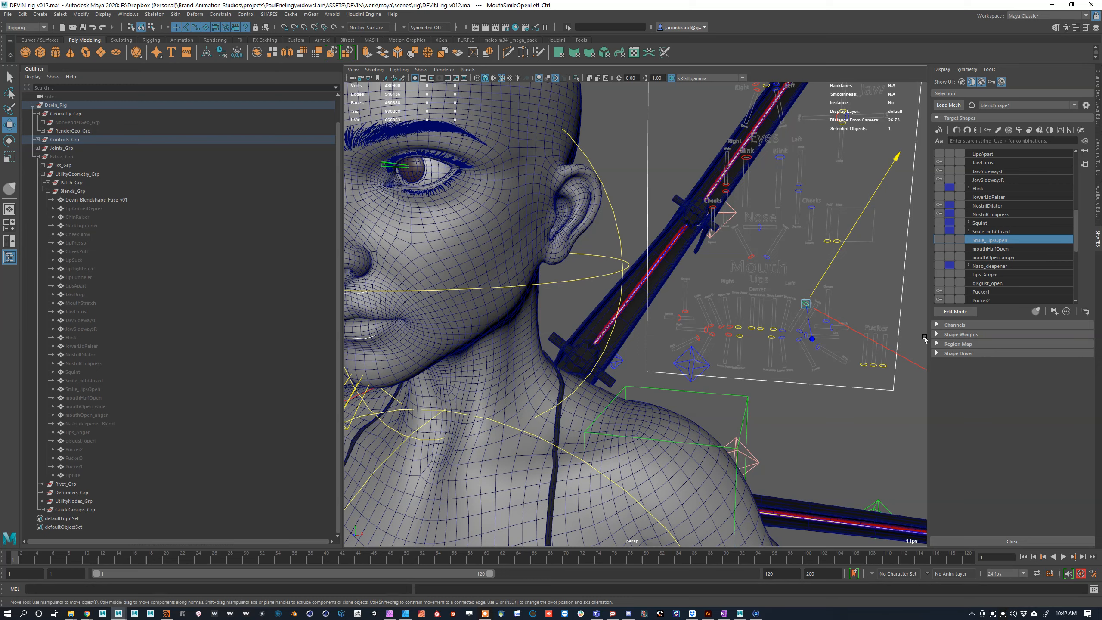
Step: Hide the Shape Weights and Region Map sections, and keep the Shape Driver section shown and expanded
{"action": "left_click", "coordinate": [981, 82]}
{"action": "left_click", "coordinate": [971, 81]}
{"action": "left_click", "coordinate": [1001, 82]}
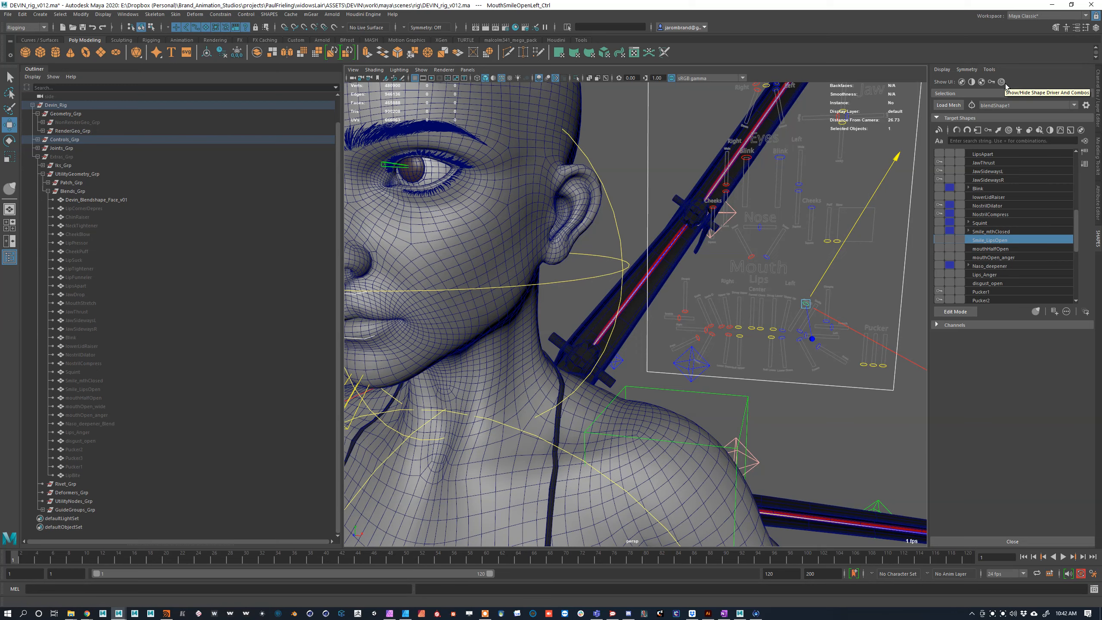
{"action": "left_click", "coordinate": [1002, 82]}
{"action": "left_click", "coordinate": [937, 334]}
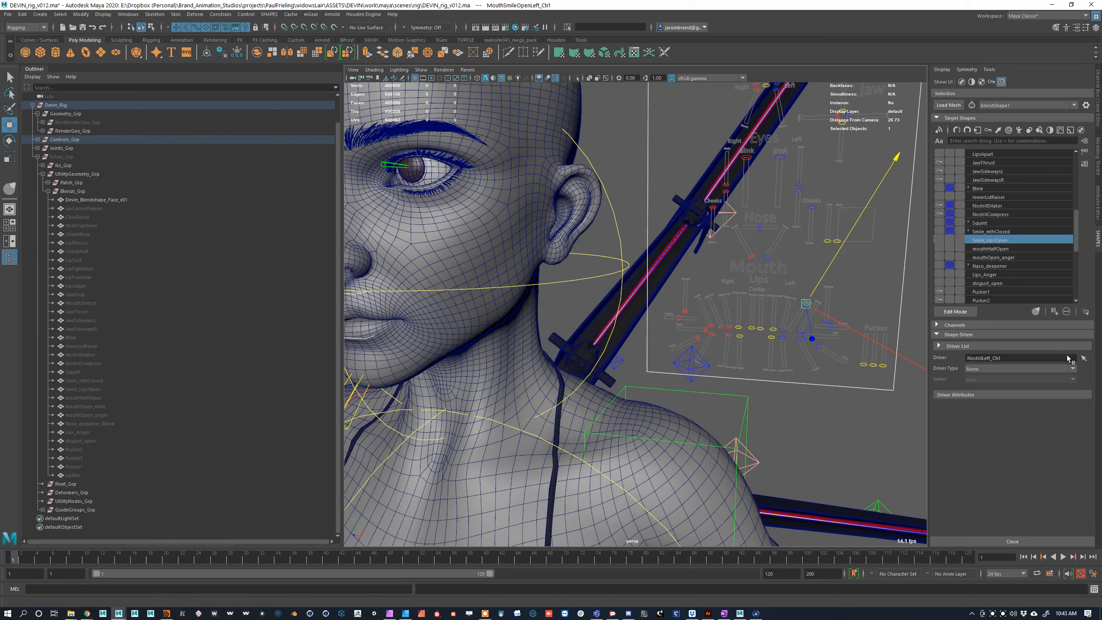
Step: Assign MouthSmileOpenLeft_Ctrl as the driver of Smile_LipsOpen, trying both the Outliner object and the scene selection as the source
{"action": "left_click", "coordinate": [1084, 358]}
{"action": "double_click", "coordinate": [1046, 359]}
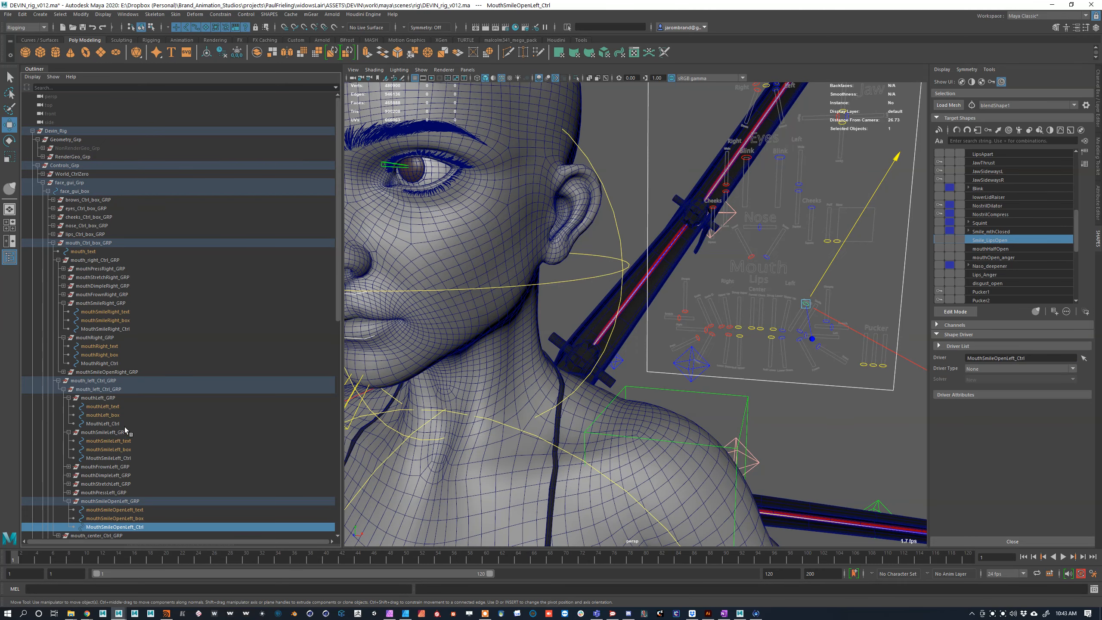
{"action": "scroll", "coordinate": [132, 422], "scroll_direction": "down", "scroll_amount": 5}
{"action": "left_click_drag", "start_coordinate": [1062, 359], "coordinate": [877, 339]}
{"action": "key", "text": "BackSpace"}
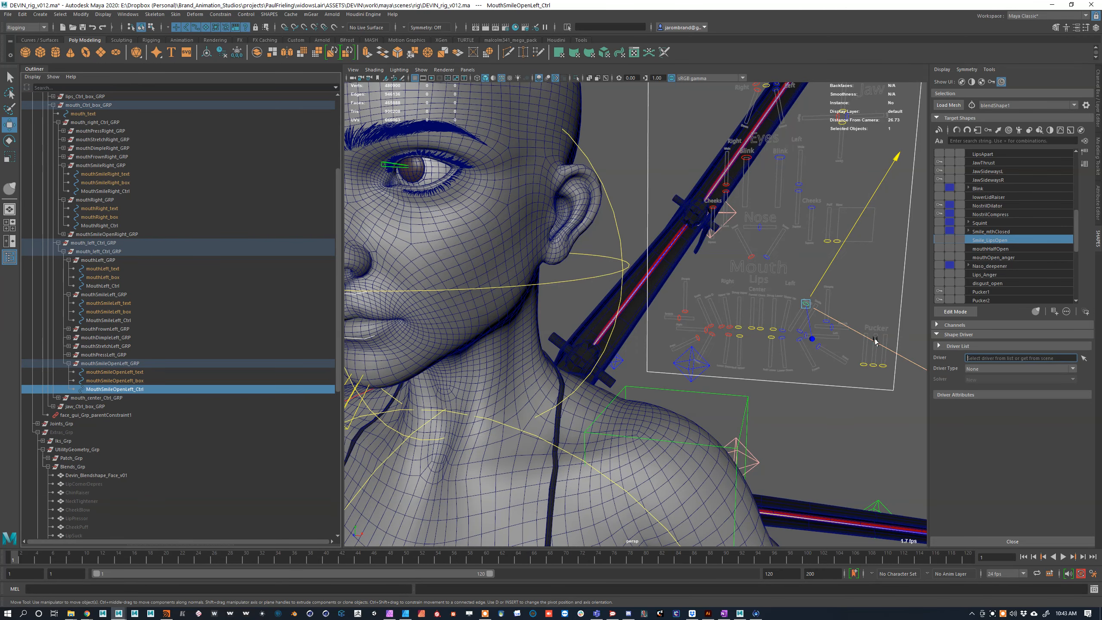
{"action": "middle_click_drag", "start_coordinate": [140, 392], "coordinate": [1040, 363]}
{"action": "left_click_drag", "start_coordinate": [1041, 359], "coordinate": [1085, 361]}
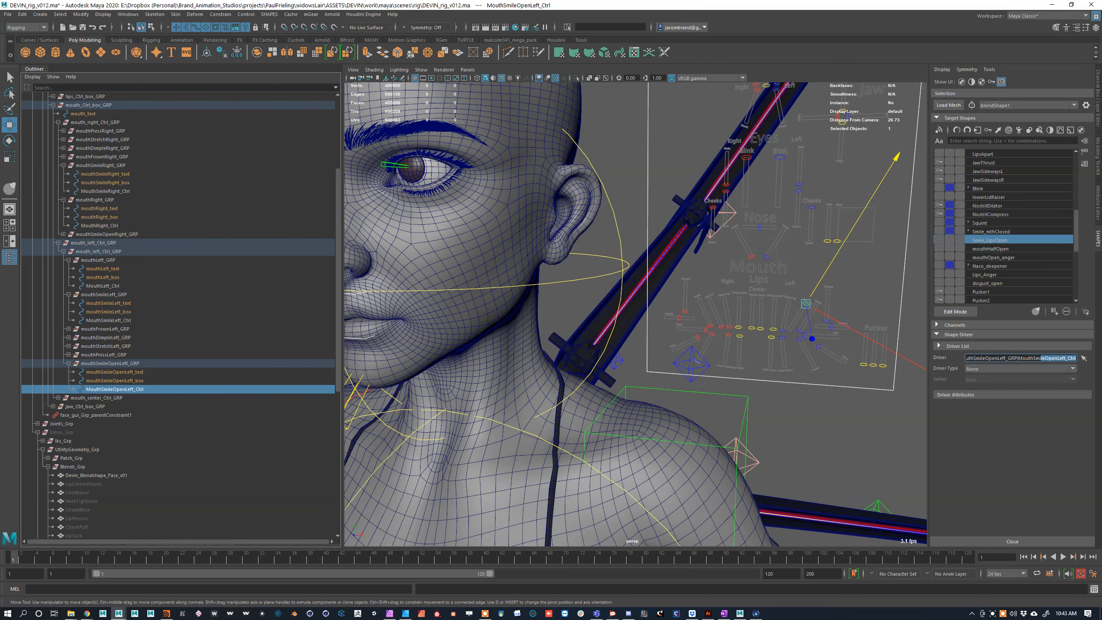
{"action": "left_click", "coordinate": [1084, 358]}
Step: Review the driver types available for linking MouthSmileOpenLeft_Ctrl to the Smile_LipsOpen target
{"action": "left_click", "coordinate": [993, 369]}
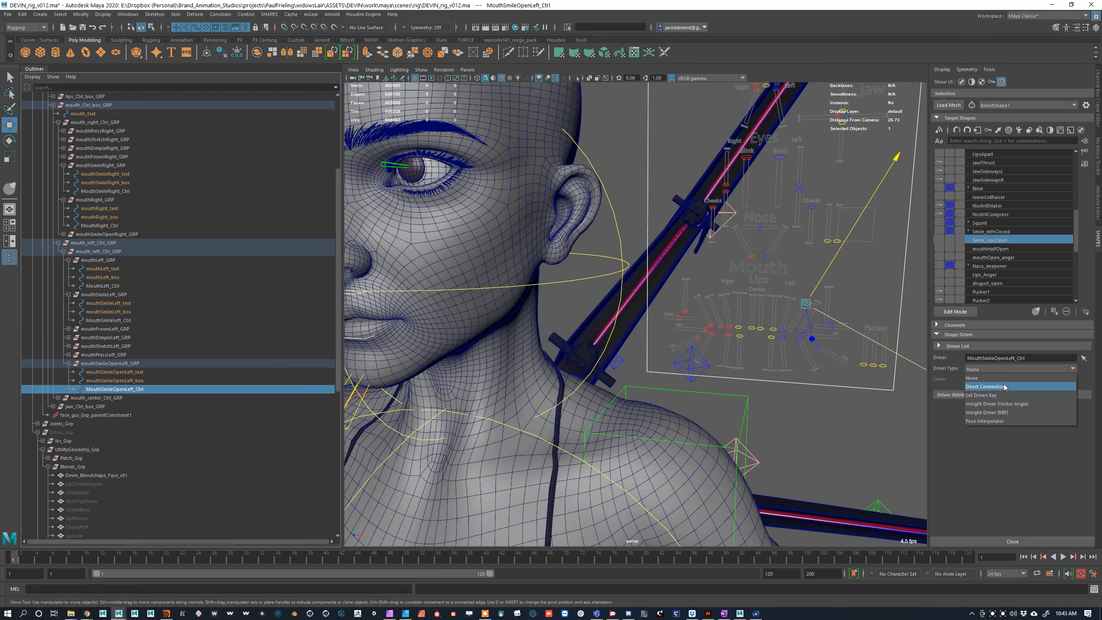
{"action": "mouse_move", "coordinate": [828, 269]}
{"action": "left_mouse_down"}
{"action": "mouse_move", "coordinate": [819, 297]}
{"action": "mouse_move", "coordinate": [838, 264]}
{"action": "left_mouse_up"}
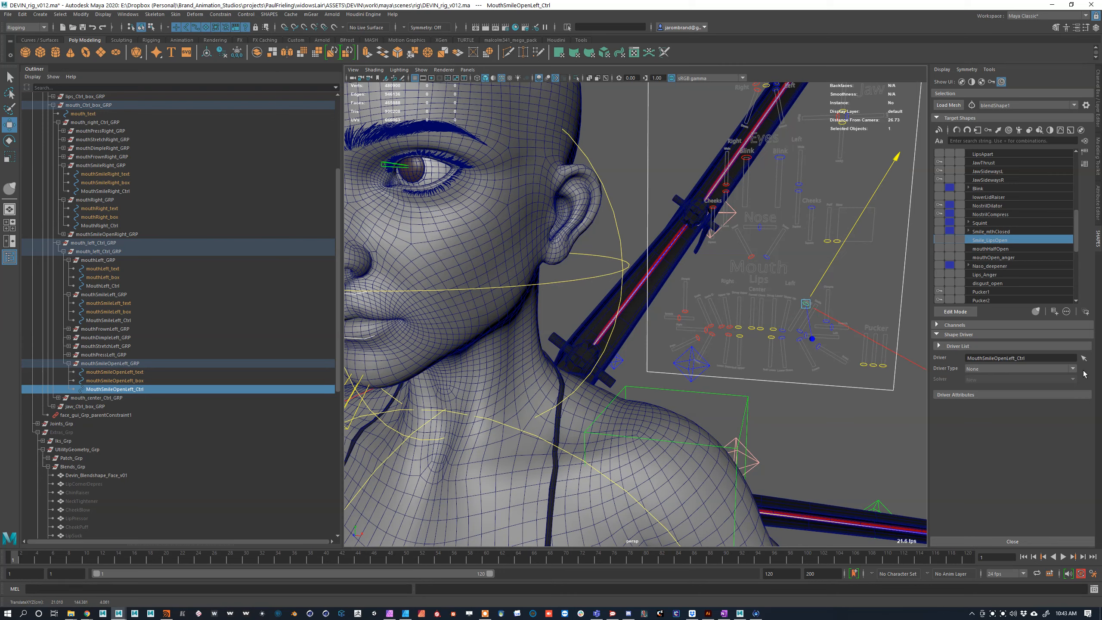
{"action": "left_click", "coordinate": [812, 293]}
{"action": "left_click", "coordinate": [1072, 368]}
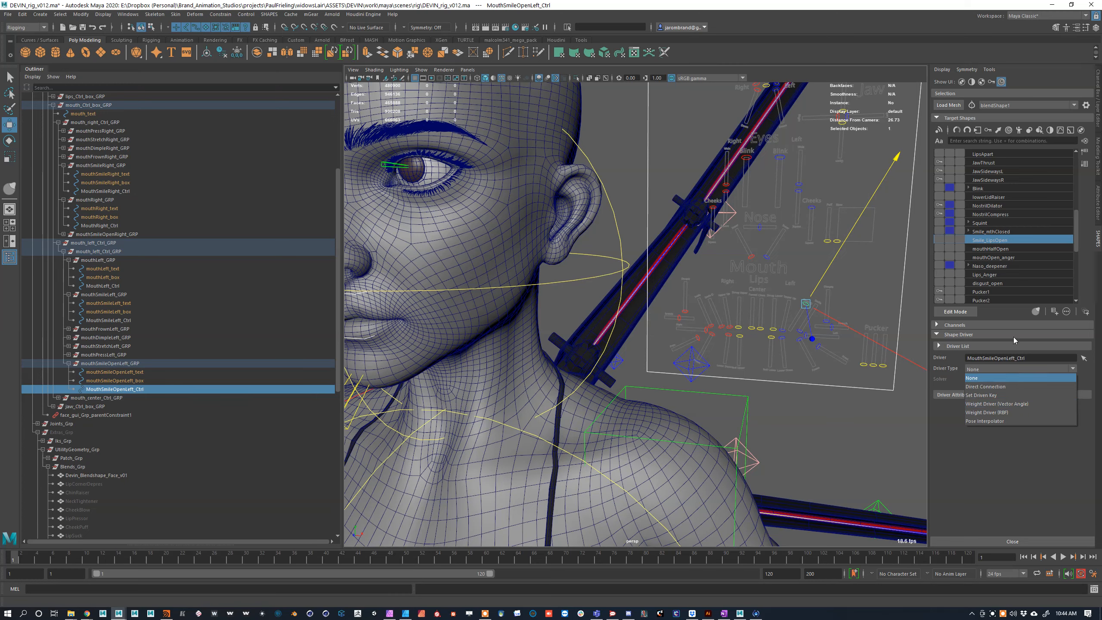
Step: Examine the list of existing drivers in the Shape Driver section and collapse it again
{"action": "left_click", "coordinate": [1035, 348]}
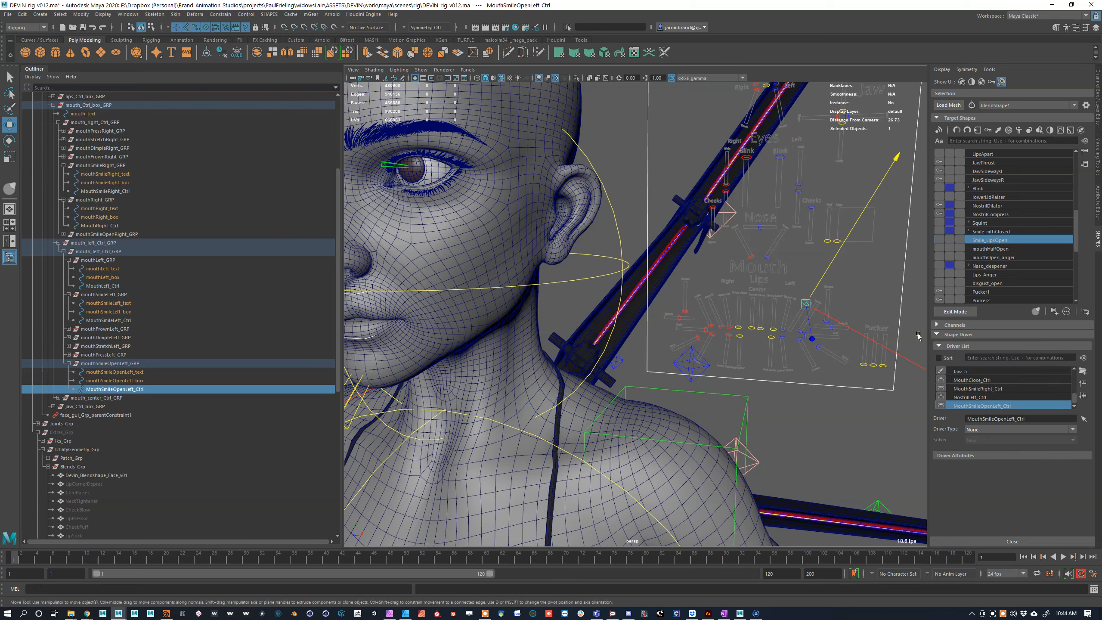
{"action": "left_click", "coordinate": [940, 347]}
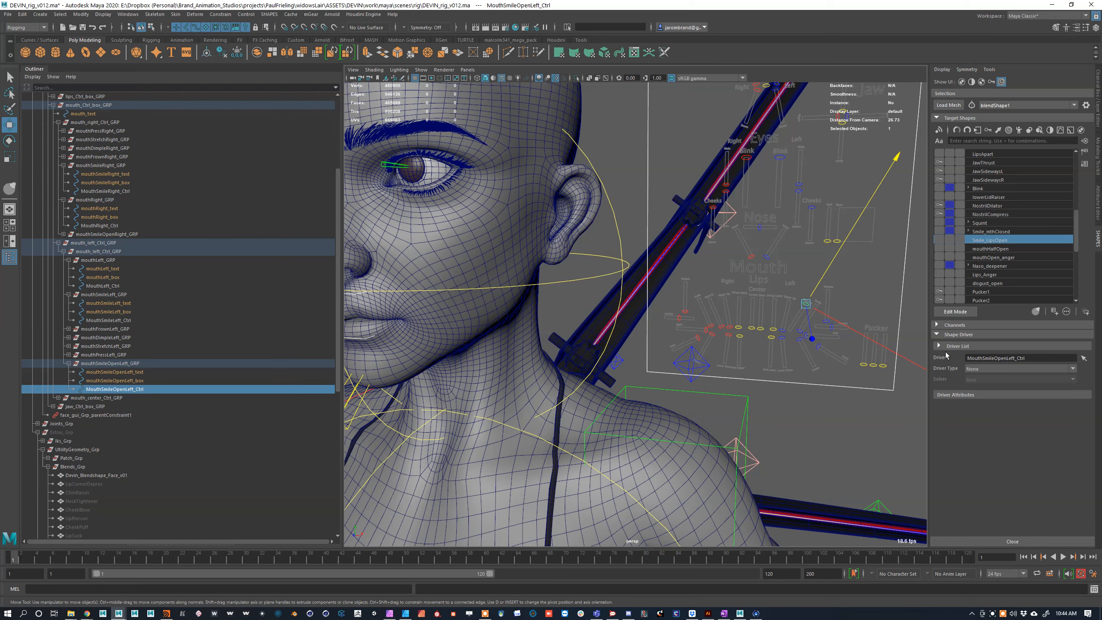
{"action": "left_click", "coordinate": [940, 347]}
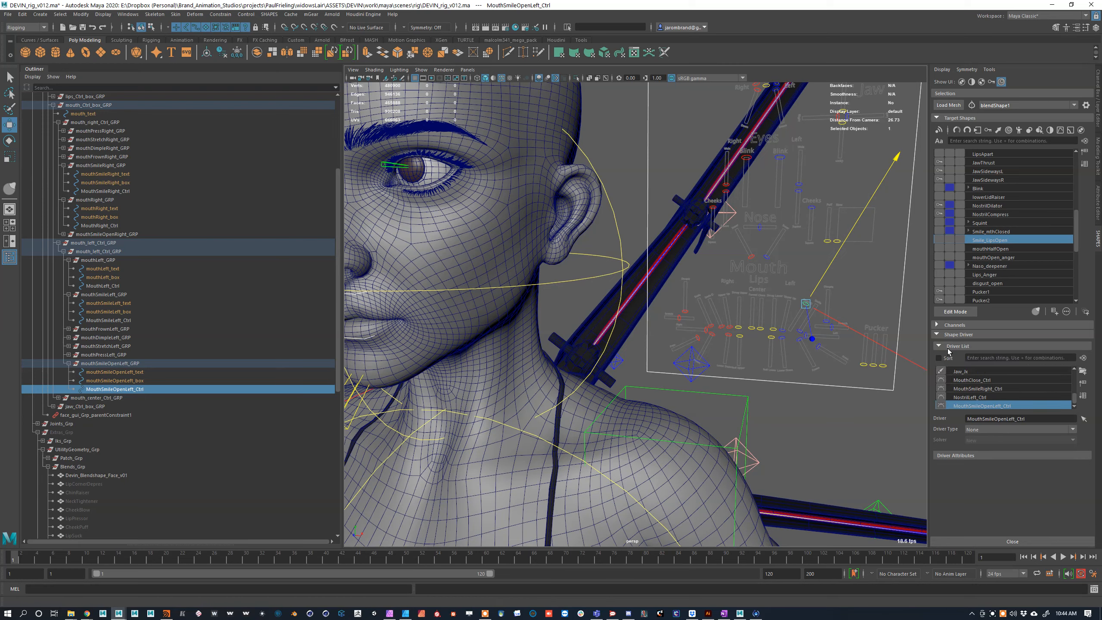
{"action": "left_click", "coordinate": [941, 347]}
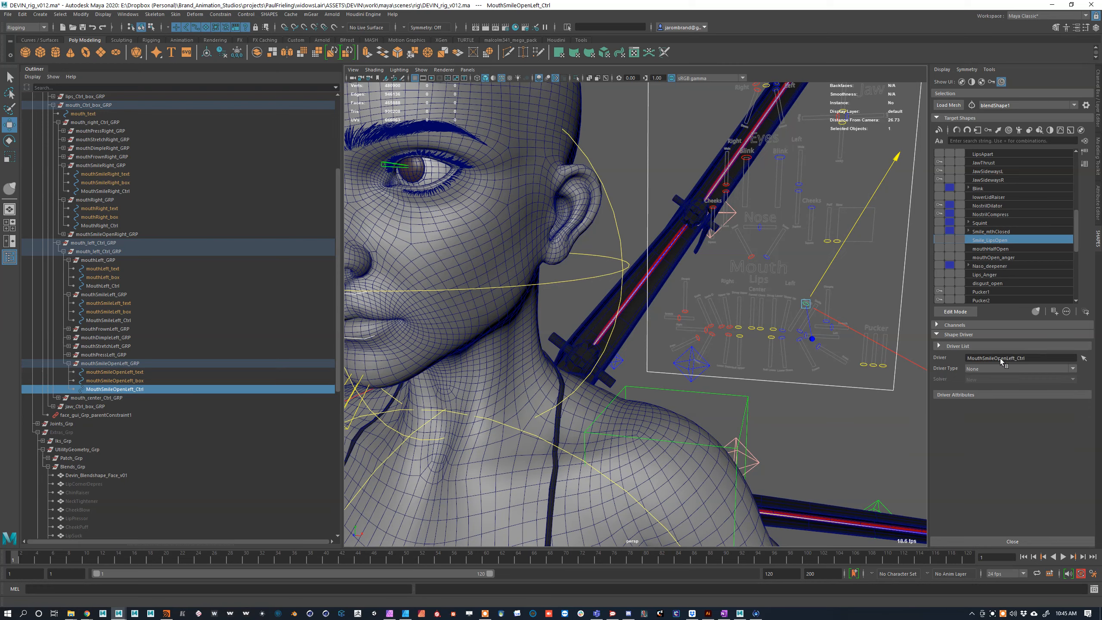
{"action": "left_click", "coordinate": [940, 347]}
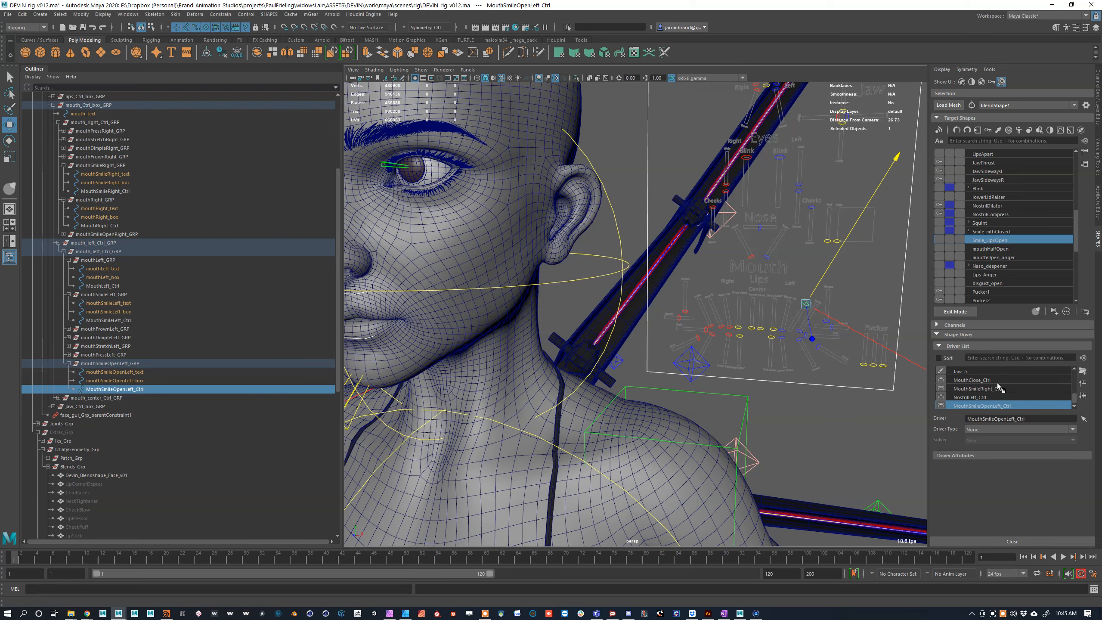
{"action": "left_click", "coordinate": [944, 346]}
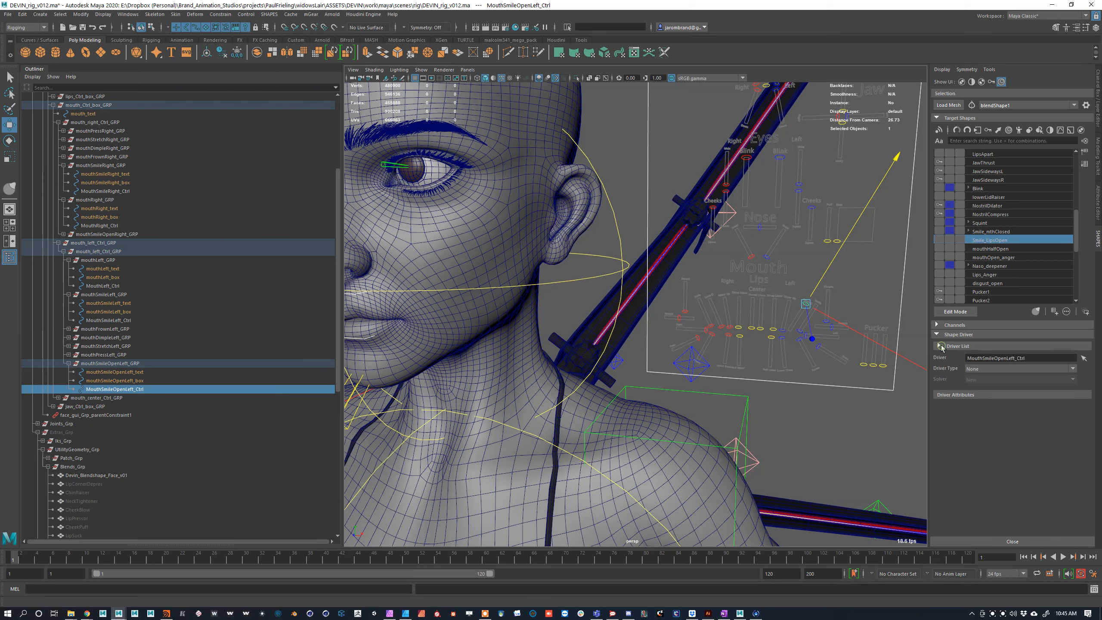
Step: Set the driver type of Smile_LipsOpen to Set Driven Key with MouthSmileOpenLeft_Ctrl as the driver
{"action": "left_click", "coordinate": [983, 369]}
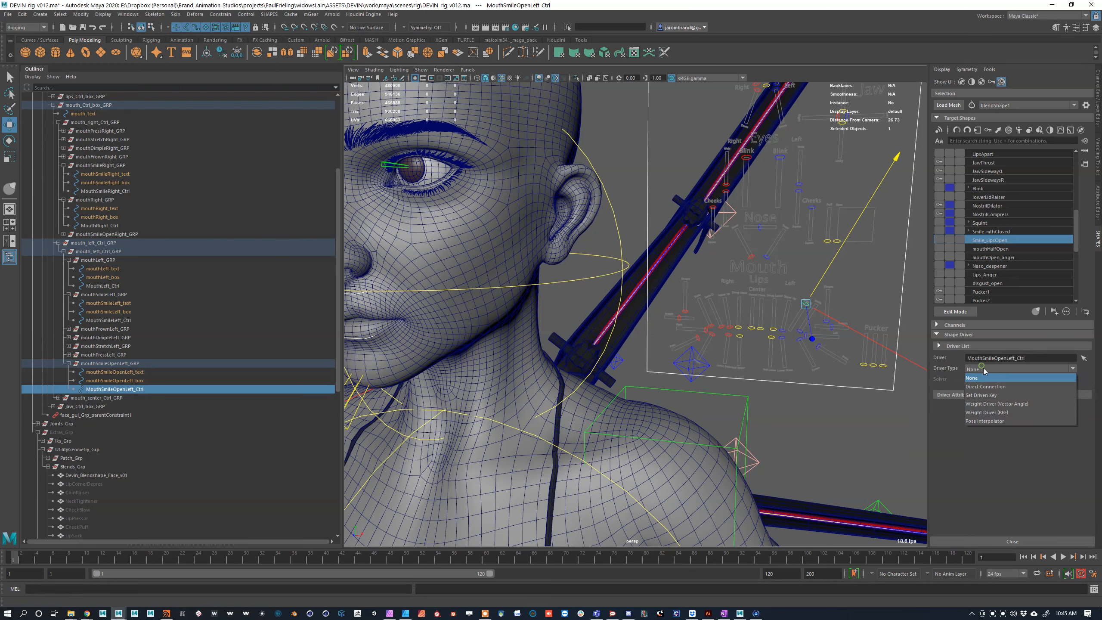
{"action": "left_click", "coordinate": [994, 396]}
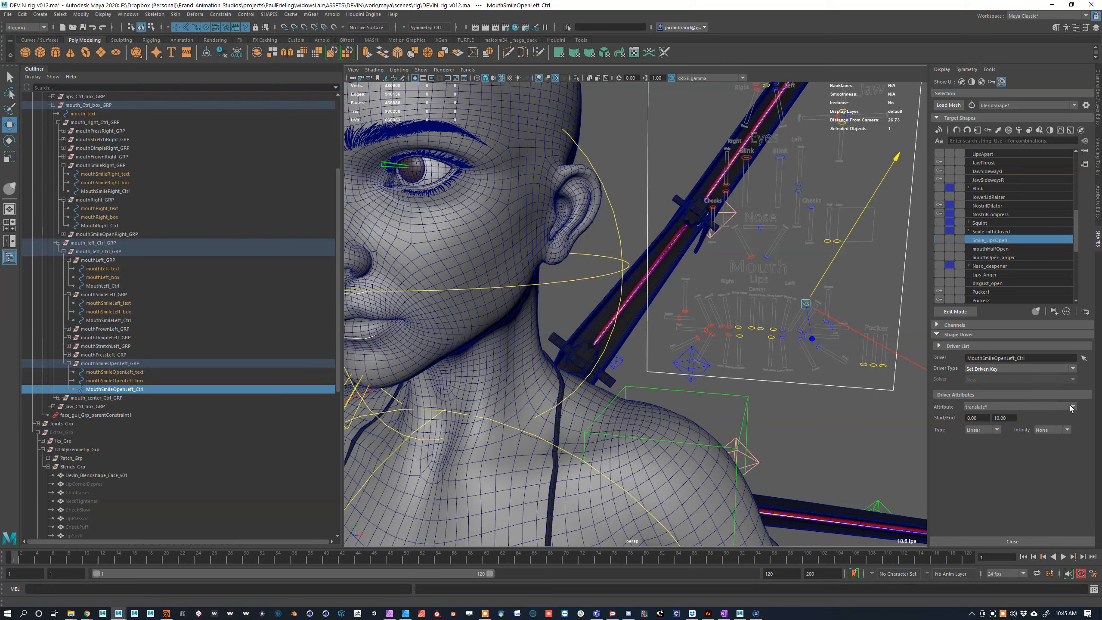
{"action": "double_click", "coordinate": [1038, 359]}
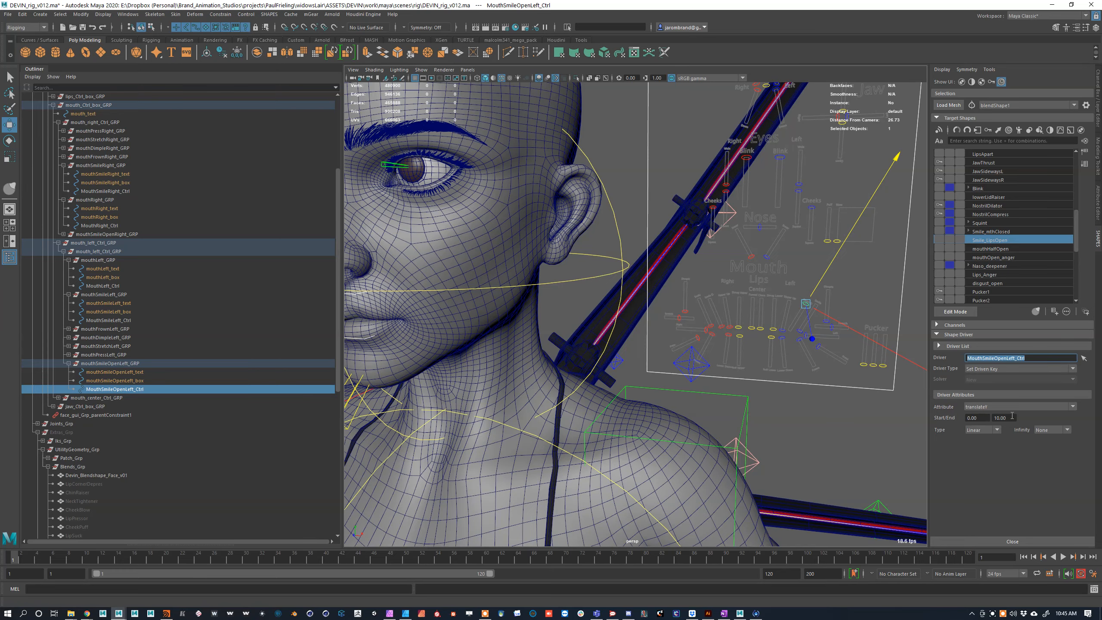
Step: Check the Translate Y value of MouthSmileOpenLeft_Ctrl in the Channel Box and return to the SHAPES editor
{"action": "scroll", "coordinate": [814, 304], "scroll_direction": "up", "scroll_amount": 5}
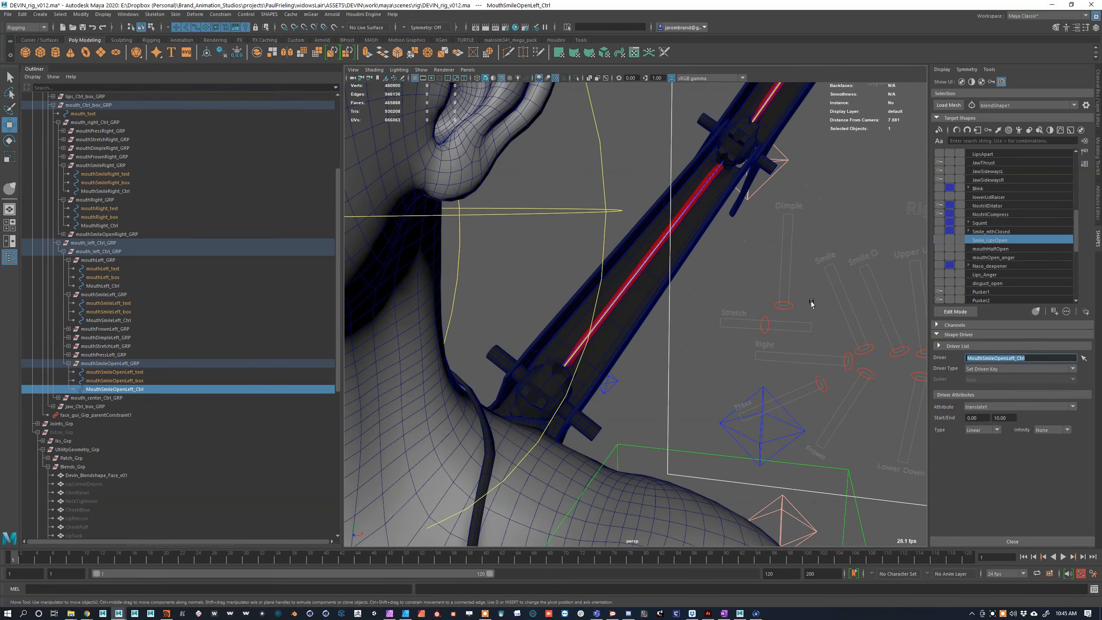
{"action": "middle_click_drag", "start_coordinate": [840, 307], "coordinate": [787, 297], "text": "alt"}
{"action": "middle_click_drag", "start_coordinate": [887, 274], "coordinate": [867, 276], "text": "alt"}
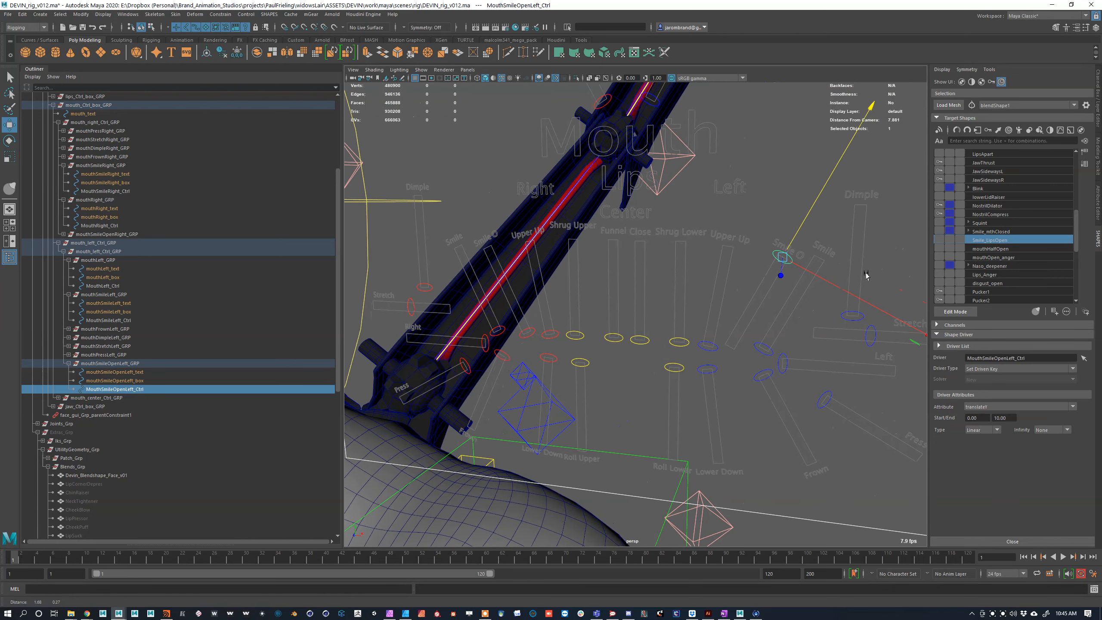
{"action": "key", "text": "ctrl+a"}
{"action": "key", "text": "ctrl+a"}
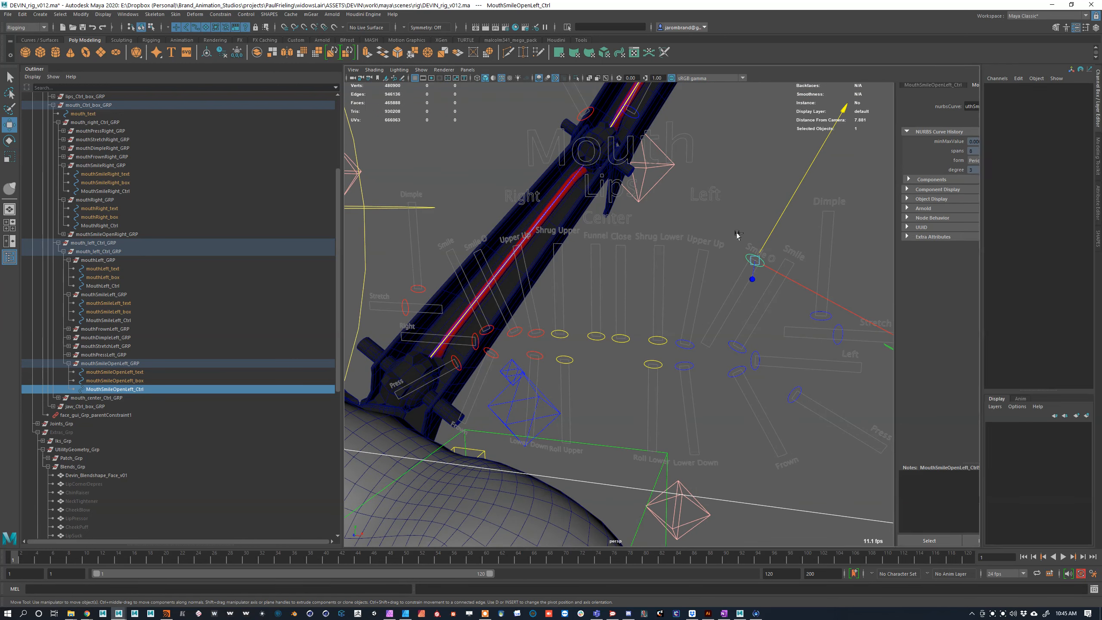
{"action": "key", "text": "ctrl+a"}
{"action": "key", "text": "ctrl+a"}
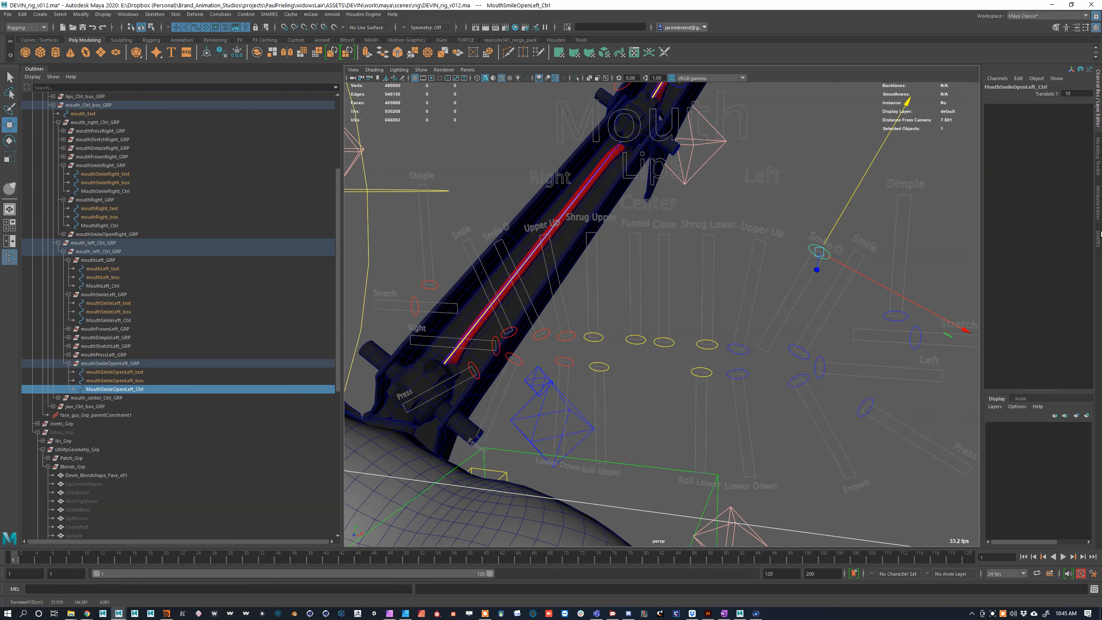
{"action": "left_click", "coordinate": [1099, 238]}
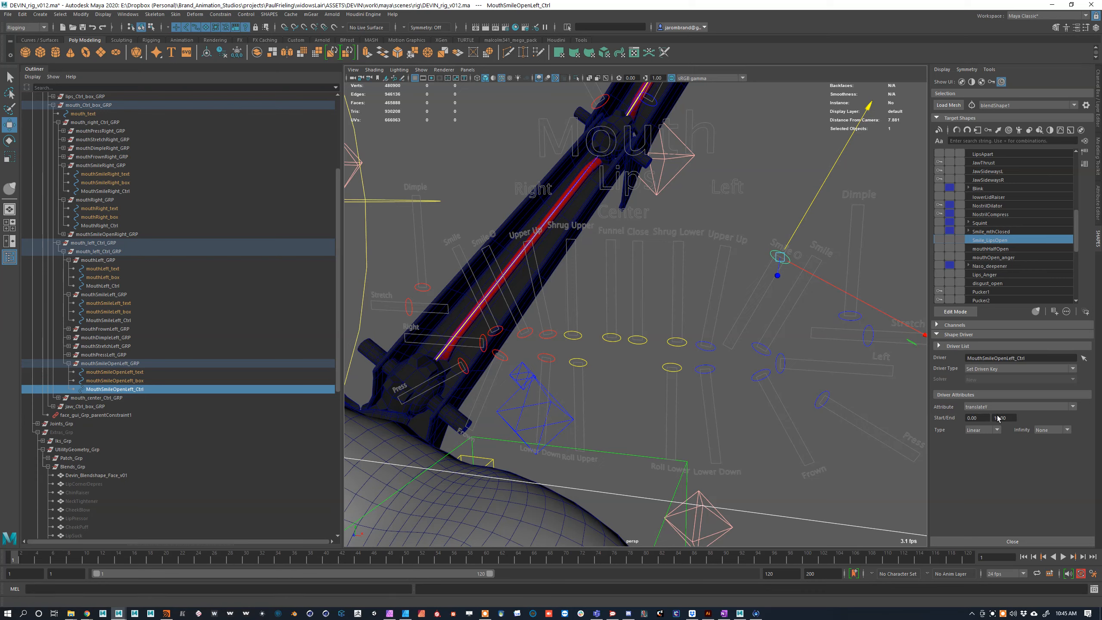
Step: Compare the driver's Start/End values with the travel of MouthSmileOpenLeft_Ctrl along its slider
{"action": "left_click", "coordinate": [982, 419]}
{"action": "key", "text": "Tab"}
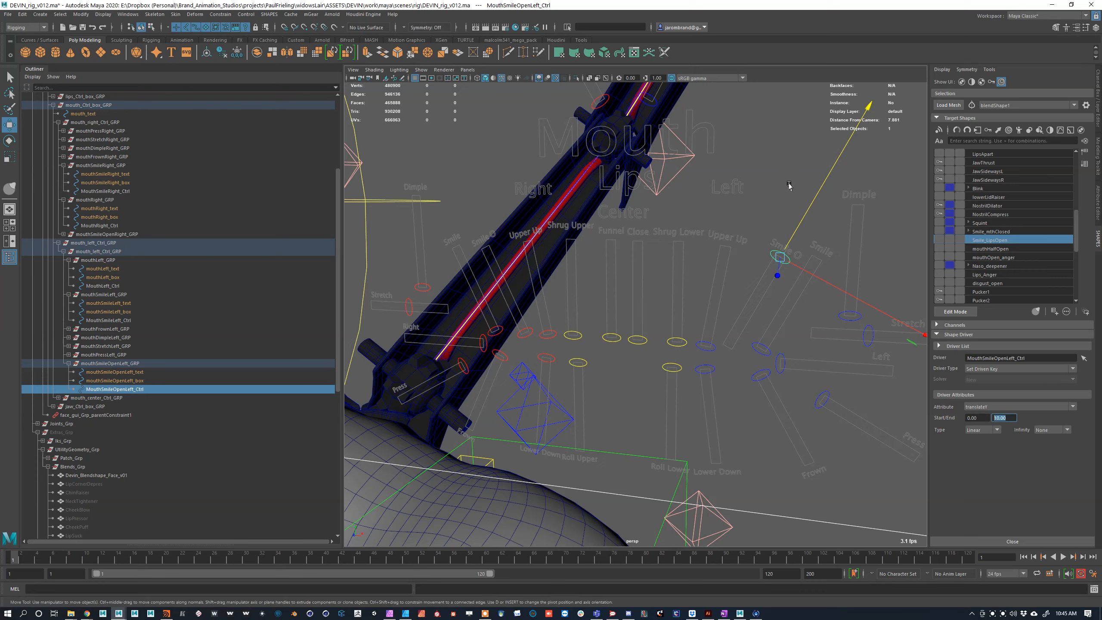
{"action": "left_click_drag", "start_coordinate": [811, 199], "coordinate": [733, 284]}
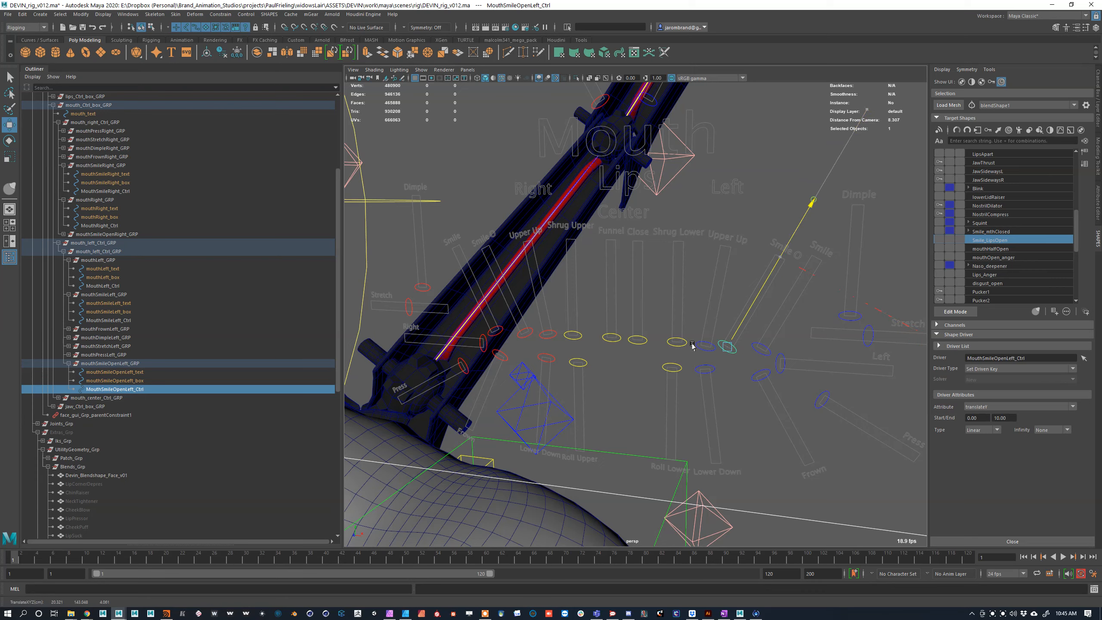
Step: Load MouthSmileLeft_Ctrl as the driver and set its translateY Start/End range to 0 and 10
{"action": "left_click", "coordinate": [760, 348]}
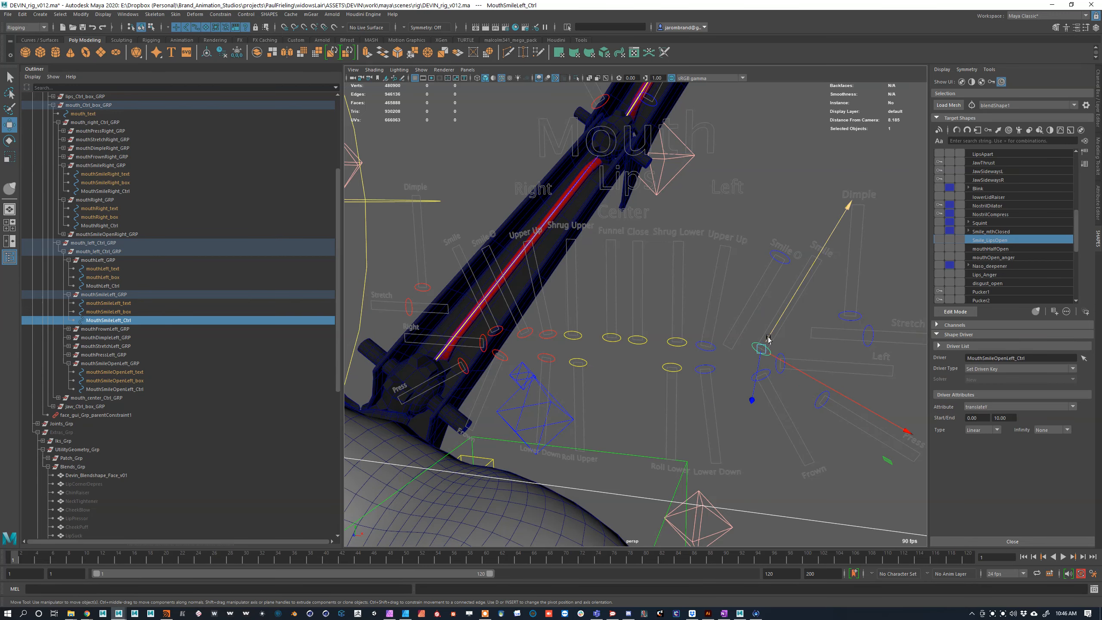
{"action": "left_click", "coordinate": [1085, 359]}
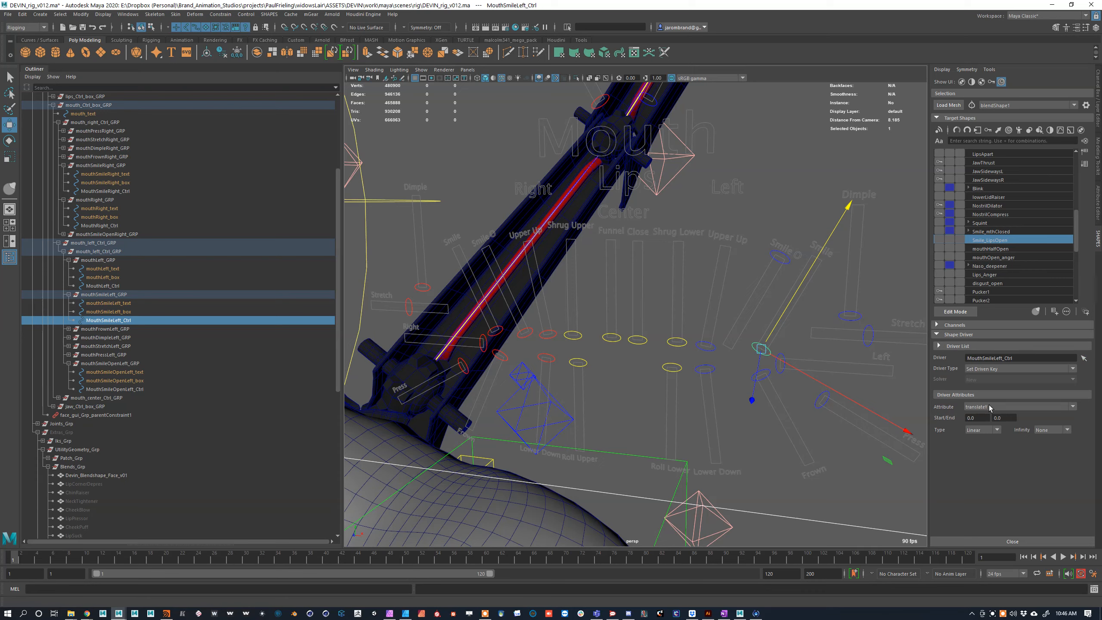
{"action": "left_click_drag", "start_coordinate": [983, 417], "coordinate": [960, 418]}
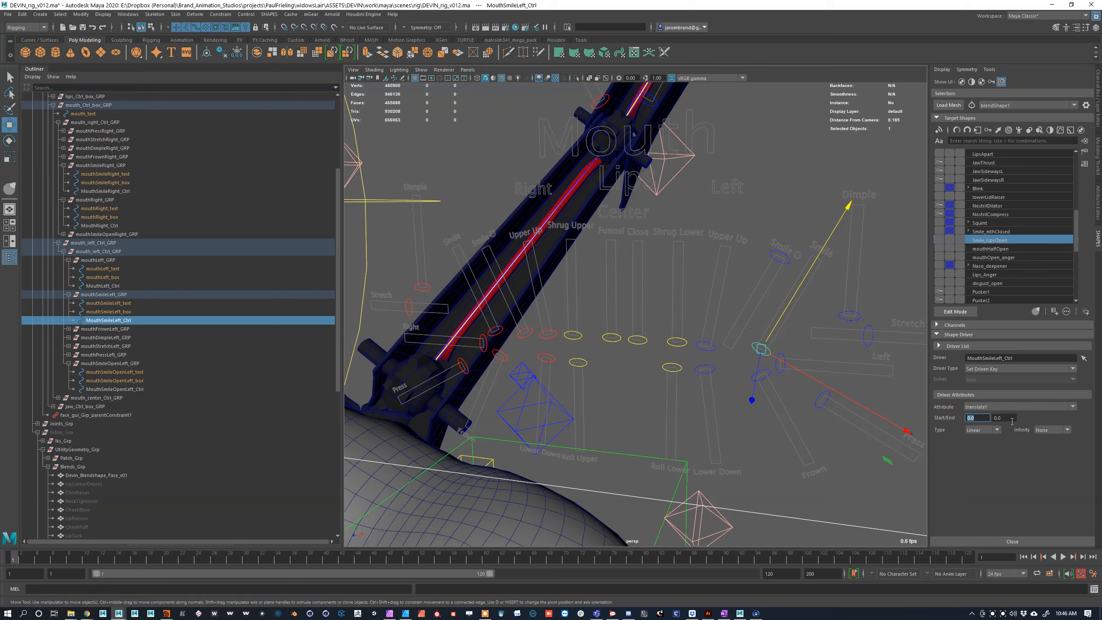
{"action": "key", "text": "Tab"}
{"action": "type", "text": "10"}
{"action": "key", "text": "Return"}
Step: Leave Type at Linear and Infinity at None, and restore MouthSmileOpenLeft_Ctrl as the driver
{"action": "left_click", "coordinate": [991, 431]}
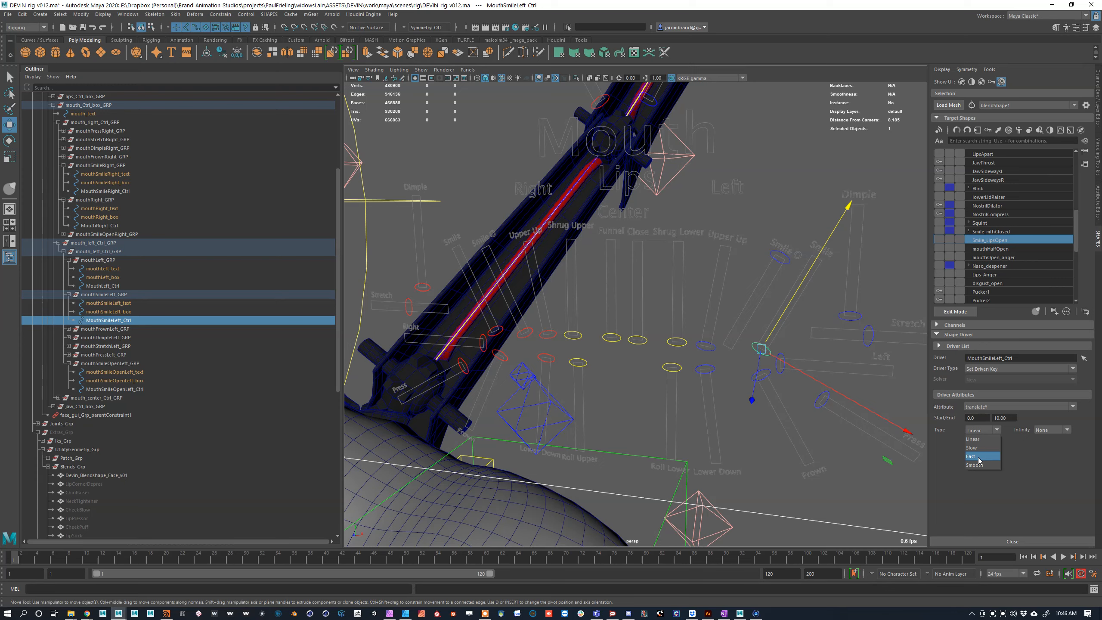
{"action": "left_click", "coordinate": [1054, 431]}
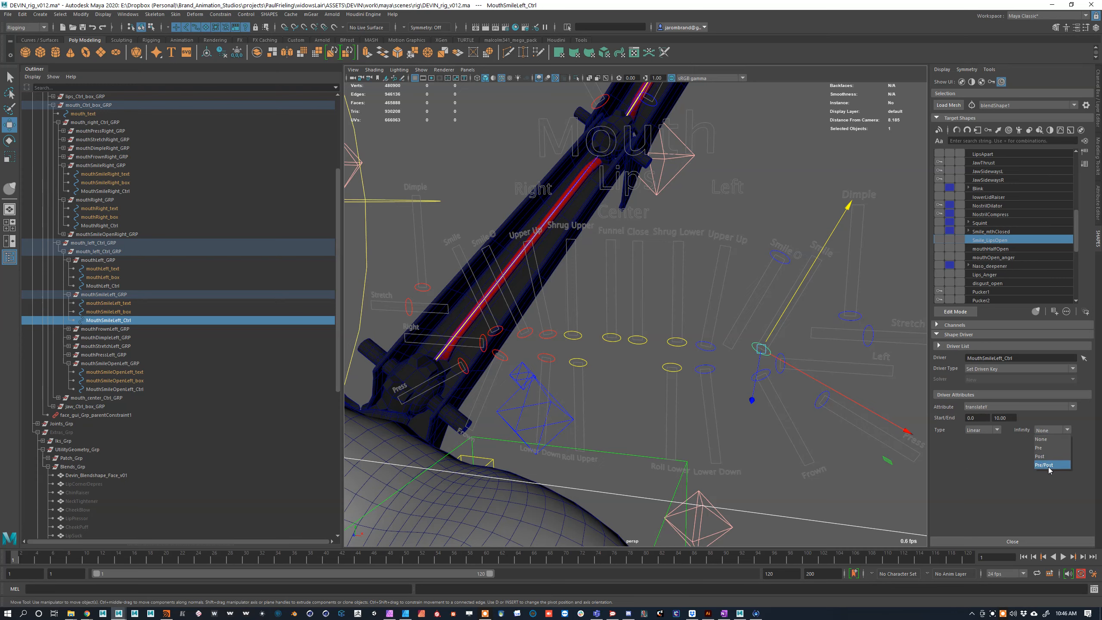
{"action": "left_click", "coordinate": [1047, 440]}
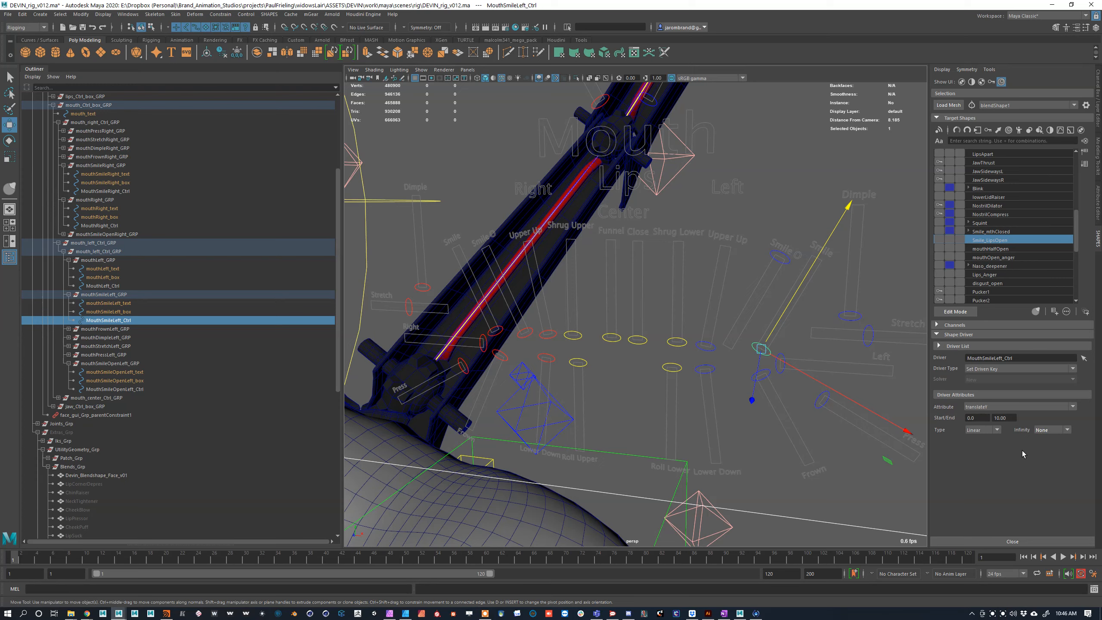
{"action": "left_click", "coordinate": [776, 256]}
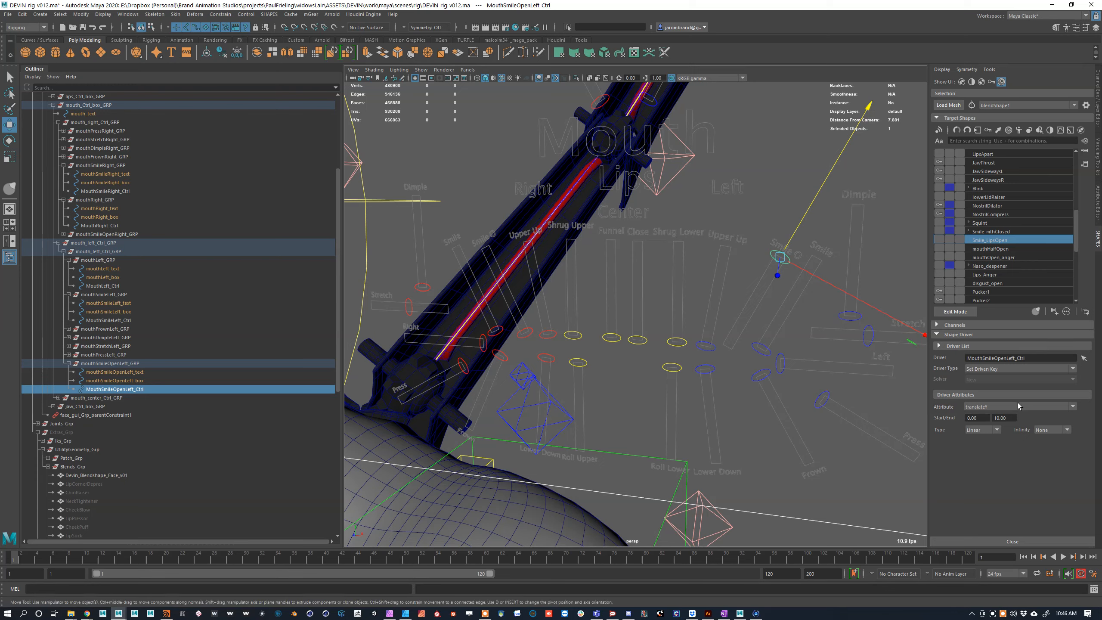
Step: Create the shape driver for Smile_LipsOpen and test it by sliding MouthSmileOpenLeft_Ctrl along its track
{"action": "left_click", "coordinate": [940, 241]}
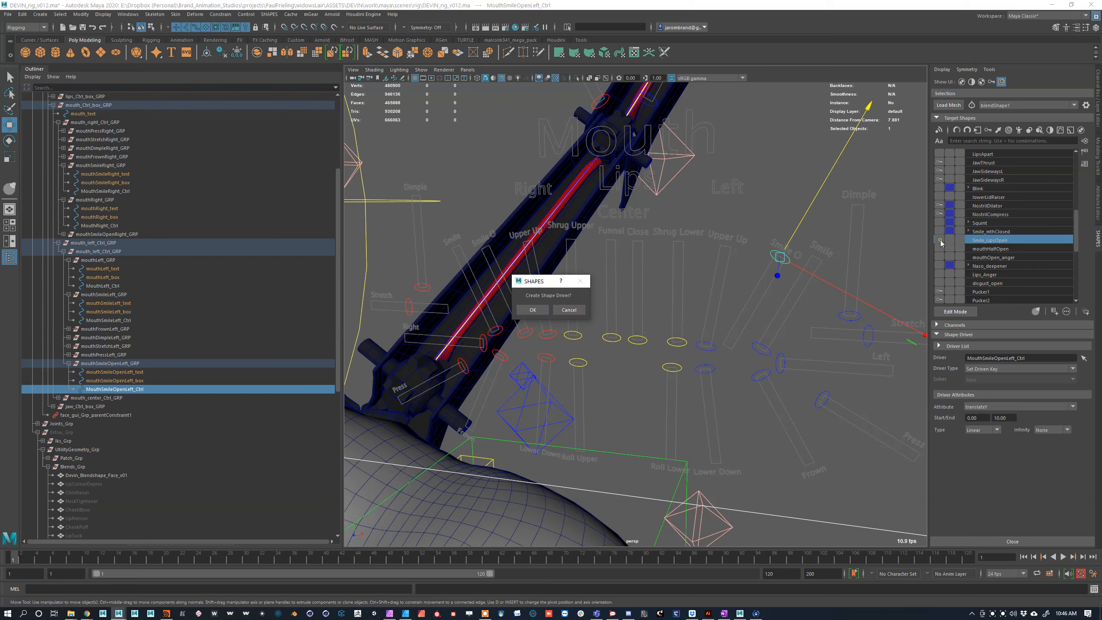
{"action": "left_click", "coordinate": [529, 310]}
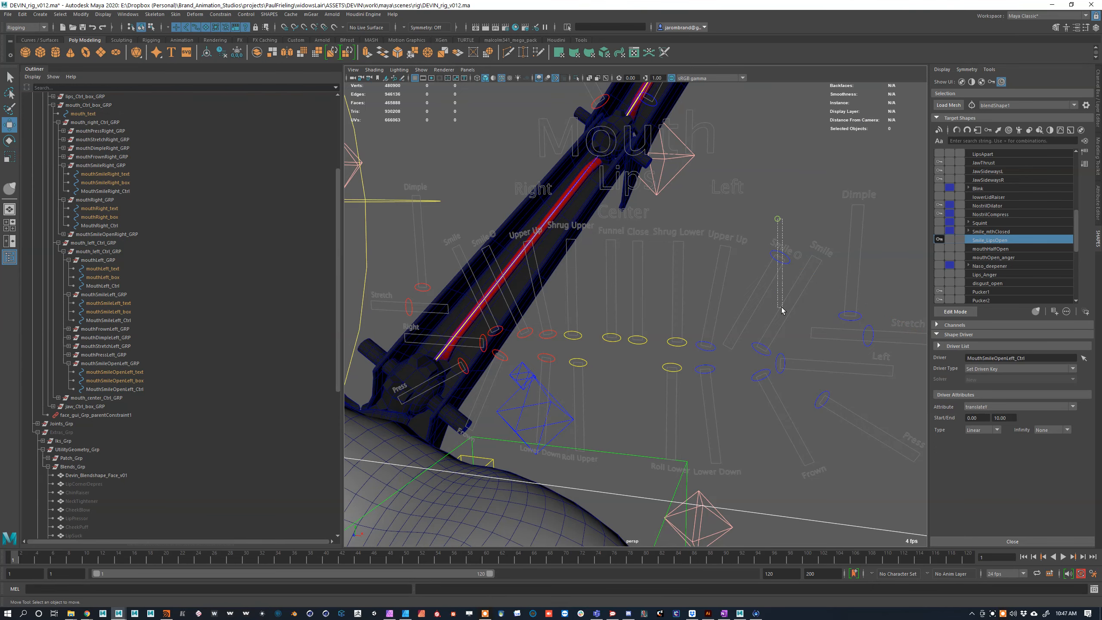
{"action": "left_click", "coordinate": [780, 257]}
{"action": "left_click_drag", "start_coordinate": [799, 224], "coordinate": [671, 270]}
{"action": "key", "text": "["}
{"action": "right_click_drag", "start_coordinate": [671, 270], "coordinate": [645, 300], "text": "alt"}
{"action": "right_click_drag", "start_coordinate": [718, 300], "coordinate": [689, 299], "text": "alt"}
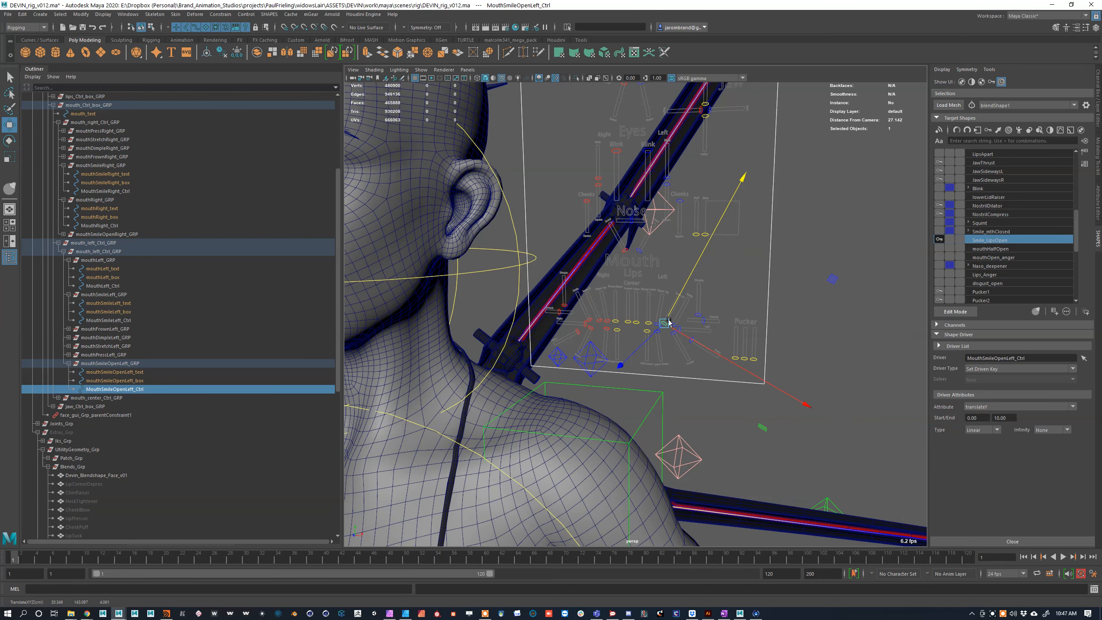
{"action": "scroll", "coordinate": [671, 315], "scroll_direction": "up", "scroll_amount": 5}
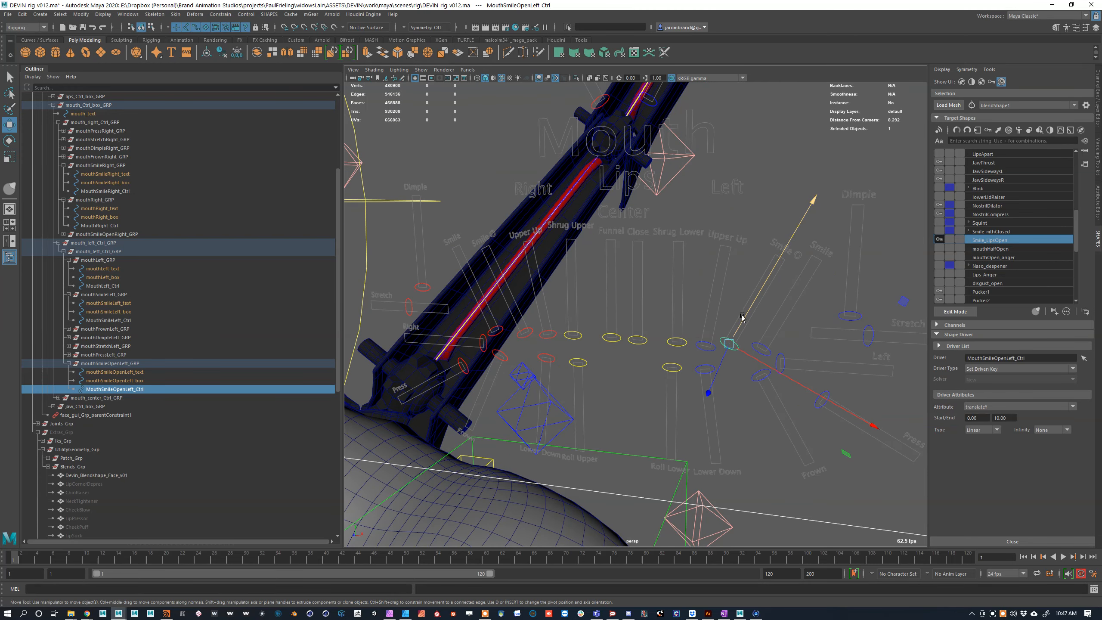
{"action": "left_click_drag", "start_coordinate": [743, 318], "coordinate": [928, 227]}
Step: Delete the Smile_LipsOpen shape driver and slide MouthSmileOpenLeft_Ctrl down its track
{"action": "left_click", "coordinate": [939, 240]}
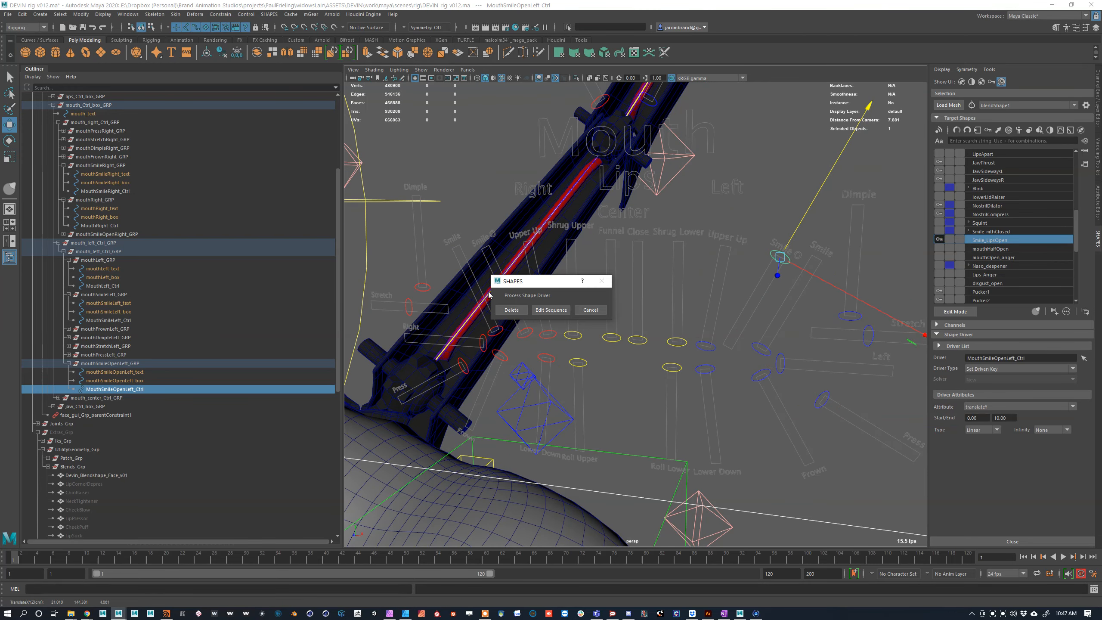
{"action": "left_click", "coordinate": [509, 314]}
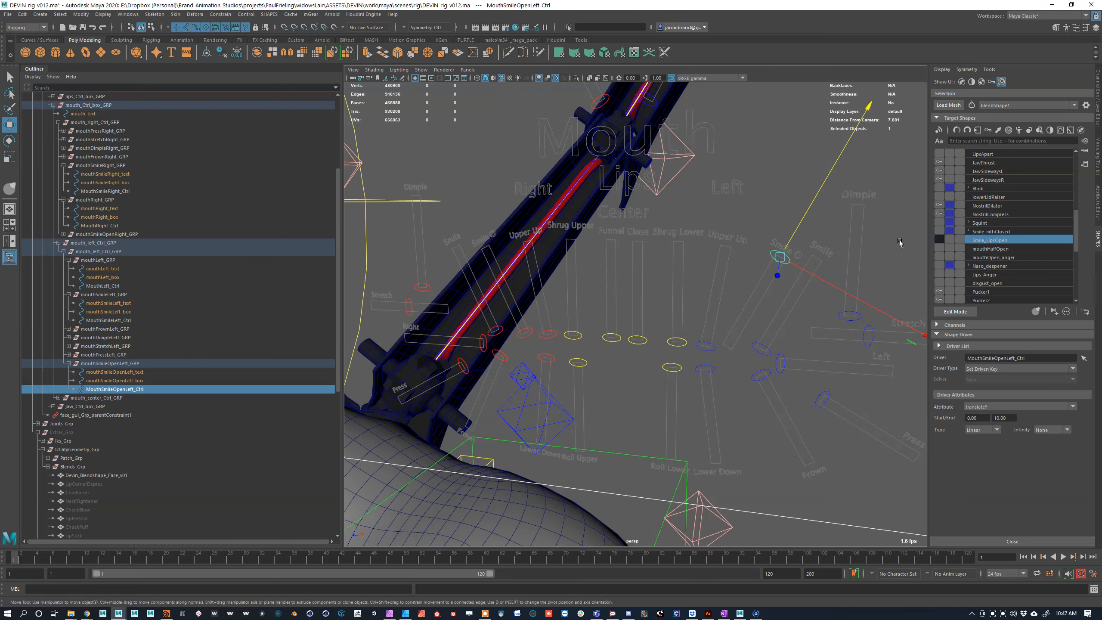
{"action": "left_click_drag", "start_coordinate": [770, 263], "coordinate": [735, 330]}
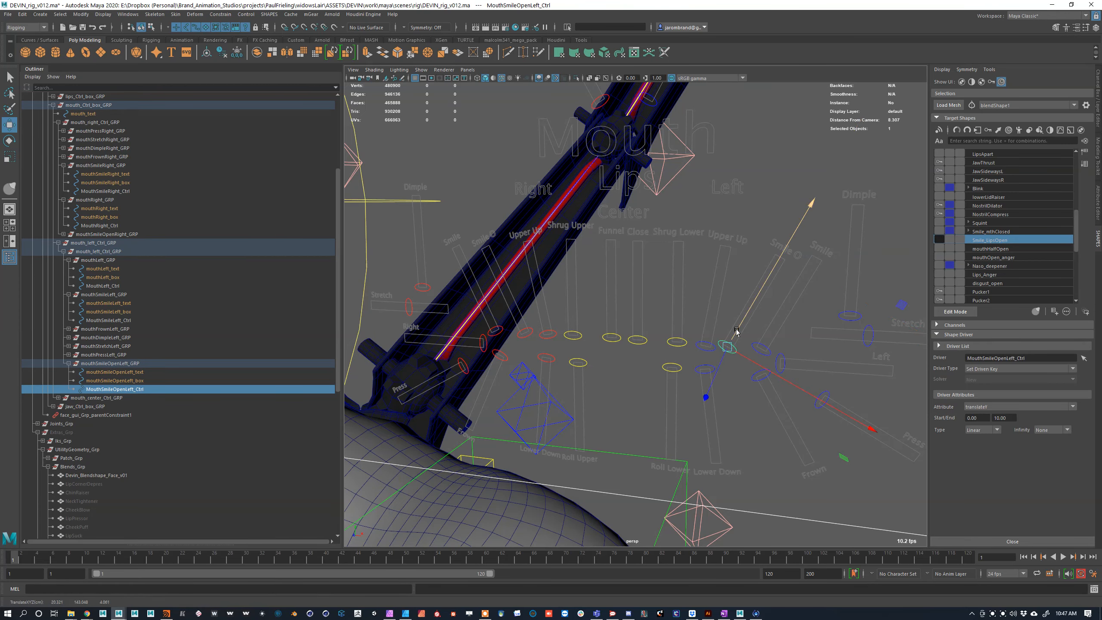
Step: Reselect Smile_LipsOpen, set its driver type to Set Driven Key and create its shape driver again
{"action": "left_click", "coordinate": [1002, 240]}
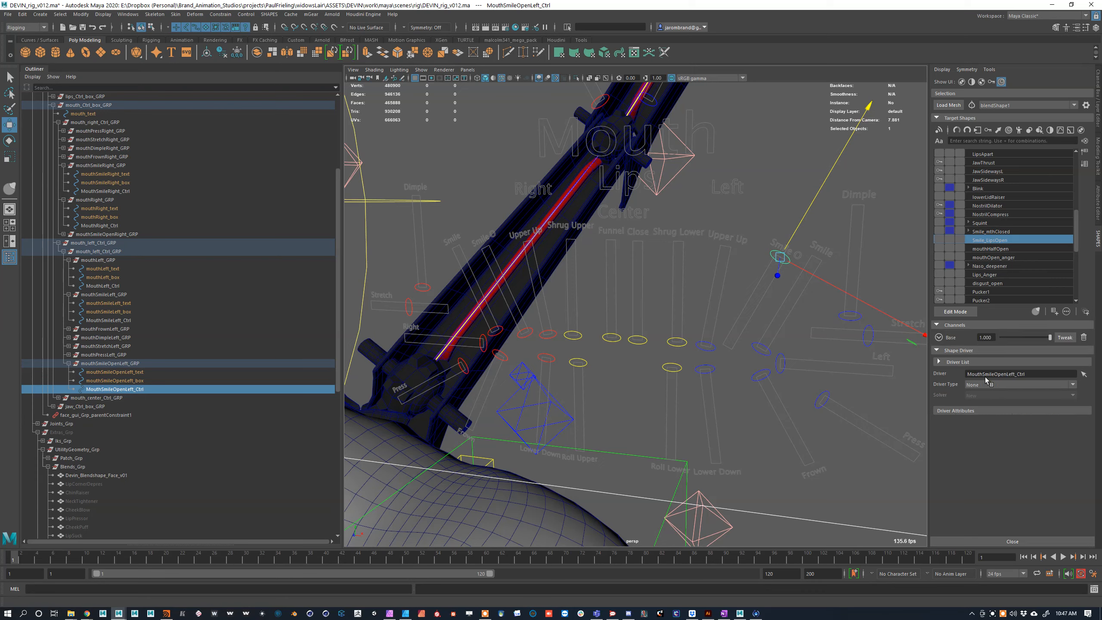
{"action": "left_click", "coordinate": [975, 385]}
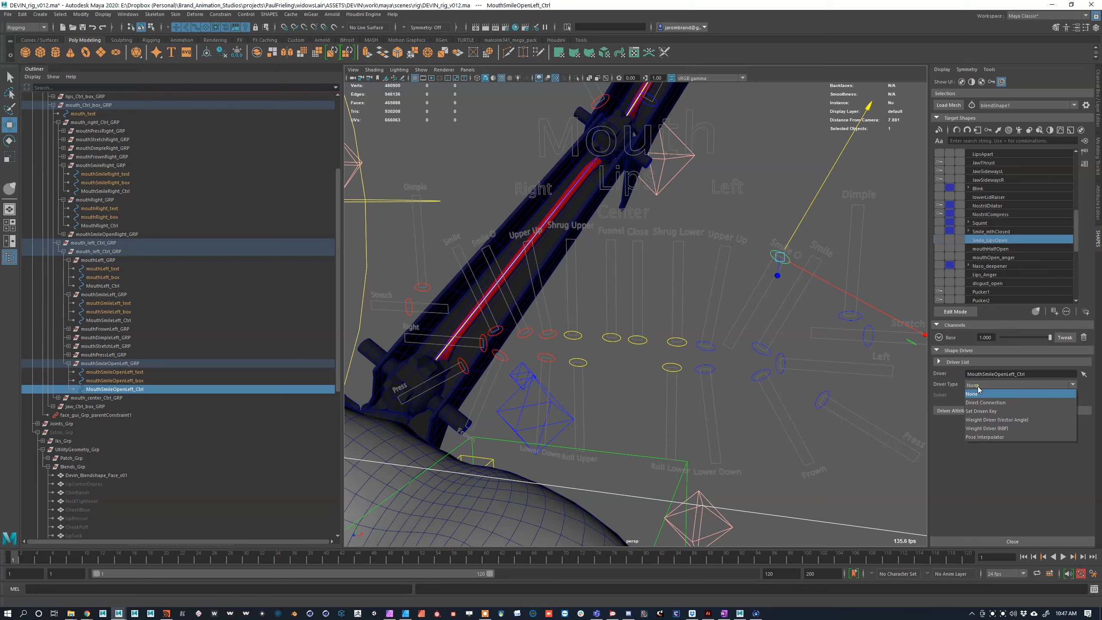
{"action": "left_click", "coordinate": [981, 412]}
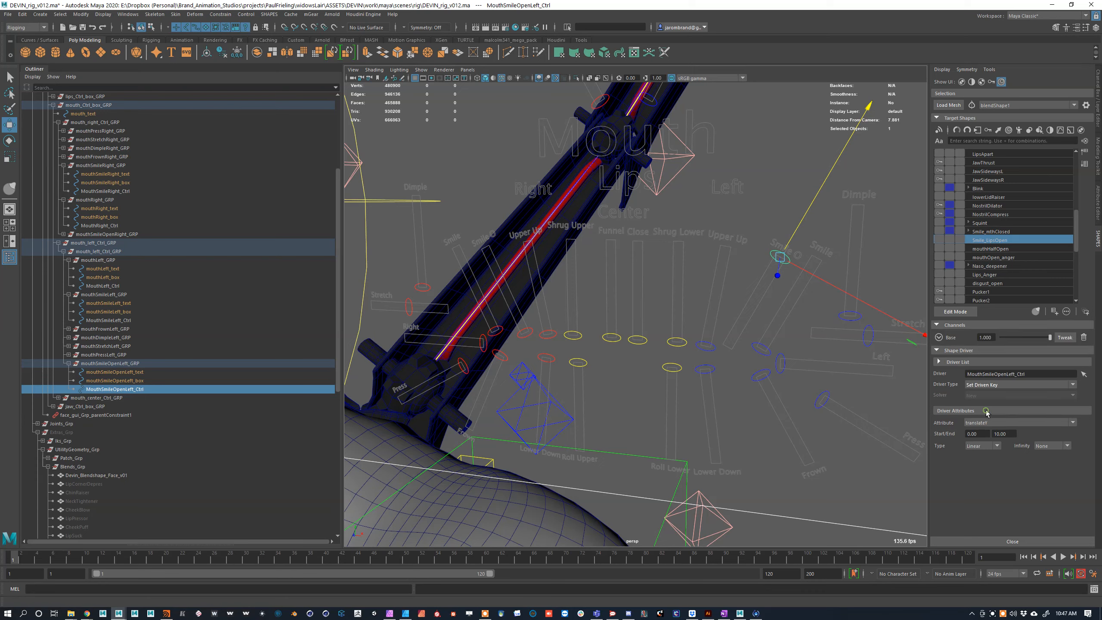
{"action": "left_click", "coordinate": [940, 241]}
{"action": "left_click", "coordinate": [541, 310]}
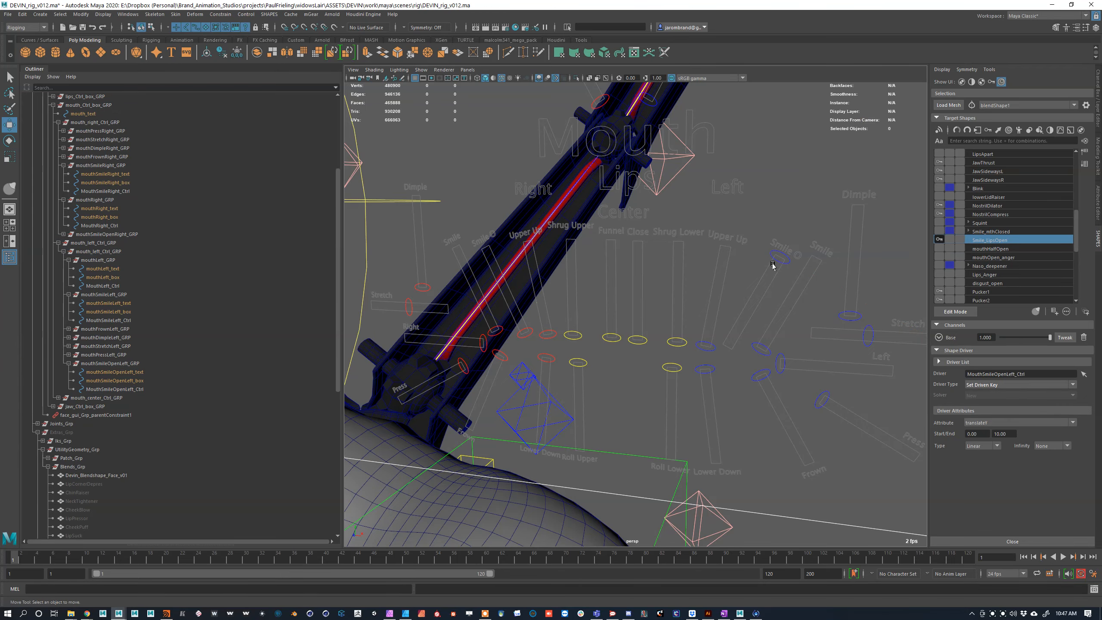
Step: Frame the face beside the control board and slide MouthSmileOpenLeft_Ctrl to check the driven smile
{"action": "scroll", "coordinate": [660, 298], "scroll_direction": "up", "scroll_amount": 5}
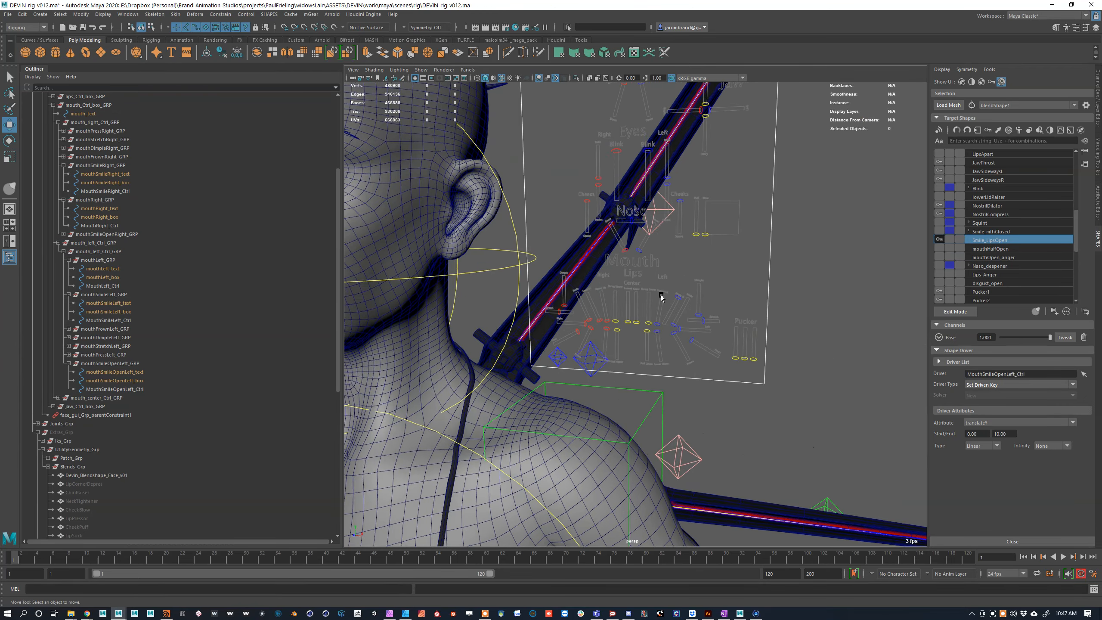
{"action": "left_click_drag", "start_coordinate": [662, 298], "coordinate": [676, 290], "text": "alt"}
{"action": "middle_click_drag", "start_coordinate": [676, 291], "coordinate": [865, 318], "text": "alt"}
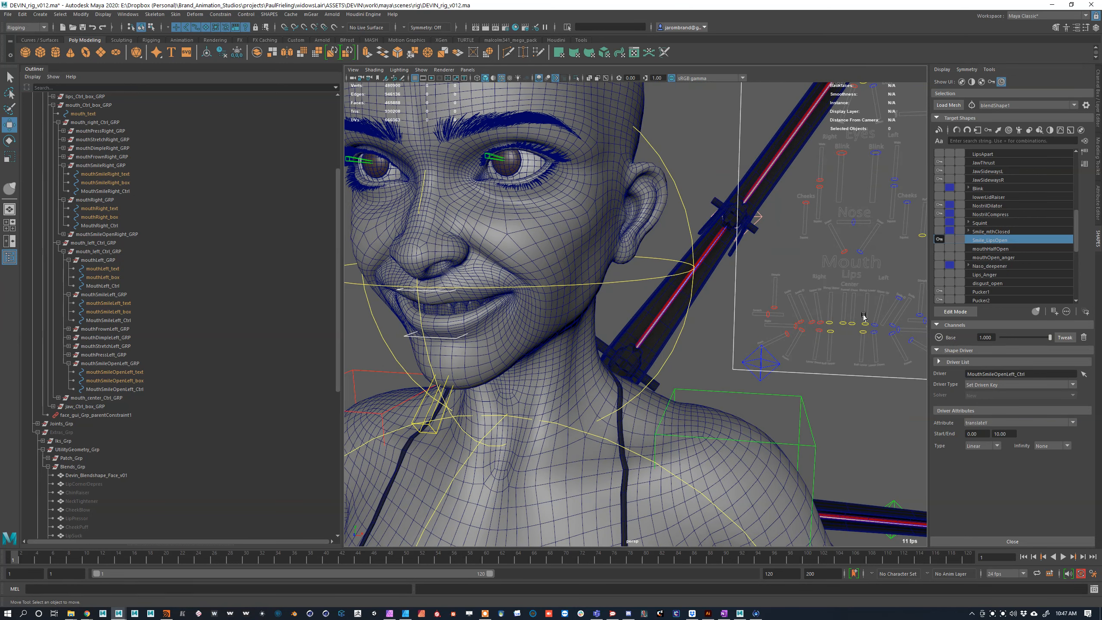
{"action": "left_click", "coordinate": [899, 299]}
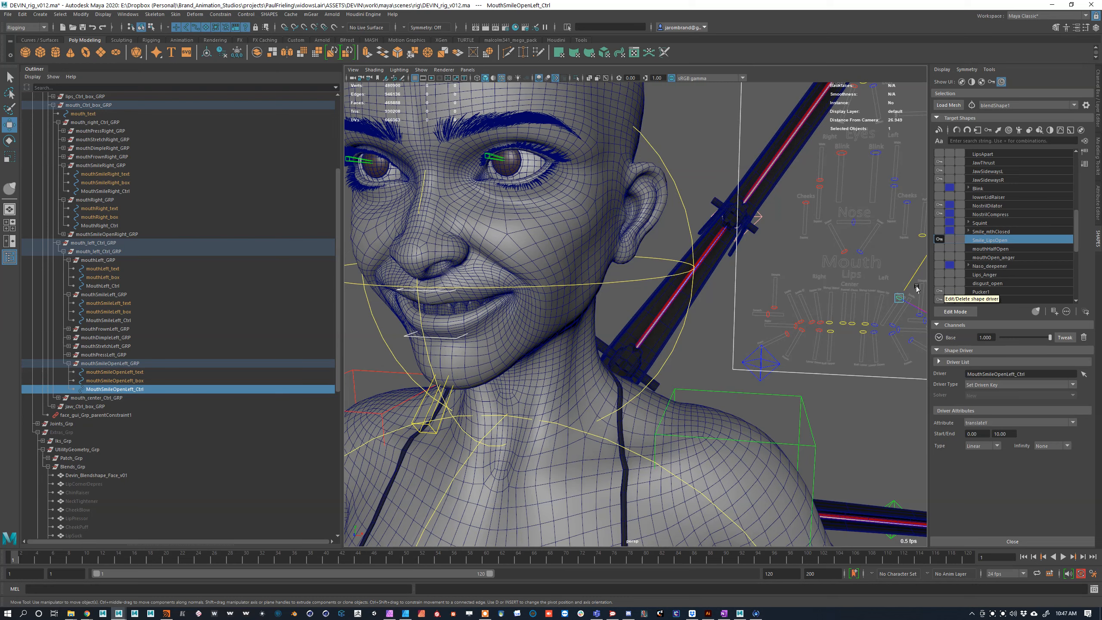
{"action": "left_click_drag", "start_coordinate": [899, 298], "coordinate": [929, 275]}
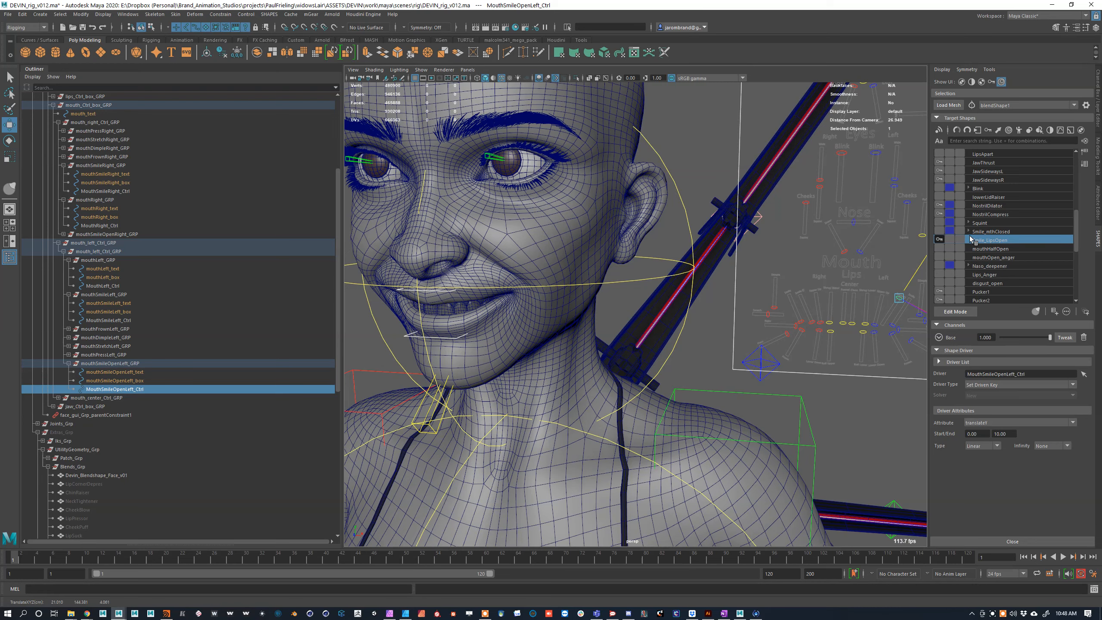
Step: Look at the driver settings of NostrilDilator and JawSidewaysL, and set Infinity to Post for Smile_LipsOpen
{"action": "left_click", "coordinate": [1001, 206]}
{"action": "left_click", "coordinate": [989, 172]}
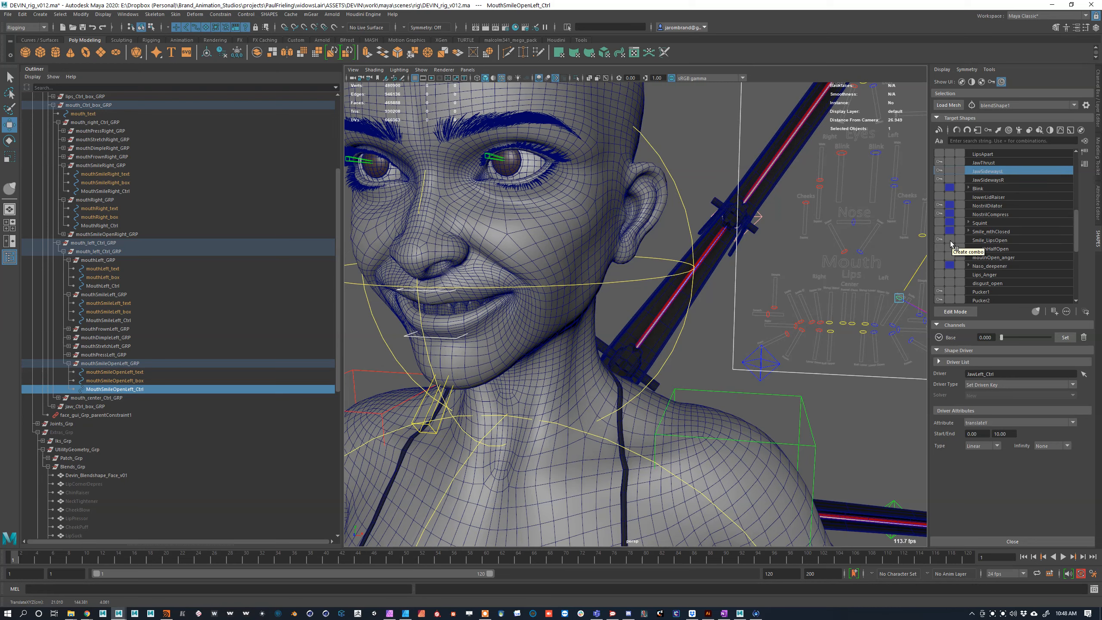
{"action": "left_click", "coordinate": [991, 240]}
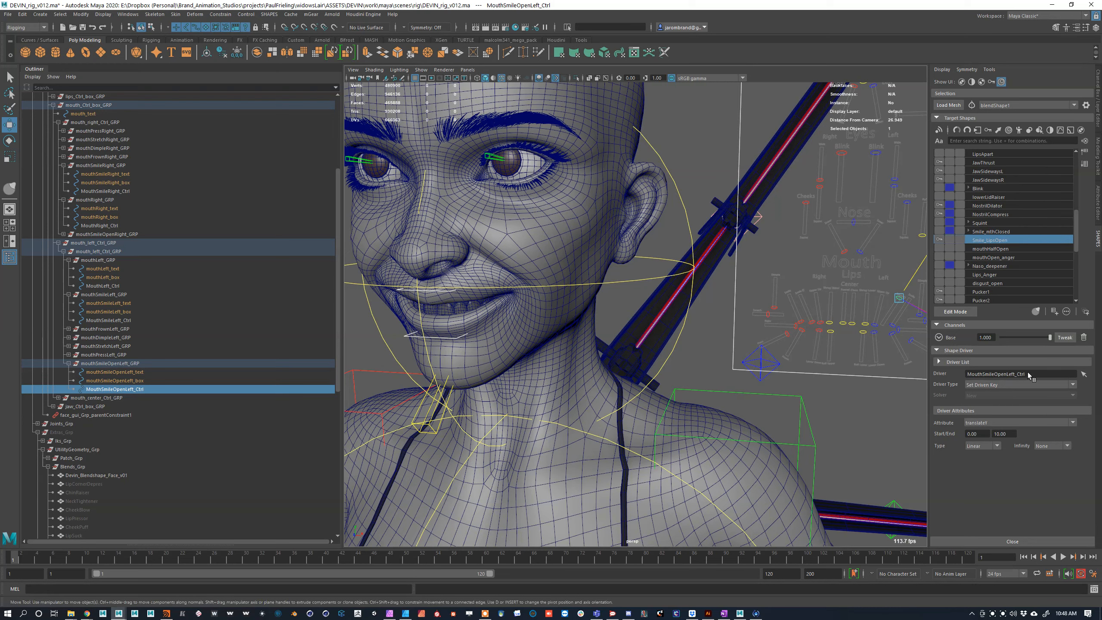
{"action": "left_click", "coordinate": [1042, 446]}
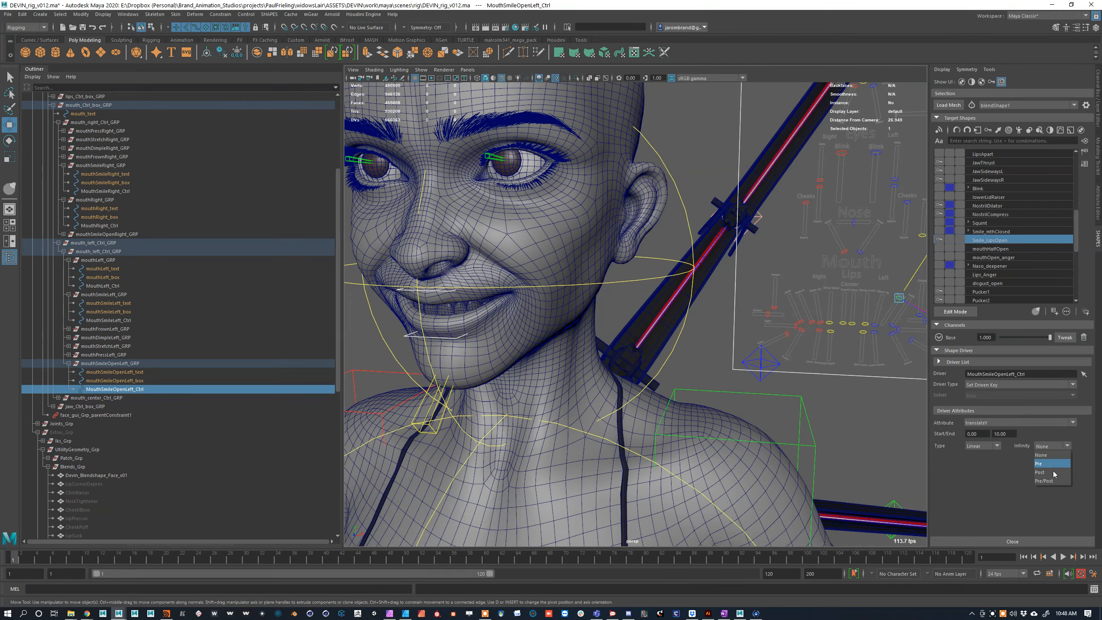
{"action": "left_click", "coordinate": [1053, 472]}
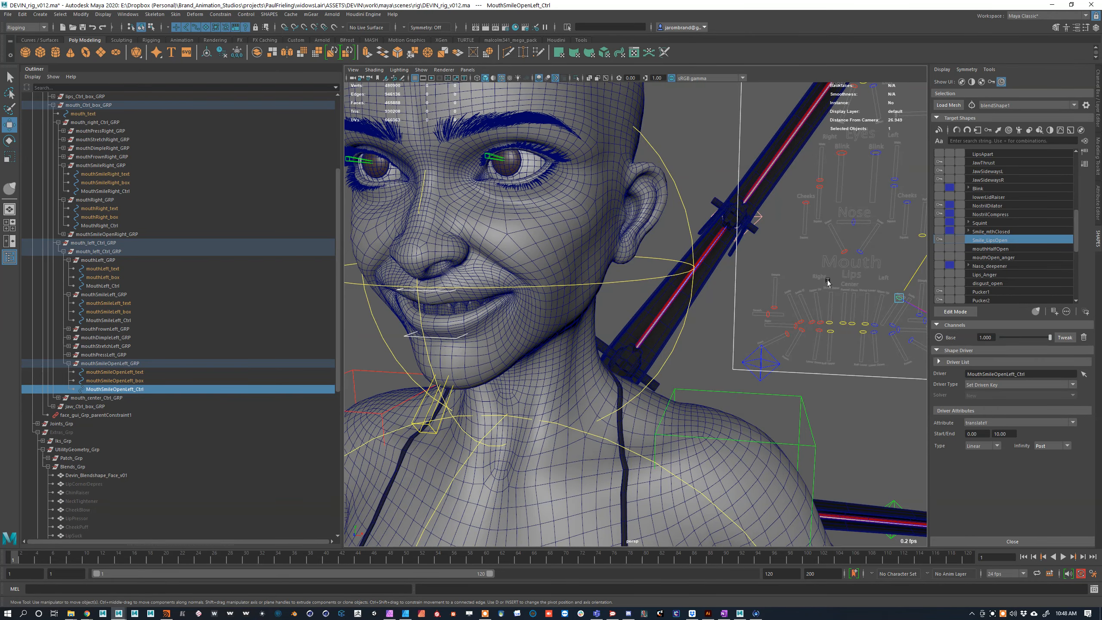
Step: Select MouthSmileOpenLeft_Ctrl and show its transform attributes in the Attribute Editor
{"action": "scroll", "coordinate": [828, 282], "scroll_direction": "down", "scroll_amount": 3}
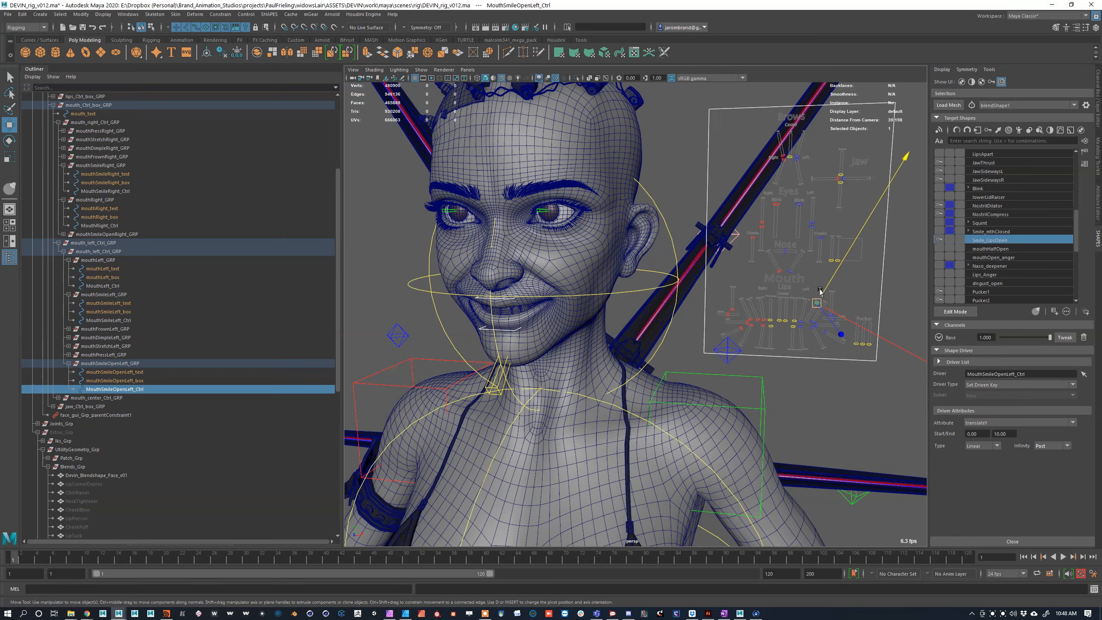
{"action": "left_click", "coordinate": [824, 309]}
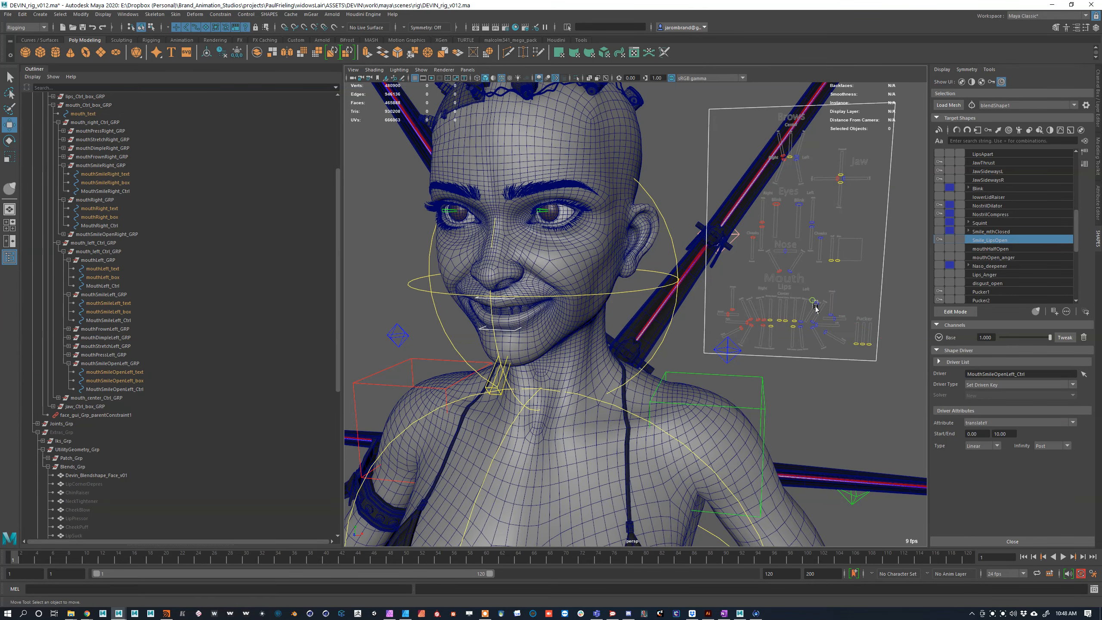
{"action": "left_click", "coordinate": [815, 306]}
{"action": "left_click", "coordinate": [1098, 98]}
{"action": "left_click", "coordinate": [1039, 95]}
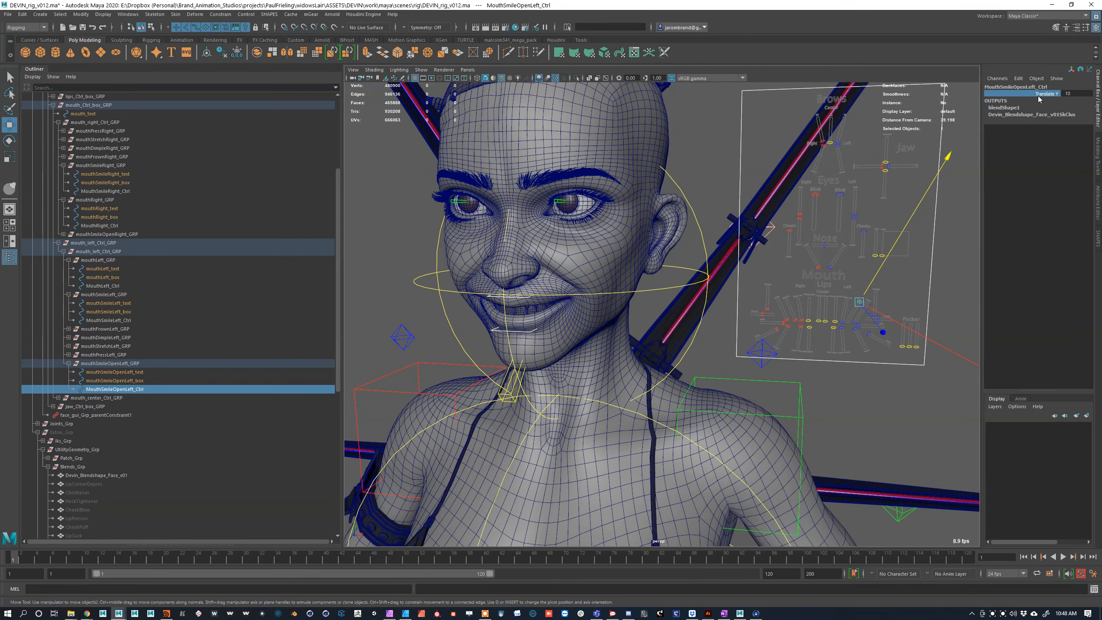
{"action": "right_click", "coordinate": [1039, 98]}
{"action": "left_click", "coordinate": [984, 167]}
{"action": "key", "text": "ctrl+a"}
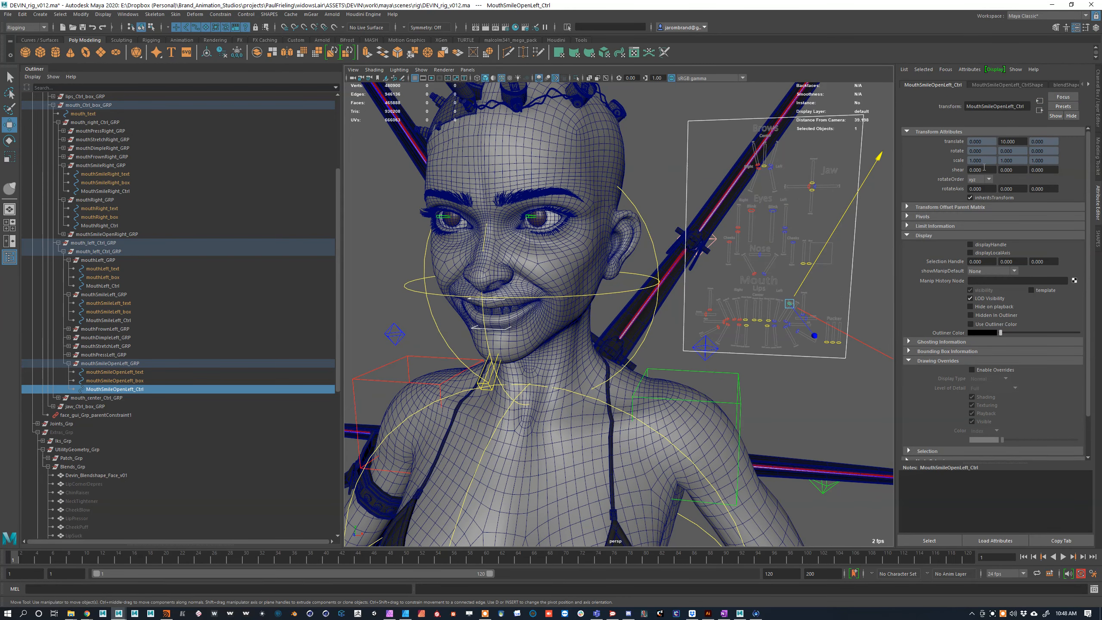
Step: Turn off the maximum Translate Y limit of MouthSmileOpenLeft_Ctrl and slide the control along its track
{"action": "left_click", "coordinate": [907, 207]}
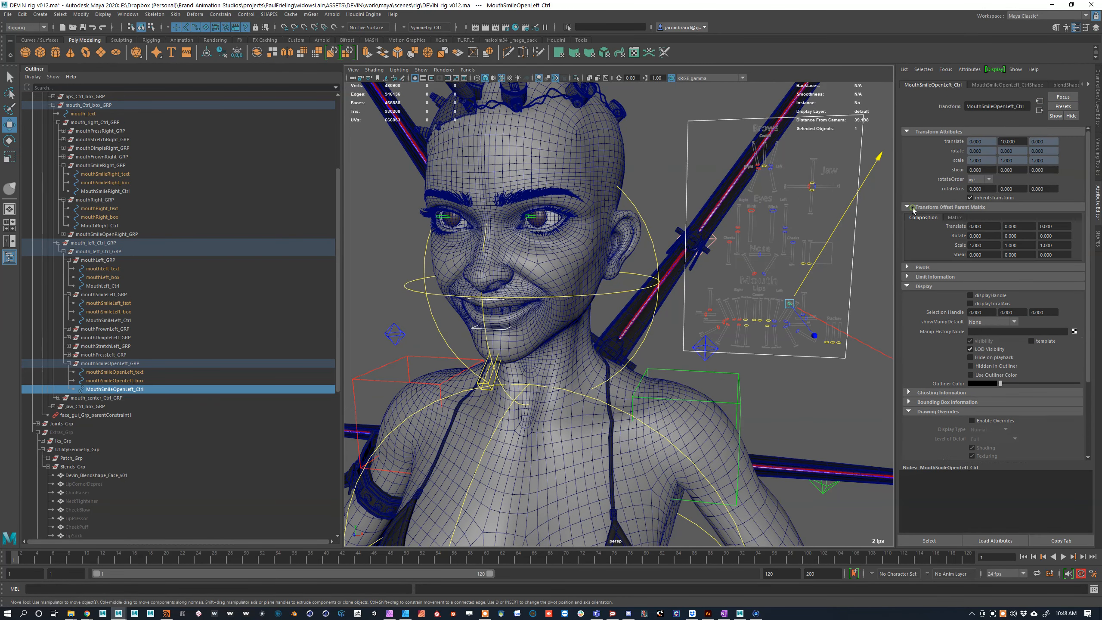
{"action": "left_click", "coordinate": [926, 279]}
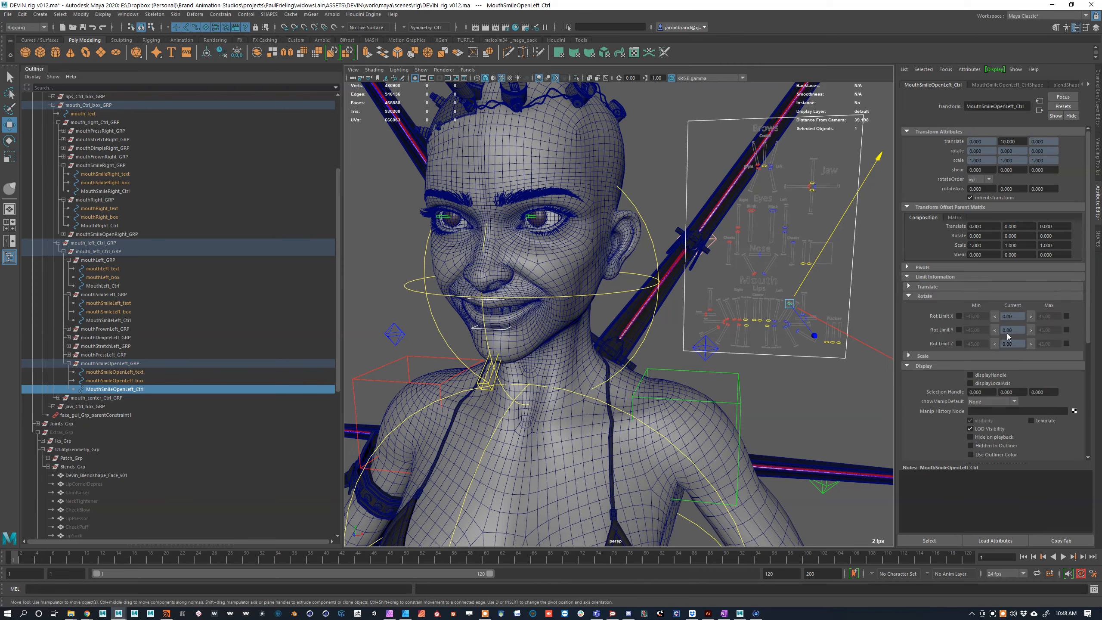
{"action": "left_click", "coordinate": [908, 286]}
{"action": "left_click", "coordinate": [1066, 320]}
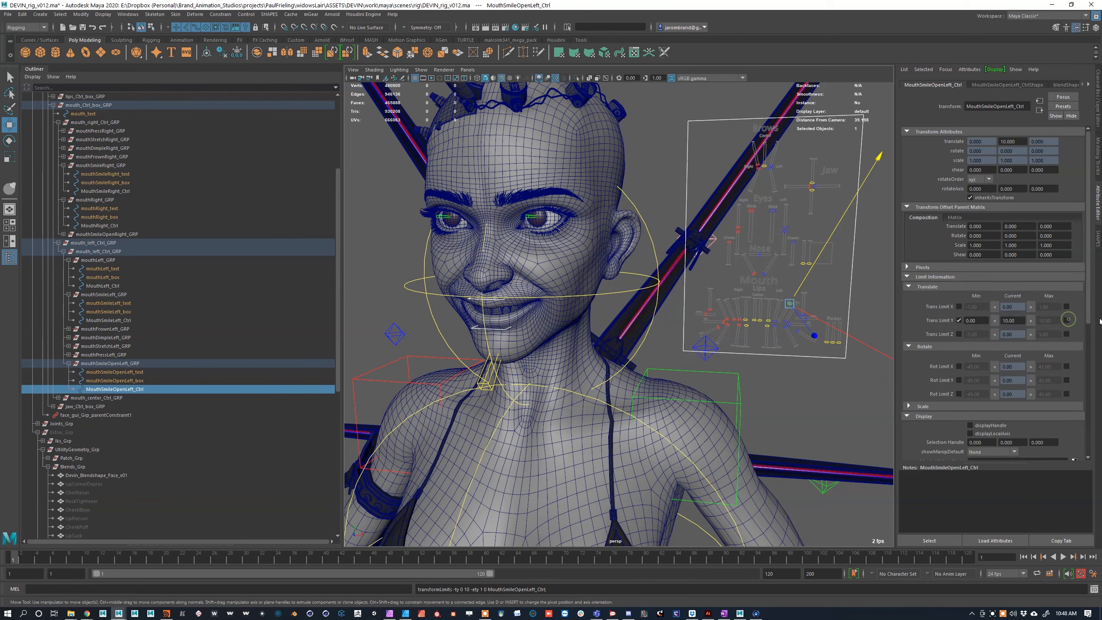
{"action": "left_click_drag", "start_coordinate": [803, 282], "coordinate": [814, 310]}
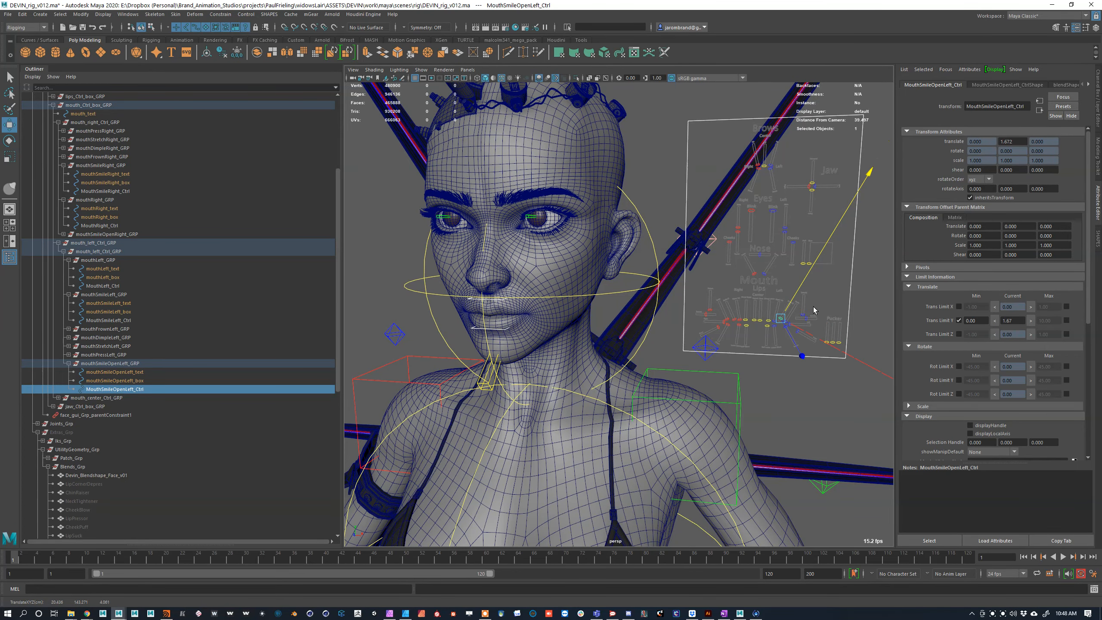
Step: Turn the maximum Translate Y limit of 10 back on for MouthSmileOpenLeft_Ctrl
{"action": "key", "text": "ctrl+a"}
{"action": "key", "text": "ctrl+a"}
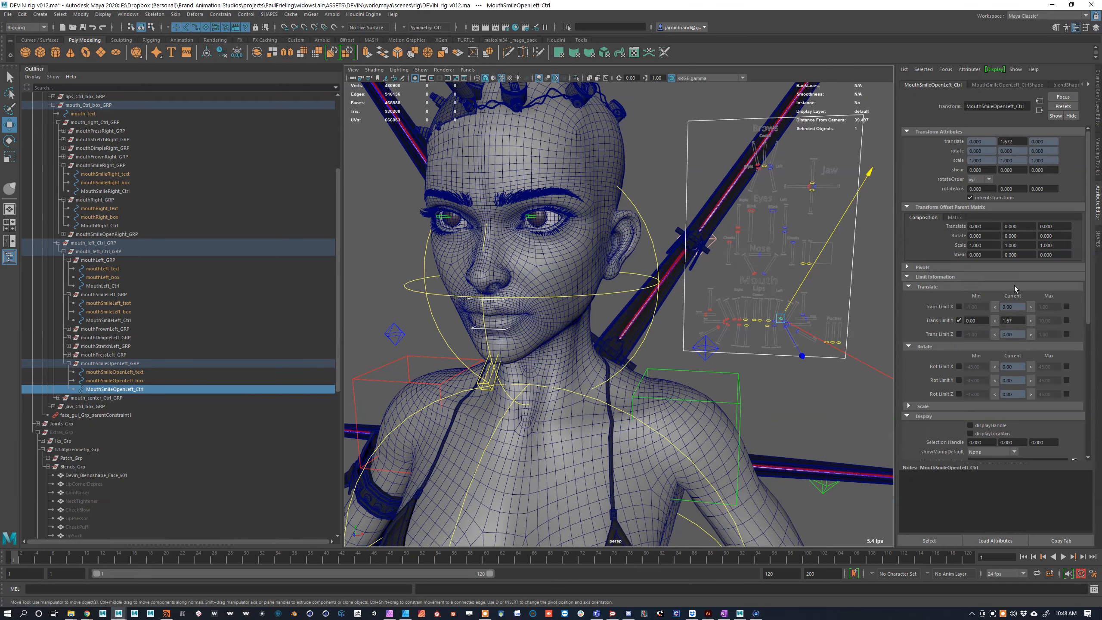
{"action": "left_click", "coordinate": [1067, 320]}
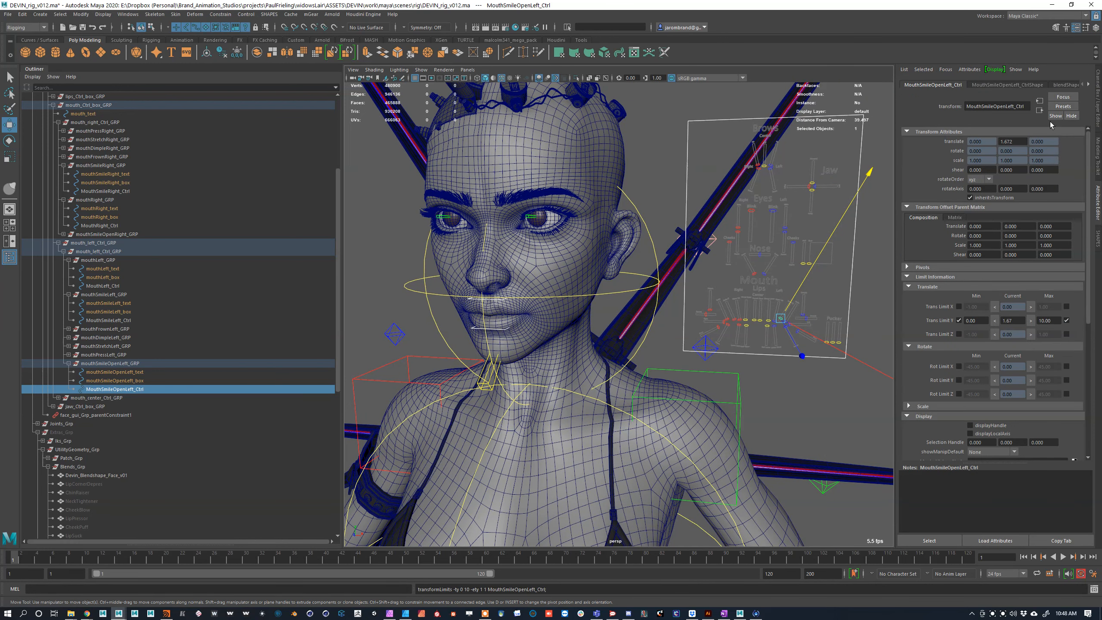
Step: Return to the SHAPES editor and compare the driver settings of Smile_LipsOpen with those of Smile_mthClosed, NostrilCompress and NostrilDilator
{"action": "left_click", "coordinate": [1098, 247]}
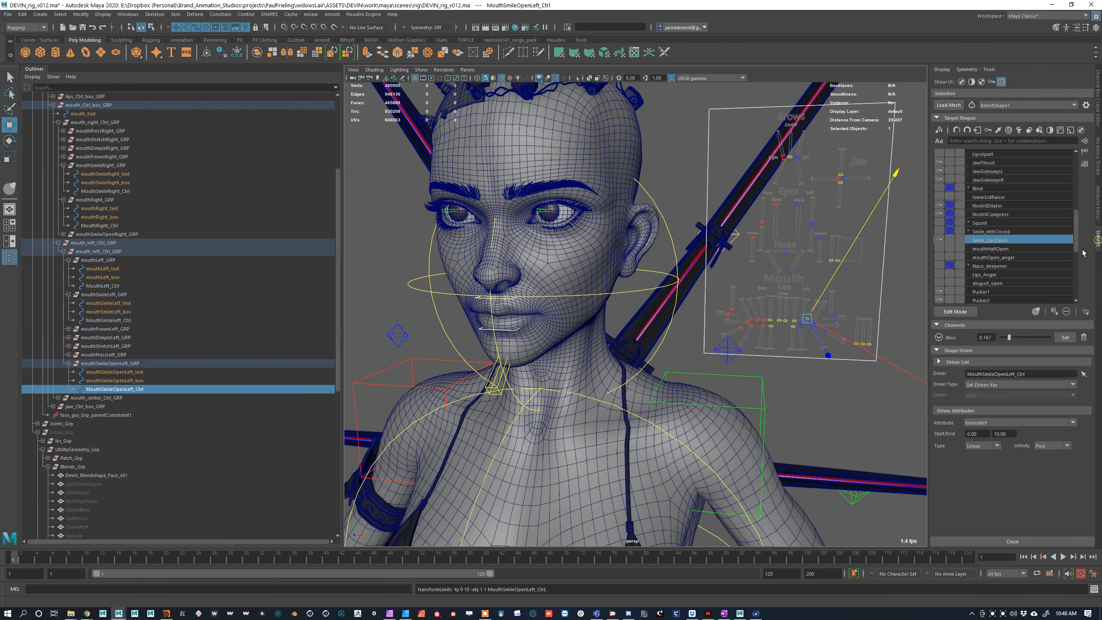
{"action": "left_click", "coordinate": [997, 234]}
{"action": "left_click", "coordinate": [997, 240]}
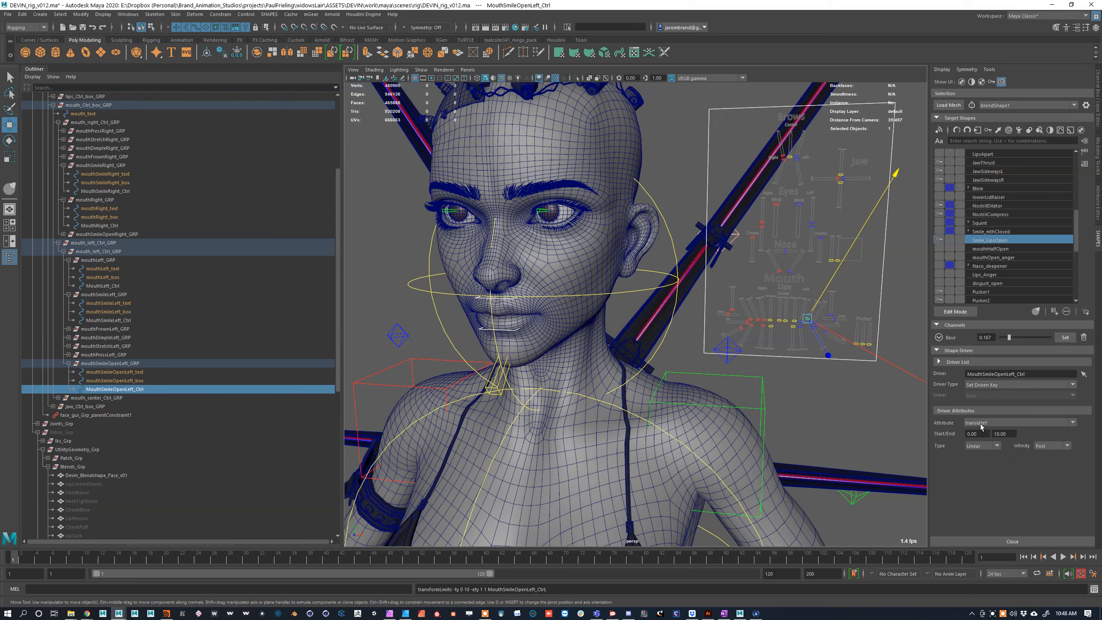
{"action": "left_click", "coordinate": [983, 214]}
{"action": "left_click", "coordinate": [985, 206]}
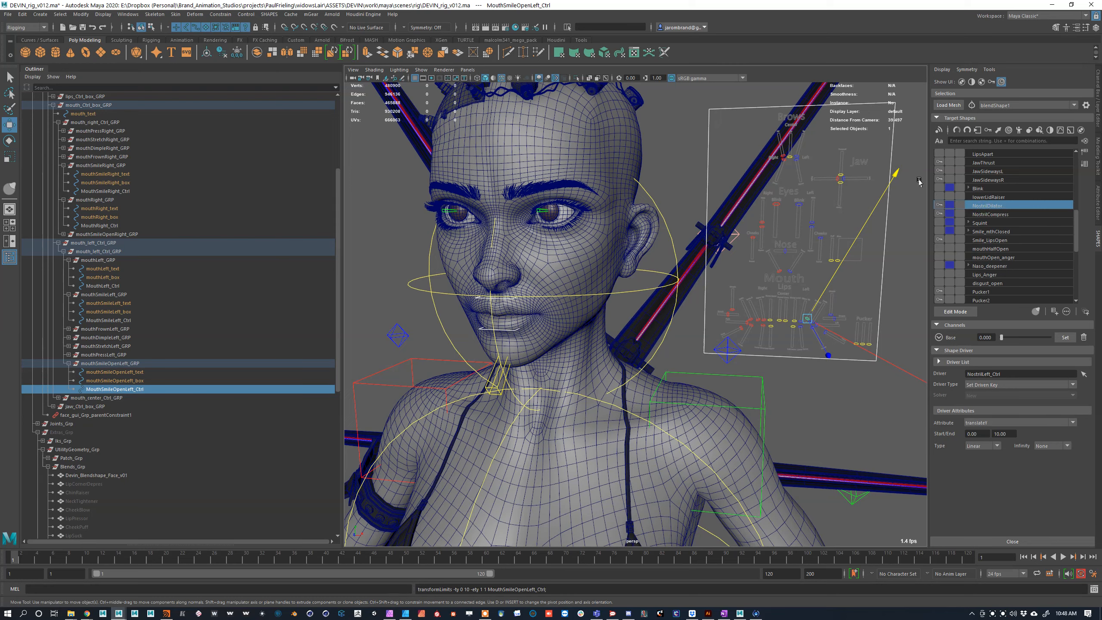
{"action": "left_click", "coordinate": [985, 241]}
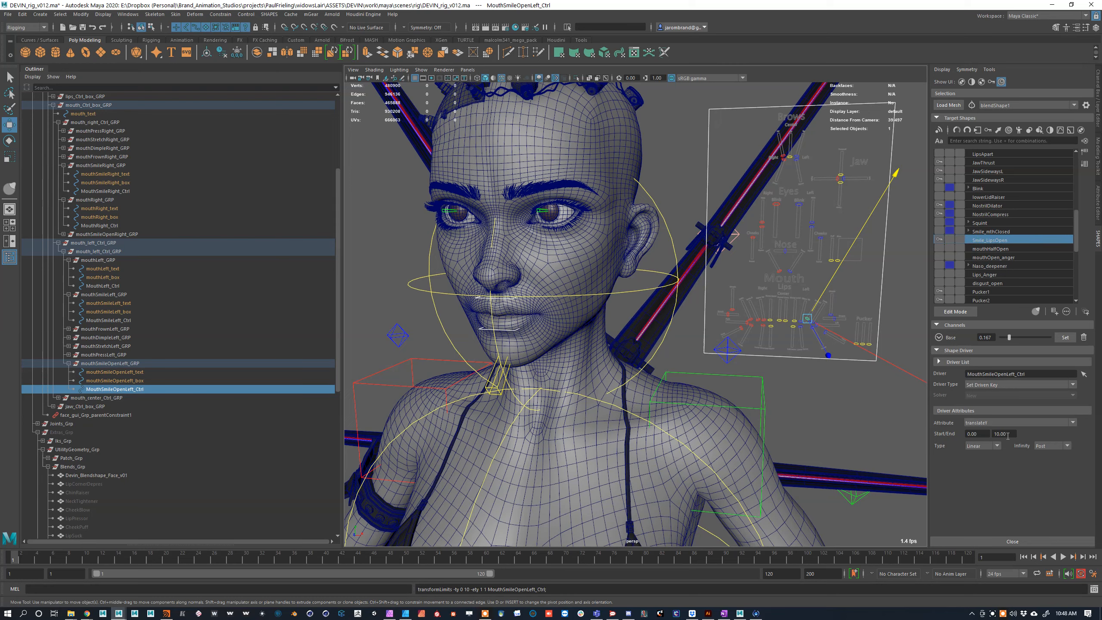
Step: Try an End value of 5 for the Smile_LipsOpen driver and set it back to 10
{"action": "double_click", "coordinate": [1008, 436]}
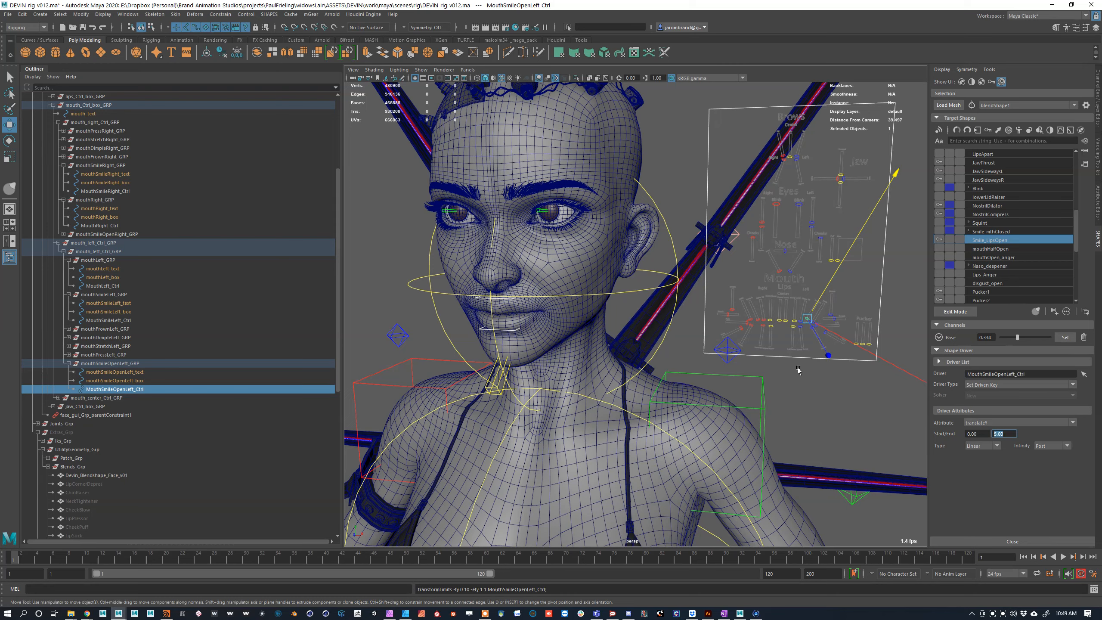
{"action": "type", "text": "10"}
{"action": "key", "text": "Return"}
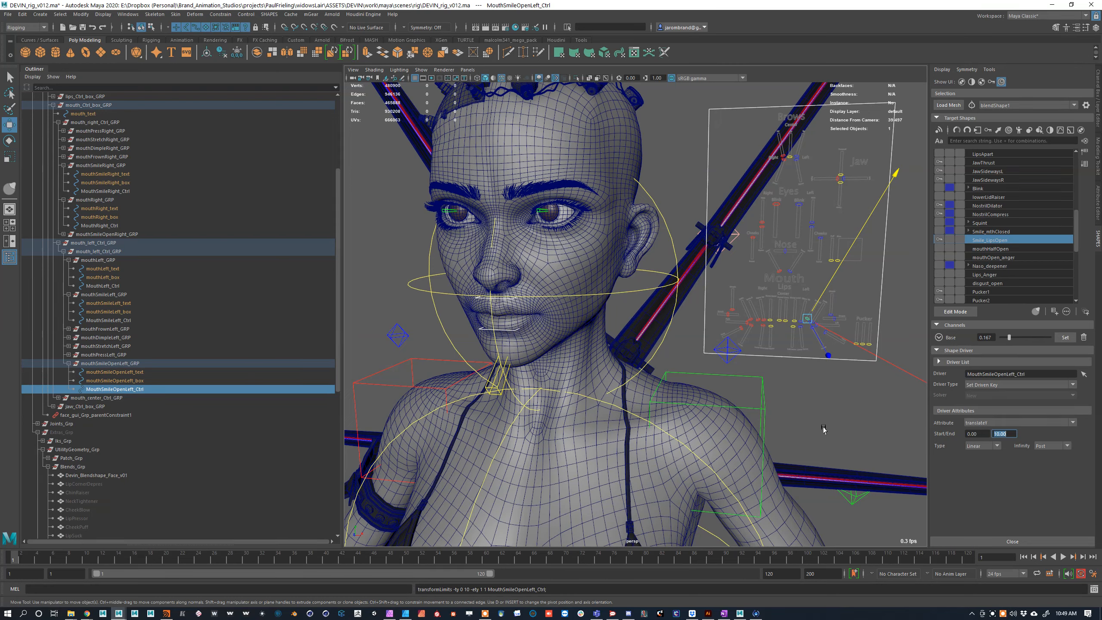
Step: Set the Infinity option of the Smile_LipsOpen driver to None
{"action": "left_click", "coordinate": [1052, 448]}
{"action": "left_click", "coordinate": [1048, 448]}
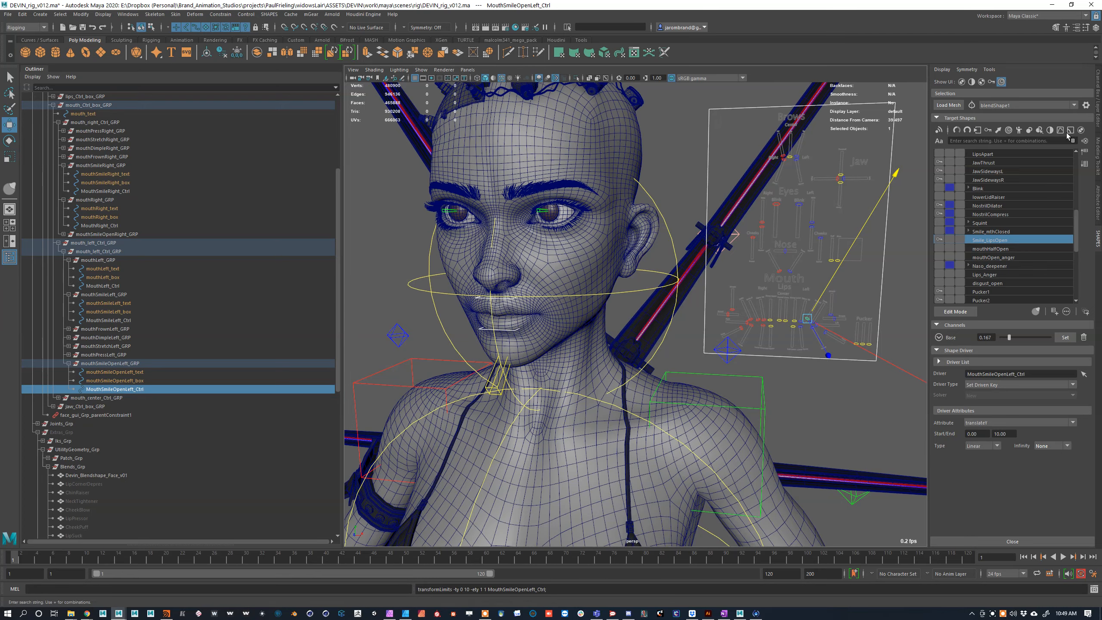
Step: Examine the nose, lips and jaw of the head up close from the front and at a three-quarter angle
{"action": "right_click_drag", "start_coordinate": [568, 309], "coordinate": [629, 310], "text": "alt"}
{"action": "middle_click_drag", "start_coordinate": [629, 311], "coordinate": [683, 296], "text": "alt"}
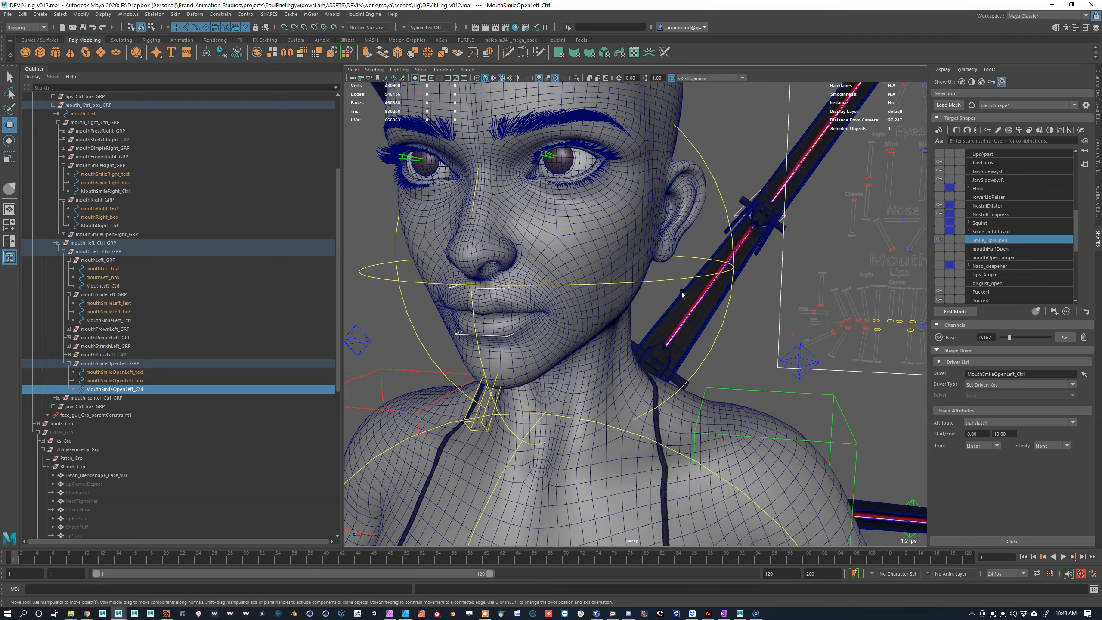
{"action": "left_click_drag", "start_coordinate": [677, 299], "coordinate": [705, 311], "text": "alt"}
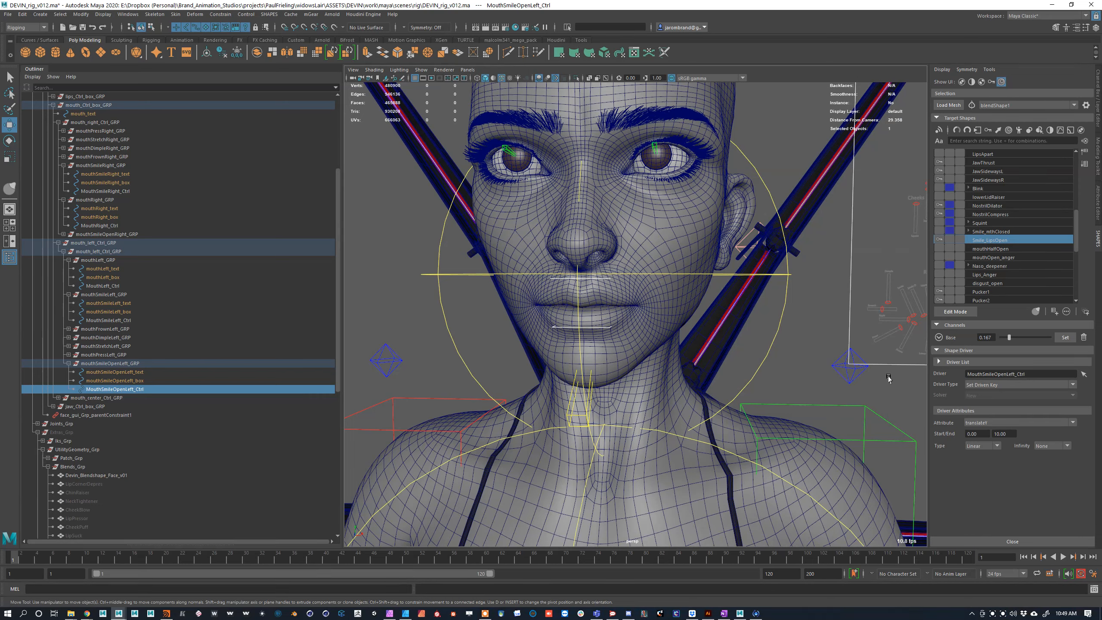
{"action": "middle_click_drag", "start_coordinate": [790, 305], "coordinate": [800, 326], "text": "alt"}
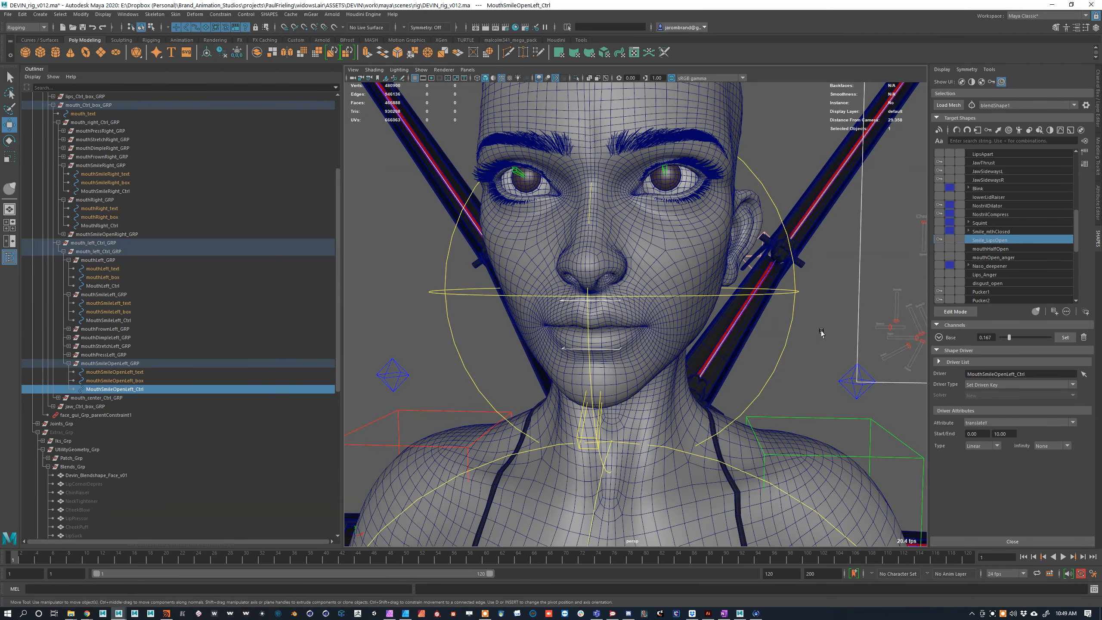
{"action": "mouse_move", "coordinate": [653, 368]}
{"action": "left_mouse_down", "text": "alt"}
{"action": "mouse_move", "coordinate": [593, 360]}
{"action": "mouse_move", "coordinate": [644, 361]}
{"action": "left_mouse_up", "text": "alt"}
{"action": "right_click_drag", "start_coordinate": [644, 360], "coordinate": [665, 368], "text": "alt"}
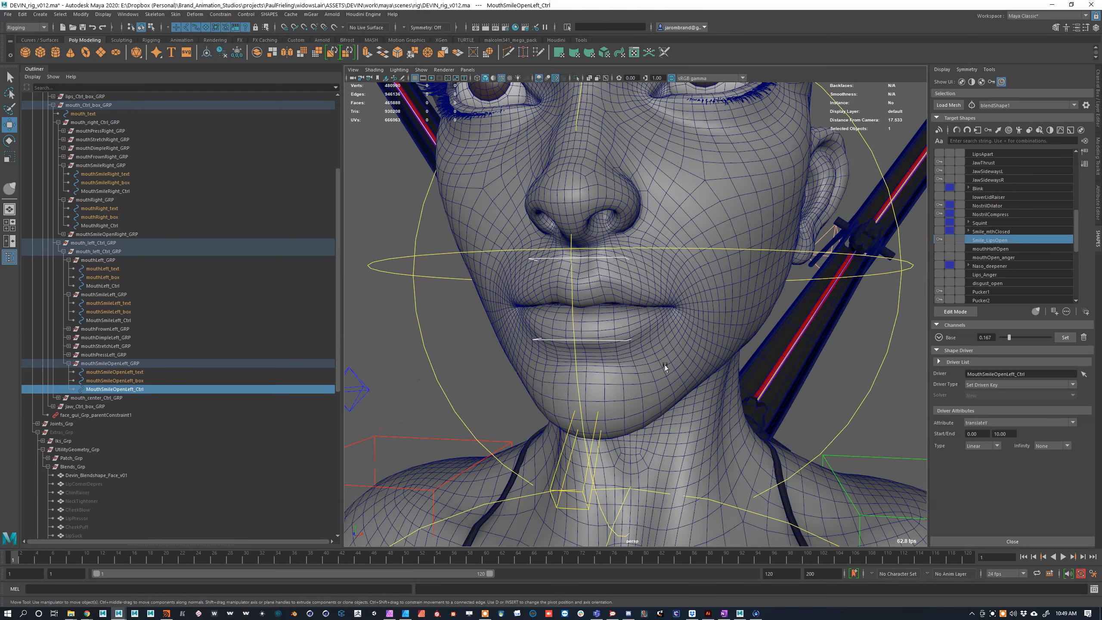
{"action": "left_click_drag", "start_coordinate": [665, 368], "coordinate": [750, 312], "text": "alt"}
{"action": "left_click_drag", "start_coordinate": [778, 254], "coordinate": [758, 263], "text": "alt"}
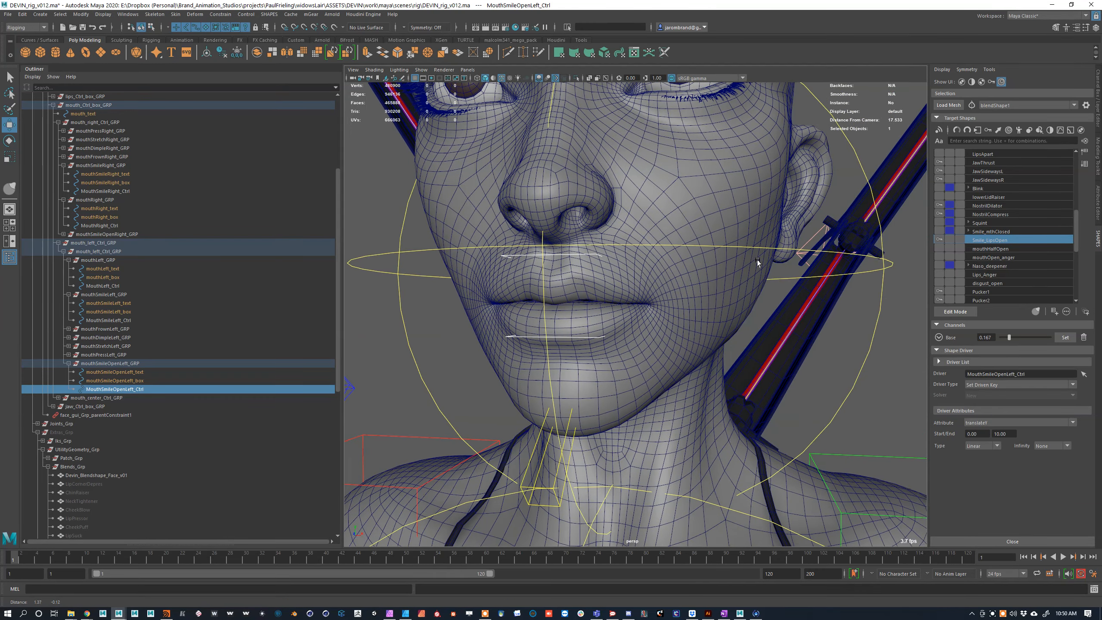
{"action": "scroll", "coordinate": [889, 278], "scroll_direction": "down", "scroll_amount": 5}
{"action": "middle_click_drag", "start_coordinate": [881, 285], "coordinate": [796, 294], "text": "alt"}
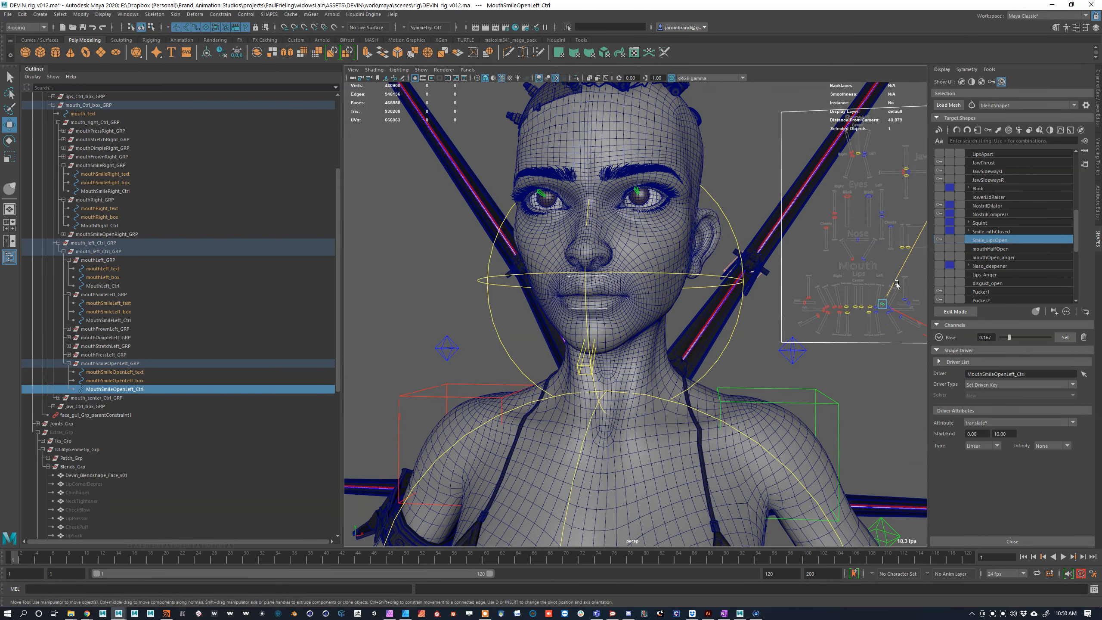
Step: Slide MouthSmileOpenLeft_Ctrl until Smile_LipsOpen reaches 1.000 and try moving MouthStretchLeft_Ctrl on the face control board
{"action": "left_click_drag", "start_coordinate": [893, 286], "coordinate": [673, 318]}
{"action": "left_click_drag", "start_coordinate": [722, 319], "coordinate": [901, 311], "text": "alt"}
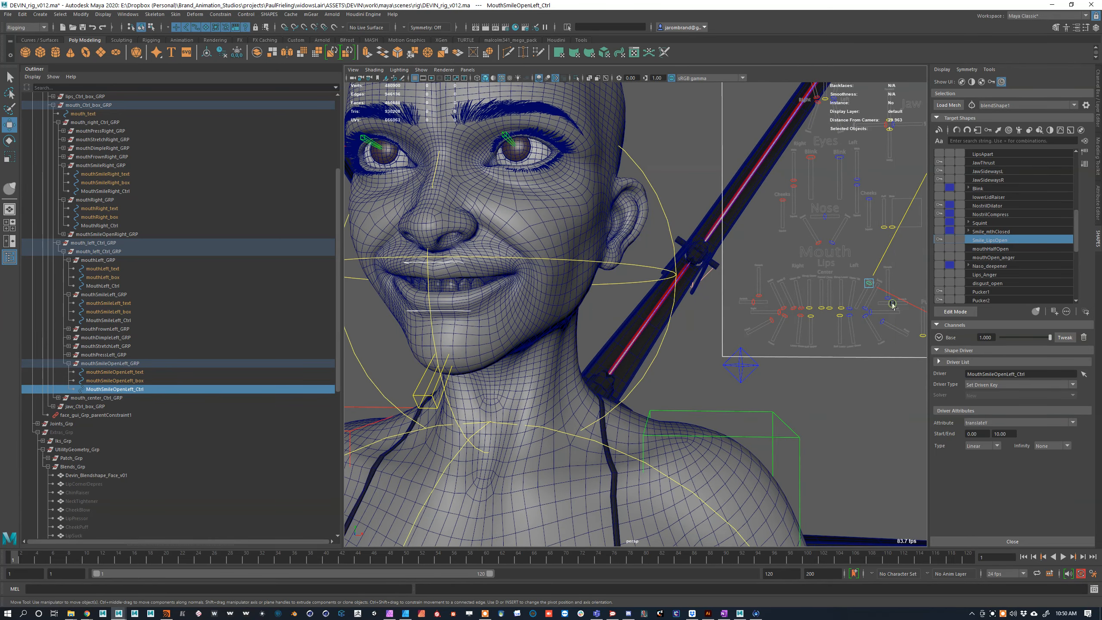
{"action": "left_click_drag", "start_coordinate": [900, 304], "coordinate": [830, 334]}
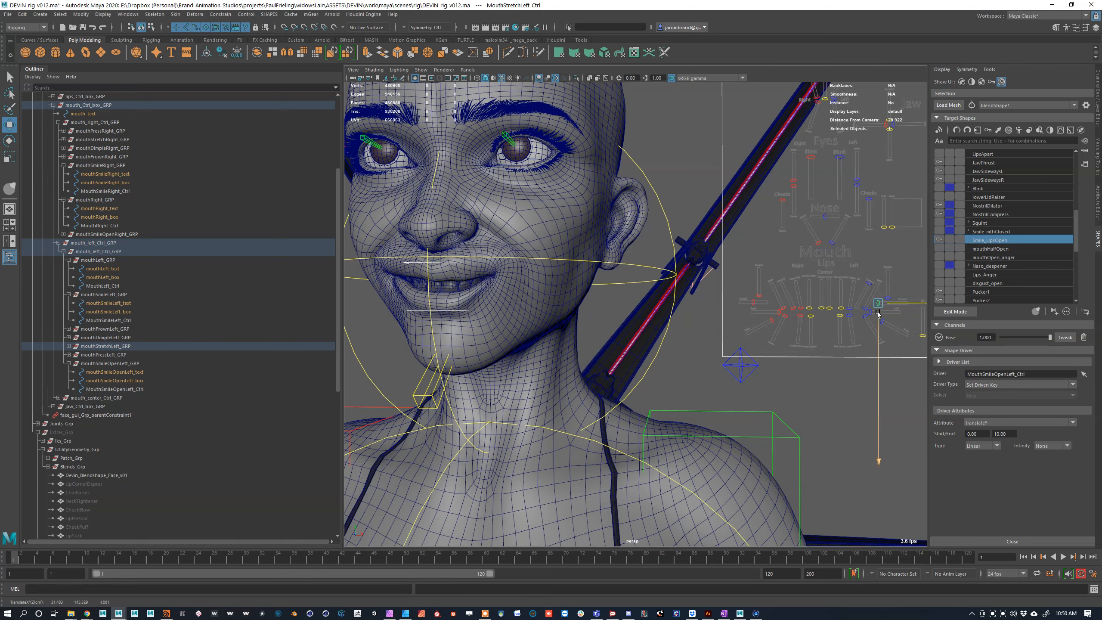
{"action": "left_click_drag", "start_coordinate": [898, 301], "coordinate": [783, 321]}
Step: Examine the open smile around the lips, teeth and cheeks from the front and at a three-quarter angle
{"action": "right_click_drag", "start_coordinate": [499, 321], "coordinate": [509, 320], "text": "alt"}
{"action": "middle_click_drag", "start_coordinate": [509, 320], "coordinate": [694, 327], "text": "alt"}
{"action": "right_click_drag", "start_coordinate": [695, 326], "coordinate": [647, 330], "text": "alt"}
{"action": "left_click_drag", "start_coordinate": [647, 330], "coordinate": [699, 328], "text": "alt"}
{"action": "right_click_drag", "start_coordinate": [699, 327], "coordinate": [724, 326], "text": "alt"}
{"action": "middle_click_drag", "start_coordinate": [723, 325], "coordinate": [682, 331], "text": "alt"}
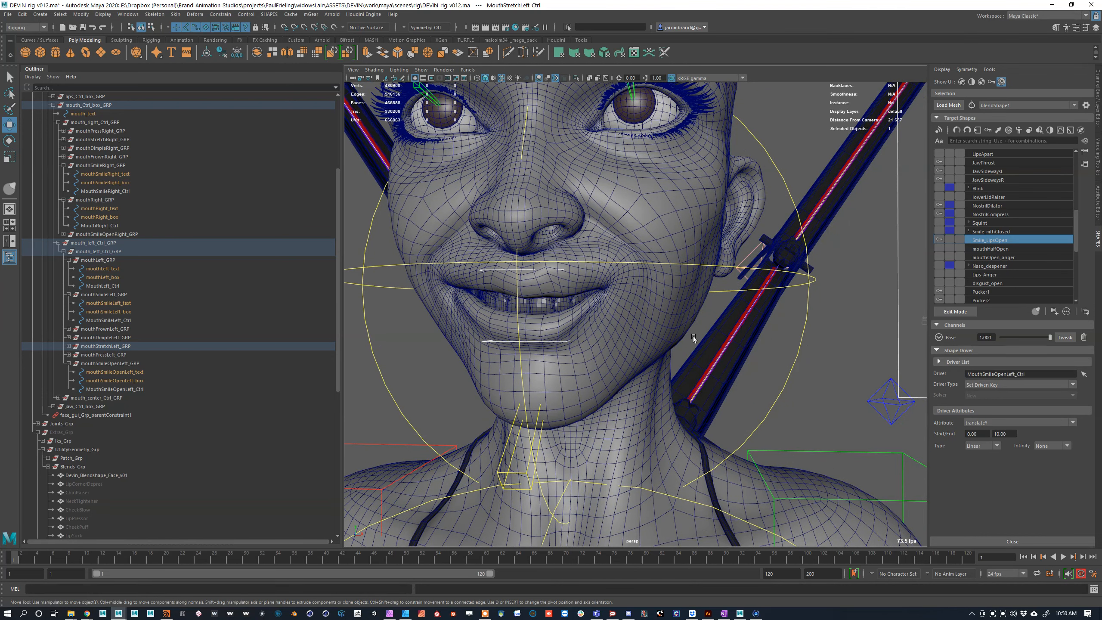
{"action": "left_click_drag", "start_coordinate": [718, 346], "coordinate": [538, 317], "text": "alt"}
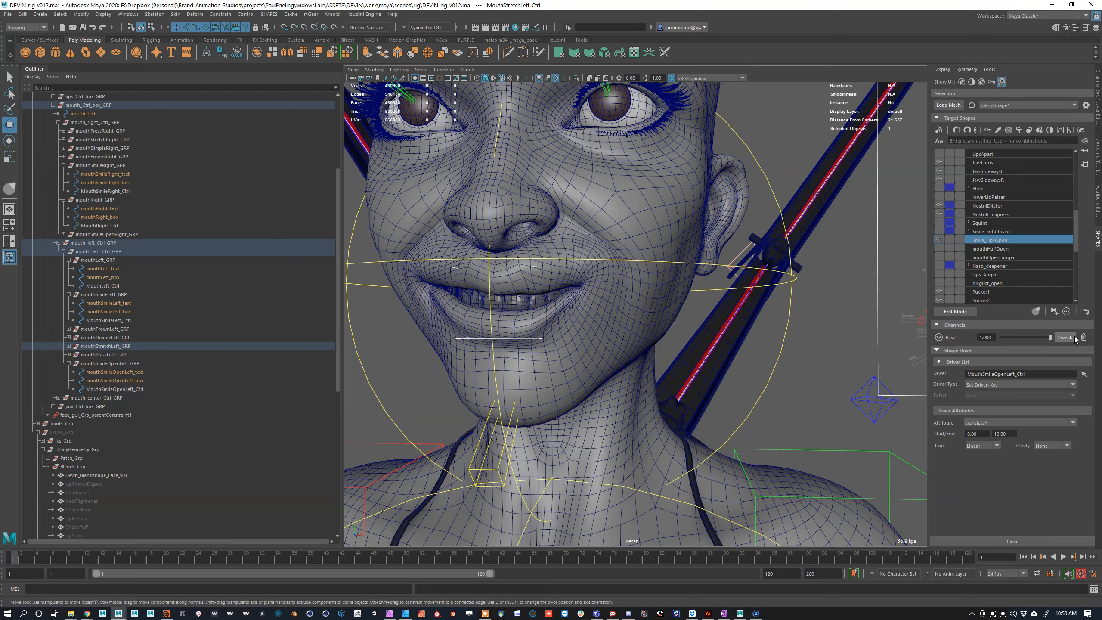
Step: Enter edit mode for the Smile_LipsOpen target and turn off viewport isolation so the whole rig is displayed
{"action": "left_click", "coordinate": [956, 313]}
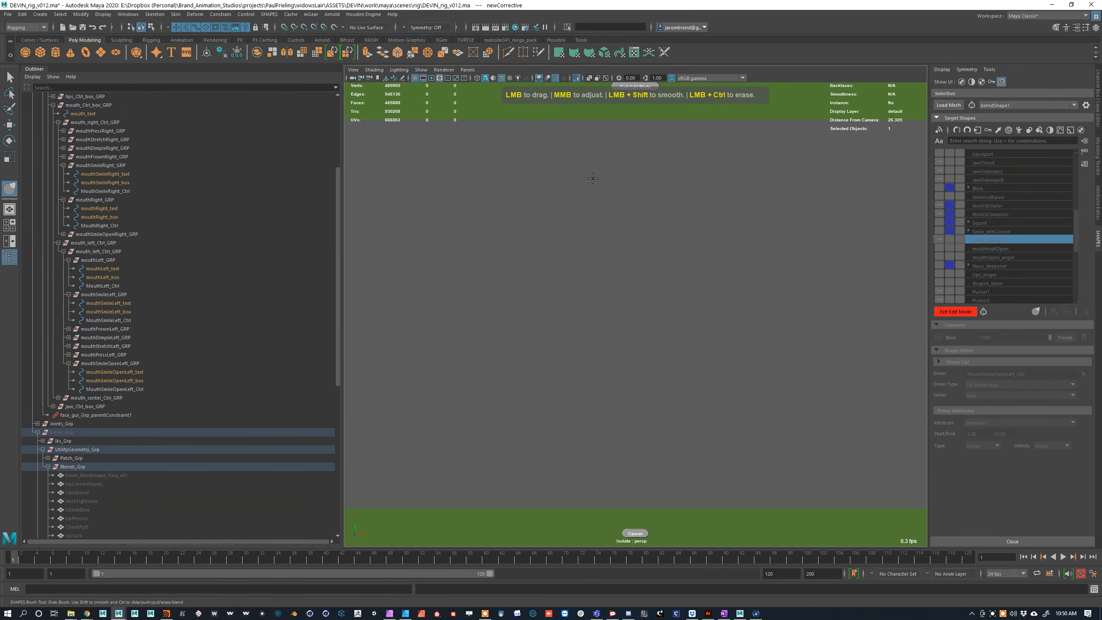
{"action": "left_click", "coordinate": [576, 79]}
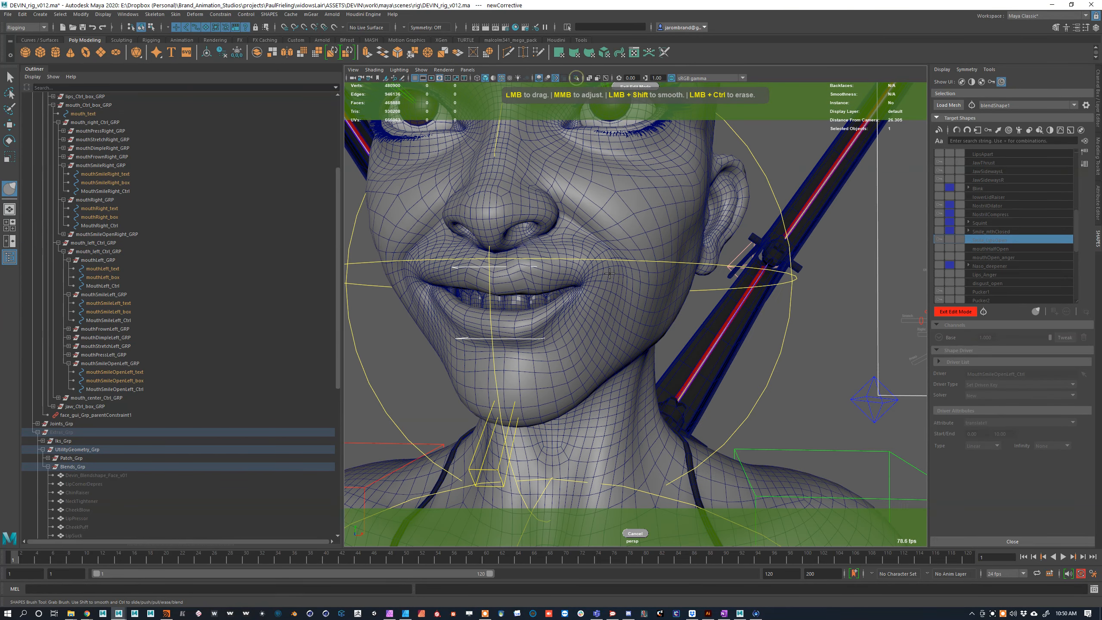
{"action": "right_click_drag", "start_coordinate": [610, 273], "coordinate": [656, 304], "text": "alt"}
{"action": "left_click_drag", "start_coordinate": [655, 304], "coordinate": [677, 308], "text": "alt"}
{"action": "scroll", "coordinate": [79, 332], "scroll_direction": "up", "scroll_amount": 5}
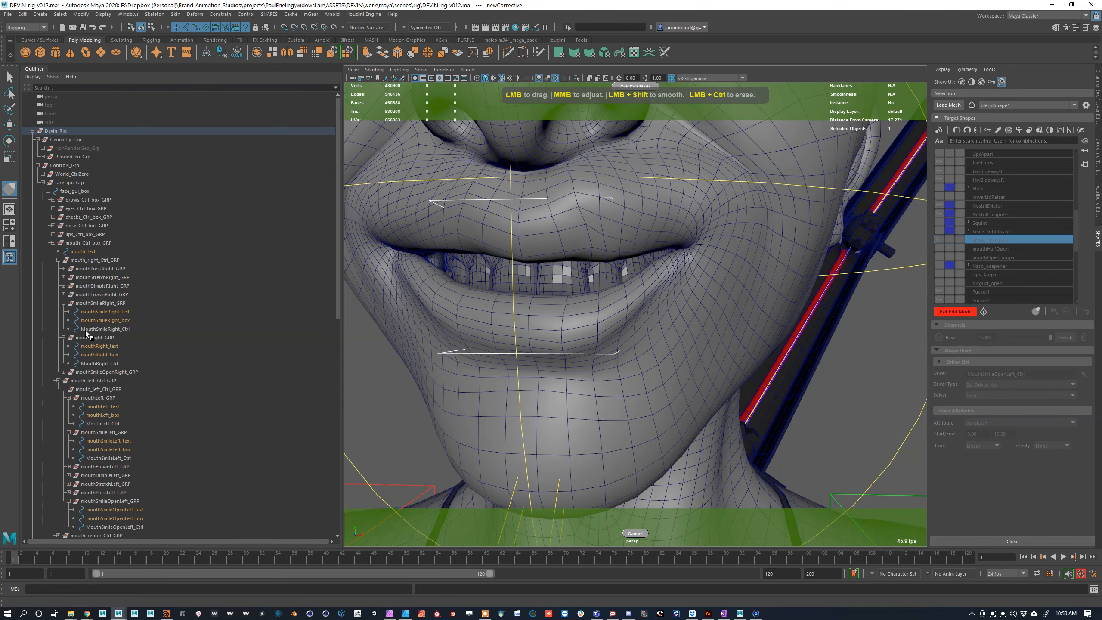
Step: Unparent the newCorrective mesh from Blends_Grp to the top level of the scene
{"action": "left_click", "coordinate": [37, 165]}
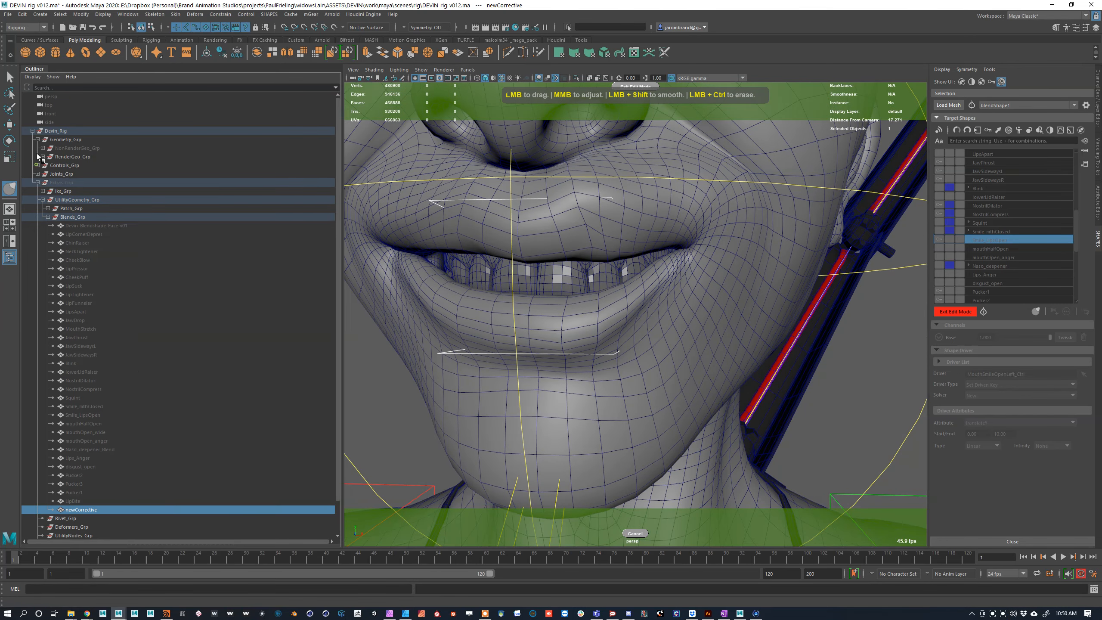
{"action": "left_click", "coordinate": [90, 226]}
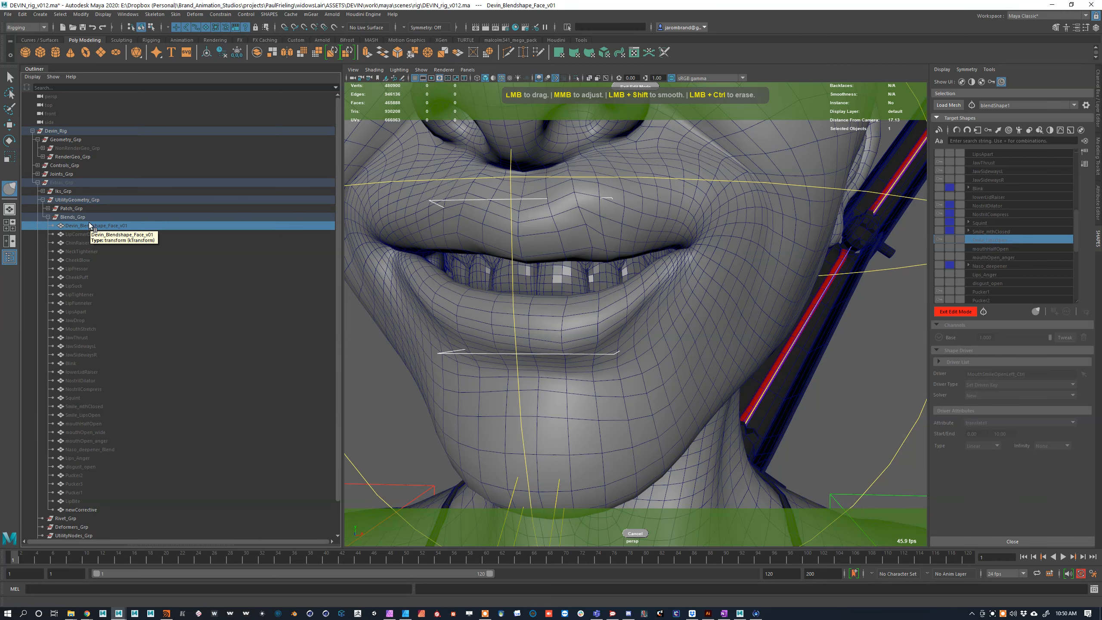
{"action": "scroll", "coordinate": [173, 343], "scroll_direction": "down", "scroll_amount": 2}
{"action": "left_click", "coordinate": [82, 475]}
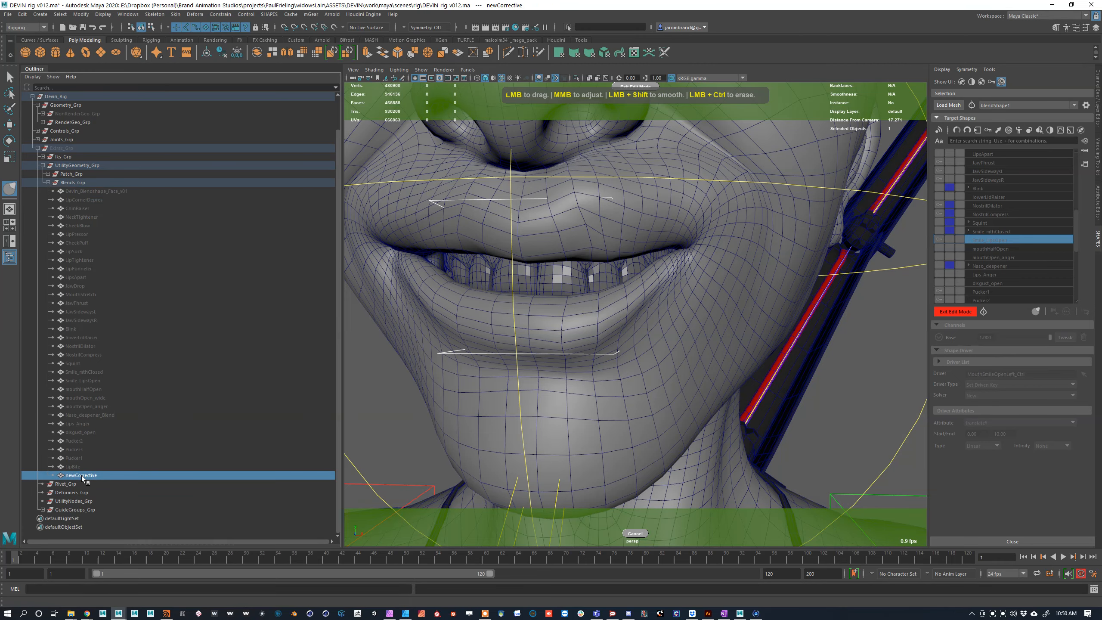
{"action": "key", "text": "shift+p"}
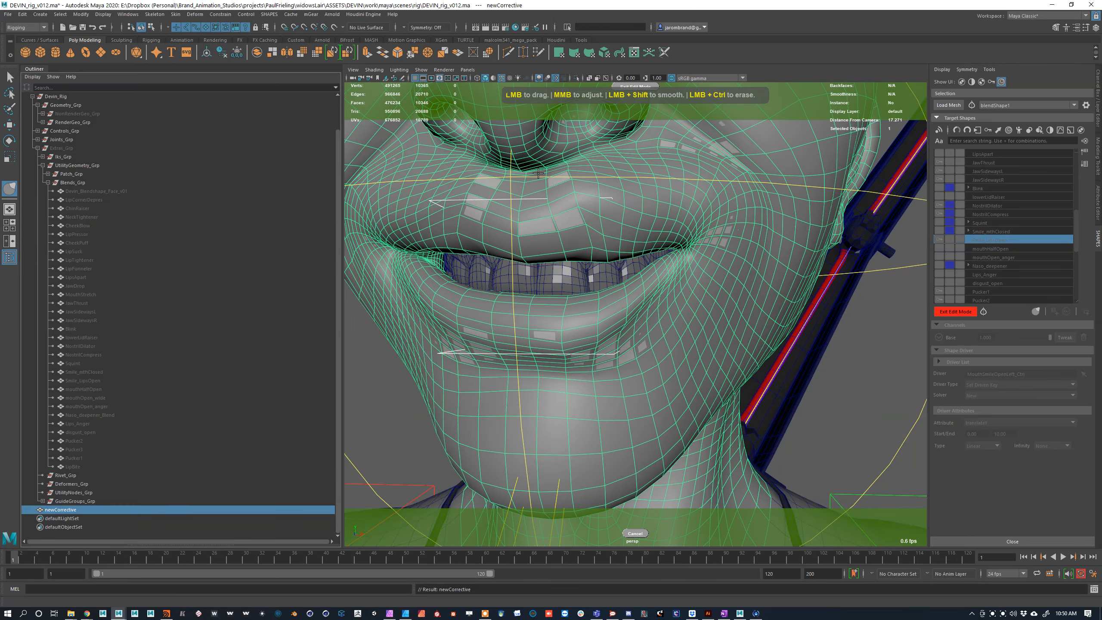
Step: Hide RenderGeo_Grp so only the newCorrective head is left for sculpting
{"action": "scroll", "coordinate": [48, 174], "scroll_direction": "up", "scroll_amount": 2}
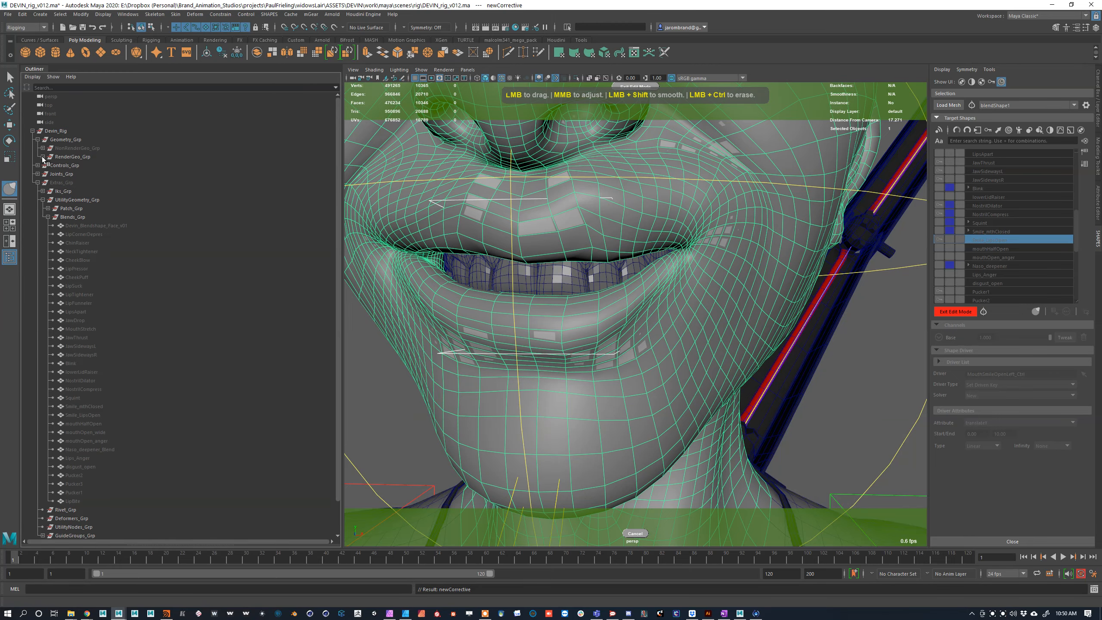
{"action": "left_click", "coordinate": [65, 156]}
{"action": "key", "text": "h"}
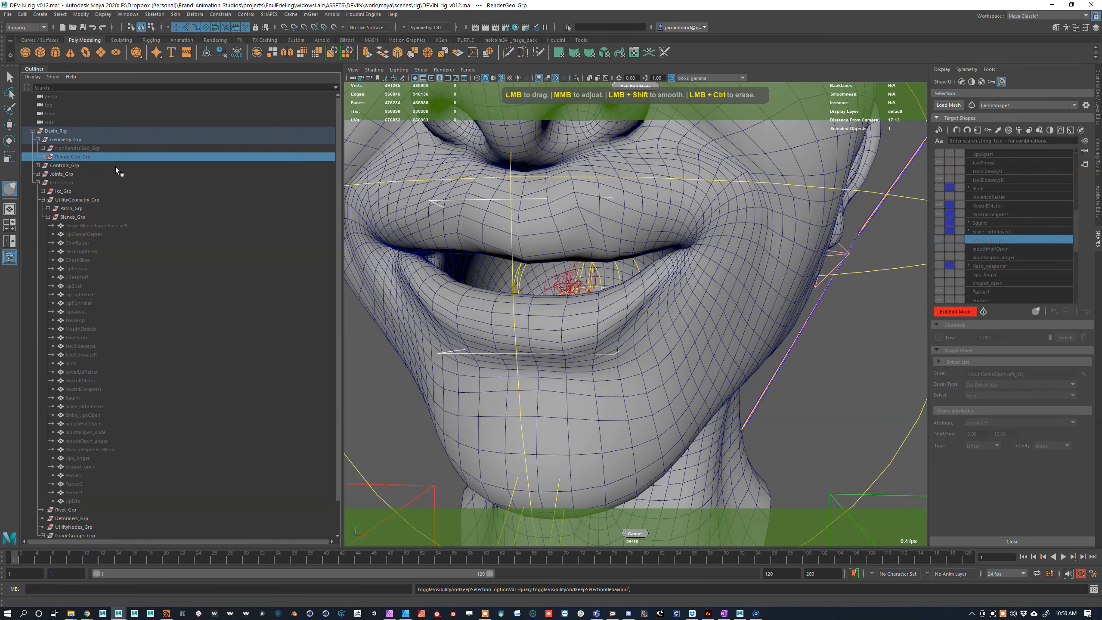
{"action": "middle_click_drag", "start_coordinate": [592, 226], "coordinate": [657, 235], "text": "alt"}
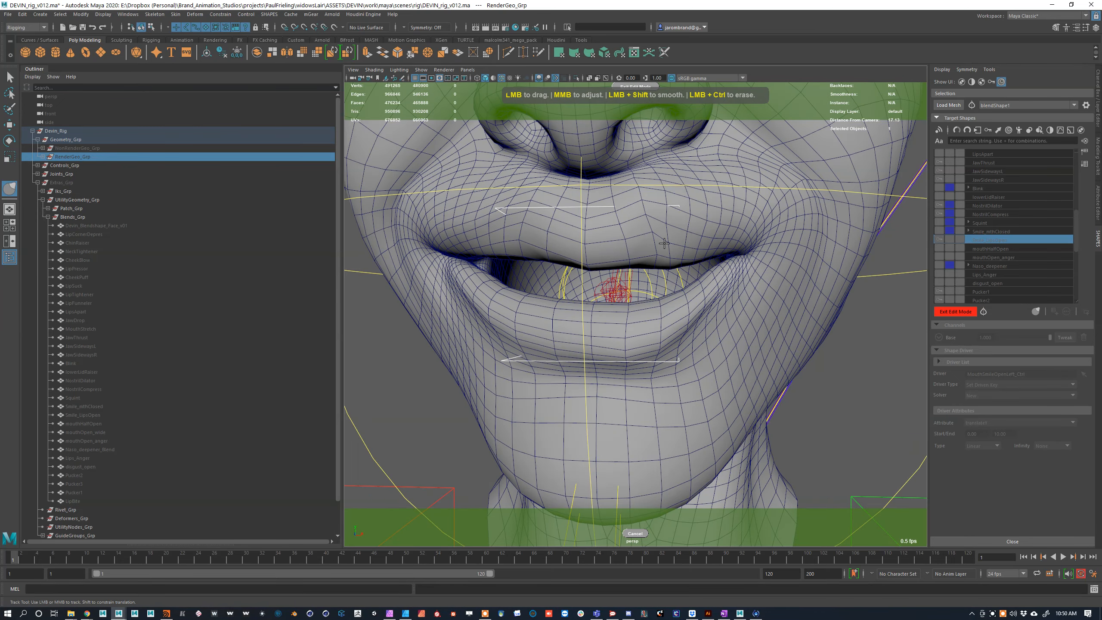
Step: Select the newCorrective head mesh and activate Maya's Grab sculpting tool on it
{"action": "left_click", "coordinate": [118, 40]}
{"action": "left_click", "coordinate": [70, 52]}
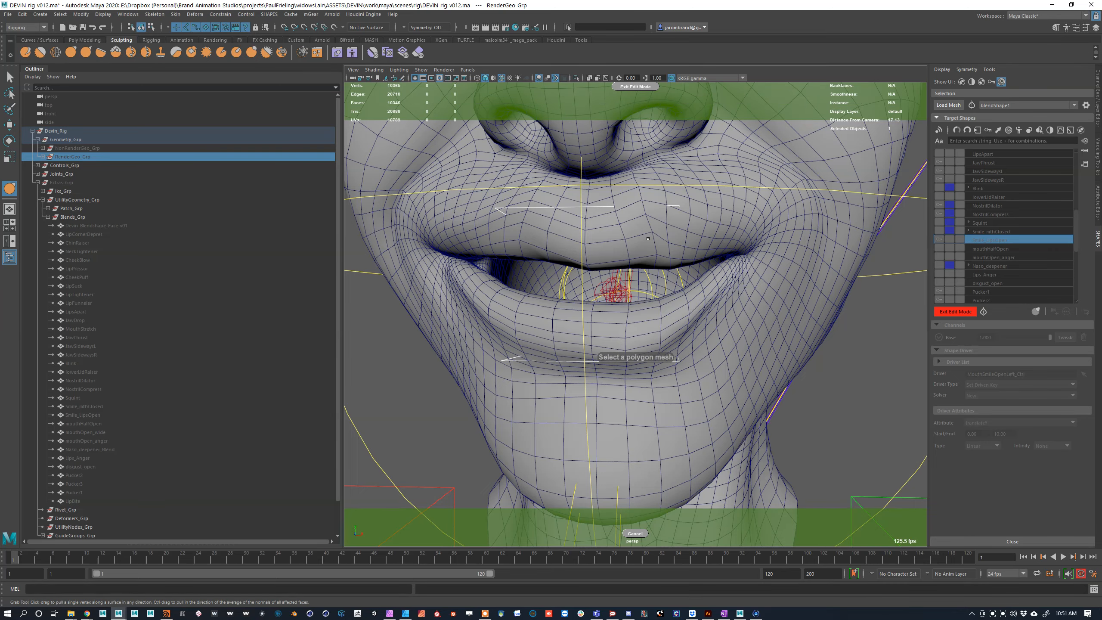
{"action": "key", "text": "f"}
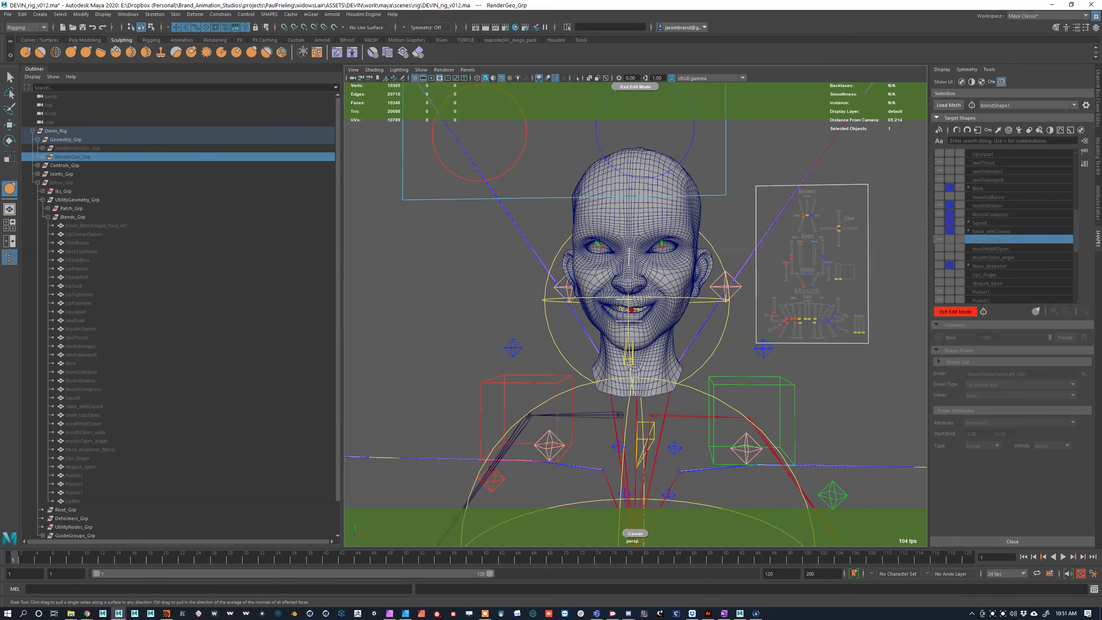
{"action": "right_click_drag", "start_coordinate": [631, 269], "coordinate": [657, 261], "text": "alt"}
{"action": "key", "text": "w"}
{"action": "left_click", "coordinate": [661, 247]}
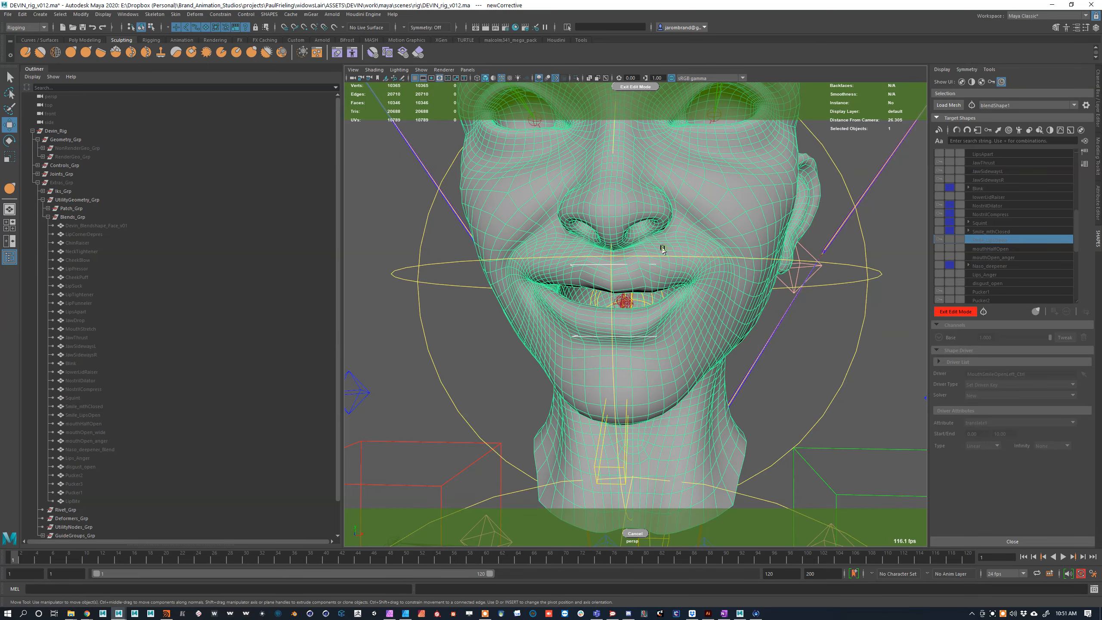
{"action": "left_click", "coordinate": [69, 53]}
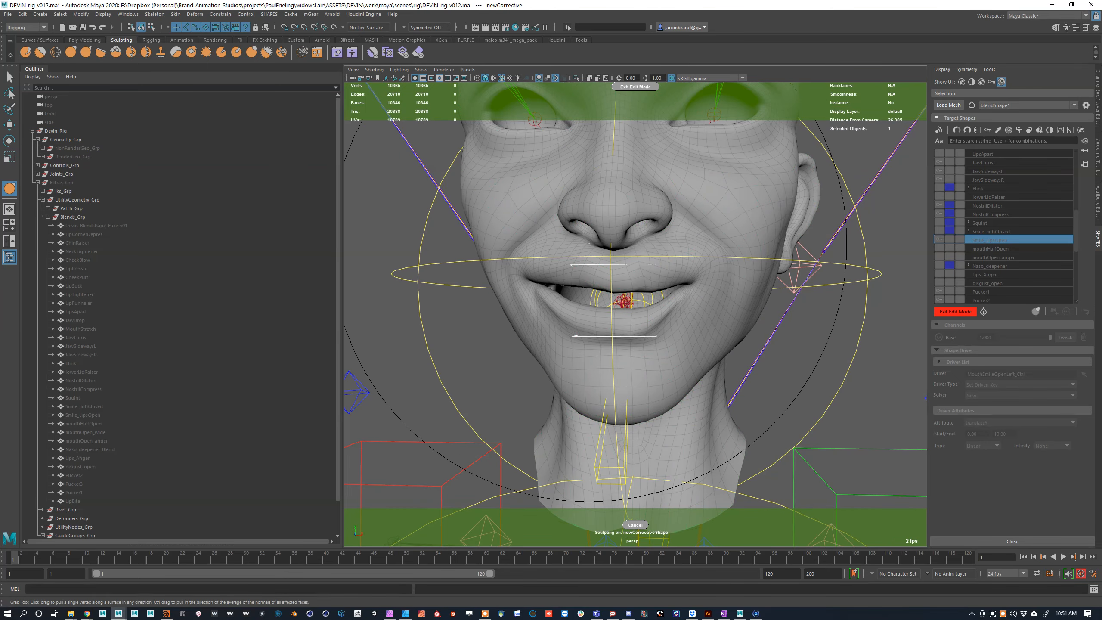
Step: Try pulling the upper lip of newCorrective upward with the Grab tool and undo the stroke
{"action": "mouse_move", "coordinate": [651, 269]}
{"action": "left_mouse_down"}
{"action": "mouse_move", "coordinate": [564, 264]}
{"action": "mouse_move", "coordinate": [661, 268]}
{"action": "mouse_move", "coordinate": [642, 242]}
{"action": "mouse_move", "coordinate": [653, 243]}
{"action": "left_mouse_up"}
{"action": "key", "text": "f"}
{"action": "key", "text": "["}
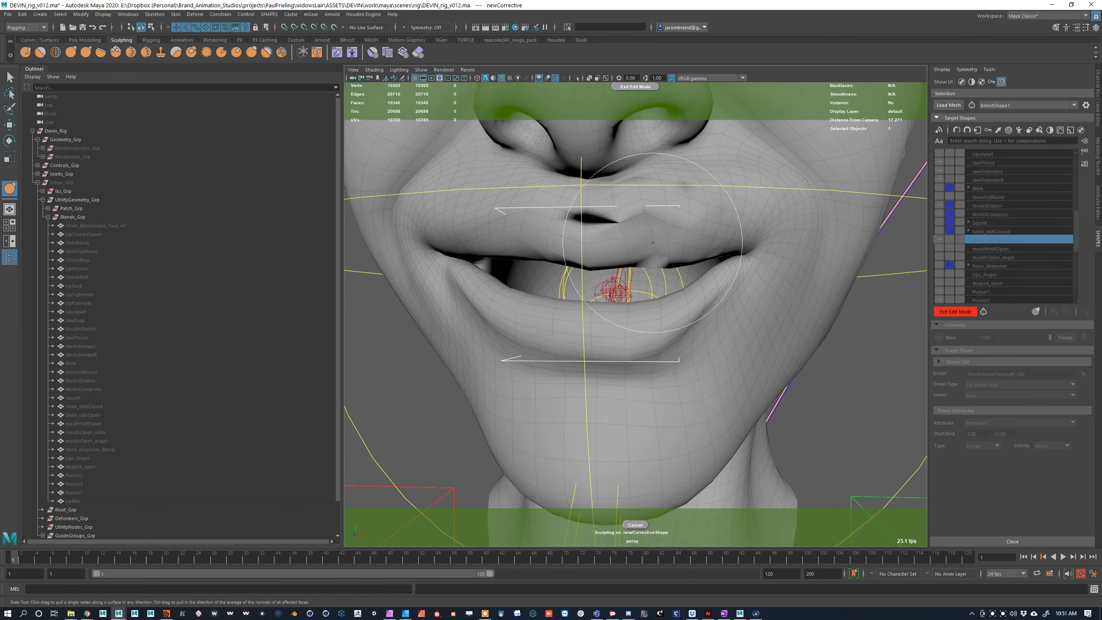
{"action": "key", "text": "ctrl+z"}
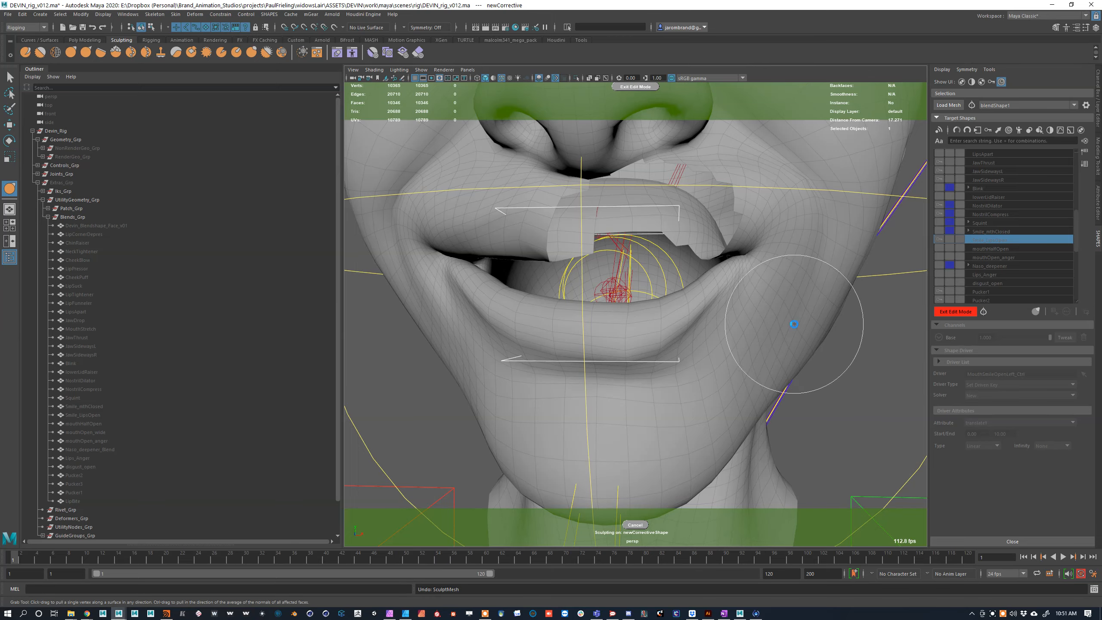
Step: Inspect the sculpted mouth from several views and cancel the corrective edit of Smile_LipsOpen
{"action": "key", "text": "space"}
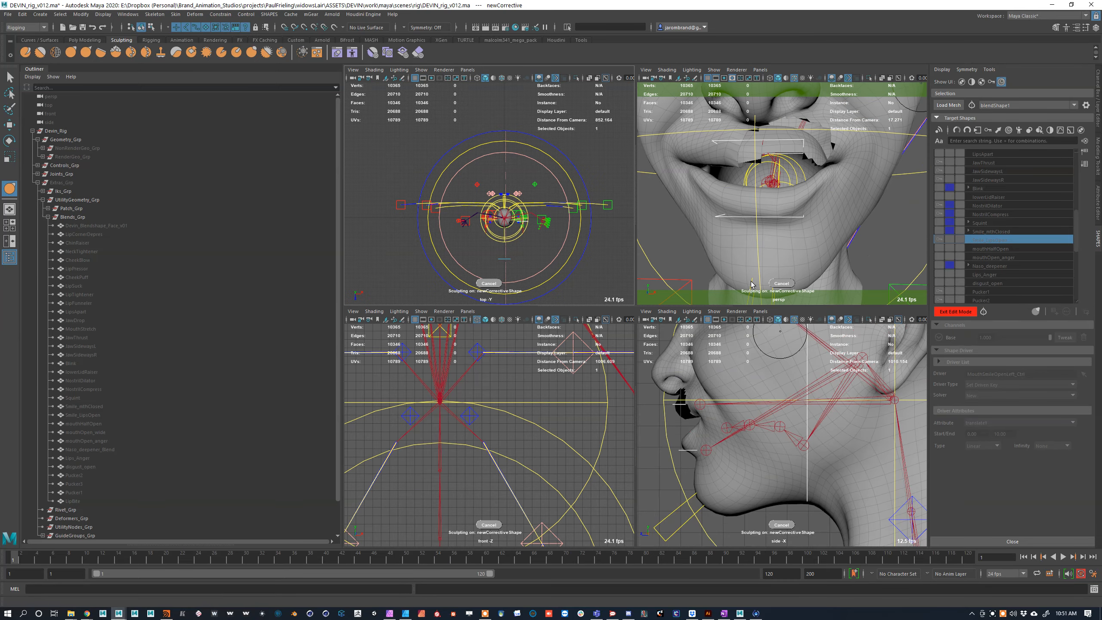
{"action": "key", "text": "space"}
{"action": "scroll", "coordinate": [785, 266], "scroll_direction": "up", "scroll_amount": 3}
{"action": "key", "text": "w"}
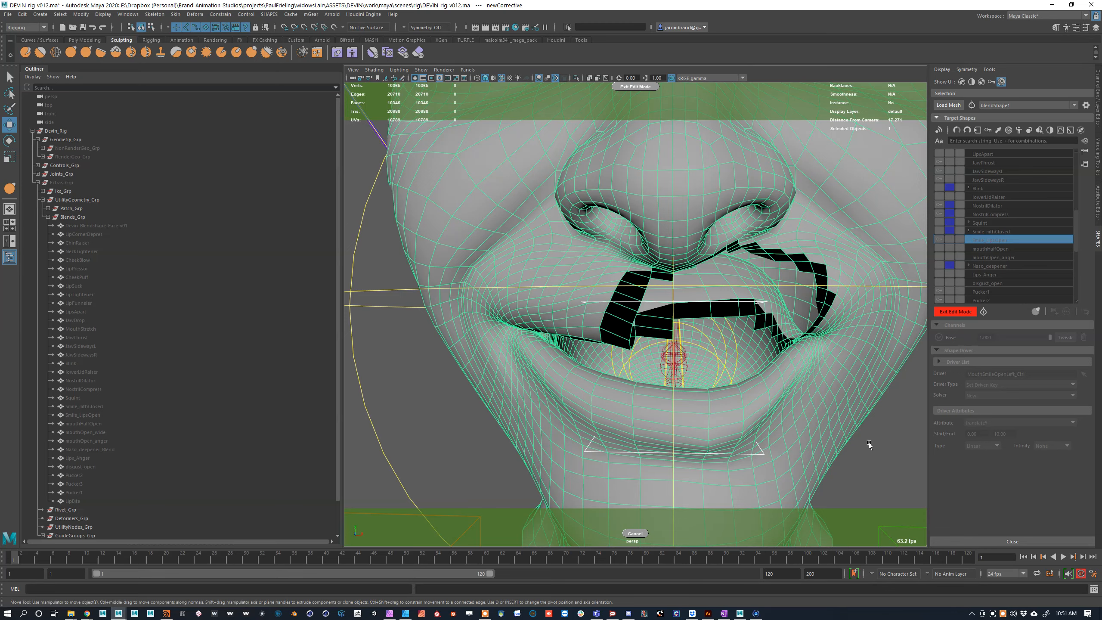
{"action": "left_click", "coordinate": [641, 533]}
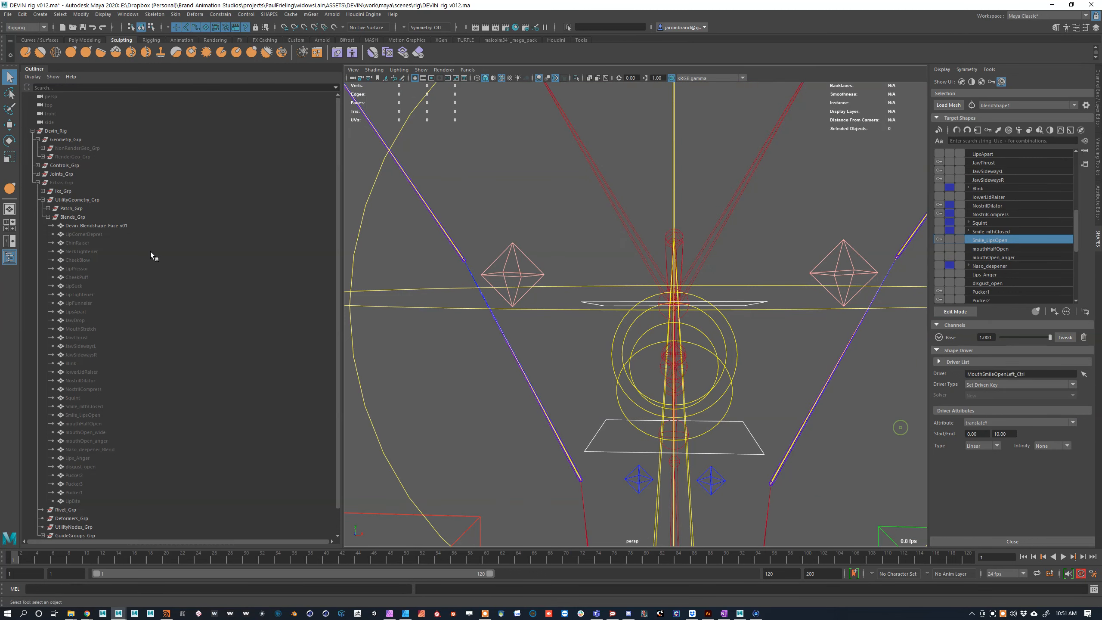
Step: Unparent Devin_Blendshape_Face_v01 to the top level of the scene, collapse the Devin_Rig hierarchy and keep the face mesh selected
{"action": "left_click", "coordinate": [92, 227]}
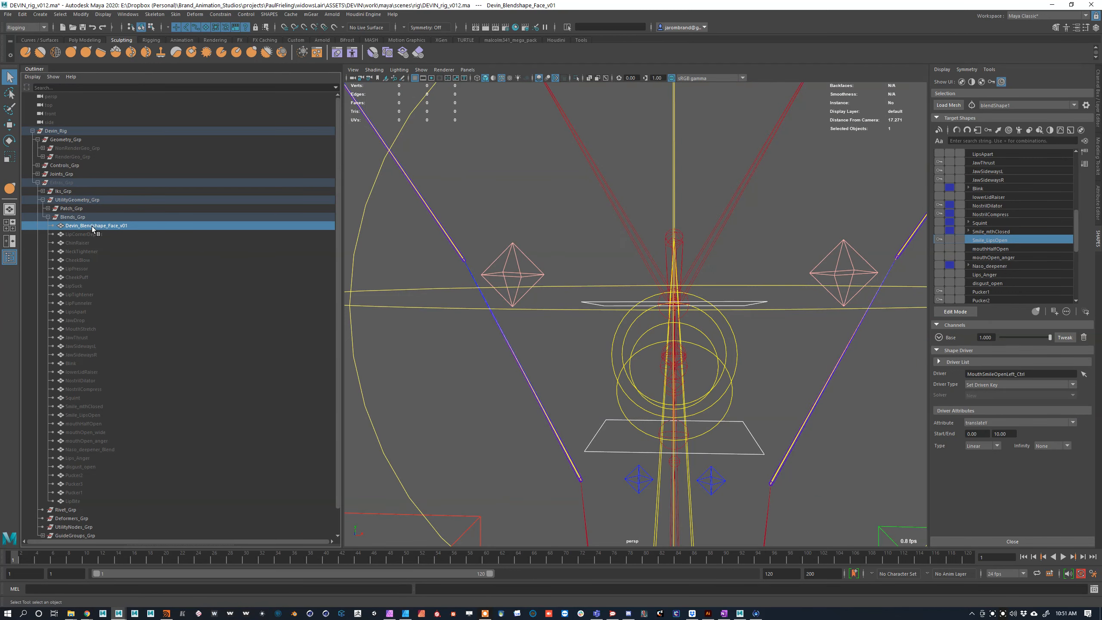
{"action": "key", "text": "shift+p"}
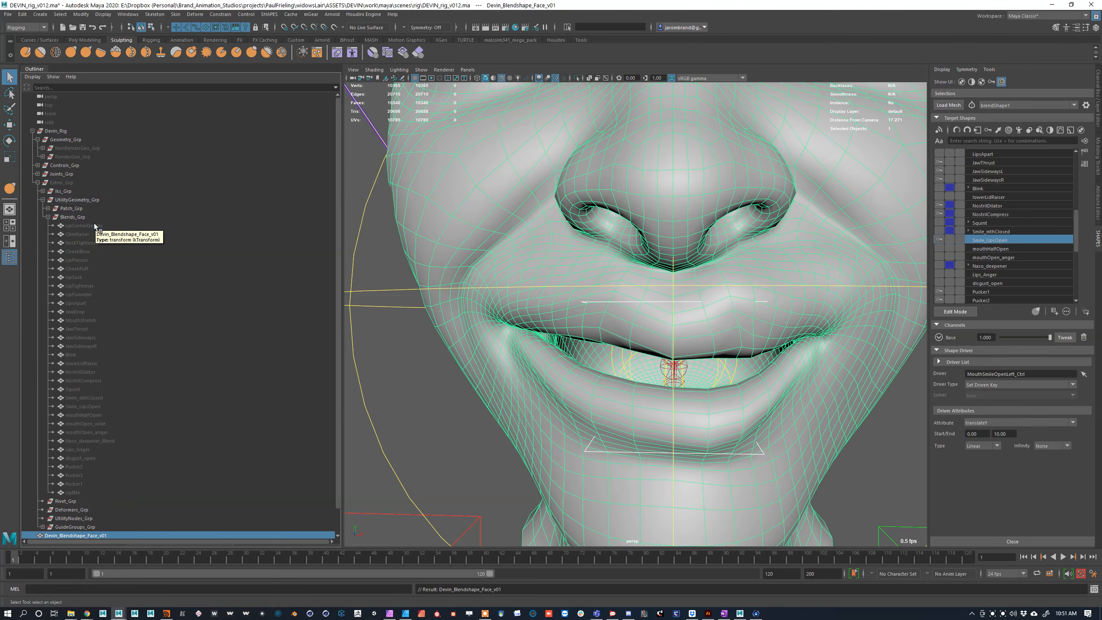
{"action": "left_click", "coordinate": [32, 131]}
{"action": "left_click", "coordinate": [63, 178]}
{"action": "left_click", "coordinate": [80, 139]}
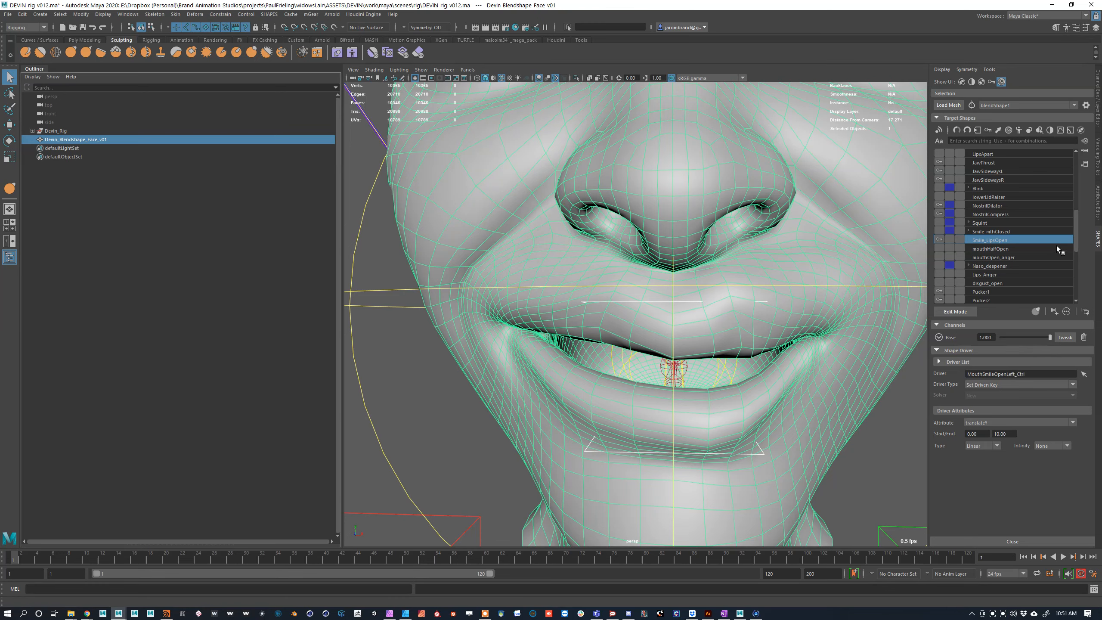
Step: Start a corrective edit of Smile_LipsOpen and reshape one mouth corner of newCorrective with Maya's Grab tool
{"action": "left_click", "coordinate": [955, 312]}
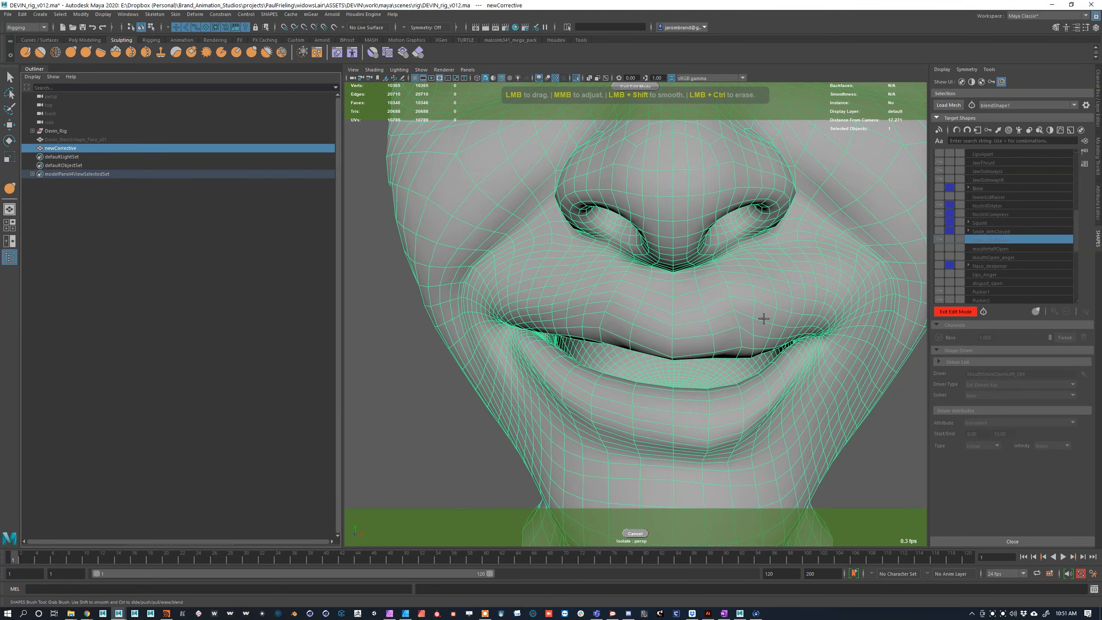
{"action": "left_click", "coordinate": [71, 52]}
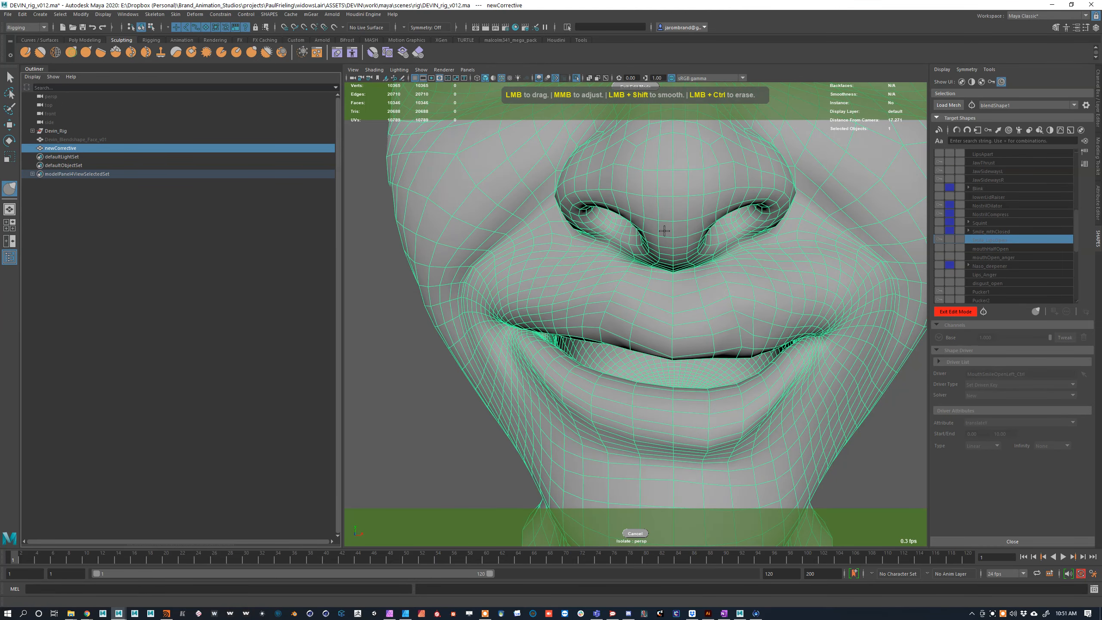
{"action": "mouse_move", "coordinate": [739, 341]}
{"action": "left_mouse_down"}
{"action": "mouse_move", "coordinate": [760, 313]}
{"action": "mouse_move", "coordinate": [742, 329]}
{"action": "mouse_move", "coordinate": [712, 325]}
{"action": "mouse_move", "coordinate": [774, 326]}
{"action": "left_mouse_up"}
{"action": "right_click_drag", "start_coordinate": [763, 315], "coordinate": [737, 316], "text": "alt"}
{"action": "mouse_move", "coordinate": [737, 315]}
{"action": "left_mouse_down", "text": "alt"}
{"action": "mouse_move", "coordinate": [716, 316]}
{"action": "mouse_move", "coordinate": [729, 321]}
{"action": "left_mouse_up", "text": "alt"}
{"action": "middle_click_drag", "start_coordinate": [695, 304], "coordinate": [764, 325], "text": "alt"}
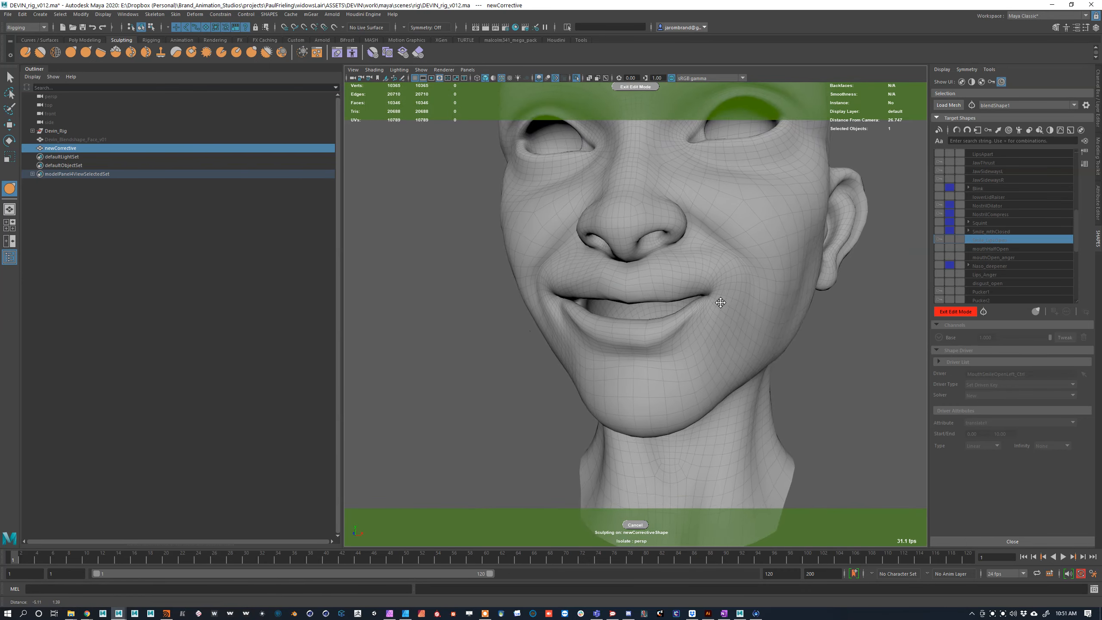
{"action": "right_click_drag", "start_coordinate": [721, 308], "coordinate": [775, 303], "text": "alt"}
{"action": "left_click_drag", "start_coordinate": [790, 308], "coordinate": [734, 315], "text": "shift"}
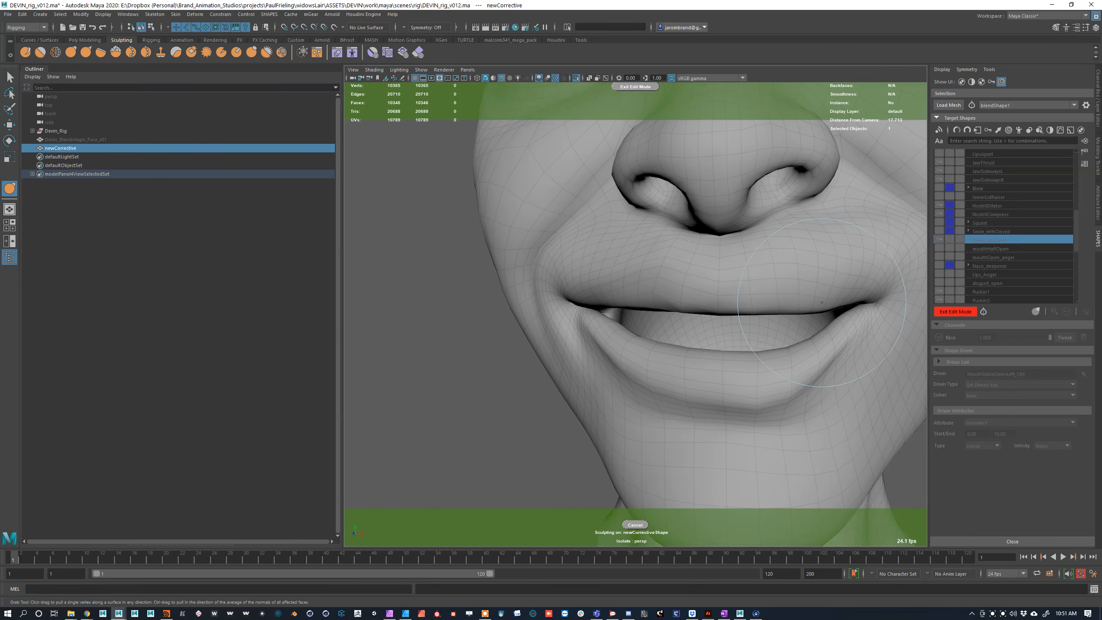
Step: Refine the upper lip of newCorrective with the Grab tool and exit edit mode to keep the corrective shape
{"action": "mouse_move", "coordinate": [822, 294]}
{"action": "left_mouse_down", "text": "alt"}
{"action": "mouse_move", "coordinate": [554, 262]}
{"action": "mouse_move", "coordinate": [577, 297]}
{"action": "mouse_move", "coordinate": [576, 282]}
{"action": "left_mouse_up", "text": "alt"}
{"action": "mouse_move", "coordinate": [593, 244]}
{"action": "left_mouse_down"}
{"action": "mouse_move", "coordinate": [702, 291]}
{"action": "mouse_move", "coordinate": [811, 290]}
{"action": "left_mouse_up"}
{"action": "middle_click_drag", "start_coordinate": [811, 291], "coordinate": [686, 283], "text": "alt"}
{"action": "mouse_move", "coordinate": [690, 302]}
{"action": "left_mouse_down"}
{"action": "mouse_move", "coordinate": [696, 289]}
{"action": "mouse_move", "coordinate": [619, 307]}
{"action": "left_mouse_up"}
{"action": "left_click_drag", "start_coordinate": [575, 339], "coordinate": [574, 327]}
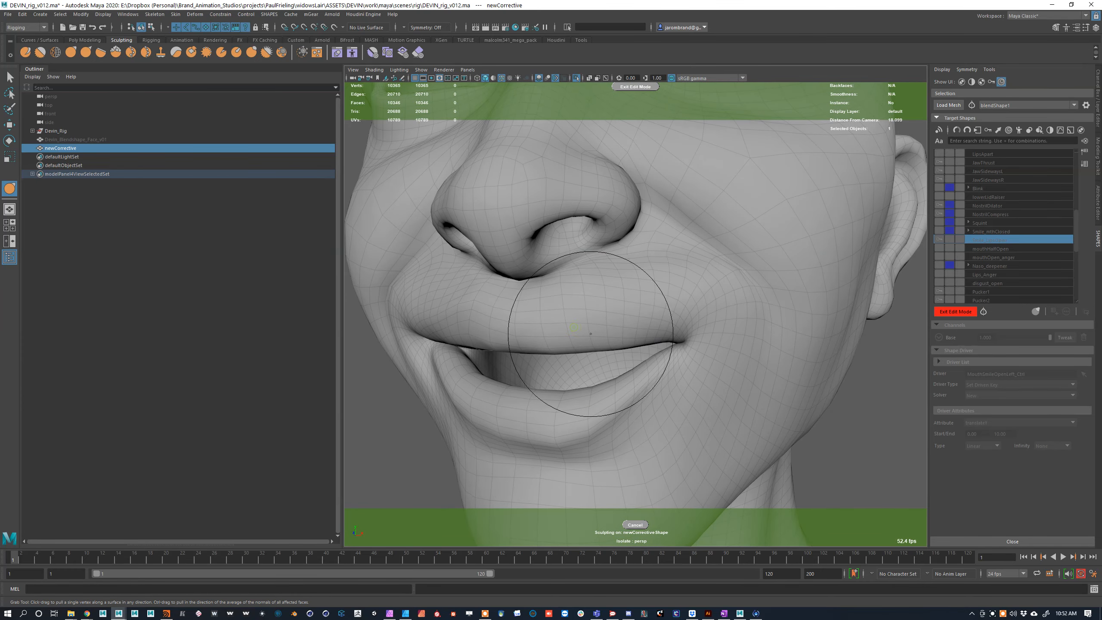
{"action": "left_click", "coordinate": [958, 312]}
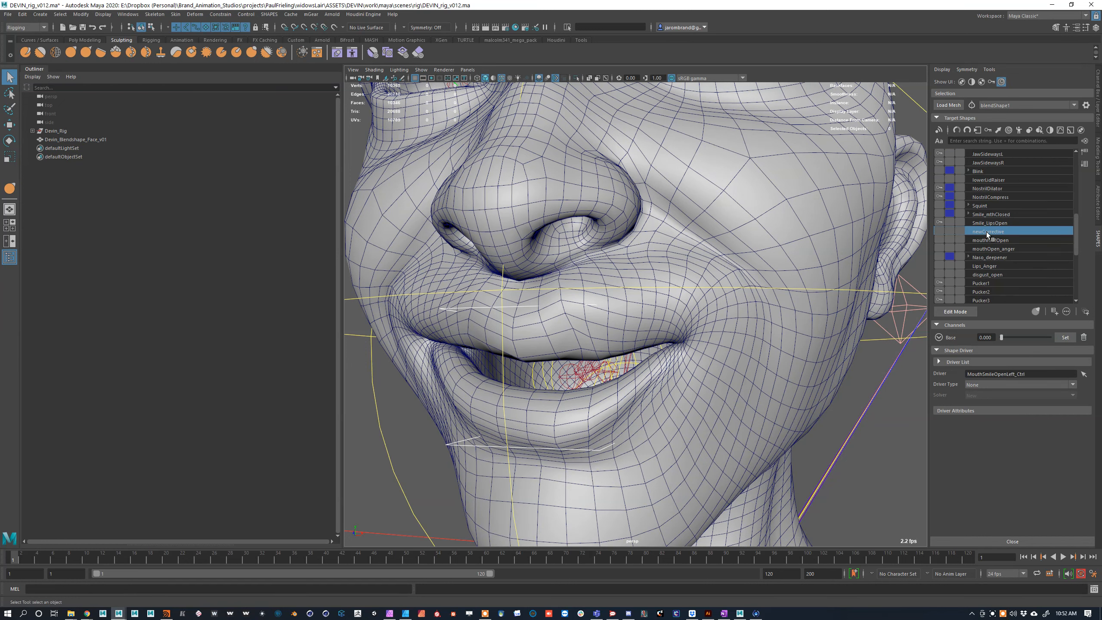
Step: Rename the newCorrective target shape to SmileOpenCornerInn
{"action": "double_click", "coordinate": [988, 233]}
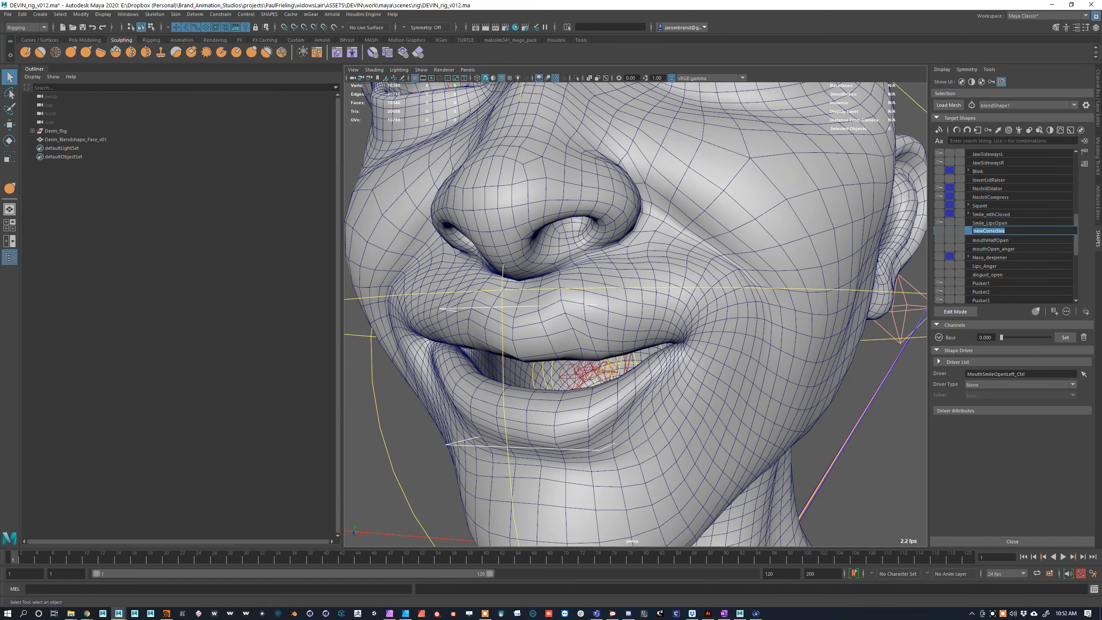
{"action": "type", "text": "SmileOpenCornerInn"}
{"action": "key", "text": "Return"}
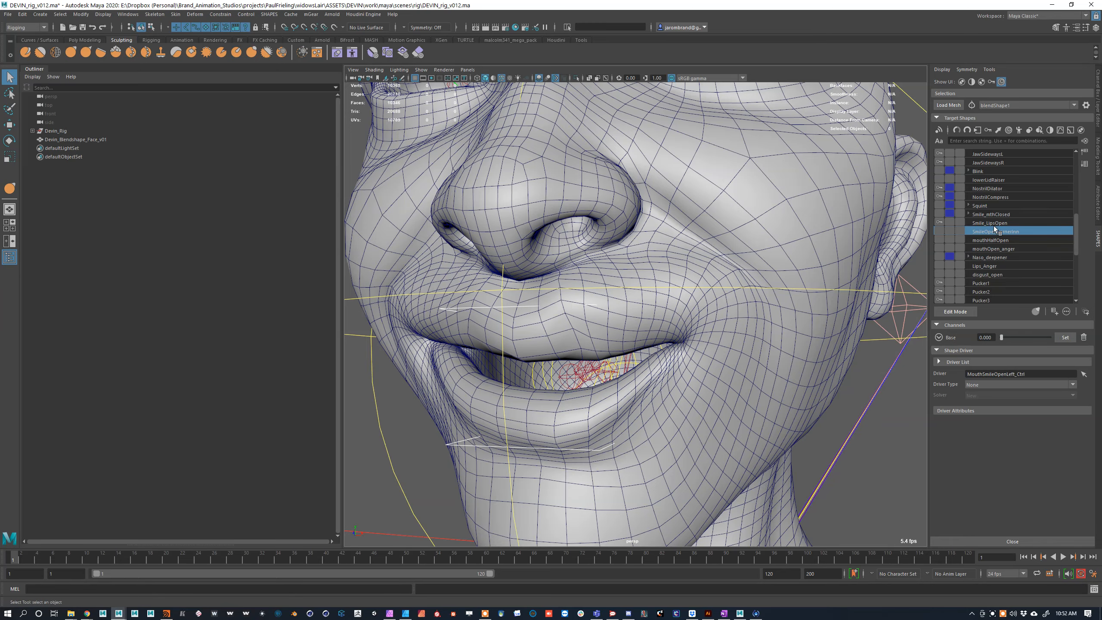
Step: Select MouthLeft_Ctrl and examine the smile's mouth corner from full-head and close-up views
{"action": "scroll", "coordinate": [825, 329], "scroll_direction": "down", "scroll_amount": 3}
{"action": "mouse_move", "coordinate": [868, 321]}
{"action": "middle_mouse_down", "text": "alt"}
{"action": "mouse_move", "coordinate": [830, 322]}
{"action": "mouse_move", "coordinate": [870, 325]}
{"action": "middle_mouse_up", "text": "alt"}
{"action": "scroll", "coordinate": [816, 322], "scroll_direction": "up", "scroll_amount": 1}
{"action": "left_click", "coordinate": [870, 279]}
{"action": "left_click", "coordinate": [855, 323]}
{"action": "scroll", "coordinate": [856, 322], "scroll_direction": "down", "scroll_amount": 5}
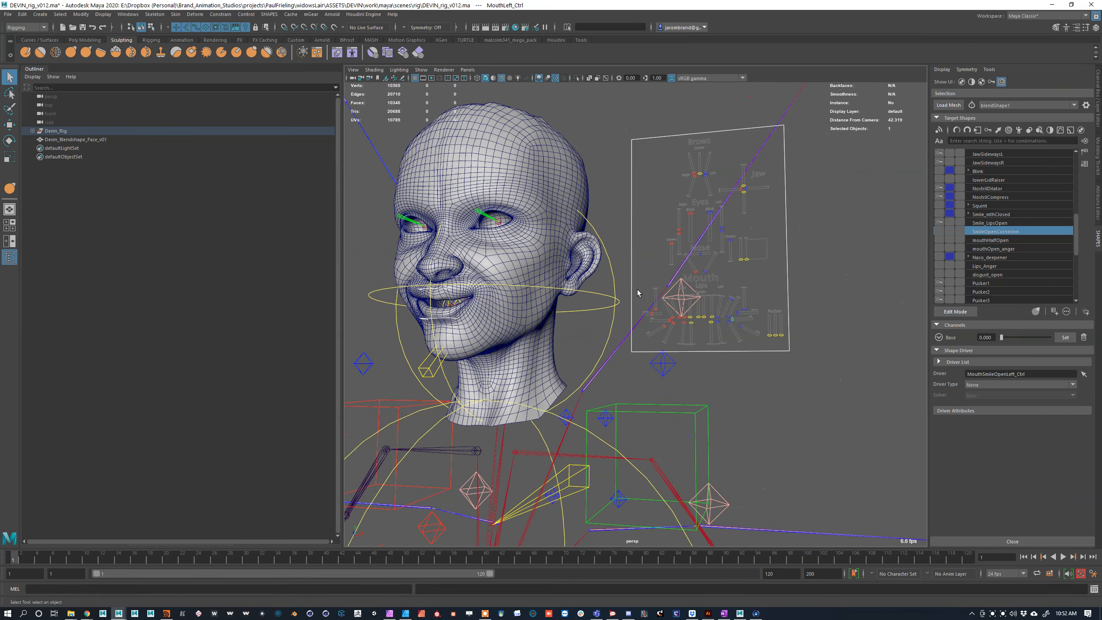
{"action": "middle_click_drag", "start_coordinate": [531, 273], "coordinate": [558, 280], "text": "alt"}
{"action": "scroll", "coordinate": [499, 296], "scroll_direction": "up", "scroll_amount": 3}
{"action": "left_click_drag", "start_coordinate": [524, 287], "coordinate": [599, 283], "text": "alt"}
{"action": "right_click_drag", "start_coordinate": [600, 283], "coordinate": [767, 288], "text": "alt"}
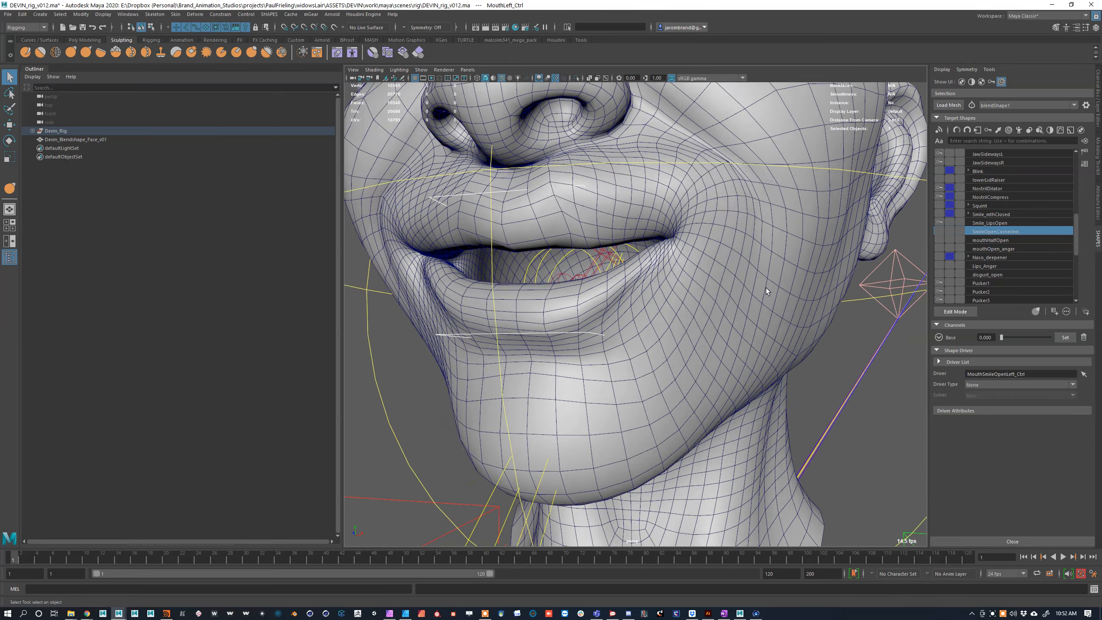
{"action": "left_click_drag", "start_coordinate": [766, 288], "coordinate": [691, 296], "text": "alt"}
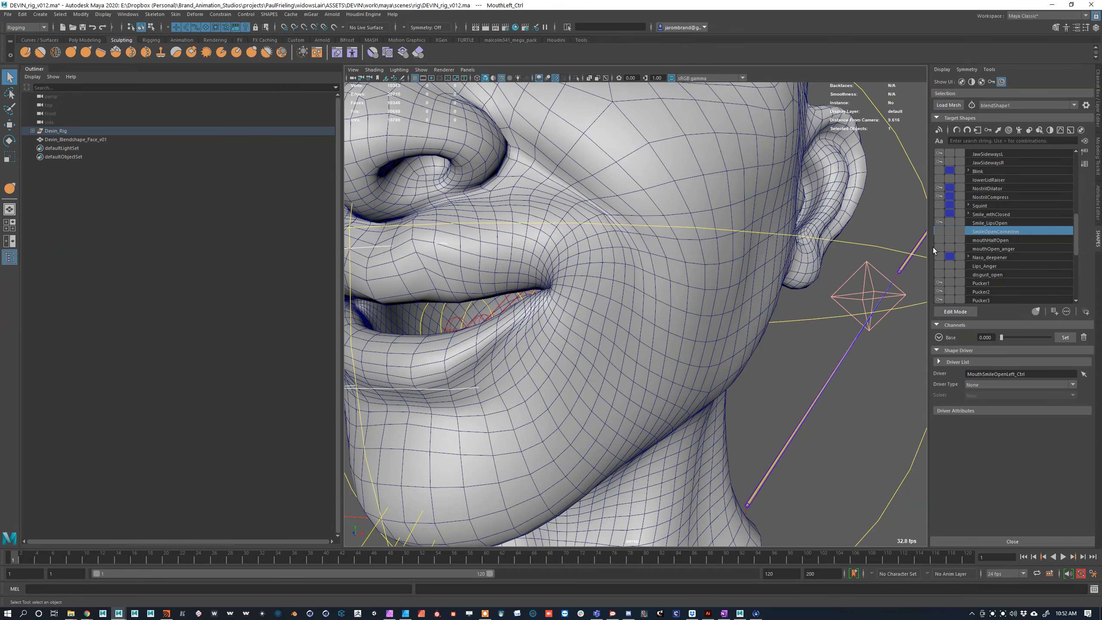
Step: Turn on the activity indicators for the target shapes and select Smile_LipsOpen together with L_tightLip
{"action": "left_click", "coordinate": [994, 224]}
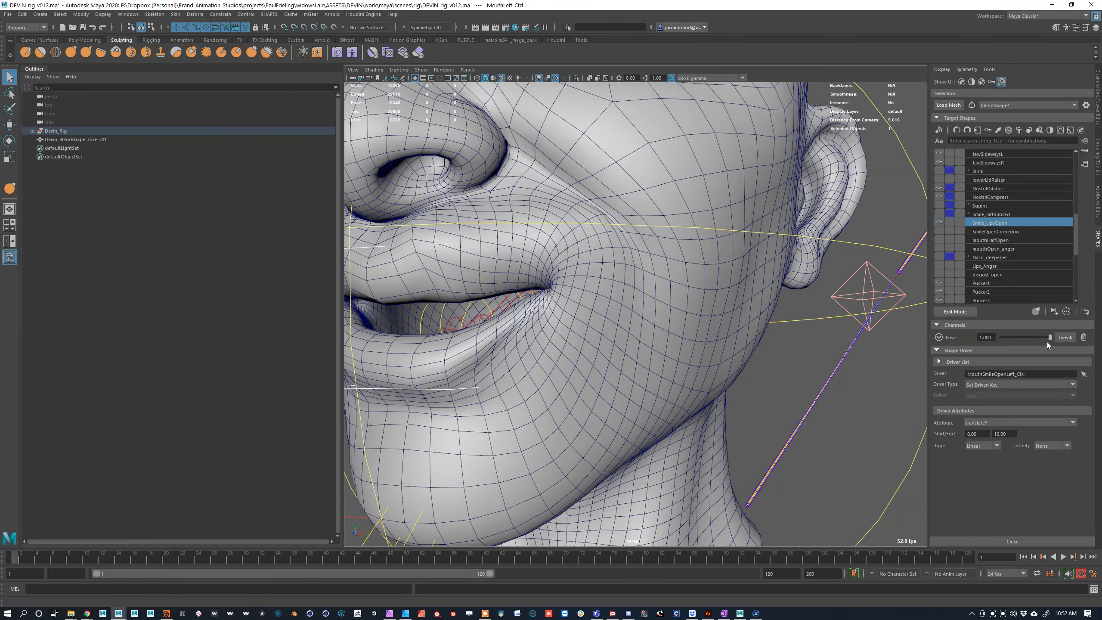
{"action": "left_click_drag", "start_coordinate": [879, 300], "coordinate": [852, 309], "text": "alt"}
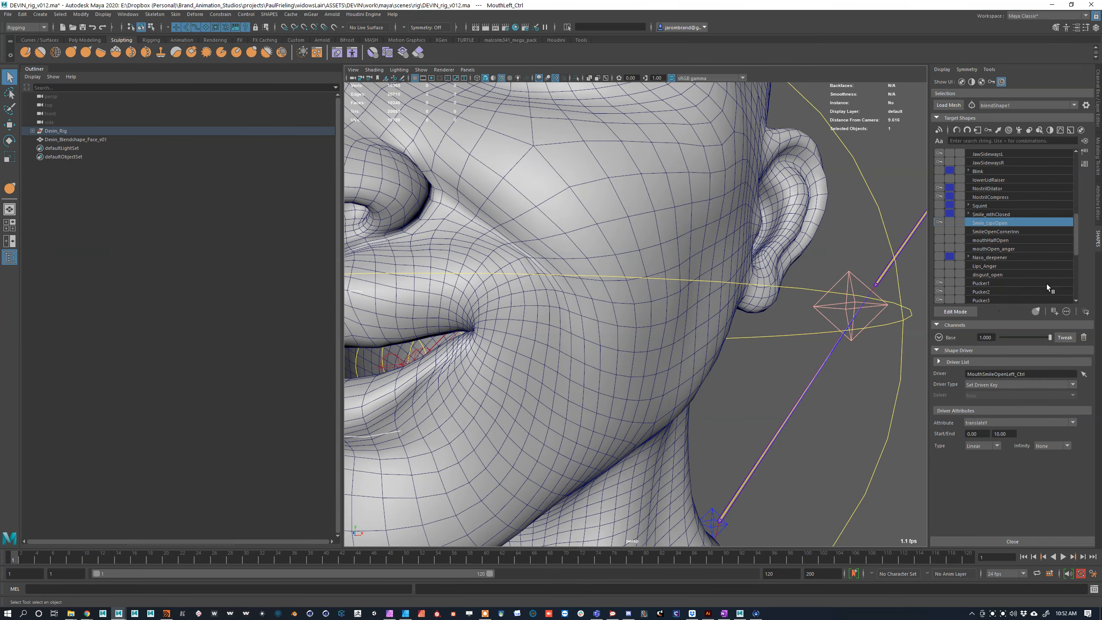
{"action": "scroll", "coordinate": [1003, 265], "scroll_direction": "down", "scroll_amount": 3}
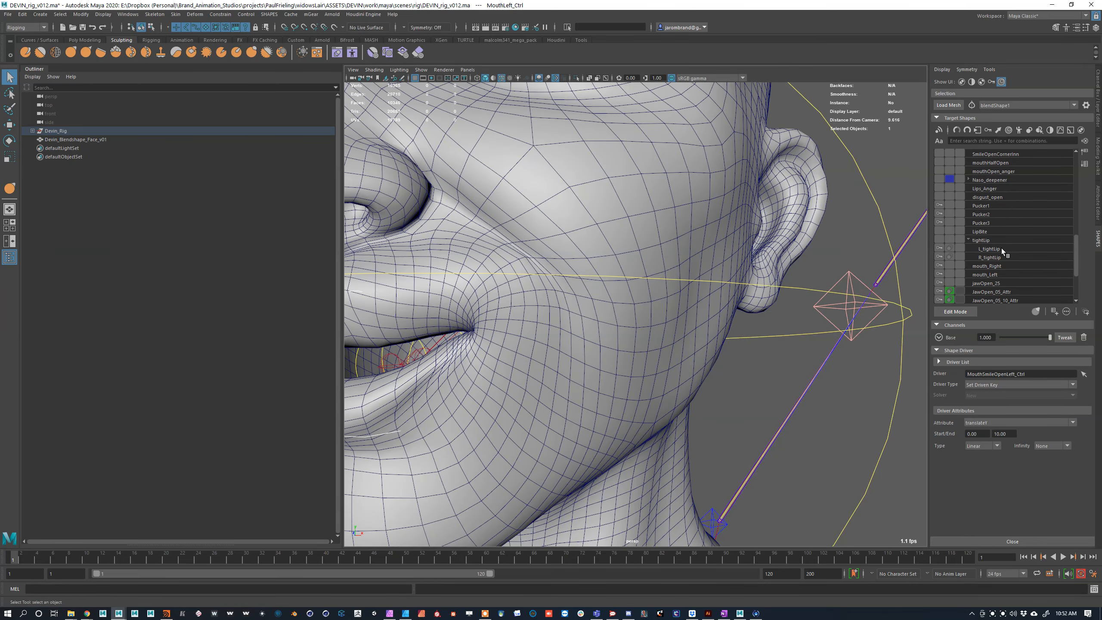
{"action": "scroll", "coordinate": [1006, 231], "scroll_direction": "up", "scroll_amount": 2}
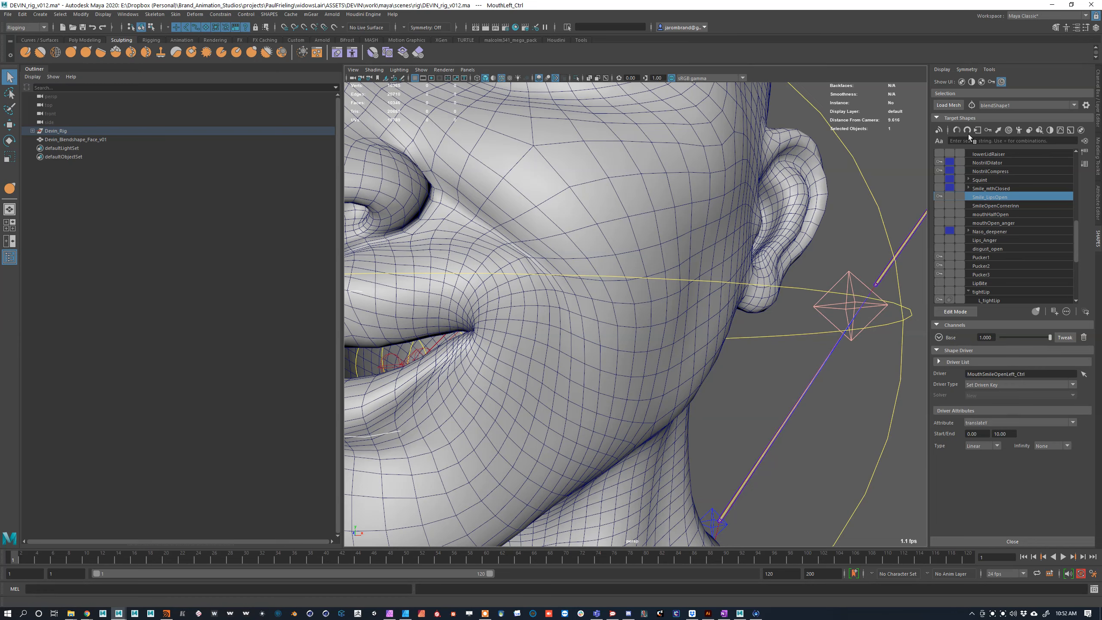
{"action": "left_click", "coordinate": [939, 131]}
{"action": "scroll", "coordinate": [1068, 217], "scroll_direction": "down", "scroll_amount": 1}
{"action": "scroll", "coordinate": [1069, 198], "scroll_direction": "up", "scroll_amount": 1}
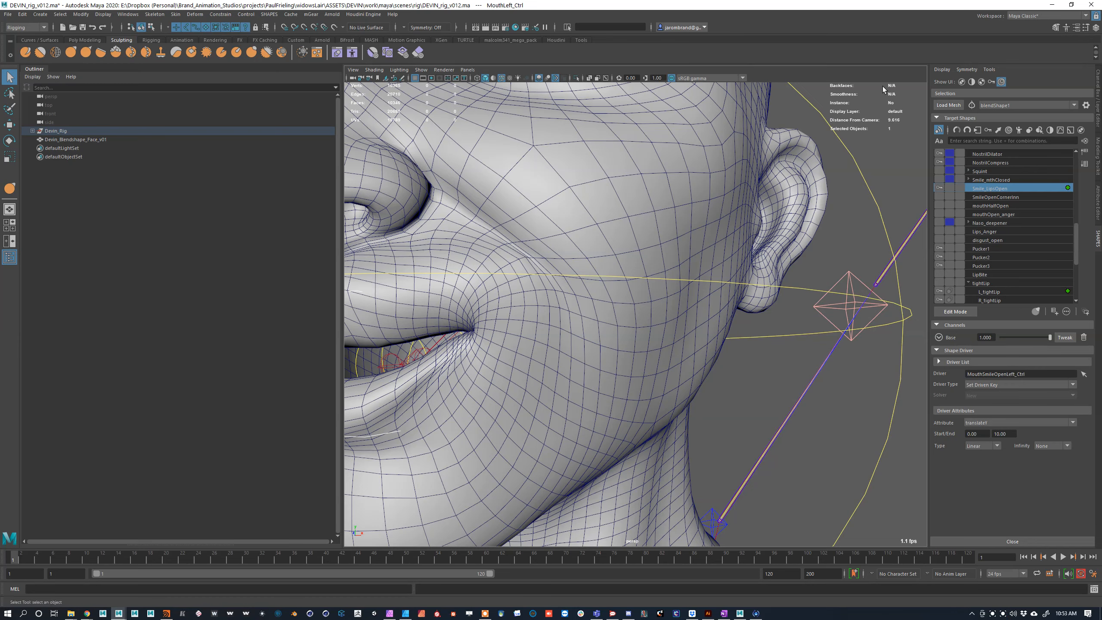
{"action": "left_click", "coordinate": [987, 292]}
{"action": "left_click", "coordinate": [1067, 188]}
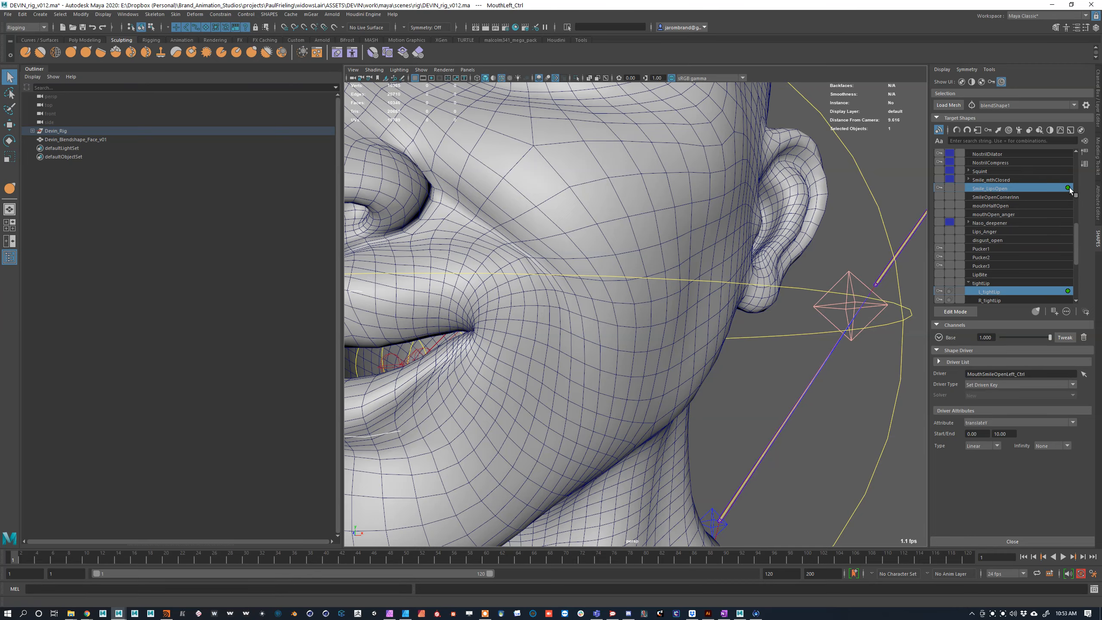
Step: Test the activity indicators by sliding MouthSmileOpenLeft_Ctrl down until Smile_LipsOpen is about 0.51 and back to its full position
{"action": "mouse_move", "coordinate": [817, 332]}
{"action": "right_mouse_down", "text": "alt"}
{"action": "mouse_move", "coordinate": [668, 332]}
{"action": "mouse_move", "coordinate": [800, 331]}
{"action": "right_mouse_up", "text": "alt"}
{"action": "middle_click_drag", "start_coordinate": [807, 331], "coordinate": [773, 330], "text": "alt"}
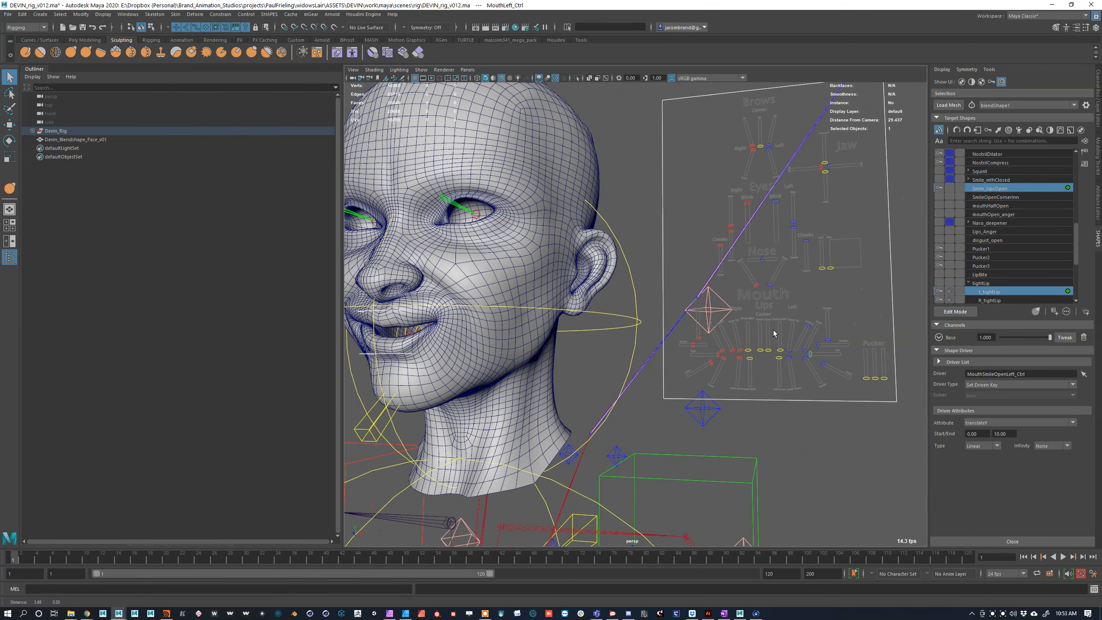
{"action": "left_click", "coordinate": [808, 324]}
{"action": "key", "text": "w"}
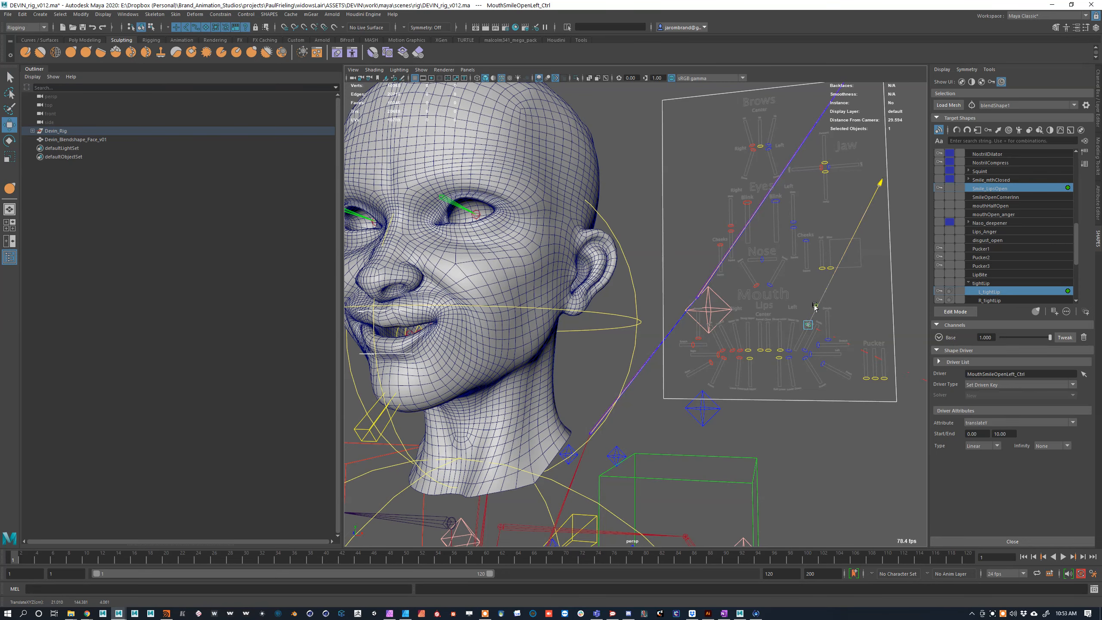
{"action": "left_click_drag", "start_coordinate": [815, 307], "coordinate": [809, 319]}
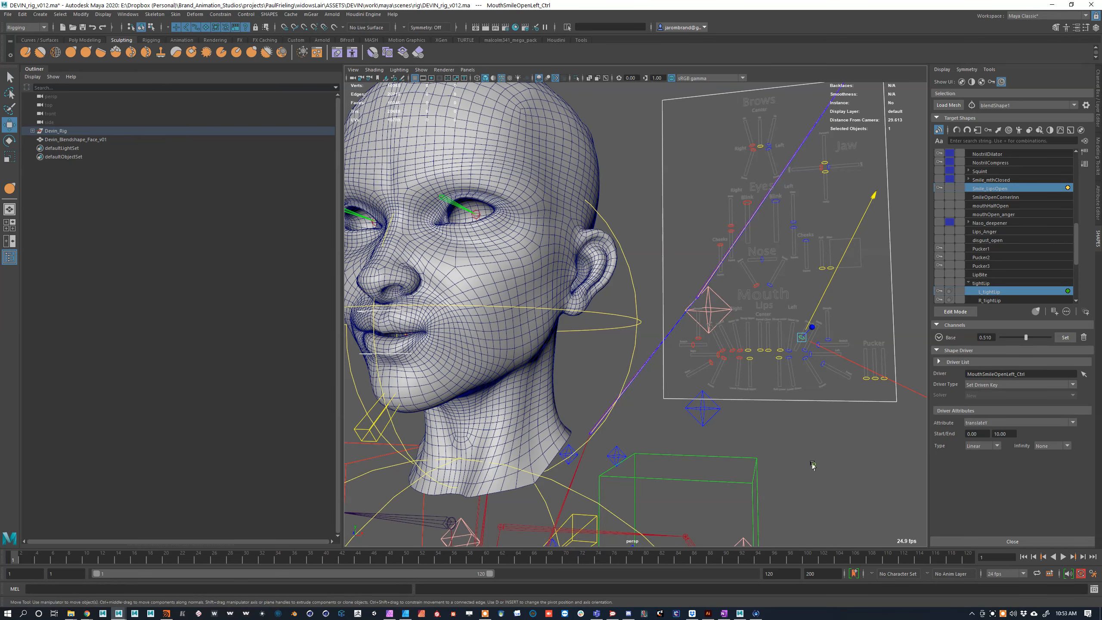
{"action": "left_click", "coordinate": [813, 465]}
{"action": "left_click", "coordinate": [992, 274]}
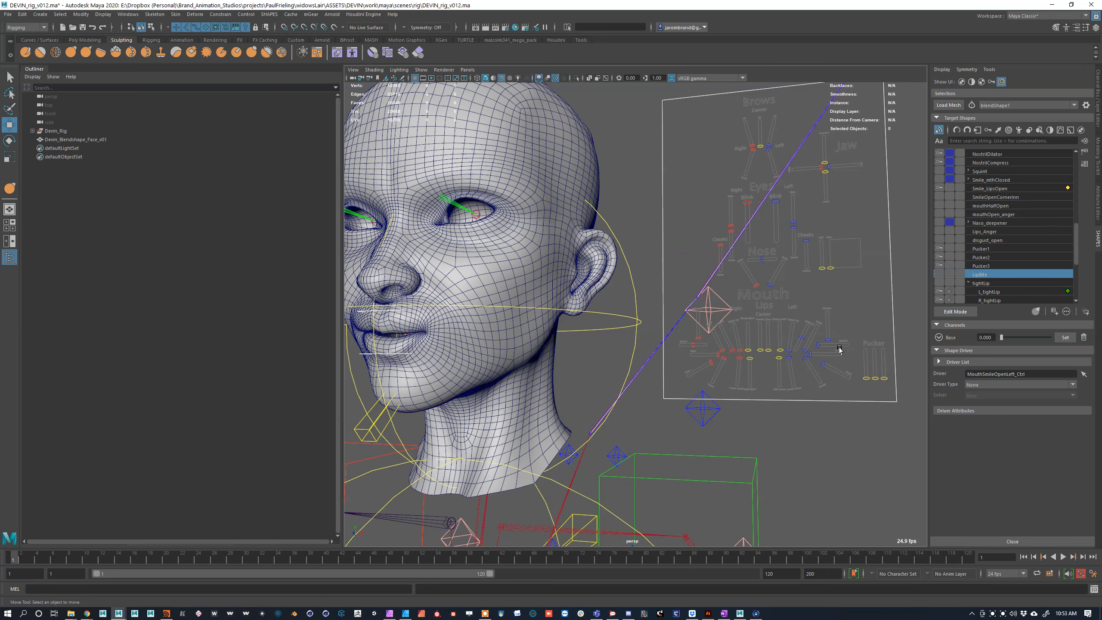
{"action": "scroll", "coordinate": [837, 347], "scroll_direction": "up", "scroll_amount": 5}
{"action": "middle_click_drag", "start_coordinate": [847, 339], "coordinate": [842, 339], "text": "alt"}
{"action": "left_click_drag", "start_coordinate": [849, 340], "coordinate": [913, 290]}
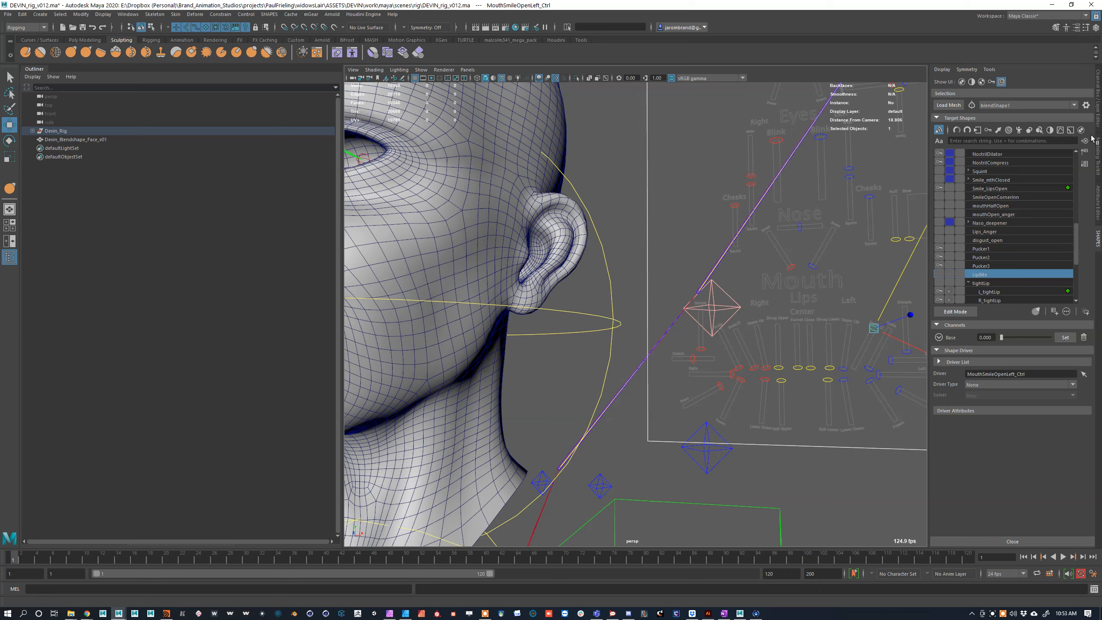
Step: Try the first shape-value filter on the target list, look through the listed shapes and switch the filter off
{"action": "left_click", "coordinate": [959, 131]}
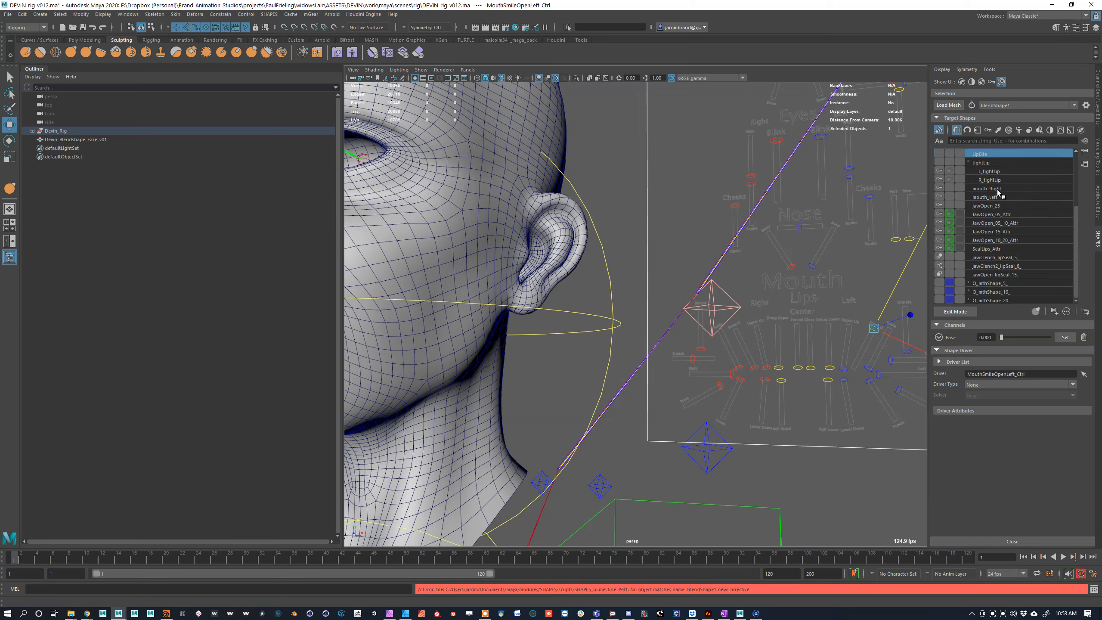
{"action": "scroll", "coordinate": [1023, 190], "scroll_direction": "up", "scroll_amount": 4}
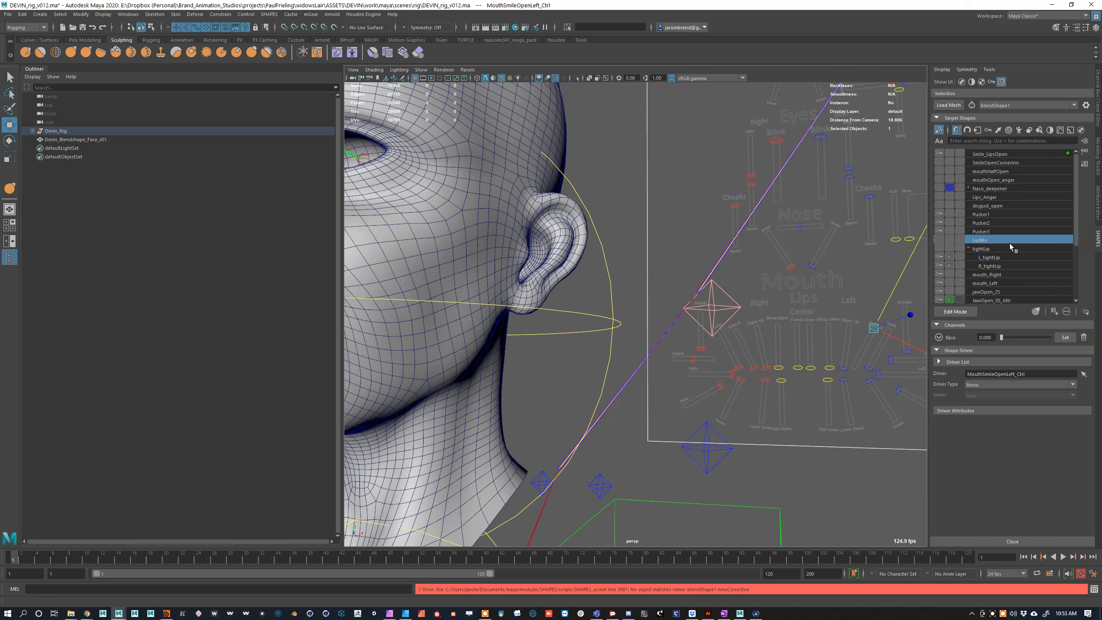
{"action": "scroll", "coordinate": [1011, 248], "scroll_direction": "down", "scroll_amount": 2}
{"action": "scroll", "coordinate": [1011, 248], "scroll_direction": "up", "scroll_amount": 2}
{"action": "scroll", "coordinate": [998, 190], "scroll_direction": "down", "scroll_amount": 1}
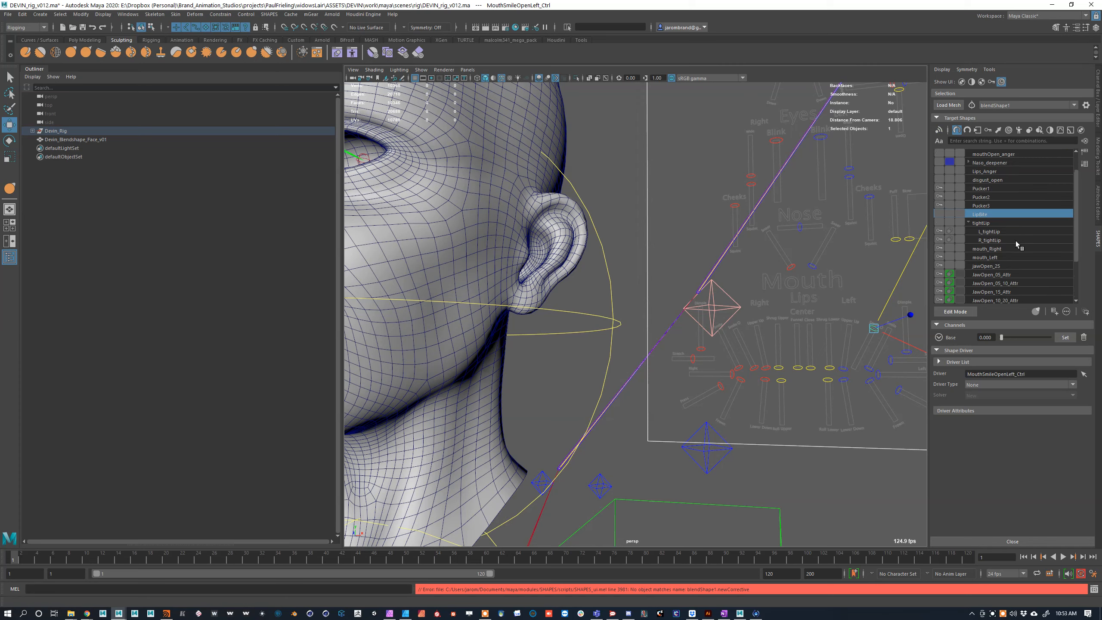
{"action": "scroll", "coordinate": [998, 209], "scroll_direction": "up", "scroll_amount": 2}
{"action": "left_click", "coordinate": [957, 130]}
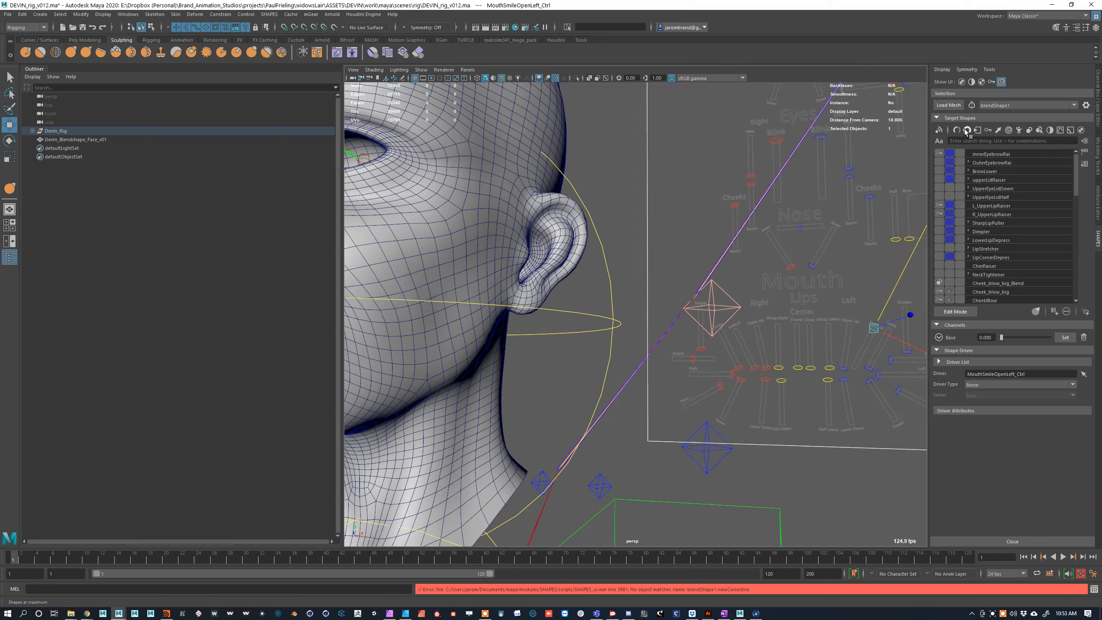
Step: Try filtering the target list by shapes at maximum and by direct connection, and clear both filters
{"action": "left_click", "coordinate": [967, 130]}
{"action": "left_click", "coordinate": [967, 132]}
{"action": "left_click", "coordinate": [978, 131]}
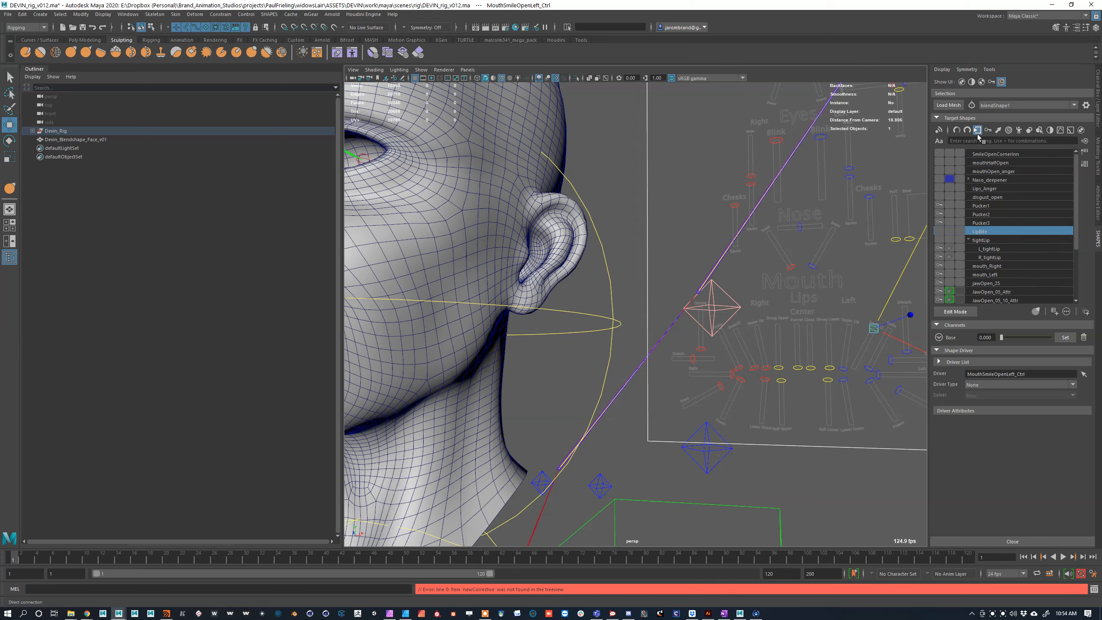
{"action": "scroll", "coordinate": [975, 225], "scroll_direction": "down", "scroll_amount": 2}
{"action": "scroll", "coordinate": [975, 224], "scroll_direction": "down", "scroll_amount": 2}
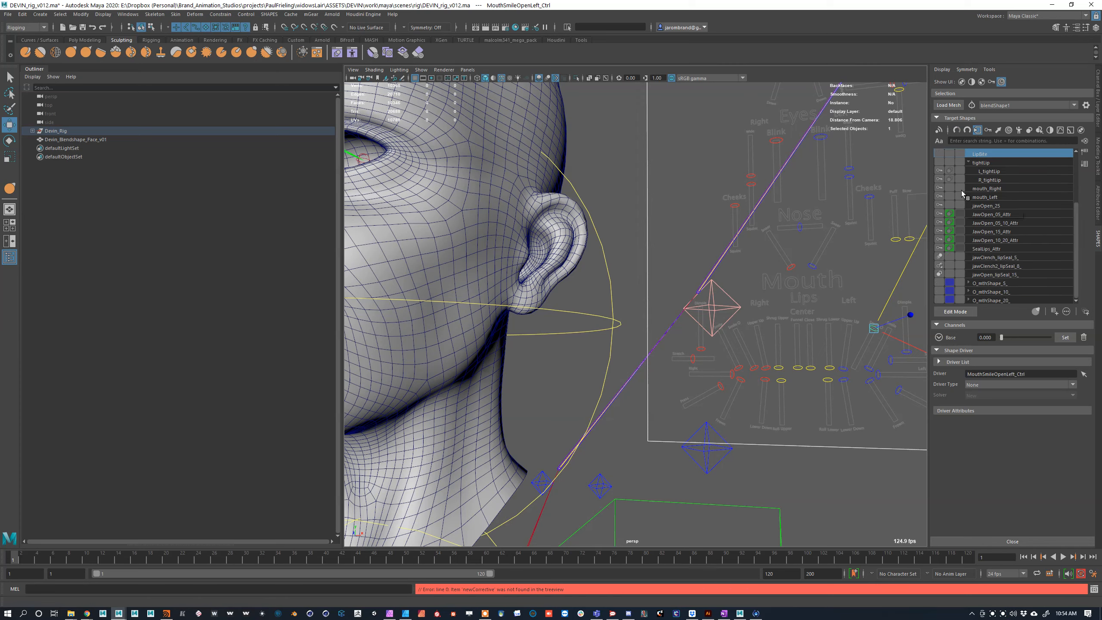
{"action": "scroll", "coordinate": [976, 228], "scroll_direction": "up", "scroll_amount": 1}
{"action": "left_click", "coordinate": [977, 130]}
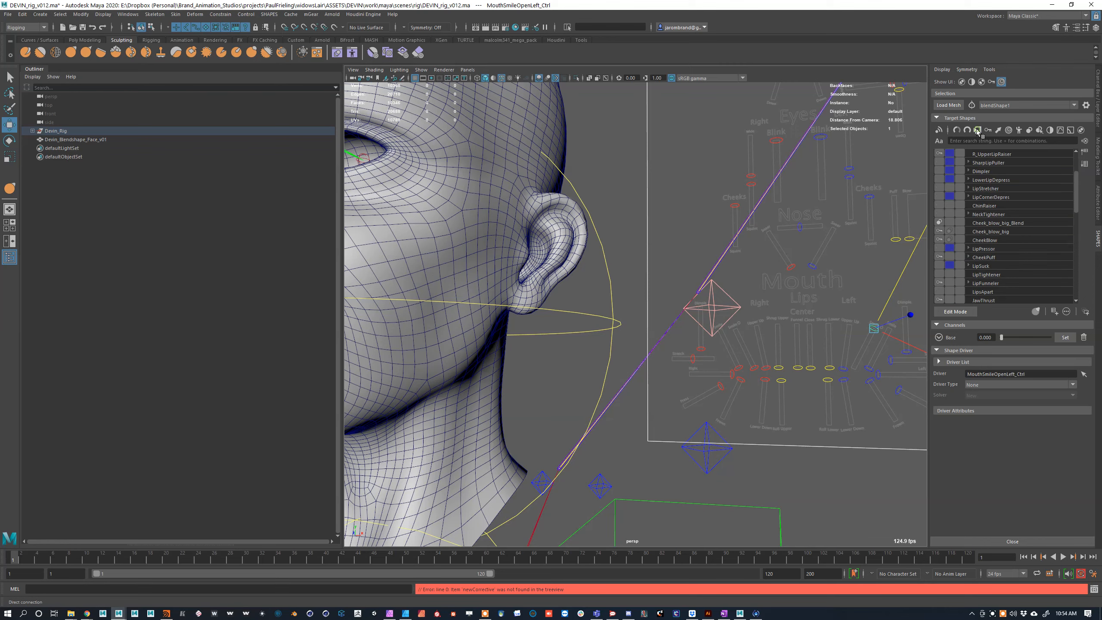
Step: Turn the activity indicators back on and select the active target shapes Smile_LipsOpen and L_tightLip
{"action": "left_click", "coordinate": [939, 130]}
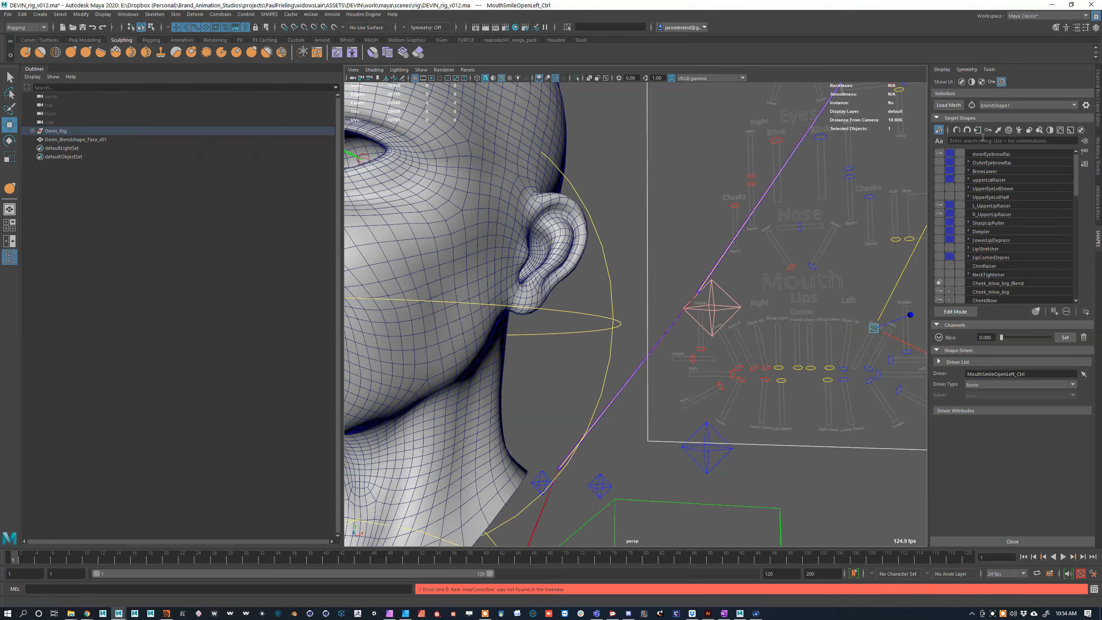
{"action": "scroll", "coordinate": [1009, 265], "scroll_direction": "down", "scroll_amount": 10}
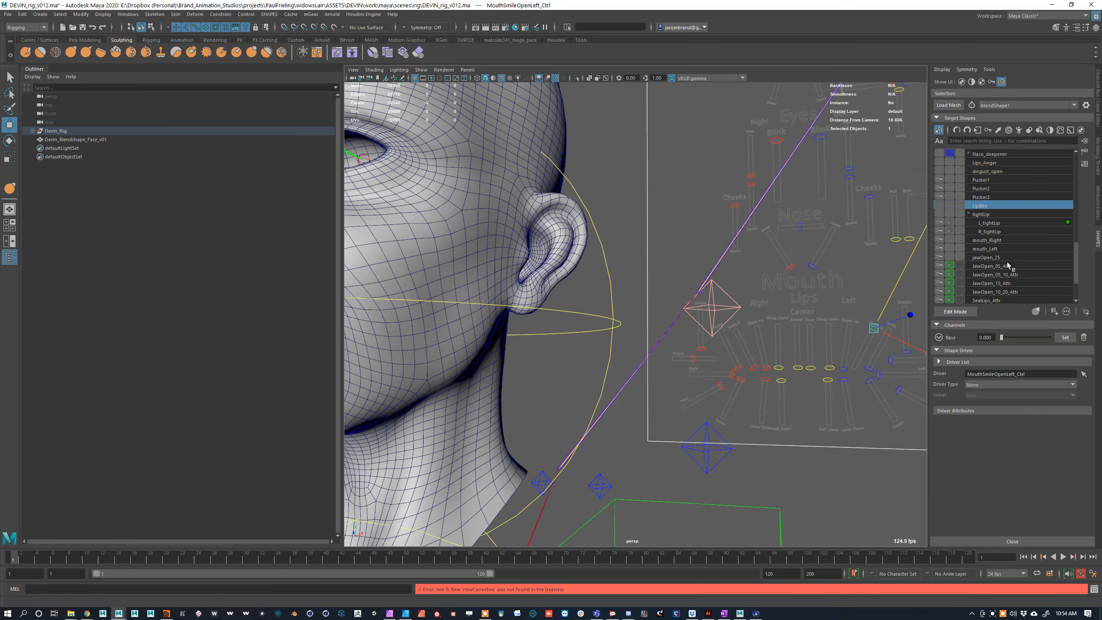
{"action": "scroll", "coordinate": [1009, 260], "scroll_direction": "up", "scroll_amount": 2}
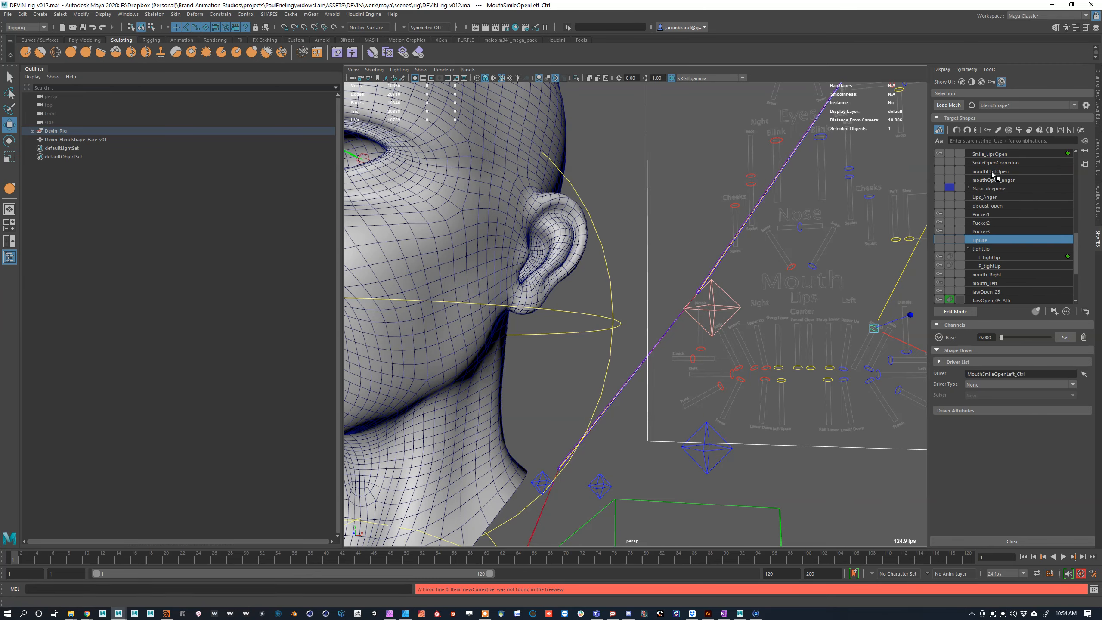
{"action": "right_click_drag", "start_coordinate": [777, 269], "coordinate": [683, 279], "text": "alt"}
{"action": "middle_click_drag", "start_coordinate": [684, 278], "coordinate": [714, 264], "text": "alt"}
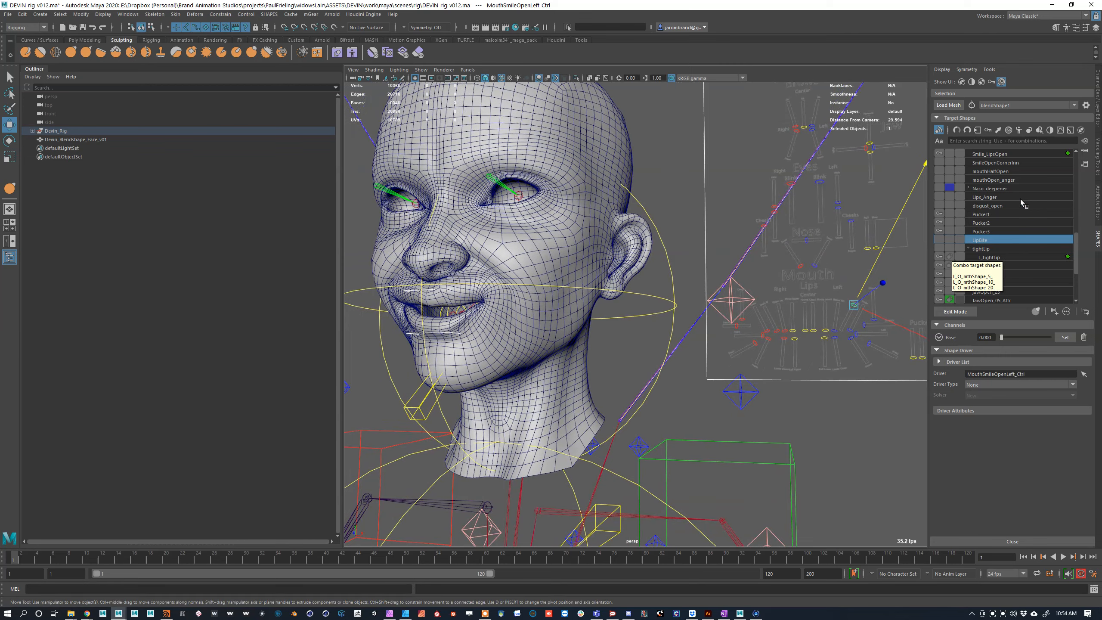
{"action": "left_click", "coordinate": [991, 156]}
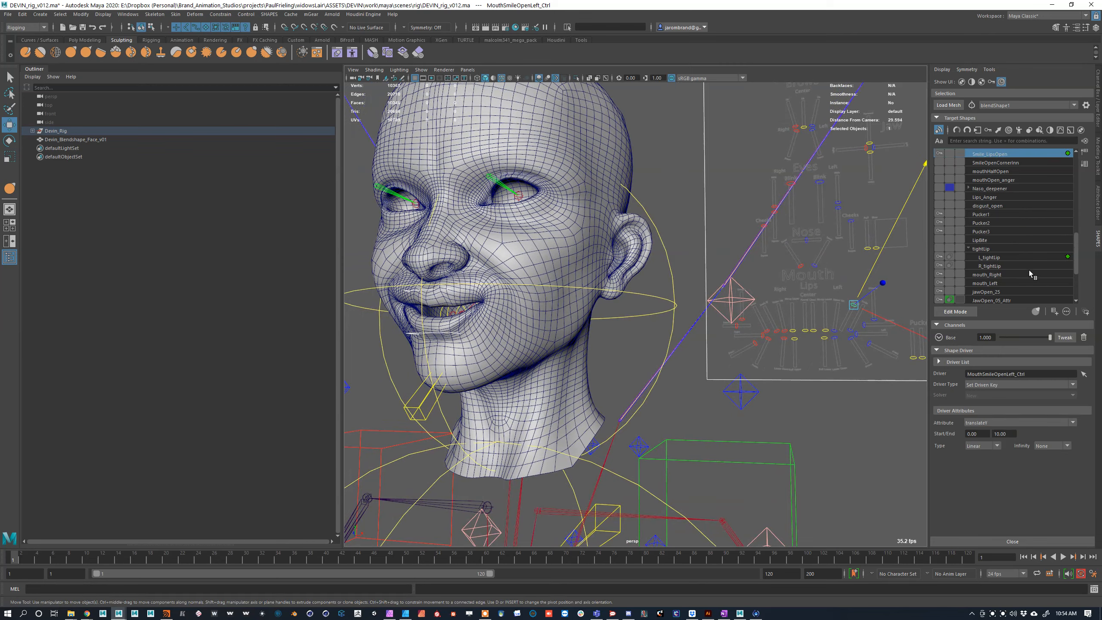
{"action": "left_click", "coordinate": [998, 257]}
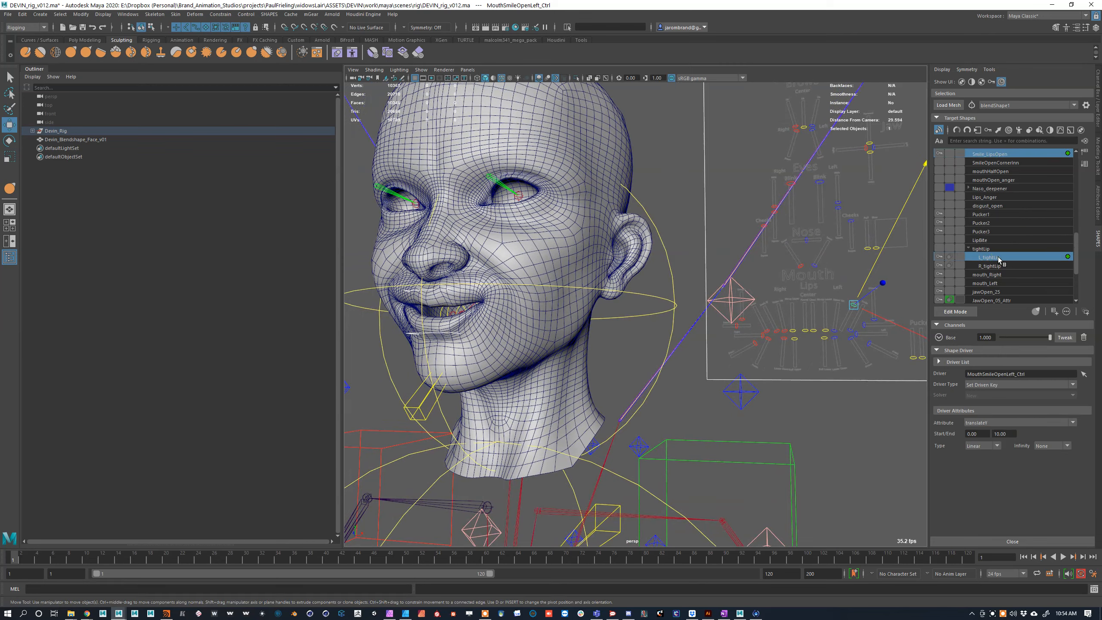
Step: Create a combo that drives SmileOpenCornerInn from the Smile_LipsOpen and L_tightLip targets
{"action": "left_click", "coordinate": [989, 164], "text": "ctrl"}
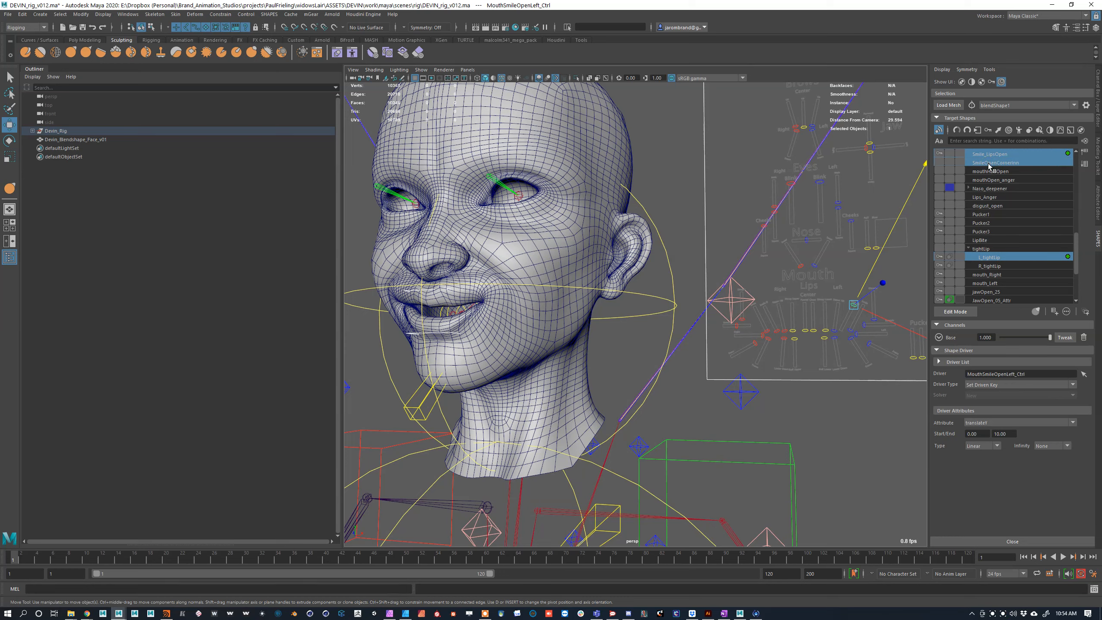
{"action": "left_click", "coordinate": [950, 162]}
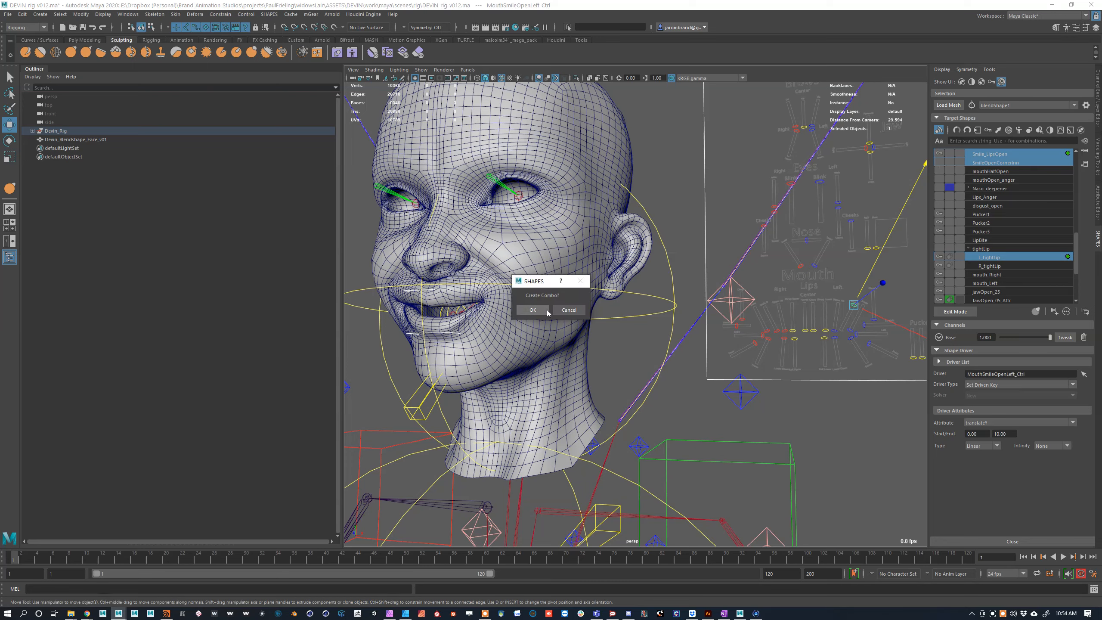
{"action": "left_click", "coordinate": [541, 310]}
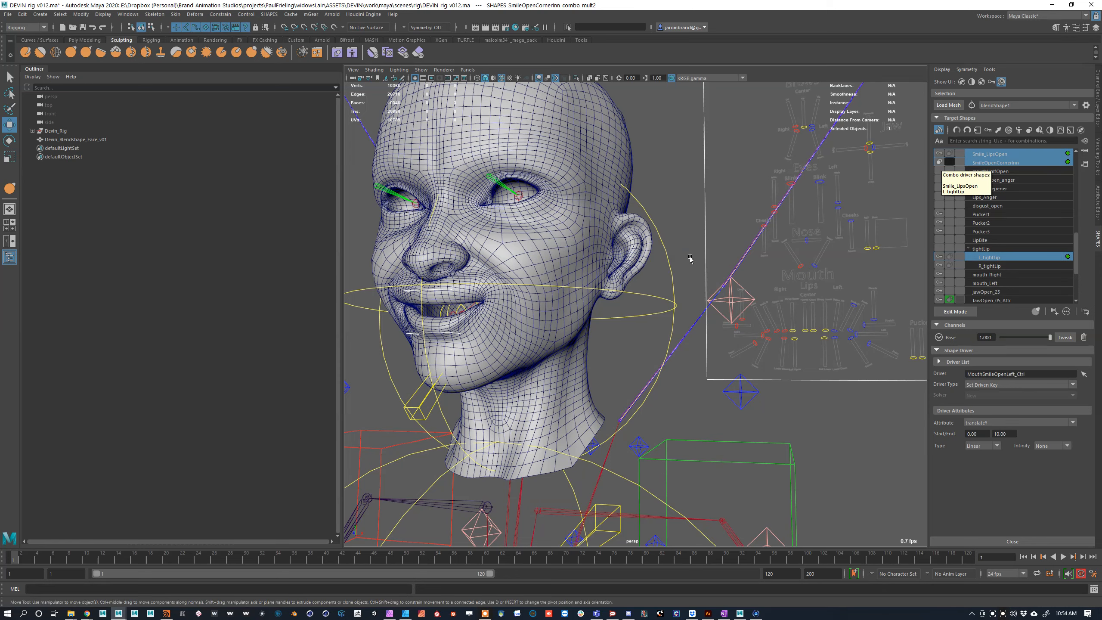
Step: Test the combo by sliding MouthSmileOpenLeft_Ctrl down to zero and back to full, and select the L_tightLip target to see its driver
{"action": "left_click", "coordinate": [851, 305]}
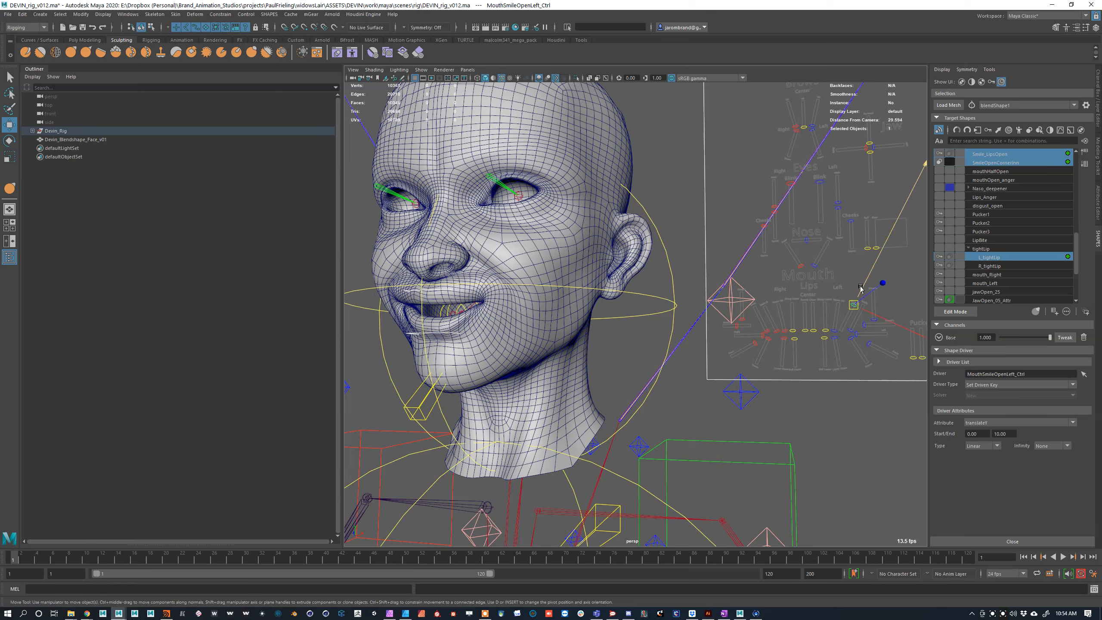
{"action": "mouse_move", "coordinate": [851, 305]}
{"action": "left_mouse_down"}
{"action": "mouse_move", "coordinate": [836, 308]}
{"action": "mouse_move", "coordinate": [870, 269]}
{"action": "mouse_move", "coordinate": [849, 299]}
{"action": "left_mouse_up"}
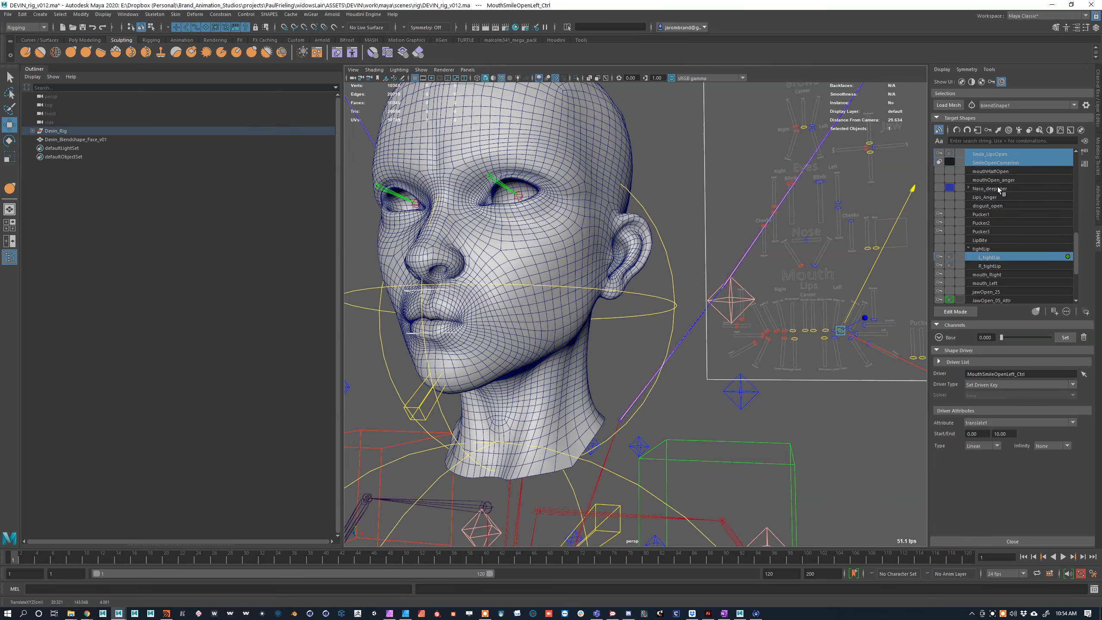
{"action": "left_click", "coordinate": [1004, 164]}
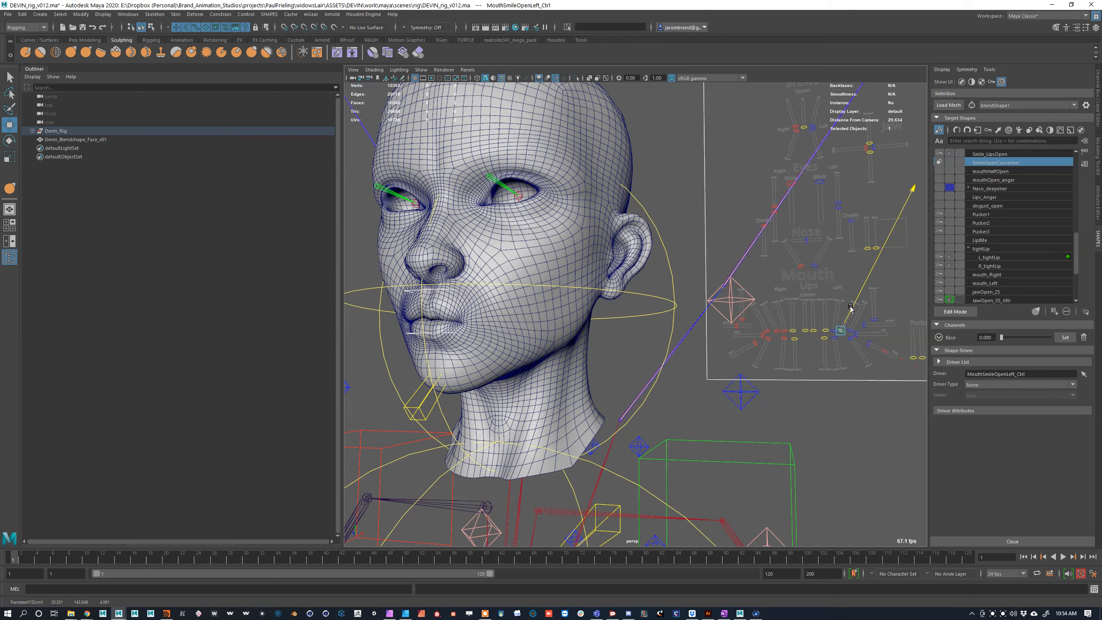
{"action": "left_click_drag", "start_coordinate": [842, 329], "coordinate": [875, 267]}
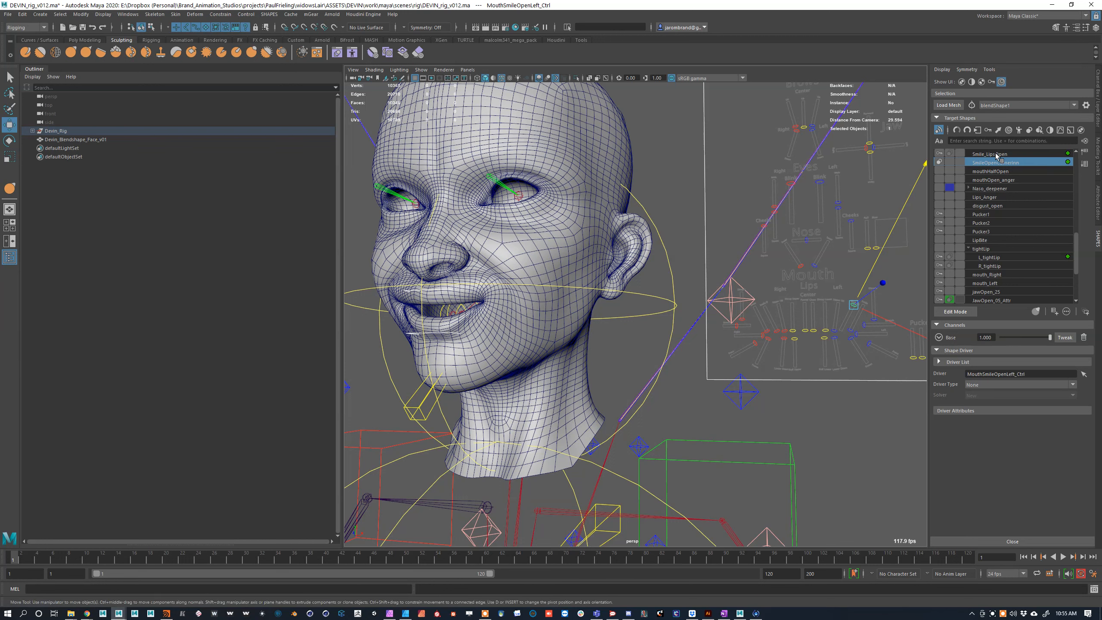
{"action": "left_click", "coordinate": [1008, 259]}
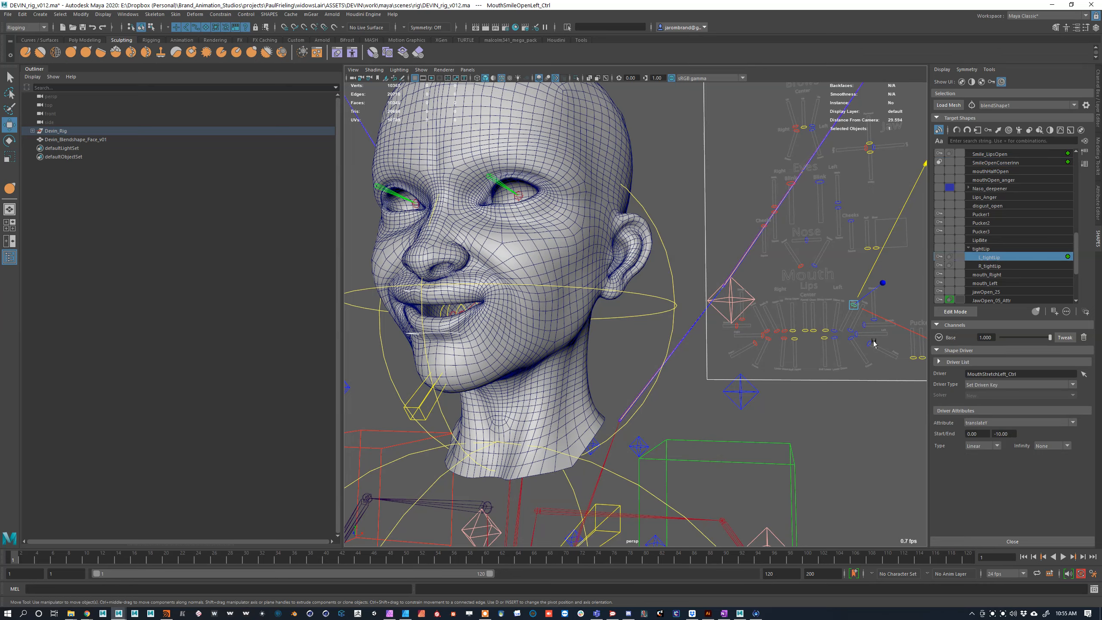
{"action": "left_click", "coordinate": [859, 334]}
{"action": "mouse_move", "coordinate": [875, 334]}
{"action": "left_mouse_down"}
{"action": "mouse_move", "coordinate": [896, 333]}
{"action": "mouse_move", "coordinate": [876, 334]}
{"action": "left_mouse_up"}
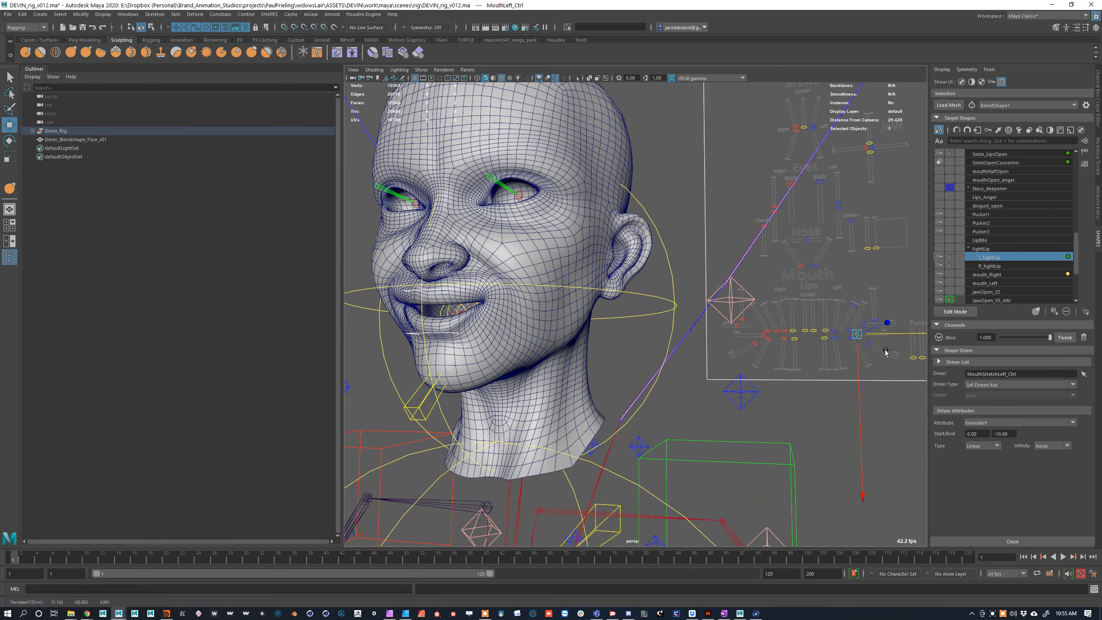
{"action": "key", "text": "ctrl+z"}
Step: Slide MouthStretchLeft_Ctrl along its track until L_tightLip is about 0.158
{"action": "scroll", "coordinate": [885, 353], "scroll_direction": "up", "scroll_amount": 5}
{"action": "middle_click_drag", "start_coordinate": [885, 353], "coordinate": [765, 350], "text": "alt"}
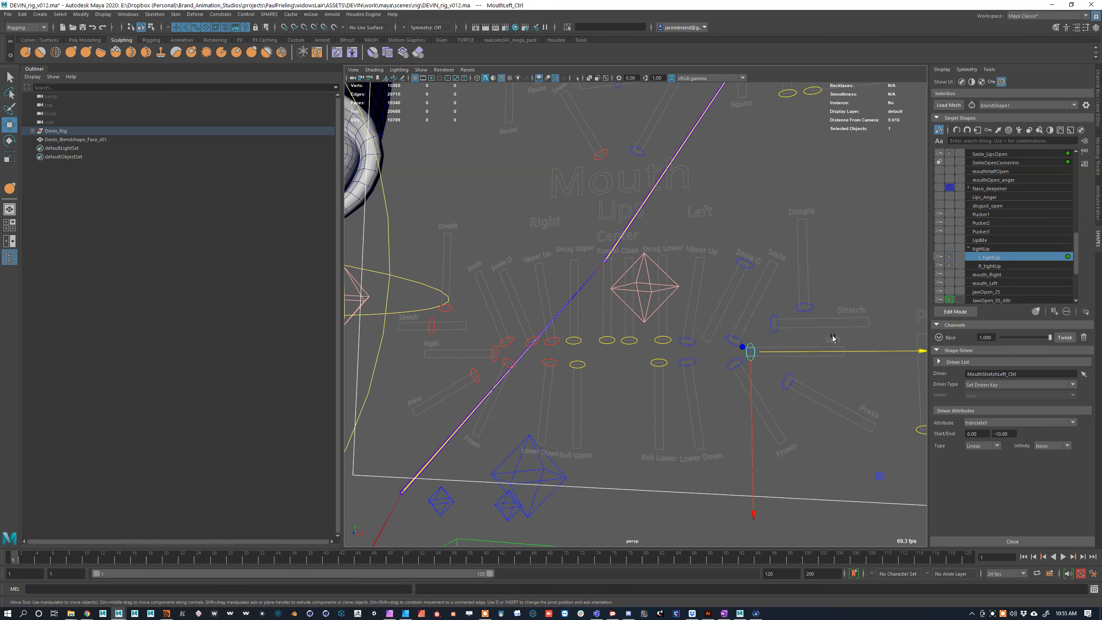
{"action": "left_click", "coordinate": [772, 326]}
{"action": "scroll", "coordinate": [764, 332], "scroll_direction": "down", "scroll_amount": 5}
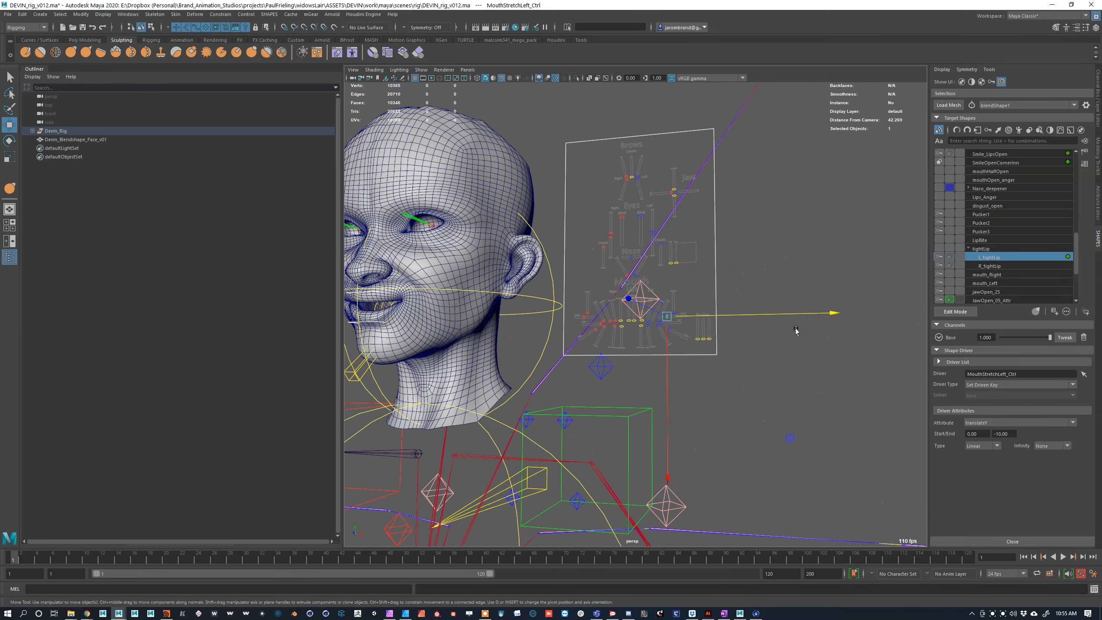
{"action": "left_click_drag", "start_coordinate": [757, 319], "coordinate": [768, 320]}
{"action": "middle_click_drag", "start_coordinate": [760, 337], "coordinate": [843, 355], "text": "alt"}
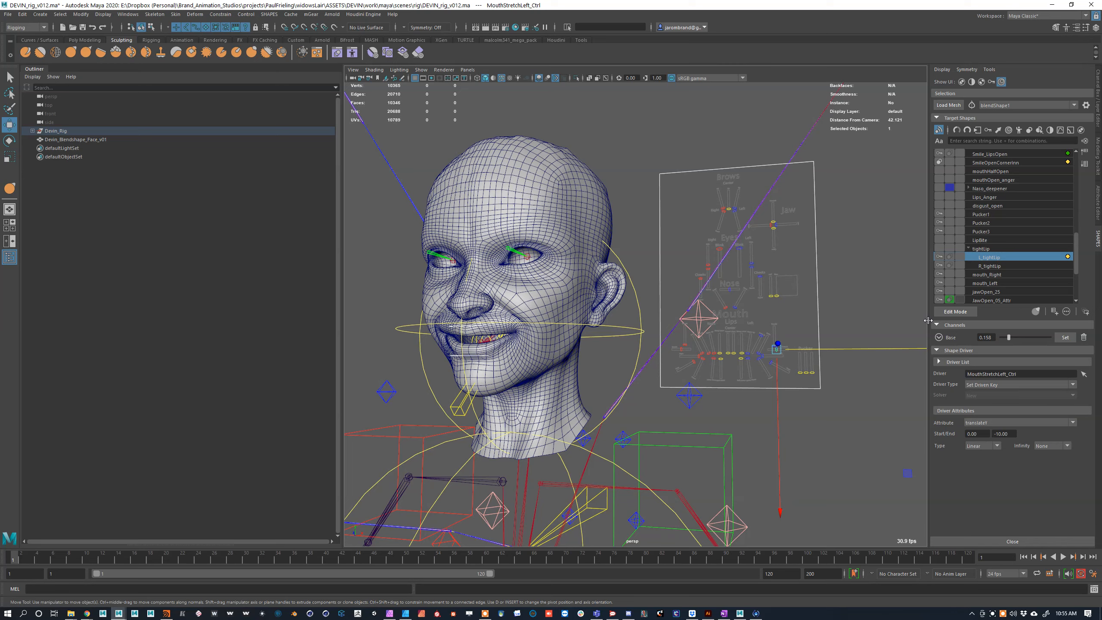
Step: Check the combo's driver targets Smile_LipsOpen and L_tightLip, and select the driven SmileOpenCornerInn target
{"action": "left_click", "coordinate": [995, 154]}
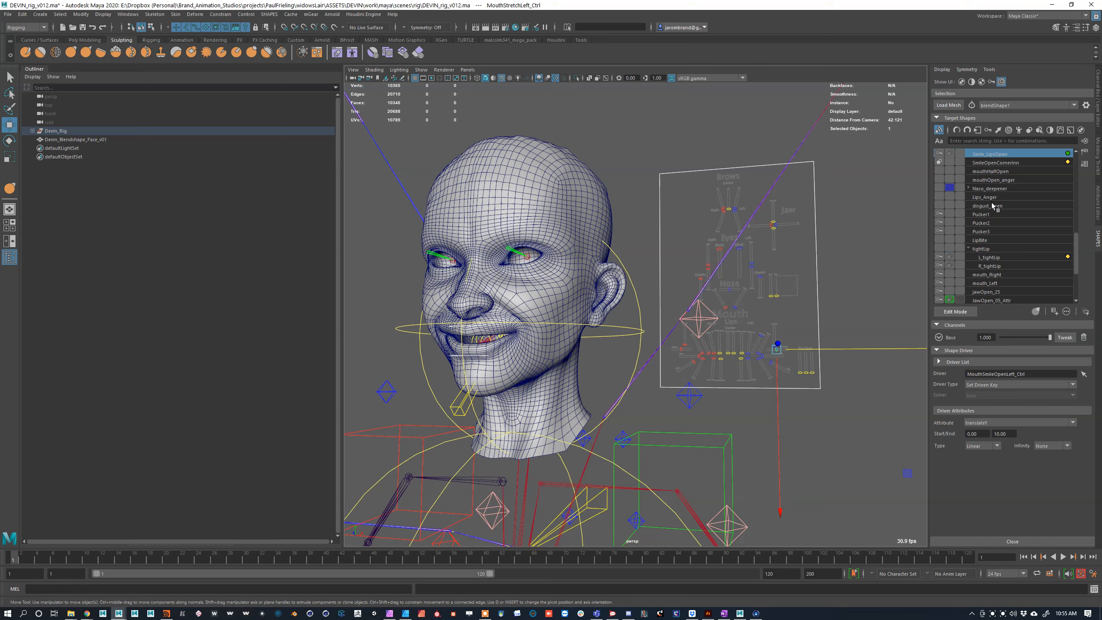
{"action": "left_click", "coordinate": [989, 257], "text": "ctrl"}
{"action": "left_click", "coordinate": [993, 162]}
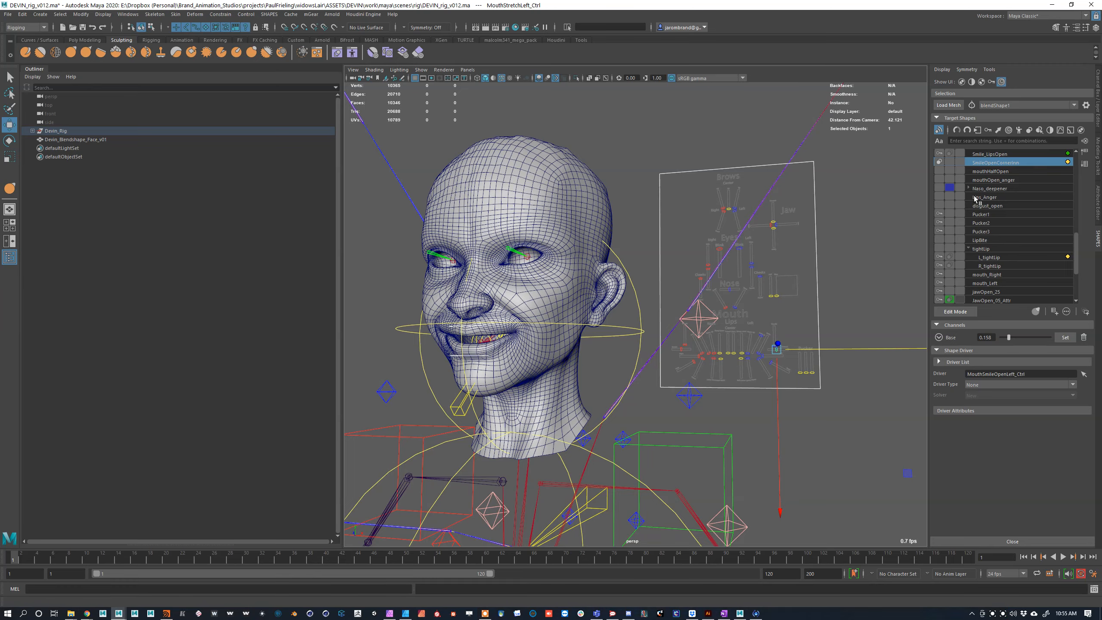
{"action": "left_click_drag", "start_coordinate": [777, 418], "coordinate": [790, 406], "text": "alt"}
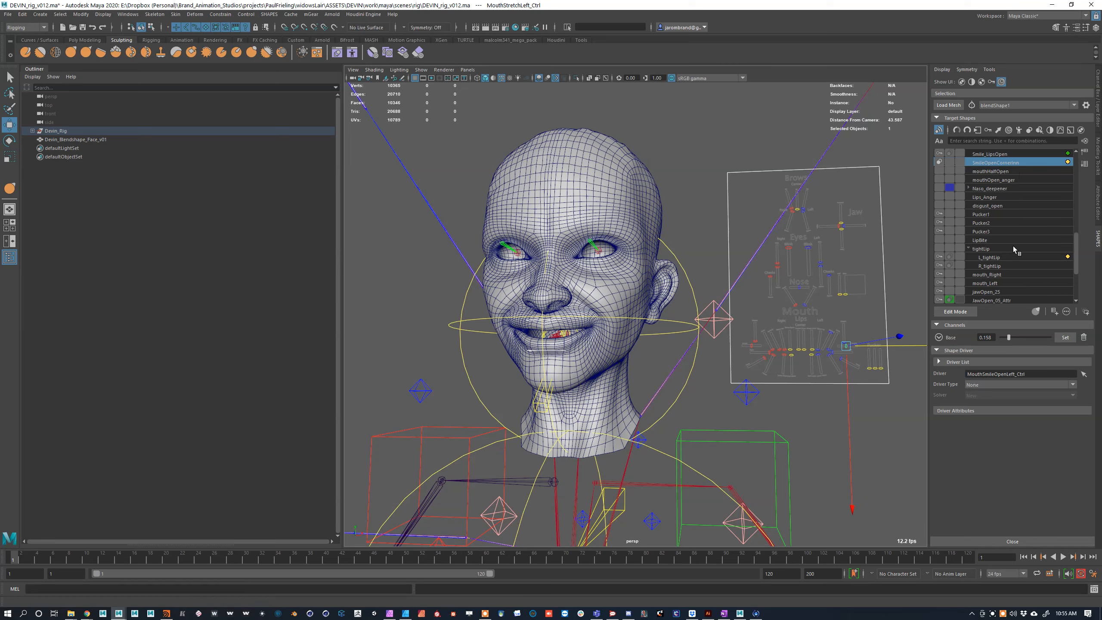
Step: Open the SmileOpenCornerInn combo for editing, try removing L_tightLip from its drivers, and cancel the edit
{"action": "left_click", "coordinate": [941, 164]}
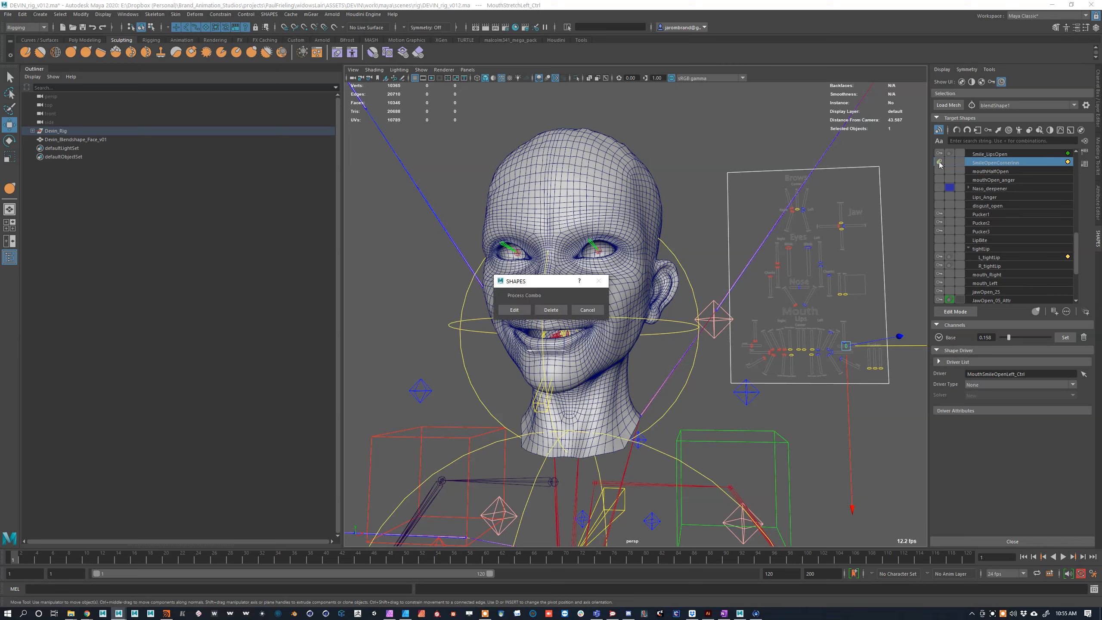
{"action": "left_click", "coordinate": [515, 308]}
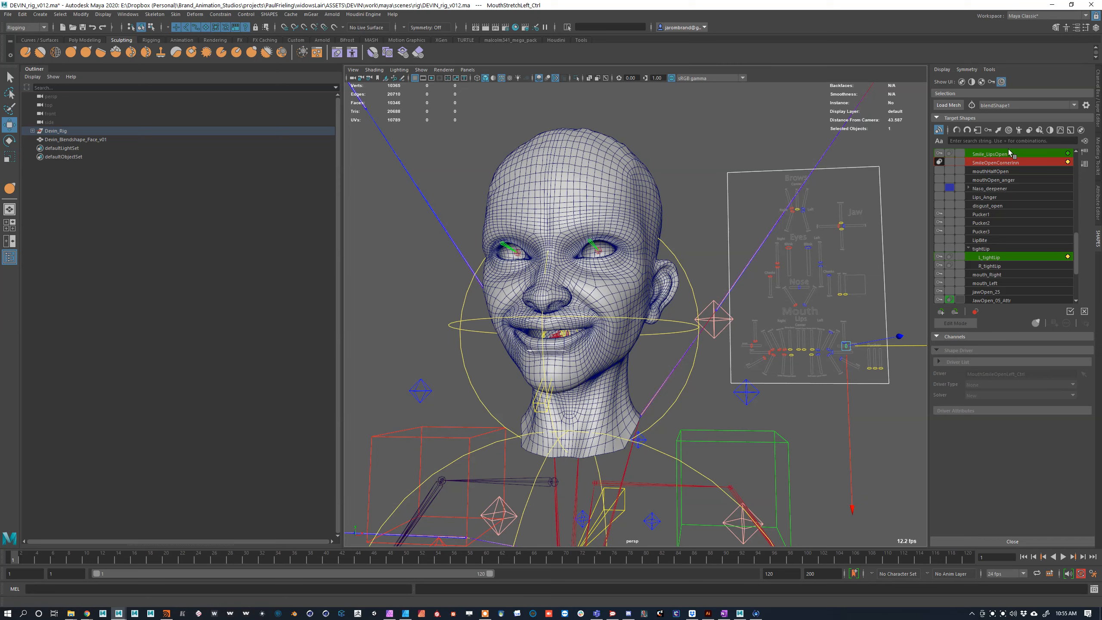
{"action": "left_click", "coordinate": [1005, 258]}
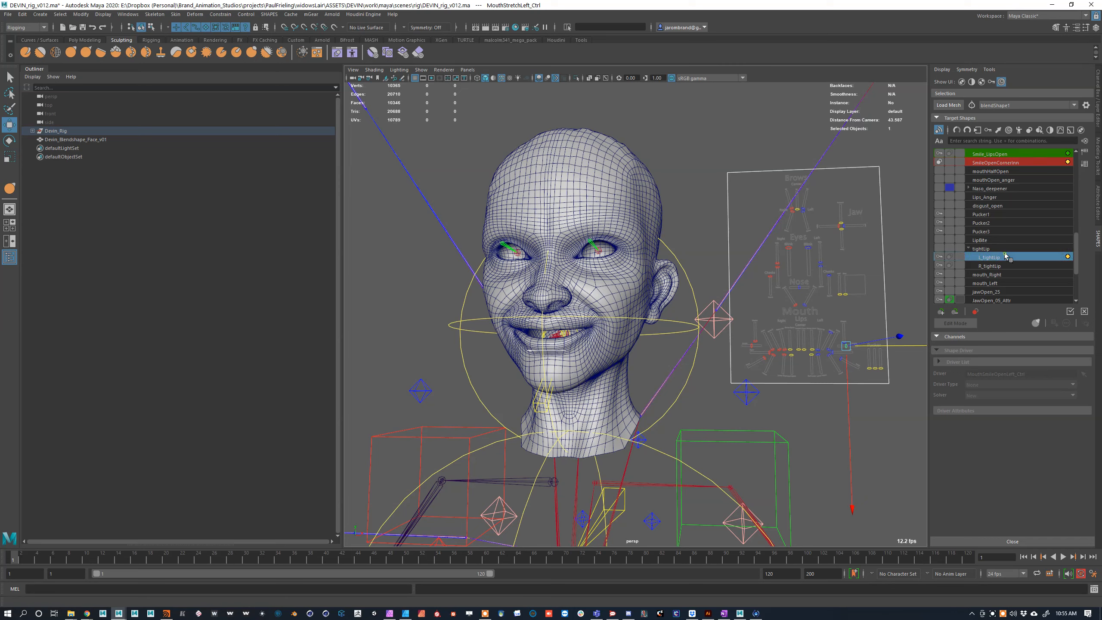
{"action": "left_click", "coordinate": [1014, 164]}
{"action": "left_click", "coordinate": [996, 258]}
{"action": "left_click", "coordinate": [955, 312]}
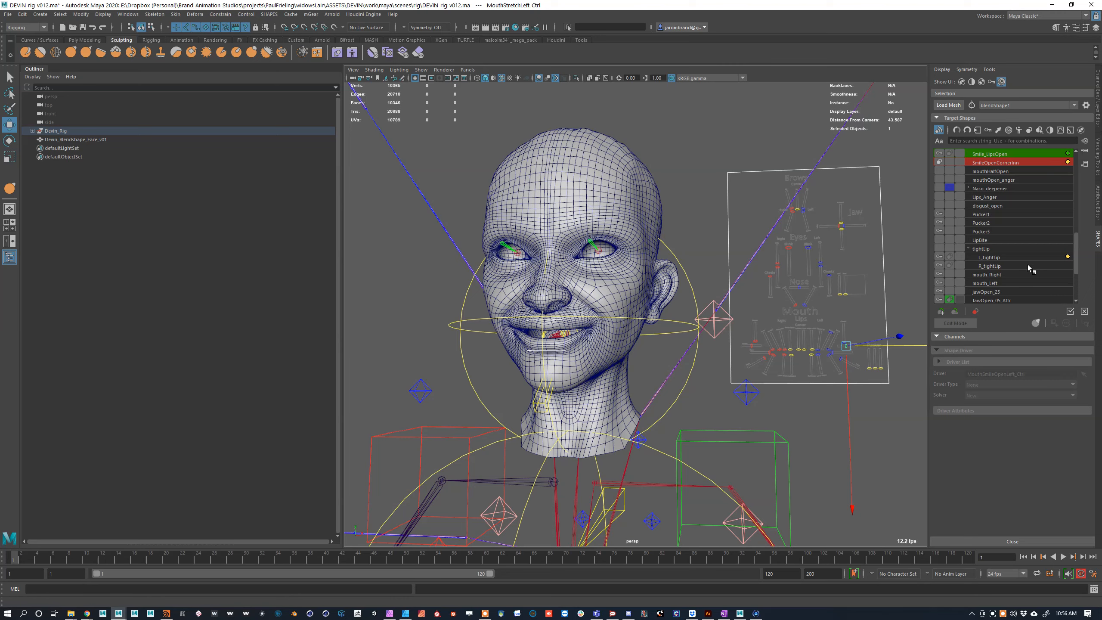
{"action": "left_click", "coordinate": [1085, 310]}
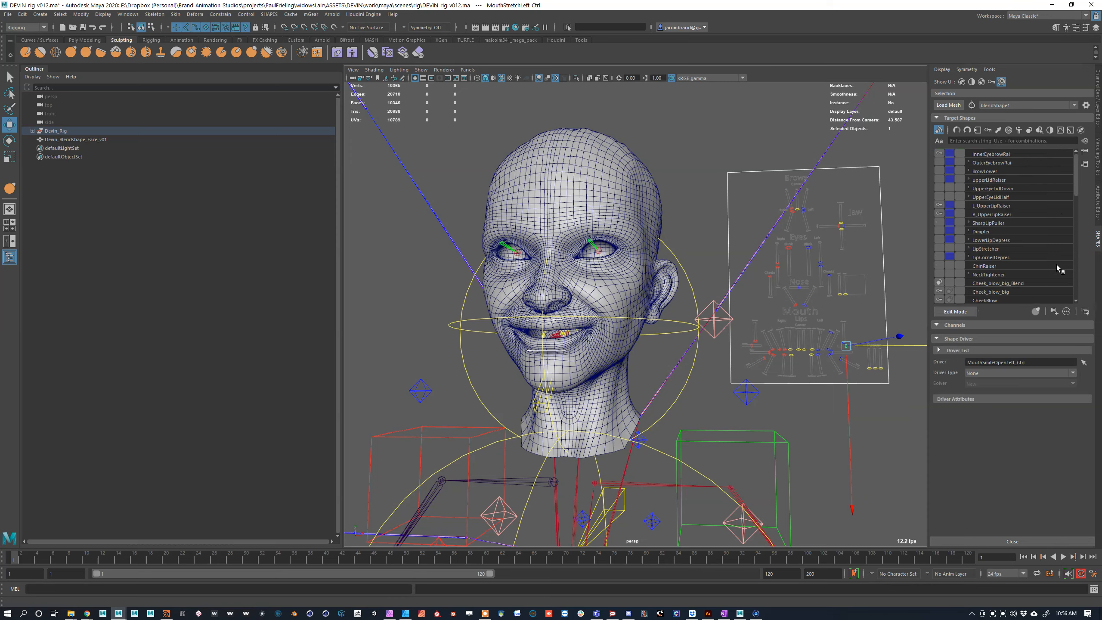
Step: Add a shape helper attribute to the target list and select it
{"action": "scroll", "coordinate": [1013, 259], "scroll_direction": "down", "scroll_amount": 10}
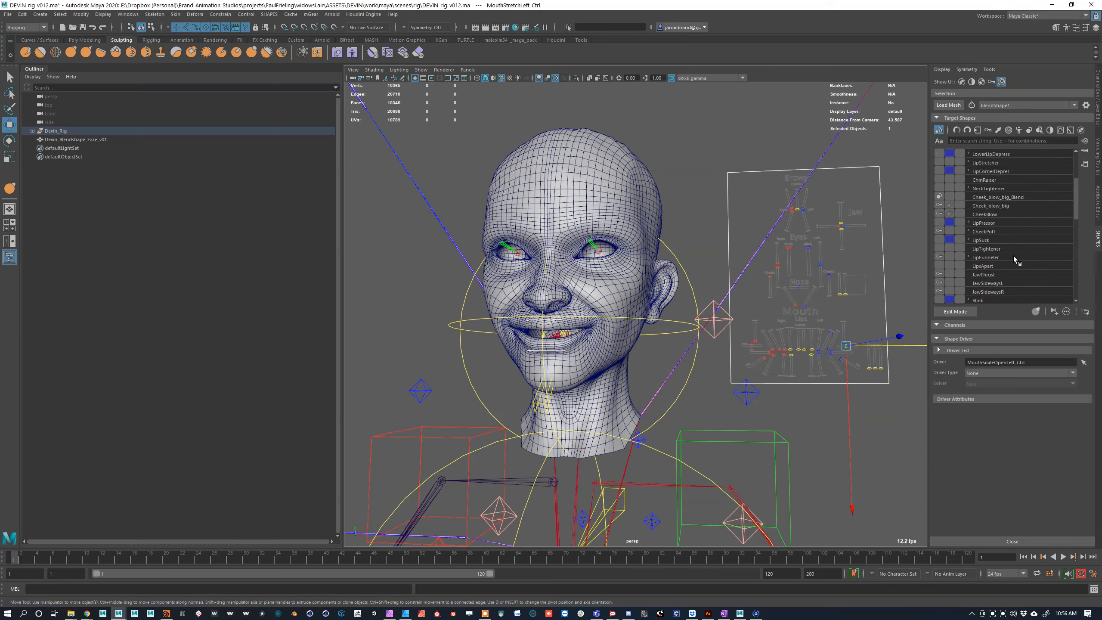
{"action": "scroll", "coordinate": [1014, 260], "scroll_direction": "down", "scroll_amount": 2}
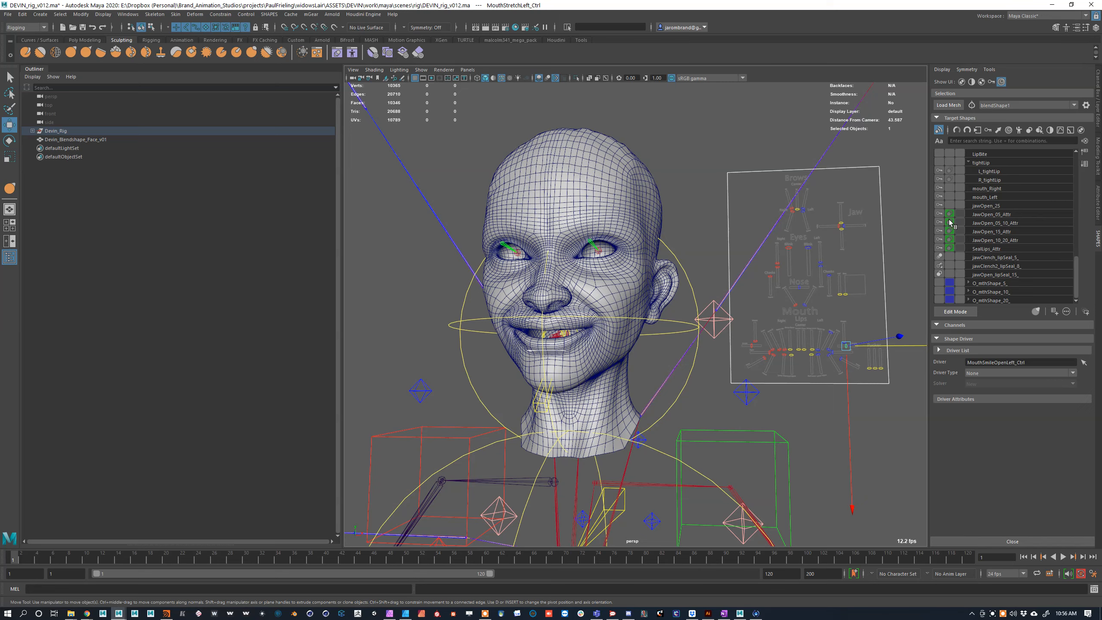
{"action": "right_click", "coordinate": [1054, 311]}
{"action": "right_click", "coordinate": [1066, 312]}
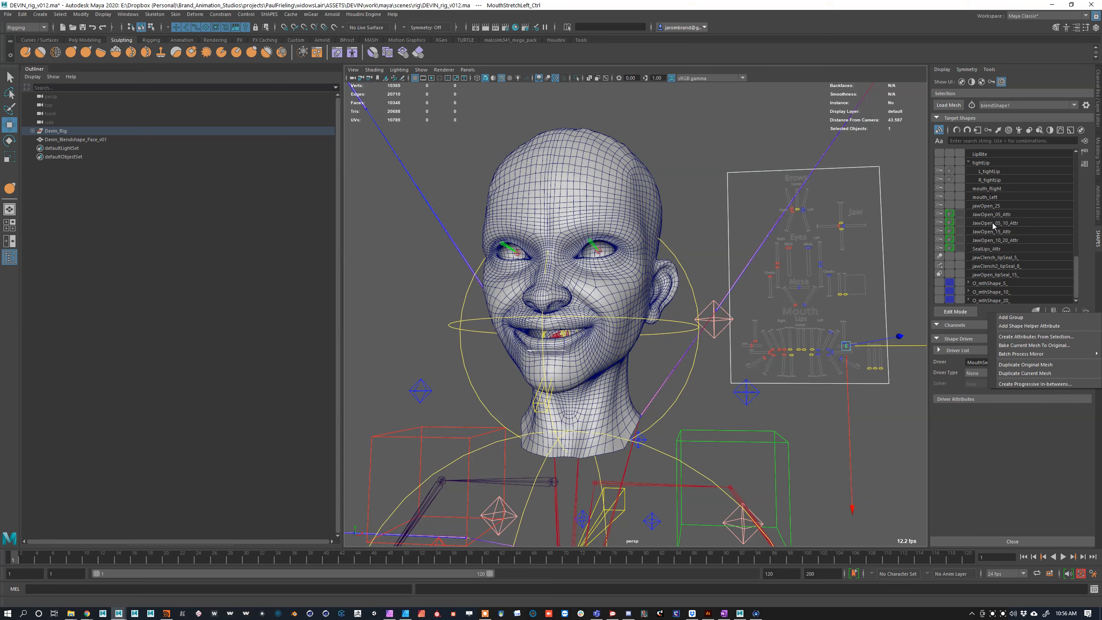
{"action": "left_click", "coordinate": [1033, 326]}
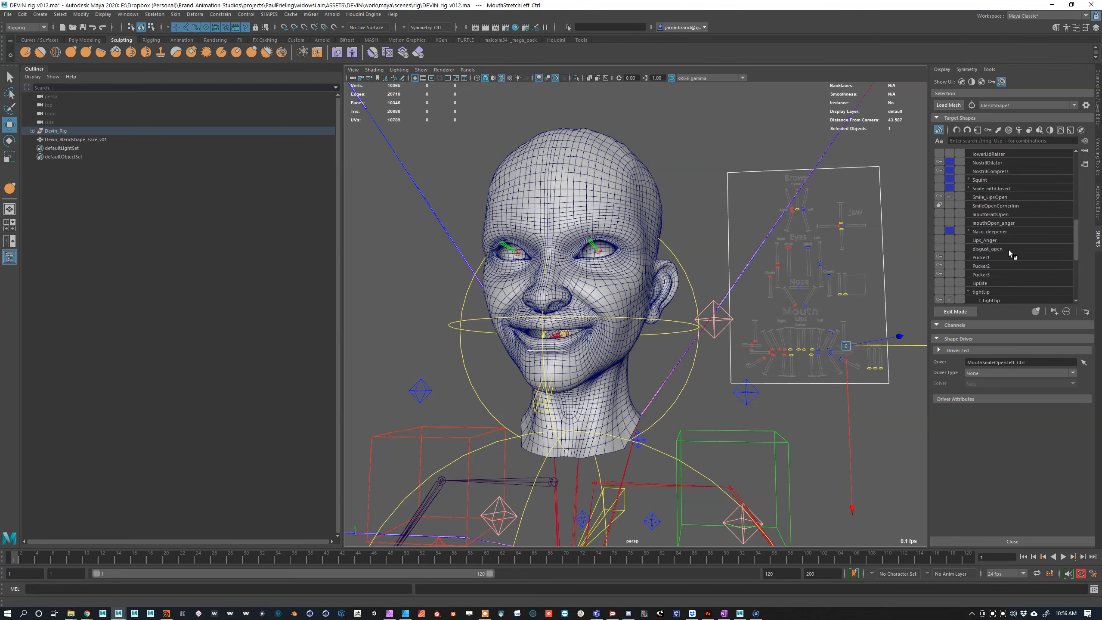
{"action": "left_click", "coordinate": [979, 301]}
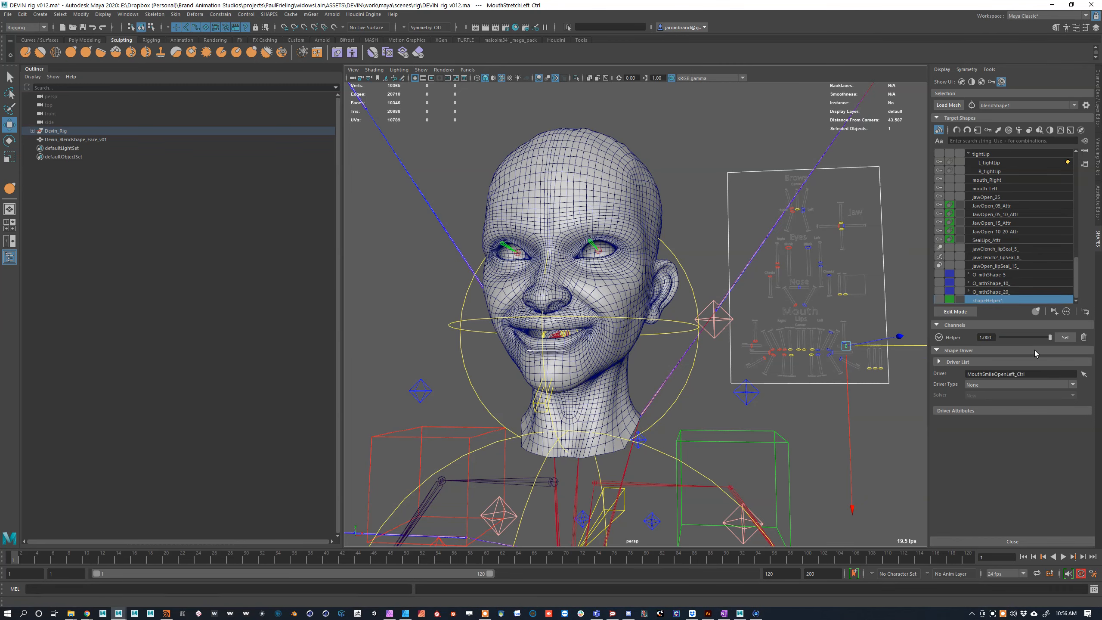
{"action": "left_click", "coordinate": [1056, 338]}
Step: Create a combo that drives the shape helper from the three consecutive lipSeal targets for jawClench, jawClench2 and jawOpen
{"action": "left_click", "coordinate": [990, 249]}
{"action": "left_click", "coordinate": [991, 266], "text": "shift"}
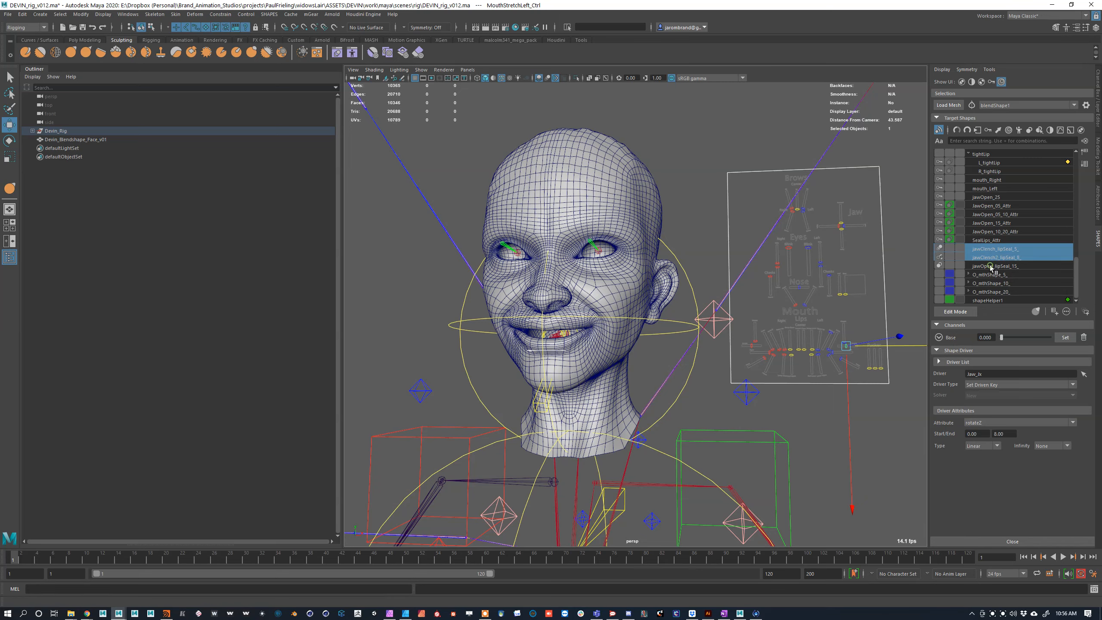
{"action": "left_click", "coordinate": [989, 300], "text": "ctrl"}
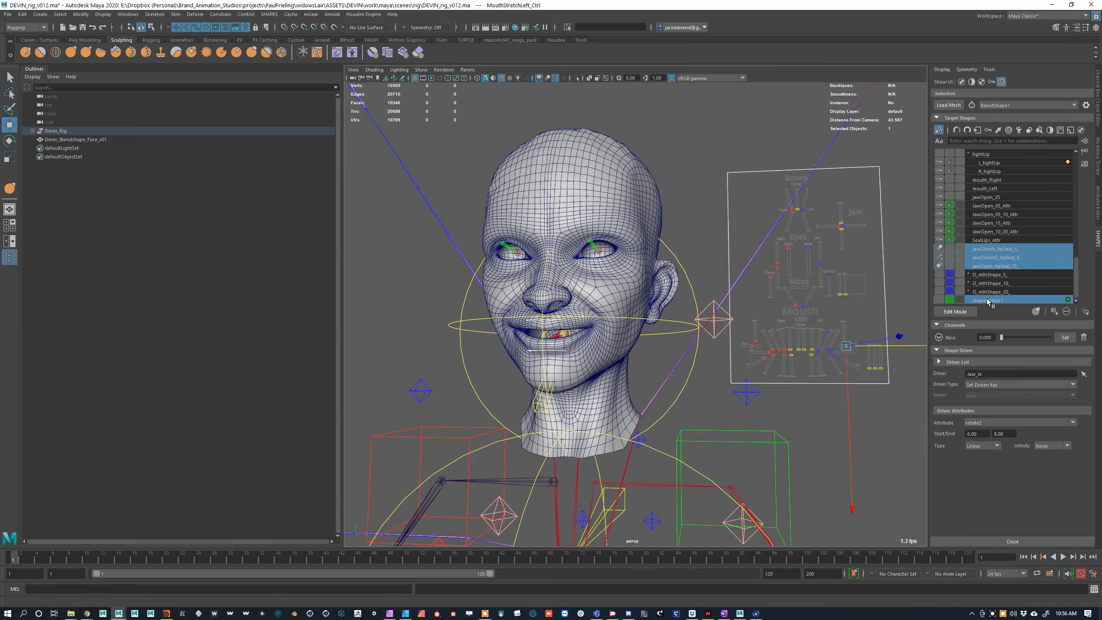
{"action": "left_click", "coordinate": [948, 300]}
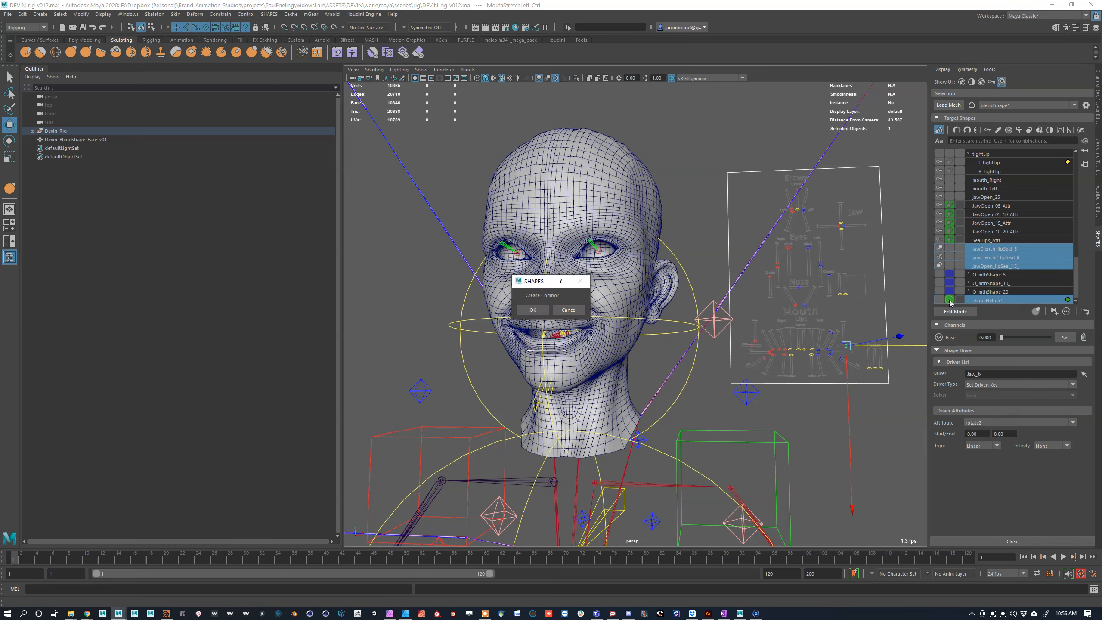
{"action": "left_click", "coordinate": [533, 309]}
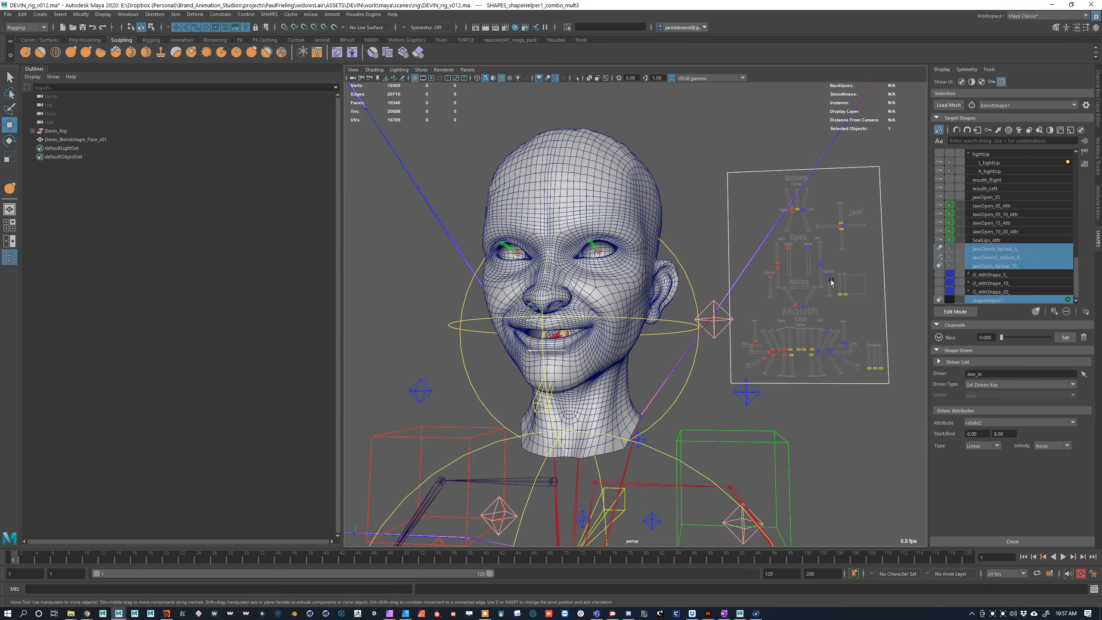
Step: Rename the shape helper as SealLips
{"action": "left_click", "coordinate": [994, 300]}
{"action": "right_click", "coordinate": [997, 300]}
{"action": "left_click", "coordinate": [979, 299]}
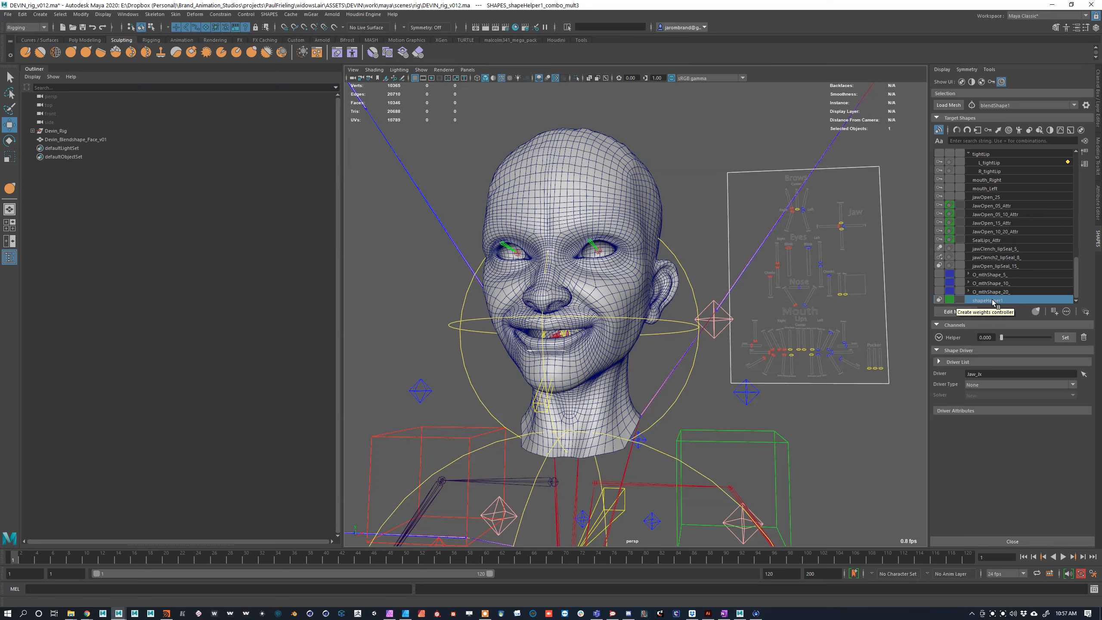
{"action": "left_click", "coordinate": [804, 305]}
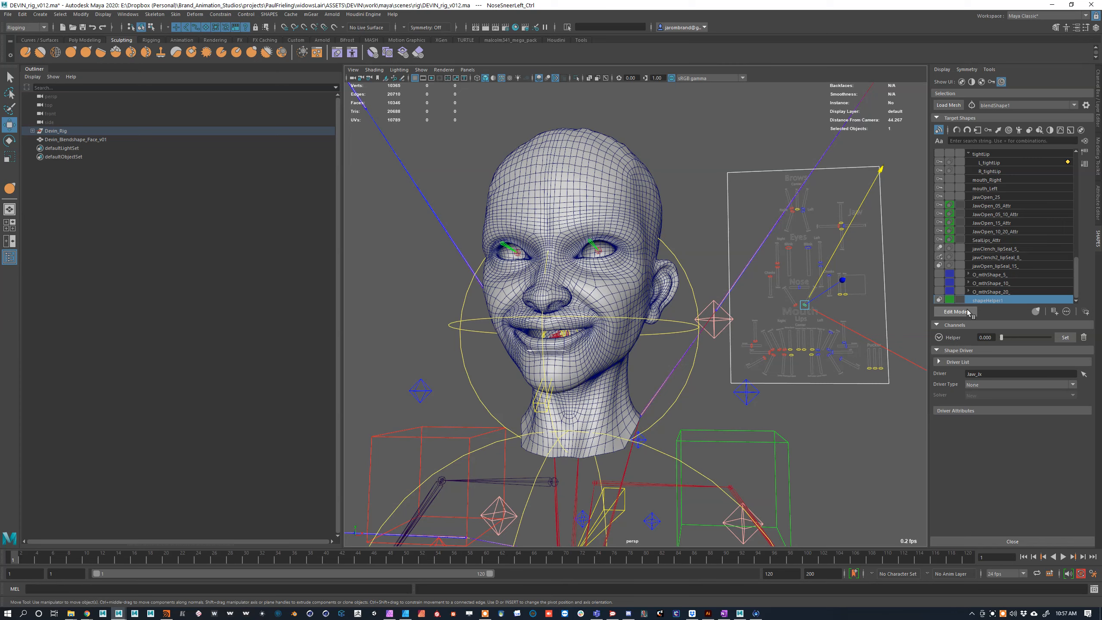
{"action": "double_click", "coordinate": [991, 300]}
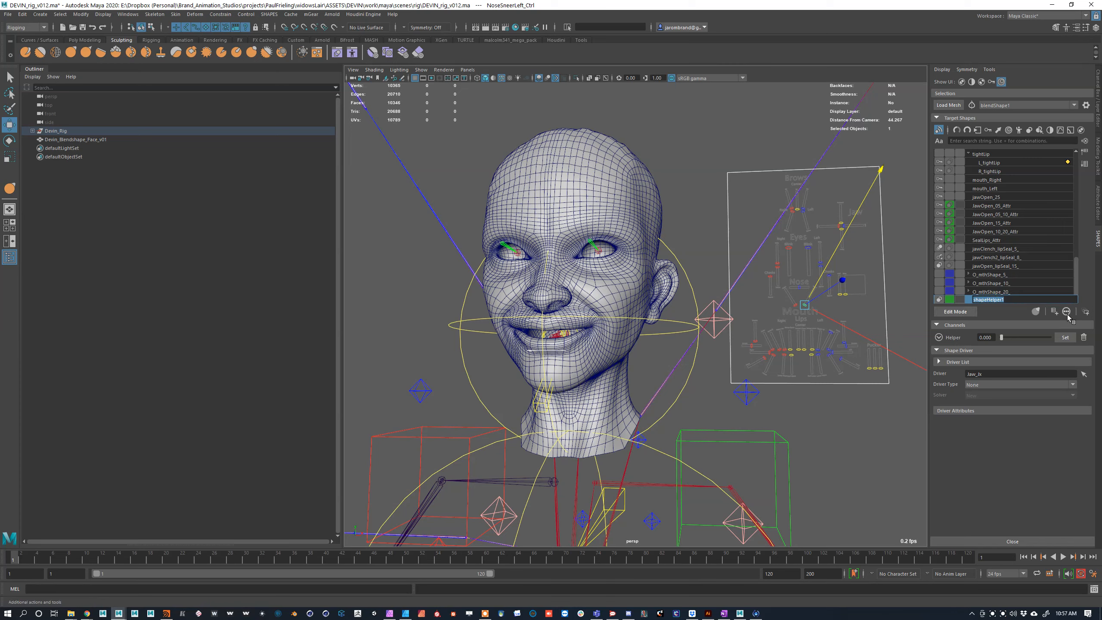
{"action": "type", "text": "Se"}
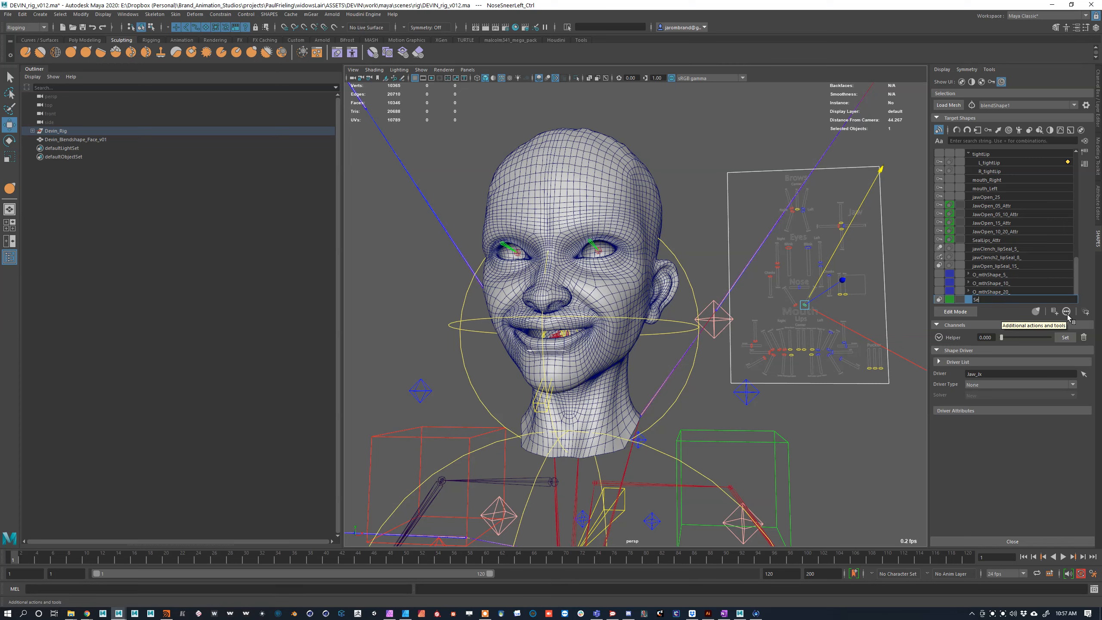
{"action": "type", "text": "alLips"}
{"action": "key", "text": "Return"}
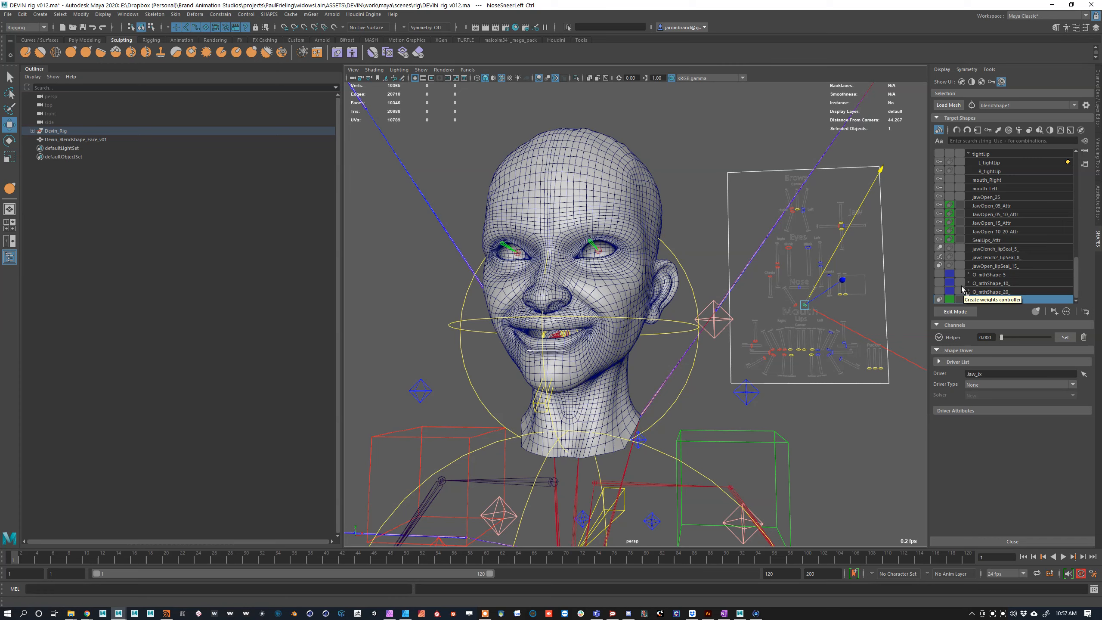
Step: Delete the SealLips shape helper attribute from the target list
{"action": "left_click", "coordinate": [1054, 311]}
{"action": "left_click", "coordinate": [1067, 310]}
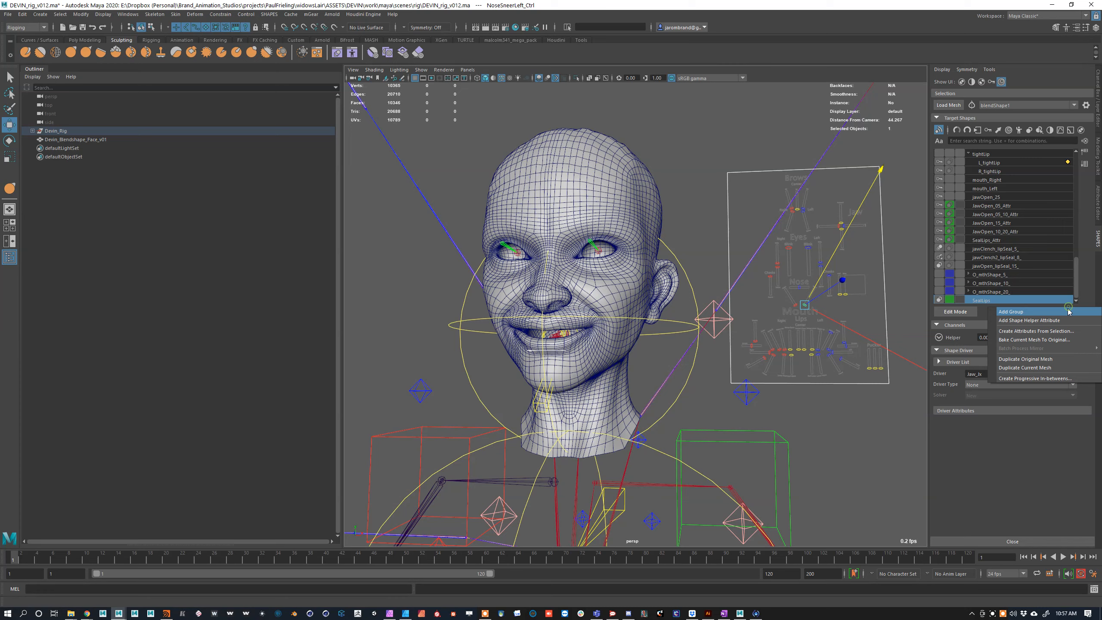
{"action": "left_click", "coordinate": [1039, 321]}
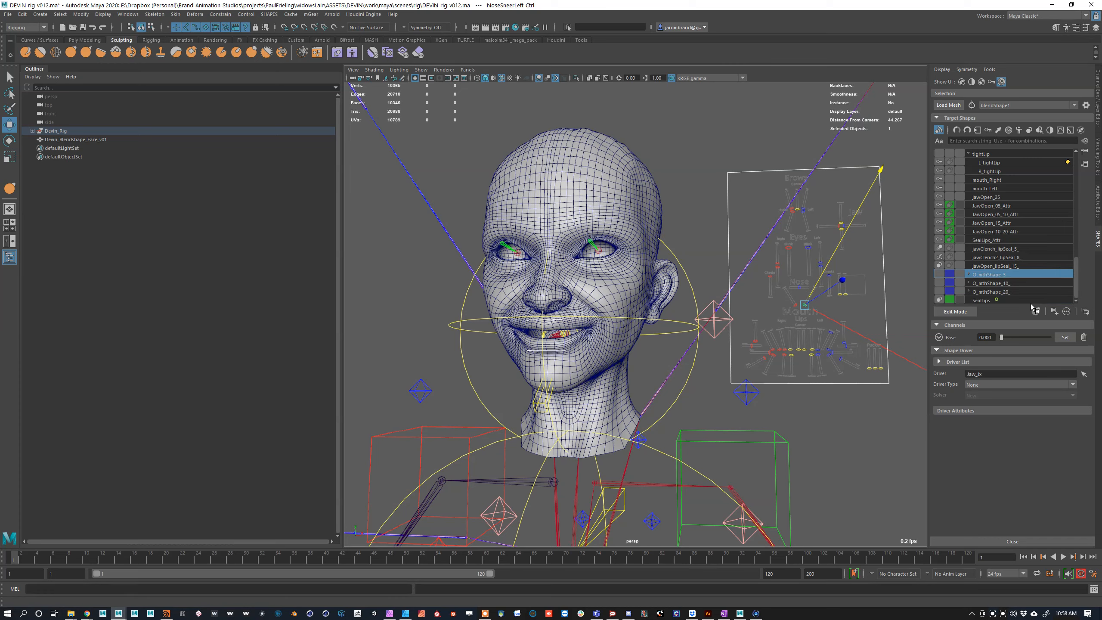
{"action": "left_click", "coordinate": [1020, 300]}
{"action": "left_click", "coordinate": [1084, 338]}
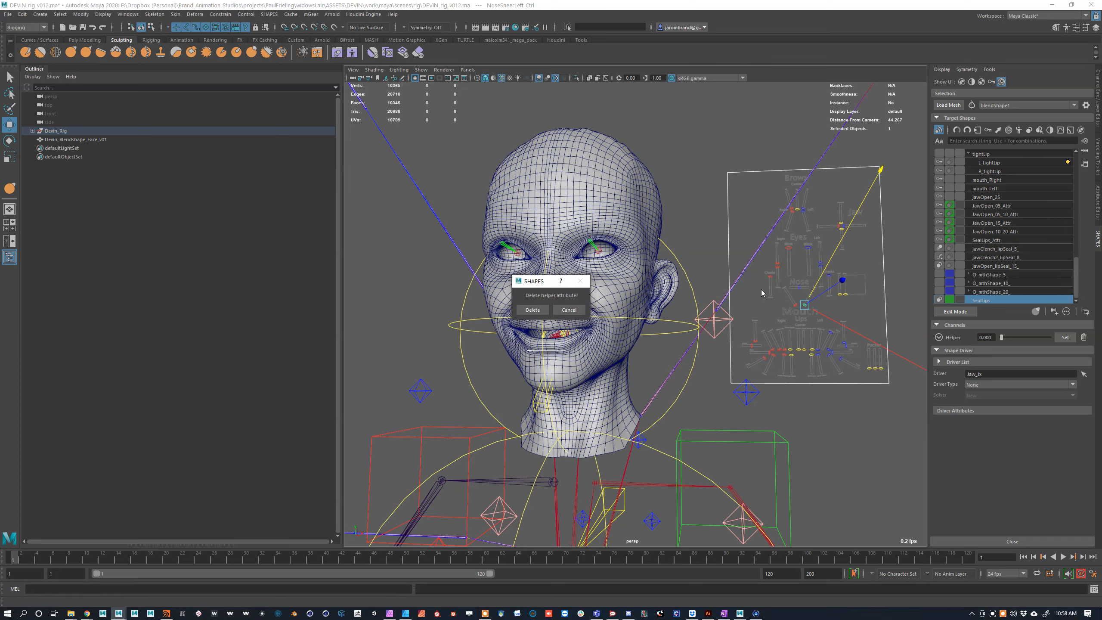
{"action": "left_click", "coordinate": [533, 309]}
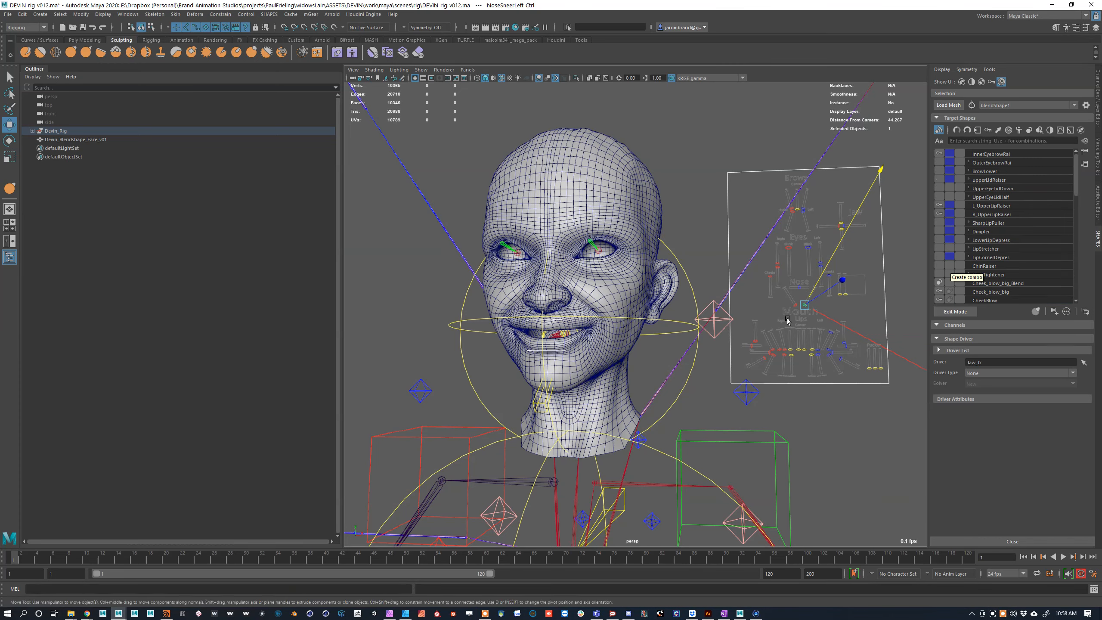
Step: Select MouthStretchLeft_Ctrl on the facial control board and save the scene
{"action": "right_click_drag", "start_coordinate": [788, 319], "coordinate": [807, 324], "text": "alt"}
{"action": "middle_click_drag", "start_coordinate": [852, 321], "coordinate": [810, 311], "text": "alt"}
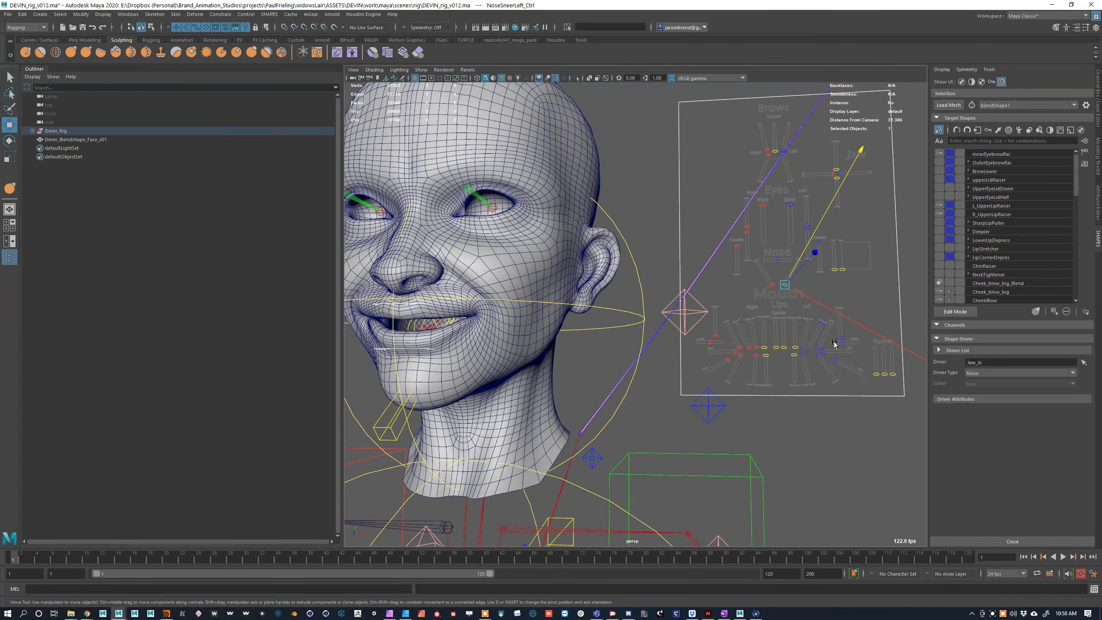
{"action": "left_click", "coordinate": [841, 342]}
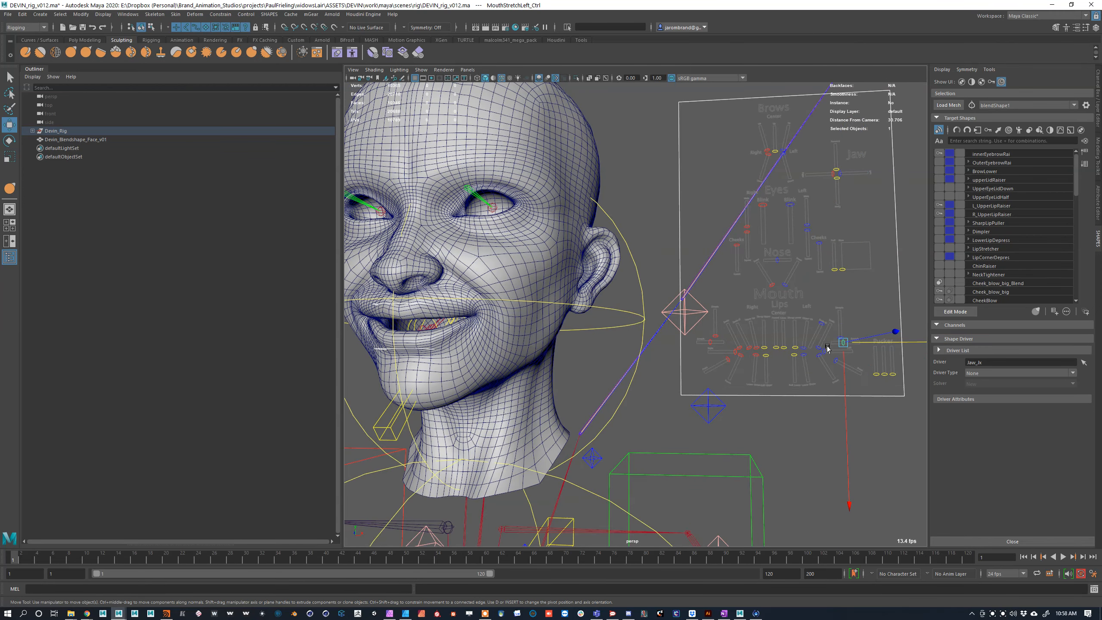
{"action": "key", "text": "ctrl+a"}
{"action": "key", "text": "ctrl+s"}
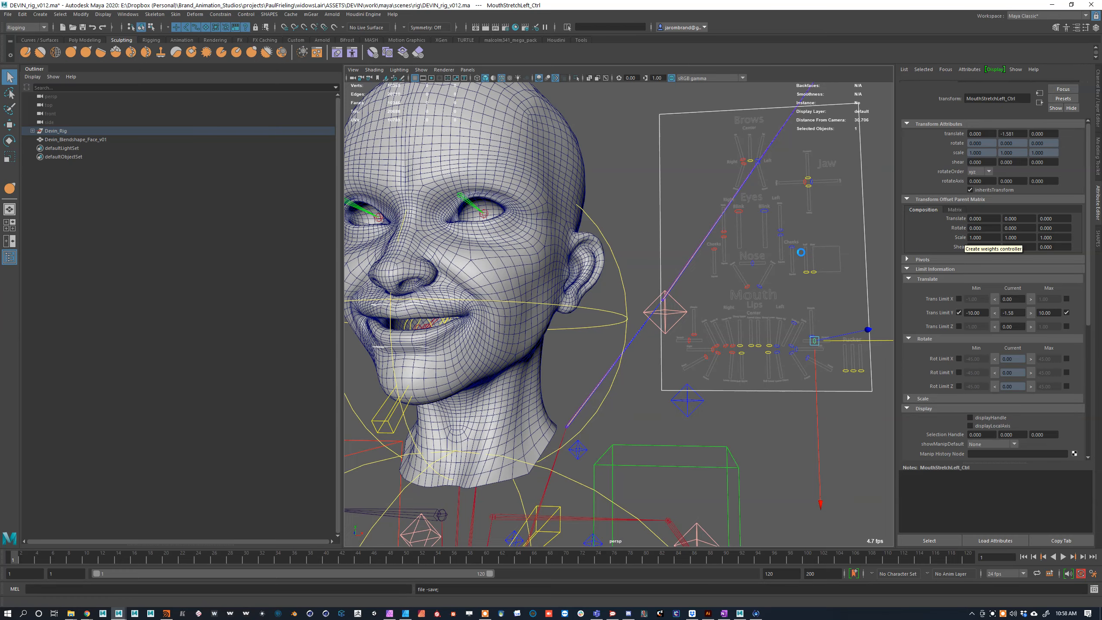
Step: Set the Translate Y of MouthStretchLeft_Ctrl to 0
{"action": "key", "text": "ctrl+a"}
{"action": "key", "text": "w"}
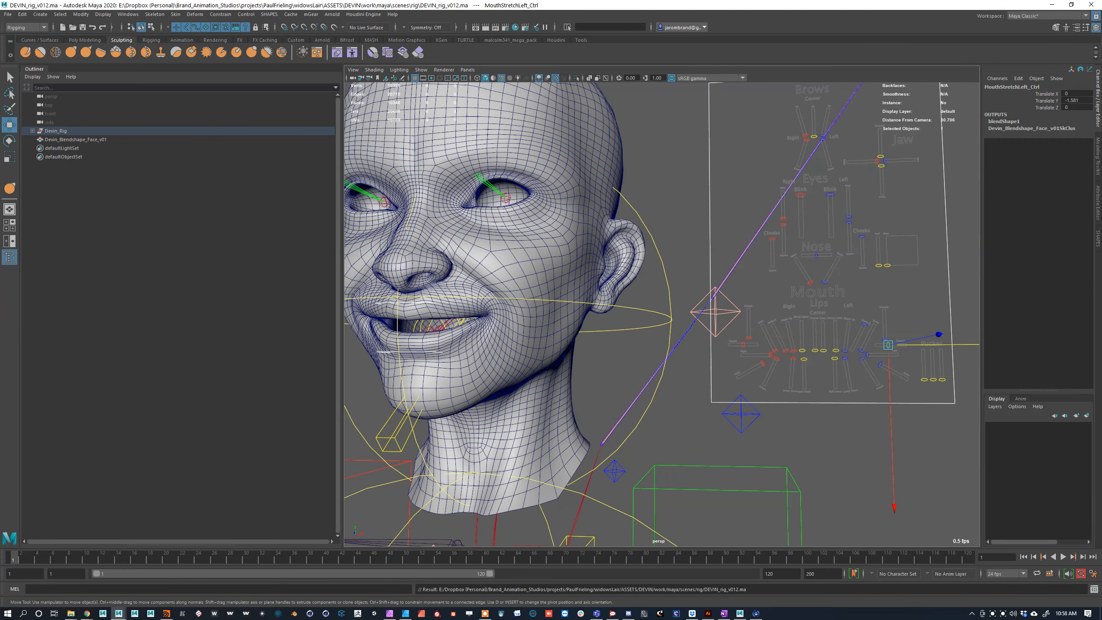
{"action": "double_click", "coordinate": [1080, 100]}
{"action": "type", "text": "0"}
{"action": "key", "text": "Return"}
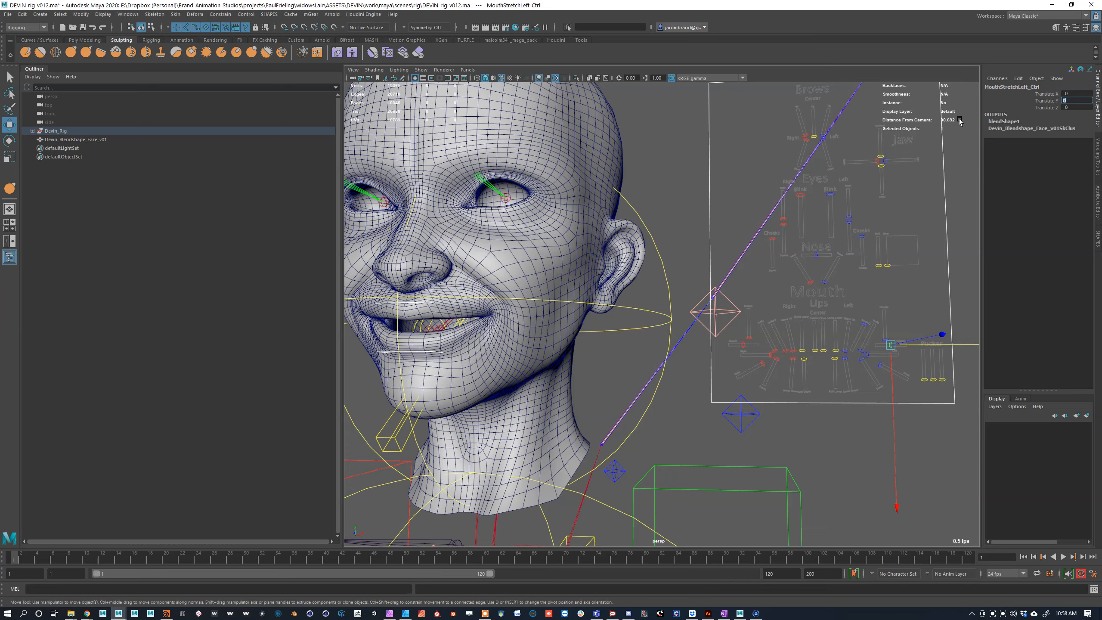
Step: Lower MouthSmileOpenLeft_Ctrl to the bottom of its slider to return the face to a neutral expression
{"action": "left_click", "coordinate": [863, 325]}
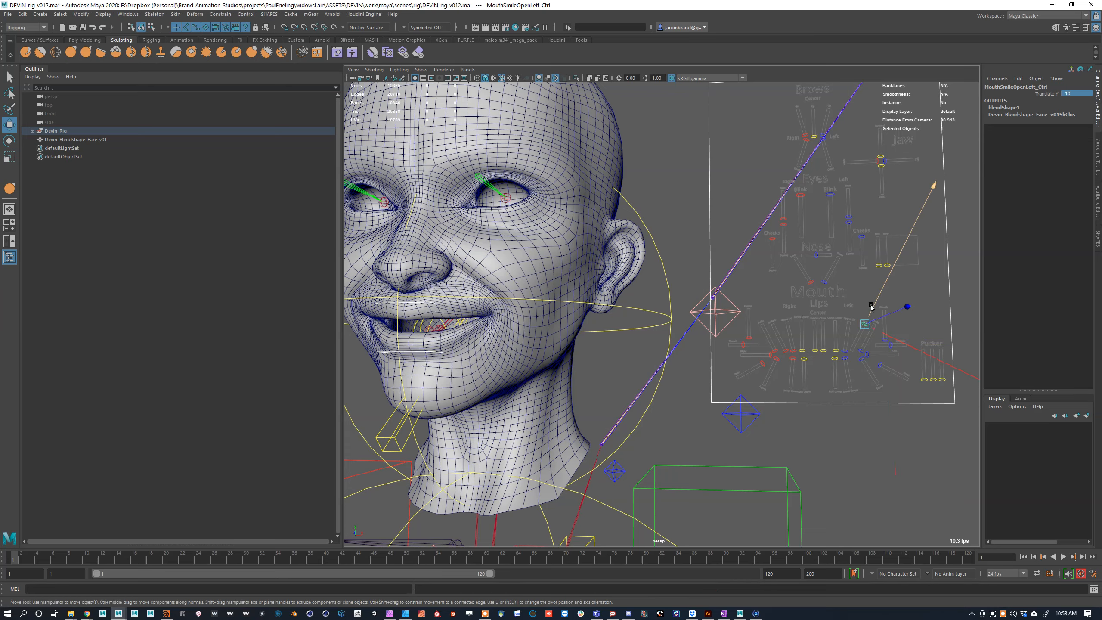
{"action": "left_click_drag", "start_coordinate": [870, 307], "coordinate": [860, 354]}
{"action": "middle_click_drag", "start_coordinate": [787, 362], "coordinate": [867, 364], "text": "alt"}
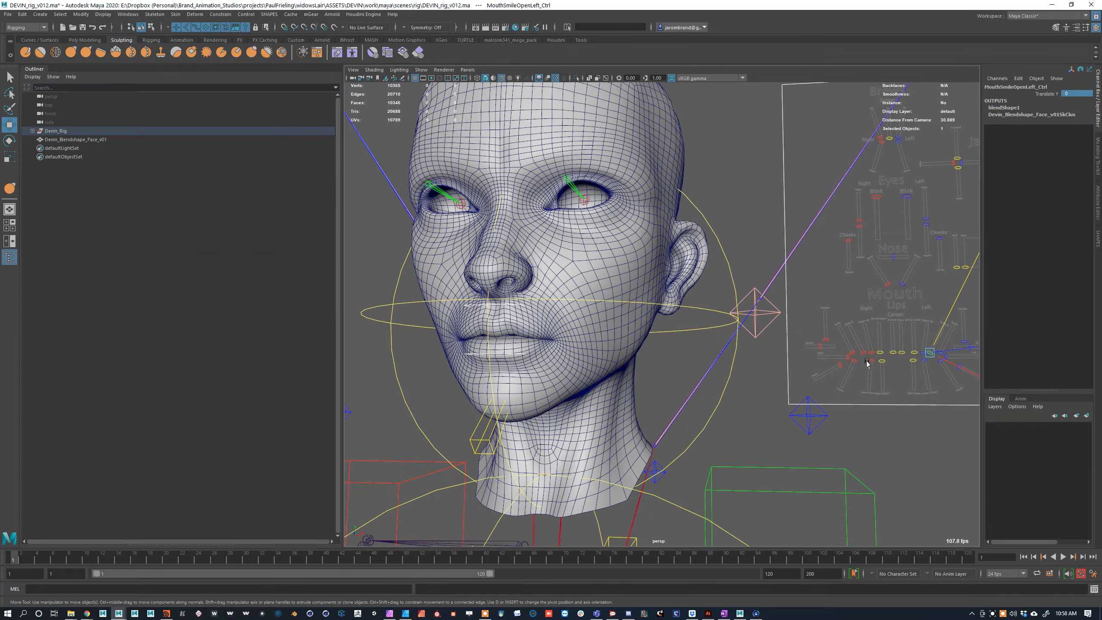
{"action": "left_click_drag", "start_coordinate": [839, 370], "coordinate": [847, 375], "text": "alt"}
{"action": "middle_click_drag", "start_coordinate": [847, 375], "coordinate": [823, 349], "text": "alt"}
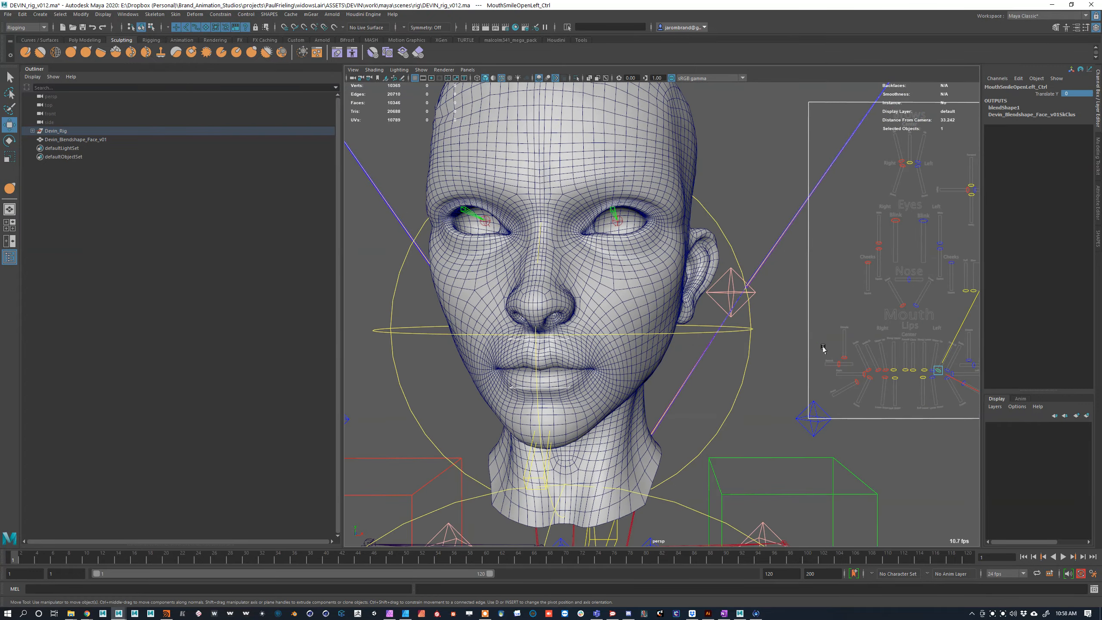
Step: Bring back the SHAPES interface and collapse its Shape Driver section
{"action": "left_click", "coordinate": [1098, 239]}
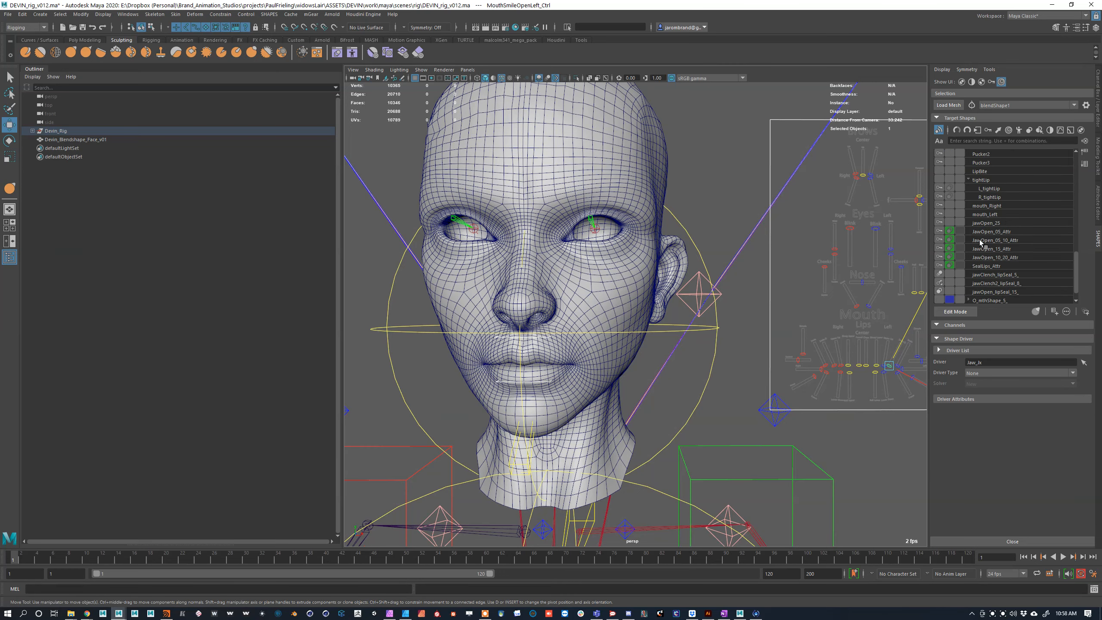
{"action": "scroll", "coordinate": [1001, 228], "scroll_direction": "down", "scroll_amount": 1}
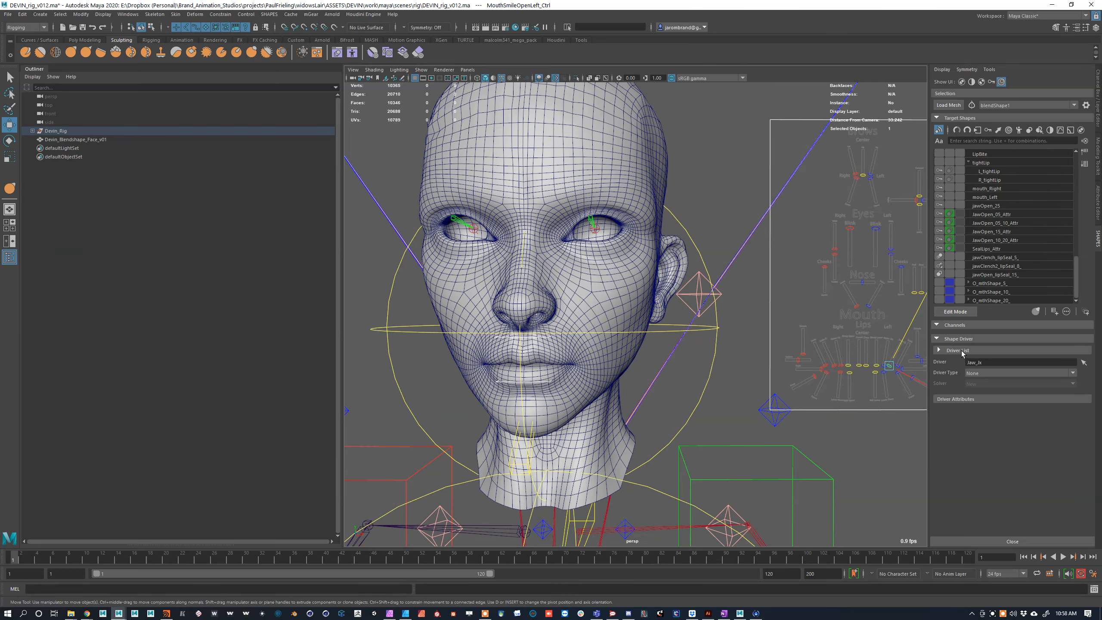
{"action": "left_click", "coordinate": [939, 339]}
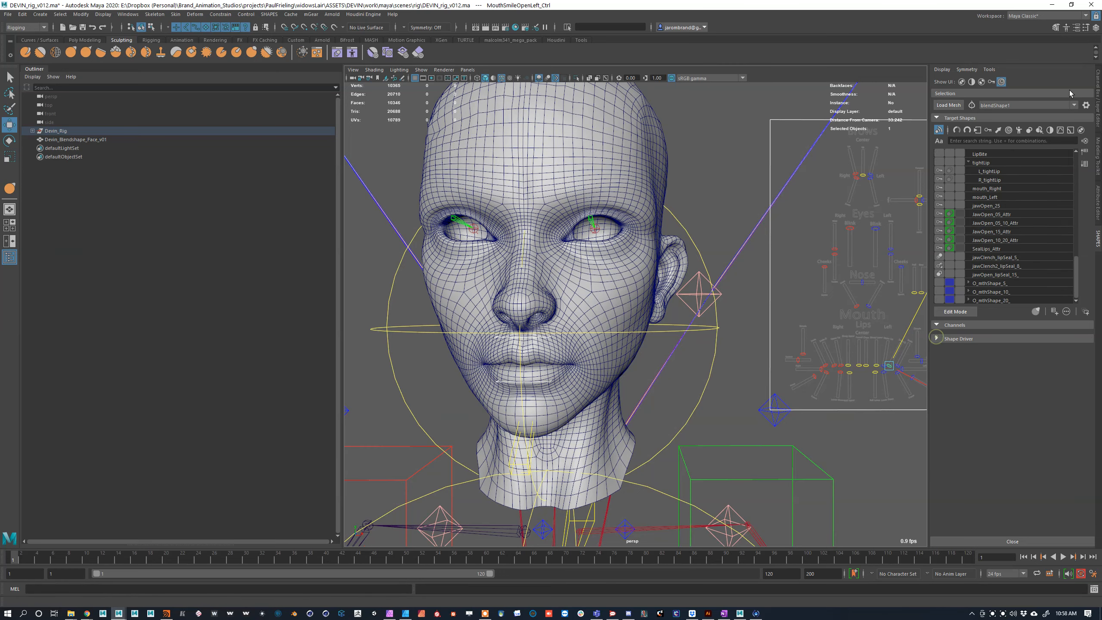
Step: Toggle the display of the Region Map and Driven Set sections on and off again
{"action": "left_click", "coordinate": [983, 82]}
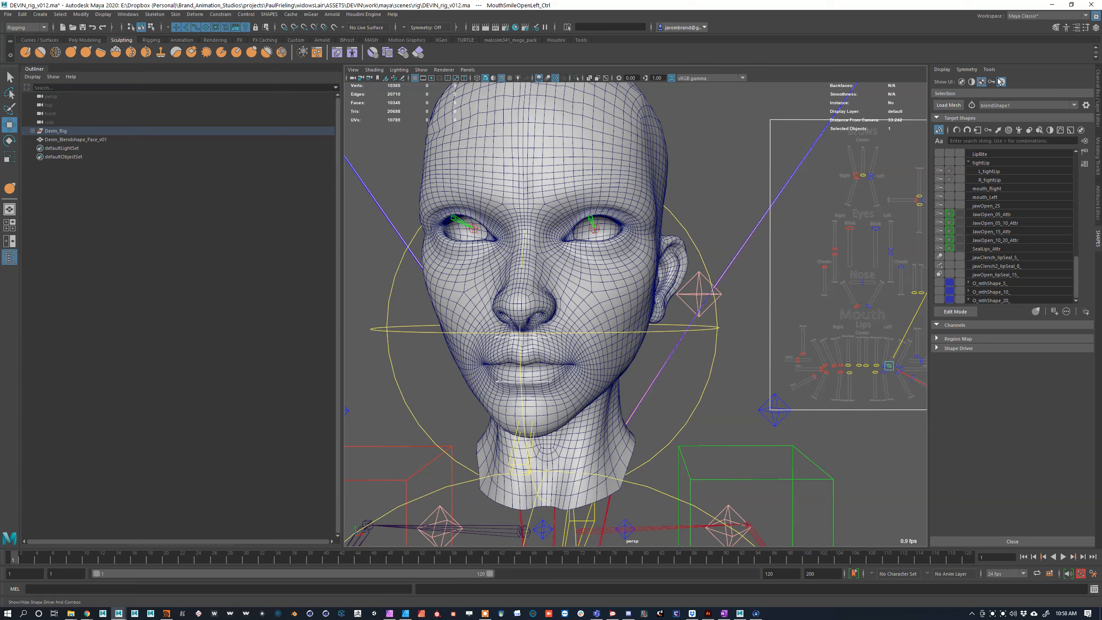
{"action": "left_click", "coordinate": [983, 82]}
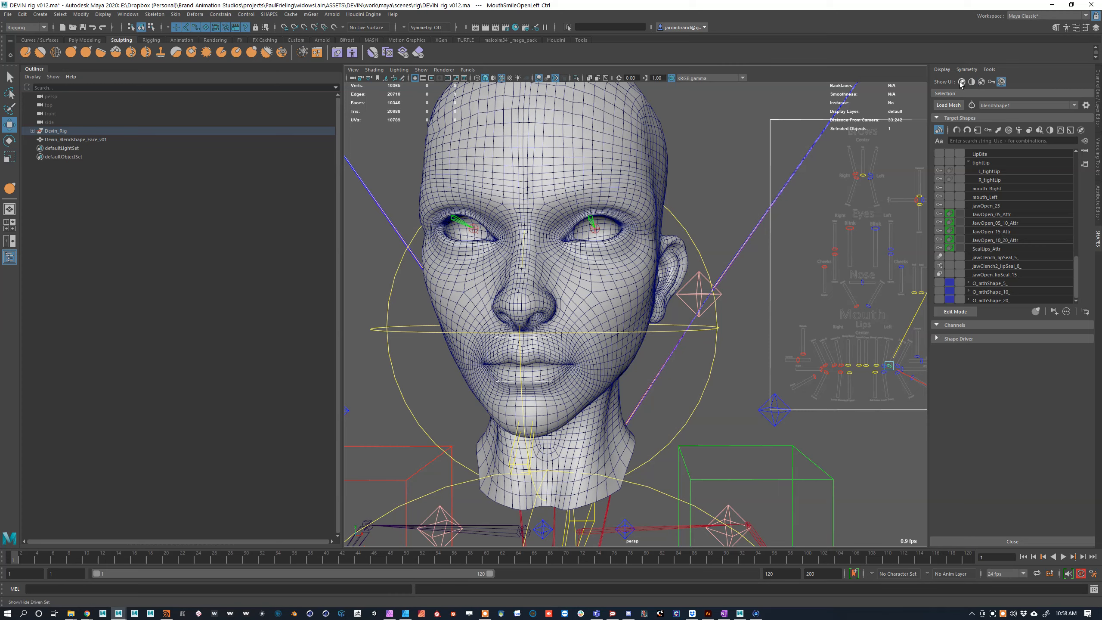
{"action": "left_click", "coordinate": [962, 82]}
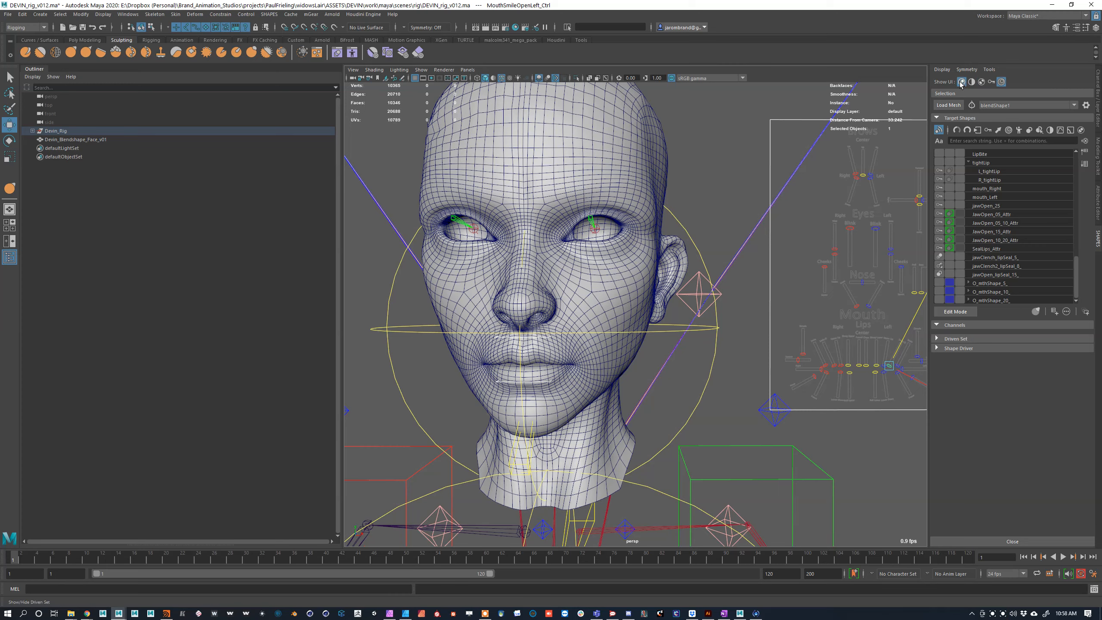
{"action": "left_click", "coordinate": [962, 82]}
{"action": "left_click", "coordinate": [961, 83]}
{"action": "left_click", "coordinate": [961, 83]}
Step: Show and expand the Region Map section, and open the Region Map Settings for a new map
{"action": "left_click", "coordinate": [981, 82]}
{"action": "left_click", "coordinate": [940, 339]}
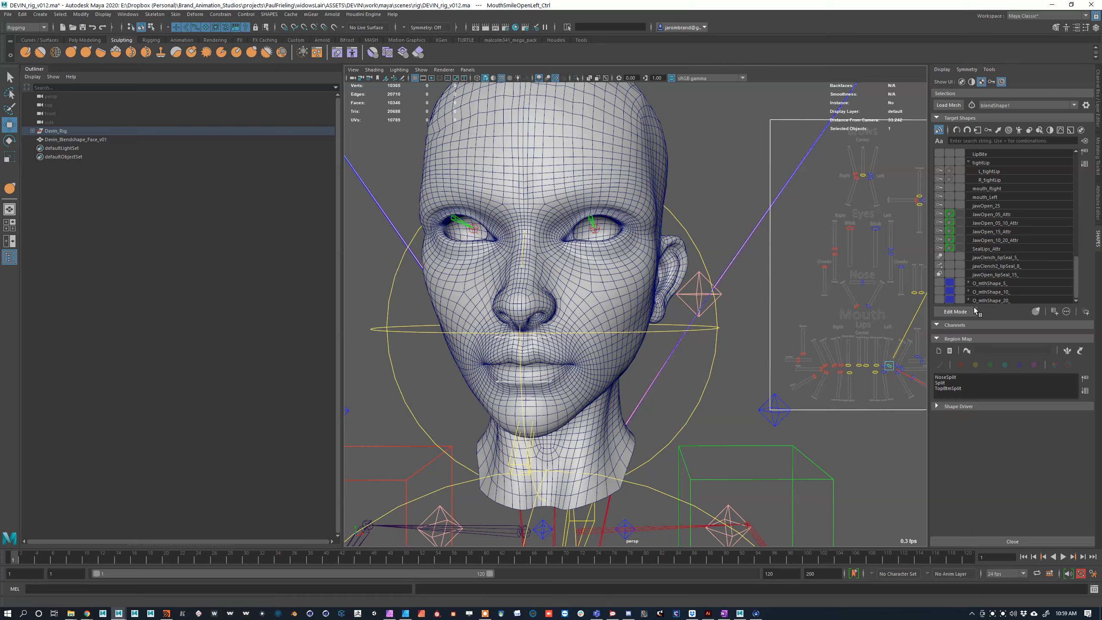
{"action": "left_click", "coordinate": [939, 352]}
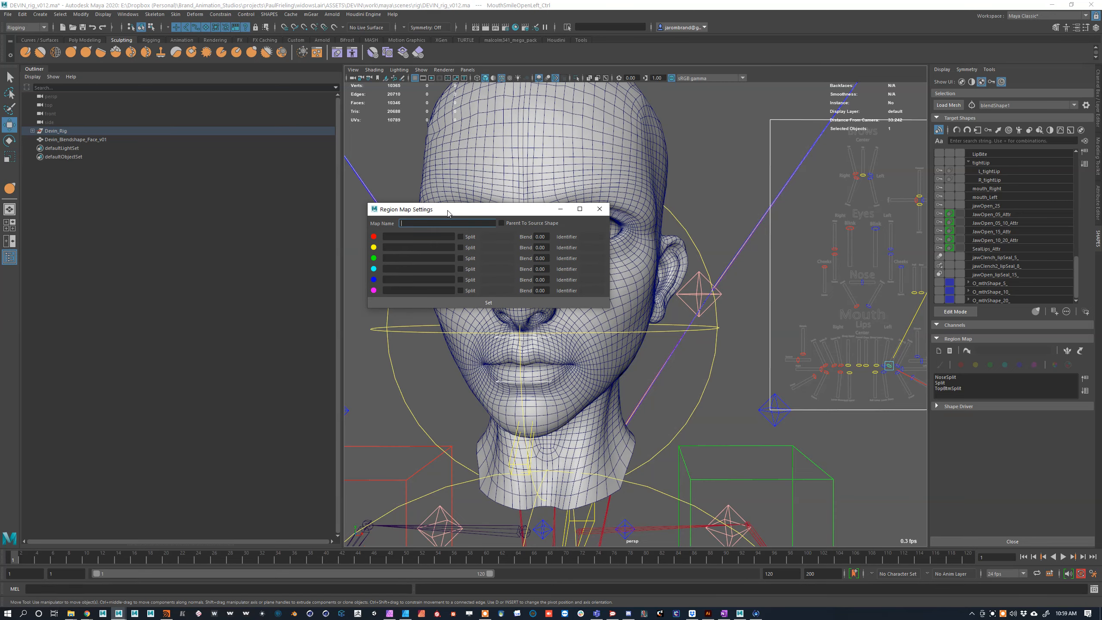
{"action": "left_click_drag", "start_coordinate": [448, 213], "coordinate": [545, 207]}
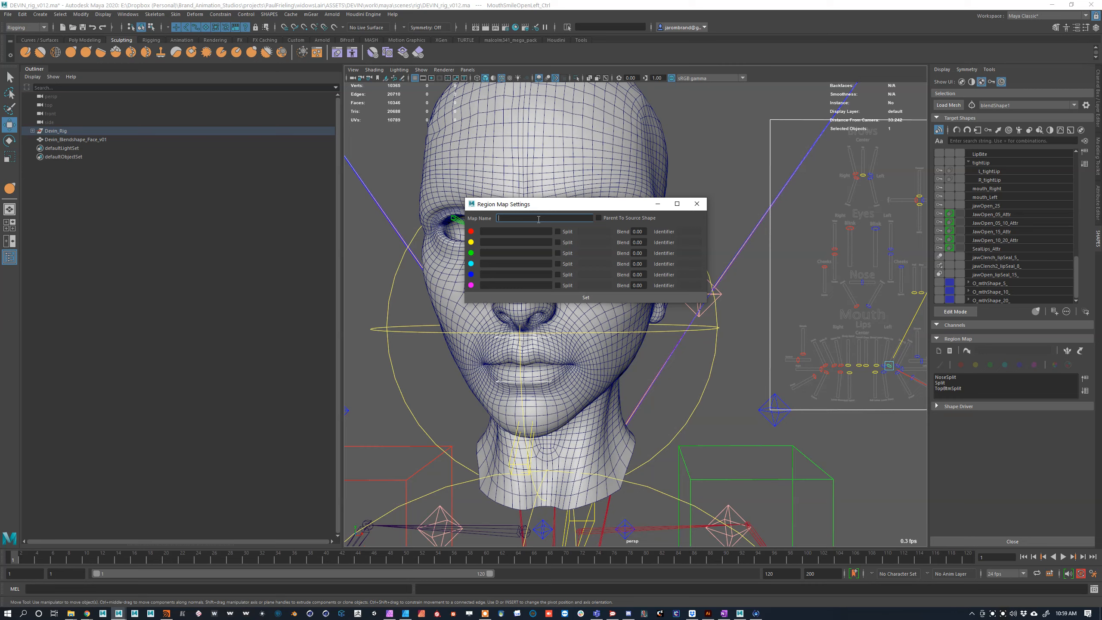
Step: Create a region map named NewSplit, parented to the source shape, with a red Top and a yellow Btm region both set to split
{"action": "left_click", "coordinate": [538, 217]}
{"action": "left_click", "coordinate": [600, 218]}
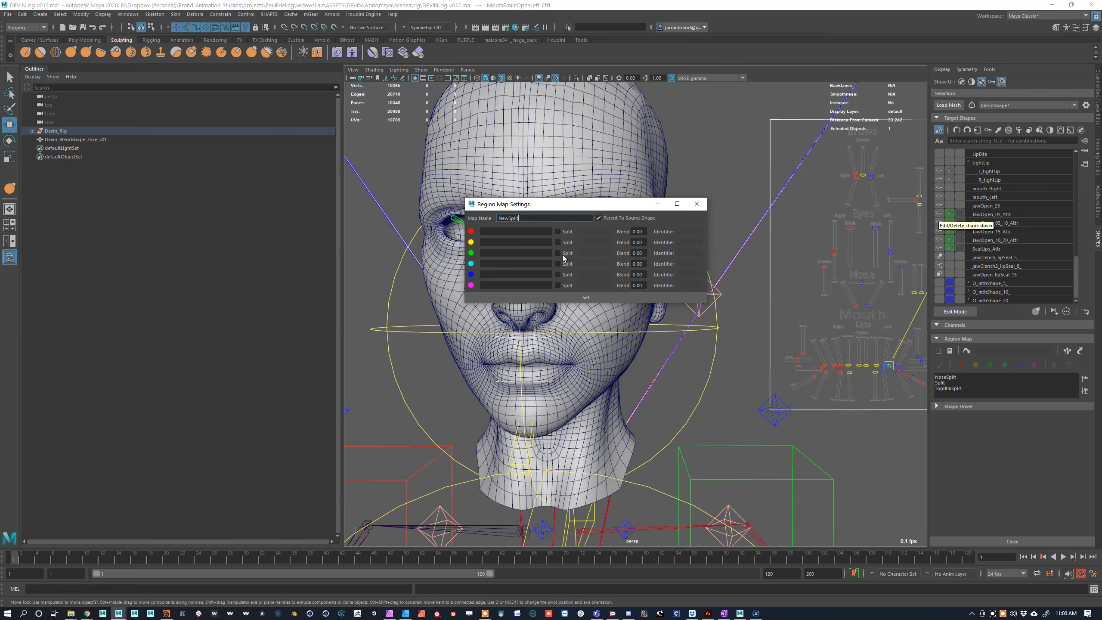
{"action": "left_click", "coordinate": [503, 231]}
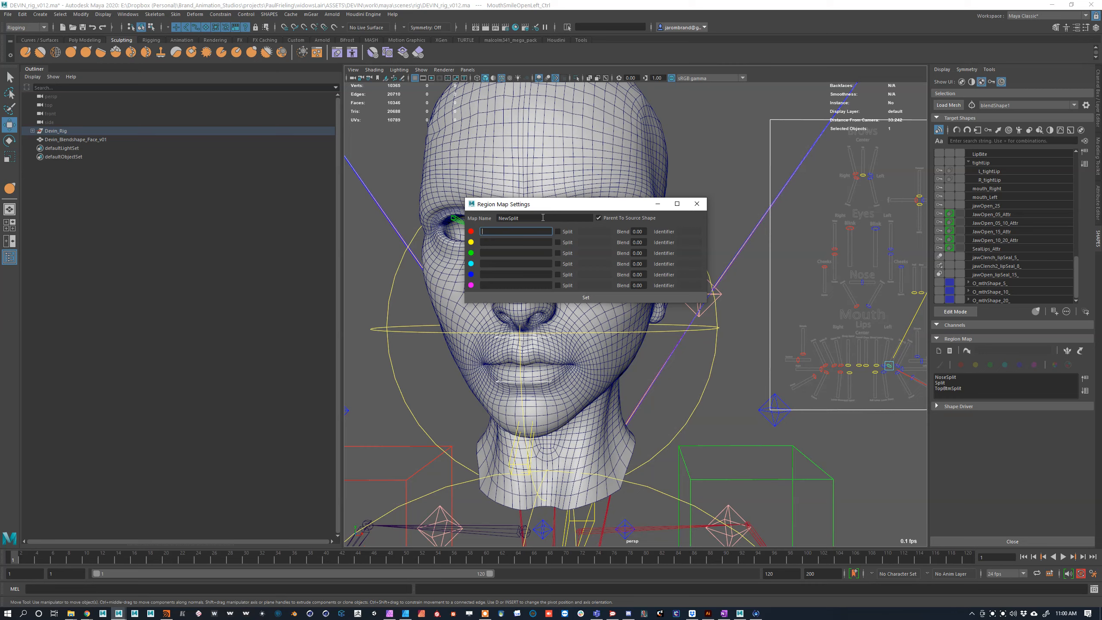
{"action": "key", "text": "Tab"}
{"action": "key", "text": "Tab"}
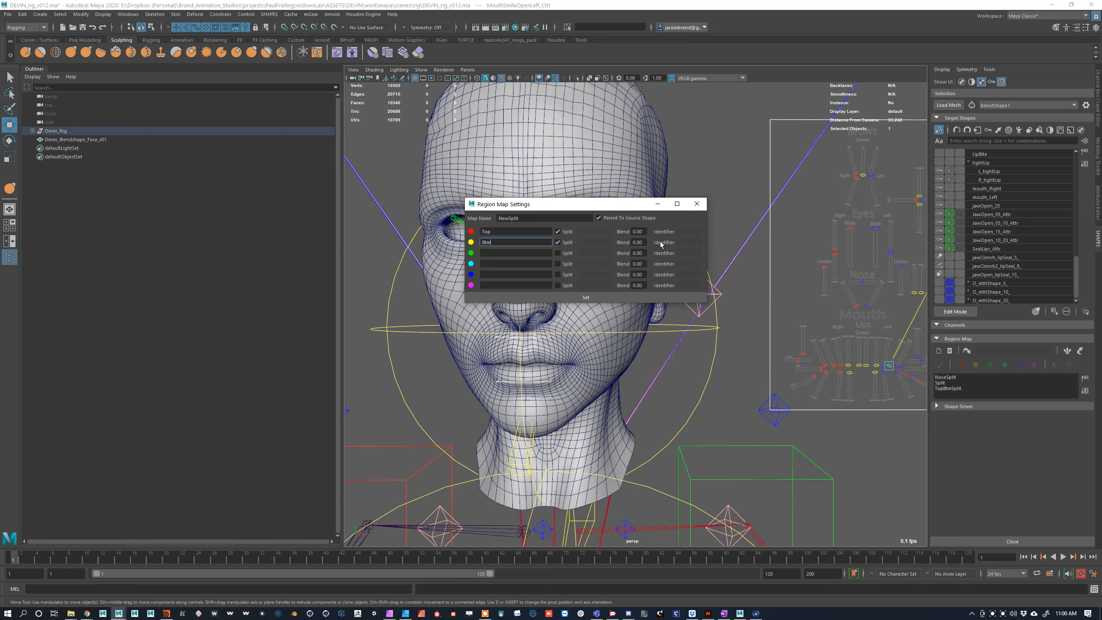
{"action": "left_click", "coordinate": [646, 231]}
{"action": "key", "text": "Tab"}
{"action": "left_click", "coordinate": [644, 243]}
{"action": "left_click", "coordinate": [573, 299]}
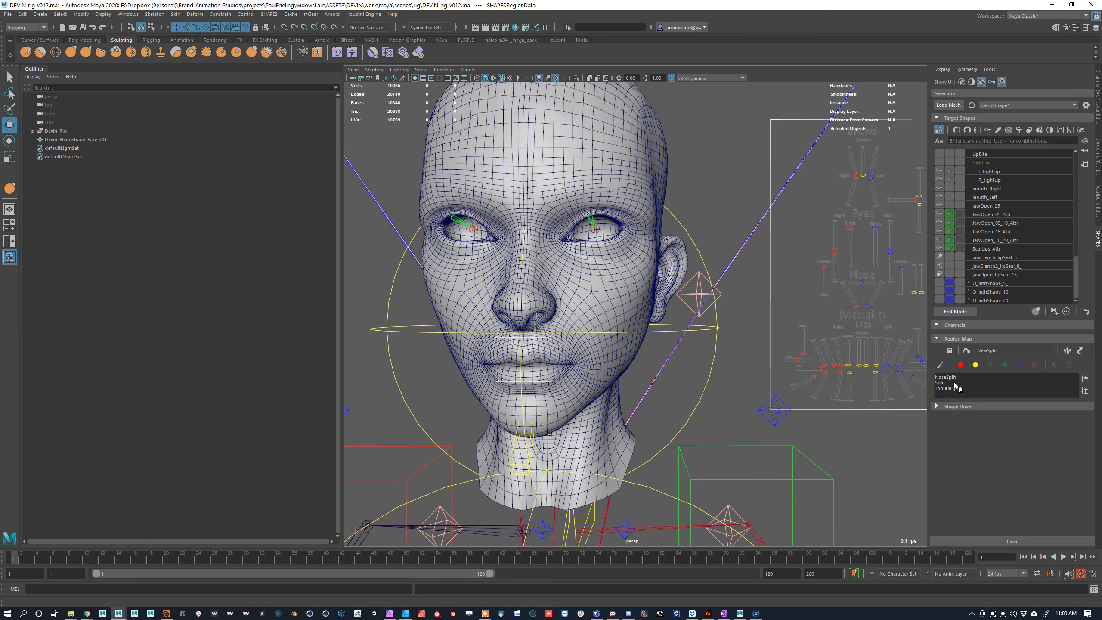
Step: Start painting the NewSplit region map on the Smile_LipsOpen target shape
{"action": "left_click", "coordinate": [940, 365]}
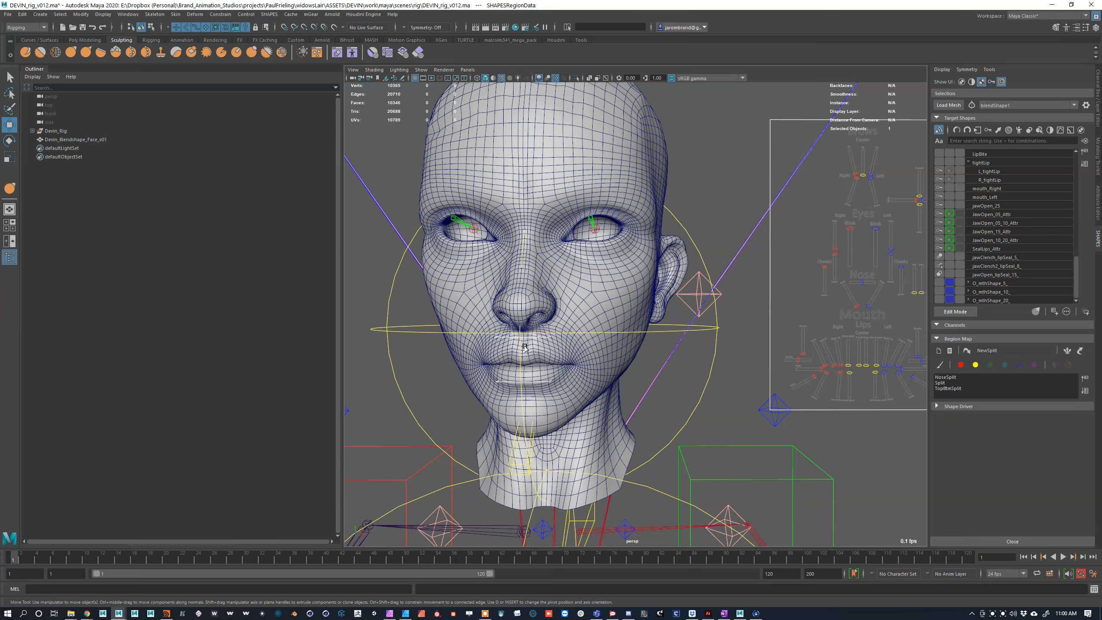
{"action": "right_click_drag", "start_coordinate": [729, 427], "coordinate": [527, 346], "text": "alt"}
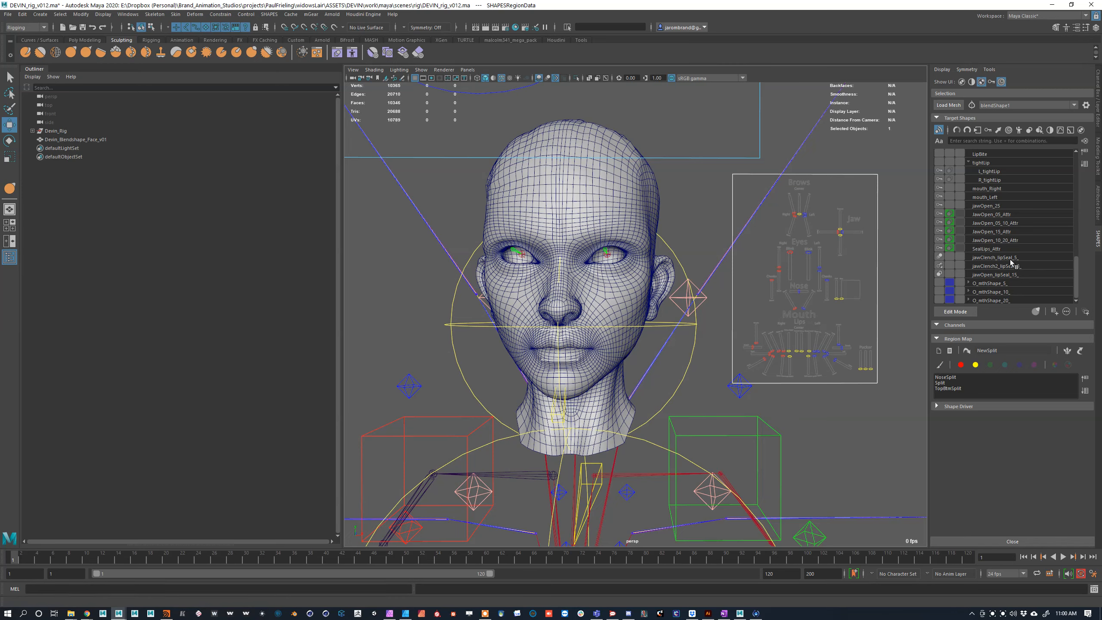
{"action": "scroll", "coordinate": [1011, 262], "scroll_direction": "up", "scroll_amount": 5}
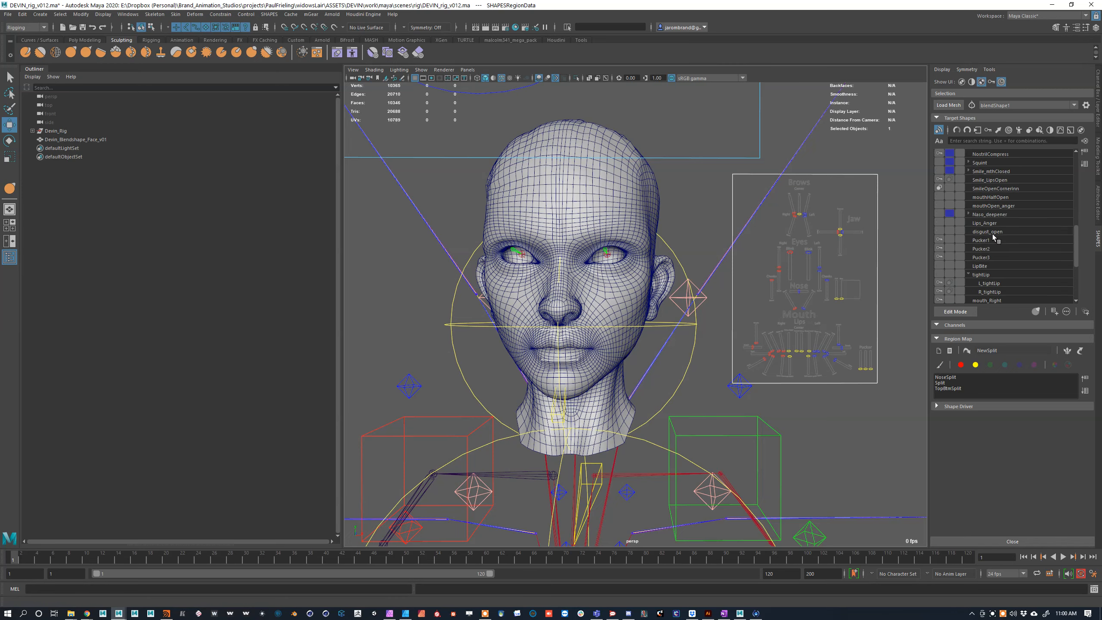
{"action": "left_click", "coordinate": [990, 180]}
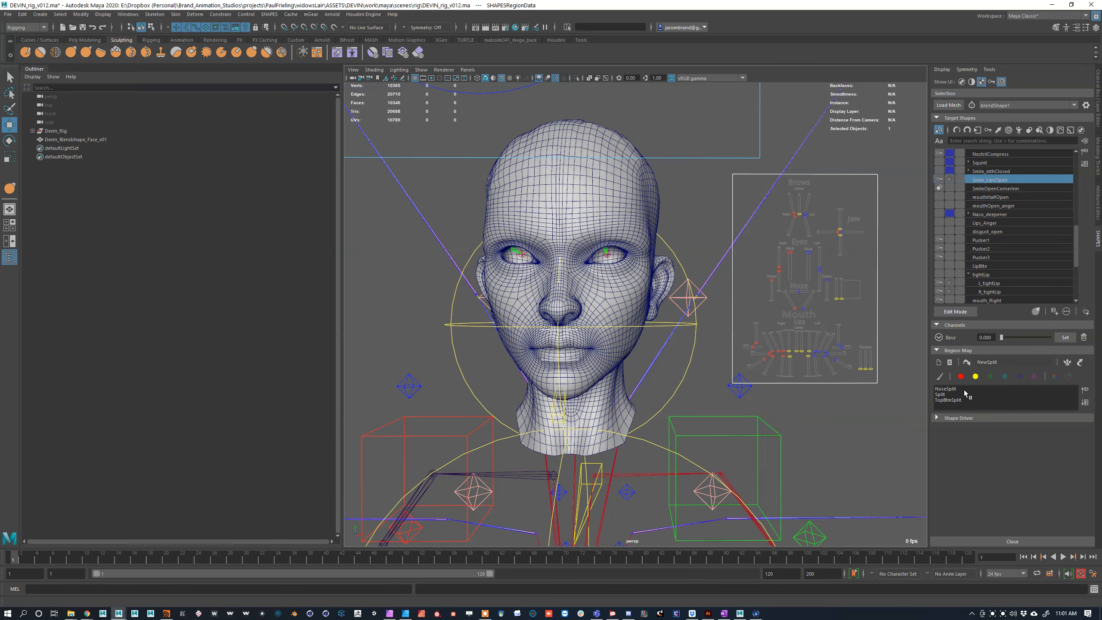
{"action": "left_click", "coordinate": [940, 377]}
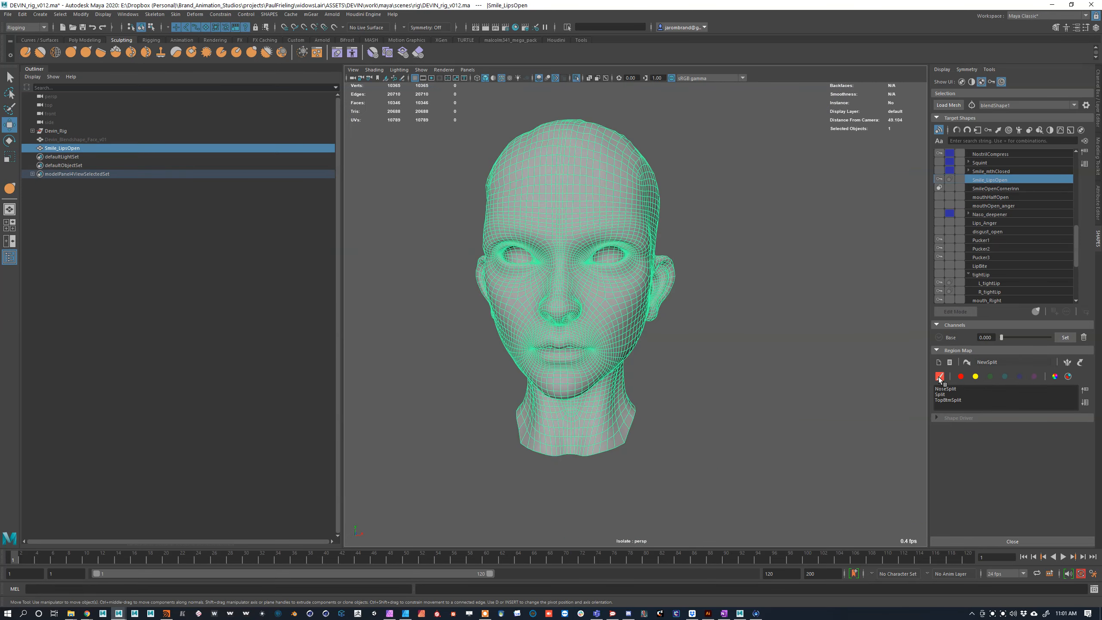
{"action": "scroll", "coordinate": [702, 305], "scroll_direction": "up", "scroll_amount": 5}
{"action": "scroll", "coordinate": [697, 300], "scroll_direction": "down", "scroll_amount": 3}
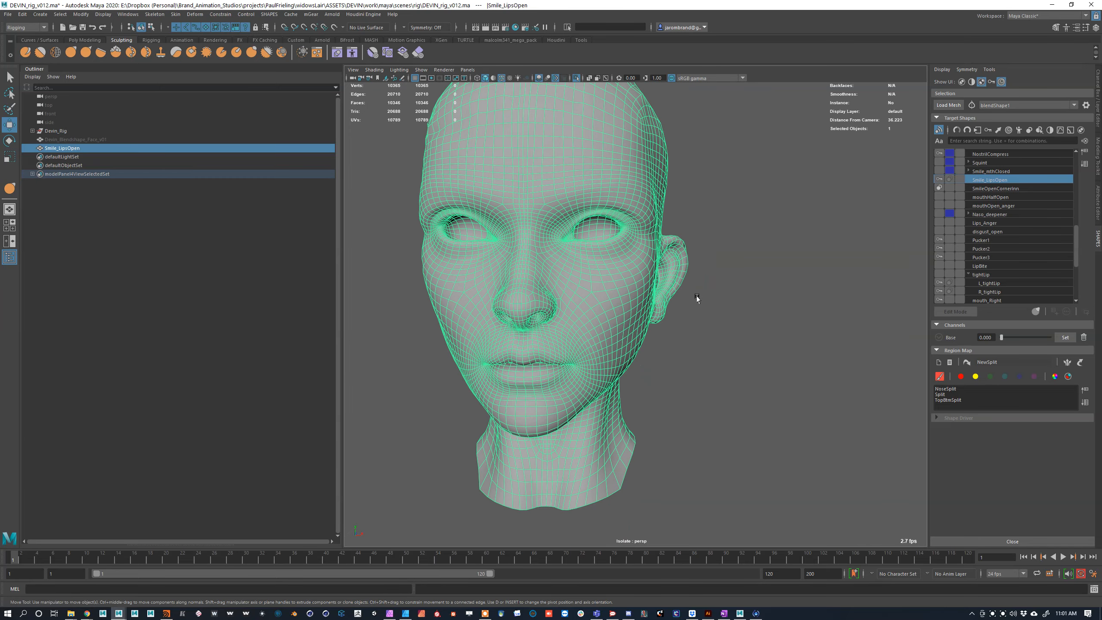
{"action": "left_click_drag", "start_coordinate": [696, 298], "coordinate": [780, 333], "text": "alt"}
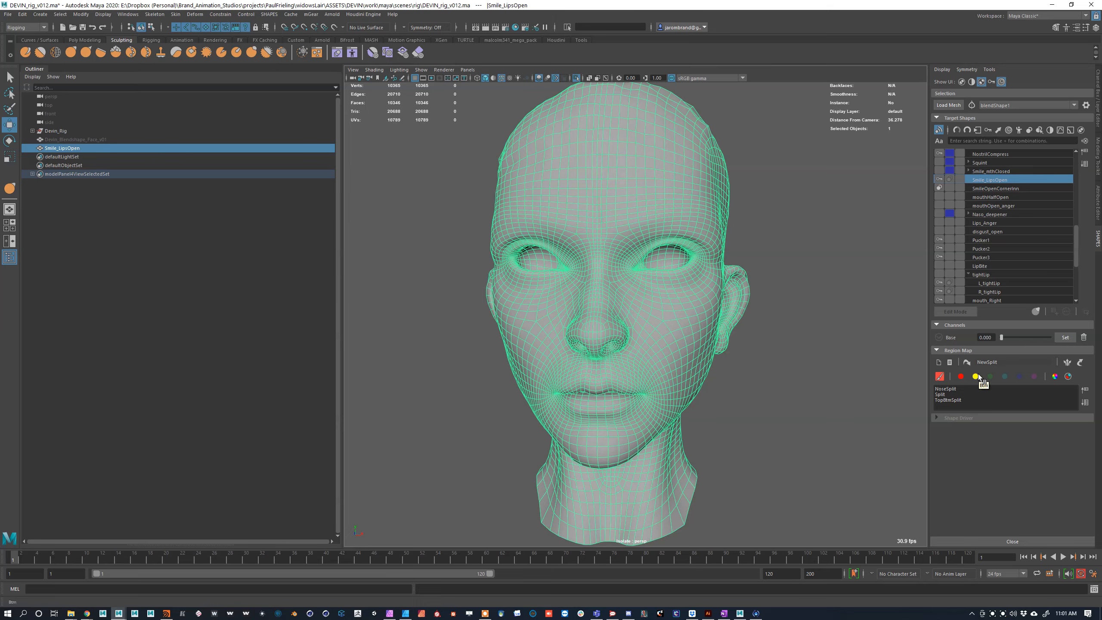
Step: Paint the red Top region over the forehead, eyes, nose and upper cheeks with an enlarged brush
{"action": "left_click", "coordinate": [961, 376]}
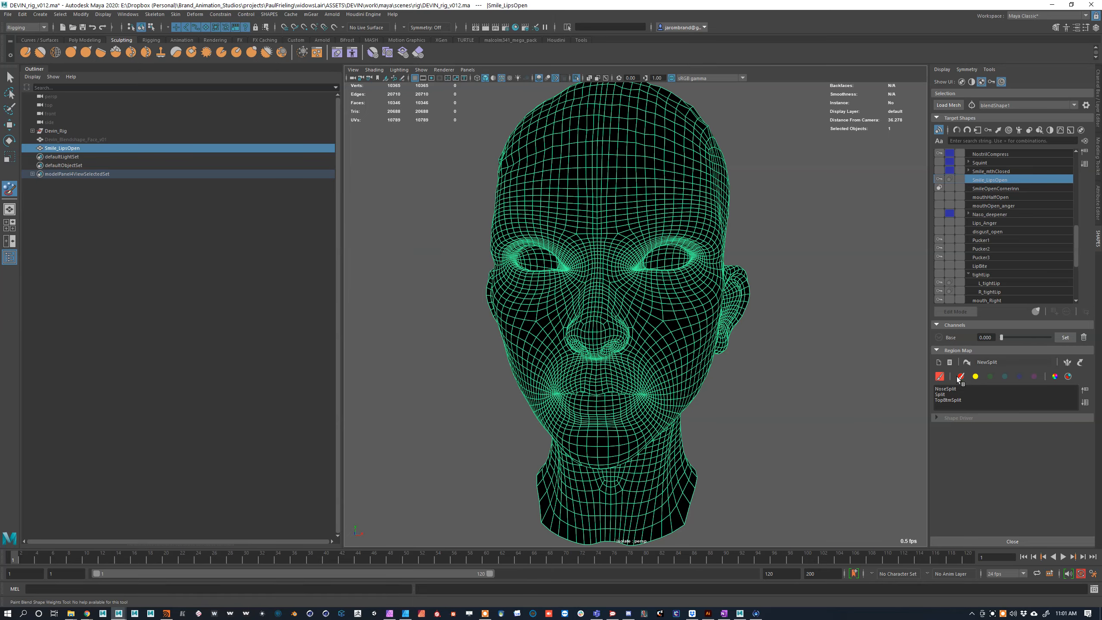
{"action": "left_click_drag", "start_coordinate": [690, 252], "coordinate": [667, 224], "text": "alt"}
{"action": "middle_click_drag", "start_coordinate": [668, 224], "coordinate": [690, 240], "text": "alt"}
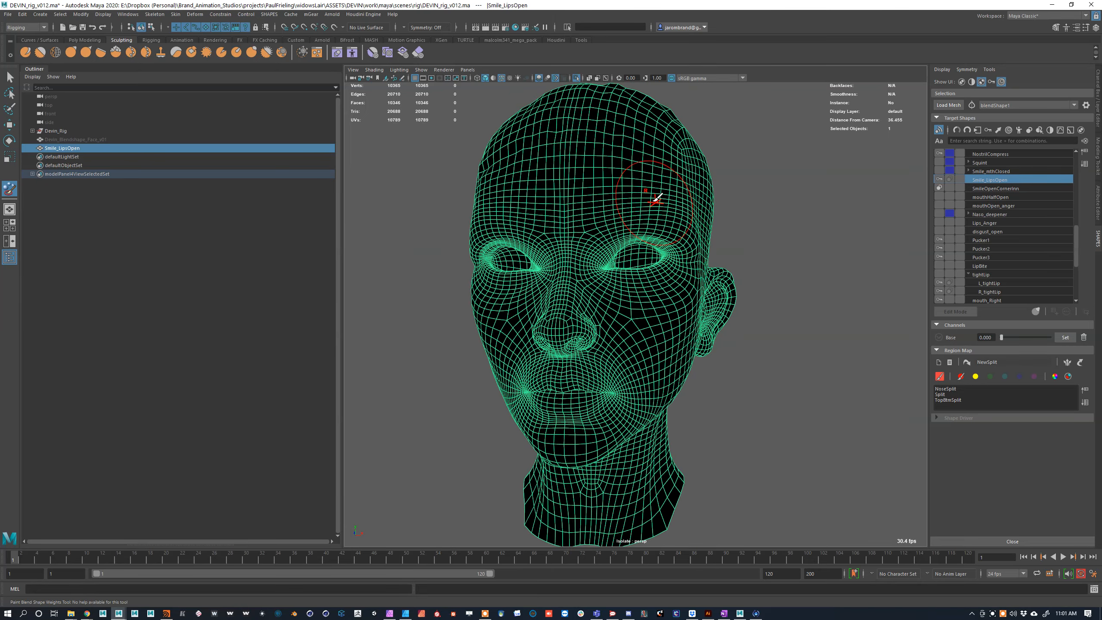
{"action": "mouse_move", "coordinate": [651, 202]}
{"action": "left_mouse_down"}
{"action": "mouse_move", "coordinate": [635, 204]}
{"action": "mouse_move", "coordinate": [649, 207]}
{"action": "mouse_move", "coordinate": [607, 260]}
{"action": "mouse_move", "coordinate": [640, 299]}
{"action": "mouse_move", "coordinate": [549, 341]}
{"action": "mouse_move", "coordinate": [531, 320]}
{"action": "mouse_move", "coordinate": [614, 213]}
{"action": "mouse_move", "coordinate": [586, 169]}
{"action": "left_mouse_up"}
{"action": "key", "text": "b"}
{"action": "left_click_drag", "start_coordinate": [591, 213], "coordinate": [652, 208]}
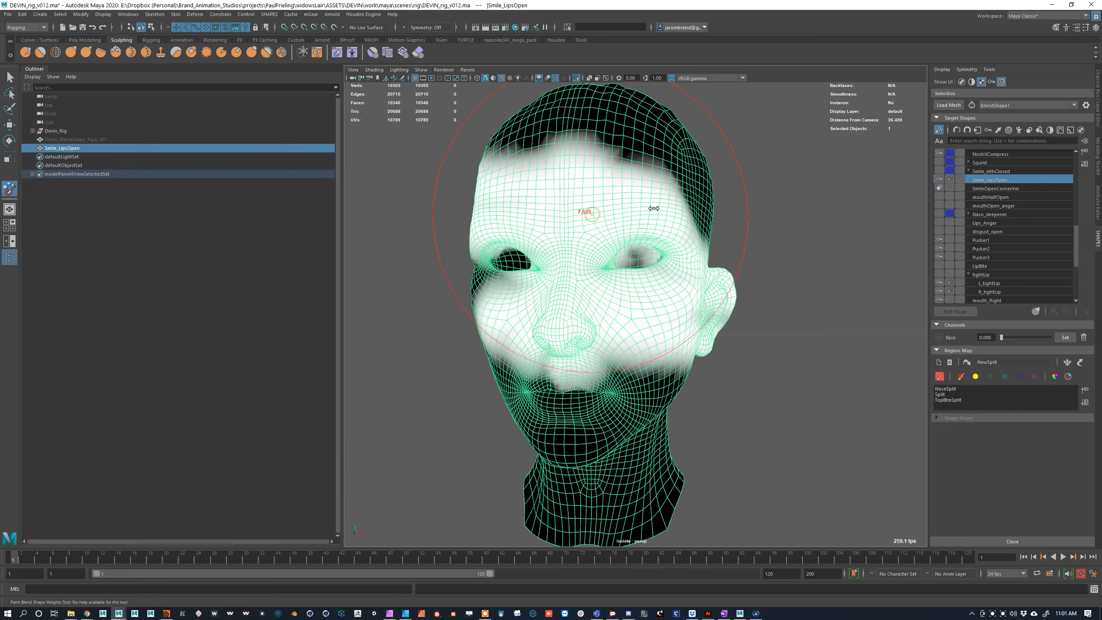
{"action": "left_click_drag", "start_coordinate": [629, 171], "coordinate": [599, 126]}
{"action": "mouse_move", "coordinate": [659, 160]}
{"action": "left_mouse_down", "text": "alt"}
{"action": "mouse_move", "coordinate": [382, 176]}
{"action": "mouse_move", "coordinate": [443, 173]}
{"action": "mouse_move", "coordinate": [551, 227]}
{"action": "mouse_move", "coordinate": [652, 197]}
{"action": "mouse_move", "coordinate": [620, 212]}
{"action": "left_mouse_up", "text": "alt"}
{"action": "mouse_move", "coordinate": [581, 246]}
{"action": "left_mouse_down"}
{"action": "mouse_move", "coordinate": [598, 232]}
{"action": "mouse_move", "coordinate": [523, 228]}
{"action": "left_mouse_up"}
{"action": "middle_click_drag", "start_coordinate": [556, 226], "coordinate": [660, 239], "text": "alt"}
{"action": "left_click_drag", "start_coordinate": [561, 268], "coordinate": [686, 254]}
{"action": "mouse_move", "coordinate": [593, 257]}
{"action": "left_mouse_down", "text": "alt"}
{"action": "mouse_move", "coordinate": [480, 273]}
{"action": "mouse_move", "coordinate": [696, 239]}
{"action": "mouse_move", "coordinate": [656, 263]}
{"action": "mouse_move", "coordinate": [472, 246]}
{"action": "left_mouse_up", "text": "alt"}
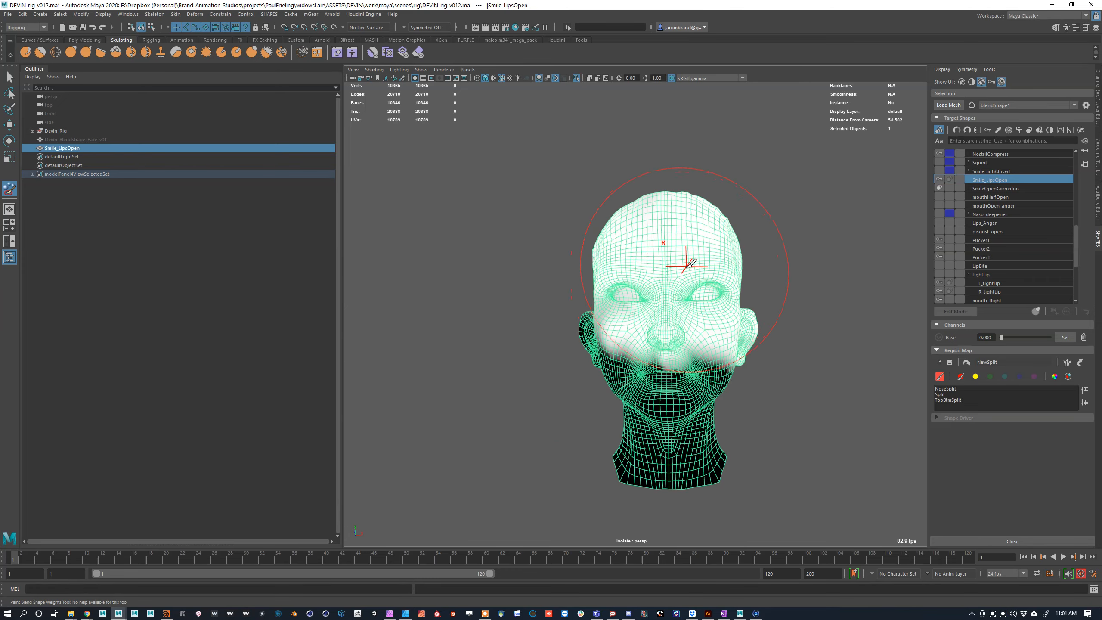
Step: Extend the Top region's weights across the cheeks and down to the edge of the upper lip
{"action": "left_click_drag", "start_coordinate": [691, 259], "coordinate": [627, 261]}
{"action": "right_click_drag", "start_coordinate": [699, 282], "coordinate": [765, 330], "text": "alt"}
{"action": "middle_click_drag", "start_coordinate": [766, 368], "coordinate": [697, 234], "text": "alt"}
{"action": "mouse_move", "coordinate": [697, 234]}
{"action": "left_mouse_down", "text": "alt"}
{"action": "mouse_move", "coordinate": [660, 209]}
{"action": "mouse_move", "coordinate": [669, 246]}
{"action": "mouse_move", "coordinate": [583, 263]}
{"action": "left_mouse_up", "text": "alt"}
{"action": "key", "text": "b"}
{"action": "mouse_move", "coordinate": [635, 221]}
{"action": "left_mouse_down"}
{"action": "mouse_move", "coordinate": [635, 256]}
{"action": "mouse_move", "coordinate": [590, 262]}
{"action": "left_mouse_up"}
{"action": "mouse_move", "coordinate": [654, 248]}
{"action": "left_mouse_down"}
{"action": "mouse_move", "coordinate": [650, 262]}
{"action": "mouse_move", "coordinate": [810, 229]}
{"action": "left_mouse_up"}
{"action": "mouse_move", "coordinate": [528, 282]}
{"action": "left_mouse_down"}
{"action": "mouse_move", "coordinate": [690, 280]}
{"action": "mouse_move", "coordinate": [801, 230]}
{"action": "left_mouse_up"}
{"action": "key", "text": "ctrl+z"}
{"action": "left_click_drag", "start_coordinate": [747, 286], "coordinate": [741, 280]}
{"action": "scroll", "coordinate": [625, 263], "scroll_direction": "up", "scroll_amount": 5}
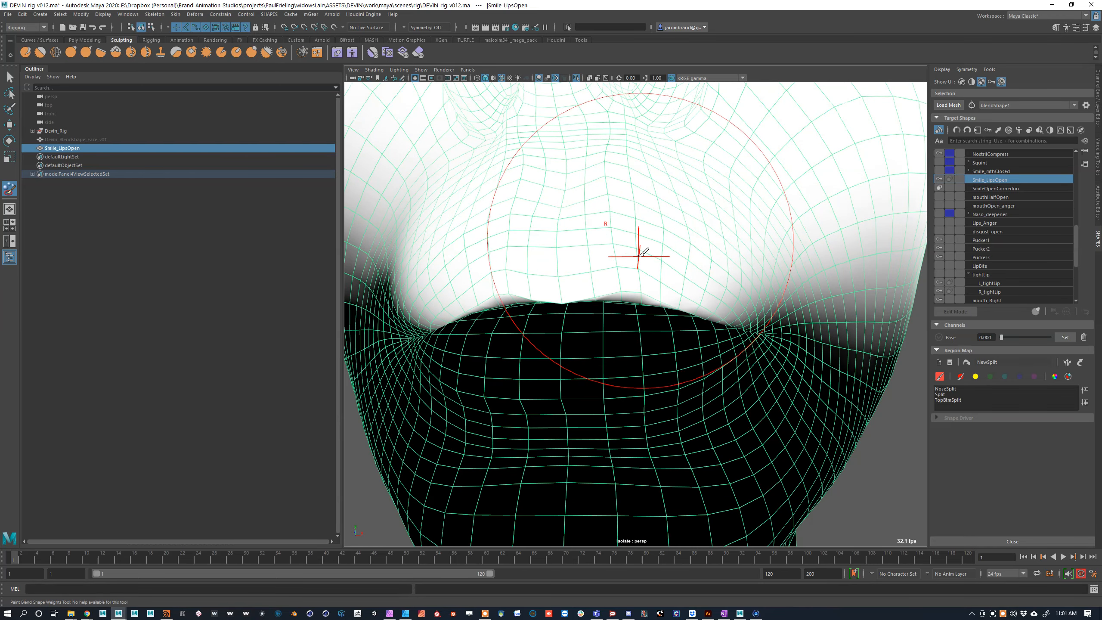
{"action": "left_click", "coordinate": [618, 286], "text": "ctrl"}
{"action": "left_click", "coordinate": [529, 287], "text": "ctrl"}
{"action": "key", "text": "ctrl+z"}
{"action": "key", "text": "ctrl+z"}
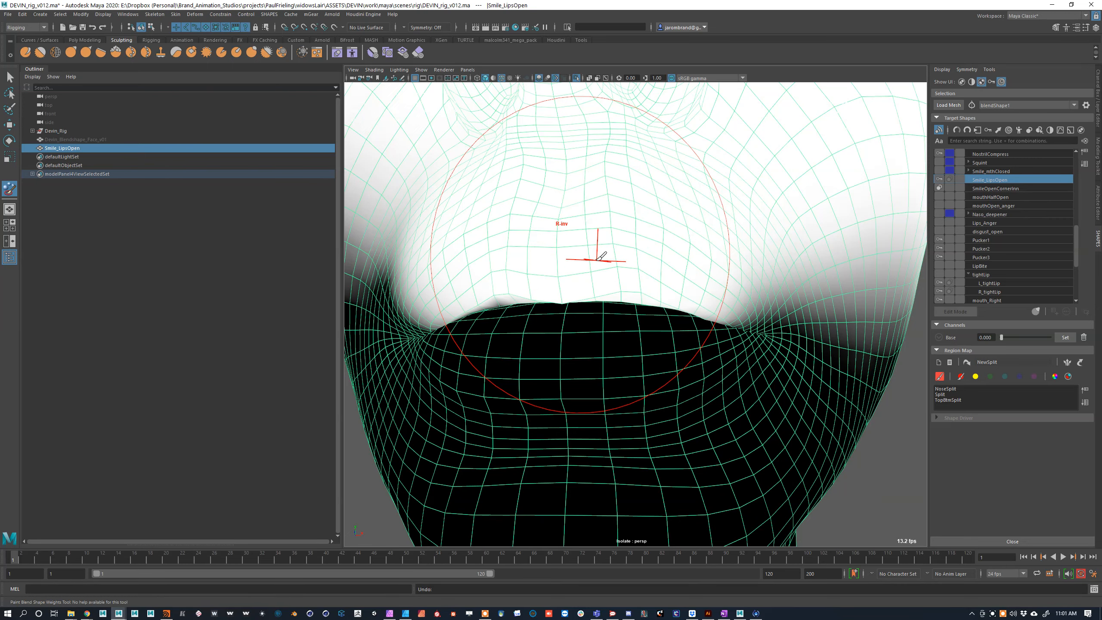
Step: Paint the yellow Btm region over the lower lip and chin, and compare it with the Top region
{"action": "scroll", "coordinate": [588, 241], "scroll_direction": "down", "scroll_amount": 6}
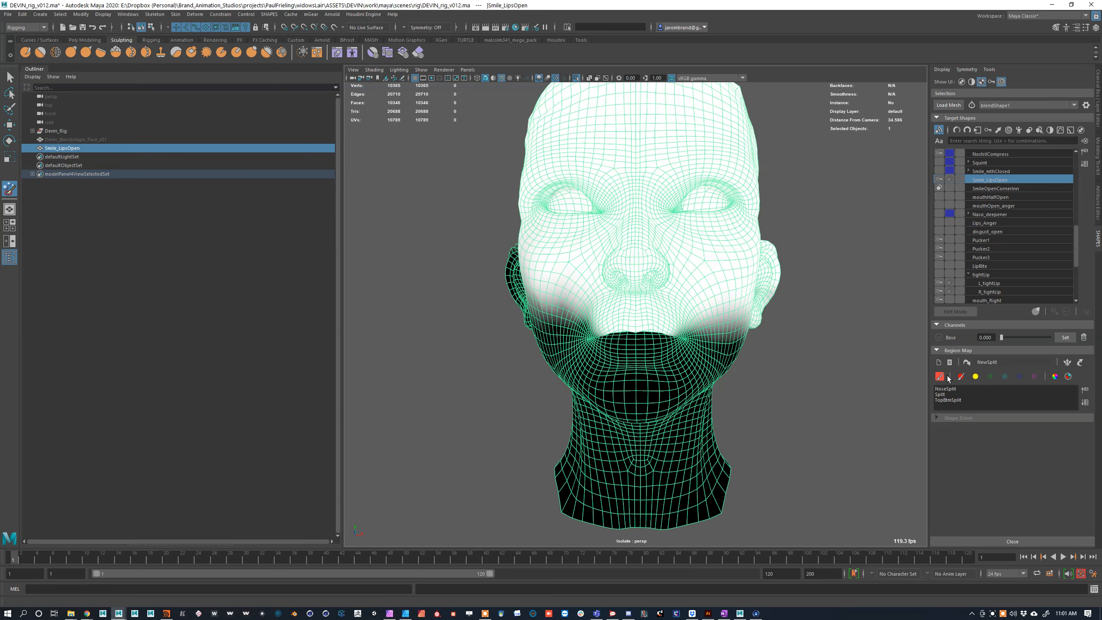
{"action": "left_click", "coordinate": [975, 376]}
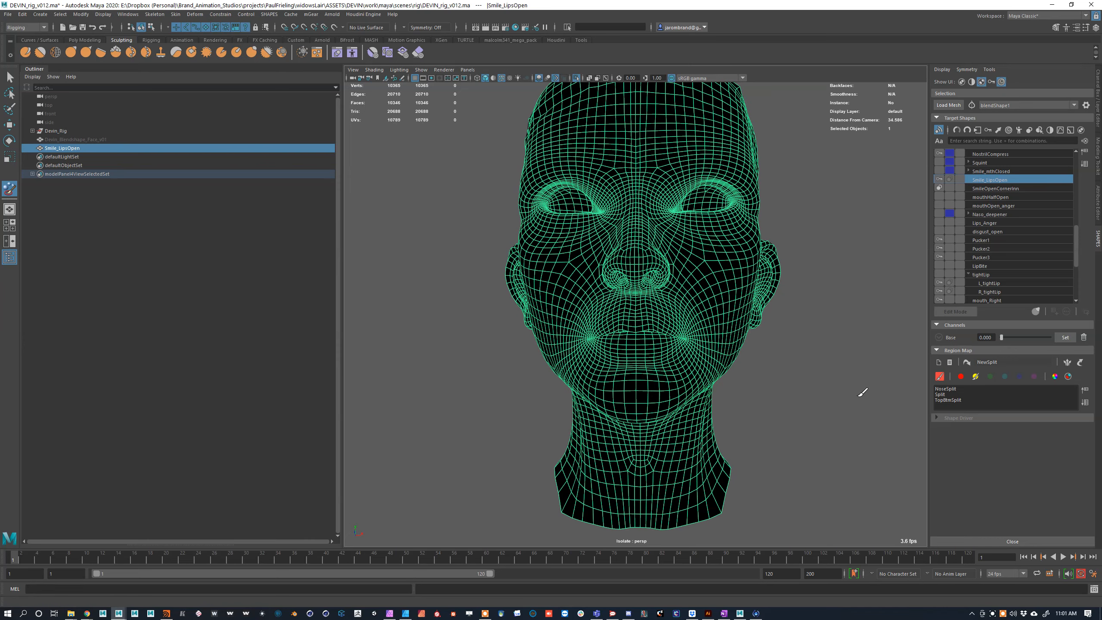
{"action": "scroll", "coordinate": [683, 394], "scroll_direction": "up", "scroll_amount": 4}
{"action": "mouse_move", "coordinate": [684, 473]}
{"action": "left_mouse_down"}
{"action": "mouse_move", "coordinate": [664, 455]}
{"action": "mouse_move", "coordinate": [615, 509]}
{"action": "left_mouse_up"}
{"action": "left_click", "coordinate": [961, 377]}
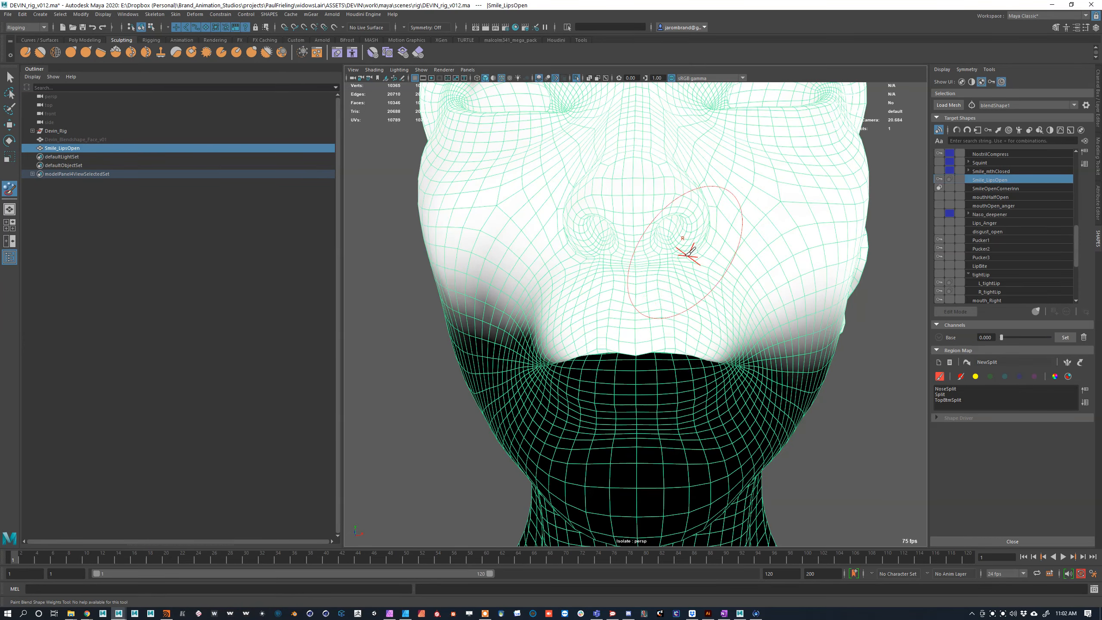
{"action": "left_click", "coordinate": [974, 376]}
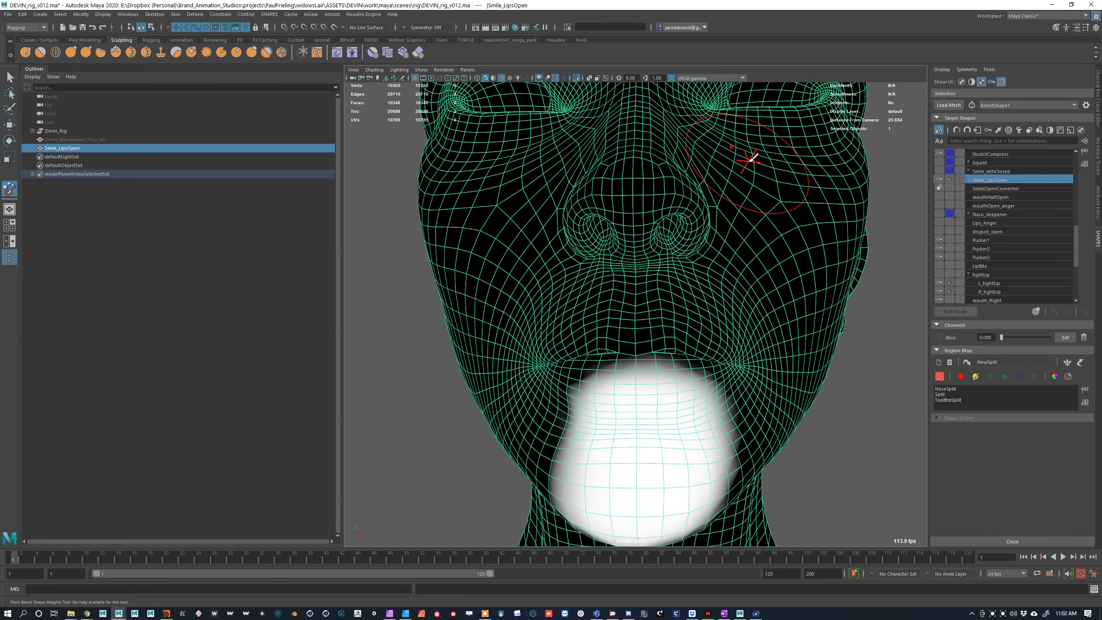
Step: Paint Btm region weights over the cheek below the character's left eye, overlapping the Top region
{"action": "mouse_move", "coordinate": [753, 159]}
{"action": "left_mouse_down"}
{"action": "mouse_move", "coordinate": [807, 152]}
{"action": "mouse_move", "coordinate": [798, 143]}
{"action": "mouse_move", "coordinate": [779, 167]}
{"action": "left_mouse_up"}
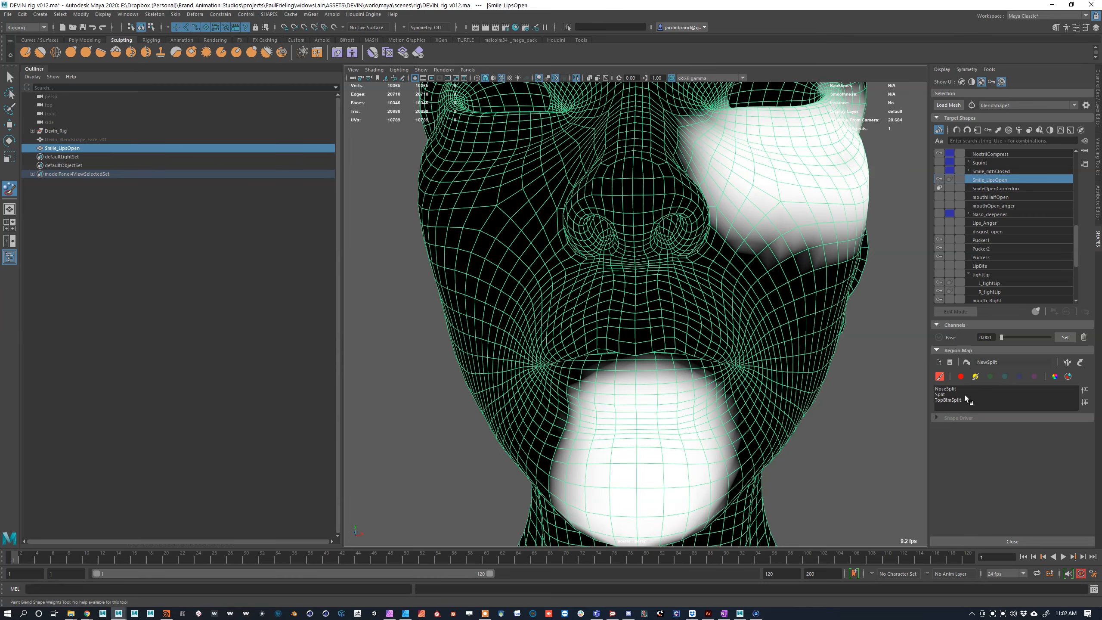
{"action": "left_click", "coordinate": [961, 376]}
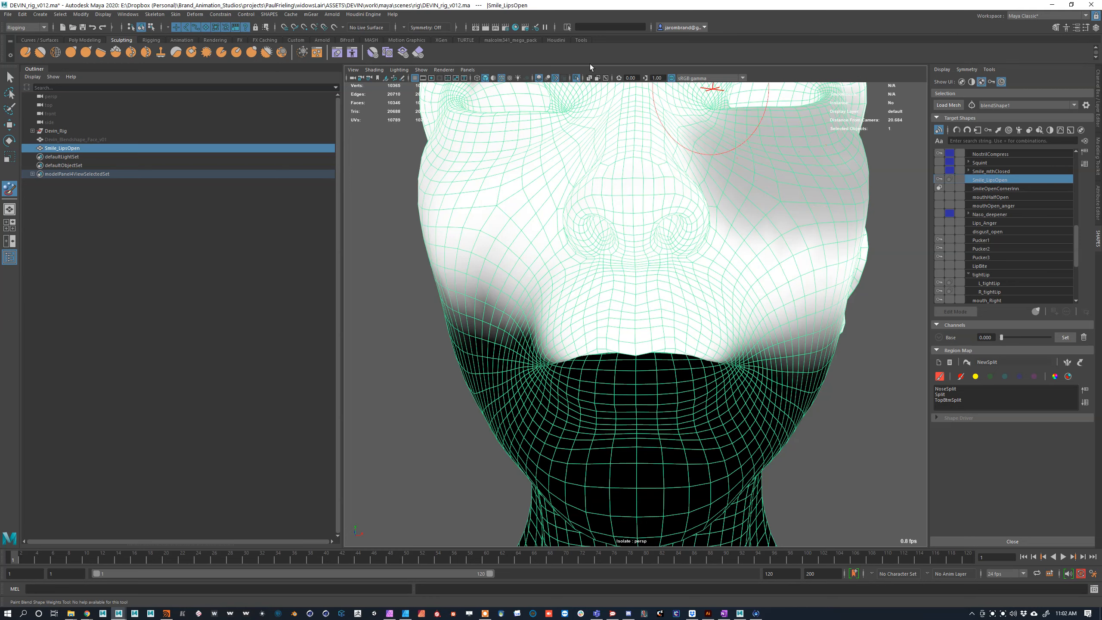
{"action": "left_click", "coordinate": [976, 377]}
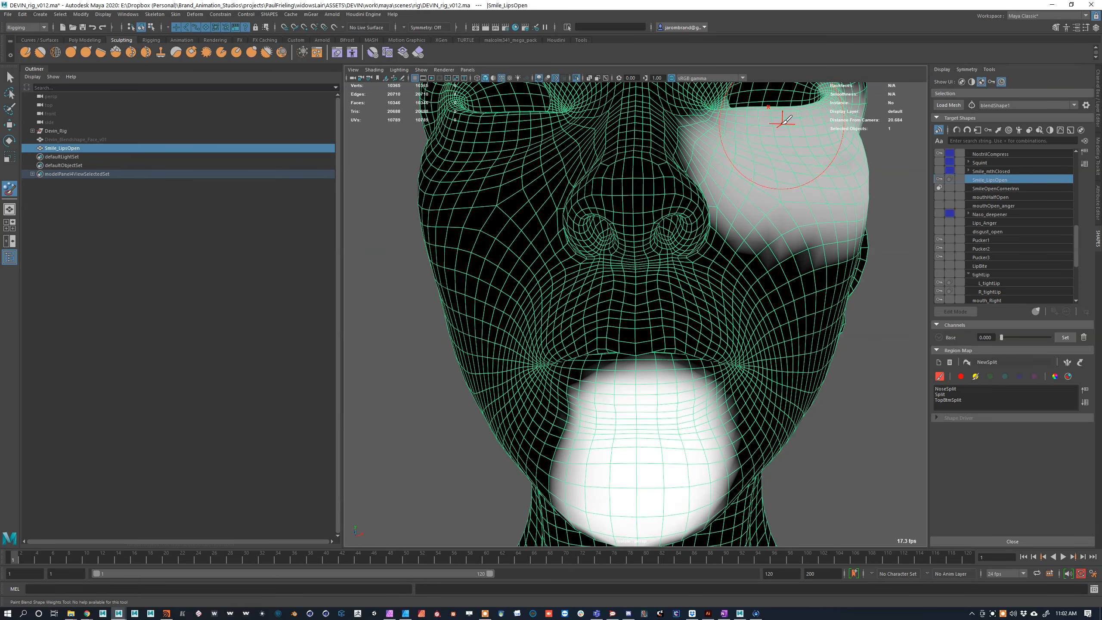
{"action": "mouse_move", "coordinate": [710, 149]}
{"action": "left_mouse_down"}
{"action": "mouse_move", "coordinate": [794, 221]}
{"action": "mouse_move", "coordinate": [787, 247]}
{"action": "mouse_move", "coordinate": [849, 239]}
{"action": "left_mouse_up"}
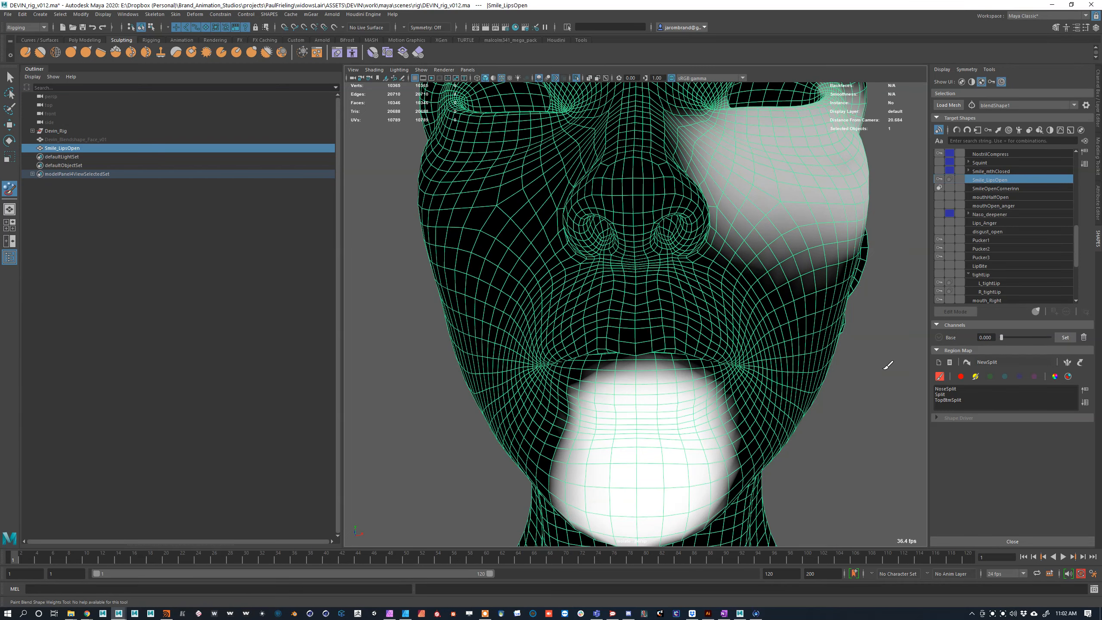
Step: Repaint the cheek below the character's left eye with the Top region and clear the Btm weights there
{"action": "left_click", "coordinate": [961, 376]}
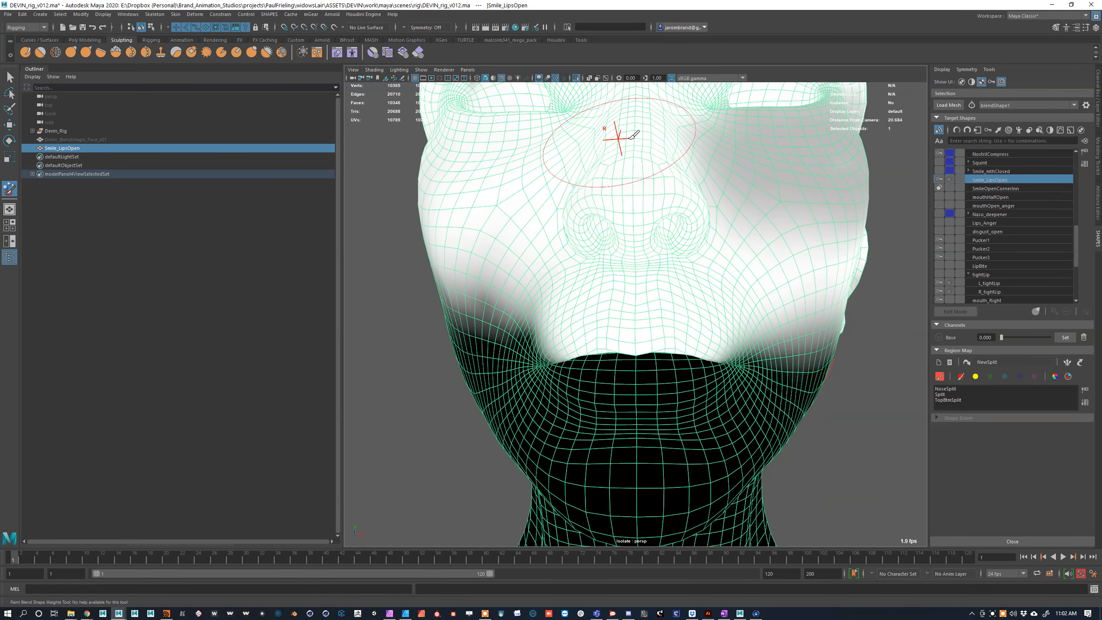
{"action": "mouse_move", "coordinate": [721, 190]}
{"action": "left_mouse_down"}
{"action": "mouse_move", "coordinate": [778, 148]}
{"action": "mouse_move", "coordinate": [737, 114]}
{"action": "mouse_move", "coordinate": [753, 140]}
{"action": "left_mouse_up"}
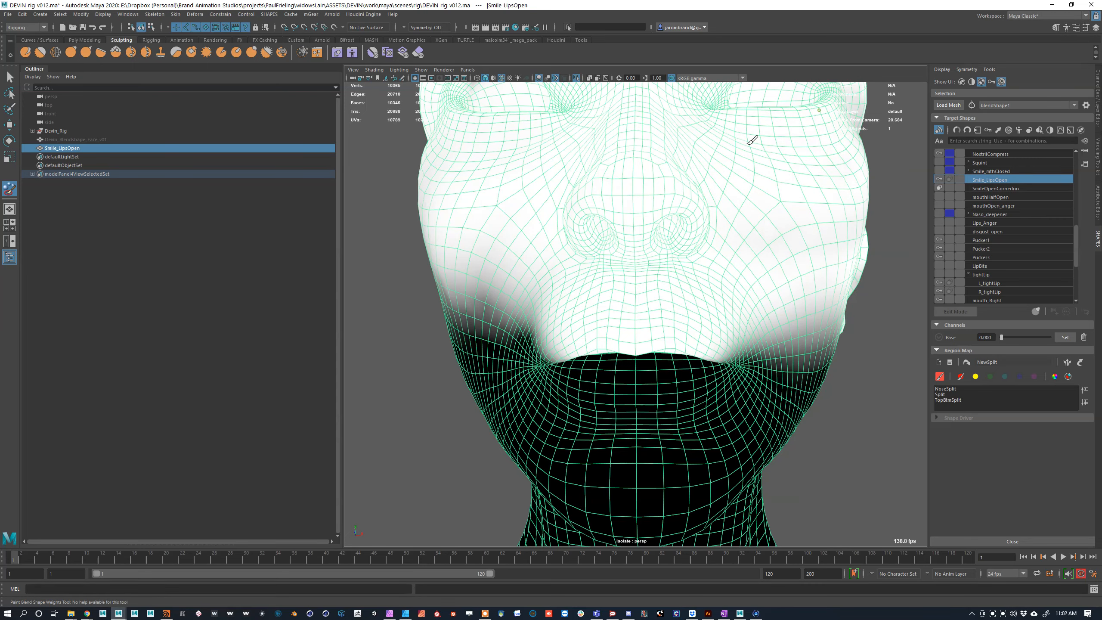
{"action": "left_click", "coordinate": [976, 376]}
{"action": "mouse_move", "coordinate": [781, 174]}
{"action": "left_mouse_down"}
{"action": "mouse_move", "coordinate": [751, 161]}
{"action": "mouse_move", "coordinate": [777, 174]}
{"action": "mouse_move", "coordinate": [772, 133]}
{"action": "mouse_move", "coordinate": [881, 160]}
{"action": "mouse_move", "coordinate": [853, 131]}
{"action": "left_mouse_up"}
Step: Compare the Btm and Top region weights around the cheeks and mouth from several angles
{"action": "right_click_drag", "start_coordinate": [853, 130], "coordinate": [824, 131], "text": "alt"}
{"action": "left_click_drag", "start_coordinate": [825, 130], "coordinate": [642, 225], "text": "alt"}
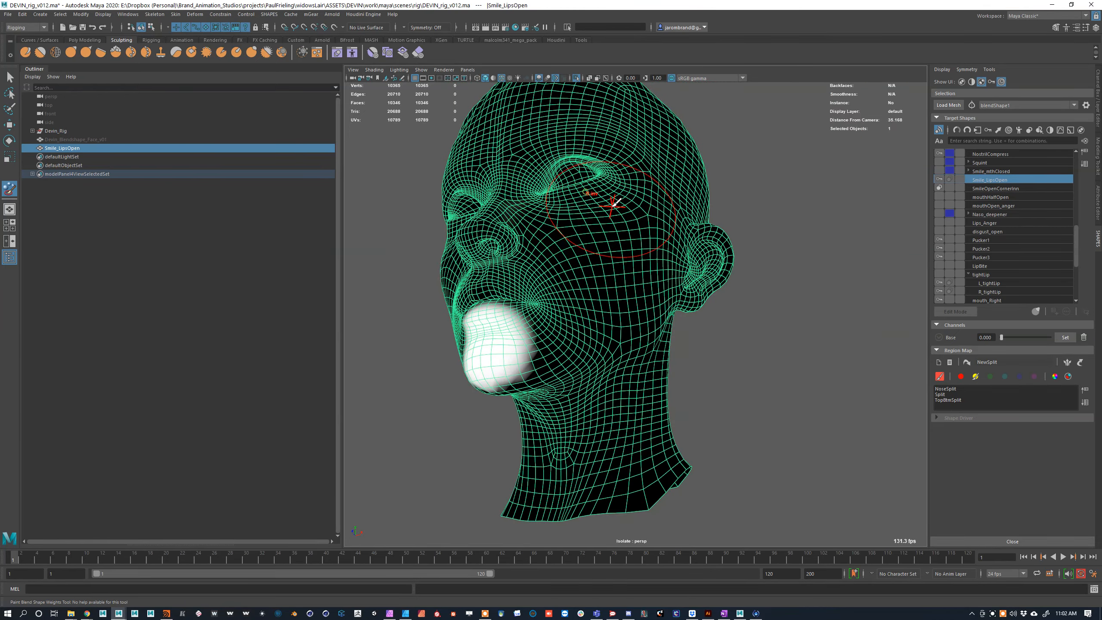
{"action": "right_click_drag", "start_coordinate": [616, 207], "coordinate": [737, 270], "text": "alt"}
{"action": "left_click_drag", "start_coordinate": [737, 271], "coordinate": [685, 248], "text": "alt"}
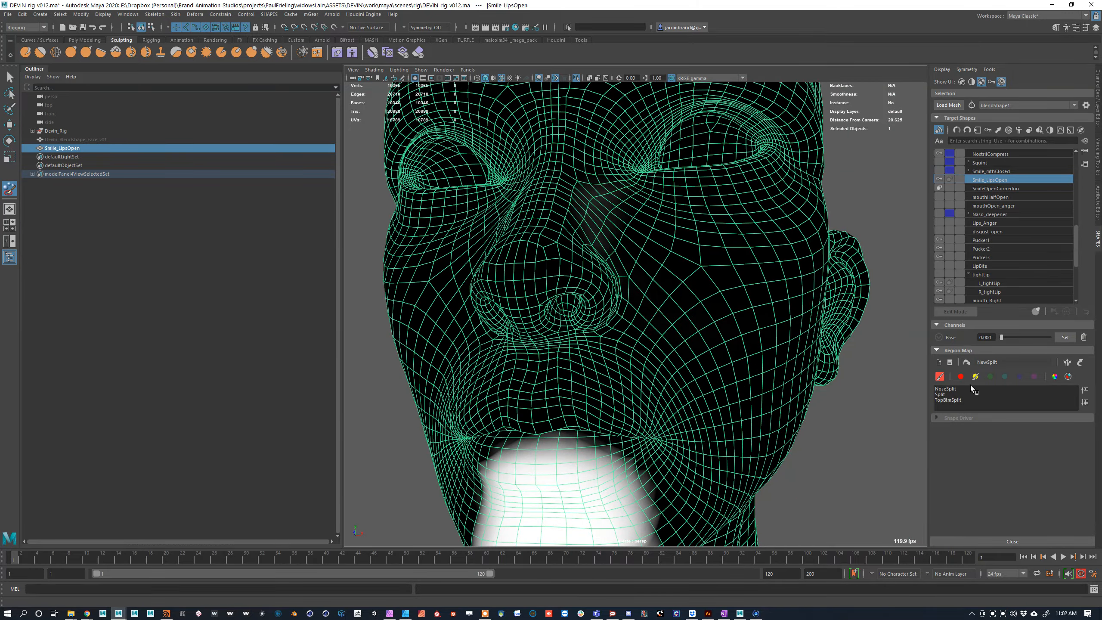
{"action": "left_click", "coordinate": [961, 376]}
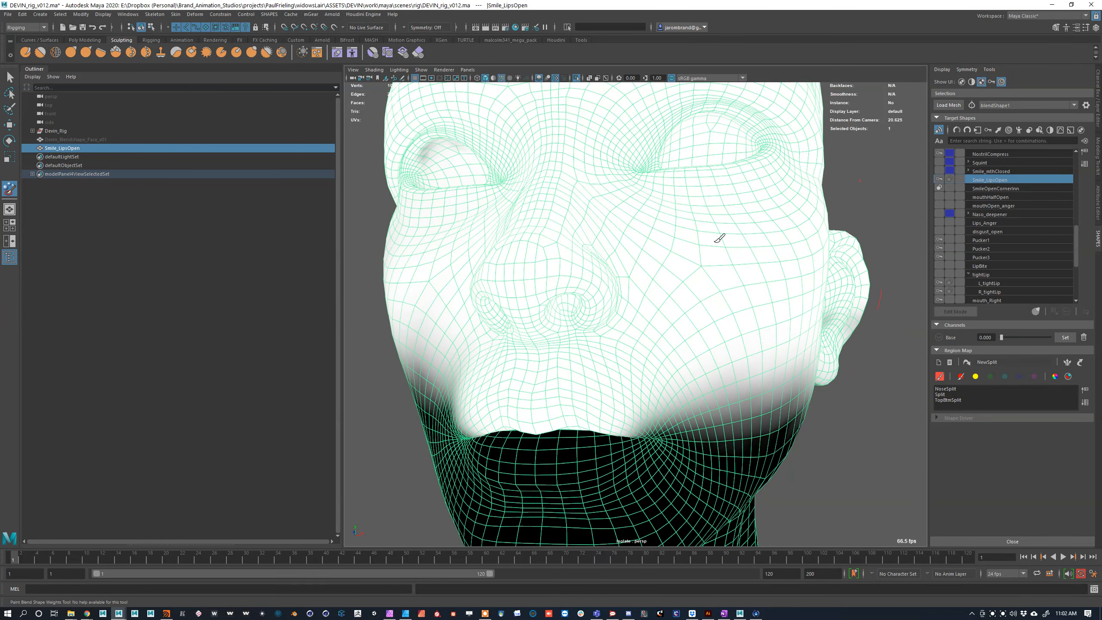
{"action": "left_click_drag", "start_coordinate": [720, 239], "coordinate": [704, 318], "text": "alt"}
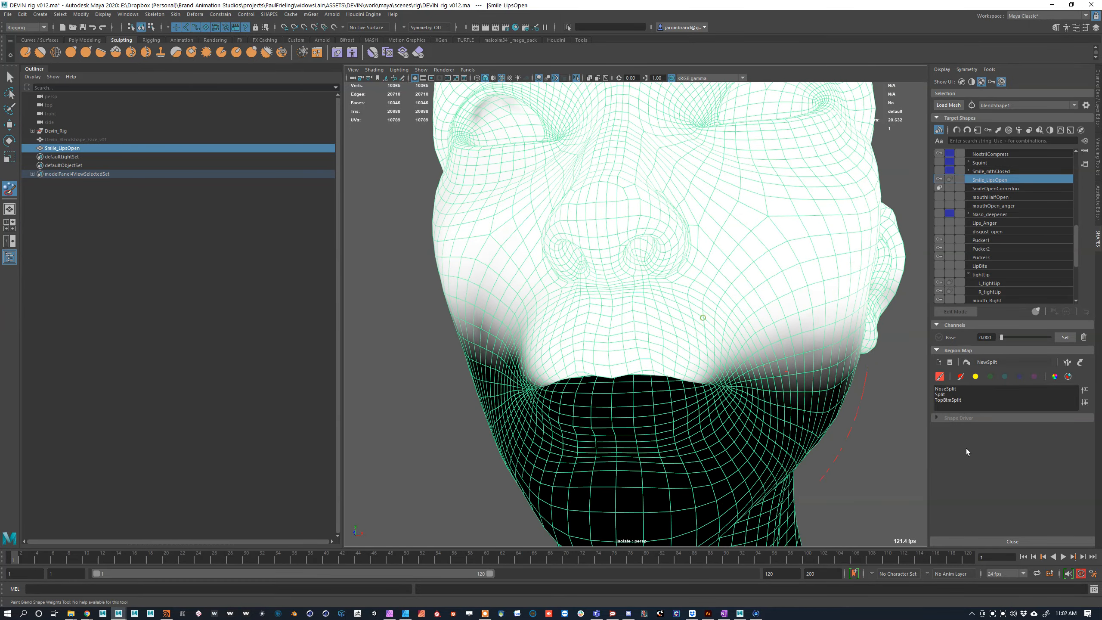
{"action": "left_click", "coordinate": [974, 379]}
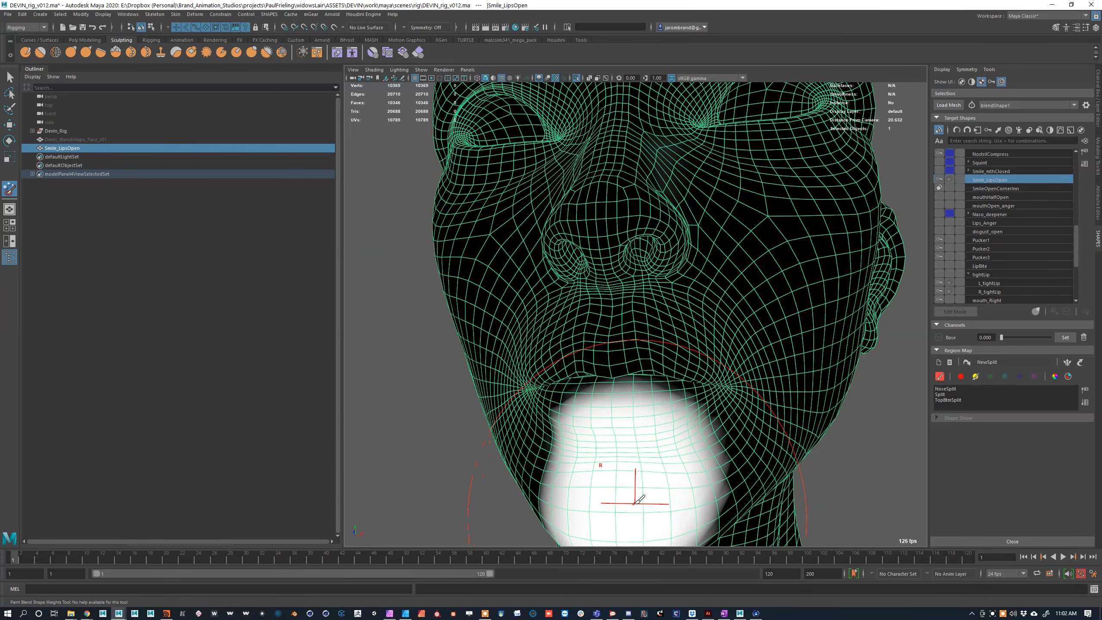
{"action": "left_click", "coordinate": [635, 500]}
{"action": "key", "text": "ctrl+z"}
{"action": "left_click_drag", "start_coordinate": [677, 407], "coordinate": [710, 280], "text": "alt"}
{"action": "key", "text": "ctrl+z"}
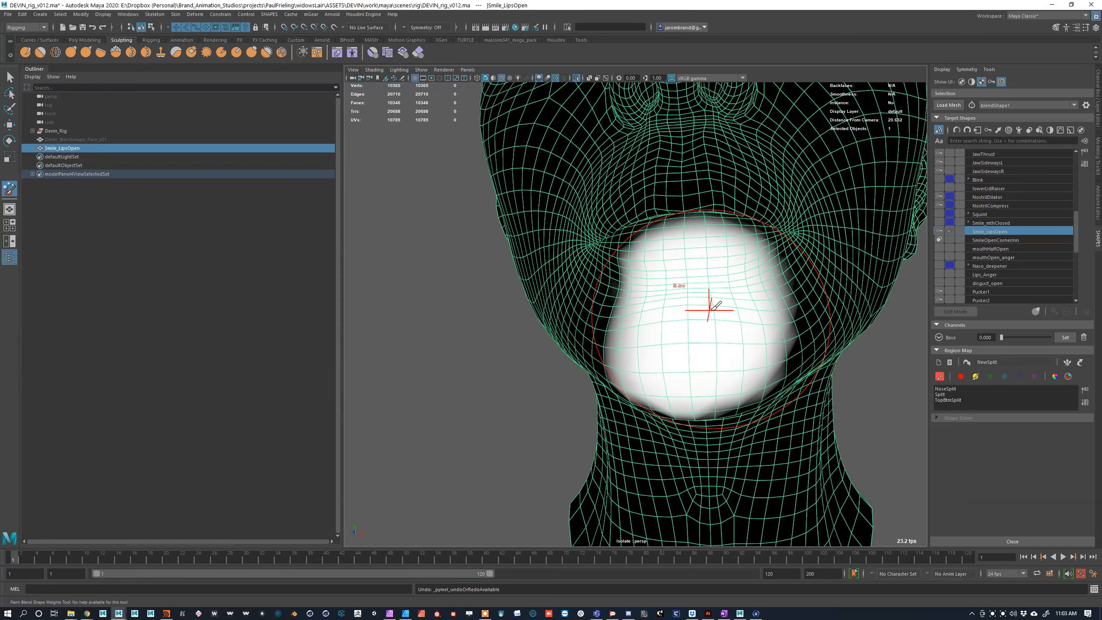
Step: Undo the last paint stroke and extend the Btm region over the chin, the mouth and the cheek on the character's left
{"action": "left_click_drag", "start_coordinate": [738, 346], "coordinate": [709, 204], "text": "alt"}
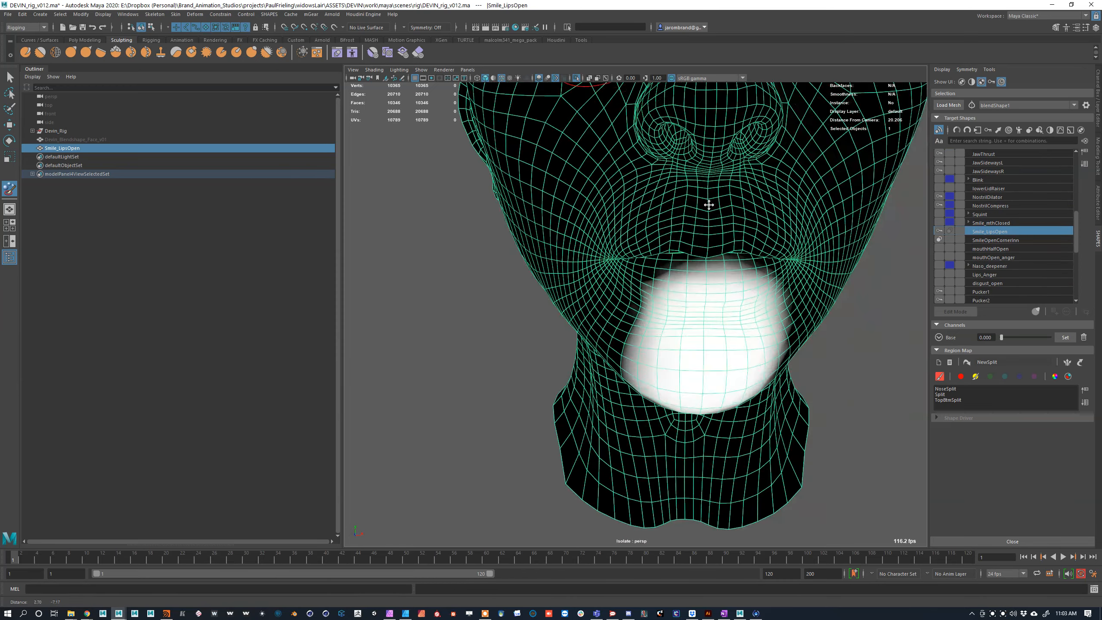
{"action": "mouse_move", "coordinate": [718, 287]}
{"action": "left_mouse_down", "text": "alt"}
{"action": "mouse_move", "coordinate": [713, 236]}
{"action": "mouse_move", "coordinate": [717, 265]}
{"action": "mouse_move", "coordinate": [697, 273]}
{"action": "mouse_move", "coordinate": [705, 210]}
{"action": "mouse_move", "coordinate": [737, 234]}
{"action": "mouse_move", "coordinate": [733, 212]}
{"action": "mouse_move", "coordinate": [770, 259]}
{"action": "mouse_move", "coordinate": [749, 317]}
{"action": "mouse_move", "coordinate": [713, 290]}
{"action": "mouse_move", "coordinate": [665, 216]}
{"action": "mouse_move", "coordinate": [591, 286]}
{"action": "mouse_move", "coordinate": [666, 298]}
{"action": "mouse_move", "coordinate": [672, 290]}
{"action": "mouse_move", "coordinate": [647, 305]}
{"action": "mouse_move", "coordinate": [837, 195]}
{"action": "left_mouse_up", "text": "alt"}
{"action": "key", "text": "ctrl+z"}
{"action": "key", "text": "b"}
{"action": "left_click_drag", "start_coordinate": [778, 248], "coordinate": [859, 241]}
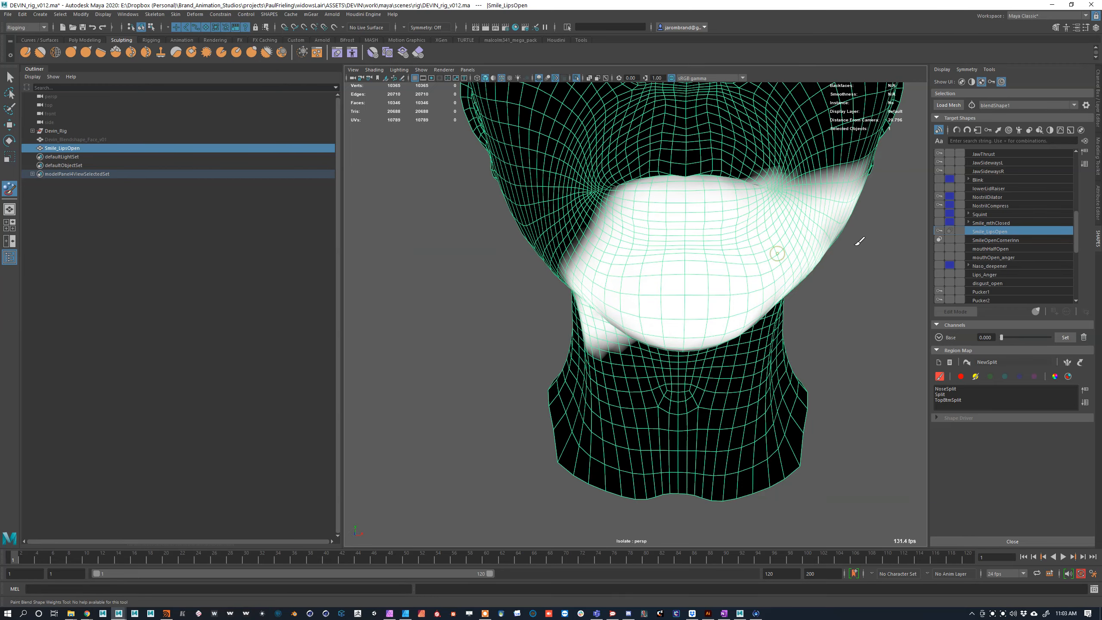
Step: Paint the Btm region over the character's right cheek, the jaw and the neck with a resized brush
{"action": "right_click_drag", "start_coordinate": [859, 241], "coordinate": [777, 244], "text": "alt"}
{"action": "mouse_move", "coordinate": [777, 244]}
{"action": "left_mouse_down", "text": "alt"}
{"action": "mouse_move", "coordinate": [764, 256]}
{"action": "mouse_move", "coordinate": [713, 257]}
{"action": "mouse_move", "coordinate": [660, 287]}
{"action": "mouse_move", "coordinate": [670, 256]}
{"action": "left_mouse_up", "text": "alt"}
{"action": "mouse_move", "coordinate": [685, 261]}
{"action": "left_mouse_down"}
{"action": "mouse_move", "coordinate": [668, 242]}
{"action": "mouse_move", "coordinate": [639, 277]}
{"action": "mouse_move", "coordinate": [671, 279]}
{"action": "mouse_move", "coordinate": [623, 240]}
{"action": "mouse_move", "coordinate": [716, 289]}
{"action": "mouse_move", "coordinate": [677, 290]}
{"action": "mouse_move", "coordinate": [721, 282]}
{"action": "mouse_move", "coordinate": [714, 258]}
{"action": "left_mouse_up"}
{"action": "key", "text": "b"}
{"action": "scroll", "coordinate": [694, 276], "scroll_direction": "up", "scroll_amount": 3}
{"action": "middle_click_drag", "start_coordinate": [715, 259], "coordinate": [719, 271], "text": "alt"}
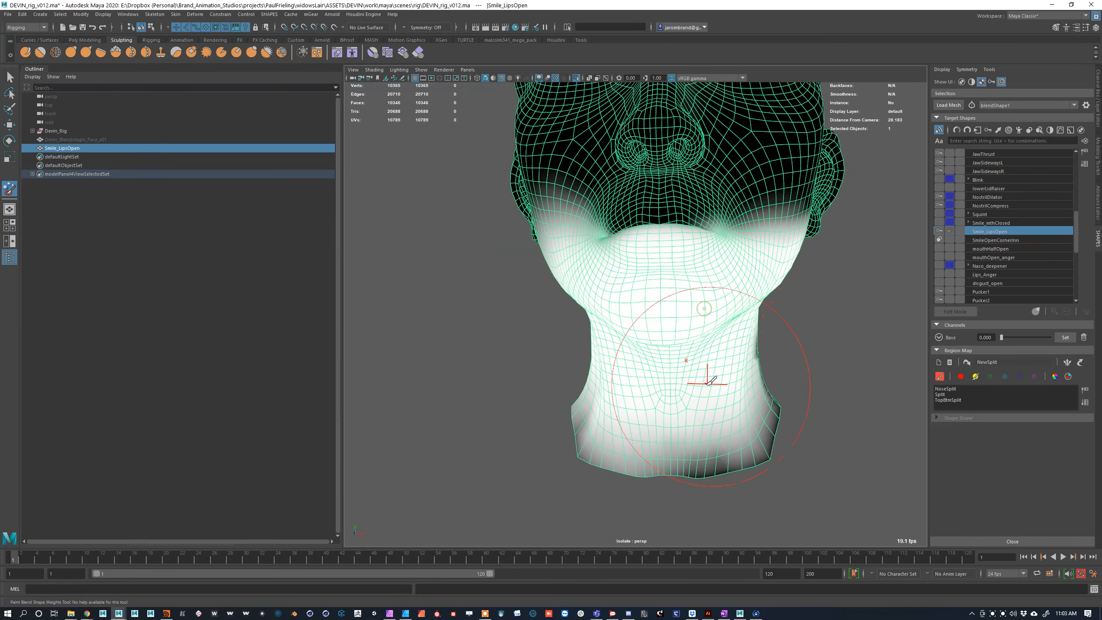
Step: Compare the weights of the red Top region with those of the yellow Btm region
{"action": "key", "text": "w"}
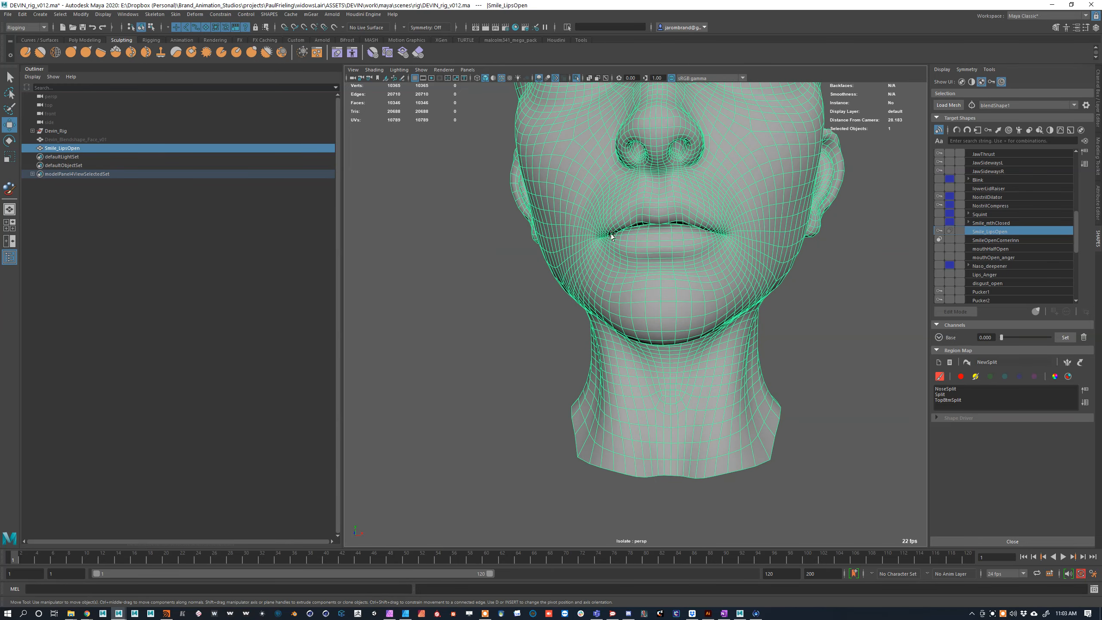
{"action": "left_click", "coordinate": [962, 377]}
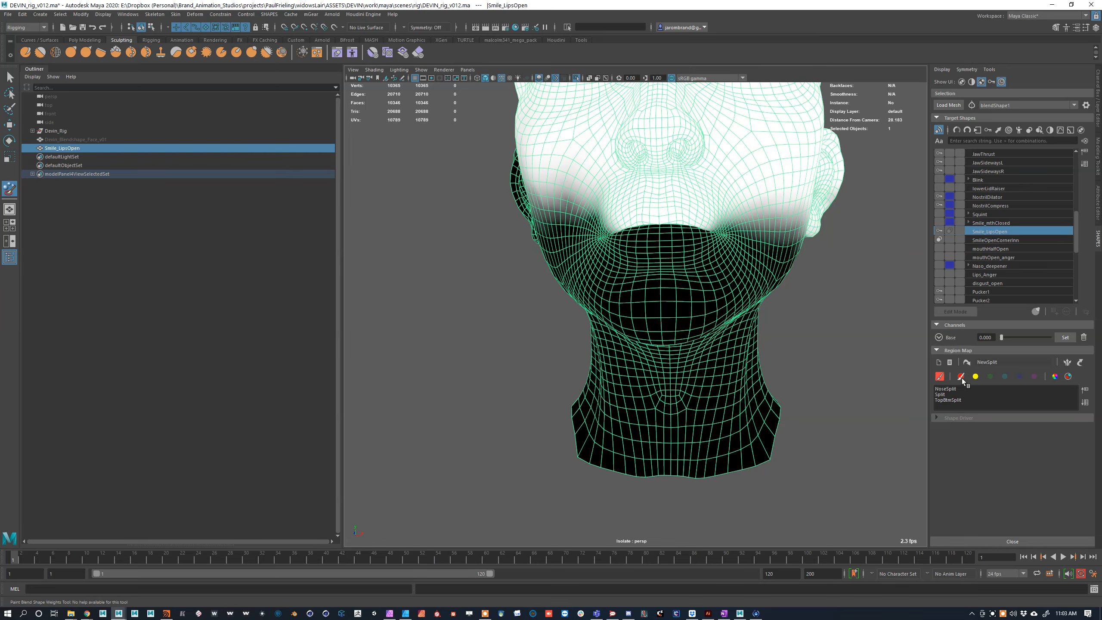
{"action": "left_click", "coordinate": [979, 376]}
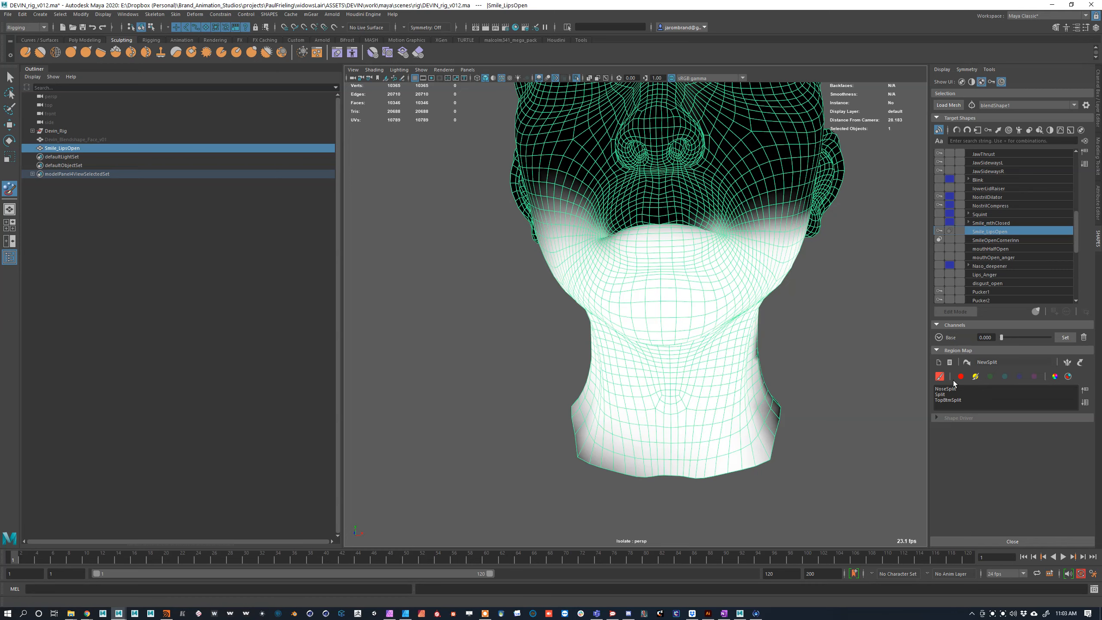
Step: Leave region painting and try to display all NewSplit regions with a color gradient
{"action": "left_click", "coordinate": [1056, 377]}
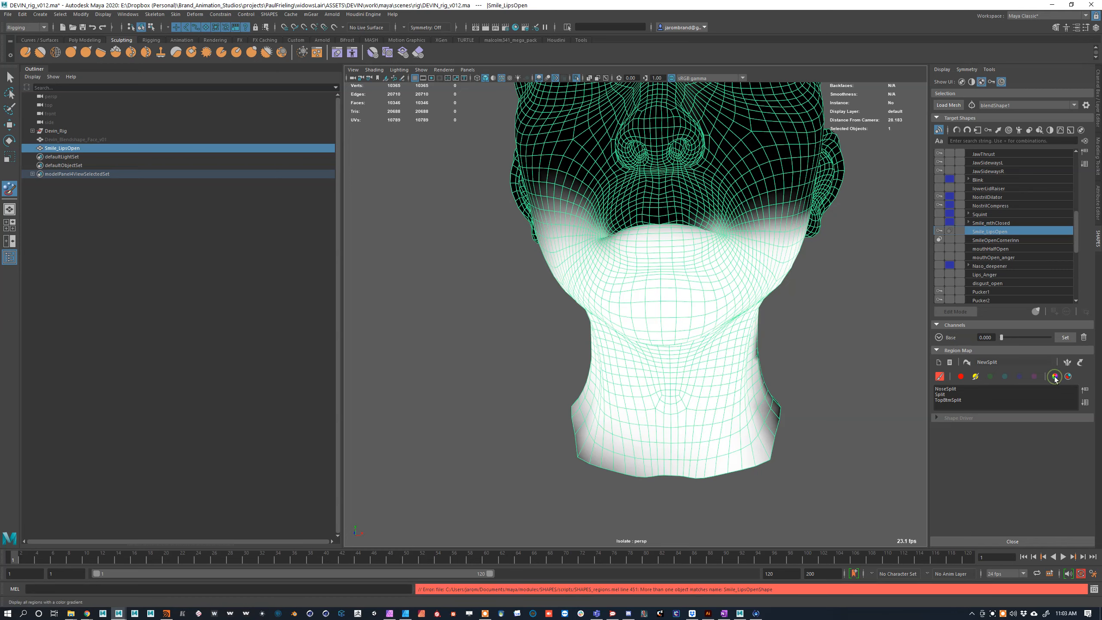
{"action": "left_click", "coordinate": [940, 376]}
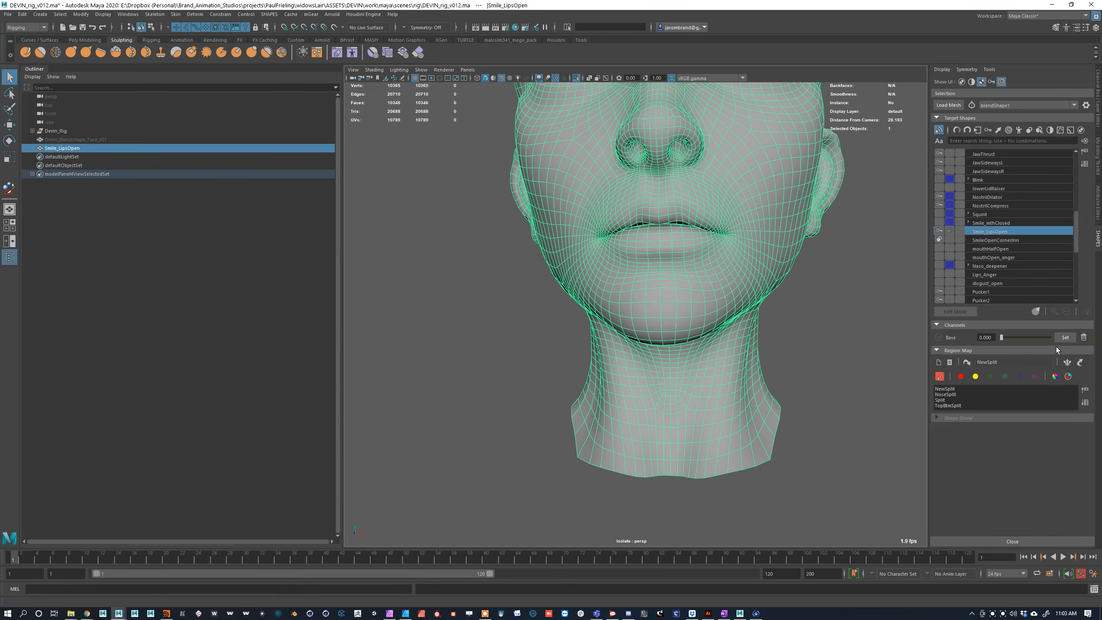
{"action": "left_click", "coordinate": [1056, 377]}
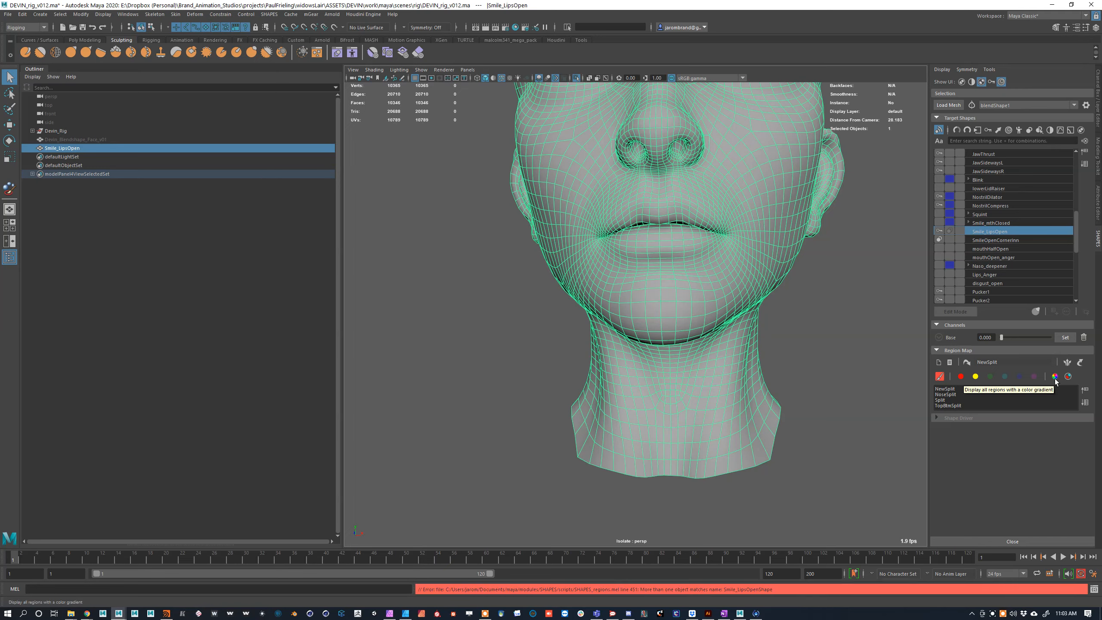
Step: Try to extract the region maps with the SmileOpenCornerInn shape selected, and retry the color gradient display of all regions
{"action": "left_click", "coordinate": [994, 240]}
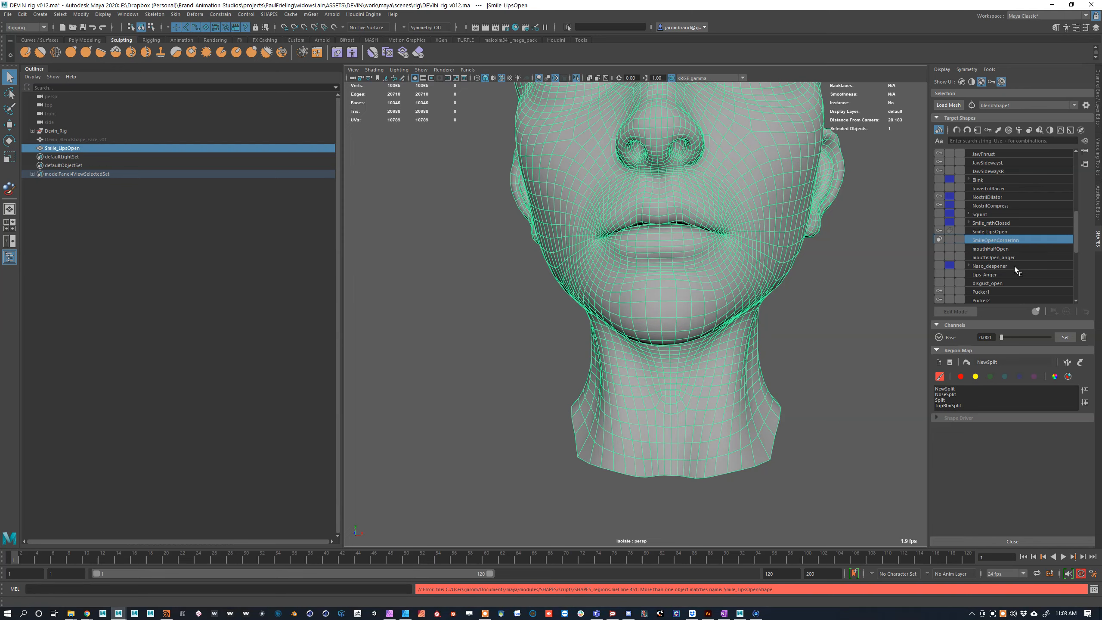
{"action": "left_click", "coordinate": [1069, 363]}
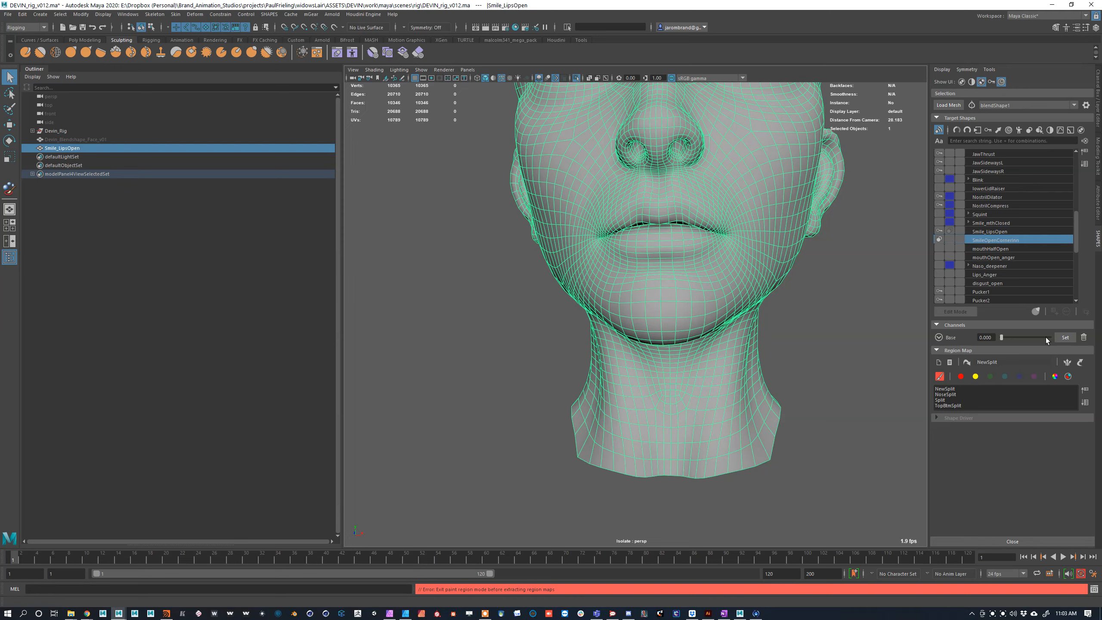
{"action": "scroll", "coordinate": [823, 272], "scroll_direction": "down", "scroll_amount": 3}
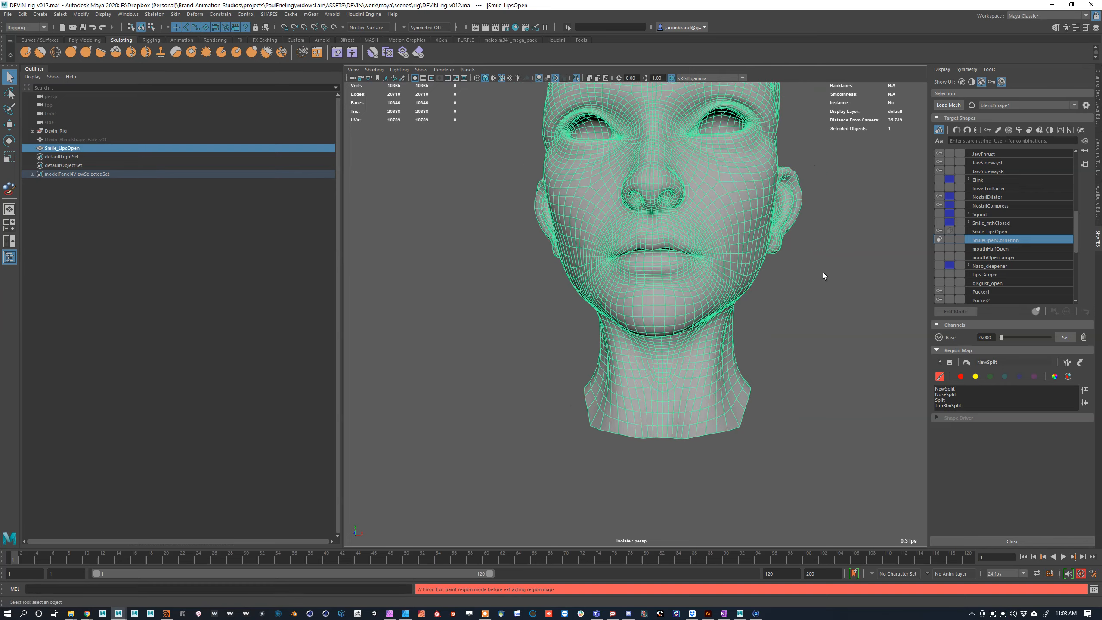
{"action": "scroll", "coordinate": [823, 273], "scroll_direction": "down", "scroll_amount": 3}
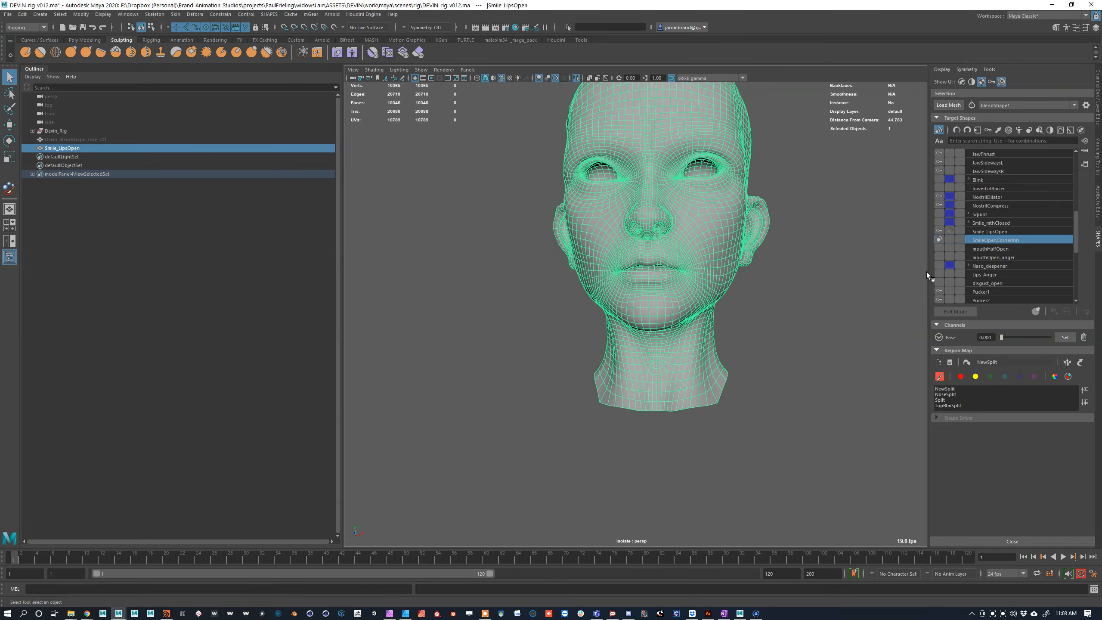
{"action": "left_click", "coordinate": [1055, 377]}
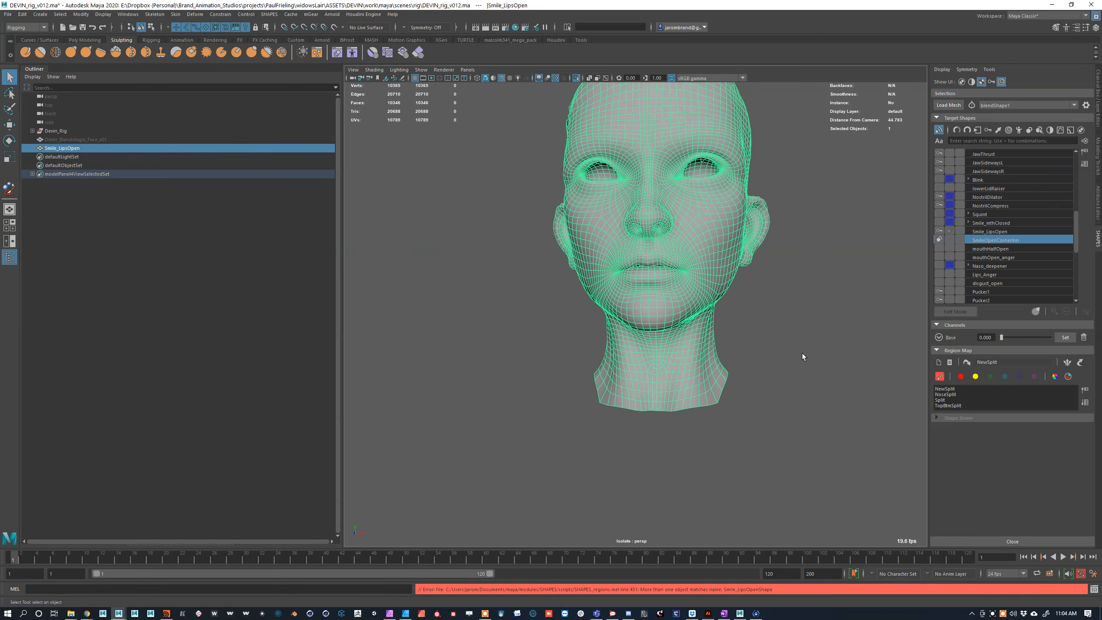
{"action": "key", "text": "w"}
{"action": "left_click", "coordinate": [785, 293]}
{"action": "left_click", "coordinate": [727, 235]}
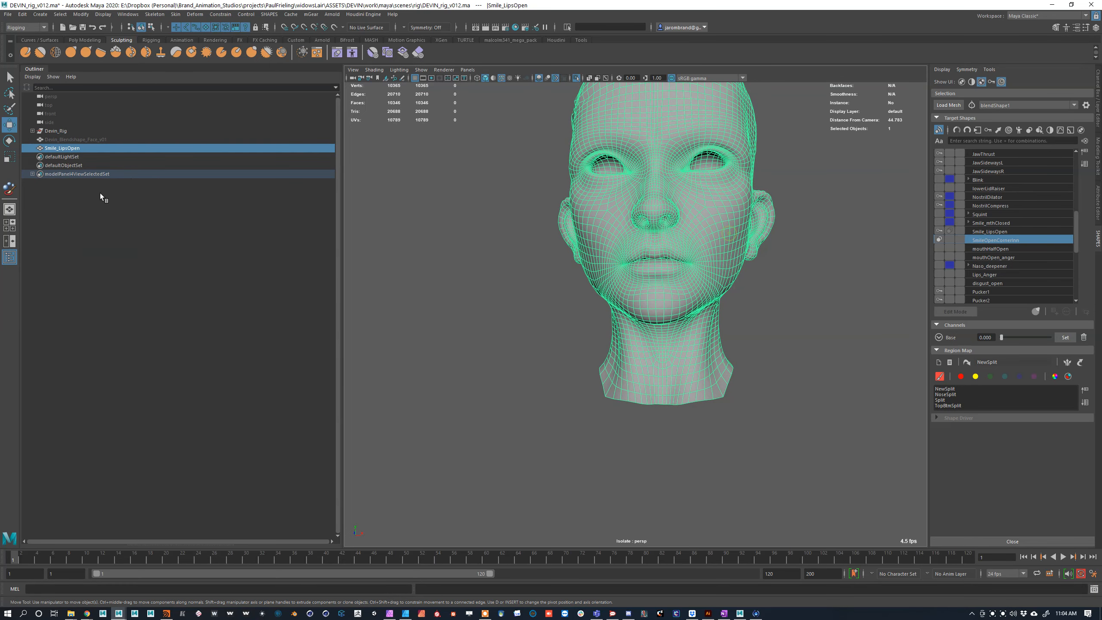
{"action": "key", "text": "Delete"}
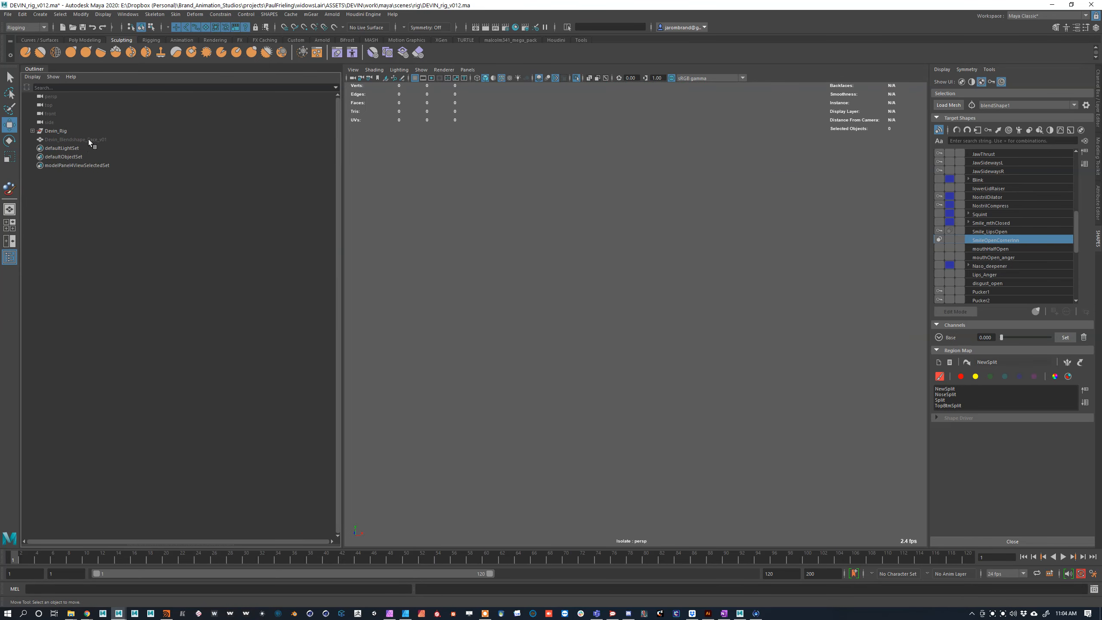
{"action": "key", "text": "ctrl+z"}
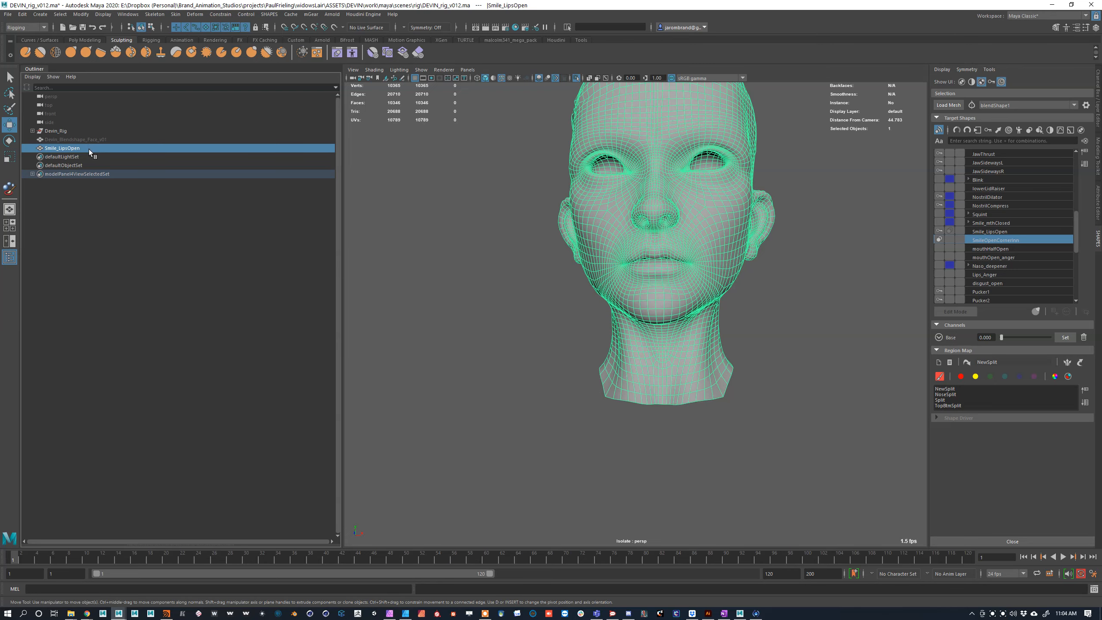
Step: Delete the Smile_LipsOpen mesh from the scene
{"action": "left_click", "coordinate": [88, 141]}
{"action": "left_click", "coordinate": [86, 149]}
{"action": "key", "text": "Delete"}
Step: Unhide the Devin_Blendshape_Face_v01 mesh and load it into the shape editor
{"action": "left_click", "coordinate": [87, 141]}
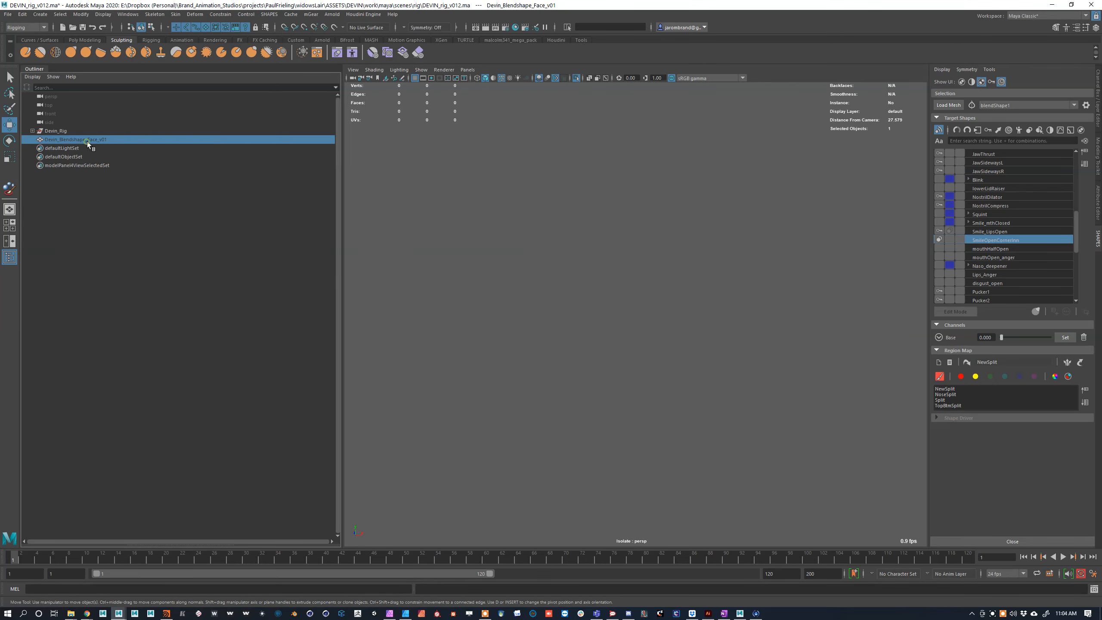
{"action": "key", "text": "h"}
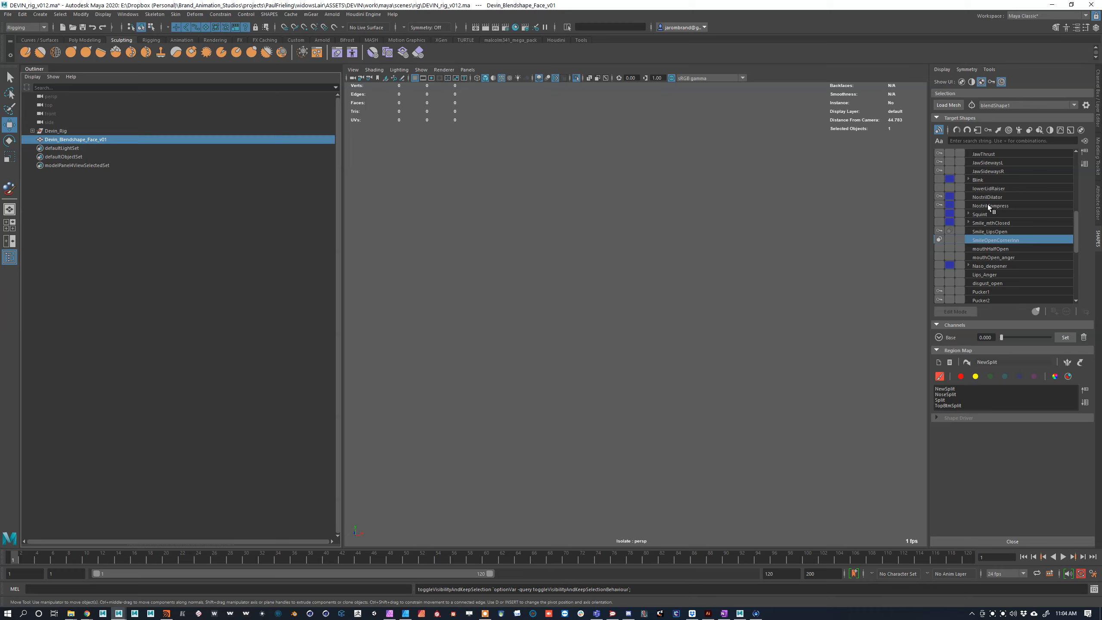
{"action": "left_click", "coordinate": [956, 105]}
Step: Find and select the Smile_LipsOpen target shape in the list of target shapes
{"action": "scroll", "coordinate": [994, 265], "scroll_direction": "down", "scroll_amount": 10}
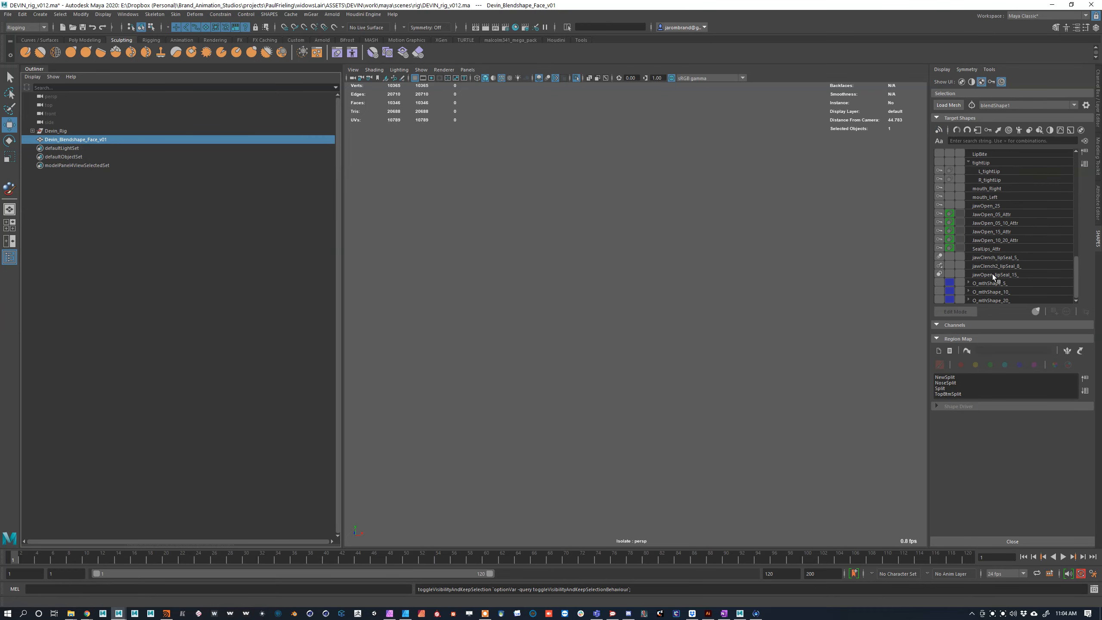
{"action": "scroll", "coordinate": [990, 188], "scroll_direction": "up", "scroll_amount": 4}
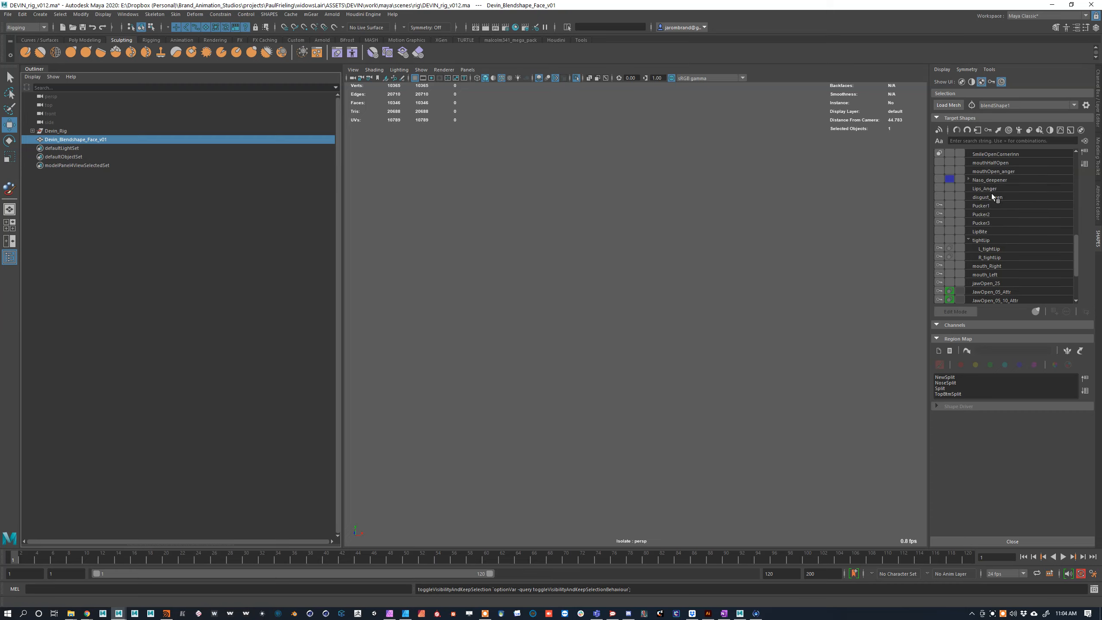
{"action": "left_click", "coordinate": [991, 164]}
{"action": "scroll", "coordinate": [994, 171], "scroll_direction": "up", "scroll_amount": 1}
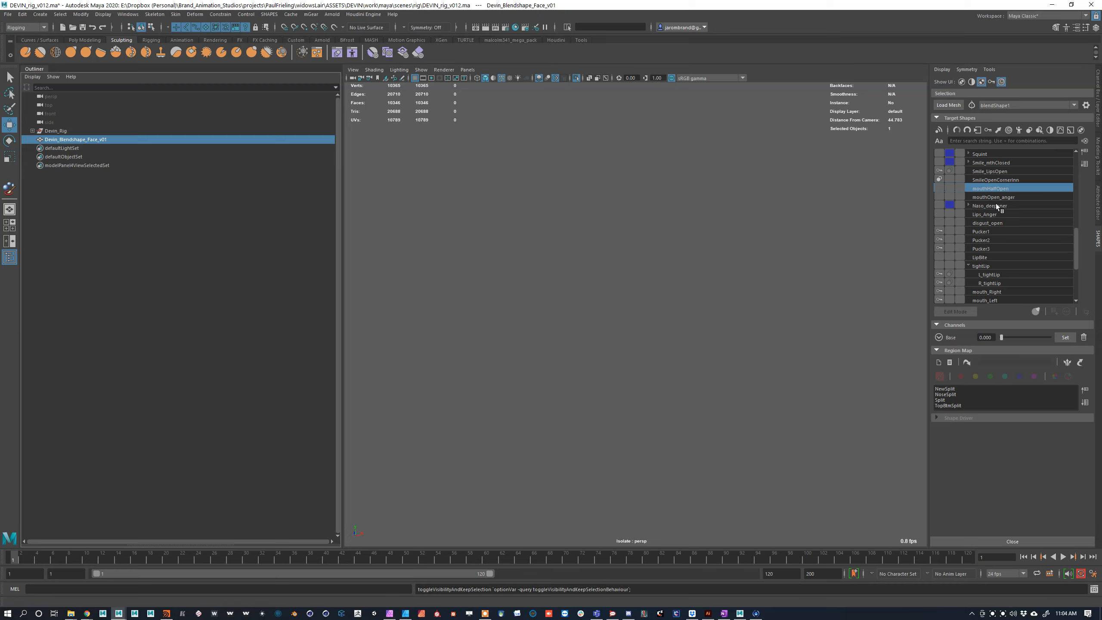
{"action": "left_click", "coordinate": [997, 179]}
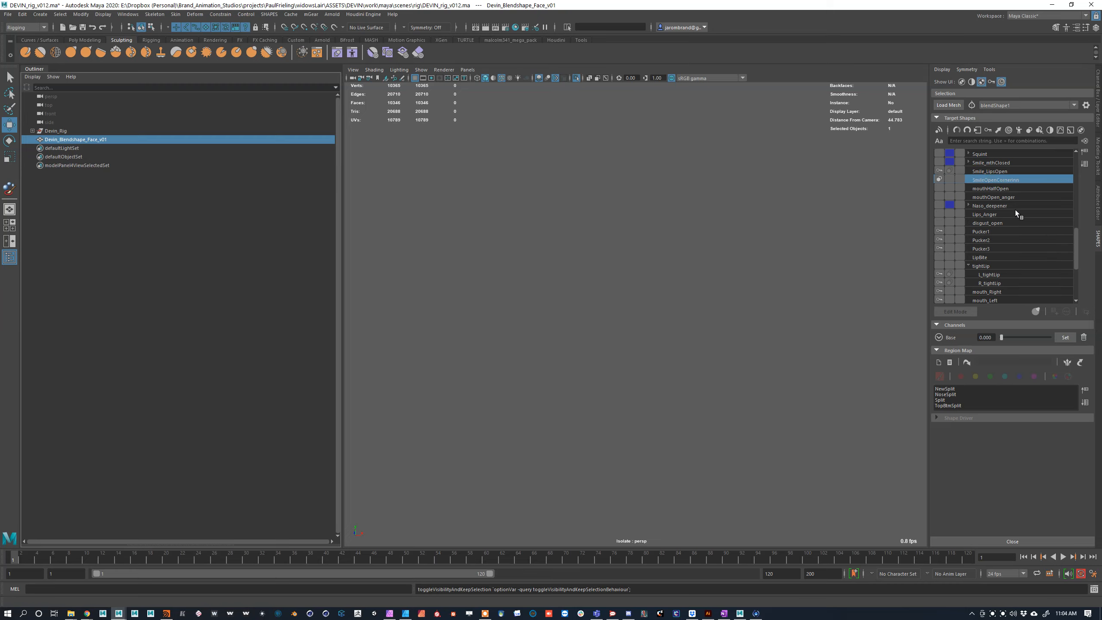
{"action": "left_click", "coordinate": [985, 170]}
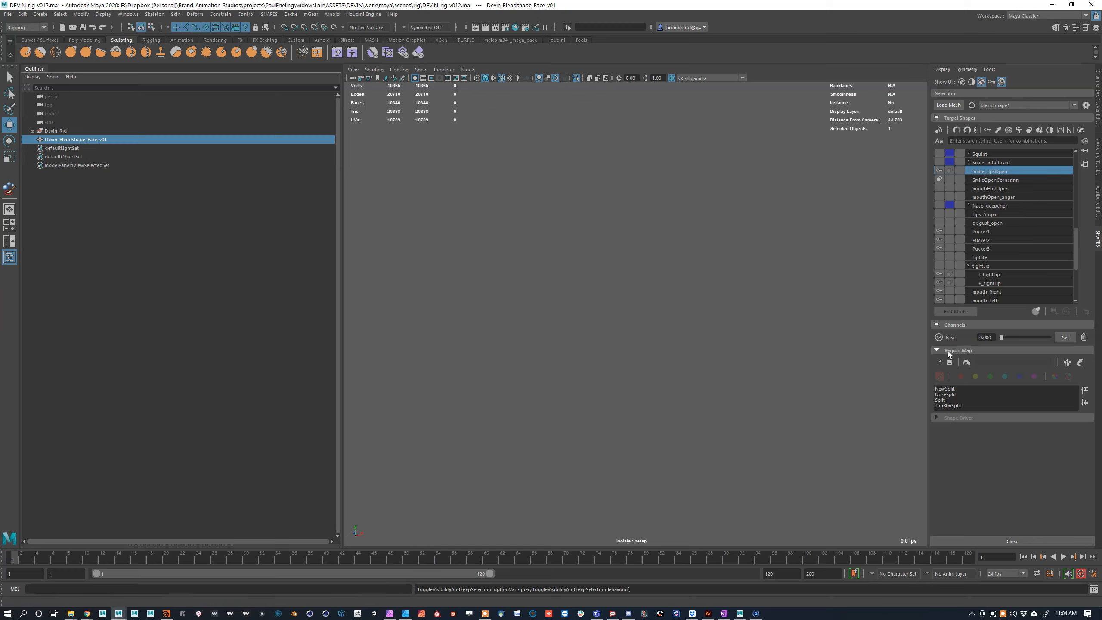
Step: Dismiss the settings for a new region map and try to load the existing NewSplit map for Smile_LipsOpen
{"action": "left_click", "coordinate": [939, 363]}
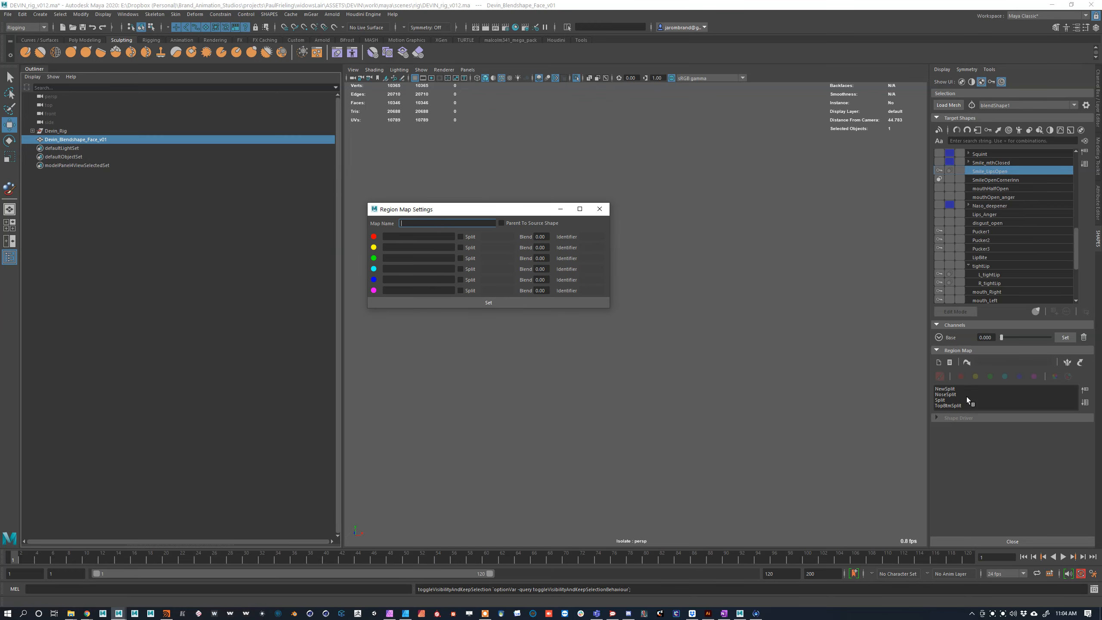
{"action": "left_click", "coordinate": [599, 209]}
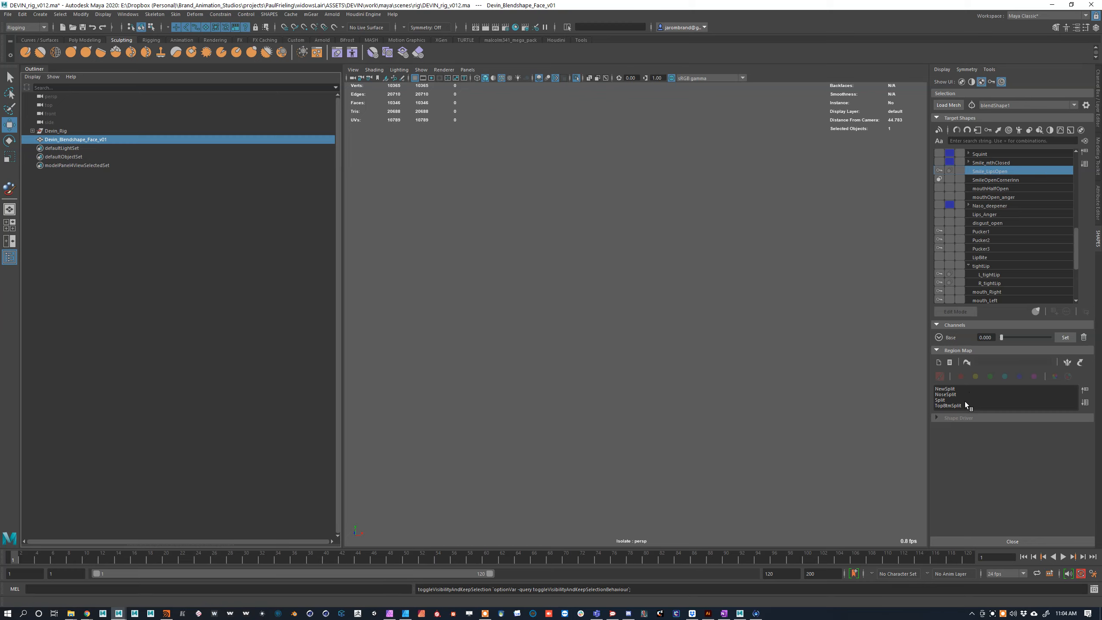
{"action": "left_click", "coordinate": [948, 389]}
{"action": "left_click", "coordinate": [967, 363]}
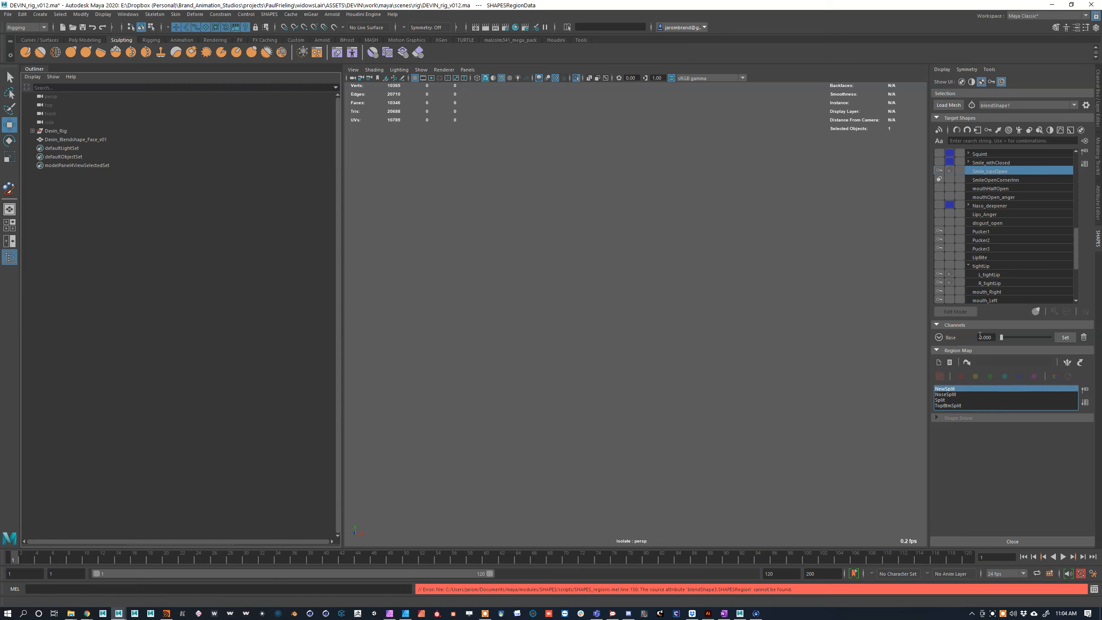
{"action": "left_click", "coordinate": [950, 394]}
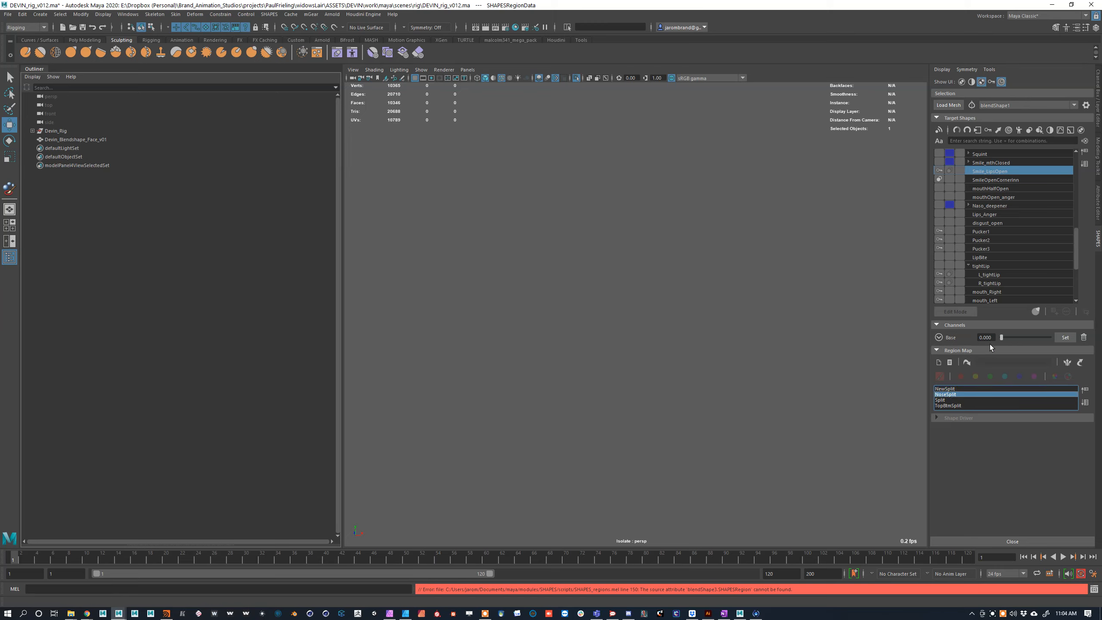
{"action": "left_click", "coordinate": [942, 400]}
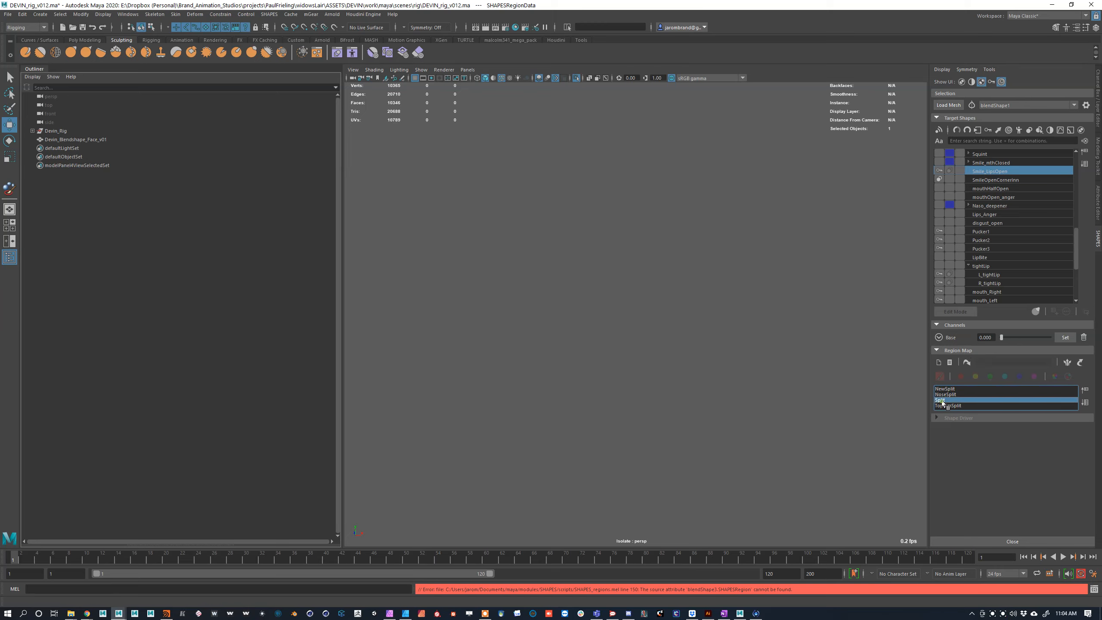
Step: Reload the Devin_Blendshape_Face_v01 mesh and try to load the NoseSplit region map
{"action": "left_click", "coordinate": [169, 140]}
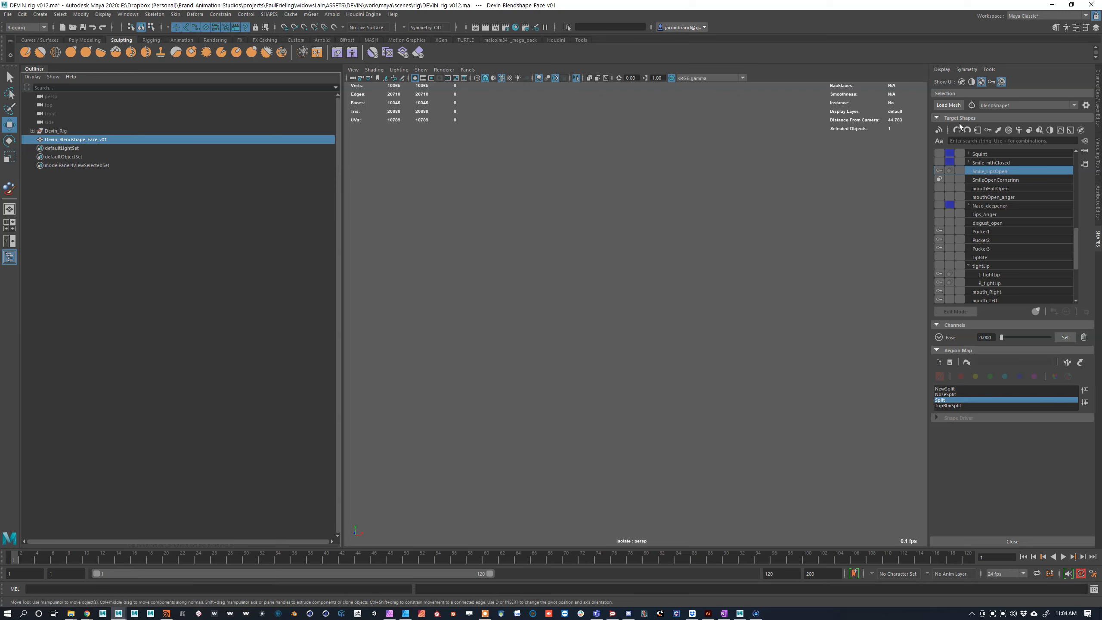
{"action": "left_click", "coordinate": [949, 105]}
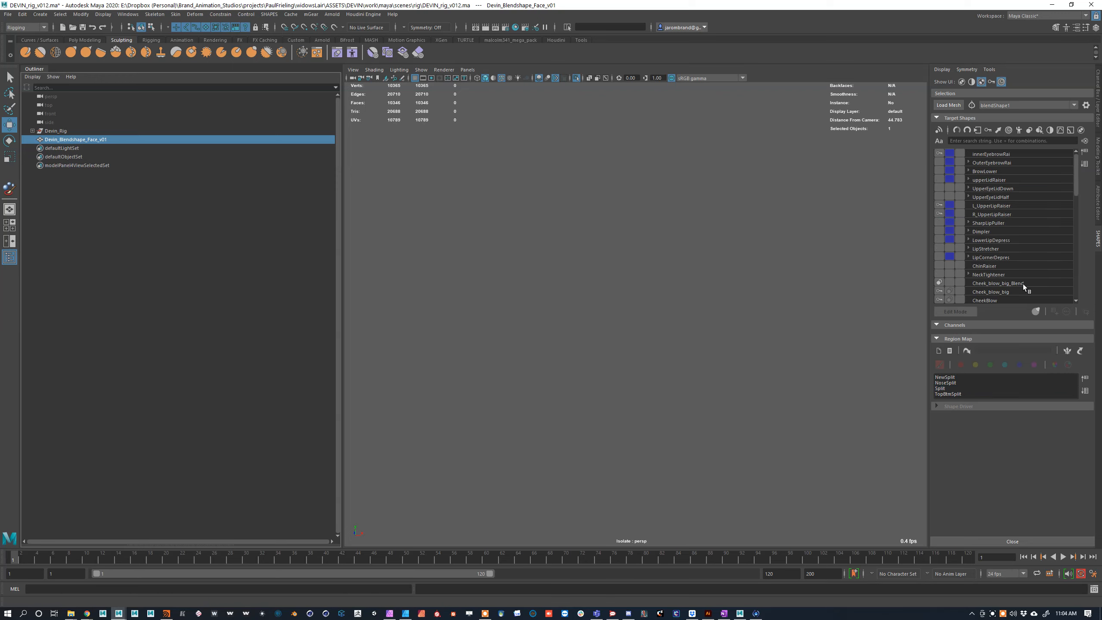
{"action": "left_click", "coordinate": [945, 388]}
{"action": "left_click", "coordinate": [945, 383]}
{"action": "left_click", "coordinate": [967, 351]}
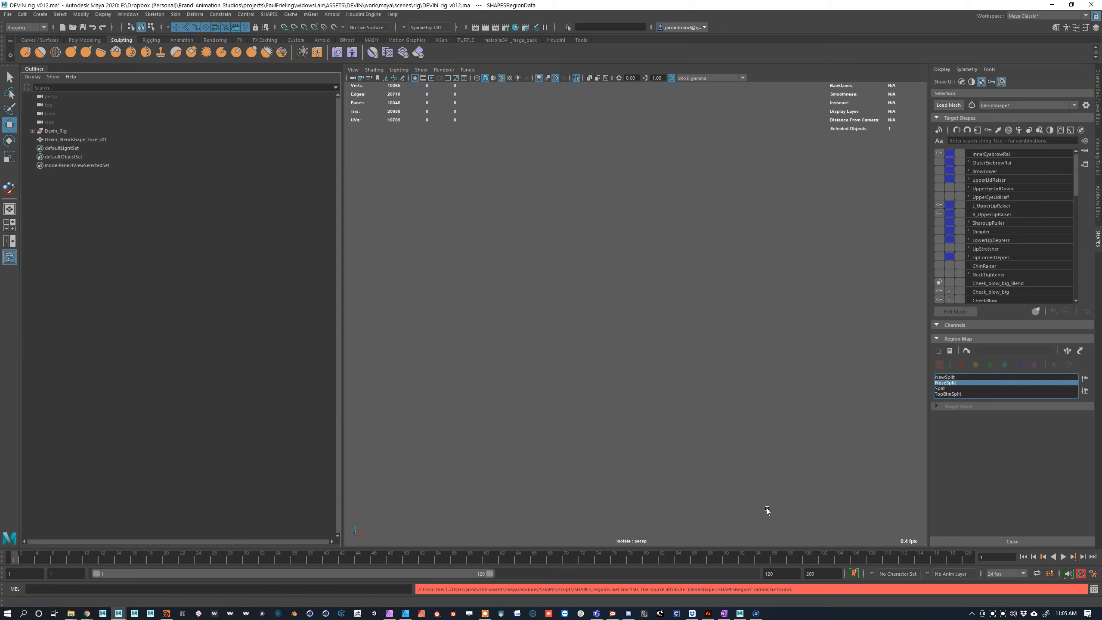
{"action": "left_click", "coordinate": [947, 377]}
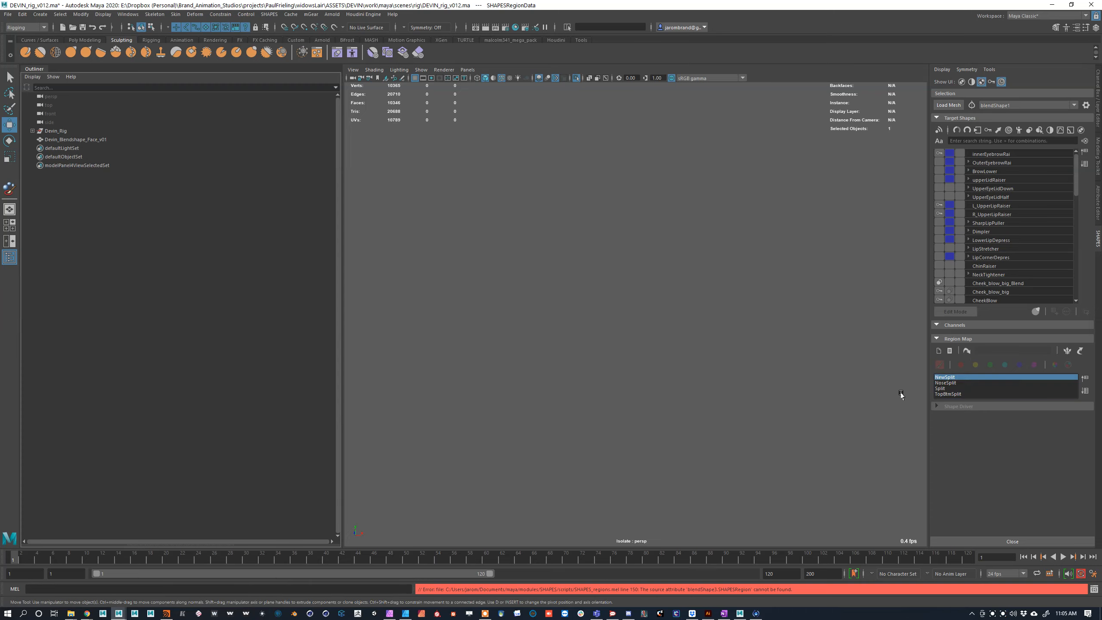
Step: Reopen the recent DEVIN_rig_v012.ma scene without saving changes and close the Blend Shapes window
{"action": "left_click", "coordinate": [9, 14]}
{"action": "mouse_move", "coordinate": [76, 283]}
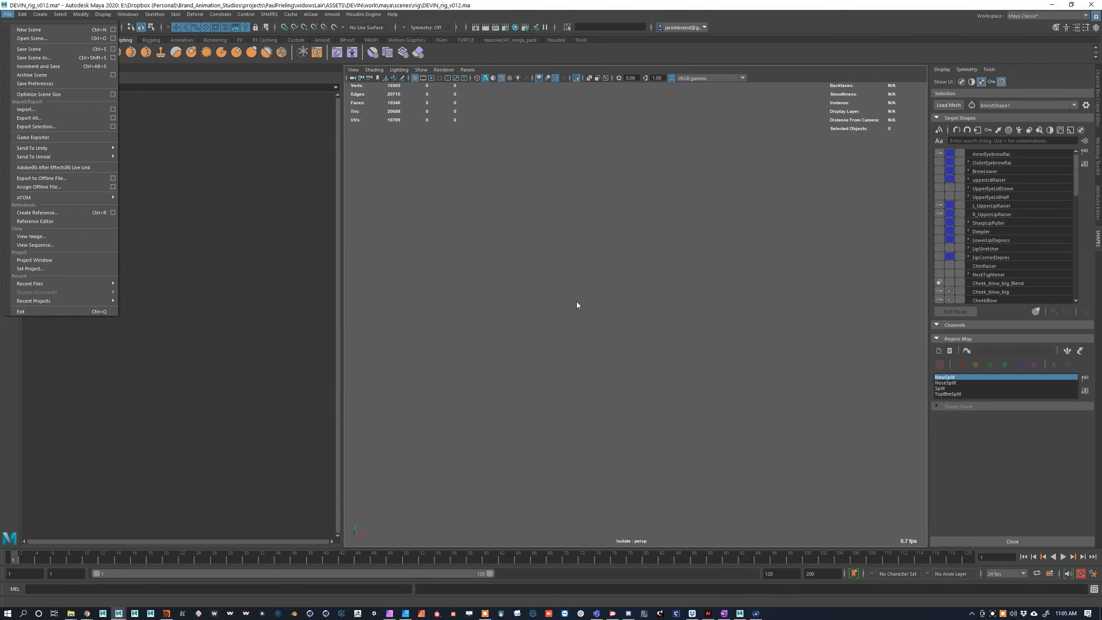
{"action": "left_click", "coordinate": [218, 284]}
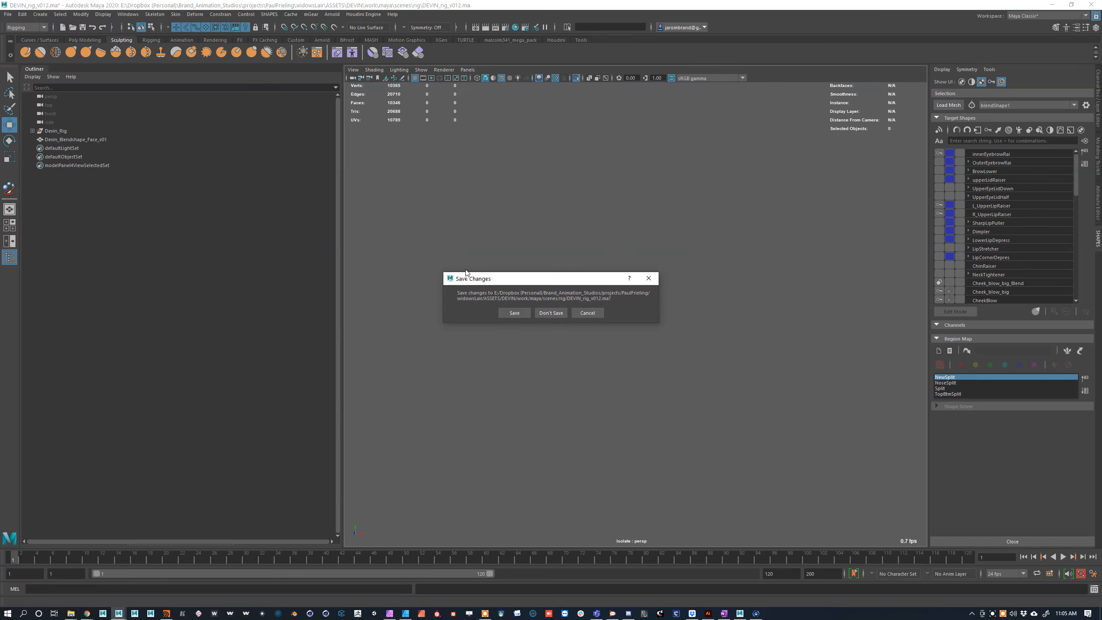
{"action": "left_click", "coordinate": [549, 313]}
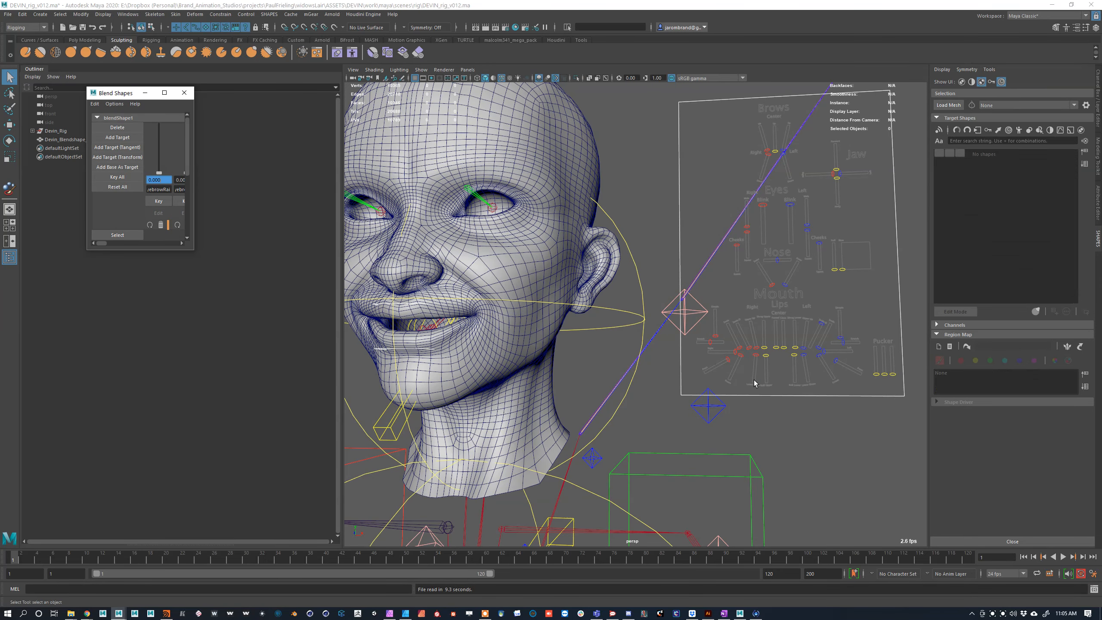
{"action": "left_click", "coordinate": [184, 93]}
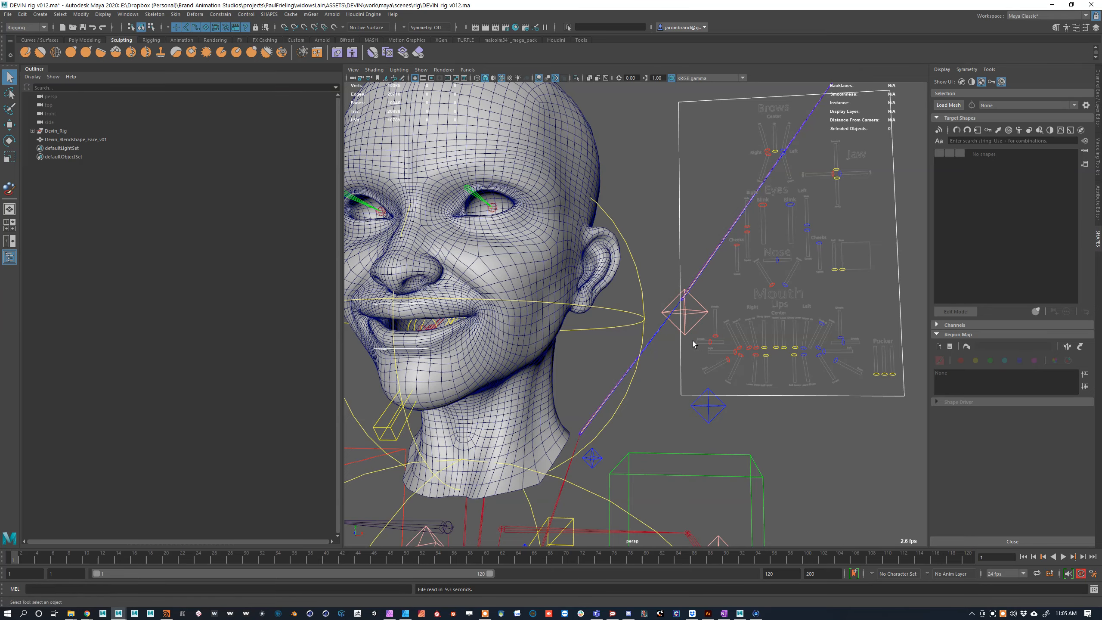
Step: Reset the Translate Y of MouthSmileOpenLeft_Ctrl to neutral and bring back the SHAPES editor
{"action": "right_click_drag", "start_coordinate": [843, 358], "coordinate": [848, 345], "text": "alt"}
{"action": "middle_click_drag", "start_coordinate": [849, 345], "coordinate": [834, 345], "text": "alt"}
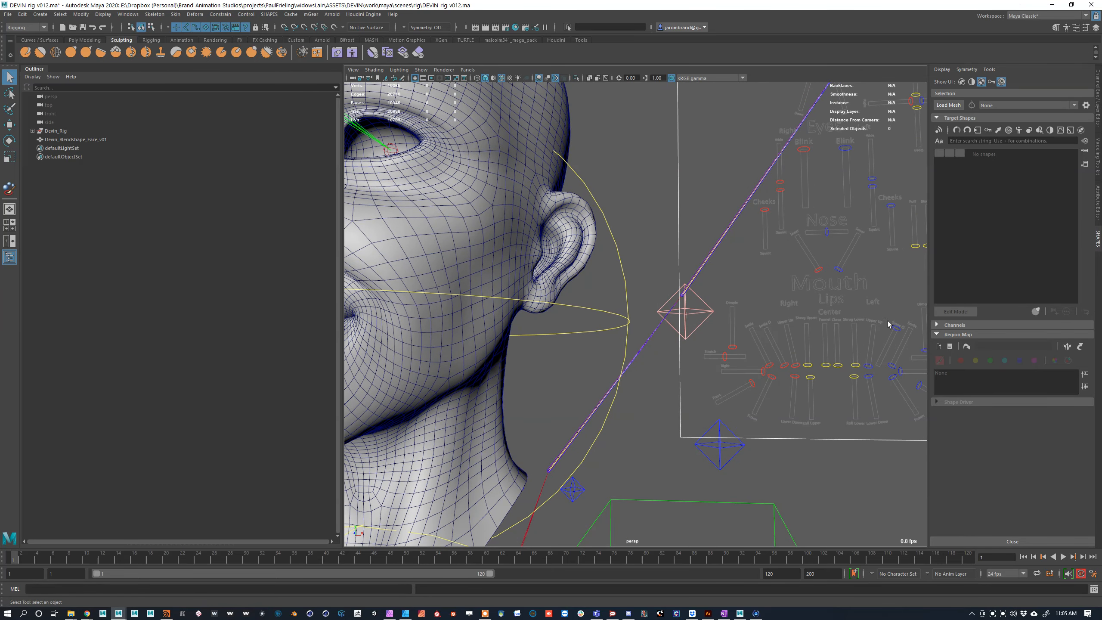
{"action": "left_click", "coordinate": [889, 324]}
{"action": "key", "text": "ctrl+a"}
{"action": "key", "text": "ctrl+a"}
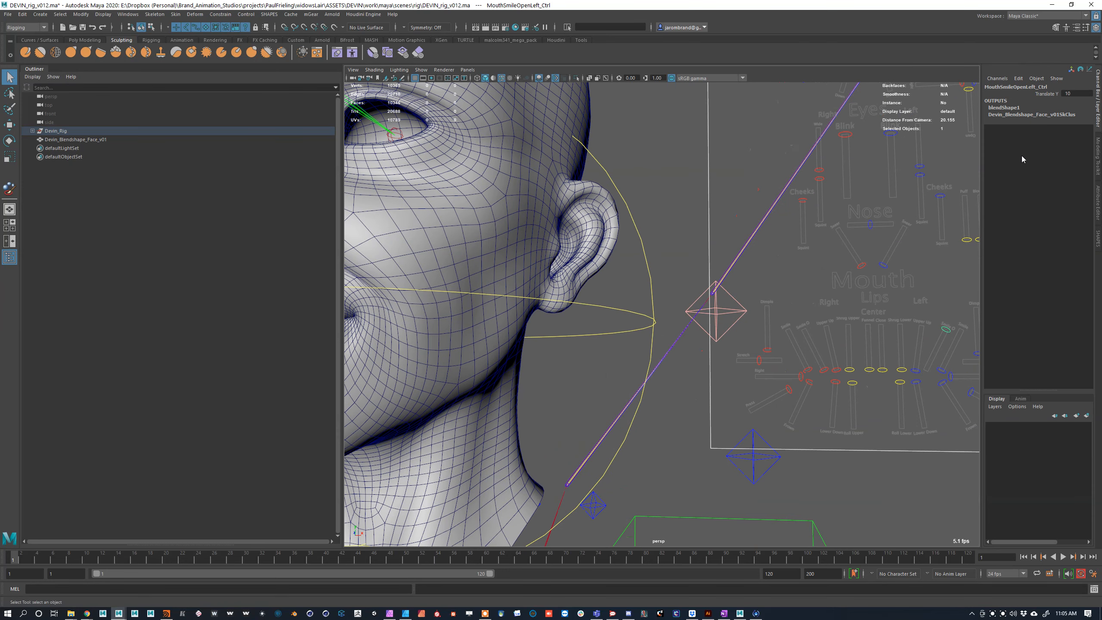
{"action": "left_click", "coordinate": [1084, 94]}
{"action": "key", "text": "Return"}
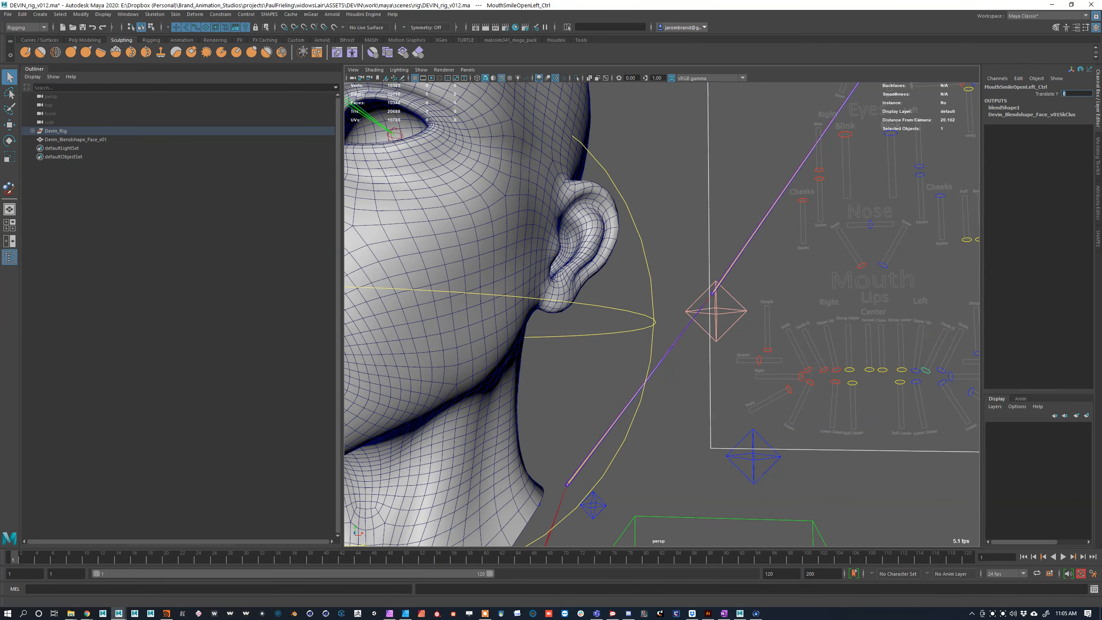
{"action": "left_click", "coordinate": [1098, 239]}
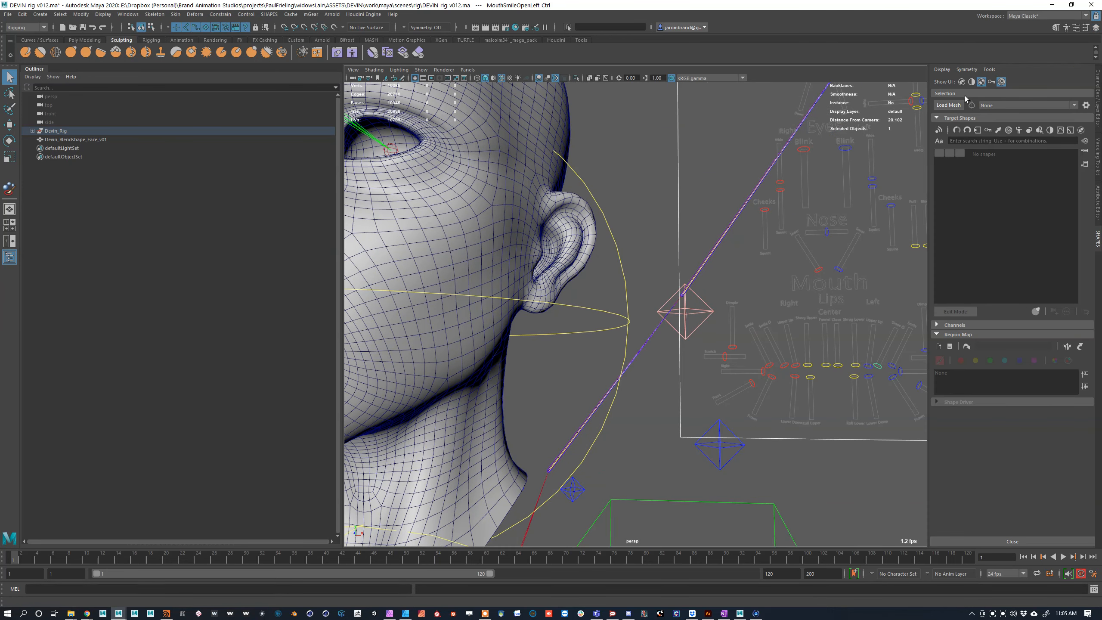
Step: Inspect the blendshape meshes in Blends_Grp under the rig's UtilityGeometry_Grp, then collapse the hierarchy
{"action": "left_click", "coordinate": [32, 131]}
{"action": "left_click", "coordinate": [37, 165]}
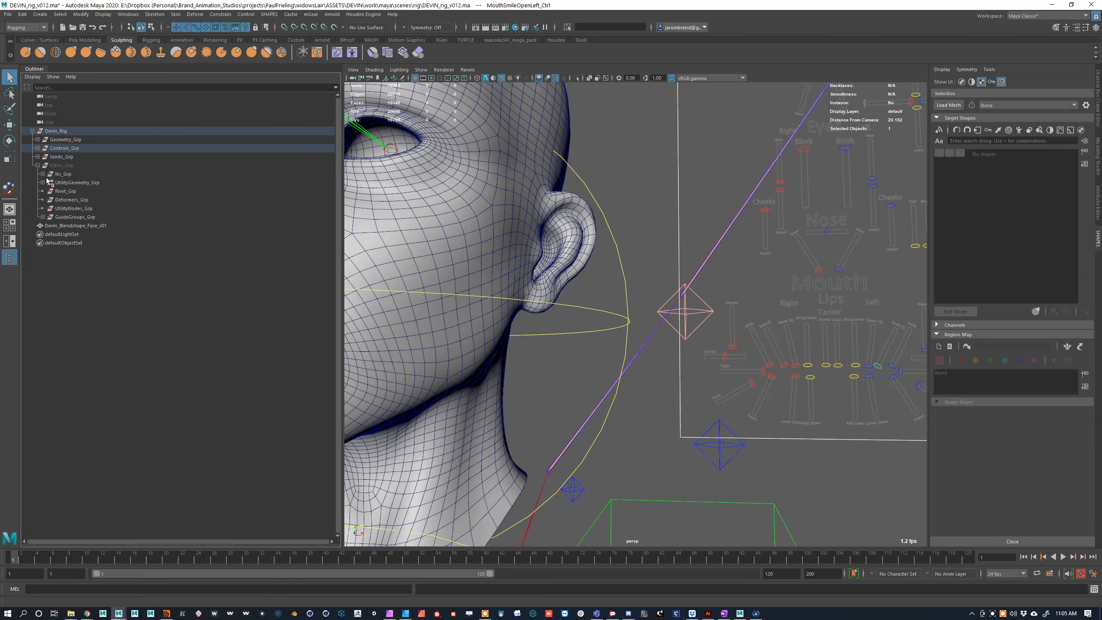
{"action": "left_click", "coordinate": [43, 183]}
{"action": "left_click", "coordinate": [46, 190]}
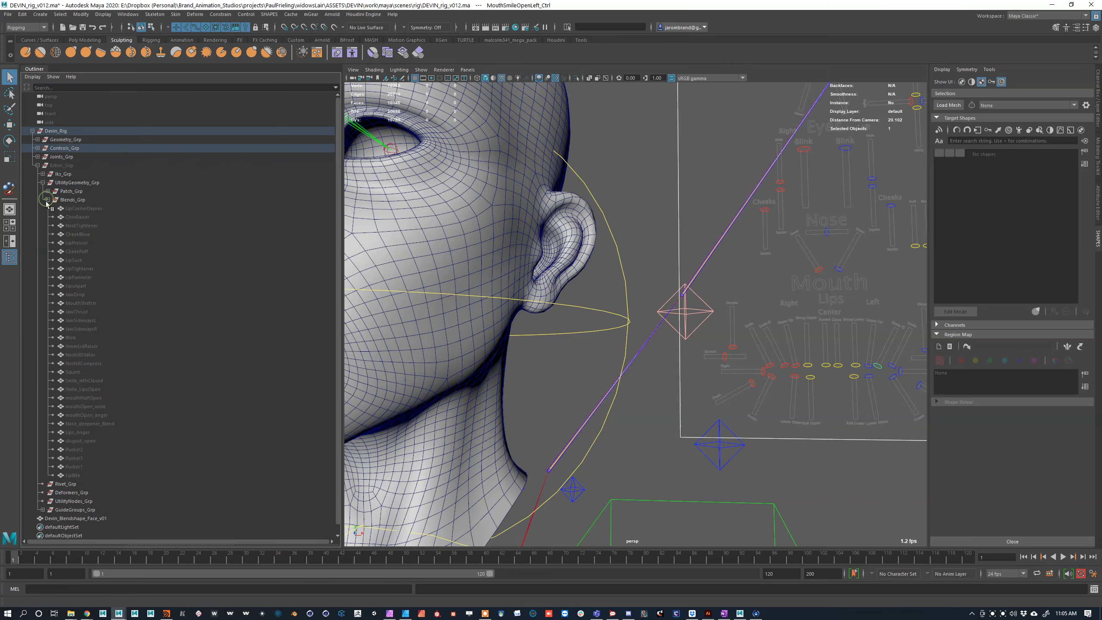
{"action": "left_click", "coordinate": [47, 191]}
{"action": "left_click", "coordinate": [38, 165]}
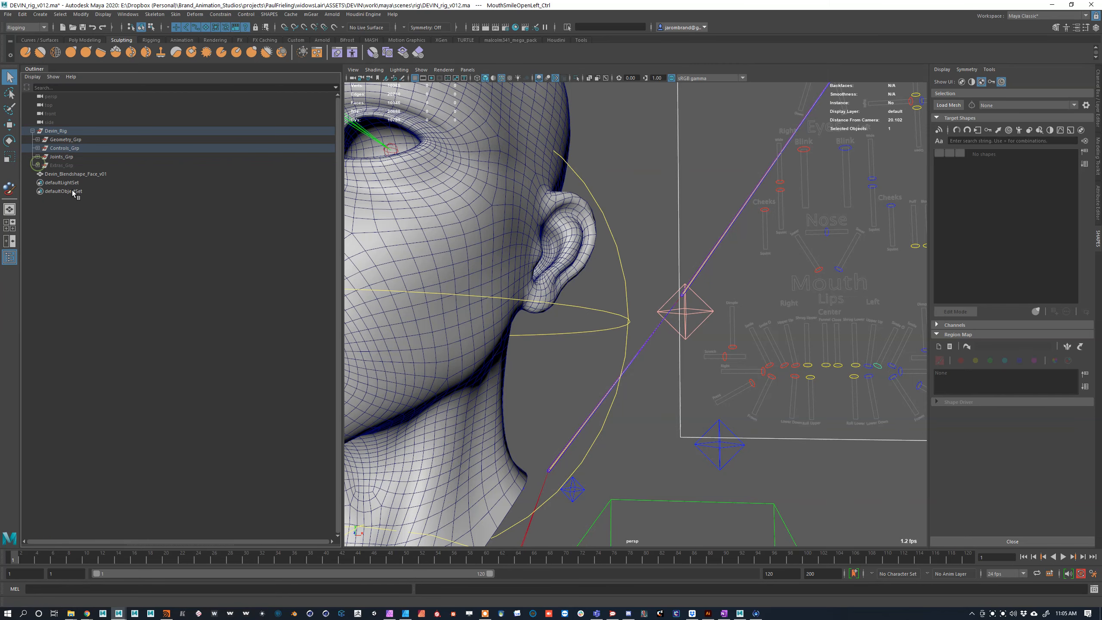
Step: Load the Devin_Blendshape_Face_v01 mesh into the shape editor and select its Smile_LipsOpen target shape
{"action": "left_click", "coordinate": [68, 174]}
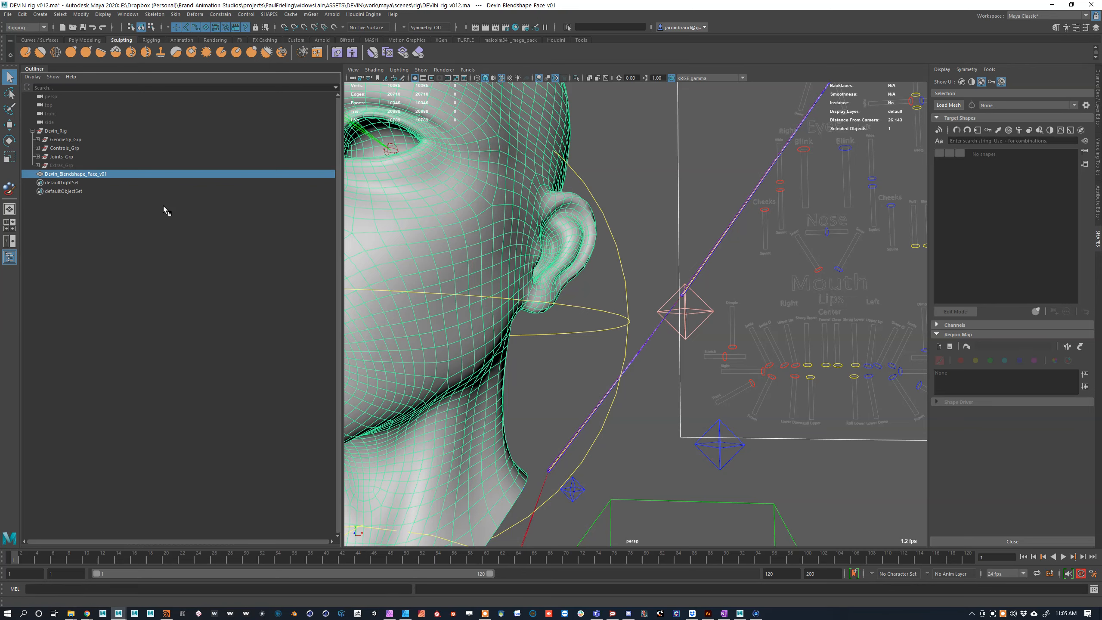
{"action": "left_click", "coordinate": [952, 106]}
{"action": "scroll", "coordinate": [997, 258], "scroll_direction": "down", "scroll_amount": 2}
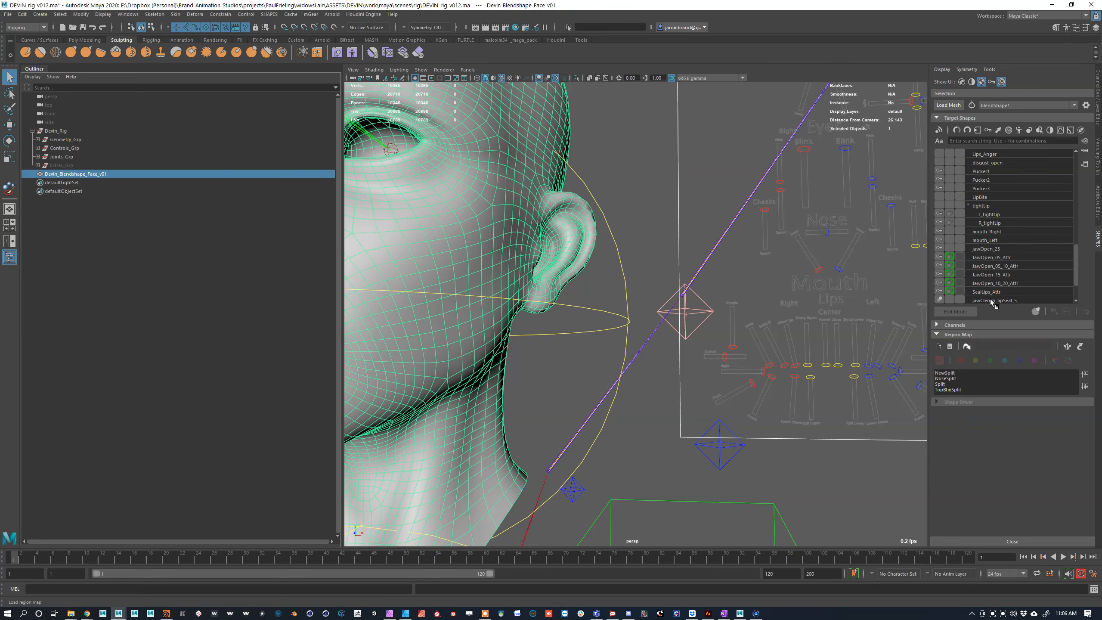
{"action": "scroll", "coordinate": [1005, 208], "scroll_direction": "down", "scroll_amount": 2}
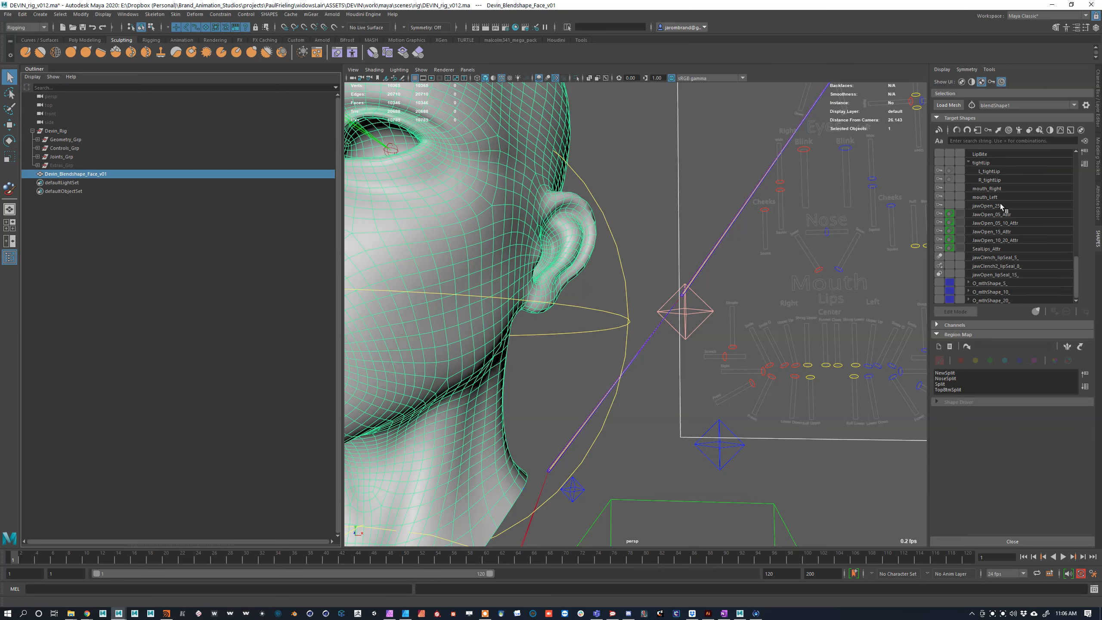
{"action": "scroll", "coordinate": [1006, 193], "scroll_direction": "up", "scroll_amount": 2}
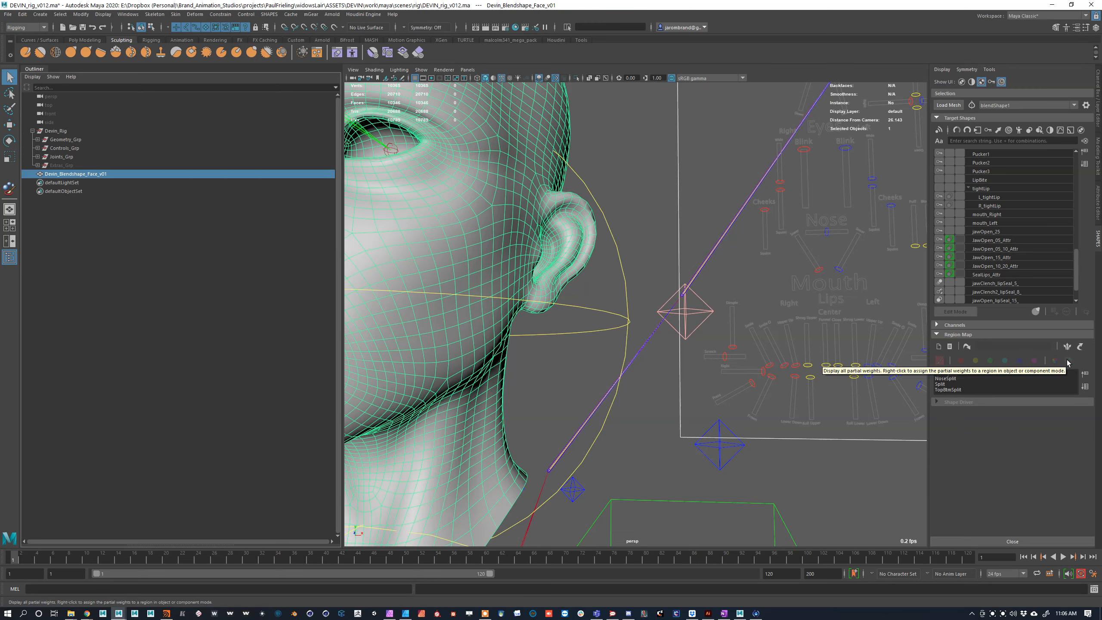
{"action": "left_click", "coordinate": [992, 214]}
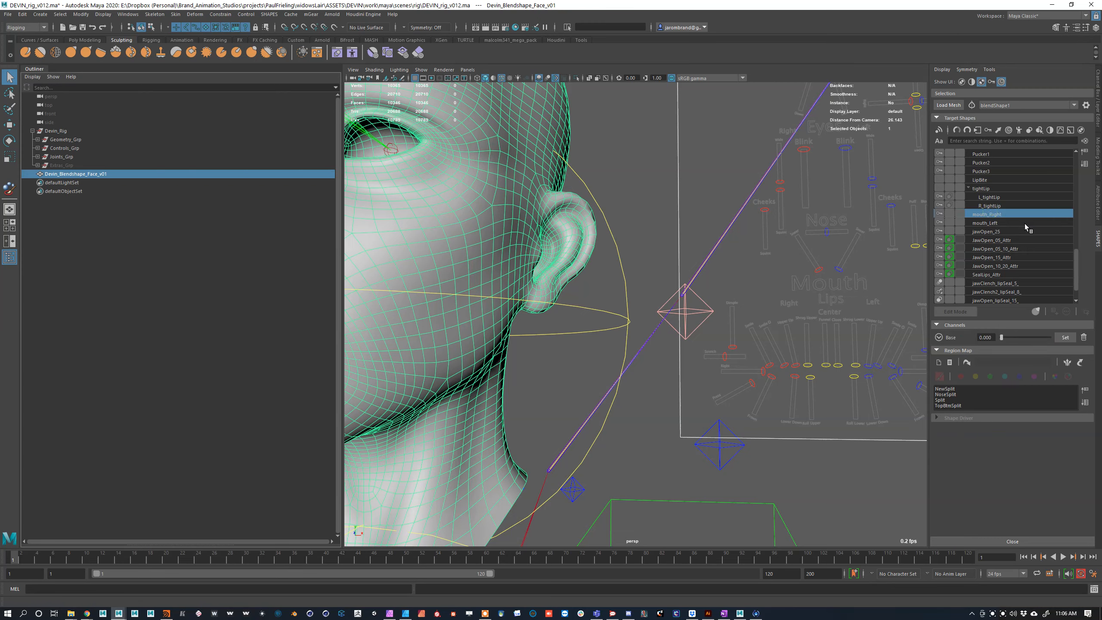
{"action": "scroll", "coordinate": [1000, 232], "scroll_direction": "up", "scroll_amount": 2}
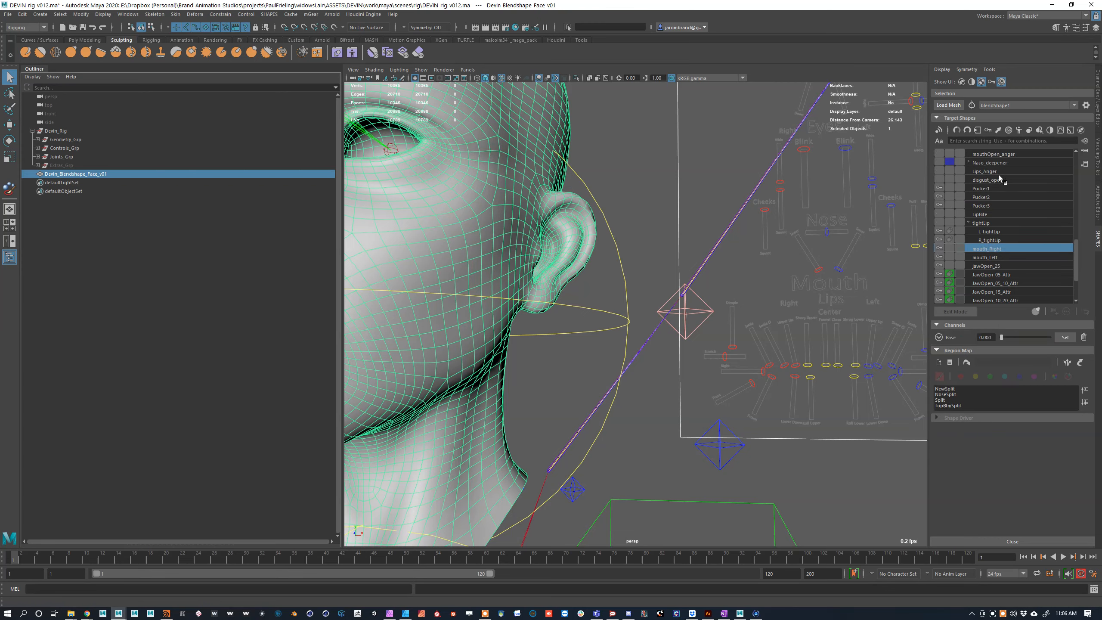
{"action": "scroll", "coordinate": [1001, 185], "scroll_direction": "up", "scroll_amount": 1}
{"action": "scroll", "coordinate": [1001, 178], "scroll_direction": "up", "scroll_amount": 1}
{"action": "left_click", "coordinate": [1036, 241]}
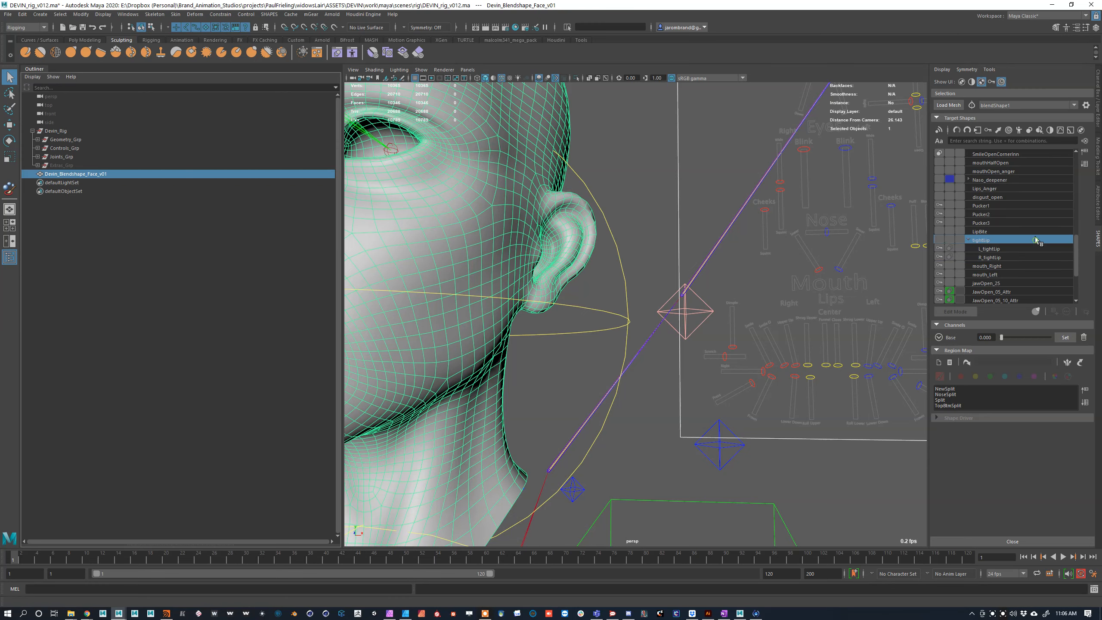
{"action": "left_click", "coordinate": [1010, 155]}
{"action": "scroll", "coordinate": [1011, 158], "scroll_direction": "up", "scroll_amount": 1}
{"action": "left_click", "coordinate": [999, 172]}
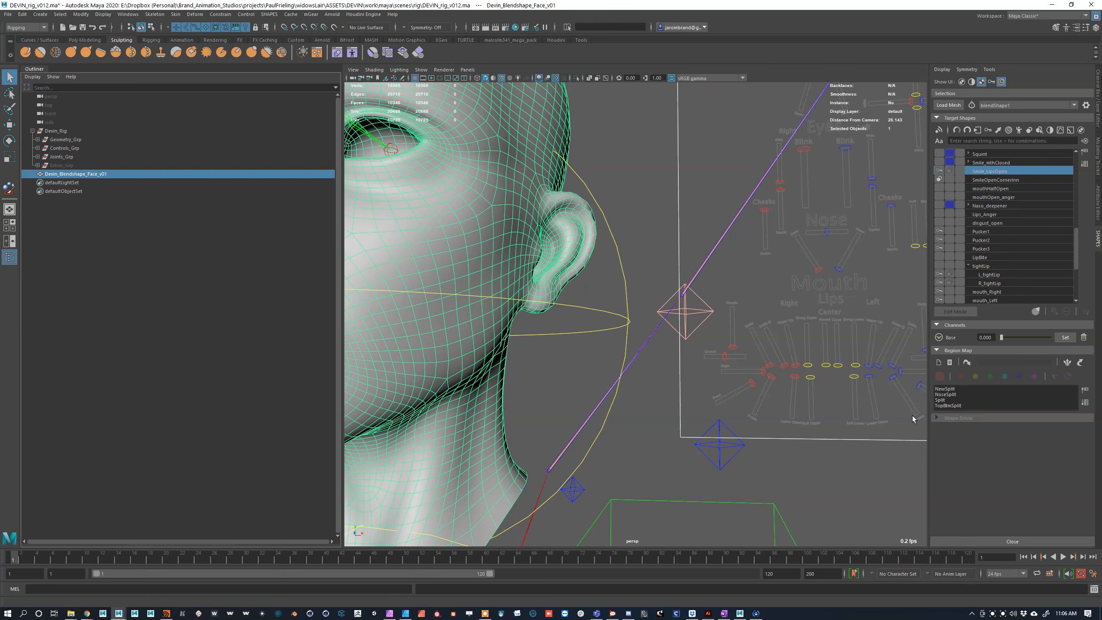
Step: Load the NewSplit region map for the Smile_LipsOpen target and frame the head and facial controls
{"action": "left_click", "coordinate": [950, 388]}
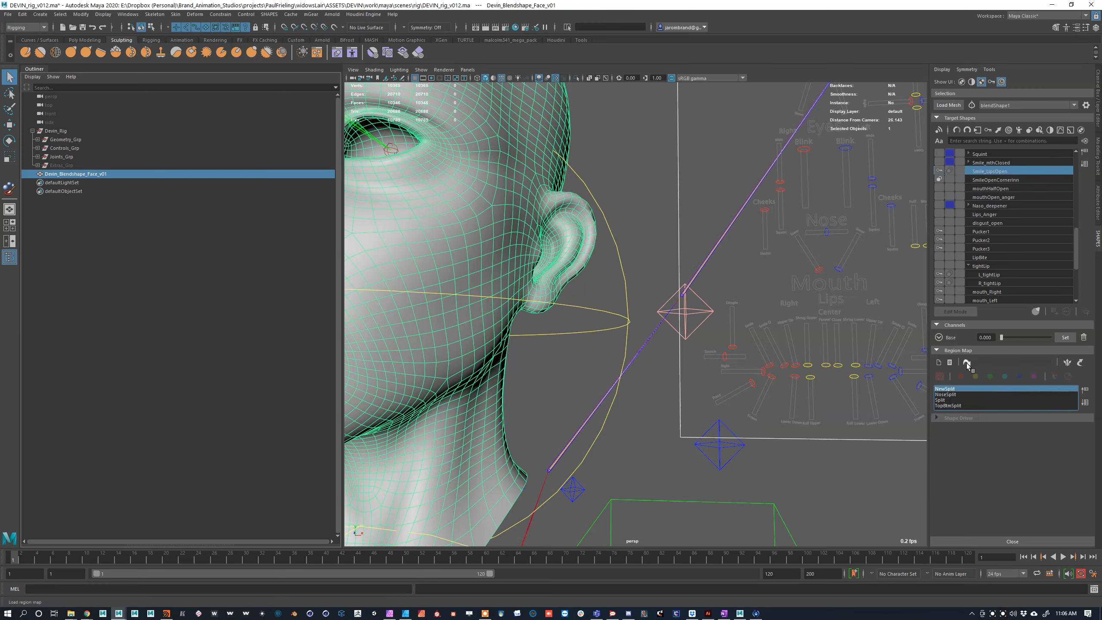
{"action": "left_click", "coordinate": [968, 362]}
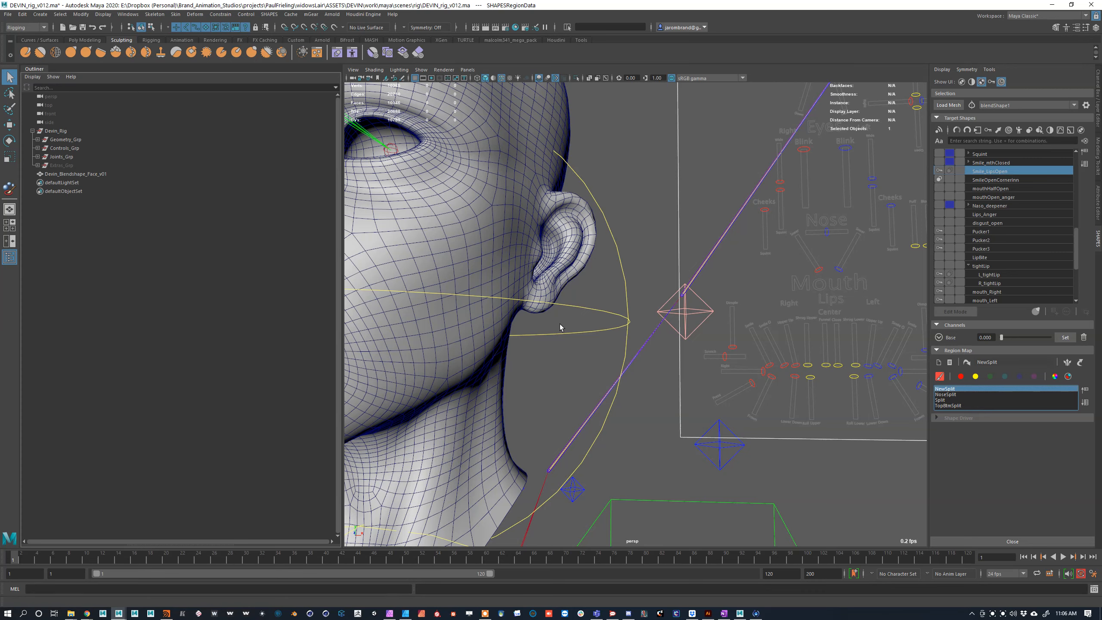
{"action": "scroll", "coordinate": [688, 317], "scroll_direction": "down", "scroll_amount": 5}
{"action": "scroll", "coordinate": [646, 316], "scroll_direction": "up", "scroll_amount": 5}
{"action": "middle_click_drag", "start_coordinate": [646, 316], "coordinate": [904, 369], "text": "alt"}
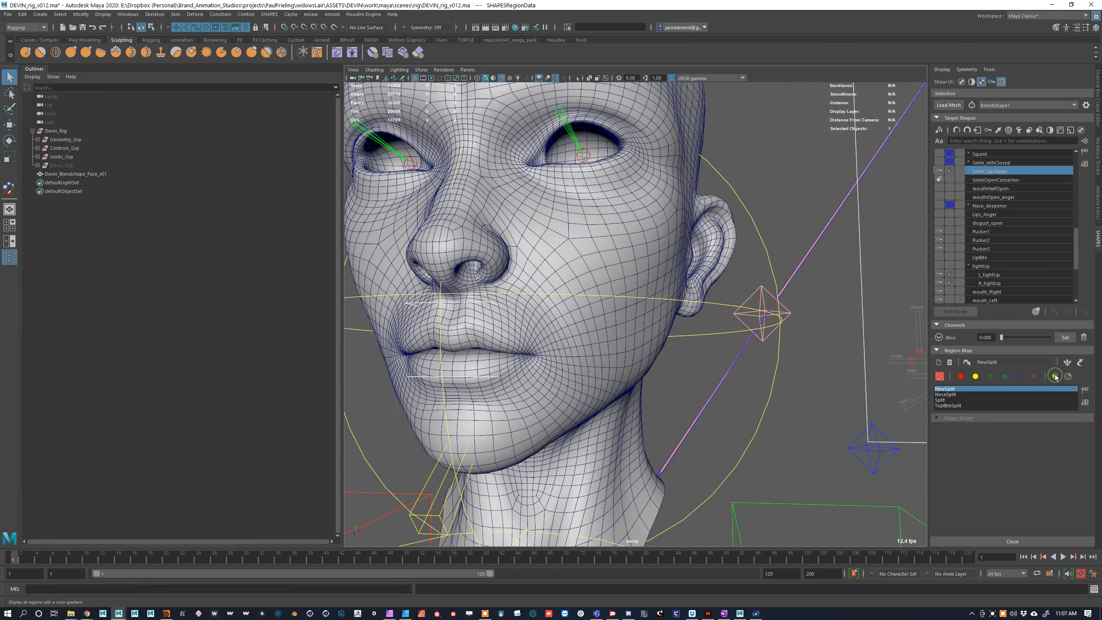
{"action": "scroll", "coordinate": [816, 358], "scroll_direction": "down", "scroll_amount": 6}
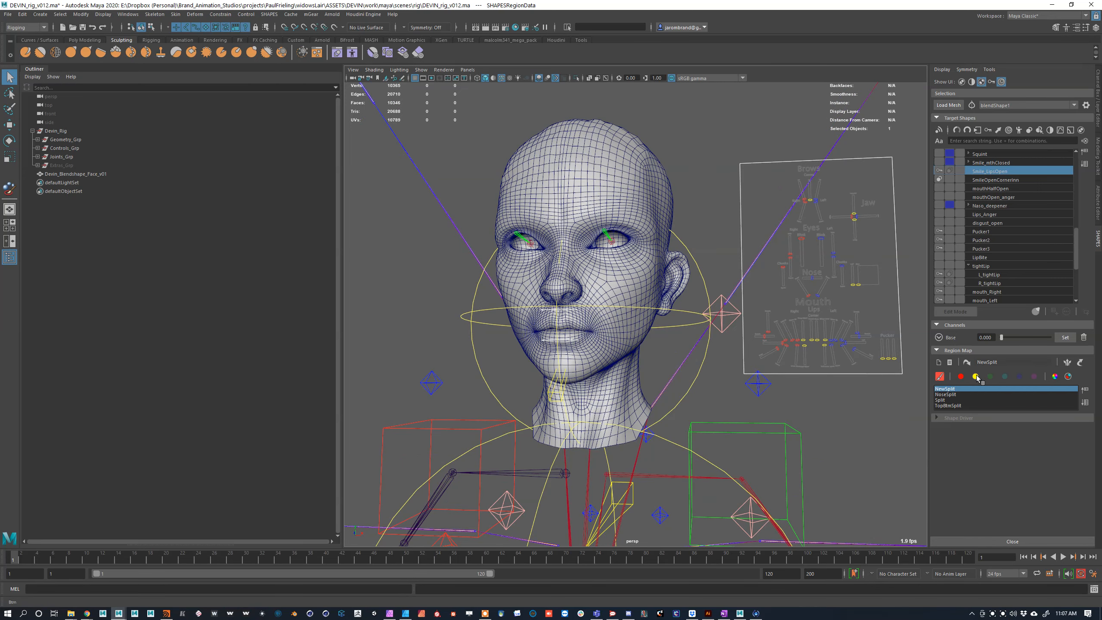
{"action": "scroll", "coordinate": [886, 350], "scroll_direction": "down", "scroll_amount": 2}
{"action": "scroll", "coordinate": [886, 350], "scroll_direction": "up", "scroll_amount": 2}
Step: Select the Smile_mthClosed target and try to exit paint regions mode, also with the Devin_Blendshape_Face_v01 mesh selected
{"action": "left_click", "coordinate": [1009, 190]}
{"action": "left_click", "coordinate": [1006, 163]}
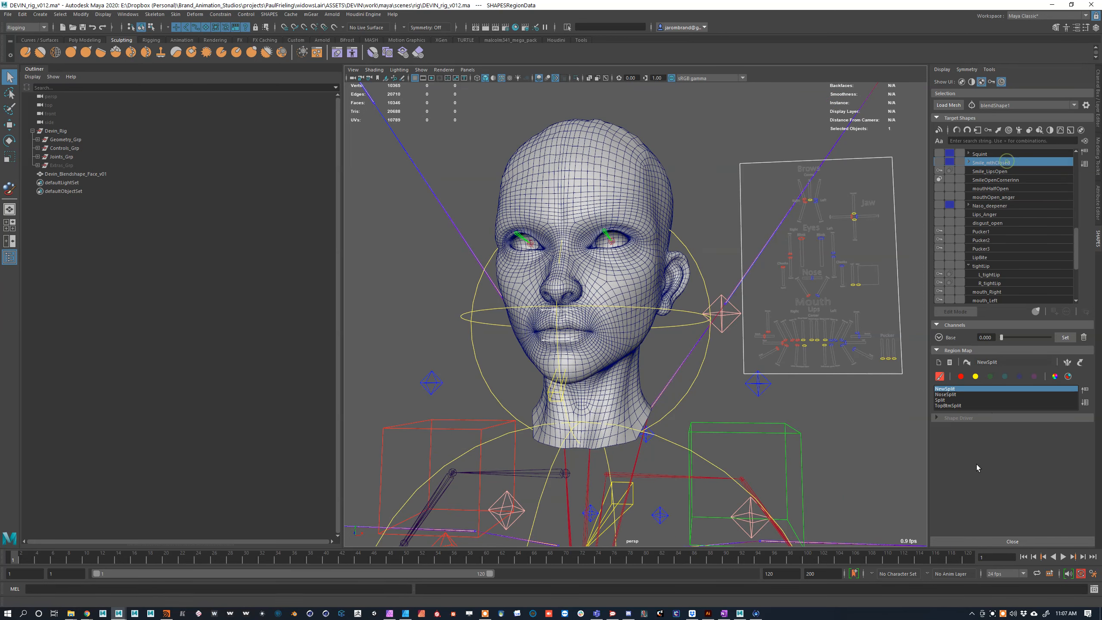
{"action": "left_click", "coordinate": [938, 376]}
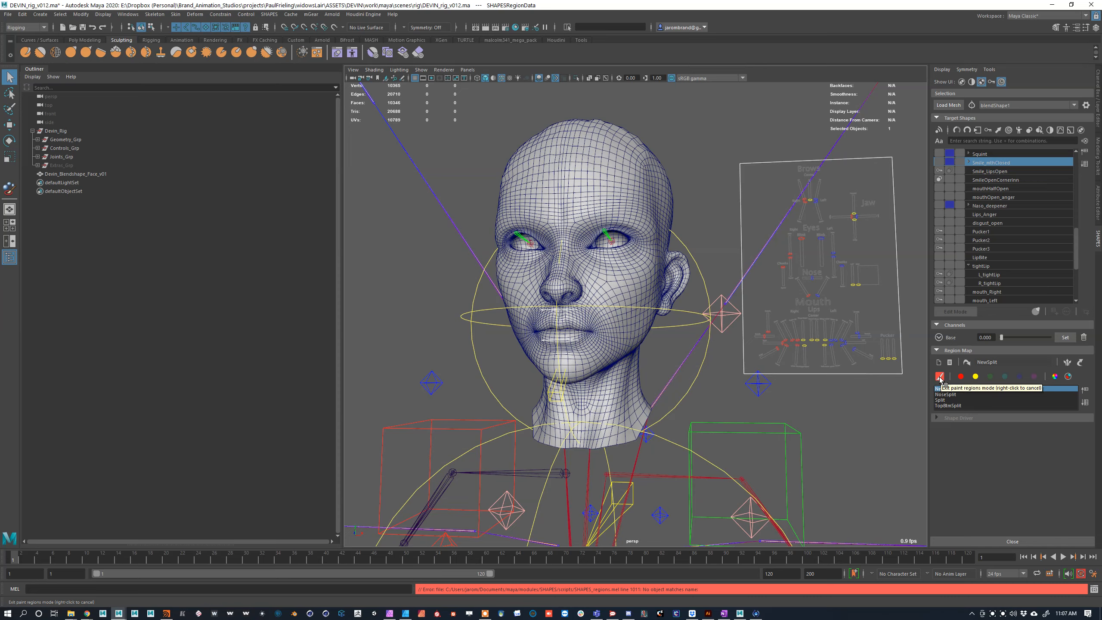
{"action": "left_click", "coordinate": [940, 378]}
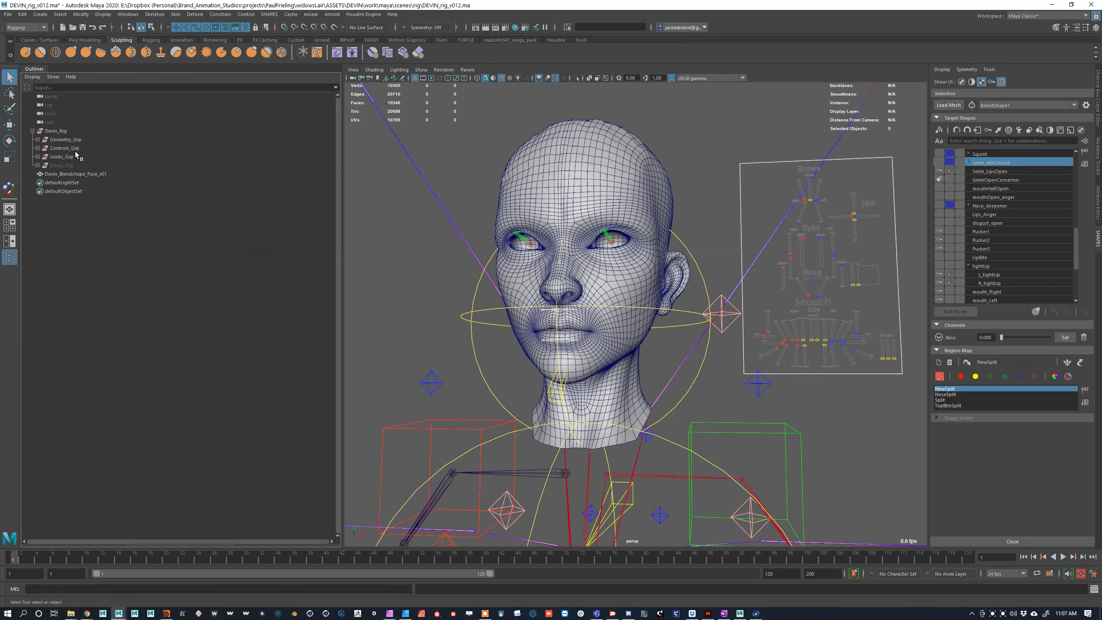
{"action": "left_click", "coordinate": [68, 174]}
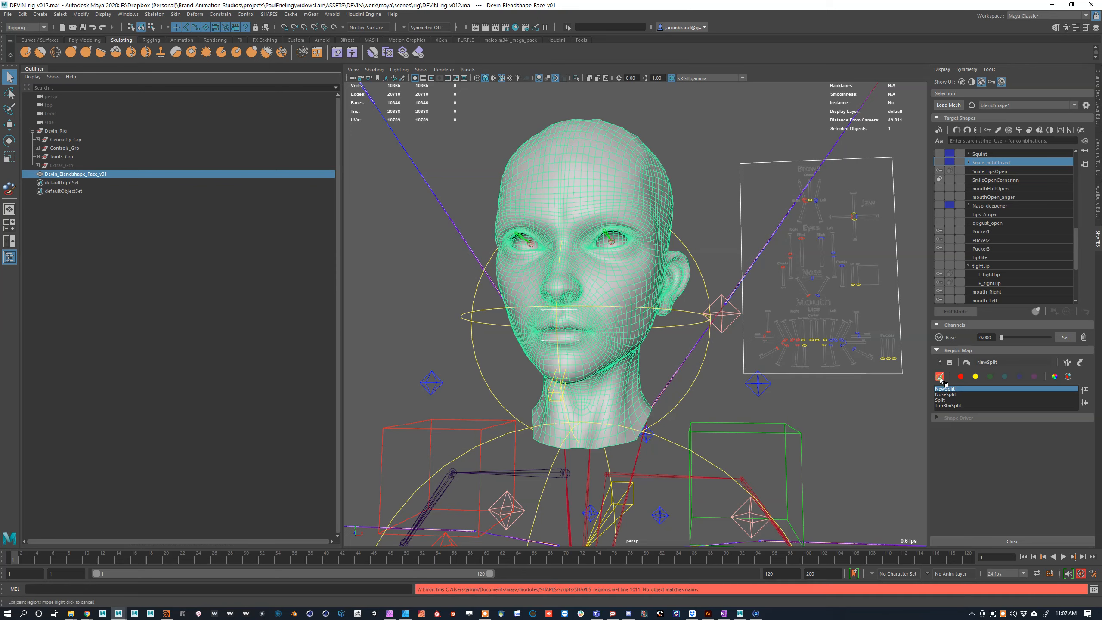
{"action": "left_click", "coordinate": [608, 138]}
{"action": "left_click", "coordinate": [607, 137]}
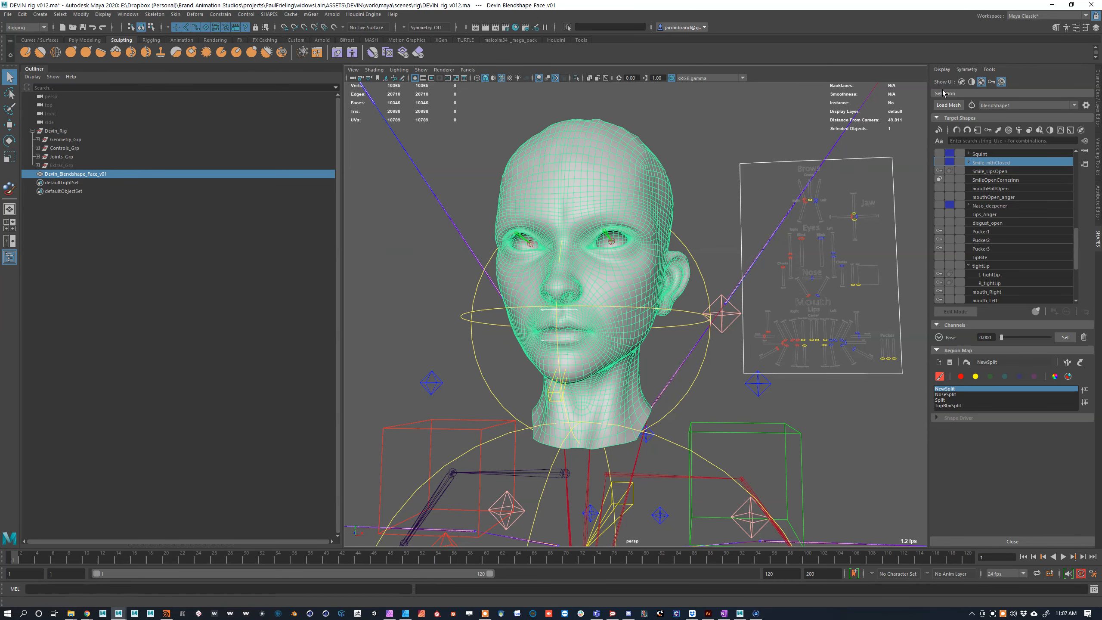
Step: Reload the Devin_Blendshape_Face_v01 mesh, select the Pucker3 target and load the Split region map
{"action": "left_click", "coordinate": [948, 105]}
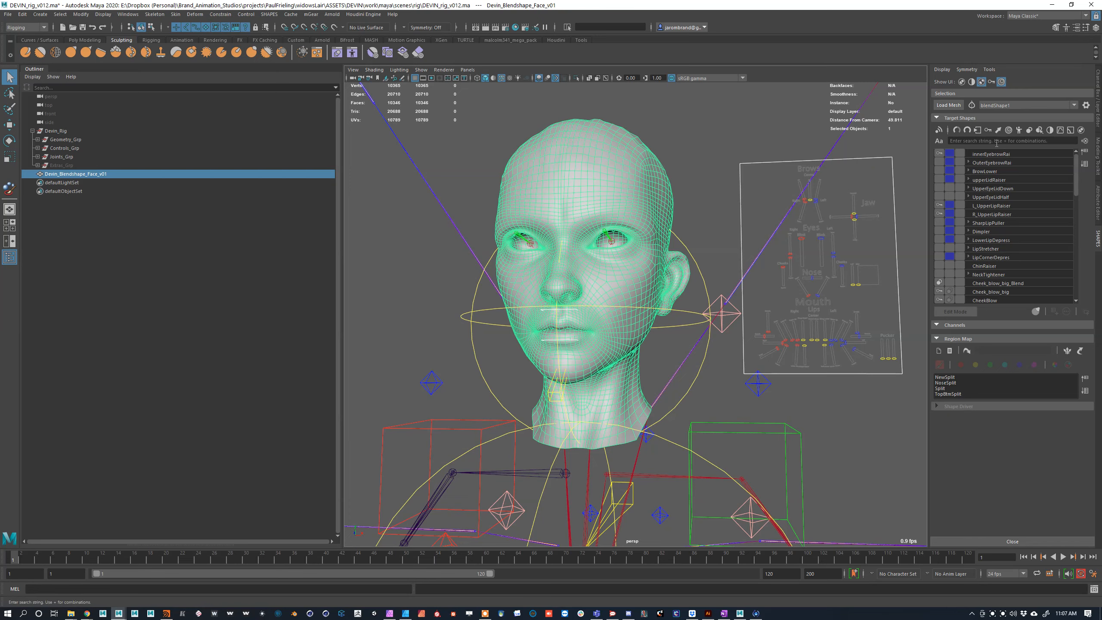
{"action": "scroll", "coordinate": [1002, 244], "scroll_direction": "down", "scroll_amount": 10}
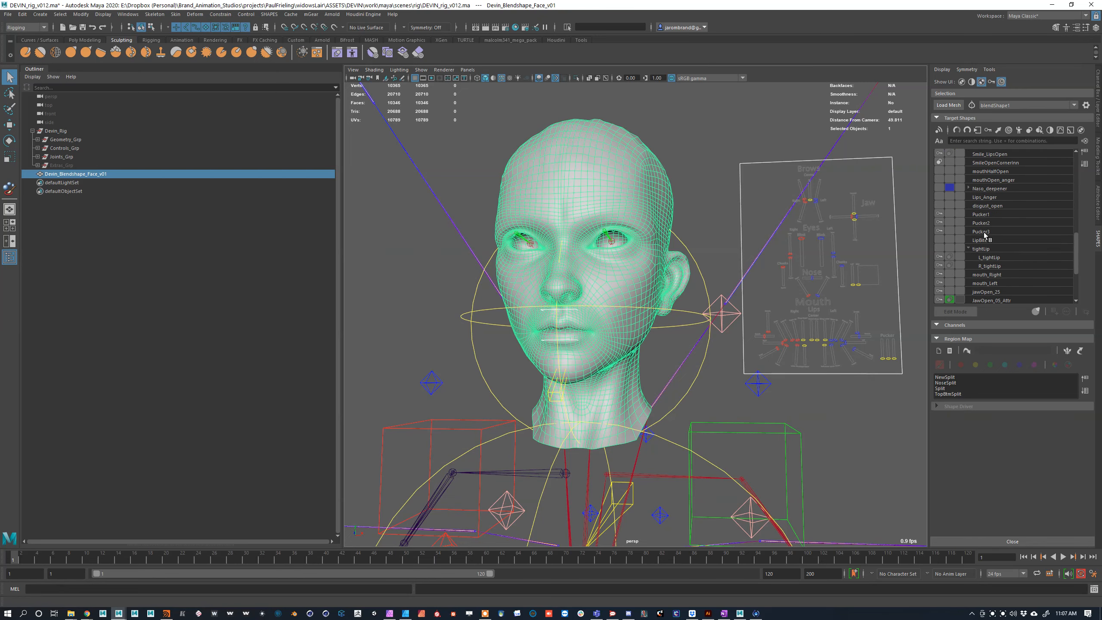
{"action": "left_click", "coordinate": [982, 232]}
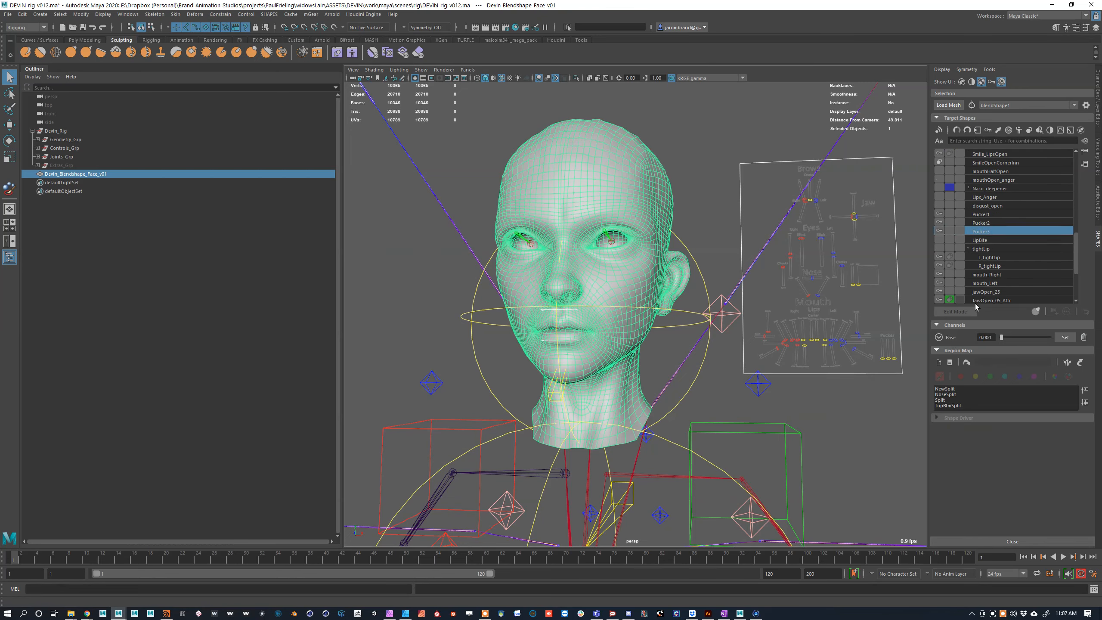
{"action": "left_click", "coordinate": [948, 394]}
{"action": "left_click", "coordinate": [942, 400]}
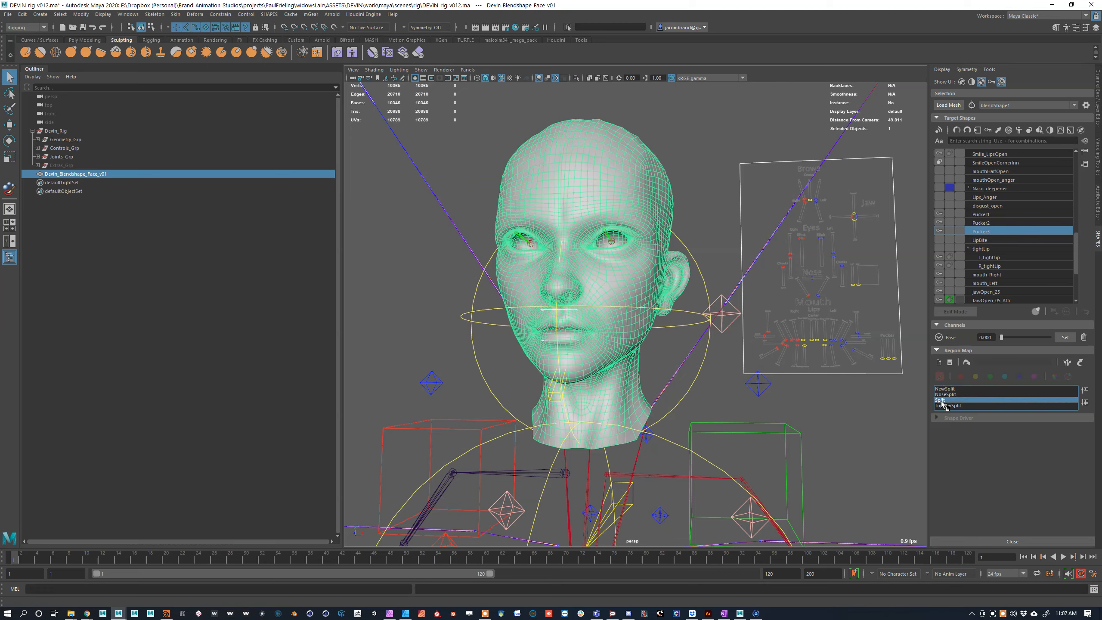
{"action": "left_click", "coordinate": [968, 363]}
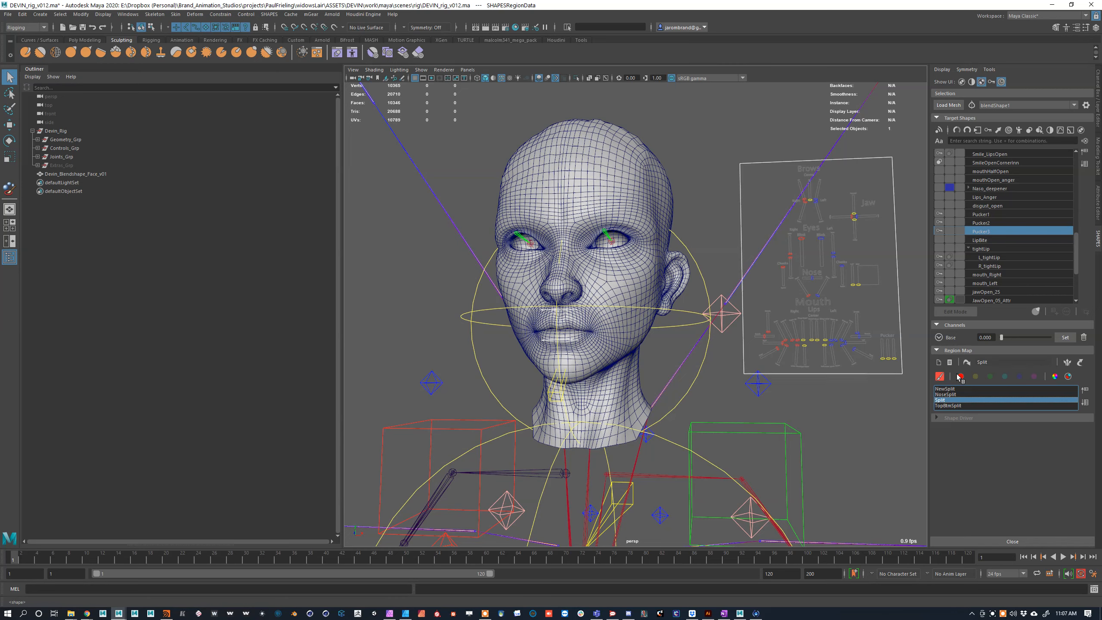
Step: Try to exit paint regions mode for the Split map and open the attributes of SHAPESRegionData
{"action": "left_click", "coordinate": [940, 377]}
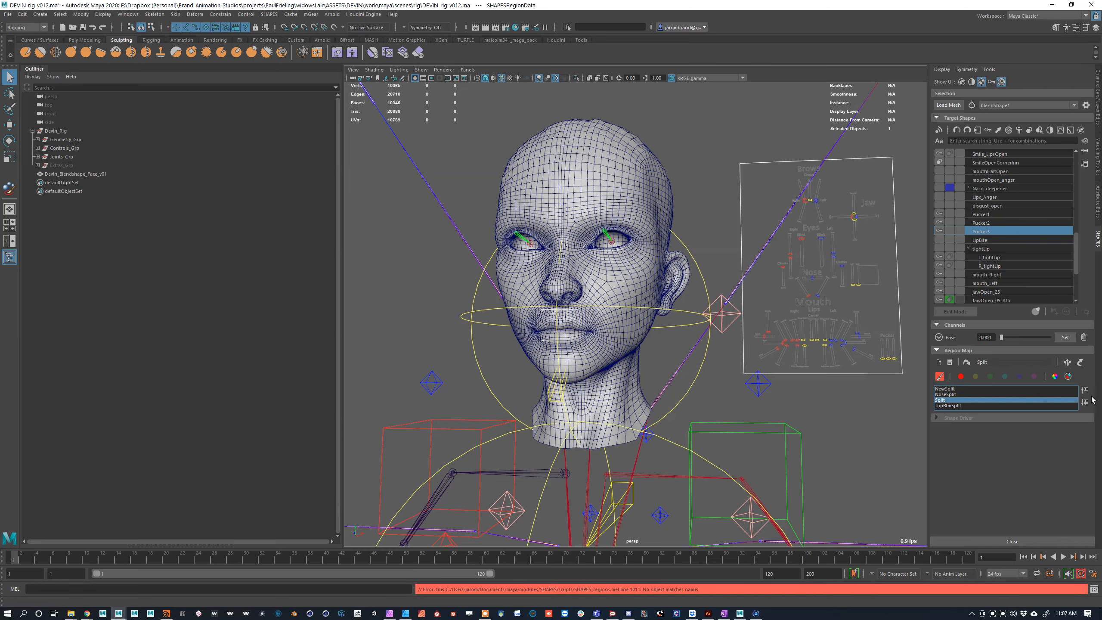
{"action": "right_click", "coordinate": [1100, 242]}
{"action": "left_click", "coordinate": [1056, 273]}
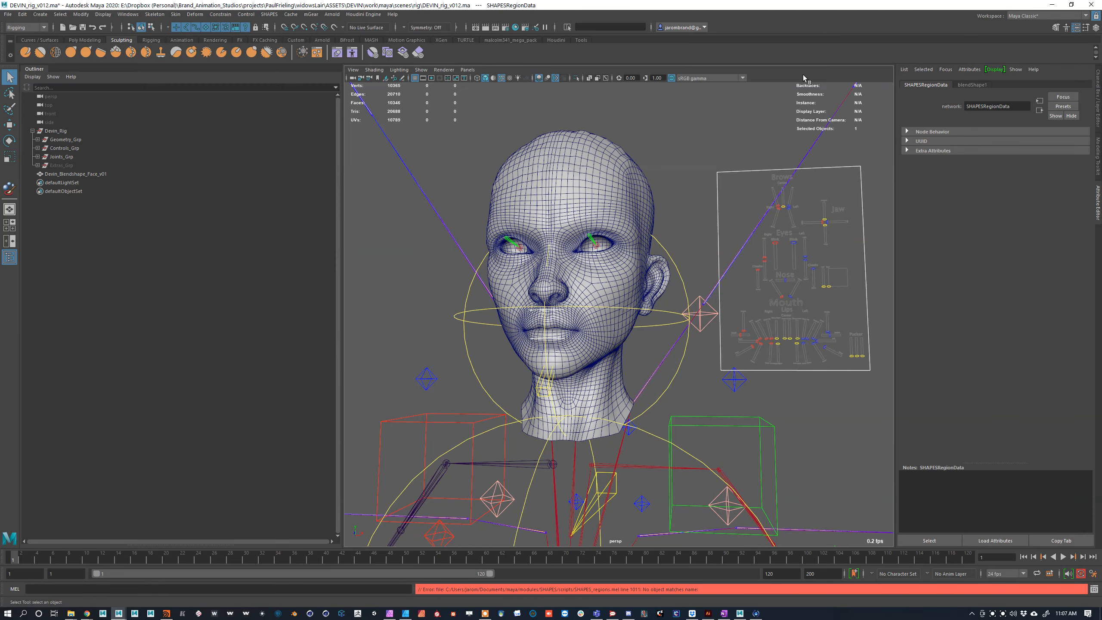
Step: Reopen the SHAPES editor with the Devin_Blendshape_Face_v01 mesh selected and load its blendShape1 targets
{"action": "left_click", "coordinate": [297, 40]}
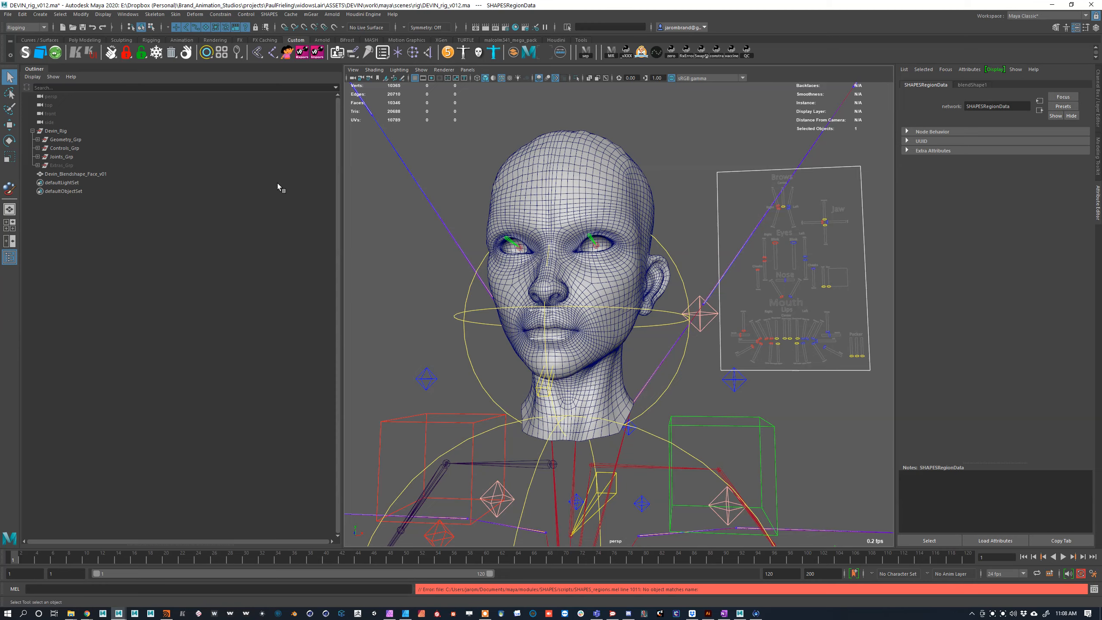
{"action": "left_click", "coordinate": [99, 175]}
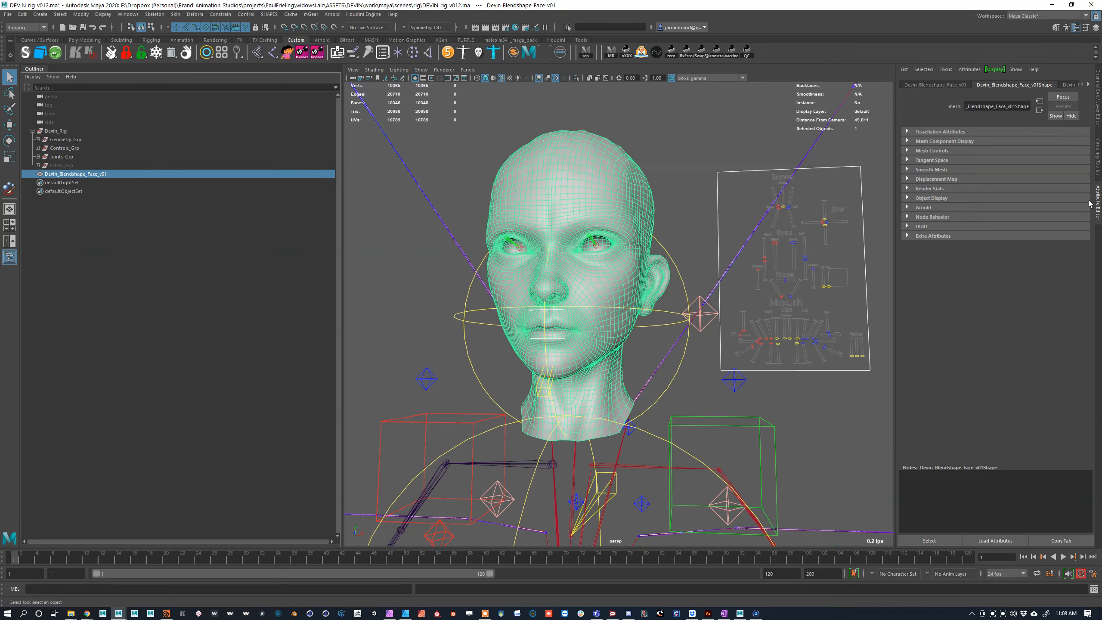
{"action": "left_click", "coordinate": [25, 52]}
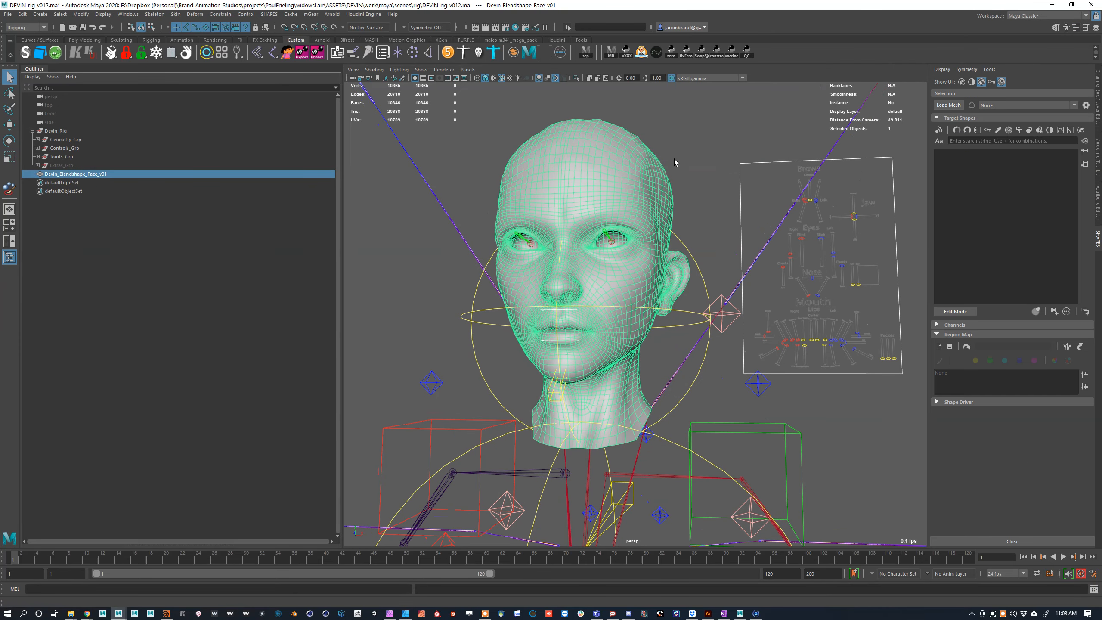
{"action": "left_click", "coordinate": [951, 106]}
Step: Load the TopBtmSplit region map for the Smile_LipsOpen target and extract its regions to new target shapes
{"action": "scroll", "coordinate": [998, 194], "scroll_direction": "down", "scroll_amount": 5}
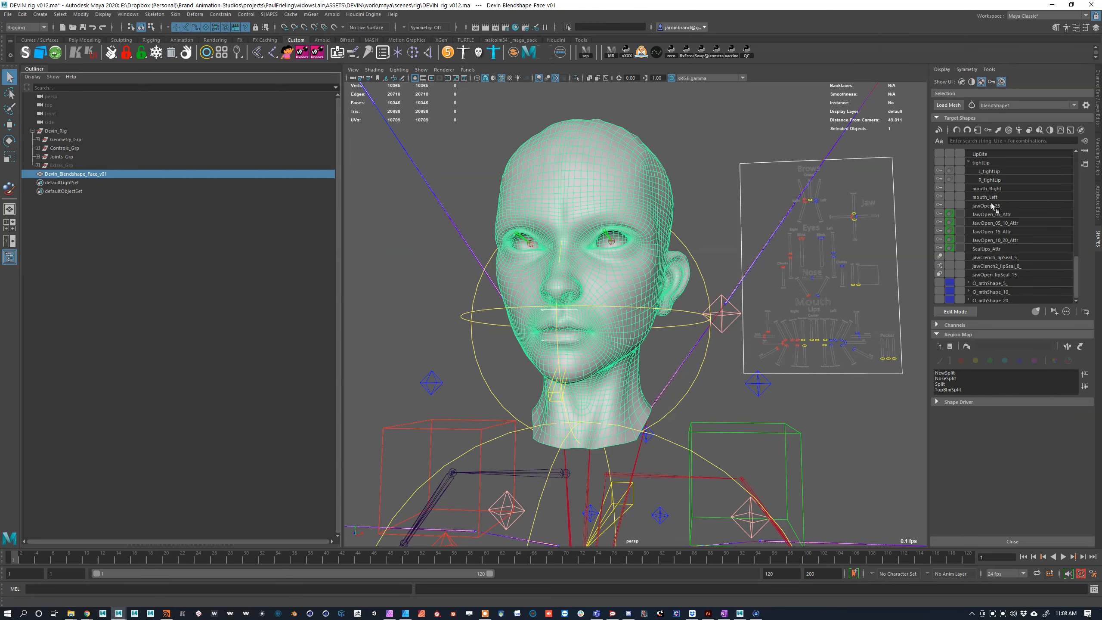
{"action": "scroll", "coordinate": [991, 189], "scroll_direction": "up", "scroll_amount": 1}
{"action": "scroll", "coordinate": [993, 185], "scroll_direction": "up", "scroll_amount": 3}
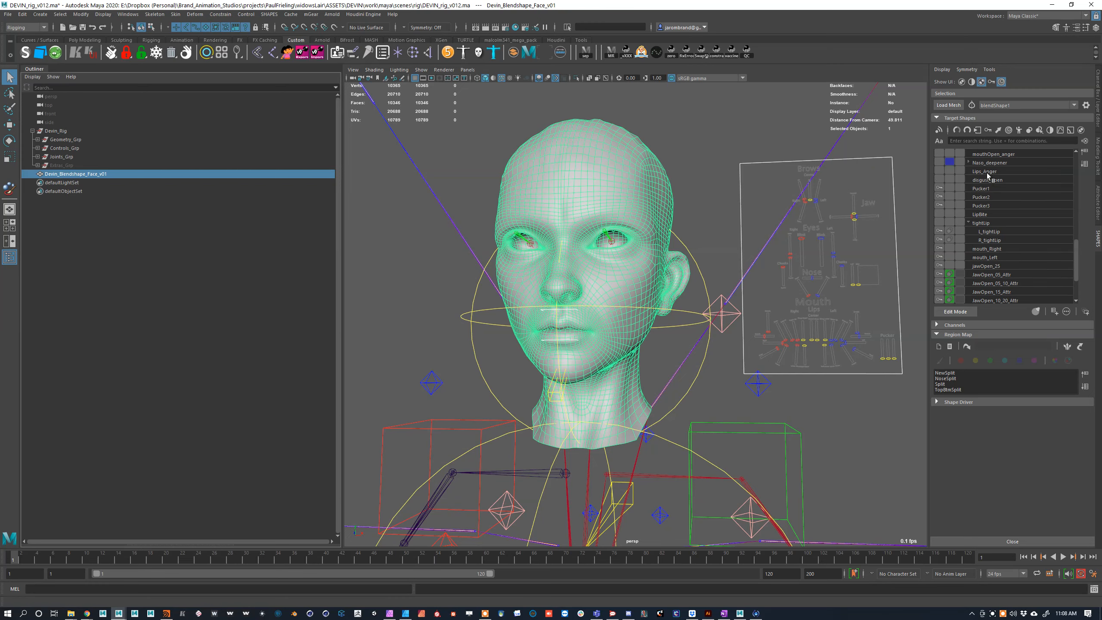
{"action": "scroll", "coordinate": [992, 178], "scroll_direction": "up", "scroll_amount": 2}
{"action": "left_click", "coordinate": [990, 164]}
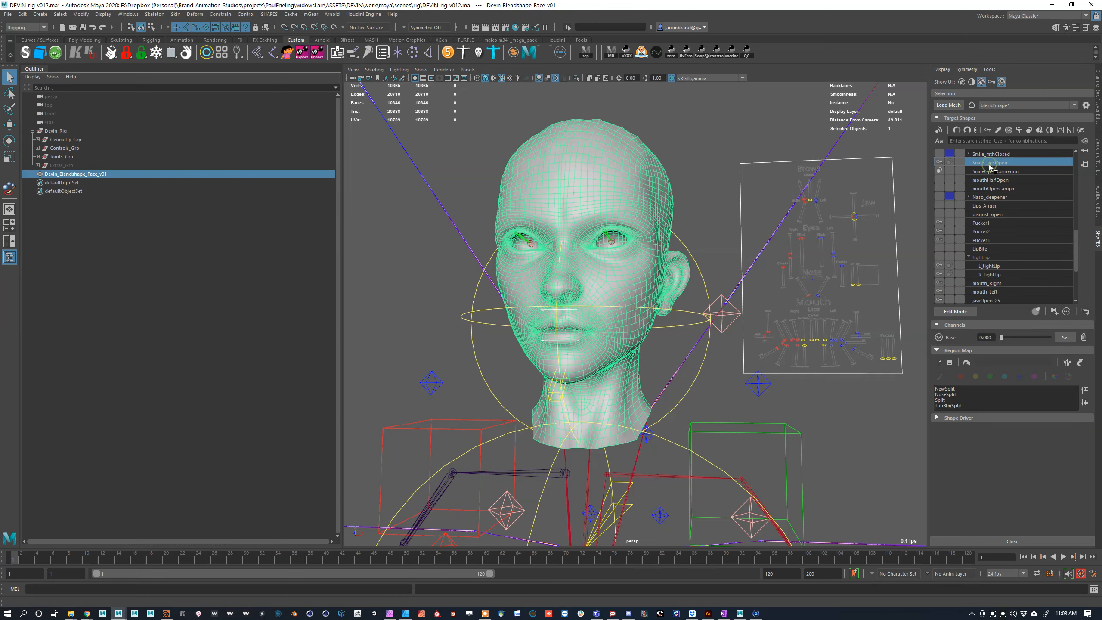
{"action": "left_click", "coordinate": [947, 406]}
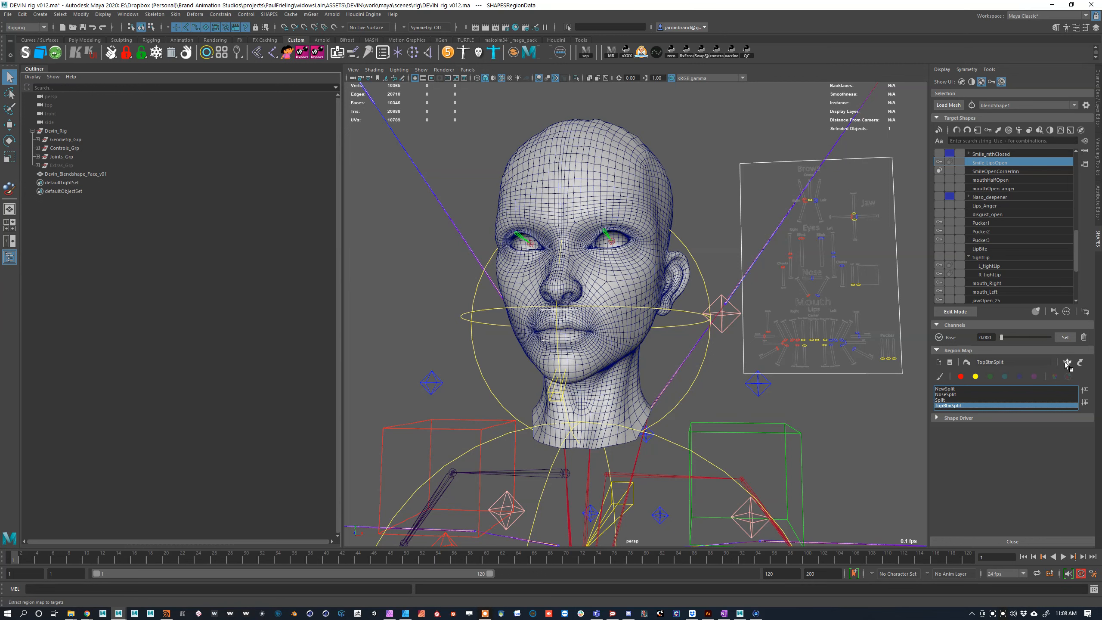
{"action": "left_click", "coordinate": [1068, 363]}
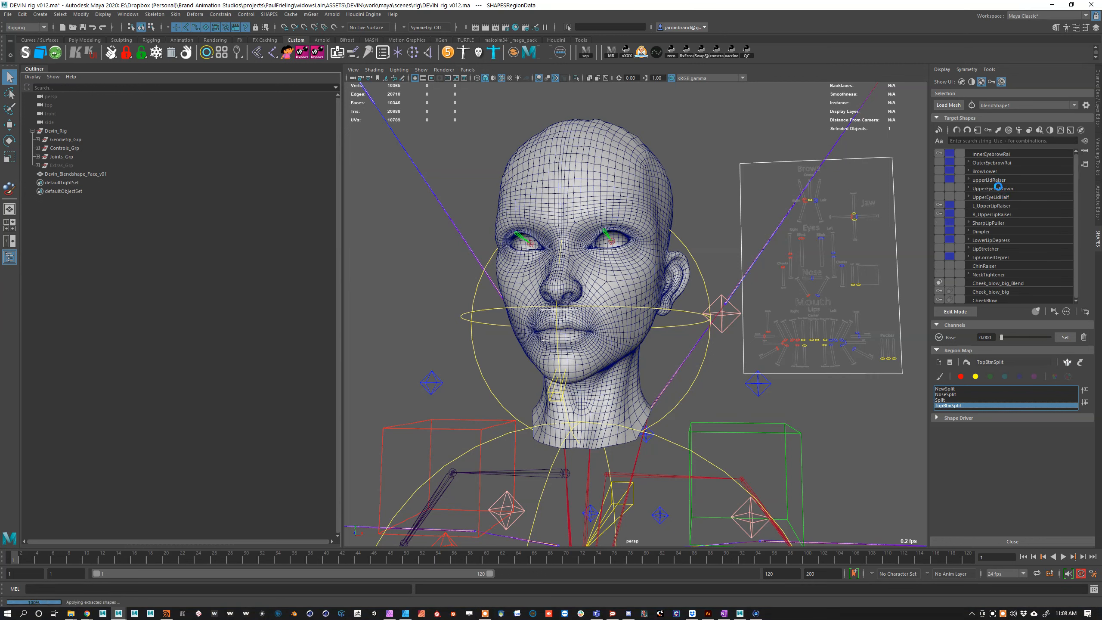
Step: Delete the four left and right Top and Btm Smile_LipsOpen targets extracted from the region map
{"action": "scroll", "coordinate": [998, 189], "scroll_direction": "down", "scroll_amount": 2}
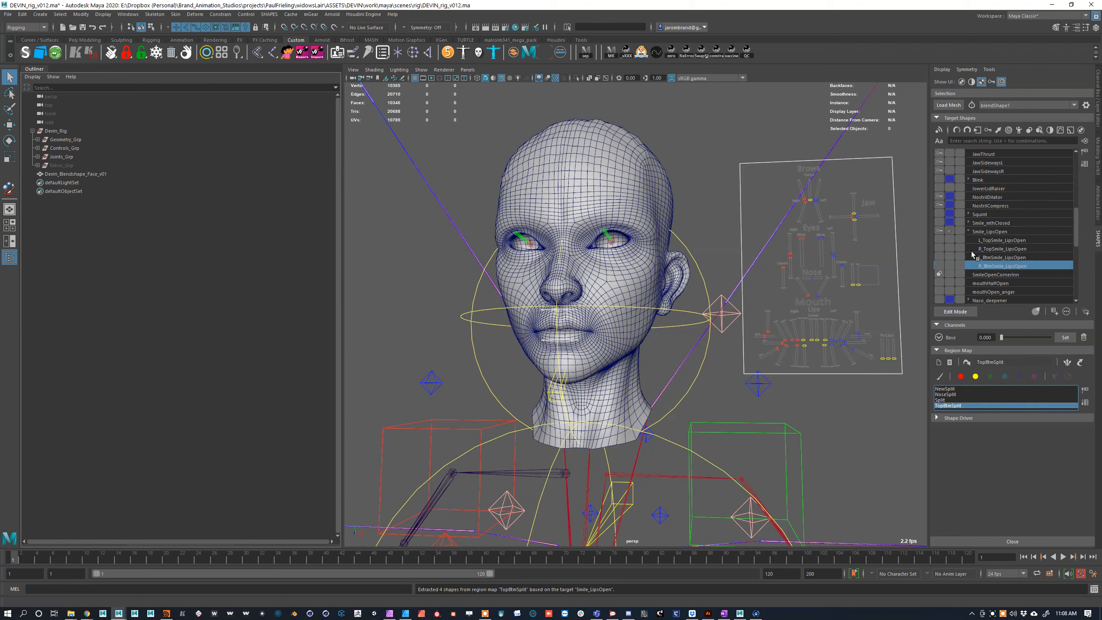
{"action": "left_click_drag", "start_coordinate": [989, 240], "coordinate": [1035, 261]}
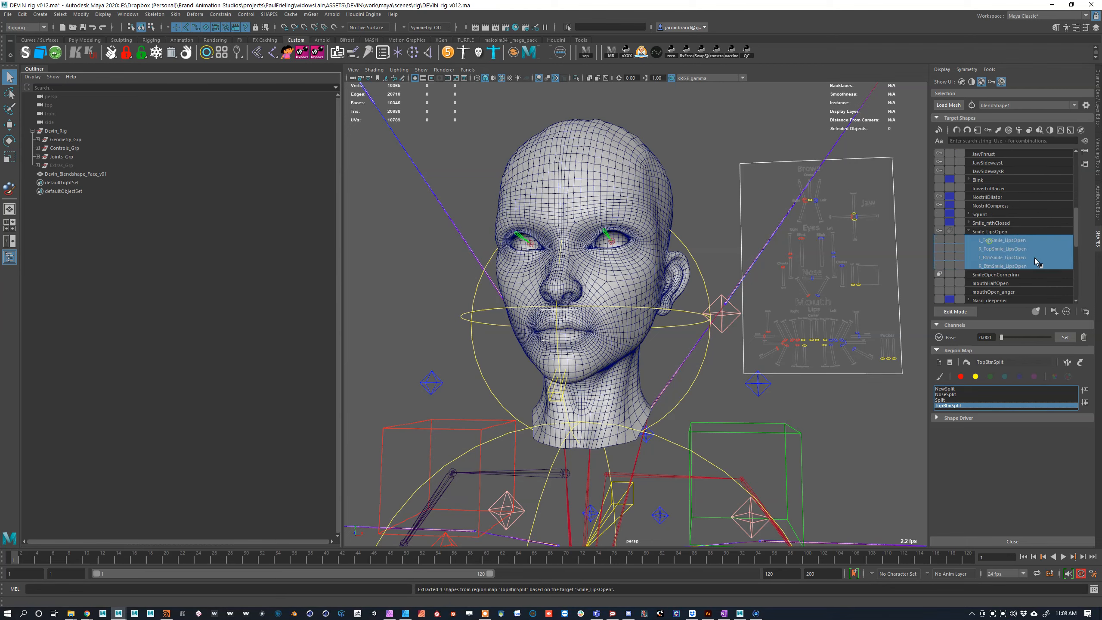
{"action": "left_click", "coordinate": [1083, 338]}
{"action": "left_click", "coordinate": [532, 310]}
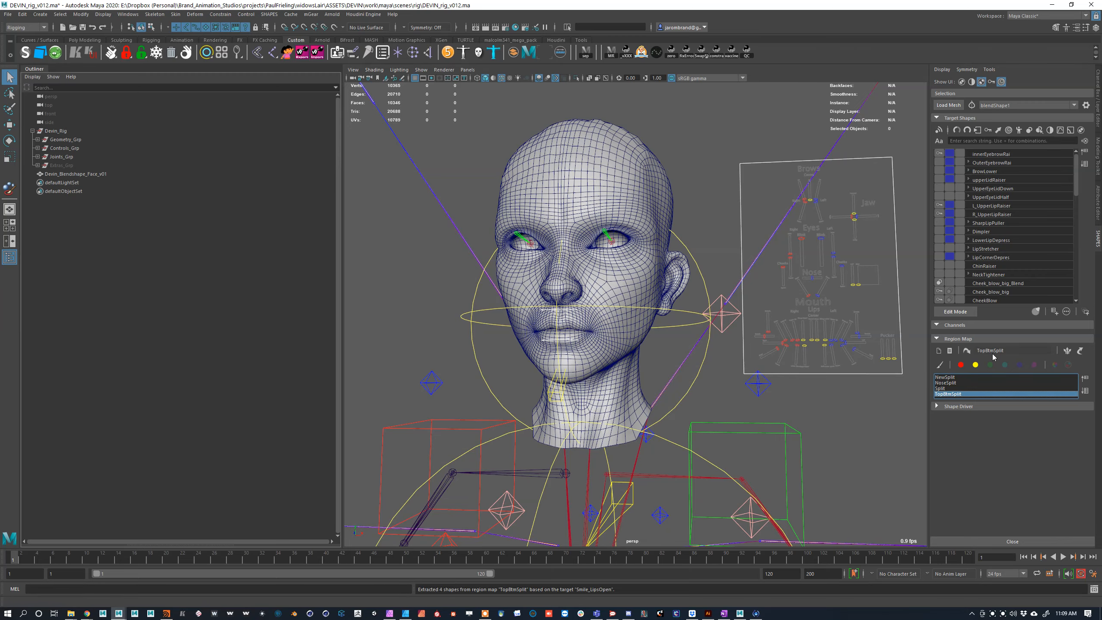
Step: Examine the red and yellow regions of the TopBtmSplit map on the ChinRaiser target in paint regions mode, try the color gradient display, and exit
{"action": "scroll", "coordinate": [507, 305], "scroll_direction": "down", "scroll_amount": 7}
{"action": "scroll", "coordinate": [511, 307], "scroll_direction": "up", "scroll_amount": 5}
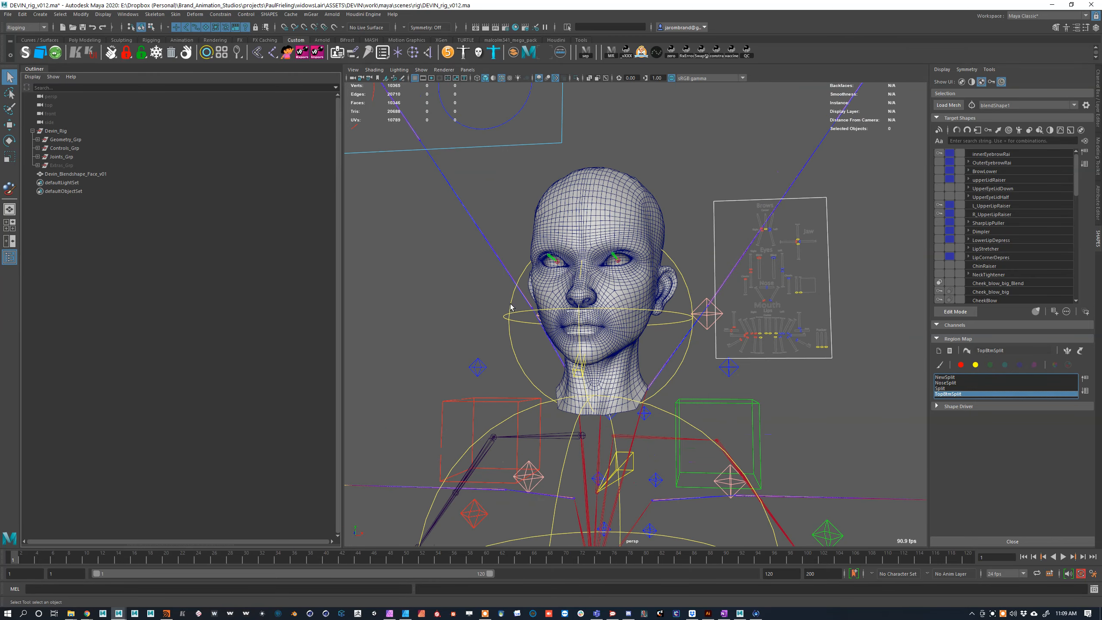
{"action": "scroll", "coordinate": [985, 267], "scroll_direction": "down", "scroll_amount": 1}
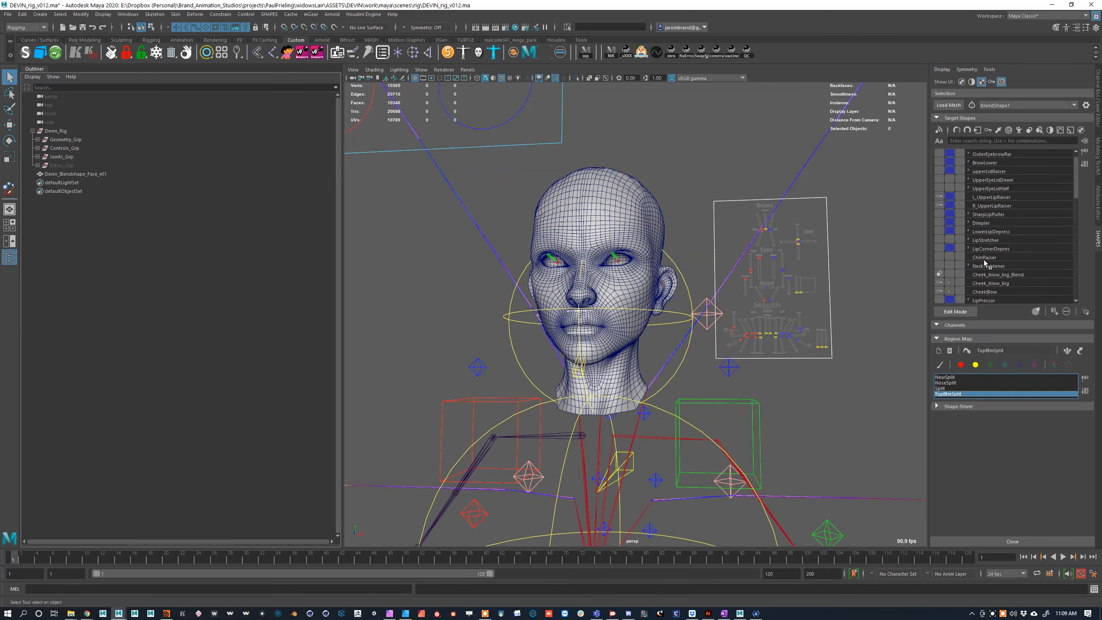
{"action": "left_click", "coordinate": [984, 258]}
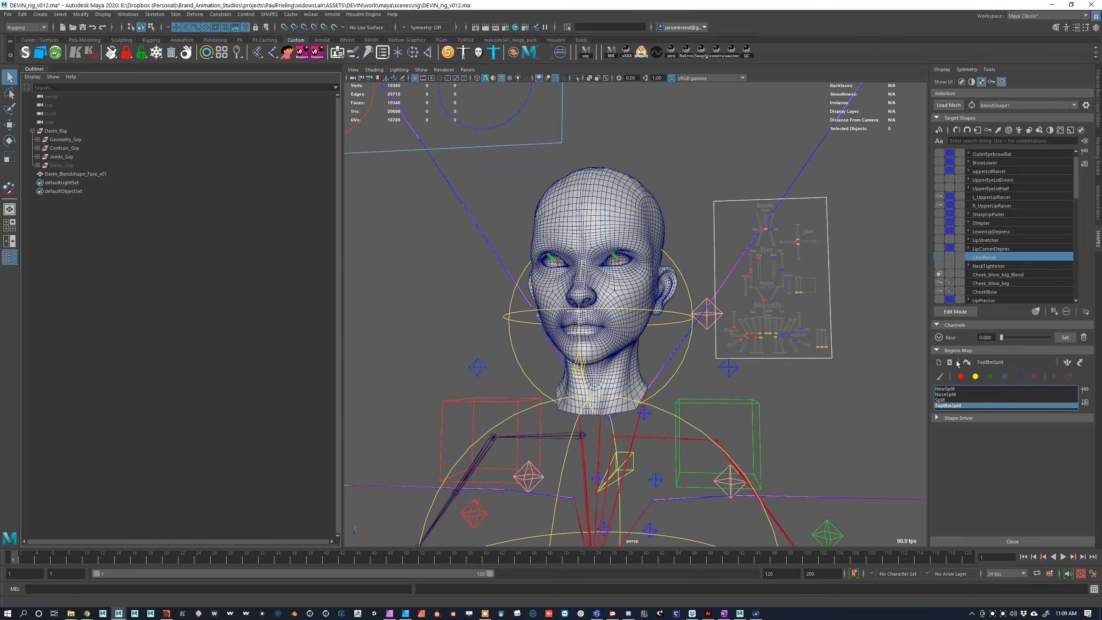
{"action": "left_click", "coordinate": [939, 376]}
{"action": "left_click", "coordinate": [960, 376]}
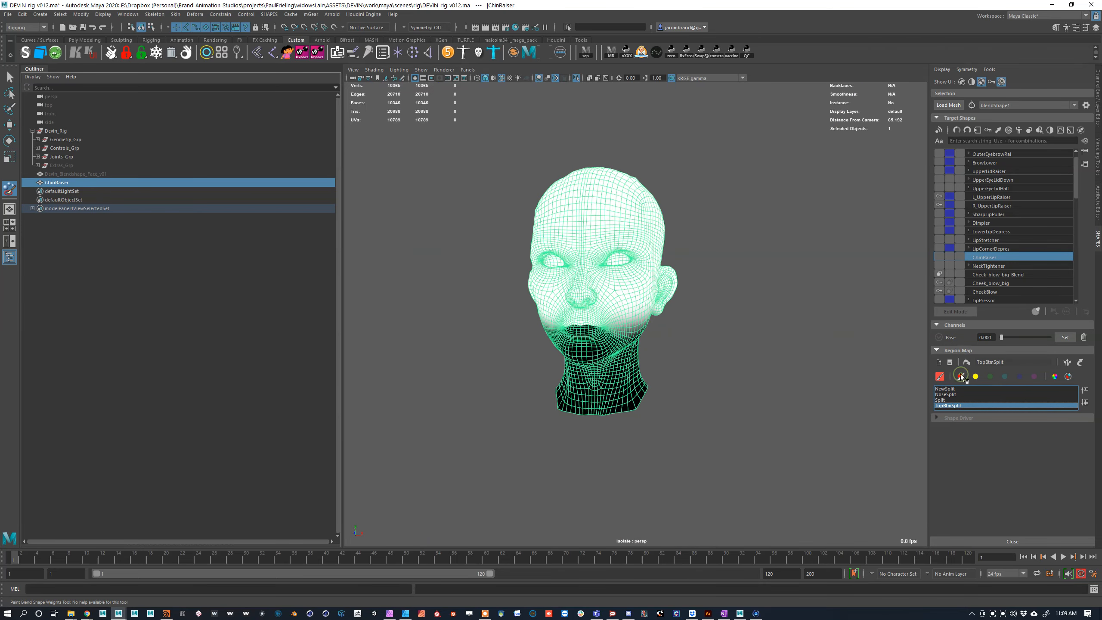
{"action": "scroll", "coordinate": [749, 332], "scroll_direction": "up", "scroll_amount": 4}
{"action": "left_click", "coordinate": [975, 376]}
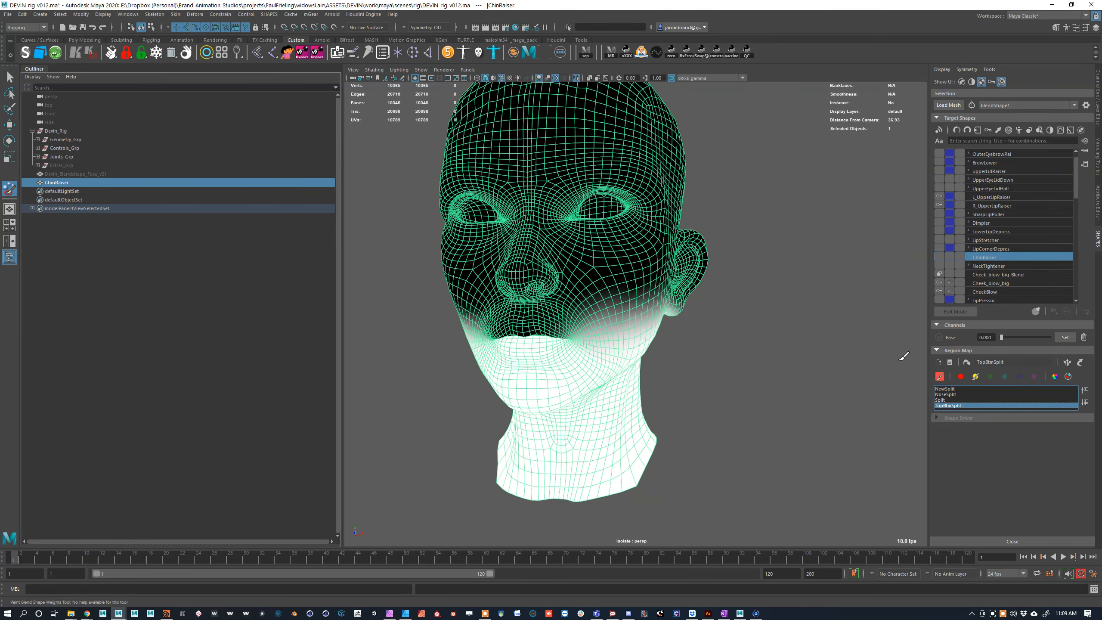
{"action": "left_click", "coordinate": [1068, 377]}
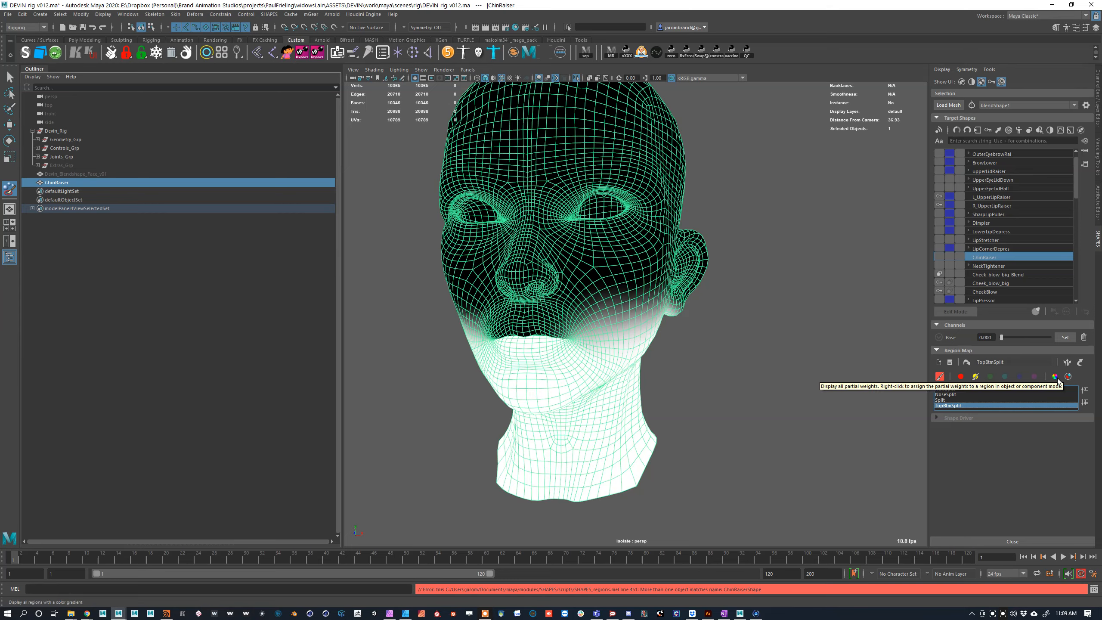
{"action": "left_click", "coordinate": [940, 376]}
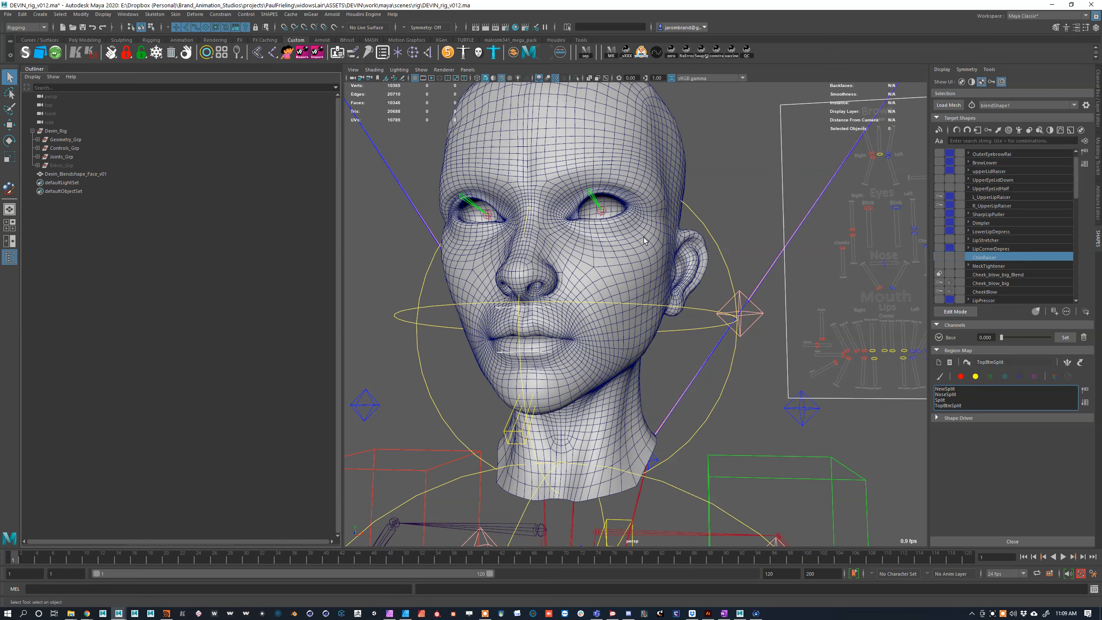
Step: Load the Split region map in place of TopBtmSplit
{"action": "left_click", "coordinate": [947, 405]}
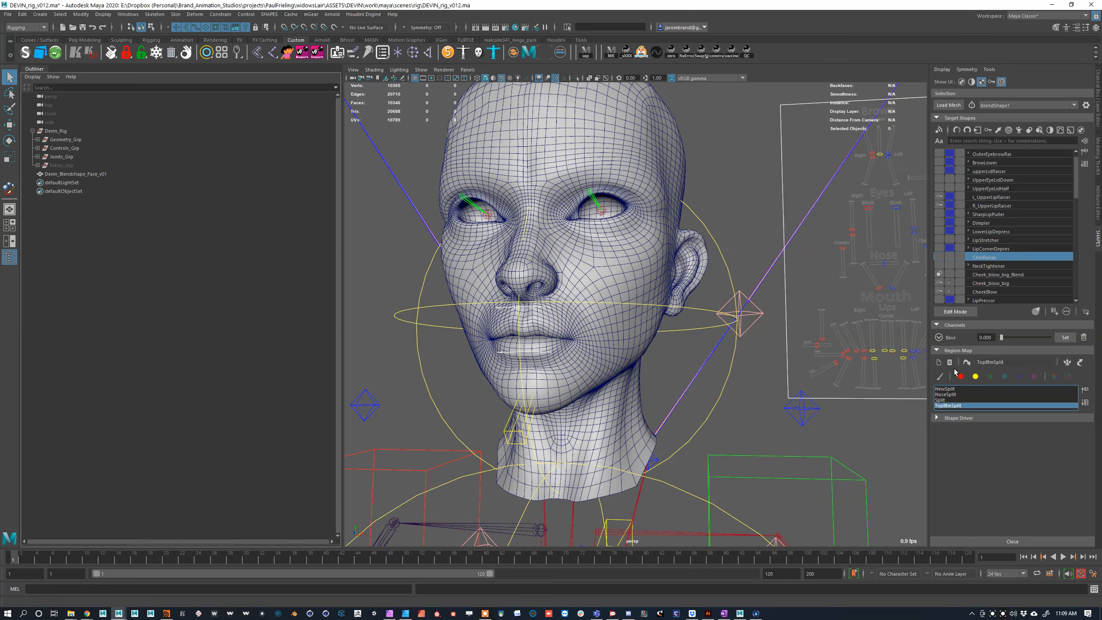
{"action": "left_click", "coordinate": [944, 400]}
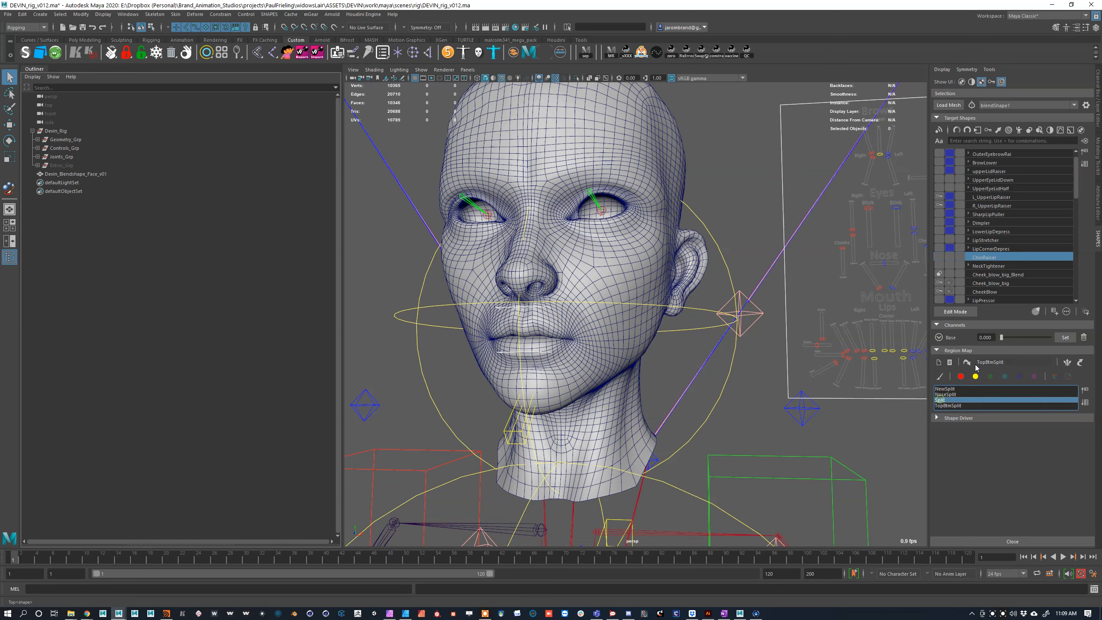
{"action": "left_click", "coordinate": [967, 362]}
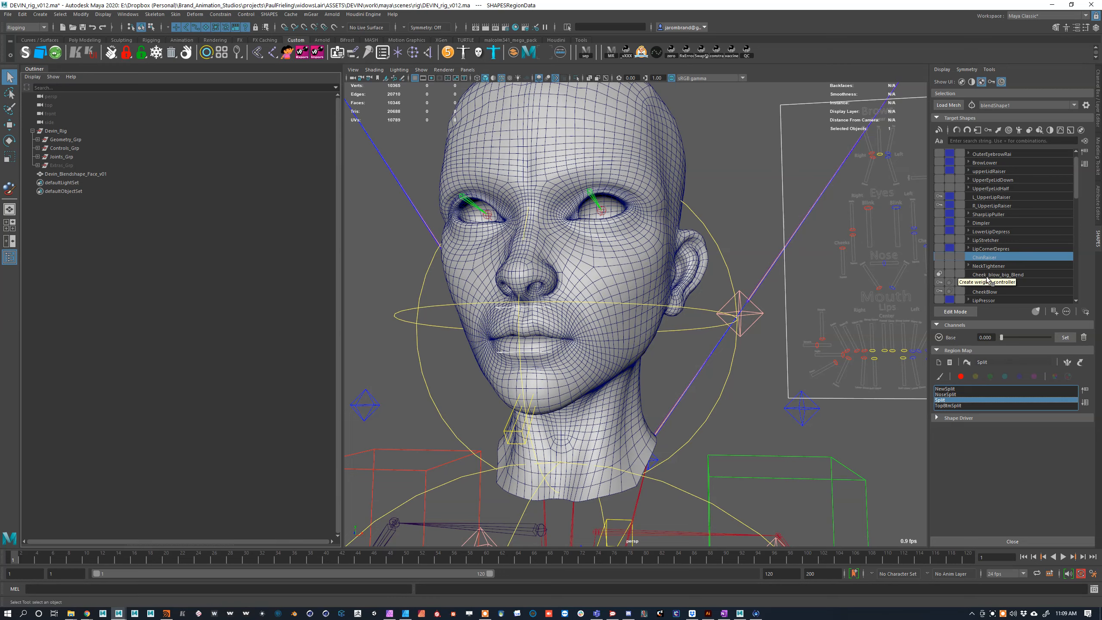
Step: Preview the Smile_LipsOpen target and extract it into left and right shapes with the Split region map
{"action": "scroll", "coordinate": [992, 243], "scroll_direction": "up", "scroll_amount": 1}
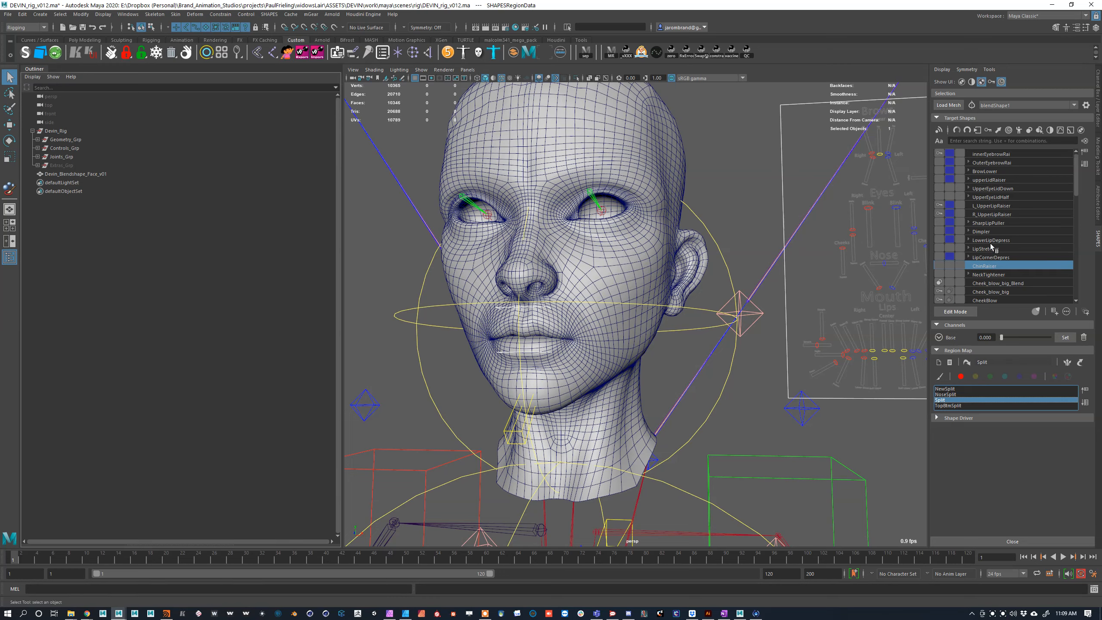
{"action": "scroll", "coordinate": [991, 247], "scroll_direction": "down", "scroll_amount": 10}
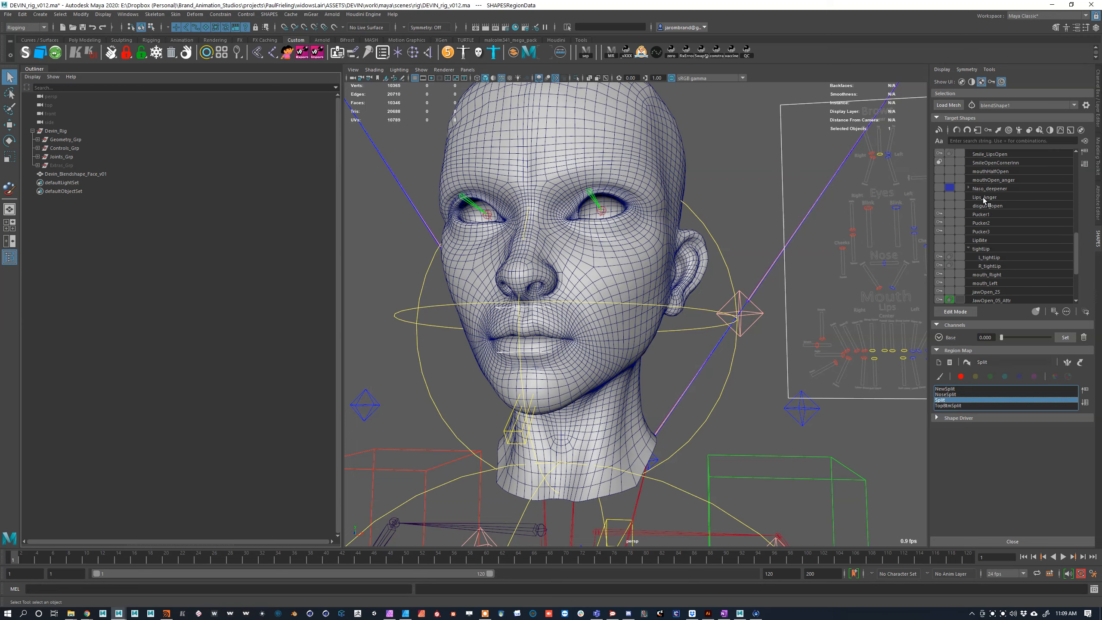
{"action": "left_click", "coordinate": [993, 155]}
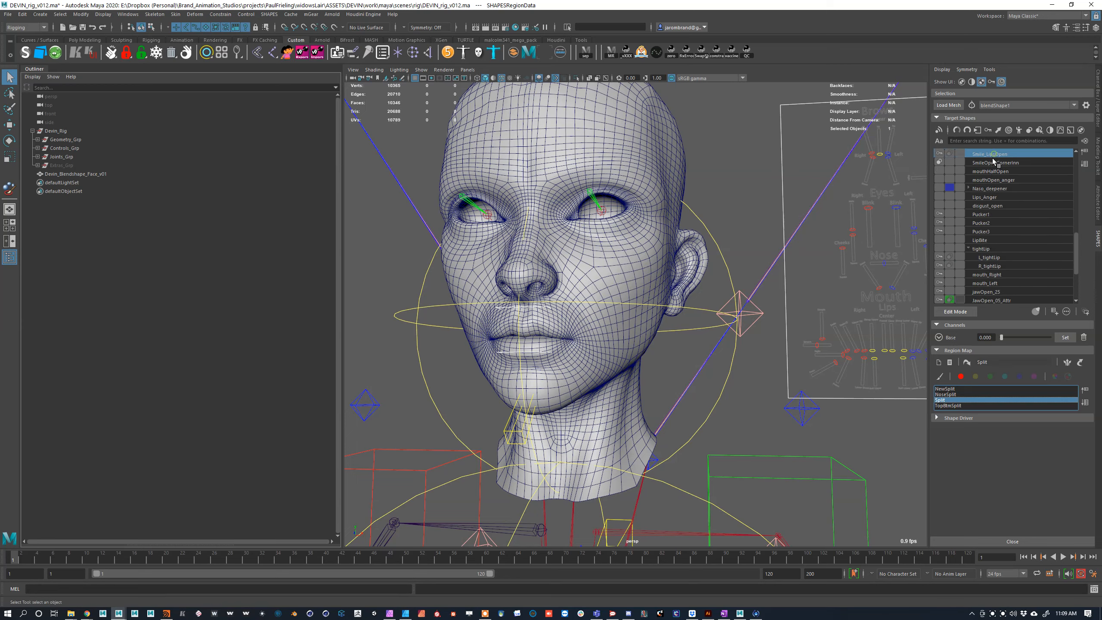
{"action": "left_click_drag", "start_coordinate": [1002, 338], "coordinate": [822, 342]}
{"action": "left_click", "coordinate": [1068, 364]}
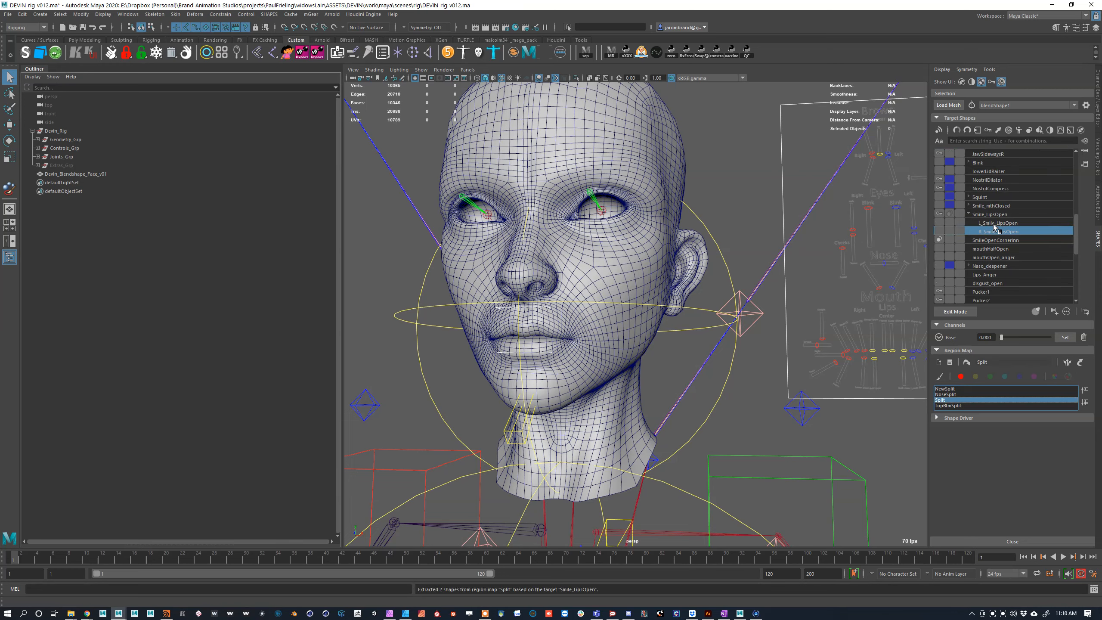
Step: Preview the L_Smile_LipsOpen and R_Smile_LipsOpen targets and examine the mouth's centre blend up close, resetting the weight to 0
{"action": "left_click", "coordinate": [999, 223]}
{"action": "left_click", "coordinate": [992, 214]}
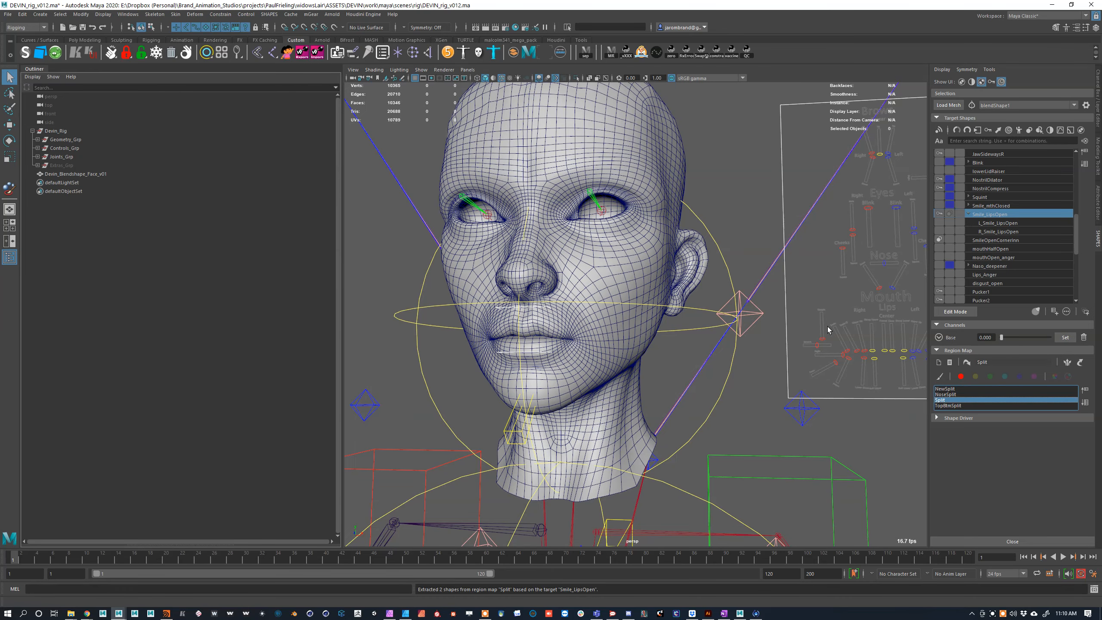
{"action": "left_click", "coordinate": [1003, 223]}
{"action": "left_click_drag", "start_coordinate": [1002, 338], "coordinate": [921, 343]}
{"action": "left_click", "coordinate": [1000, 231]}
{"action": "left_click_drag", "start_coordinate": [687, 331], "coordinate": [726, 326], "text": "alt"}
{"action": "mouse_move", "coordinate": [725, 326]}
{"action": "right_mouse_down", "text": "alt"}
{"action": "mouse_move", "coordinate": [775, 341]}
{"action": "mouse_move", "coordinate": [740, 341]}
{"action": "right_mouse_up", "text": "alt"}
{"action": "middle_click_drag", "start_coordinate": [739, 340], "coordinate": [741, 341], "text": "alt"}
{"action": "right_click_drag", "start_coordinate": [742, 341], "coordinate": [767, 344], "text": "alt"}
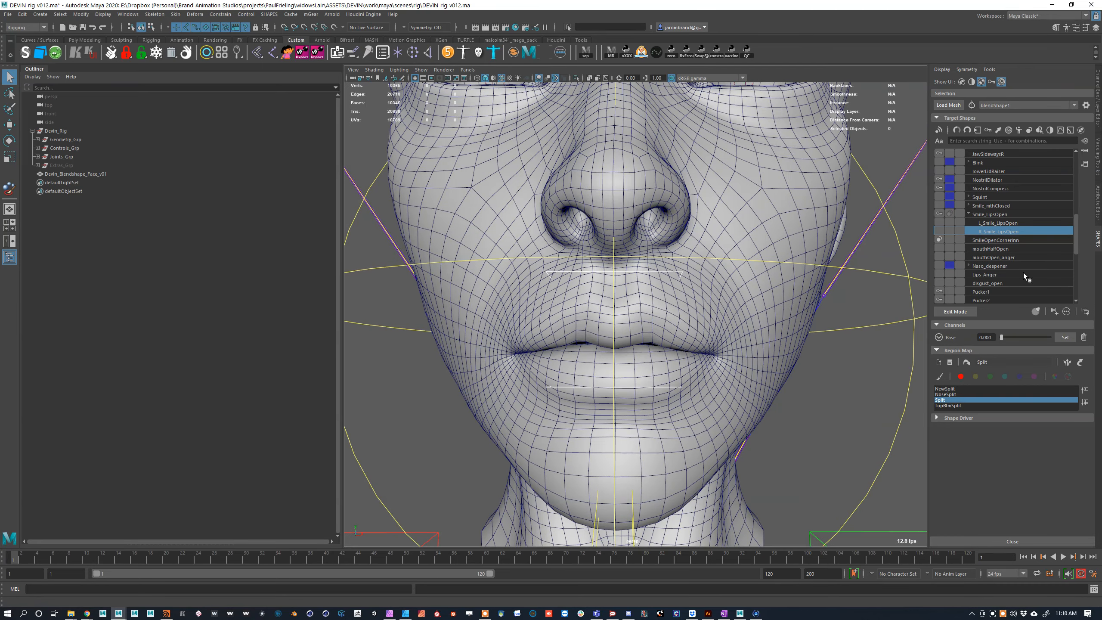
{"action": "left_click_drag", "start_coordinate": [1005, 341], "coordinate": [1053, 337]}
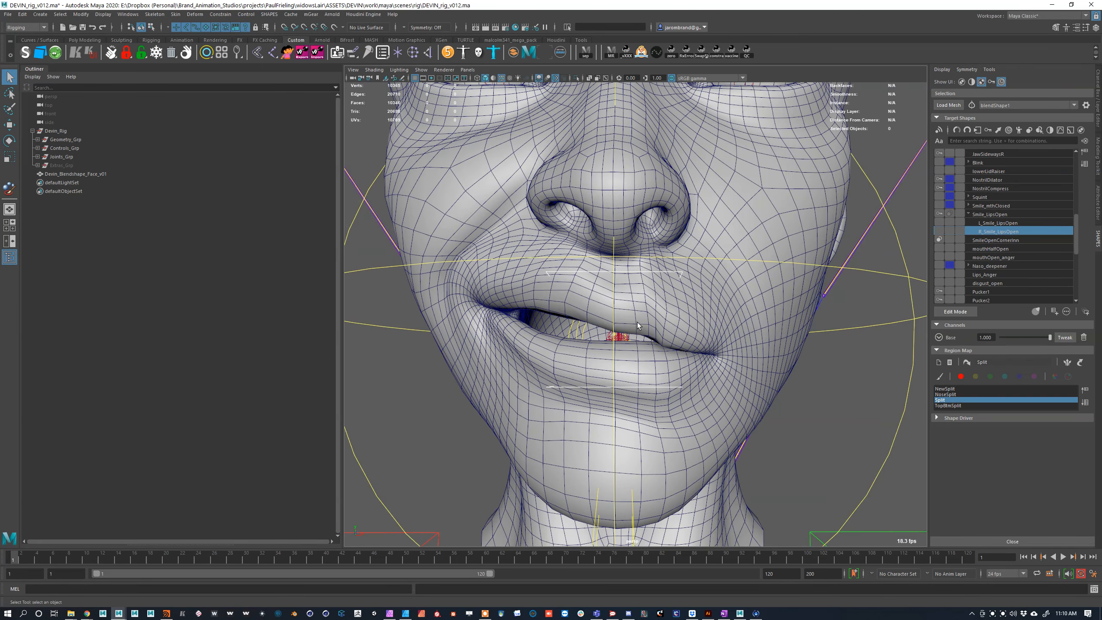
{"action": "left_click_drag", "start_coordinate": [1014, 336], "coordinate": [961, 342]}
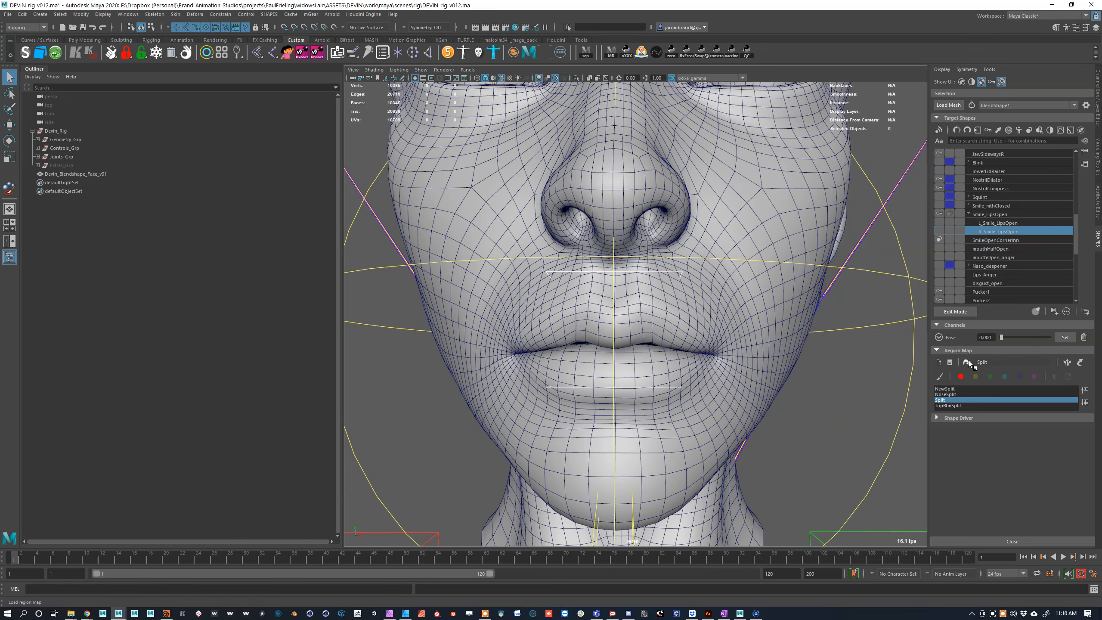
Step: Change the blend value of the red region in the Split region map's settings and apply it
{"action": "left_click", "coordinate": [968, 362]}
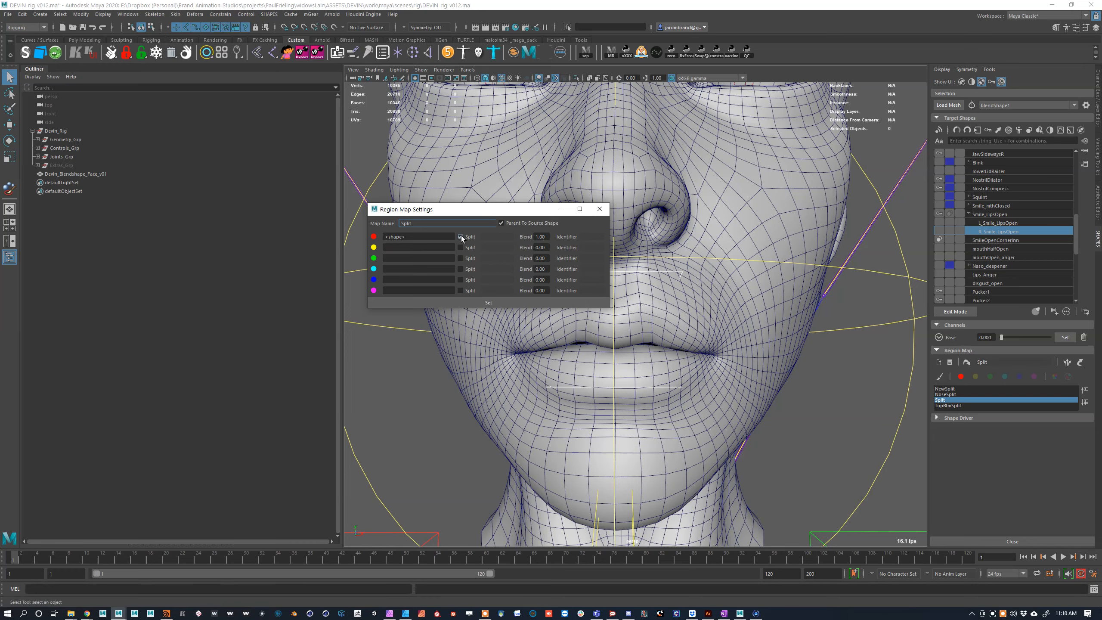
{"action": "left_click", "coordinate": [547, 237]}
{"action": "double_click", "coordinate": [547, 237]}
{"action": "left_click", "coordinate": [496, 302]}
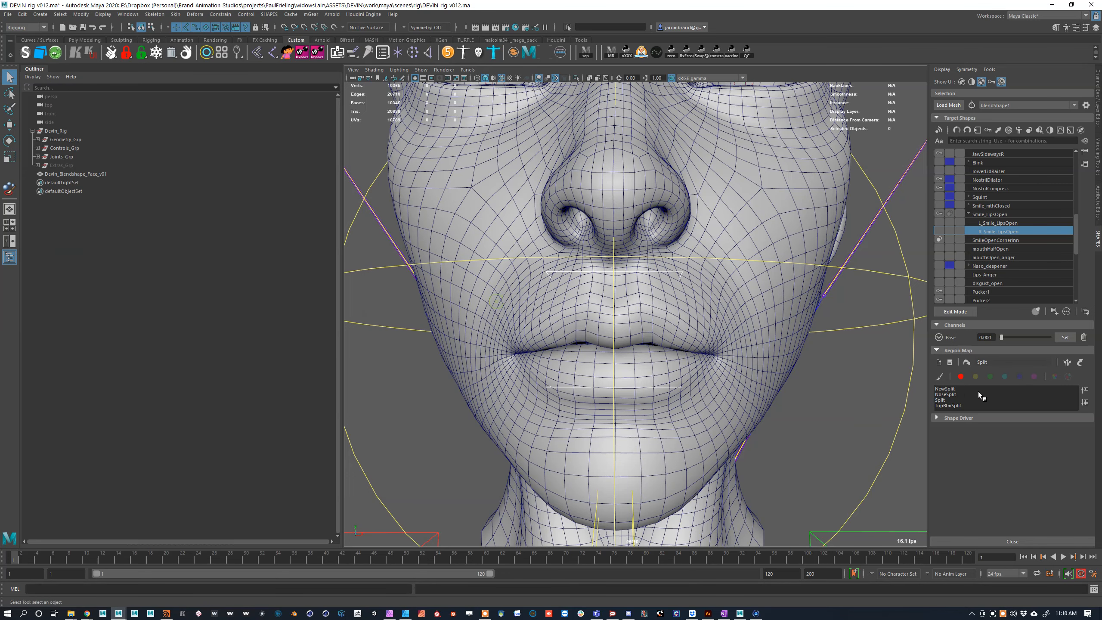
Step: Extract Smile_LipsOpen again with the edited Split map and preview R_Smile_LipsOpen at a weight of 1.000
{"action": "left_click", "coordinate": [997, 215]}
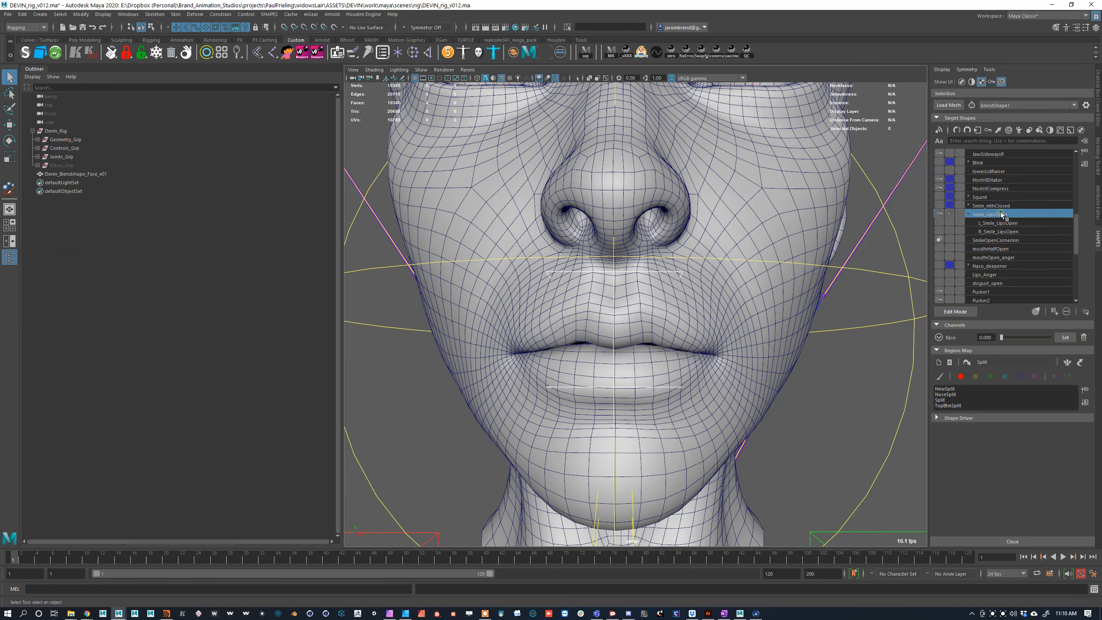
{"action": "left_click", "coordinate": [1067, 362]}
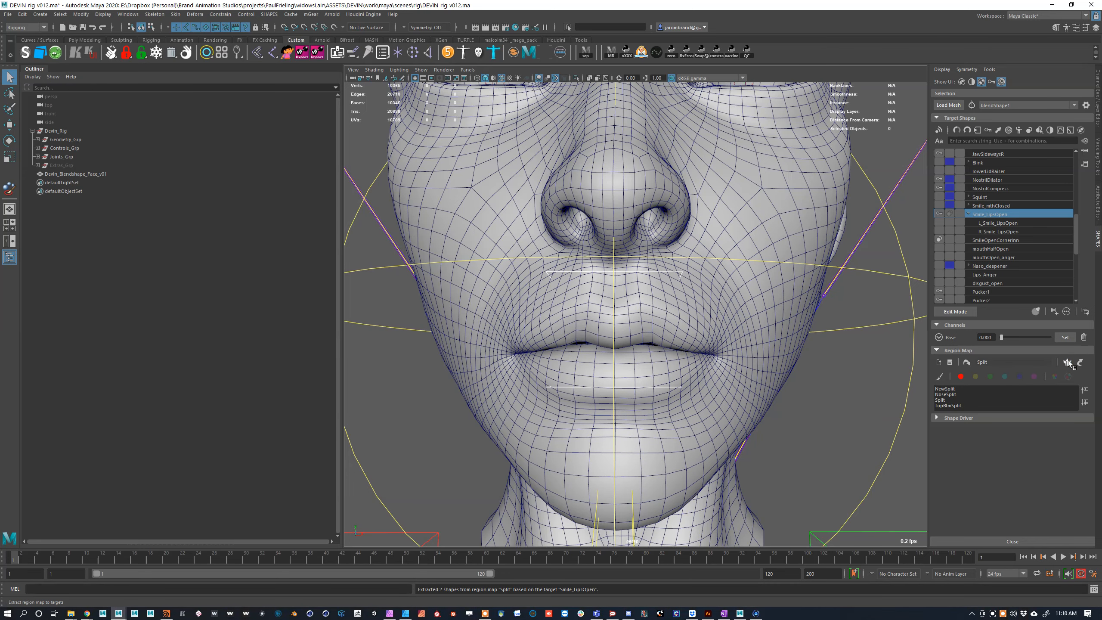
{"action": "left_click", "coordinate": [1006, 223]}
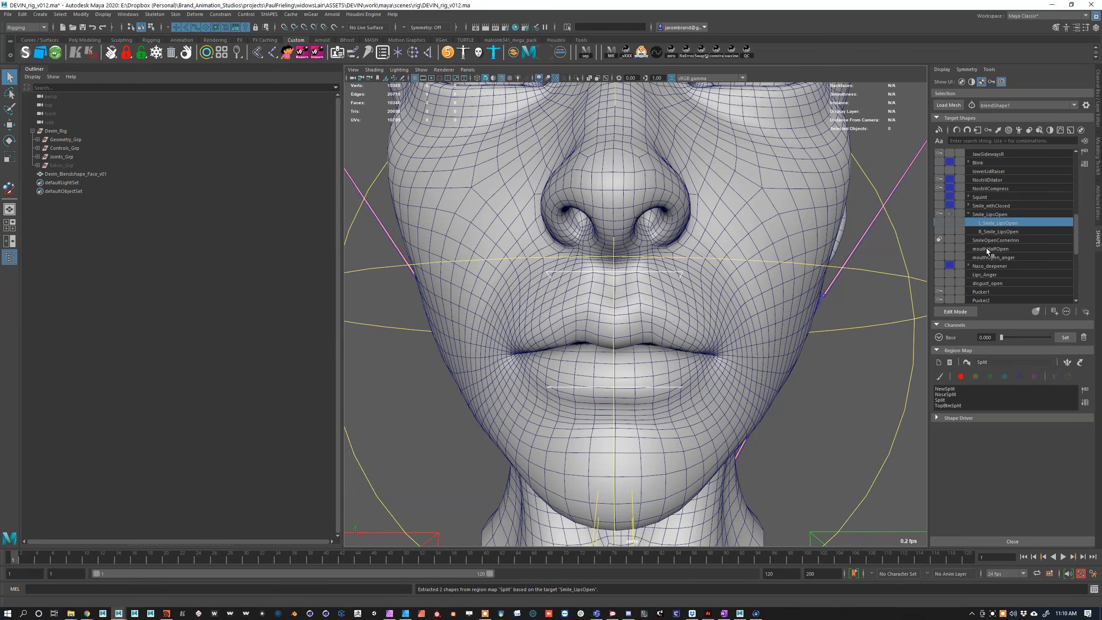
{"action": "left_click", "coordinate": [992, 233]}
{"action": "left_click_drag", "start_coordinate": [1002, 337], "coordinate": [1059, 347]}
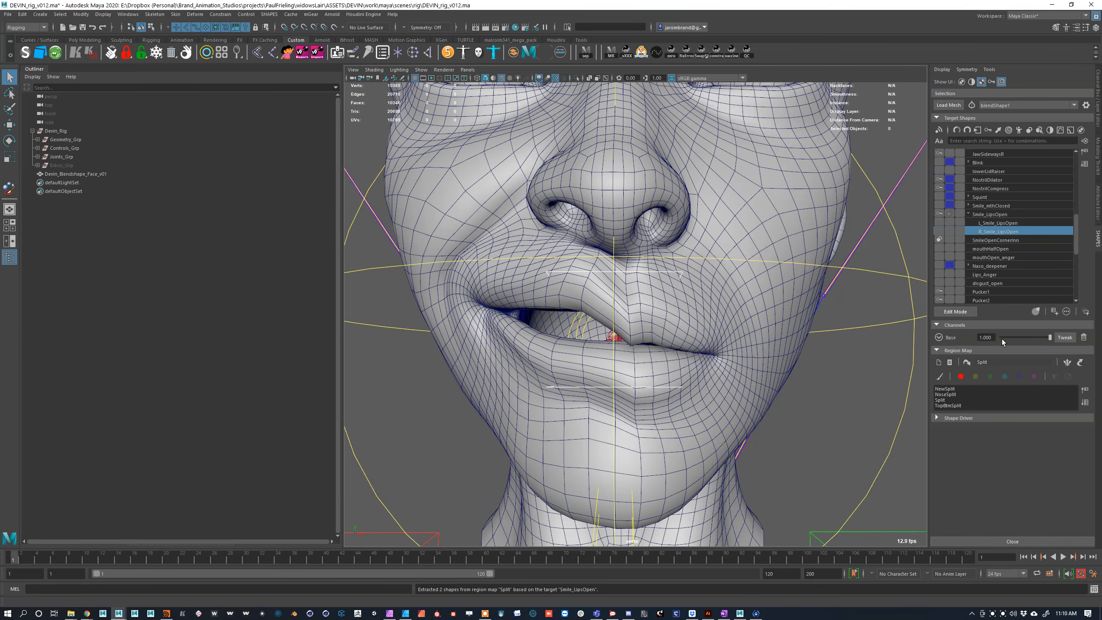
Step: Scrub the R_Smile_LipsOpen weight back to 0.000 and select the Smile_LipsOpen target
{"action": "left_click_drag", "start_coordinate": [1002, 340], "coordinate": [1077, 349]}
{"action": "left_click", "coordinate": [985, 215]}
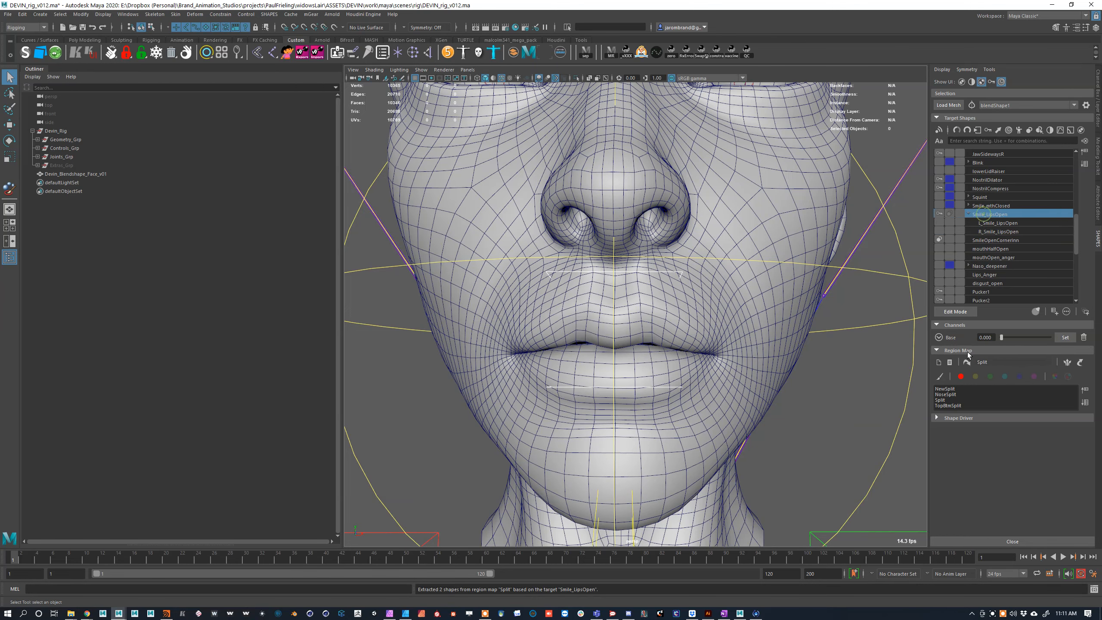
Step: Set the red region's blend to 0.5 in the Split region map's settings and apply it with Smile_LipsOpen selected
{"action": "left_click", "coordinate": [951, 363]}
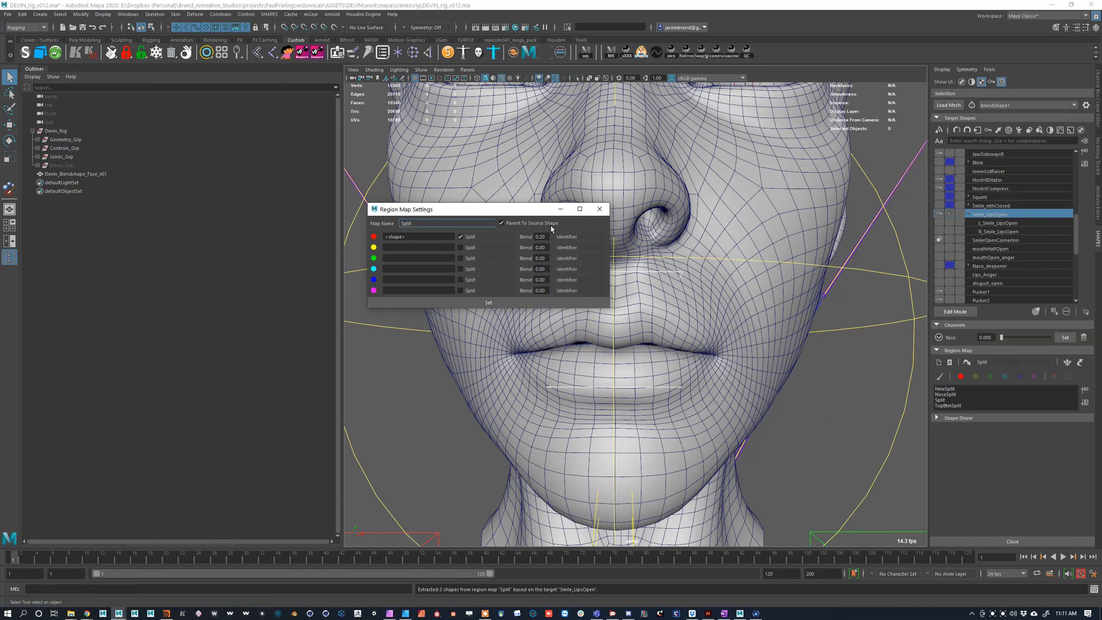
{"action": "left_click", "coordinate": [990, 223]}
{"action": "left_click", "coordinate": [992, 230]}
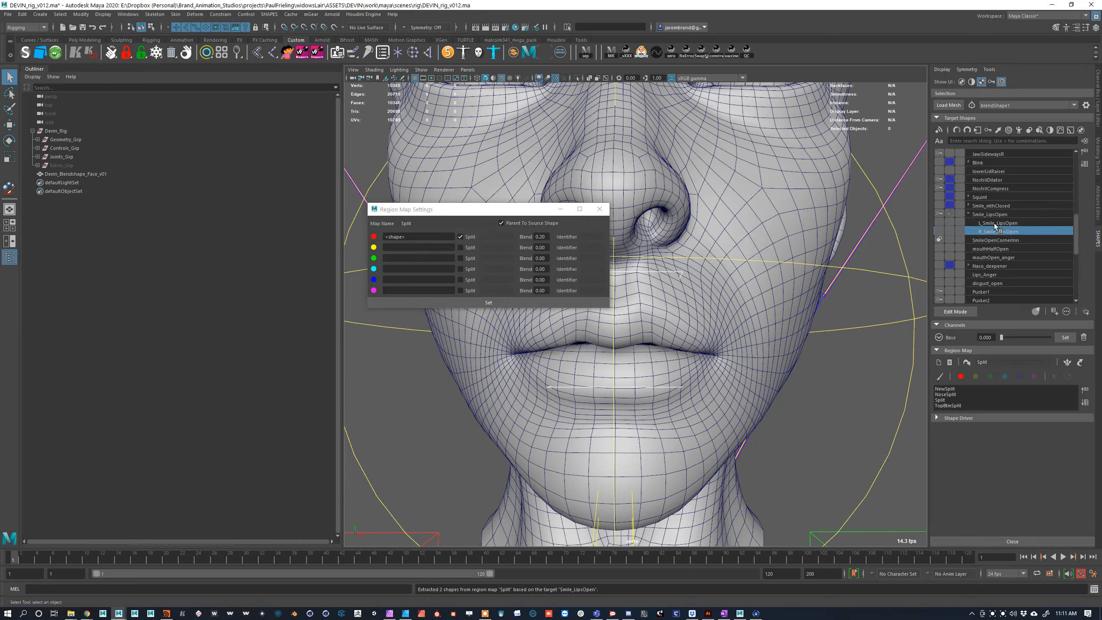
{"action": "left_click", "coordinate": [992, 223]}
{"action": "left_click", "coordinate": [988, 212]}
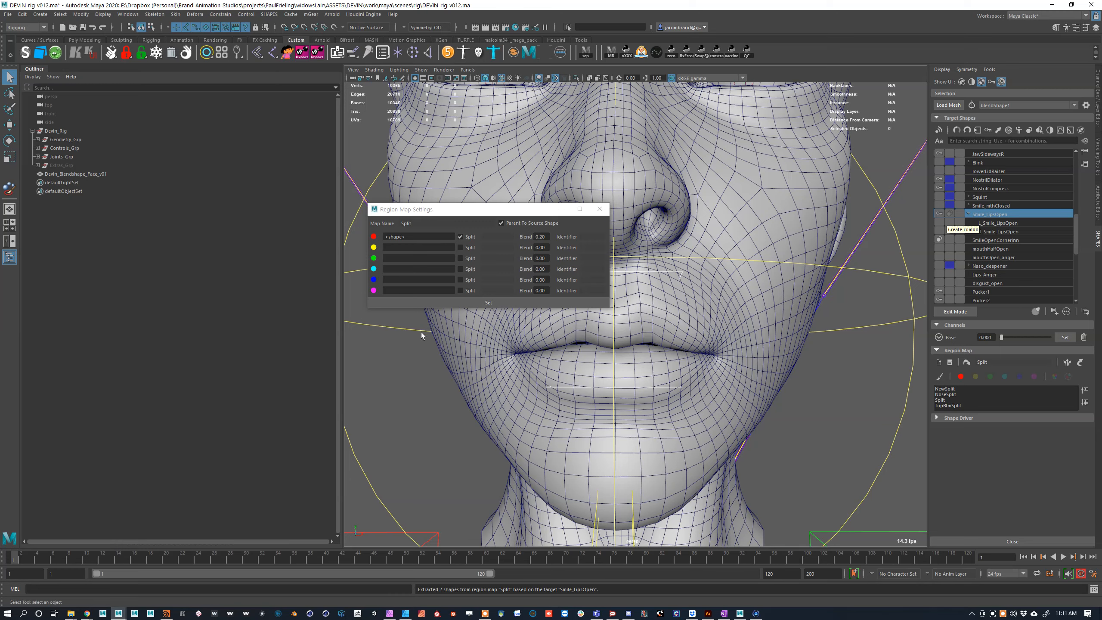
{"action": "left_click", "coordinate": [541, 236]}
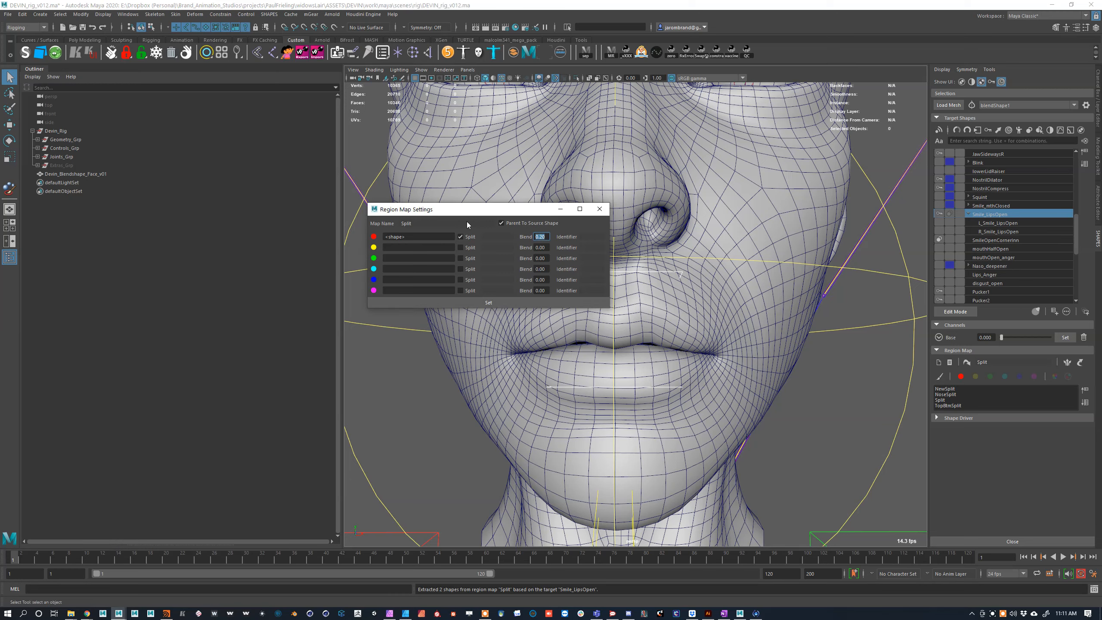
{"action": "key", "text": "BackSpace"}
{"action": "type", "text": ".5"}
{"action": "key", "text": "Return"}
{"action": "left_click", "coordinate": [527, 304]}
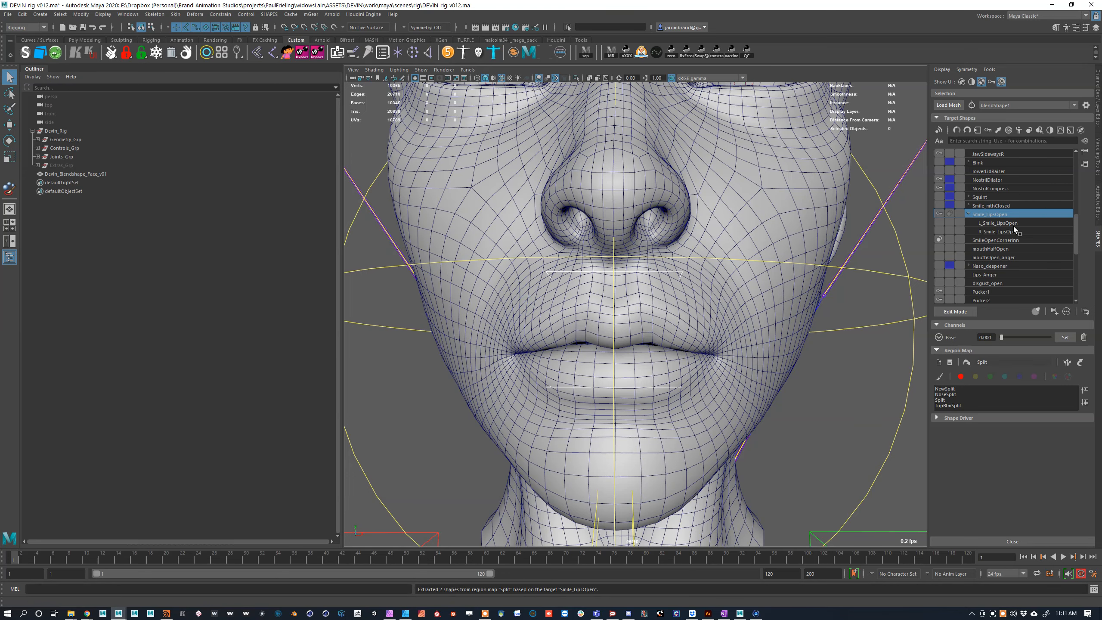
Step: Preview the R_Smile_LipsOpen target by scrubbing its weight, returning it to 0
{"action": "left_click", "coordinate": [998, 231]}
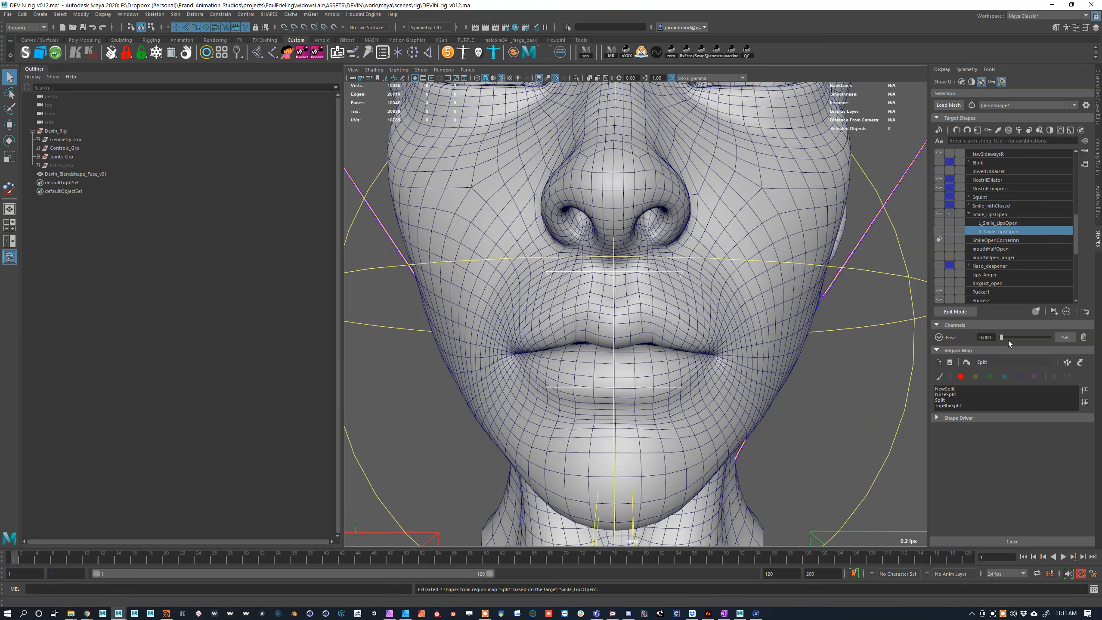
{"action": "left_click_drag", "start_coordinate": [1003, 338], "coordinate": [952, 365]}
Step: Display the Split map's red region weights on R_Smile_LipsOpen and check the map's settings
{"action": "left_click", "coordinate": [942, 400]}
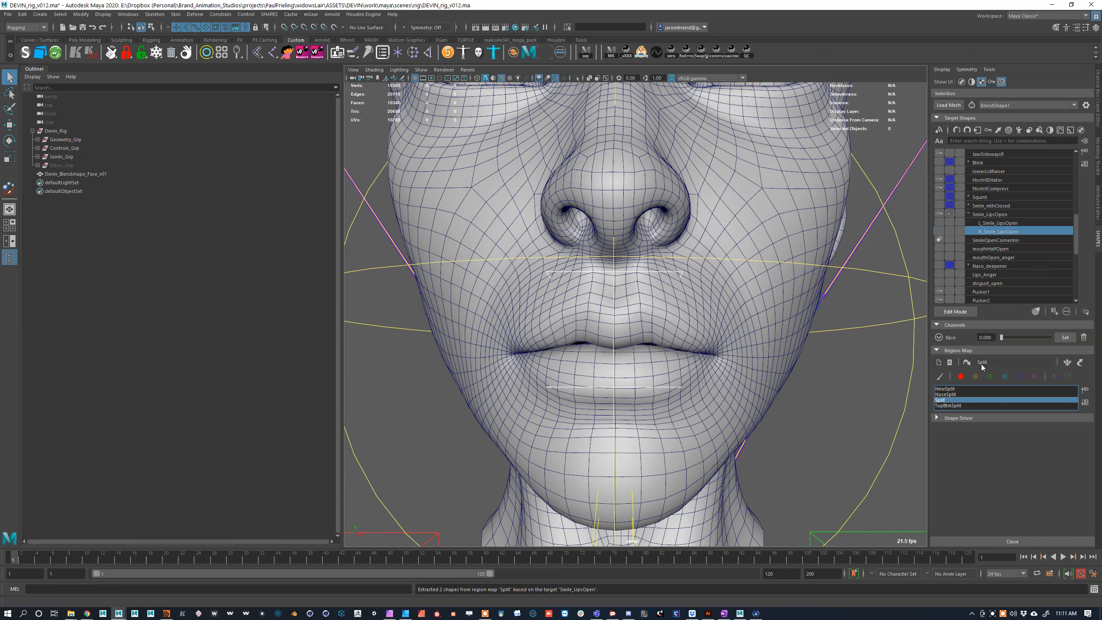
{"action": "left_click", "coordinate": [961, 376]}
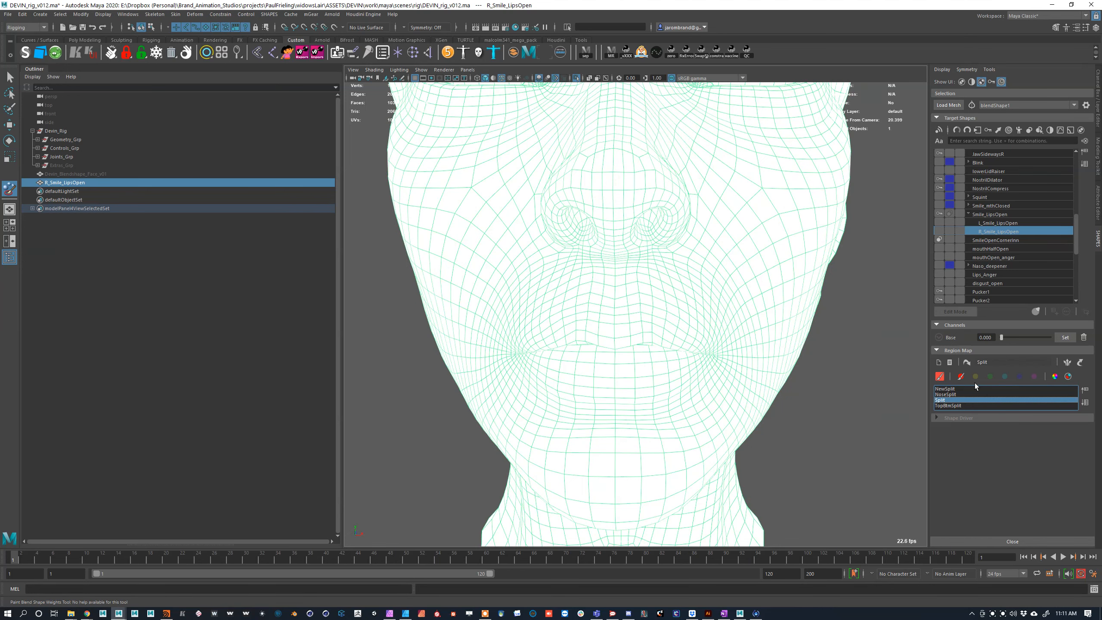
{"action": "left_click", "coordinate": [950, 362]}
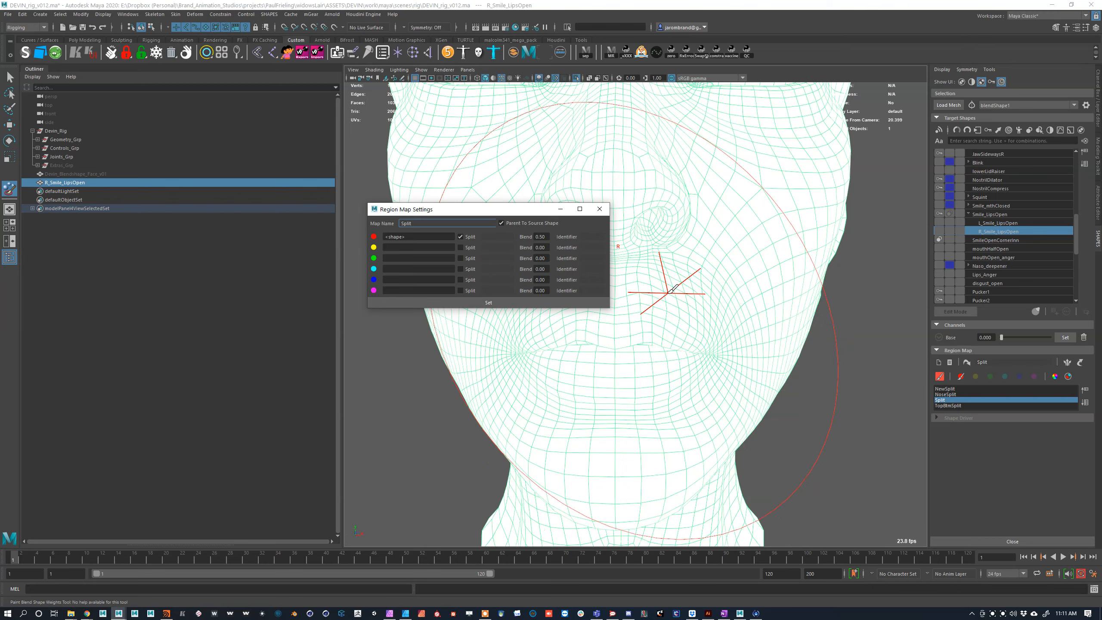
{"action": "left_click", "coordinate": [600, 209]}
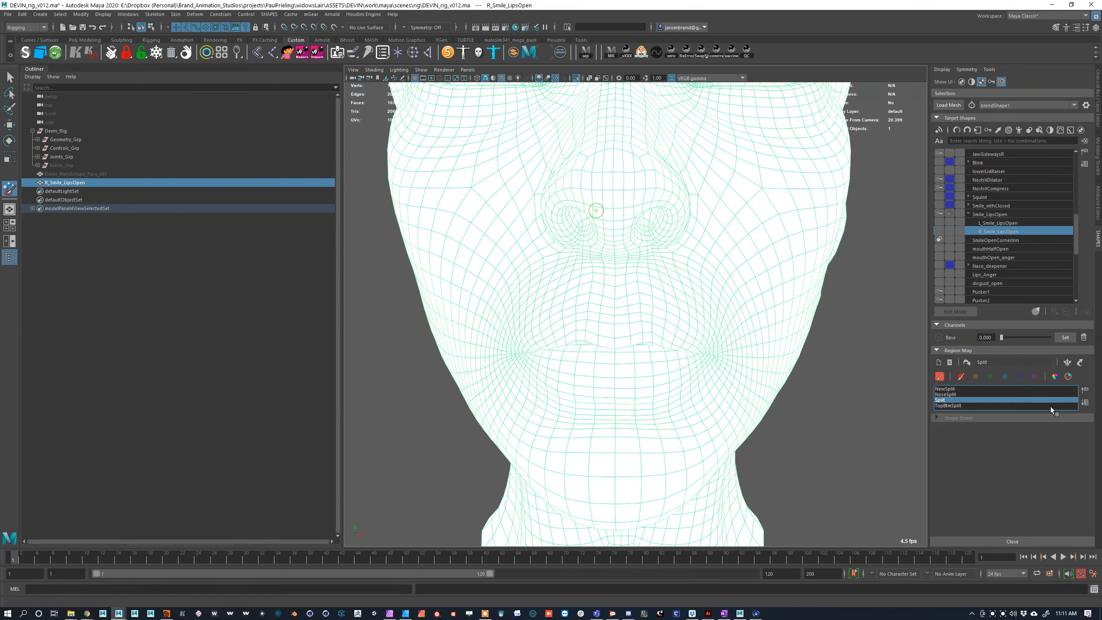
Step: Load the TopBtmSplit region map and show its red and yellow region weights on R_Smile_LipsOpen
{"action": "left_click", "coordinate": [955, 406]}
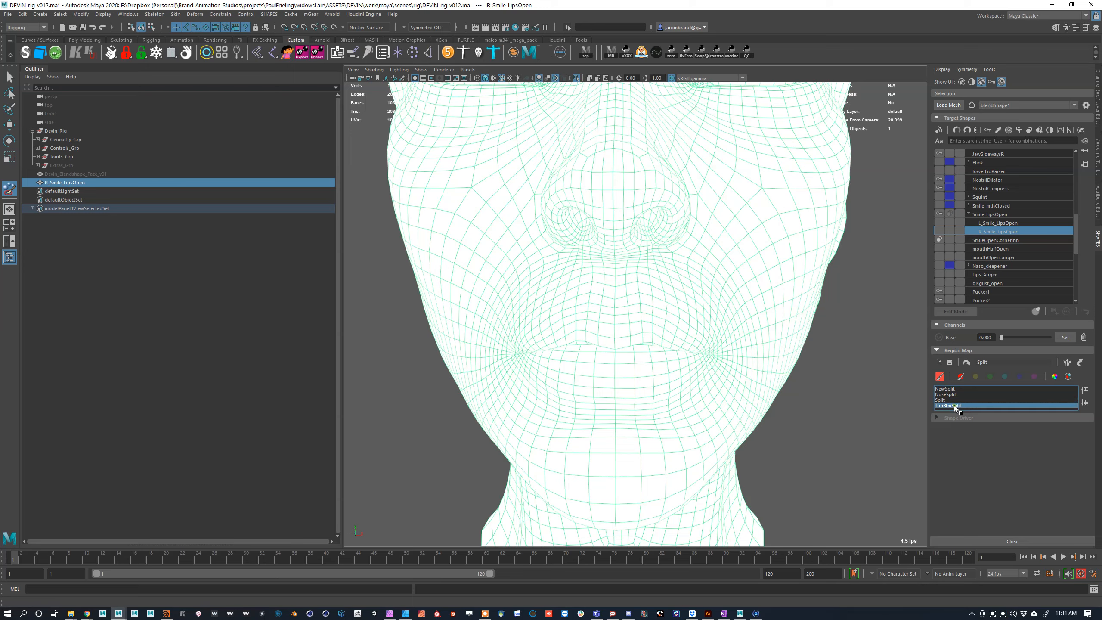
{"action": "left_click", "coordinate": [967, 362]}
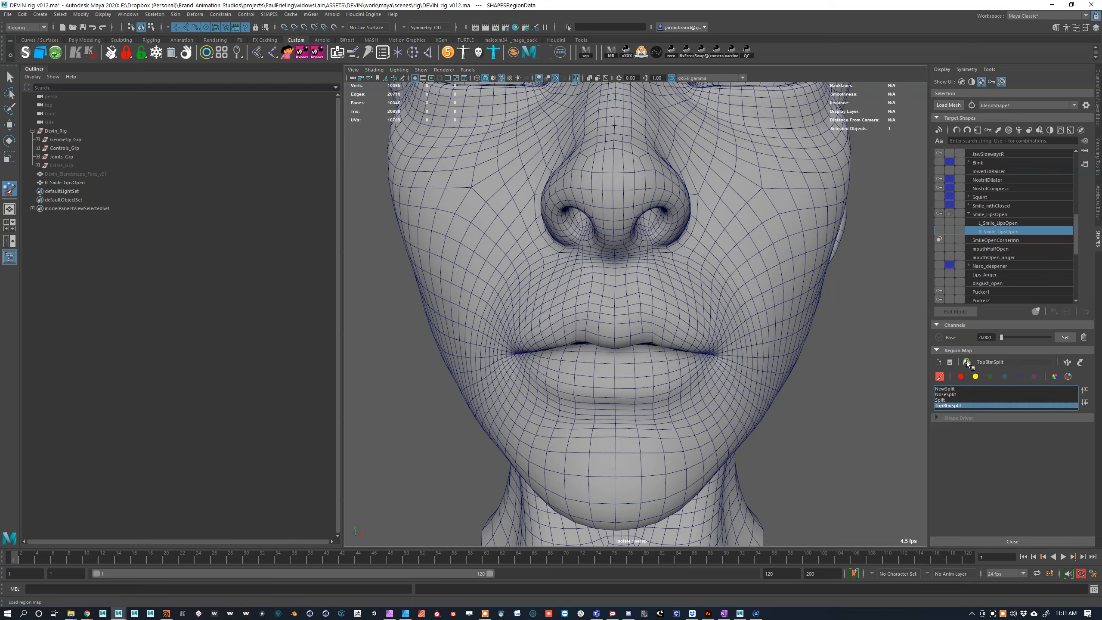
{"action": "left_click", "coordinate": [950, 376]}
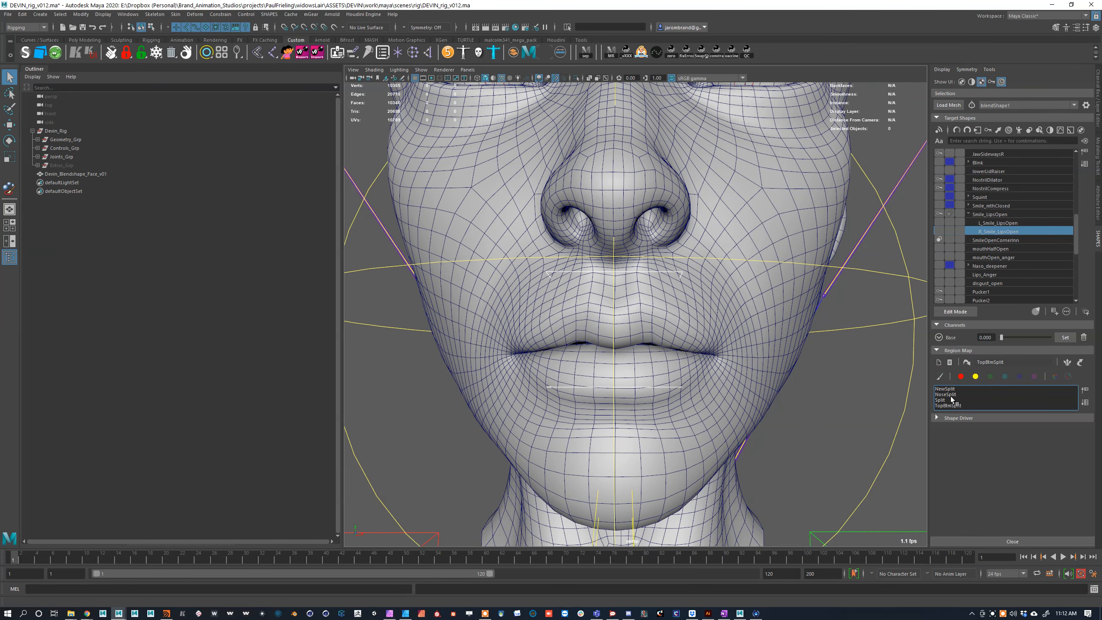
{"action": "left_click", "coordinate": [940, 375]}
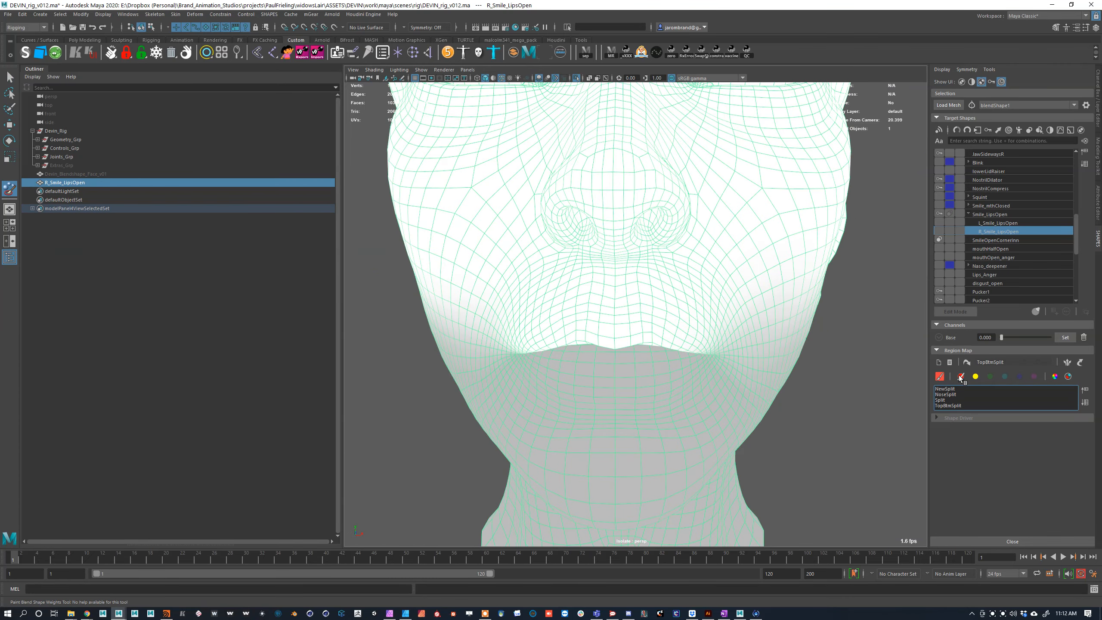
{"action": "left_click", "coordinate": [977, 377]}
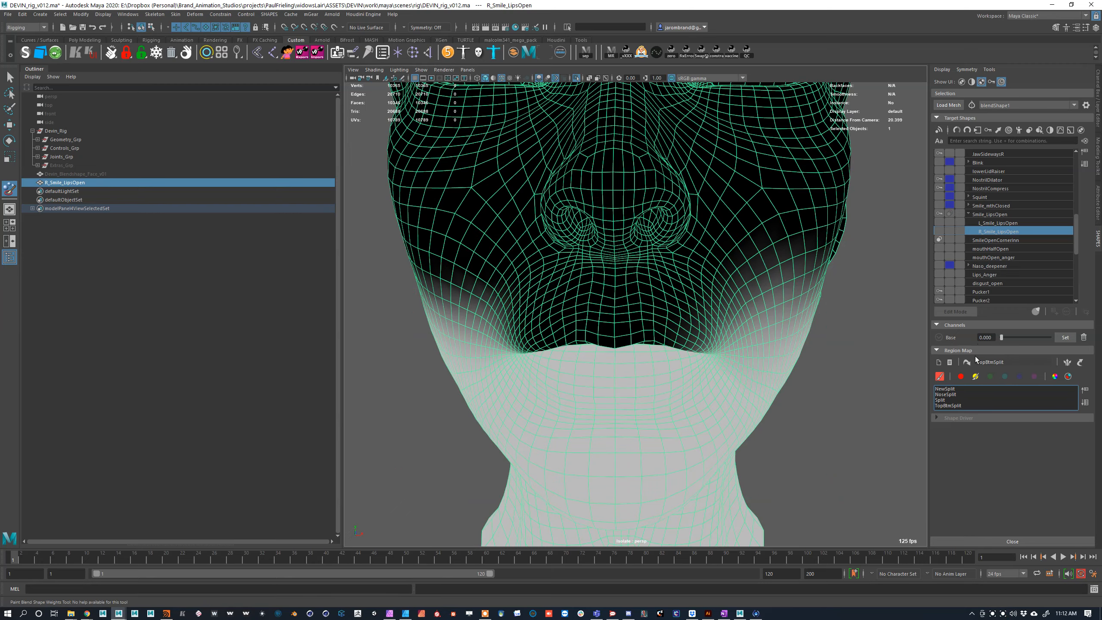
Step: Display all TopBtmSplit regions as a colour gradient, examine the transition around the mouth, and leave region painting
{"action": "left_click", "coordinate": [1069, 376]}
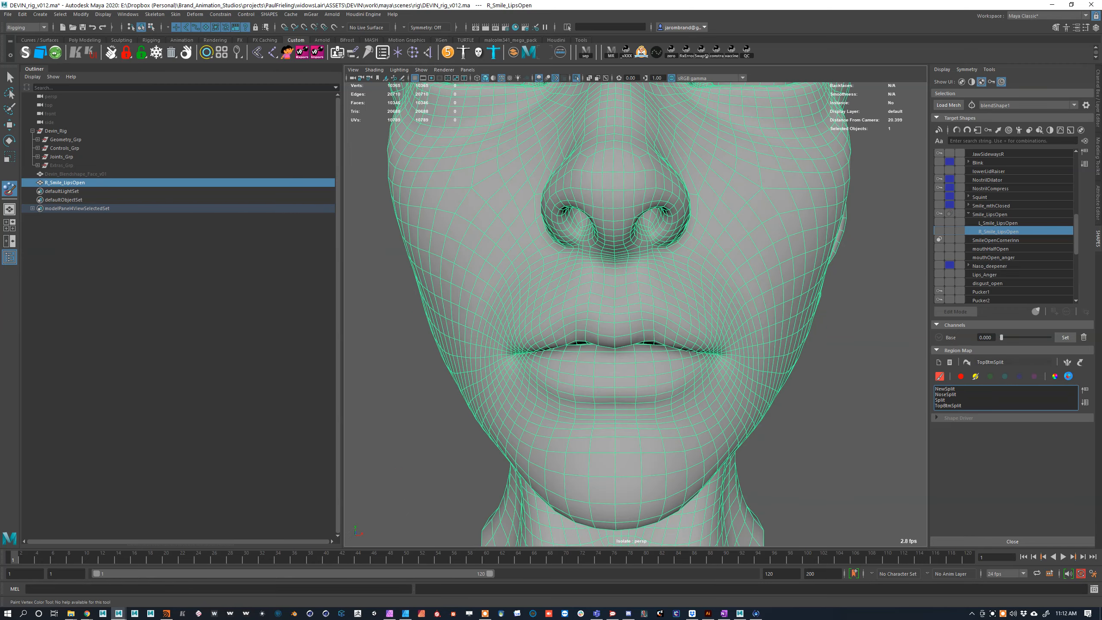
{"action": "left_click", "coordinate": [1055, 376]}
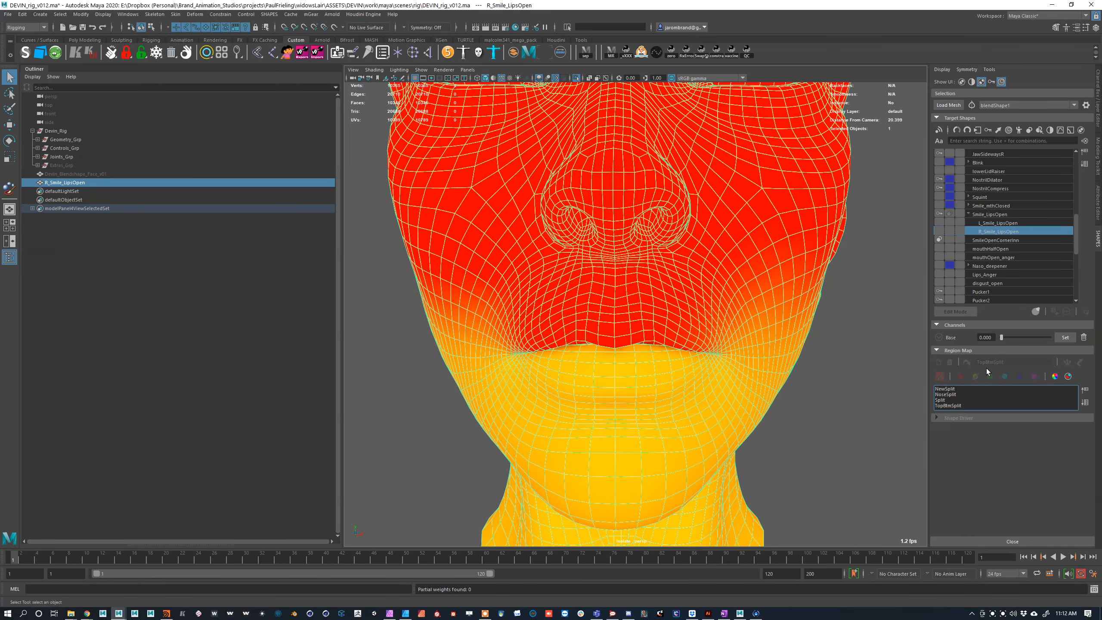
{"action": "scroll", "coordinate": [627, 377], "scroll_direction": "down", "scroll_amount": 5}
{"action": "scroll", "coordinate": [628, 374], "scroll_direction": "up", "scroll_amount": 5}
{"action": "scroll", "coordinate": [688, 341], "scroll_direction": "down", "scroll_amount": 4}
{"action": "mouse_move", "coordinate": [686, 333]}
{"action": "left_mouse_down", "text": "alt"}
{"action": "mouse_move", "coordinate": [669, 334]}
{"action": "mouse_move", "coordinate": [685, 333]}
{"action": "left_mouse_up", "text": "alt"}
{"action": "scroll", "coordinate": [687, 337], "scroll_direction": "up", "scroll_amount": 5}
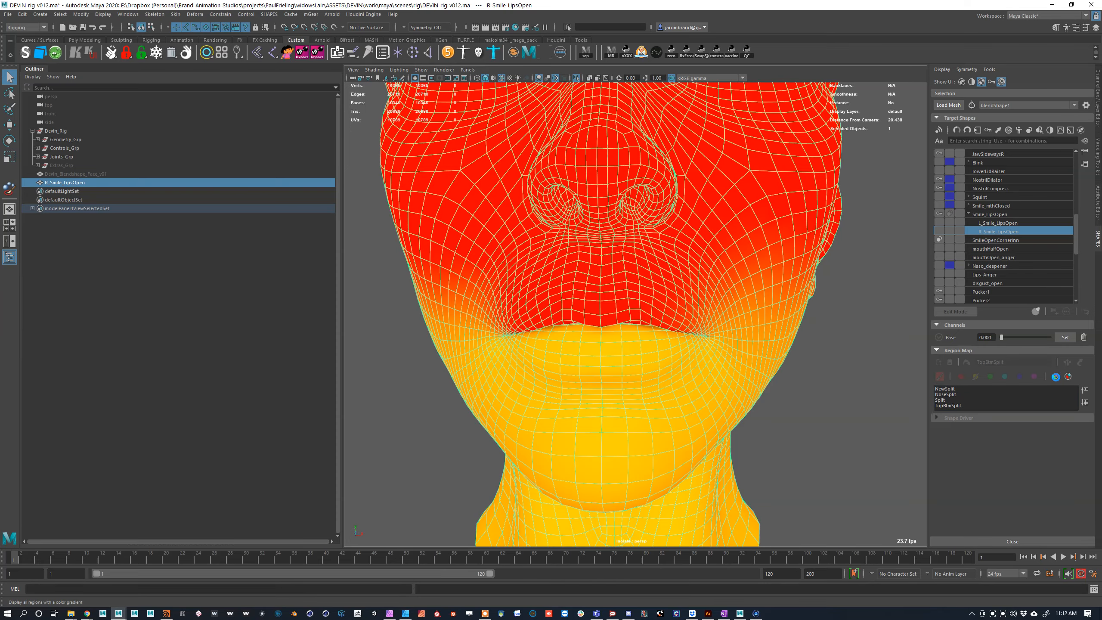
{"action": "left_click", "coordinate": [941, 376]}
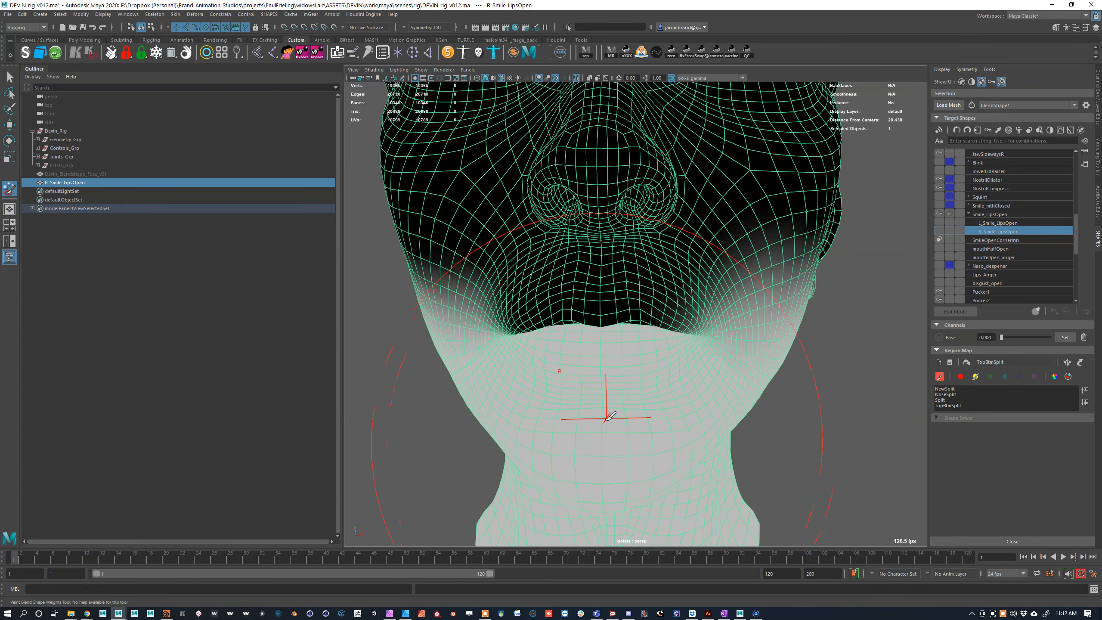
{"action": "left_click", "coordinate": [939, 375]}
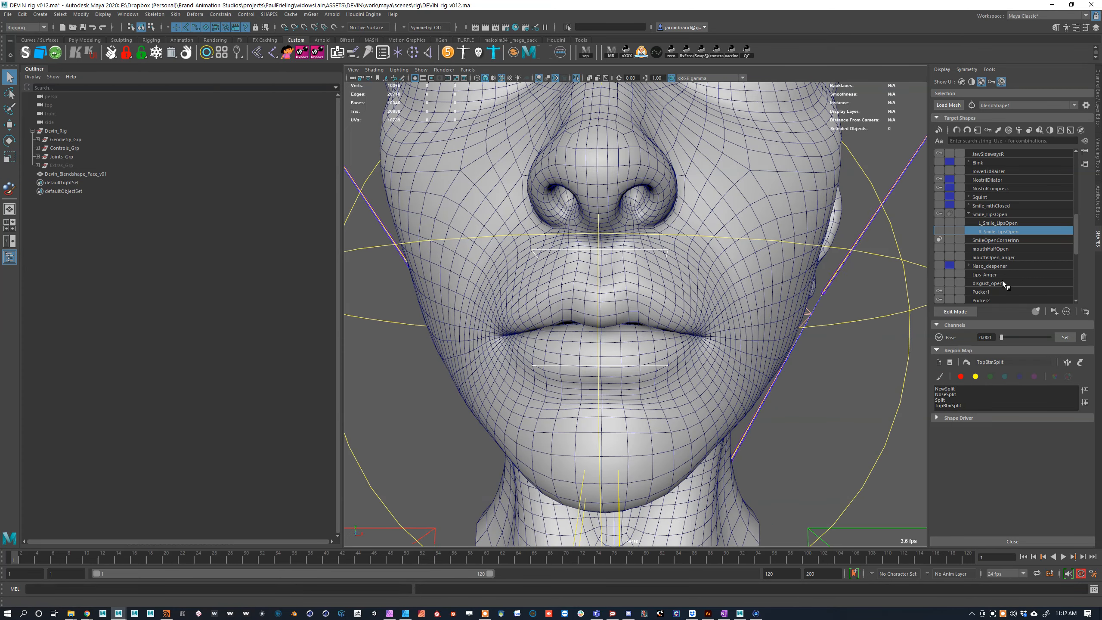
Step: Find the Dimpler target's split shapes and preview L_Dimpler by scrubbing its weight, returning it to 0
{"action": "scroll", "coordinate": [647, 345], "scroll_direction": "down", "scroll_amount": 5}
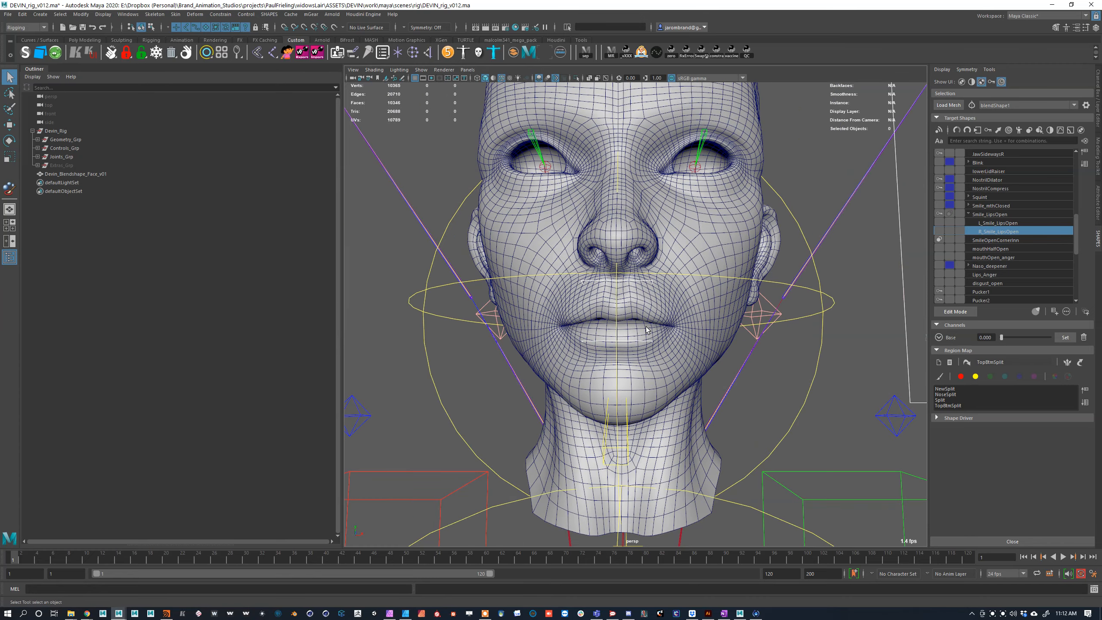
{"action": "scroll", "coordinate": [642, 298], "scroll_direction": "up", "scroll_amount": 2}
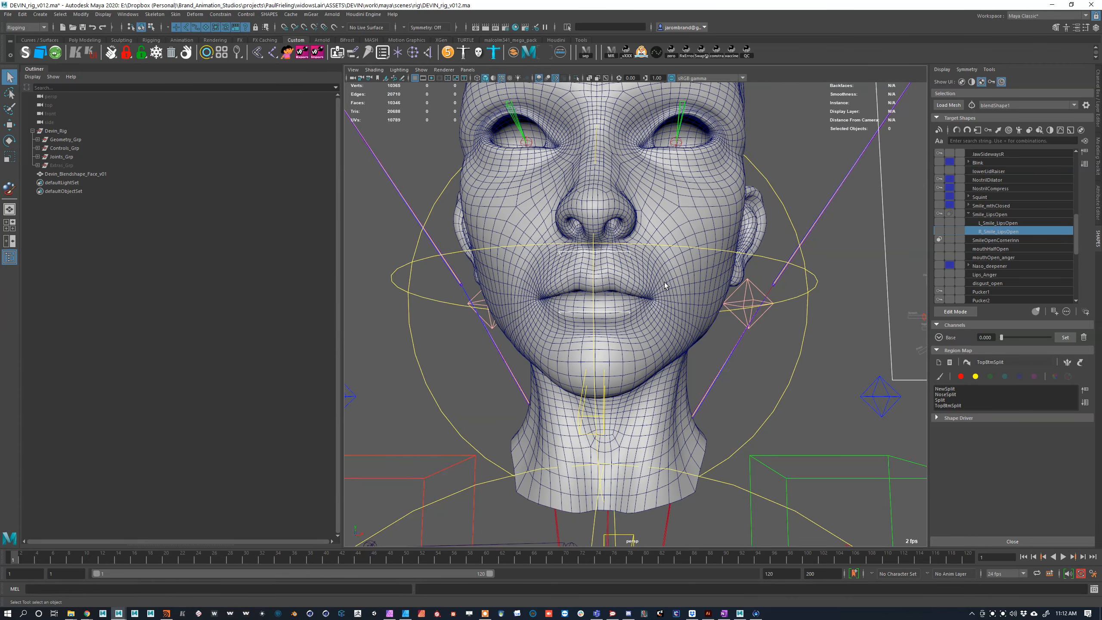
{"action": "scroll", "coordinate": [665, 286], "scroll_direction": "up", "scroll_amount": 4}
{"action": "scroll", "coordinate": [971, 240], "scroll_direction": "up", "scroll_amount": 2}
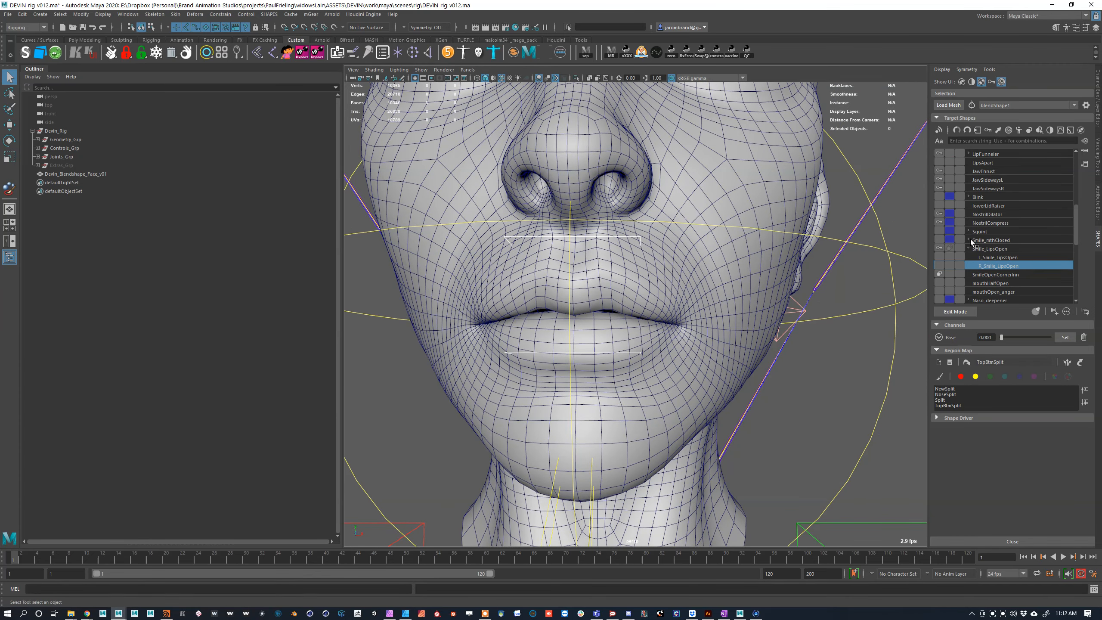
{"action": "scroll", "coordinate": [968, 229], "scroll_direction": "up", "scroll_amount": 3}
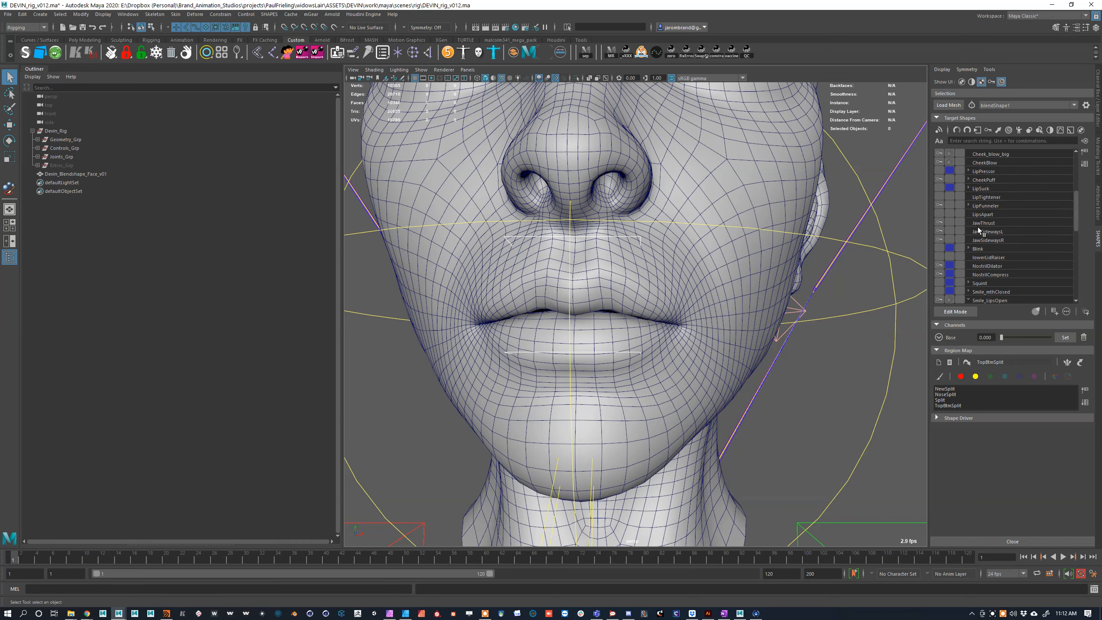
{"action": "scroll", "coordinate": [979, 235], "scroll_direction": "up", "scroll_amount": 5}
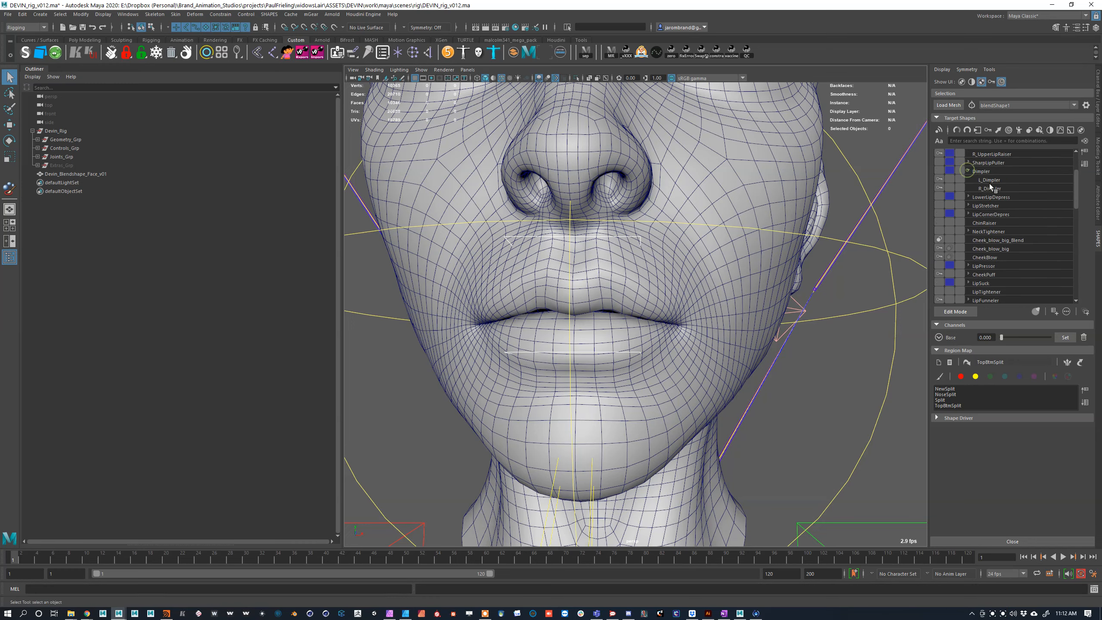
{"action": "left_click", "coordinate": [969, 170]}
{"action": "left_click", "coordinate": [990, 179]}
{"action": "left_click_drag", "start_coordinate": [1002, 338], "coordinate": [910, 314]}
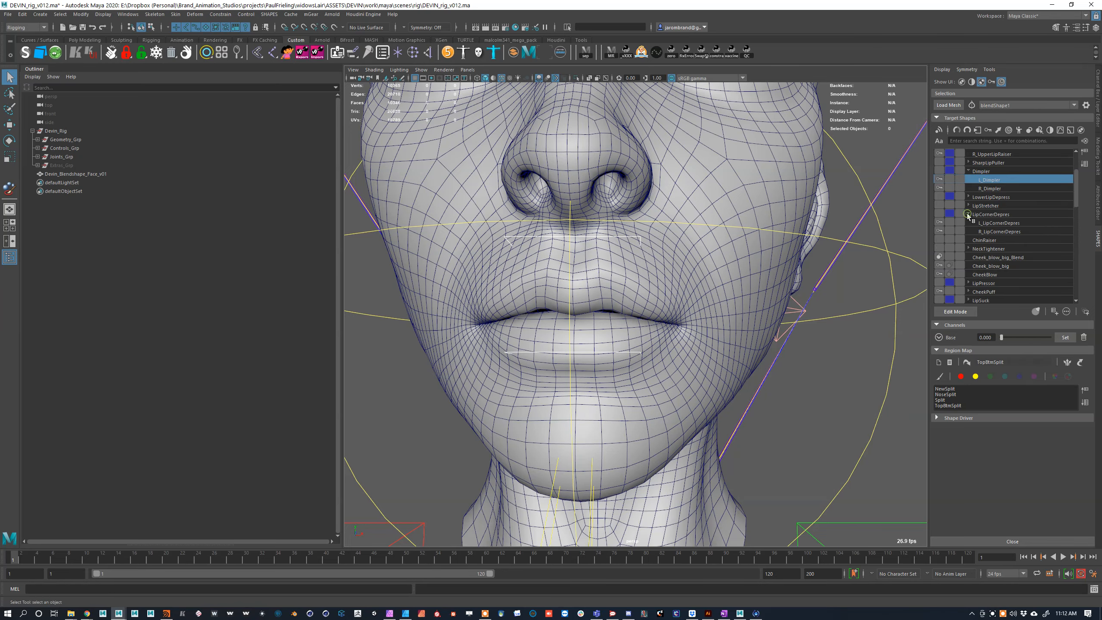
Step: Examine the split shapes under the LipCornerDepres, LipPressor and LipFunneler targets
{"action": "left_click", "coordinate": [969, 197]}
{"action": "left_click", "coordinate": [969, 197]}
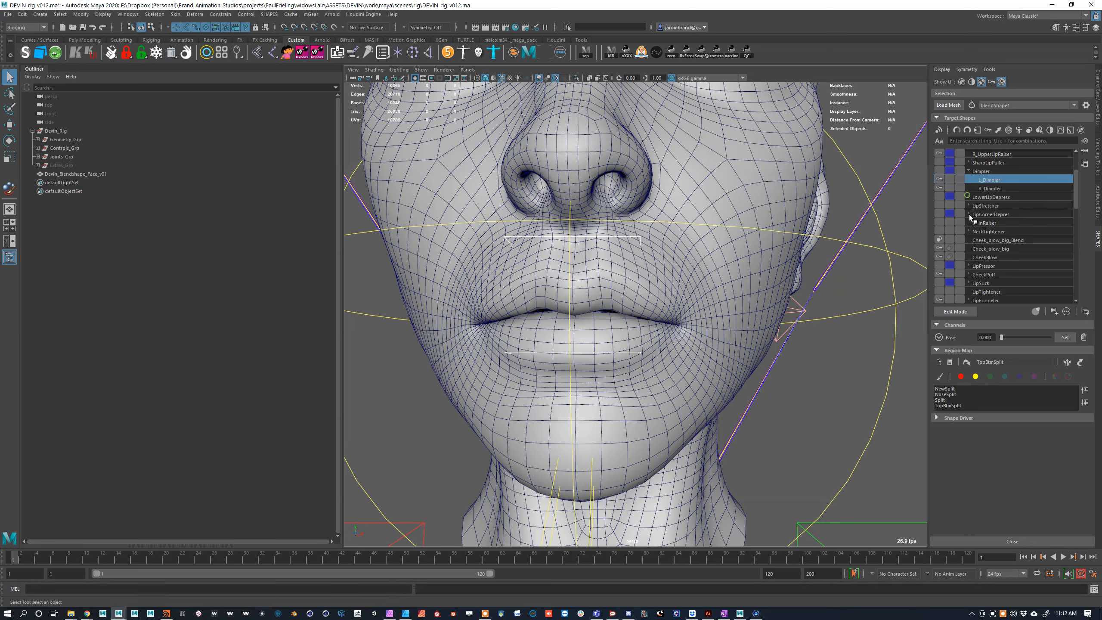
{"action": "left_click", "coordinate": [969, 265]}
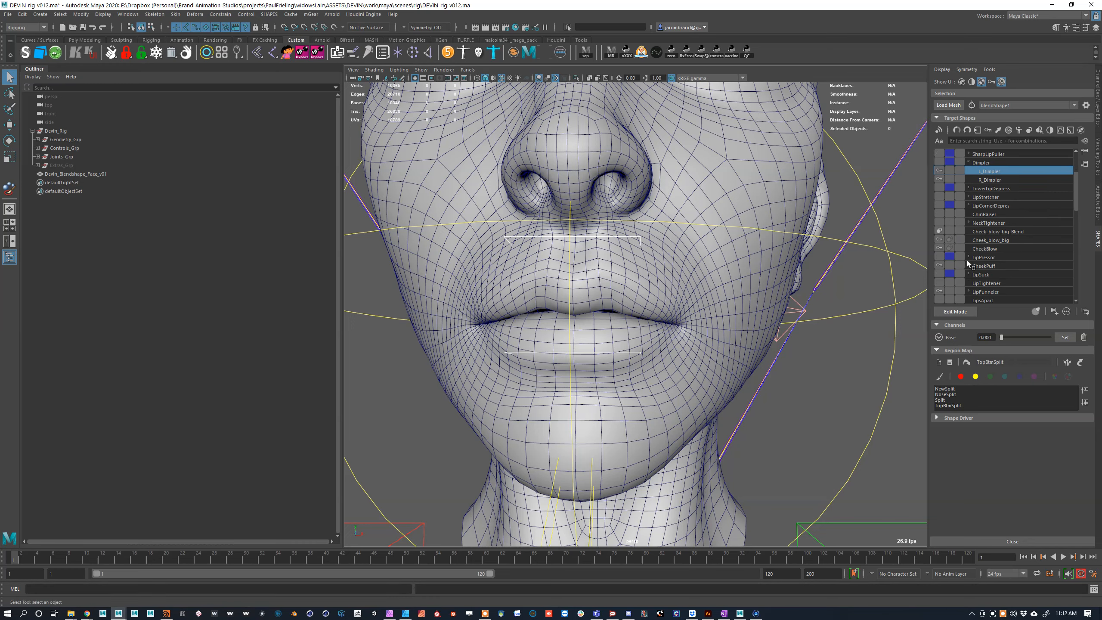
{"action": "scroll", "coordinate": [969, 261], "scroll_direction": "down", "scroll_amount": 3}
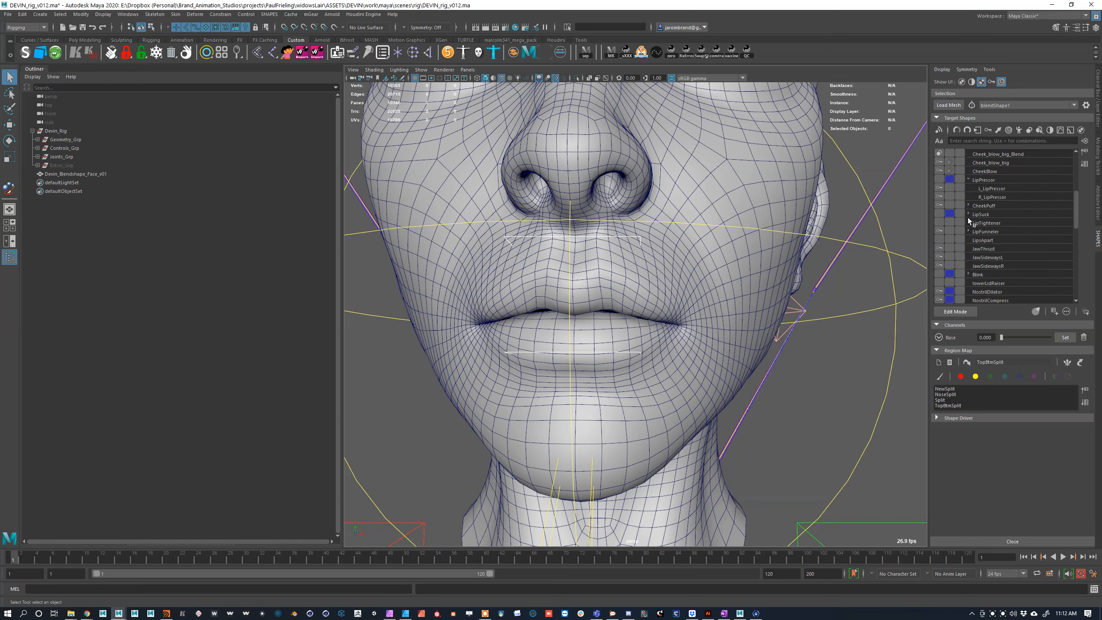
{"action": "left_click", "coordinate": [968, 231]}
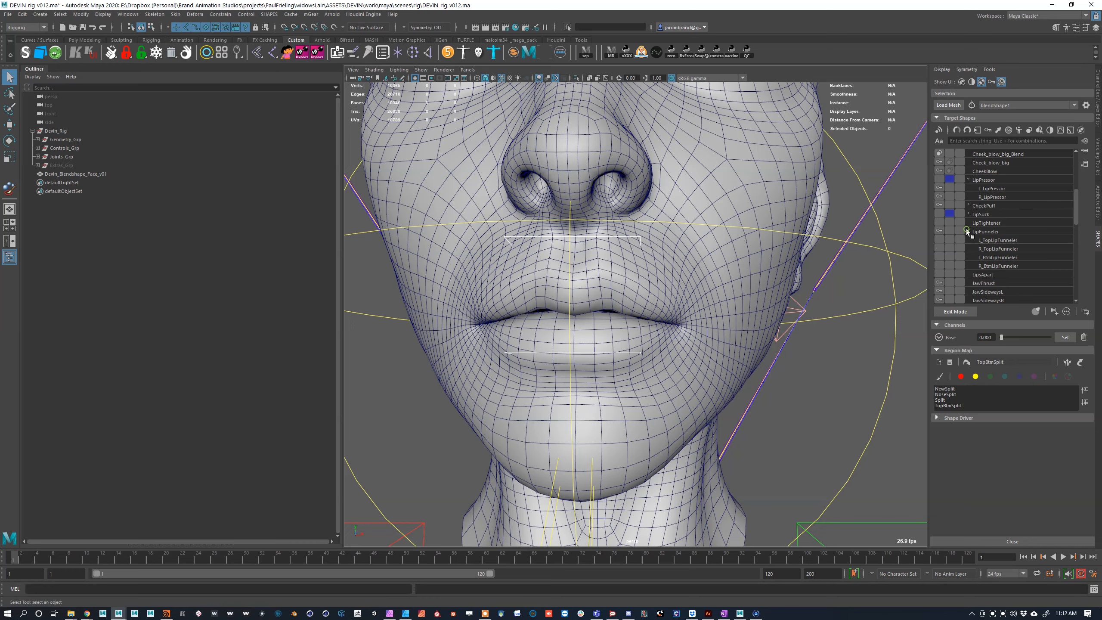
Step: Show the TopBtmSplit map's red and yellow region weights on the LipFunneler target
{"action": "left_click", "coordinate": [995, 232]}
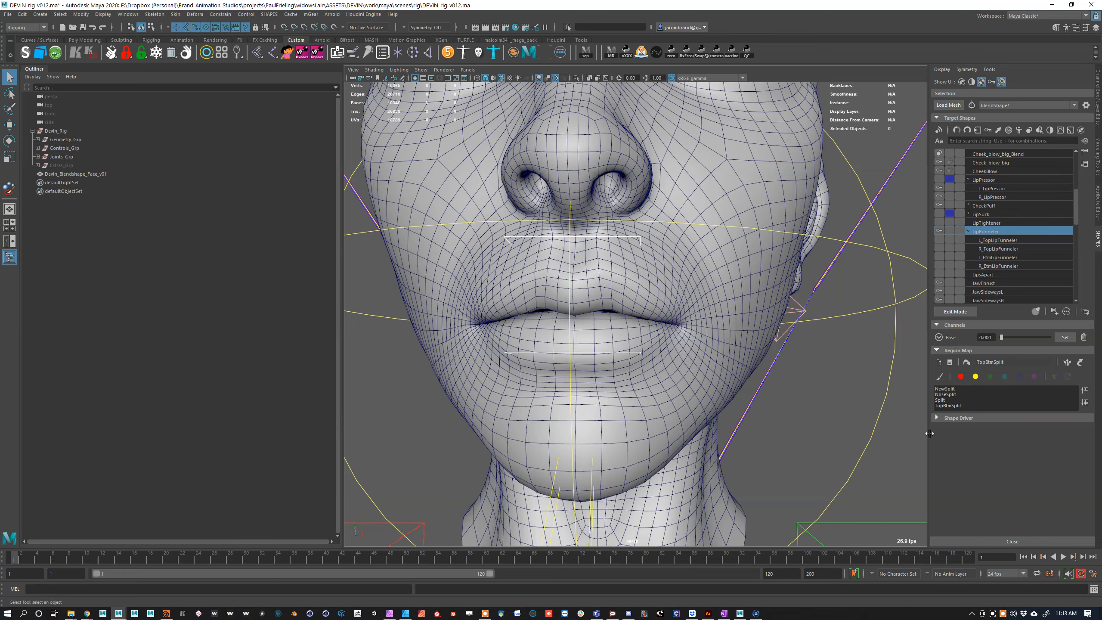
{"action": "left_click", "coordinate": [940, 377]}
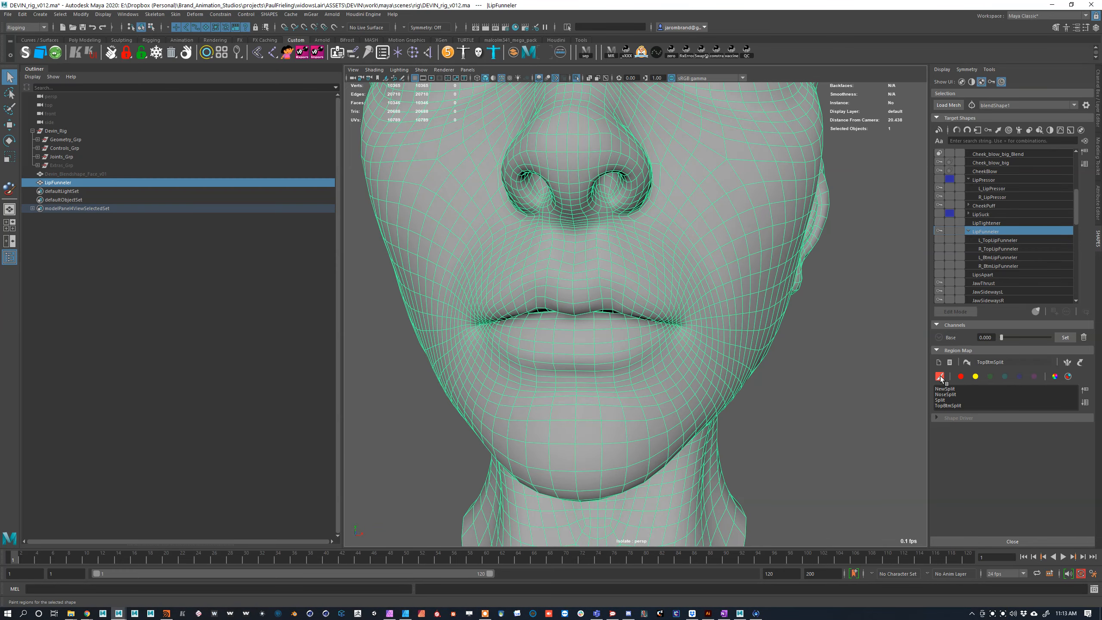
{"action": "left_click", "coordinate": [962, 377]}
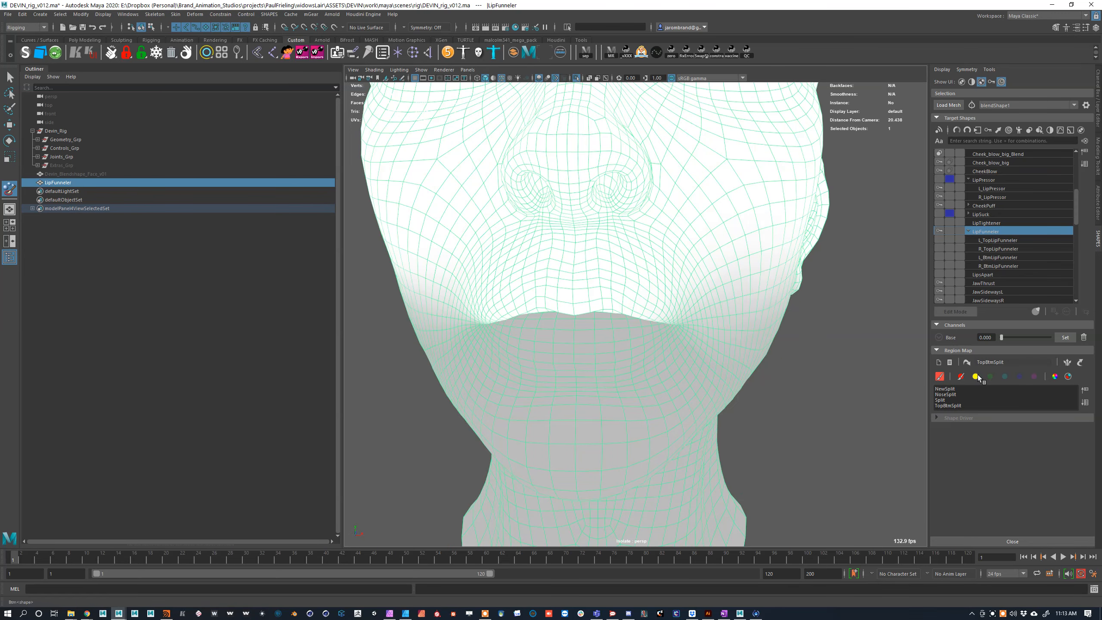
{"action": "left_click", "coordinate": [976, 376]}
{"action": "left_click", "coordinate": [962, 376]}
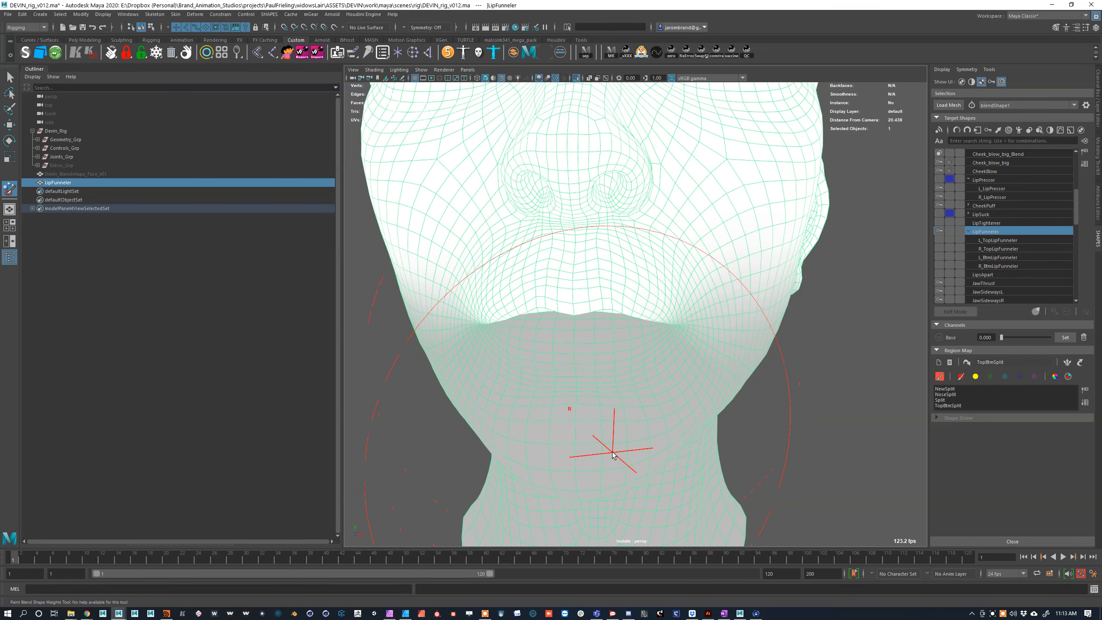
Step: Compare the top and bottom region weights of the TopBtmSplit map around the mouth, and leave region painting
{"action": "mouse_move", "coordinate": [584, 440]}
{"action": "left_mouse_down"}
{"action": "mouse_move", "coordinate": [595, 352]}
{"action": "mouse_move", "coordinate": [555, 342]}
{"action": "left_mouse_up"}
{"action": "mouse_move", "coordinate": [641, 431]}
{"action": "left_mouse_down"}
{"action": "mouse_move", "coordinate": [652, 451]}
{"action": "mouse_move", "coordinate": [541, 360]}
{"action": "mouse_move", "coordinate": [544, 409]}
{"action": "mouse_move", "coordinate": [642, 481]}
{"action": "mouse_move", "coordinate": [568, 521]}
{"action": "mouse_move", "coordinate": [527, 508]}
{"action": "left_mouse_up"}
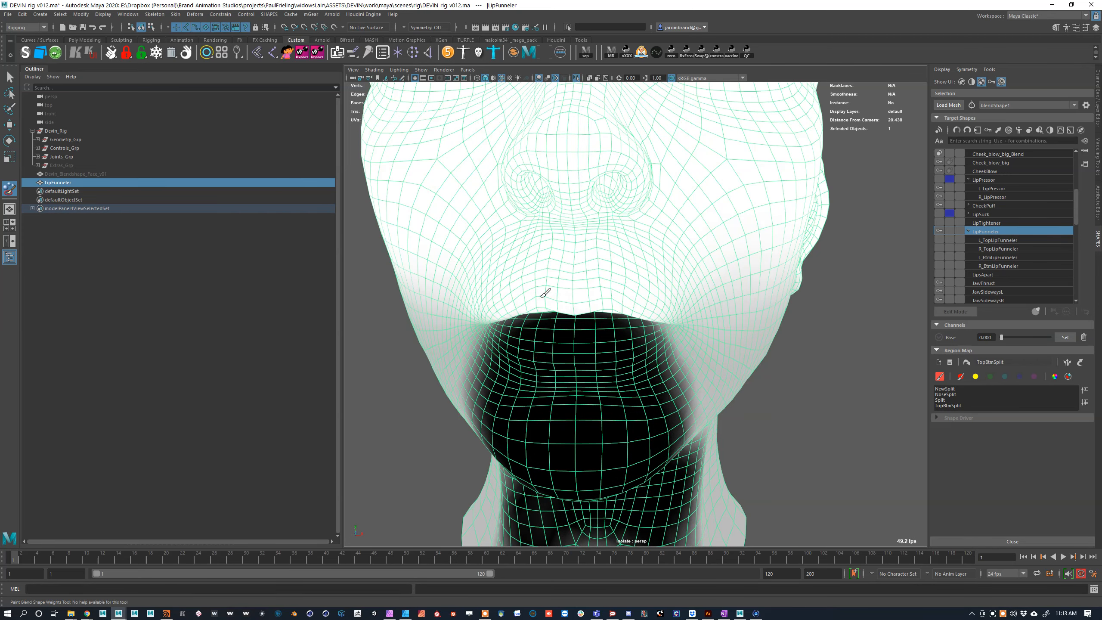
{"action": "left_click", "coordinate": [976, 377]}
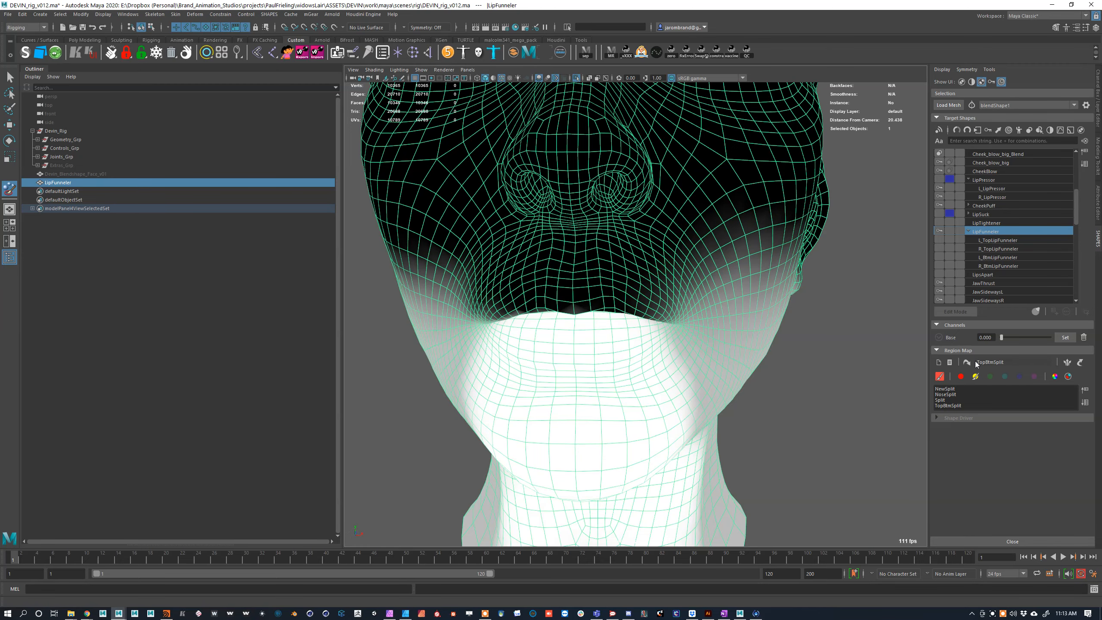
{"action": "left_click", "coordinate": [940, 376]}
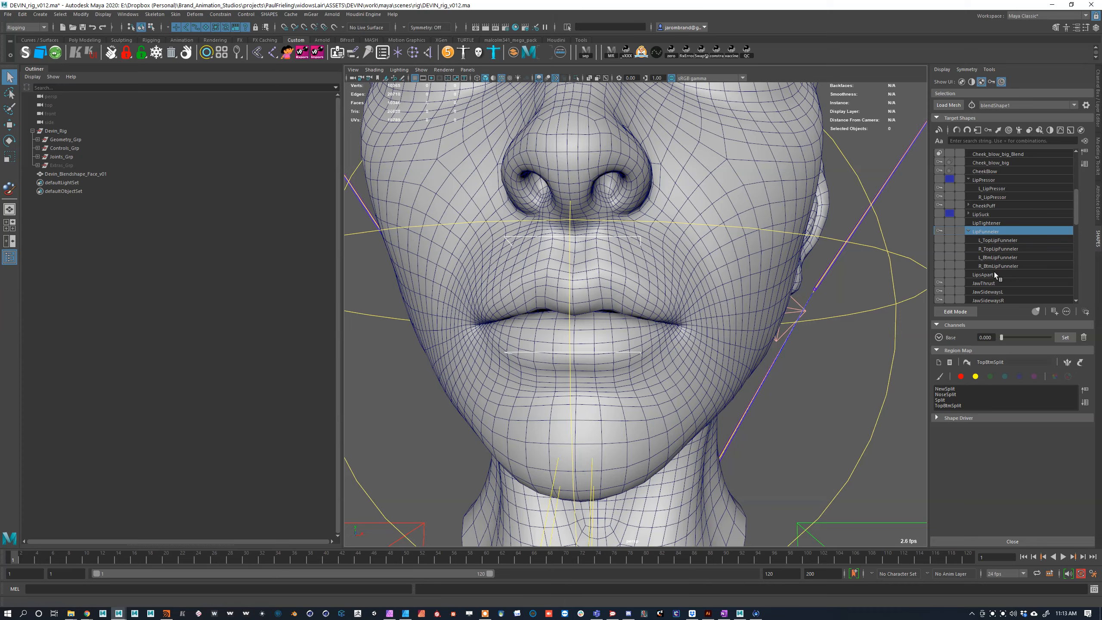
Step: Preview L_TopLipFunneler by scrubbing its weight, and go through the R_TopLipFunneler, L_BtmLipFunneler and R_BtmLipFunneler split shapes
{"action": "left_click", "coordinate": [1001, 239]}
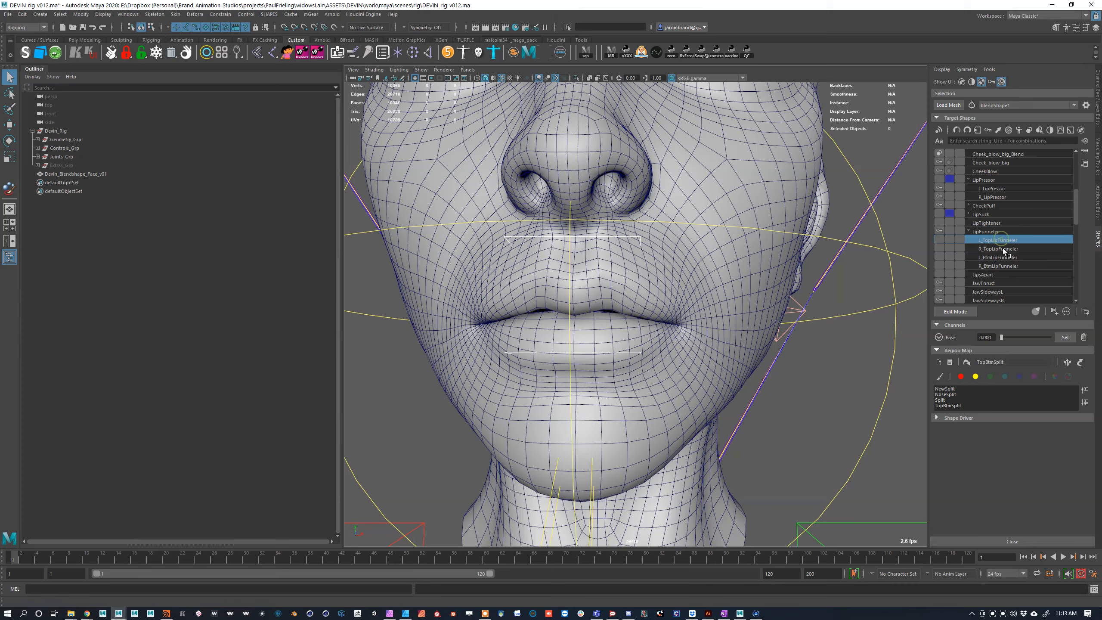
{"action": "left_click_drag", "start_coordinate": [1009, 336], "coordinate": [1075, 338]}
{"action": "left_click", "coordinate": [998, 249]}
{"action": "left_click", "coordinate": [1004, 257]}
{"action": "left_click", "coordinate": [988, 266]}
Step: Preview the full LipFunneler target at weight 1, examine the mouth at an angle, and return the weight to 0
{"action": "left_click", "coordinate": [995, 231]}
{"action": "scroll", "coordinate": [800, 311], "scroll_direction": "down", "scroll_amount": 5}
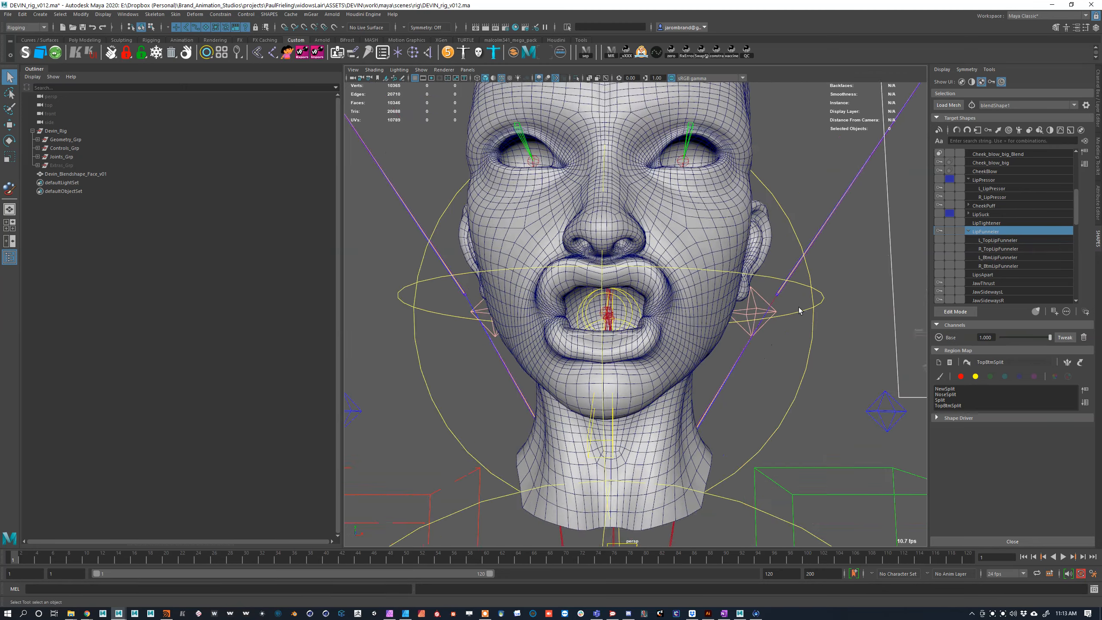
{"action": "scroll", "coordinate": [800, 311], "scroll_direction": "down", "scroll_amount": 5}
{"action": "left_click_drag", "start_coordinate": [766, 312], "coordinate": [736, 318], "text": "alt"}
{"action": "scroll", "coordinate": [735, 318], "scroll_direction": "up", "scroll_amount": 5}
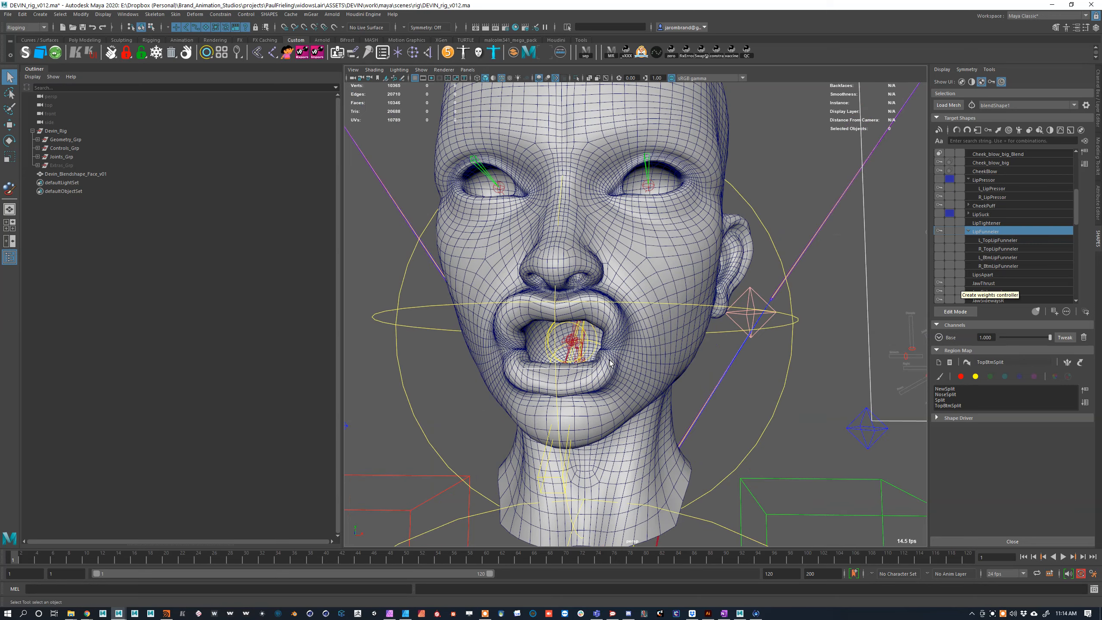
{"action": "left_click_drag", "start_coordinate": [1038, 338], "coordinate": [839, 340]}
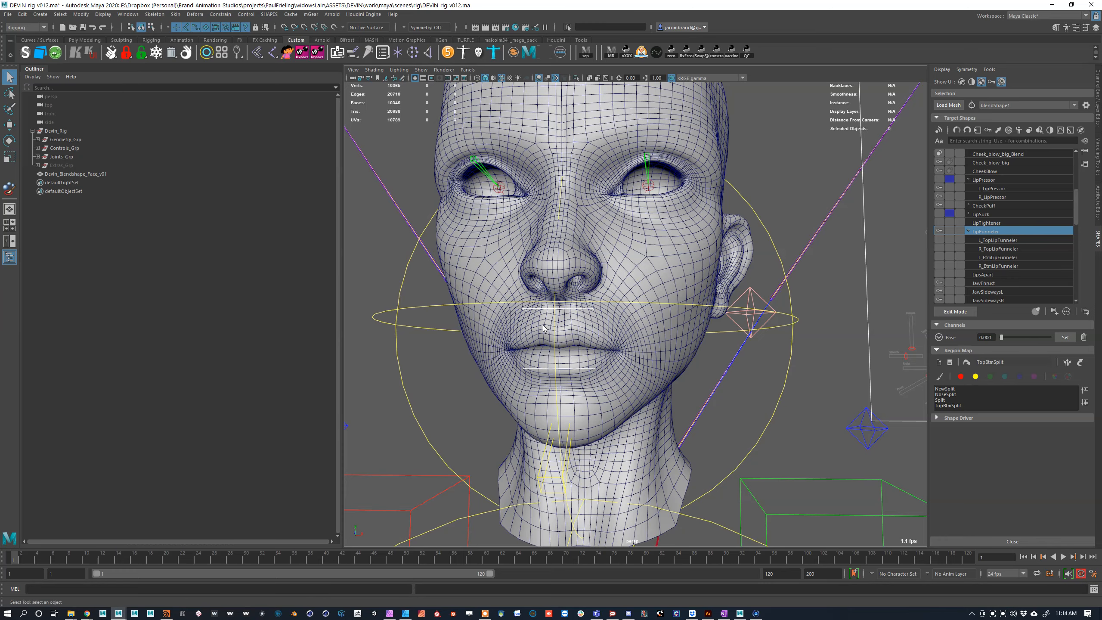
Step: Review the region names, split options and blend values in the TopBtmSplit map settings, and close them with LipFunneler selected
{"action": "scroll", "coordinate": [665, 297], "scroll_direction": "up", "scroll_amount": 2}
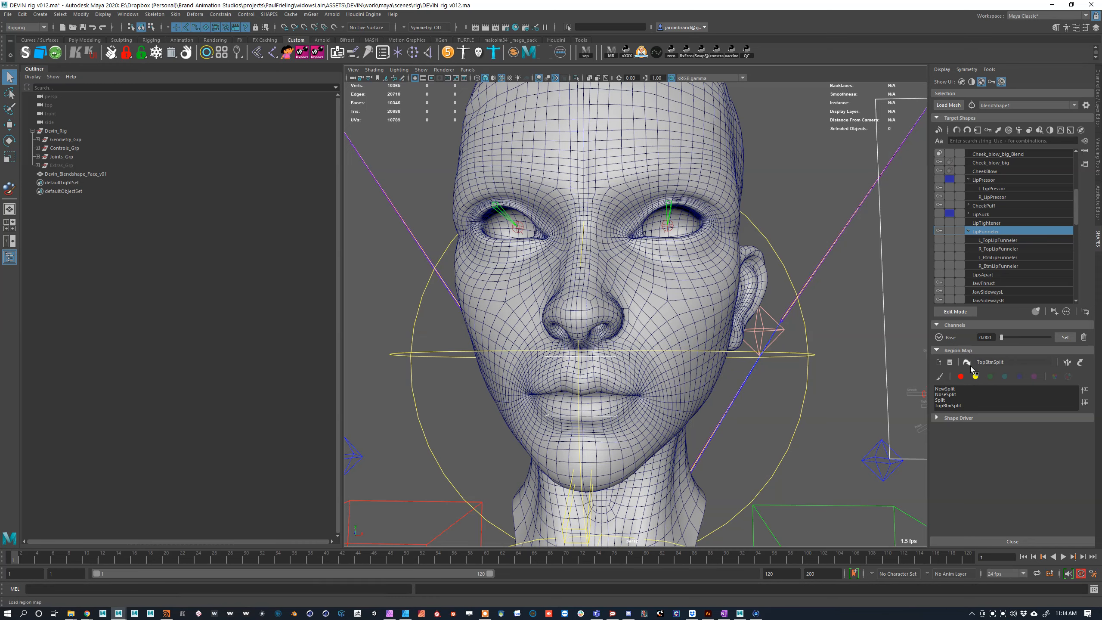
{"action": "left_click", "coordinate": [954, 364]}
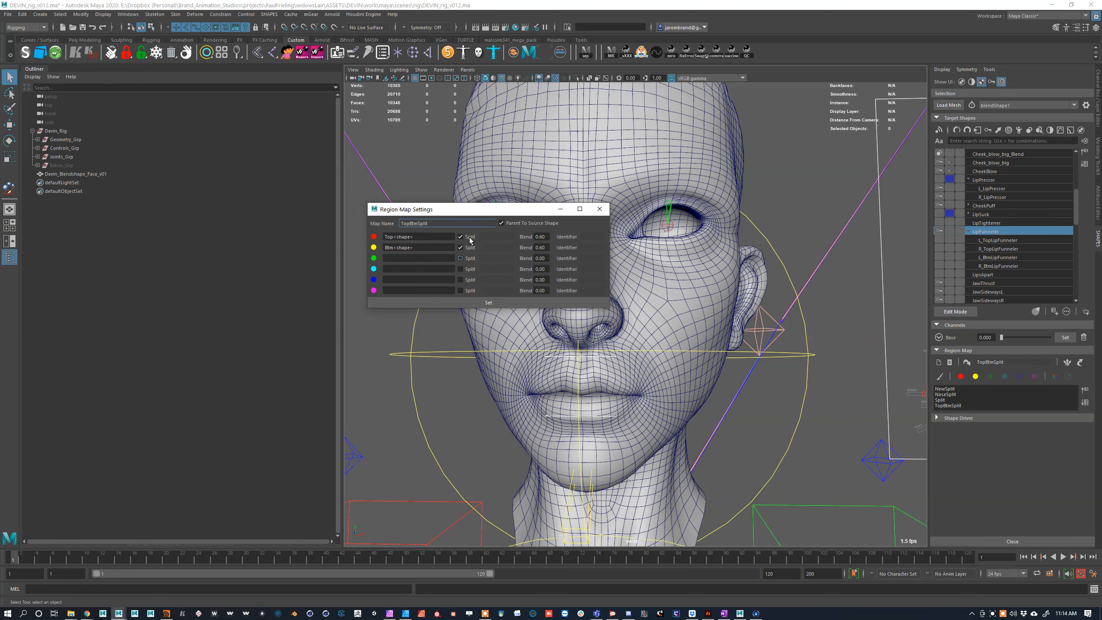
{"action": "left_click", "coordinate": [599, 209]}
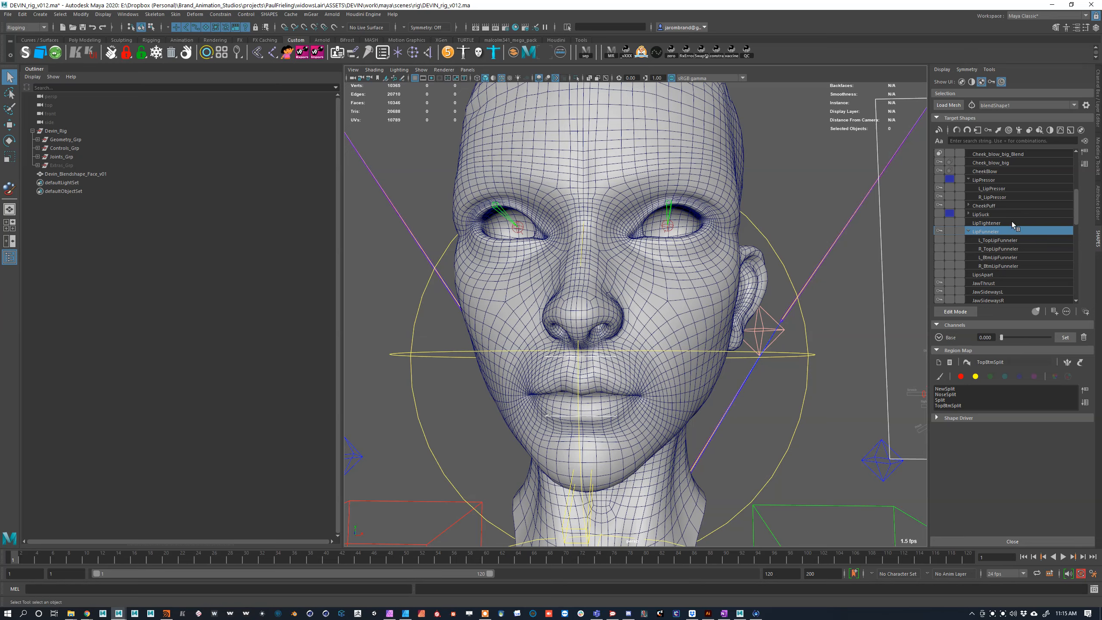
{"action": "left_click", "coordinate": [989, 239]}
{"action": "left_click", "coordinate": [988, 231]}
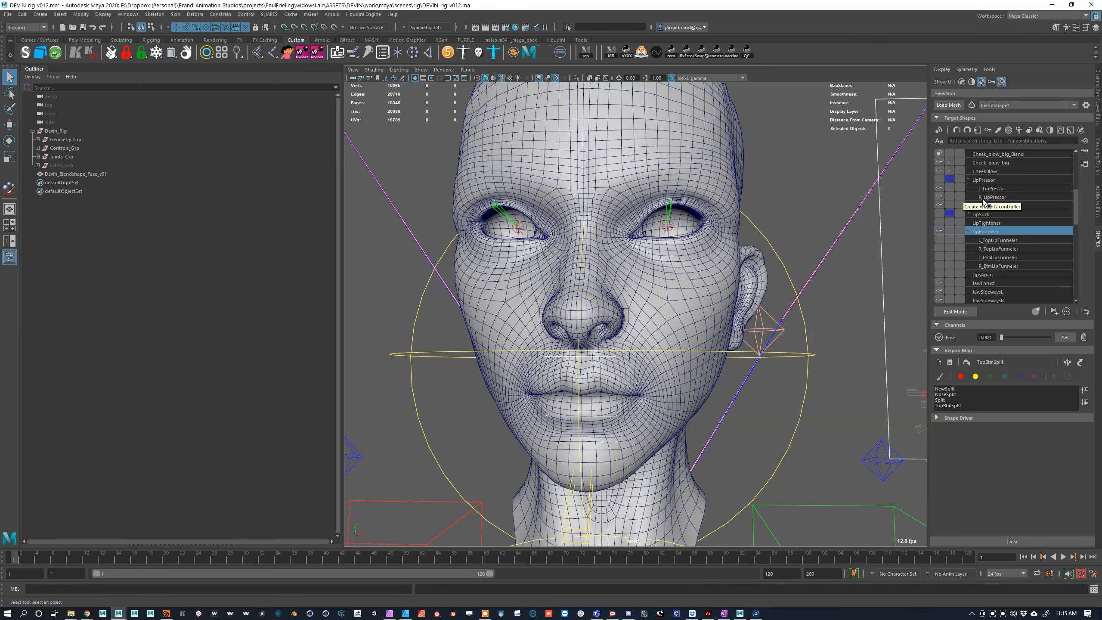
Step: Preview the BrowLower target and its L_BrowLower split shape by scrubbing their weights back to 0, and select R_BrowLower
{"action": "scroll", "coordinate": [1001, 217], "scroll_direction": "up", "scroll_amount": 6}
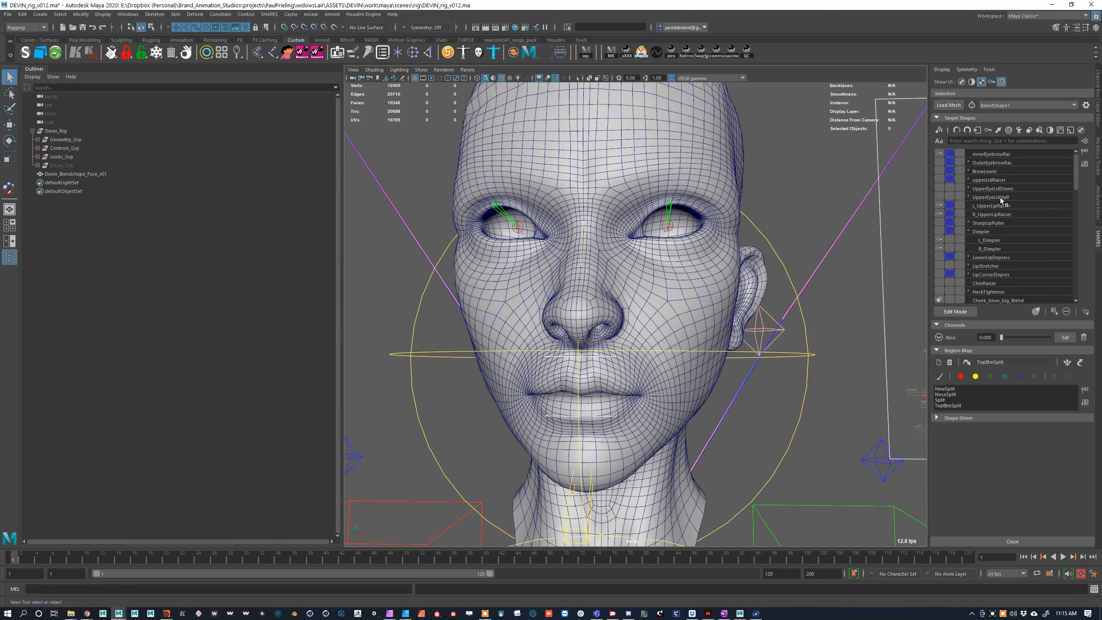
{"action": "left_click", "coordinate": [987, 171]}
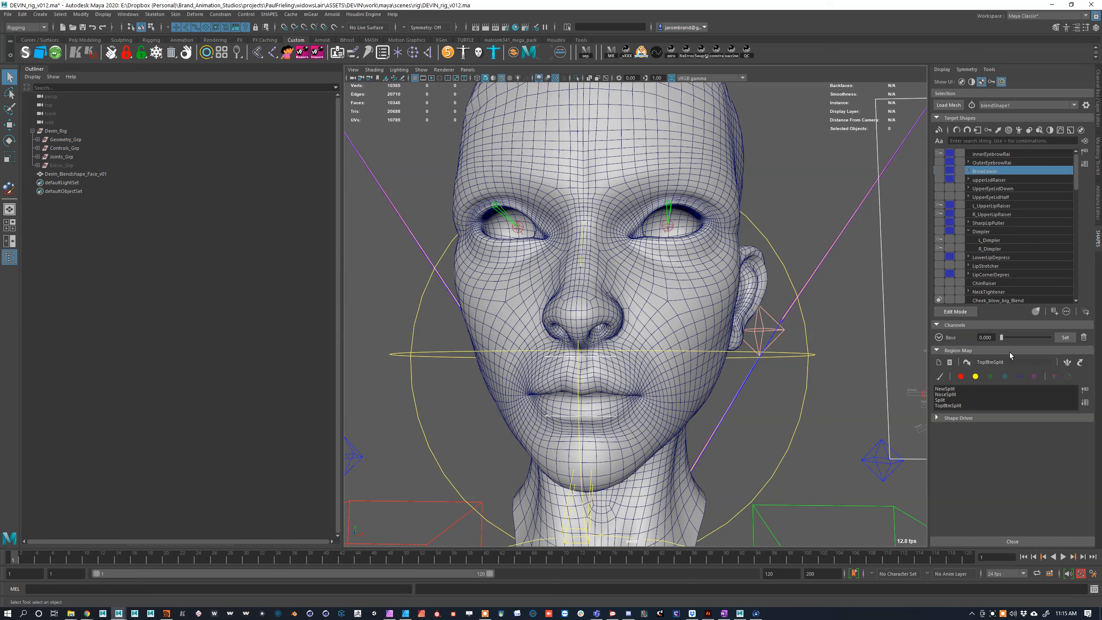
{"action": "mouse_move", "coordinate": [1002, 337]}
{"action": "left_mouse_down"}
{"action": "mouse_move", "coordinate": [1033, 339]}
{"action": "mouse_move", "coordinate": [1000, 338]}
{"action": "left_mouse_up"}
{"action": "left_click", "coordinate": [968, 171]}
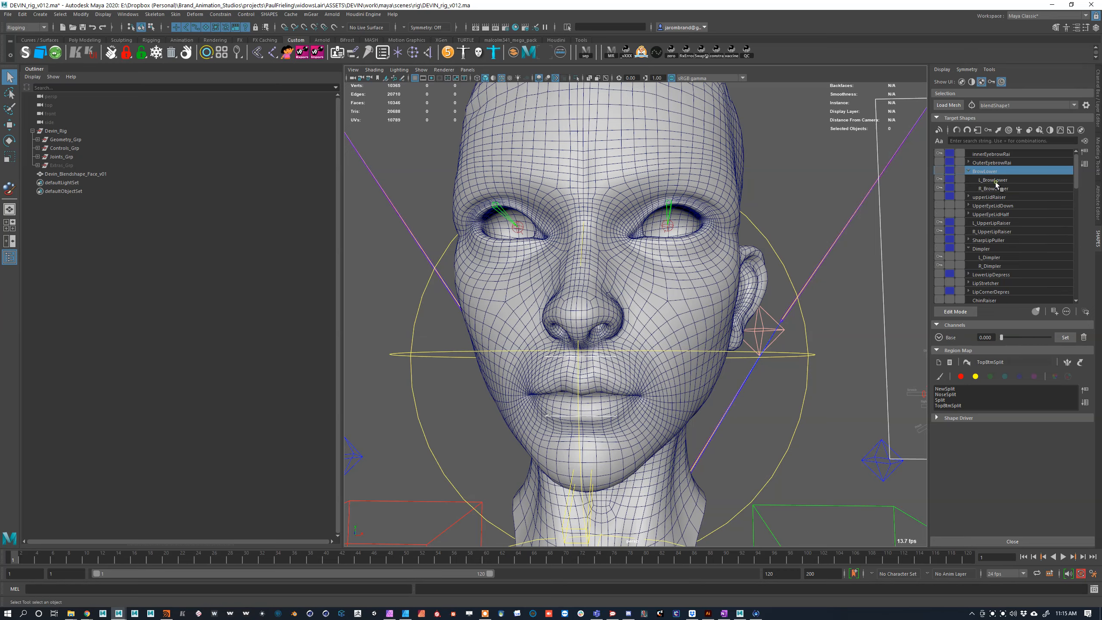
{"action": "left_click", "coordinate": [994, 179]}
{"action": "left_click_drag", "start_coordinate": [1006, 338], "coordinate": [979, 337]}
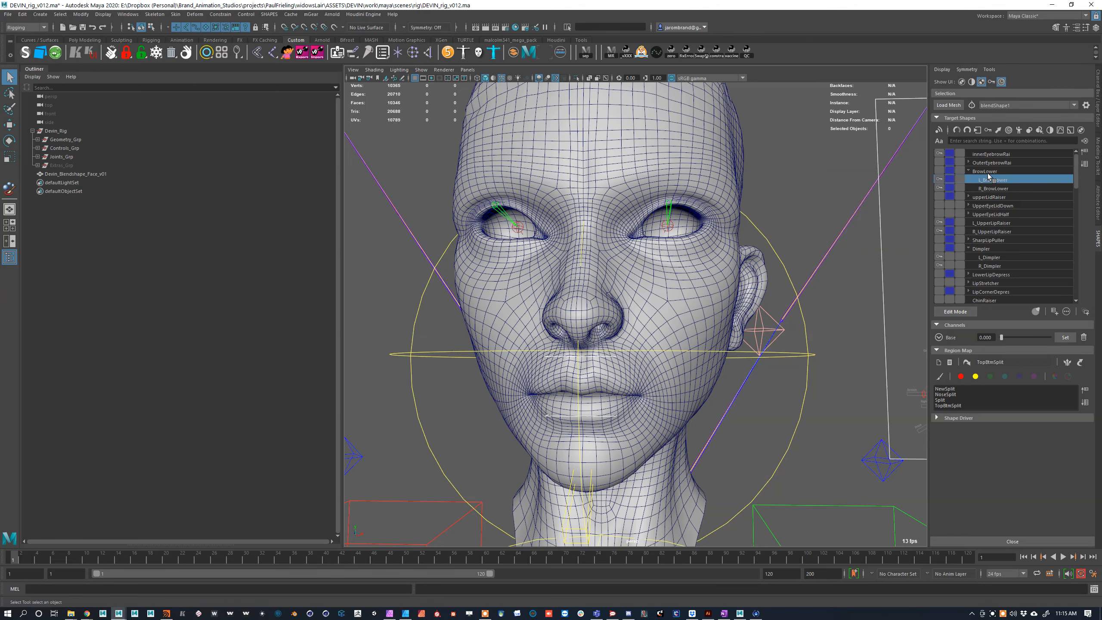
{"action": "left_click", "coordinate": [986, 171]}
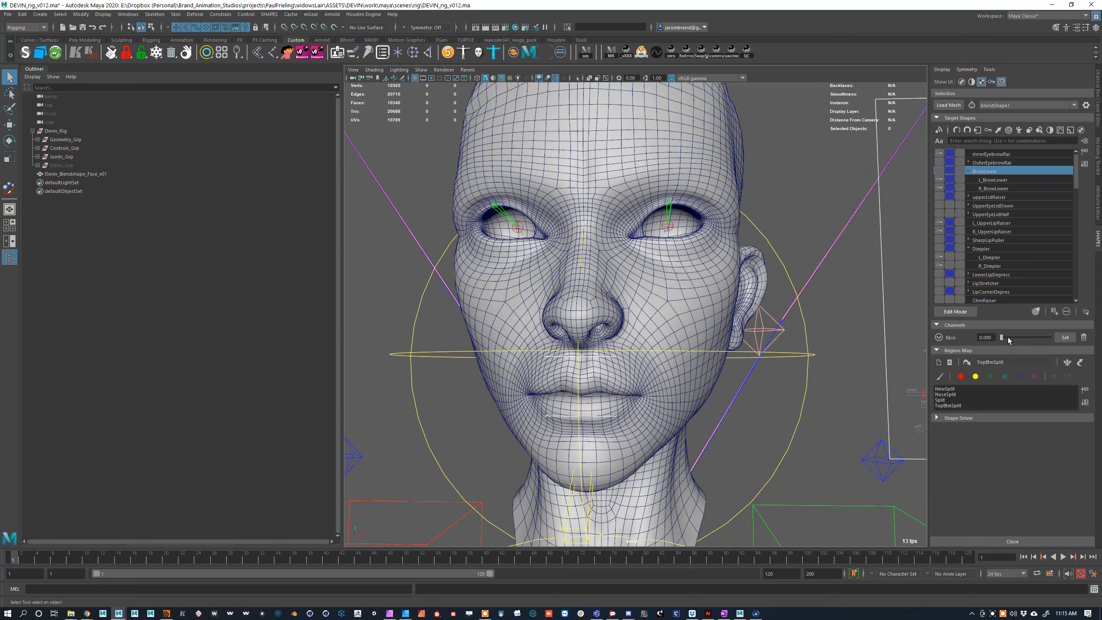
{"action": "left_click", "coordinate": [990, 198]}
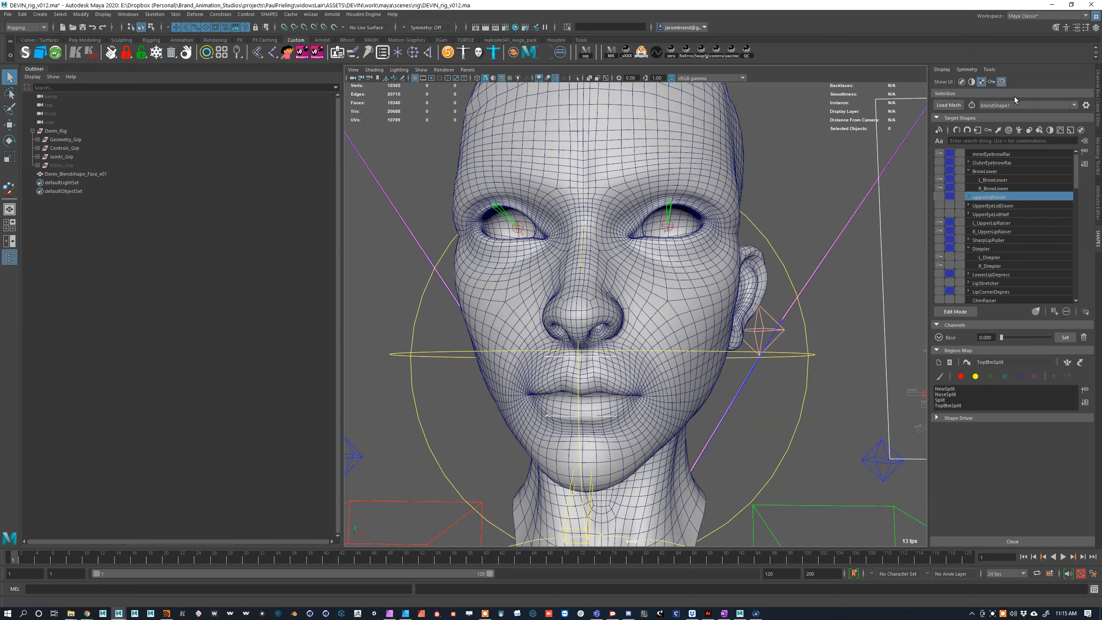
{"action": "left_click", "coordinate": [993, 188]}
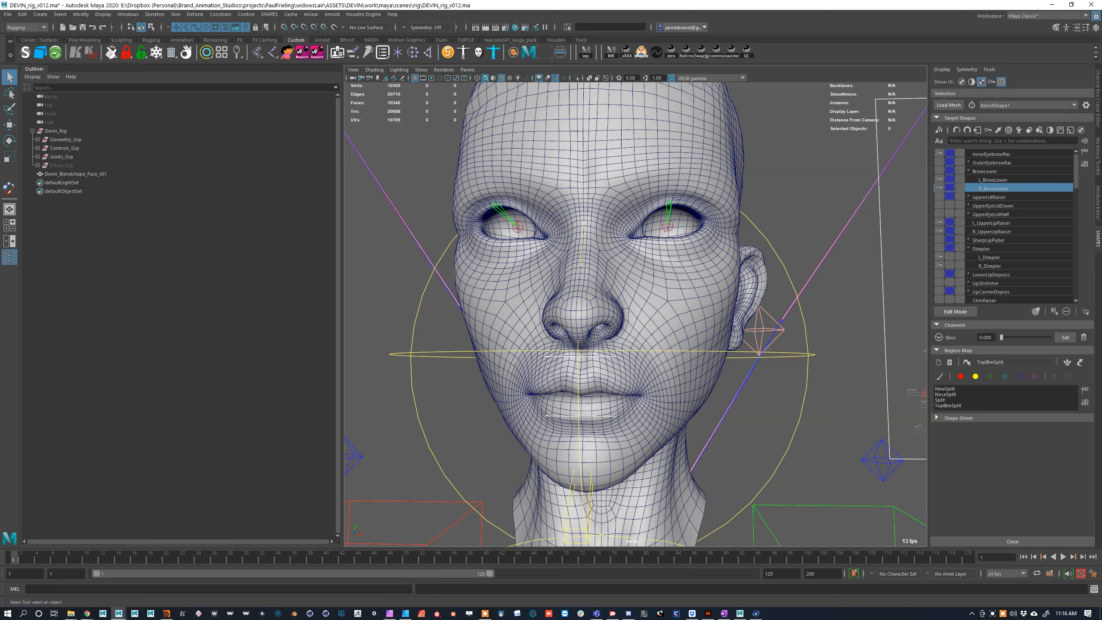
Step: Examine the facial control board beside the head, select its MouthUpperUpLeft_Ctrl control, and clear the selection
{"action": "scroll", "coordinate": [817, 297], "scroll_direction": "down", "scroll_amount": 5}
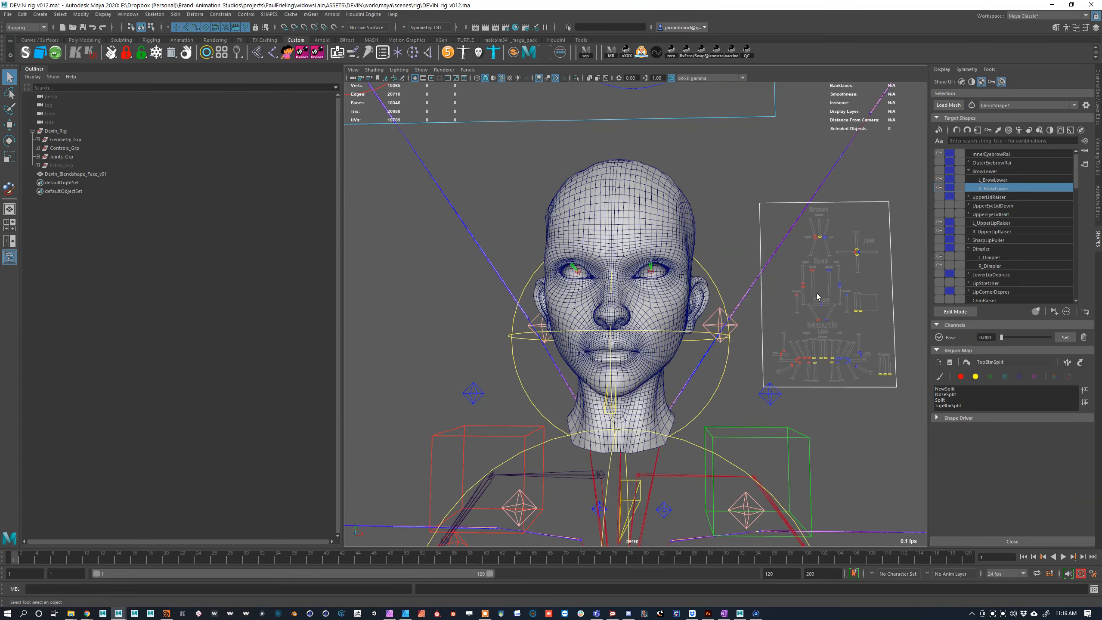
{"action": "scroll", "coordinate": [819, 296], "scroll_direction": "up", "scroll_amount": 3}
{"action": "left_click_drag", "start_coordinate": [818, 296], "coordinate": [790, 306], "text": "alt"}
{"action": "middle_click_drag", "start_coordinate": [790, 305], "coordinate": [739, 301], "text": "alt"}
{"action": "middle_click_drag", "start_coordinate": [860, 343], "coordinate": [842, 337], "text": "alt"}
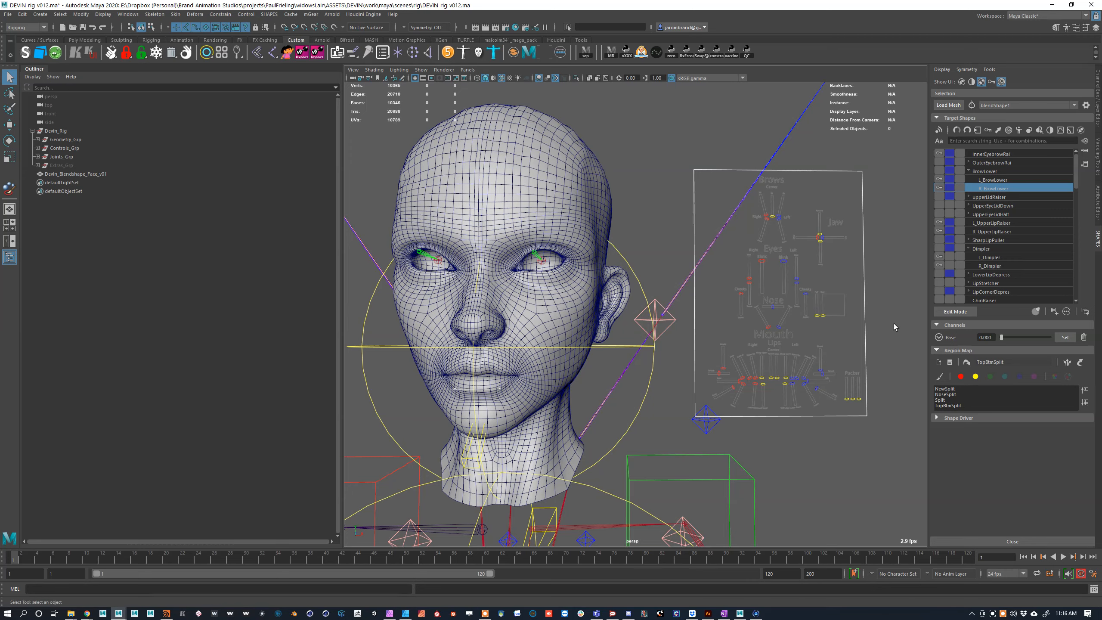
{"action": "left_click", "coordinate": [799, 378]}
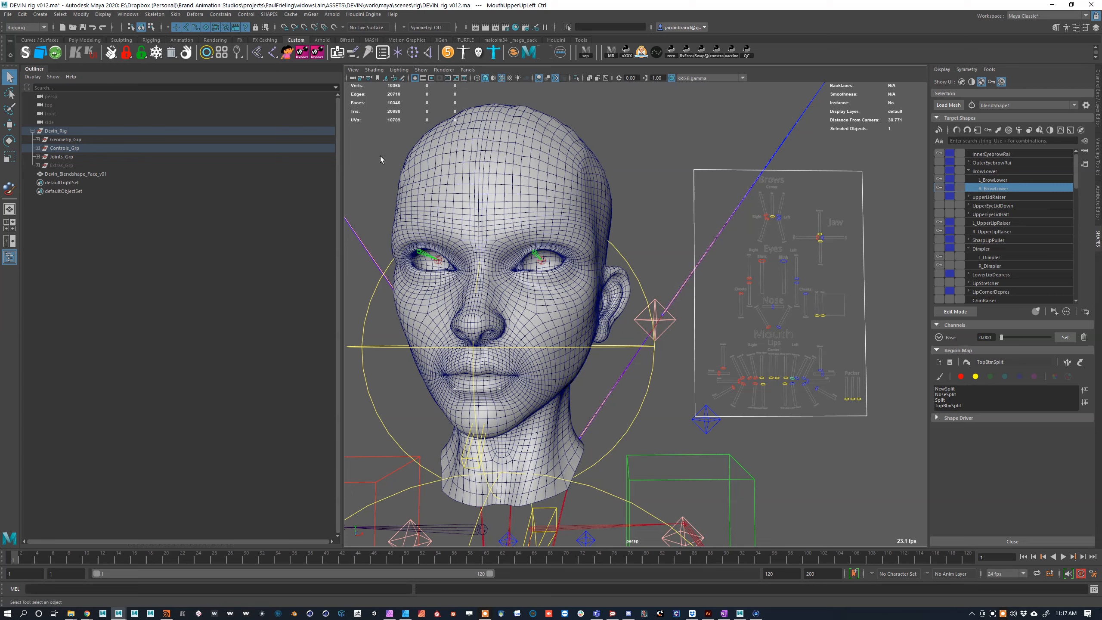
{"action": "left_click", "coordinate": [557, 118]}
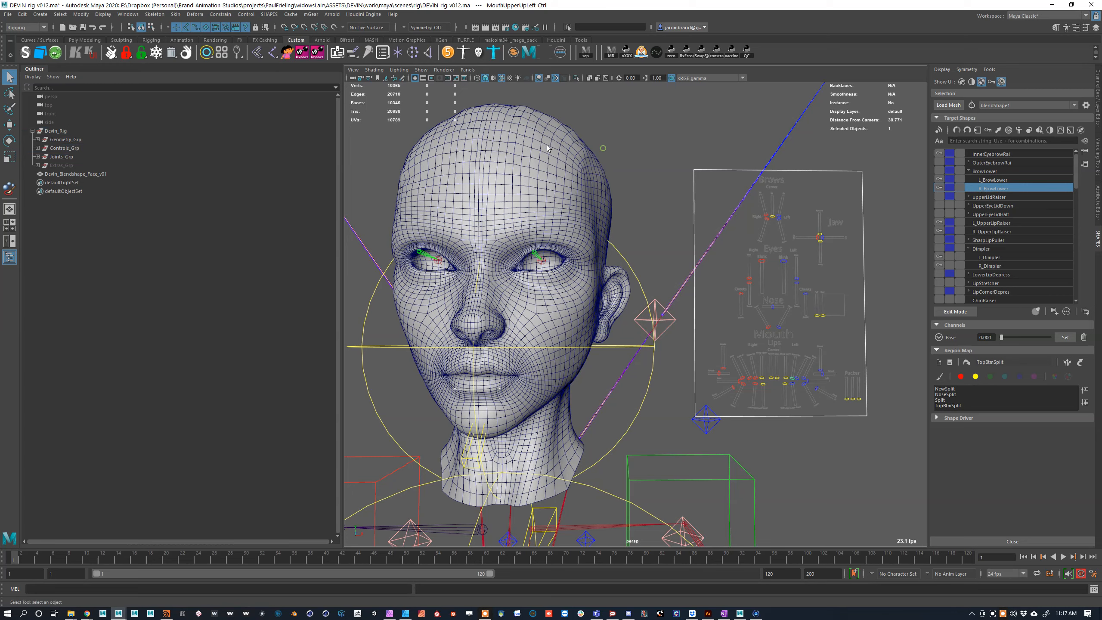
Step: Duplicate the face mesh, unlock the copy's transforms, and move it beside the rig's head
{"action": "left_click", "coordinate": [560, 187]}
{"action": "scroll", "coordinate": [564, 199], "scroll_direction": "down", "scroll_amount": 6}
{"action": "key", "text": "ctrl+d"}
{"action": "key", "text": "w"}
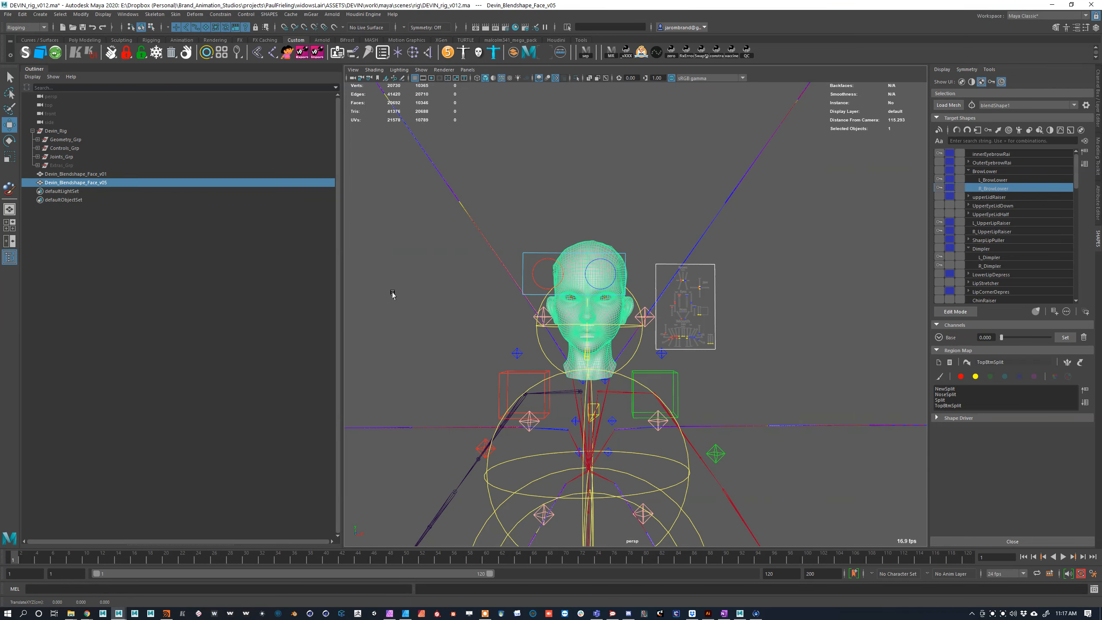
{"action": "left_click", "coordinate": [143, 54]}
{"action": "middle_click_drag", "start_coordinate": [529, 273], "coordinate": [396, 276]}
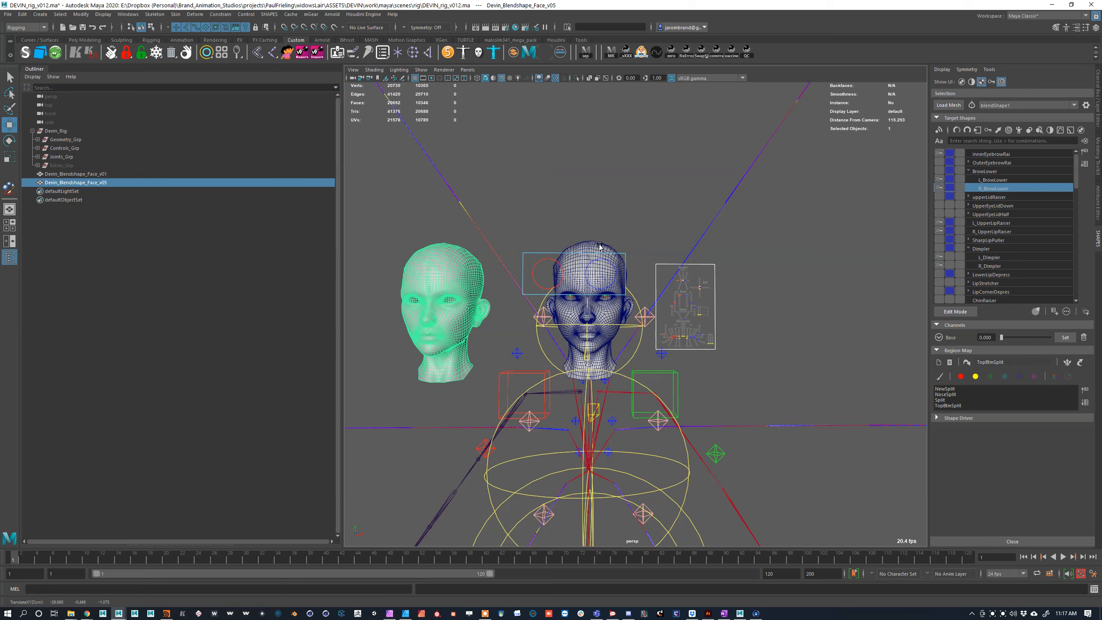
Step: Select the copied head together with the rig's face mesh, and show the channels of the rig's face mesh alone
{"action": "left_click", "coordinate": [602, 256], "text": "shift"}
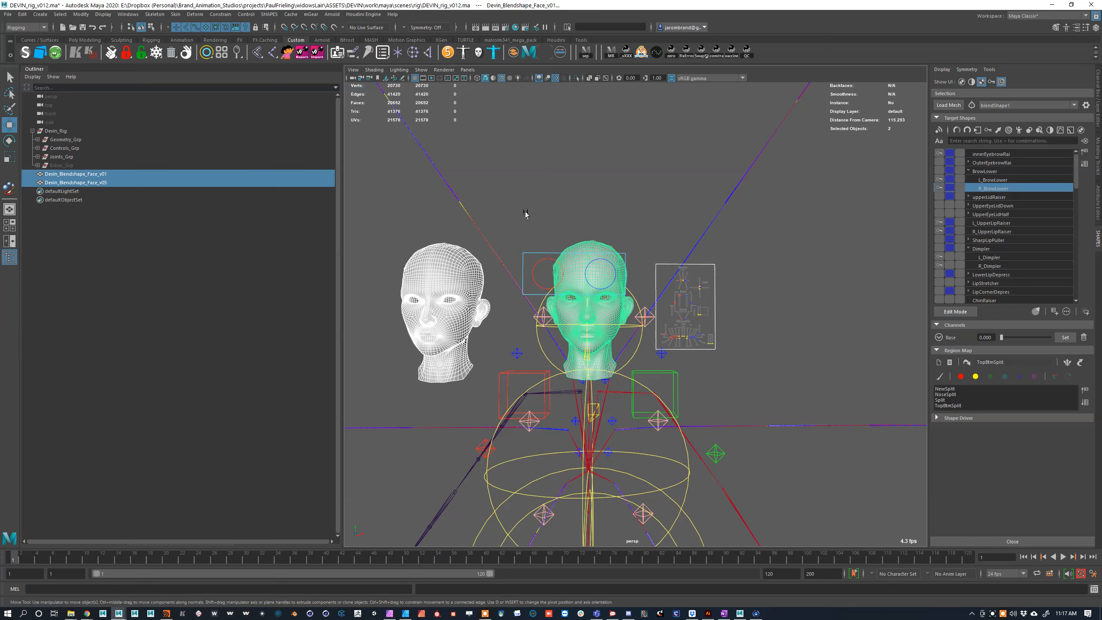
{"action": "left_click", "coordinate": [425, 263]}
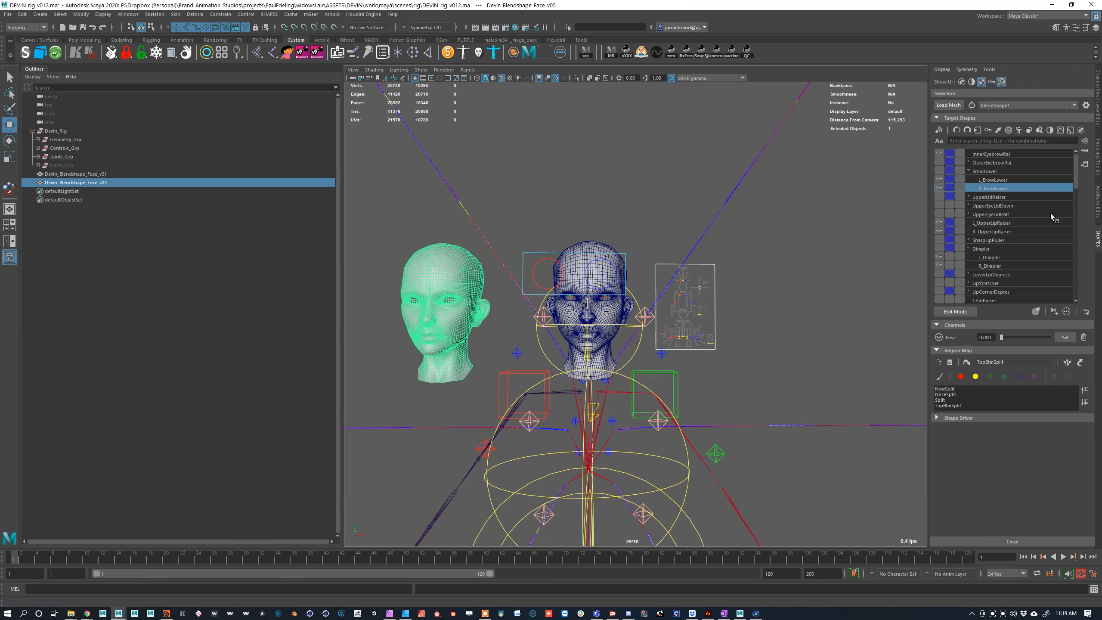
{"action": "left_click", "coordinate": [591, 242]}
{"action": "key", "text": "ctrl+a"}
{"action": "key", "text": "ctrl+a"}
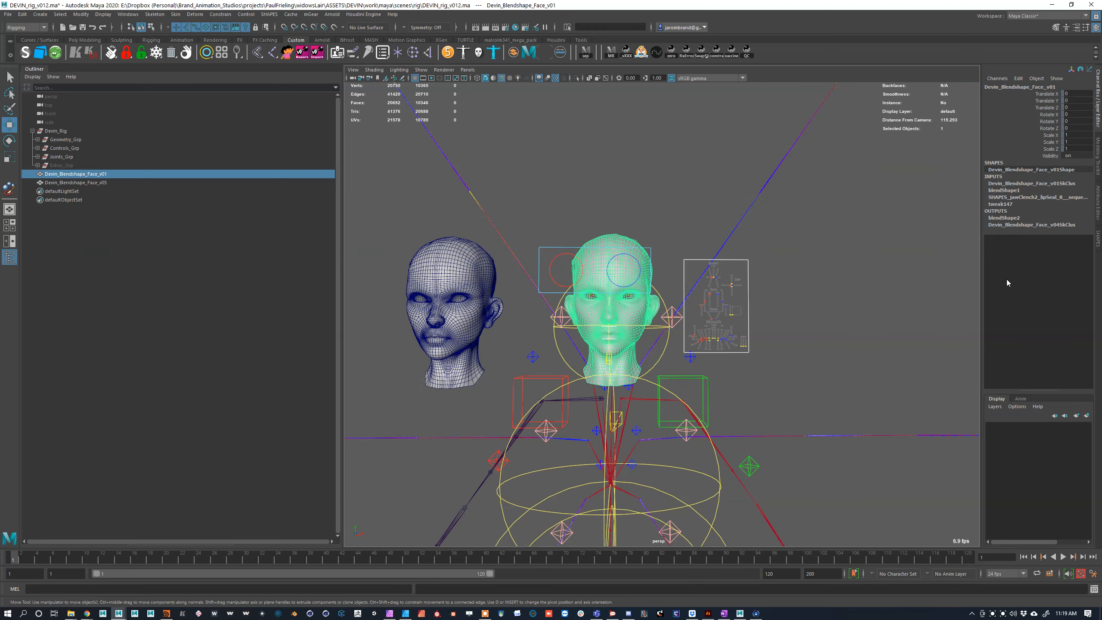
Step: Examine the shape driver of R_BrowLower in SHAPES, including its driver attribute and the available driver types
{"action": "left_click", "coordinate": [1100, 238]}
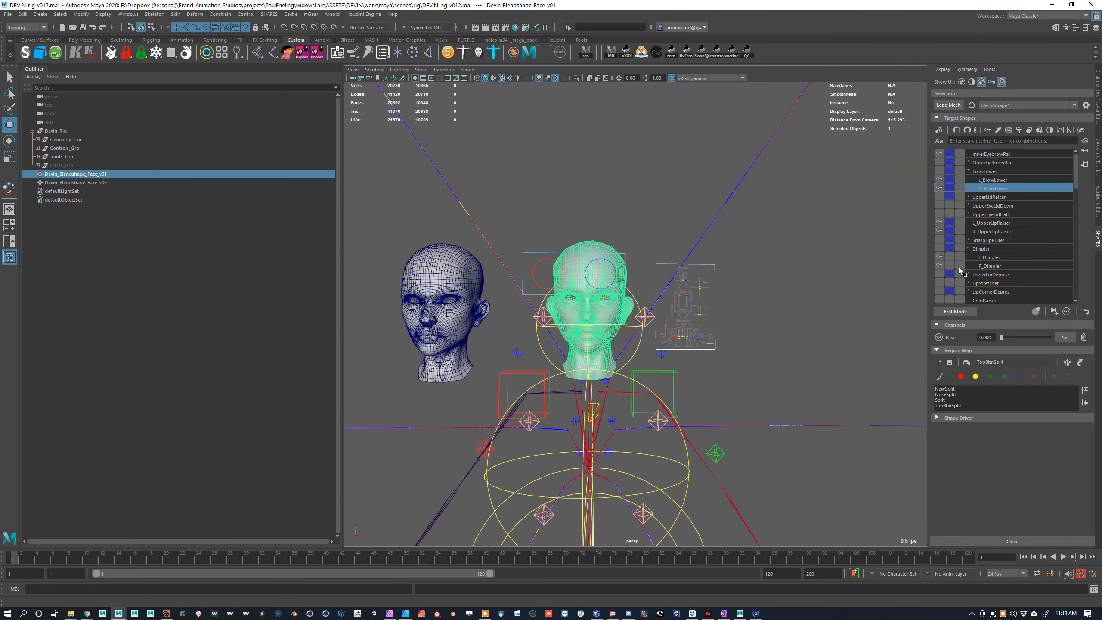
{"action": "left_click", "coordinate": [937, 417]}
{"action": "left_click", "coordinate": [977, 492]}
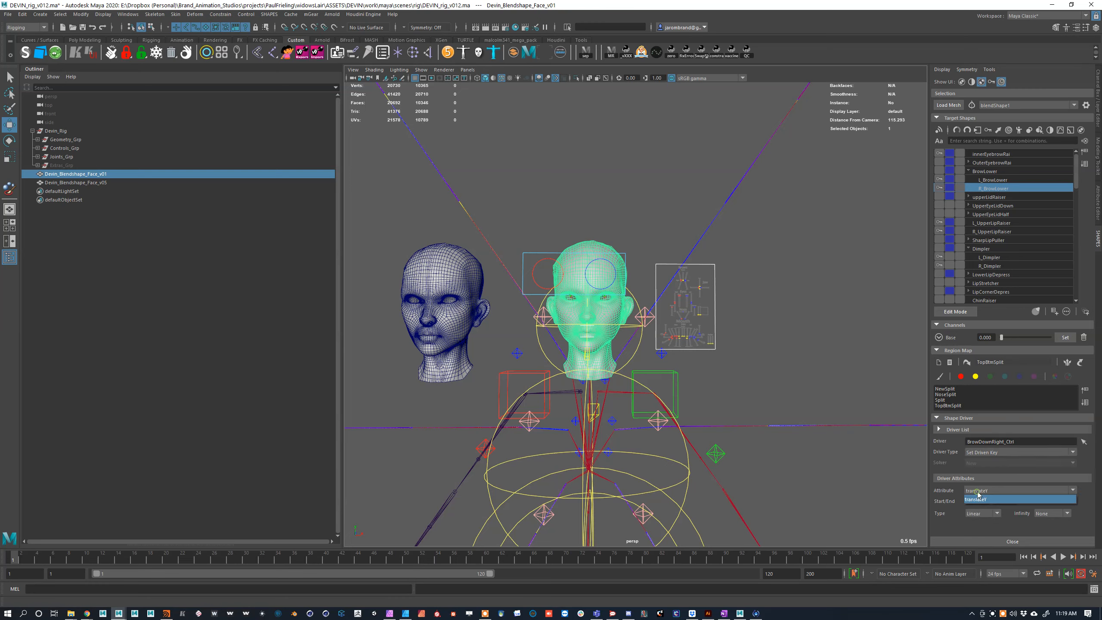
{"action": "left_click", "coordinate": [978, 499]}
{"action": "left_click", "coordinate": [1003, 453]}
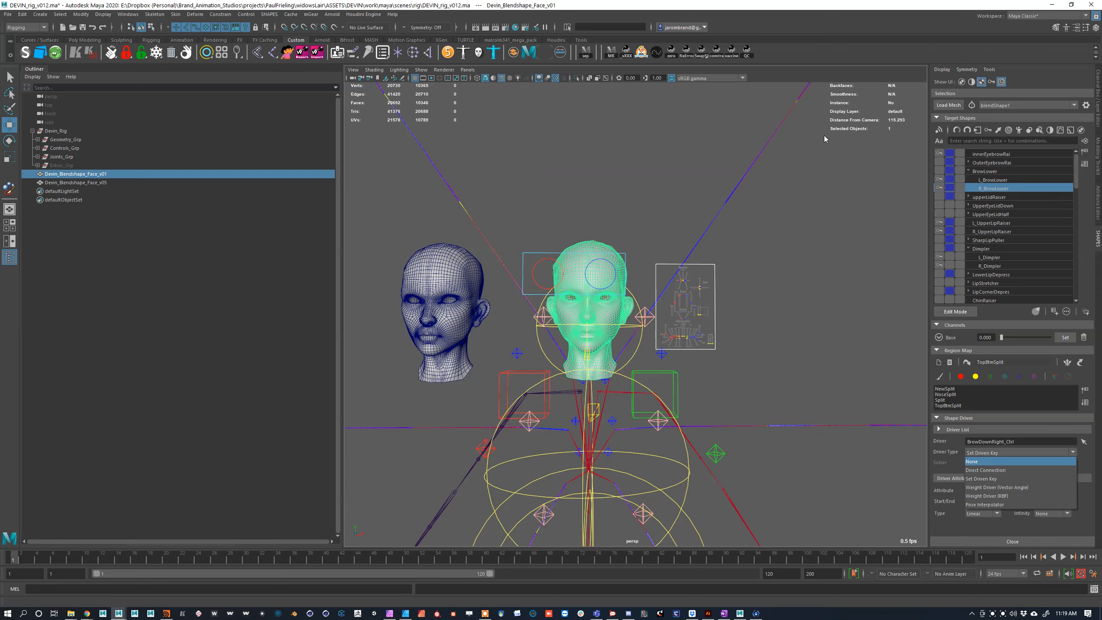
{"action": "left_click", "coordinate": [819, 213]}
Step: Show the blendShape1 channels of the rig's face mesh and read through the full list of target weights
{"action": "left_click", "coordinate": [589, 245]}
{"action": "key", "text": "ctrl+a"}
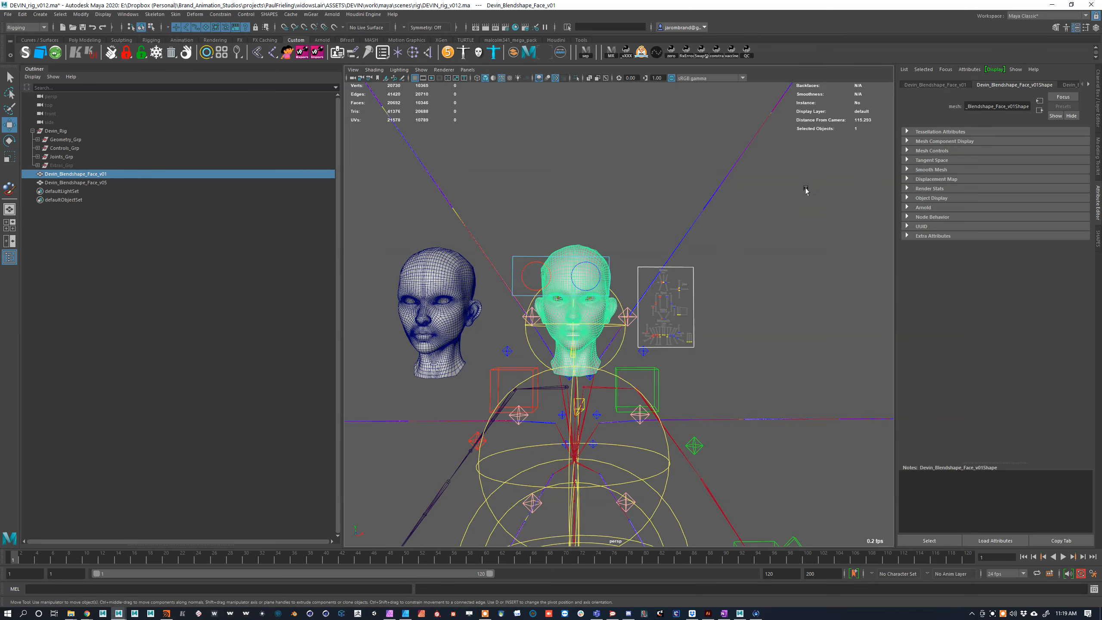
{"action": "key", "text": "ctrl+a"}
{"action": "left_click", "coordinate": [1008, 191]}
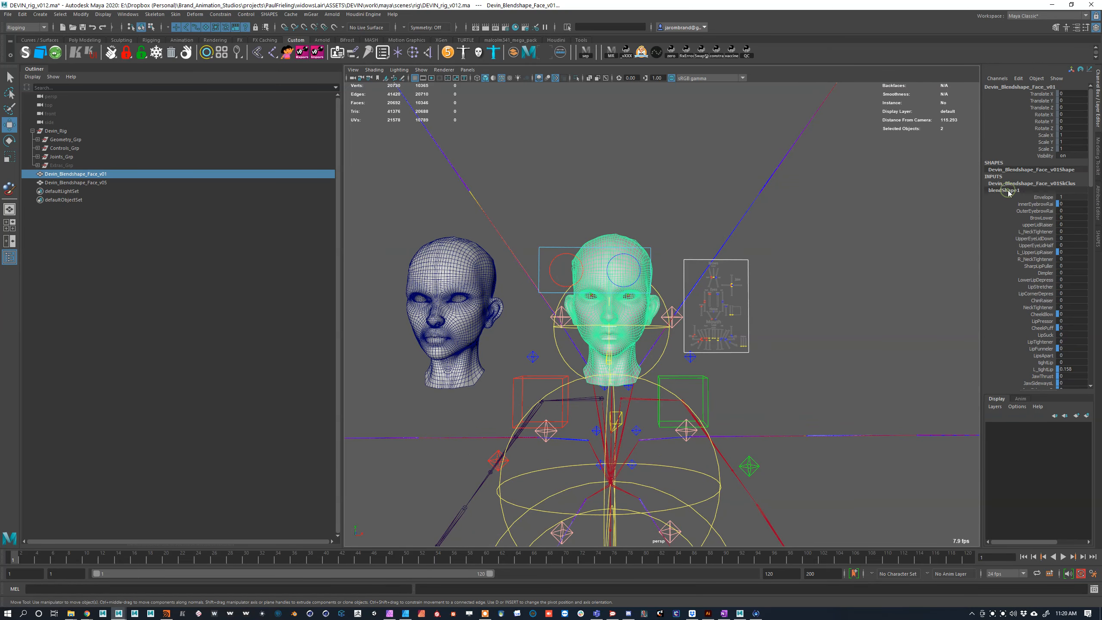
{"action": "scroll", "coordinate": [1037, 261], "scroll_direction": "down", "scroll_amount": 15}
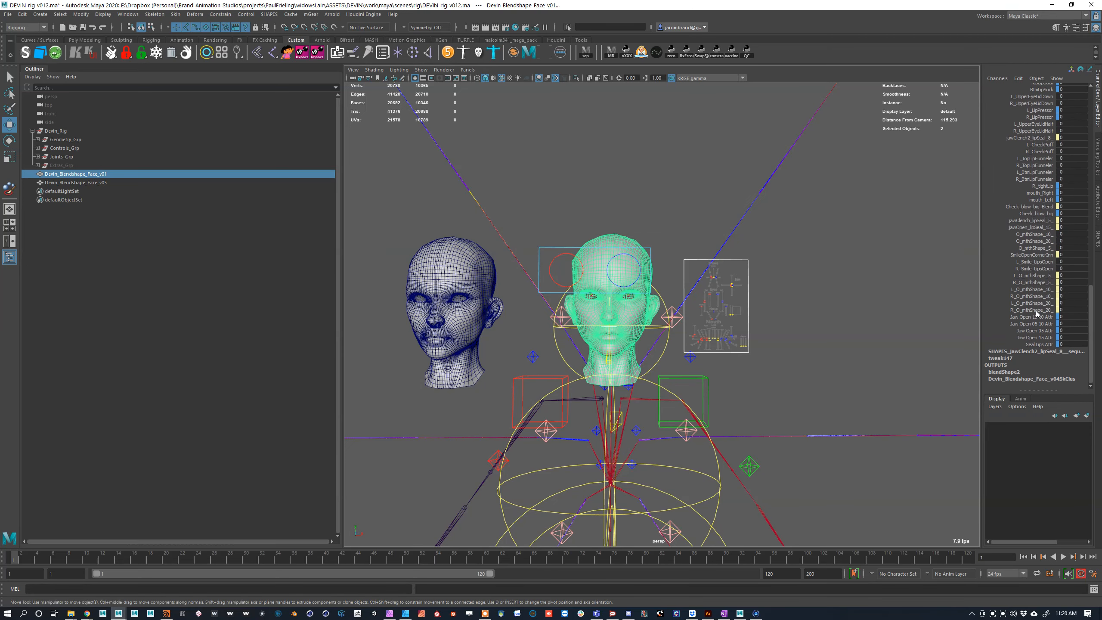
{"action": "scroll", "coordinate": [1036, 314], "scroll_direction": "up", "scroll_amount": 12}
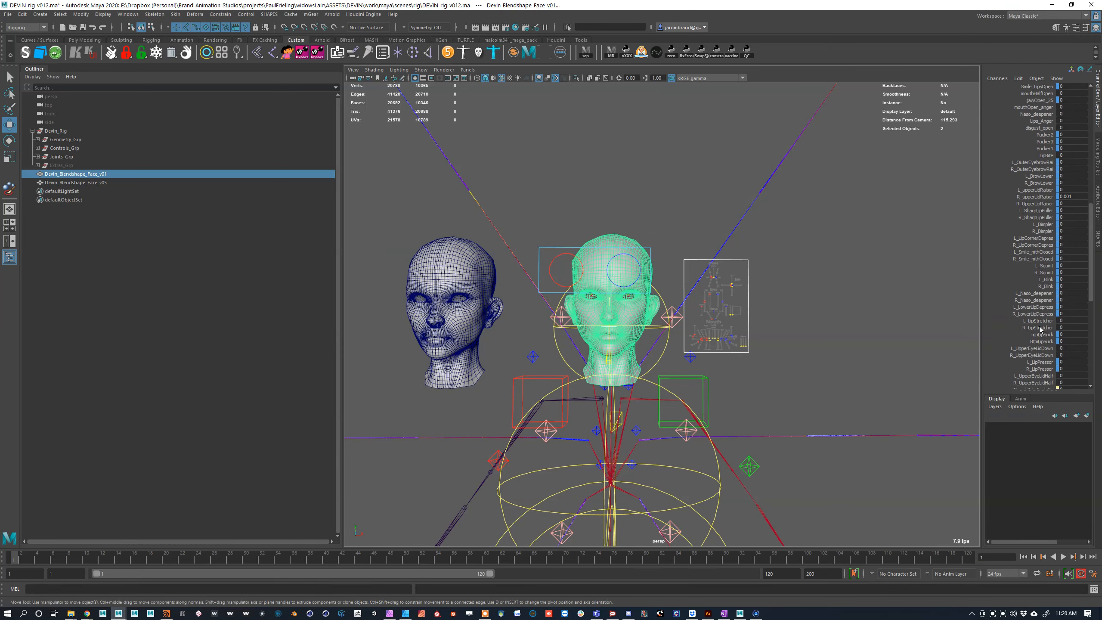
{"action": "scroll", "coordinate": [1040, 330], "scroll_direction": "up", "scroll_amount": 6}
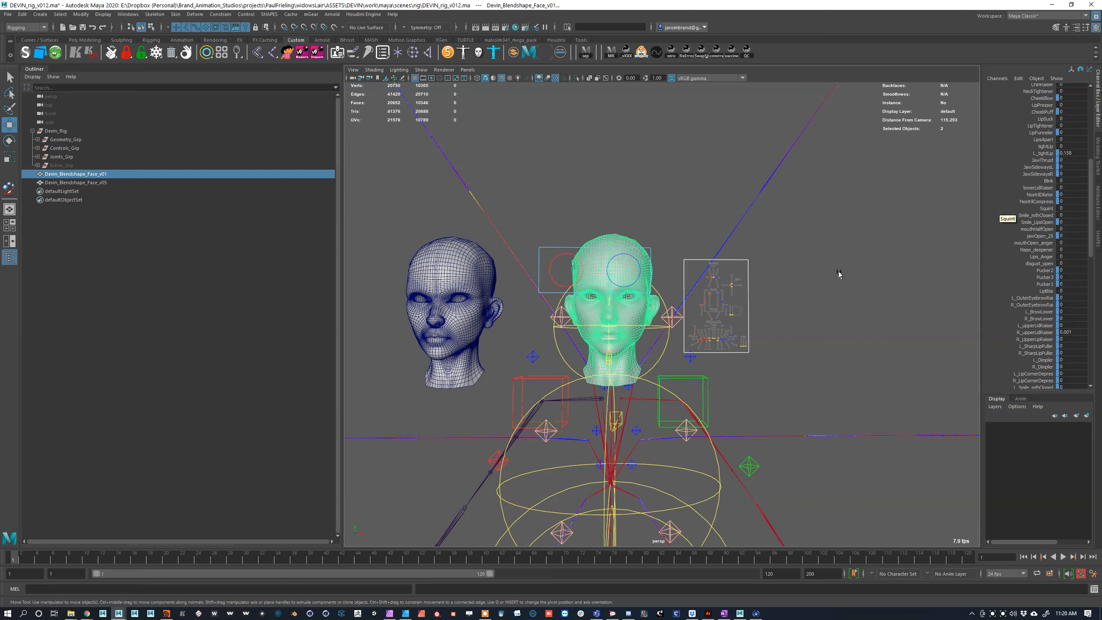
Step: Delete the copied head beside the rig and bring up SHAPES
{"action": "key", "text": "Delete"}
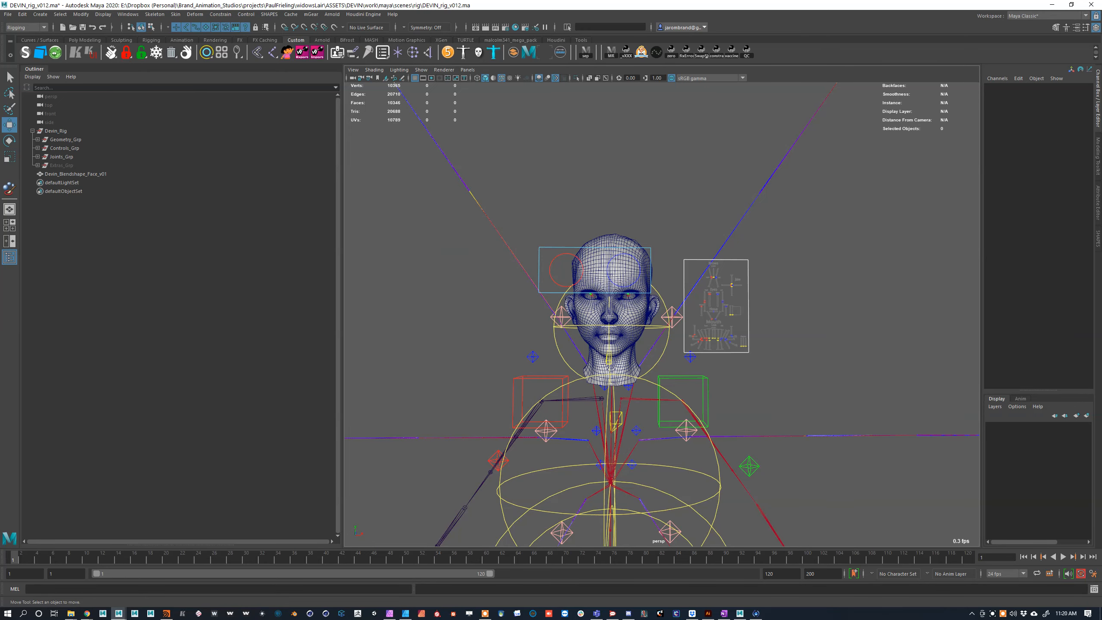
{"action": "left_click", "coordinate": [1098, 238]}
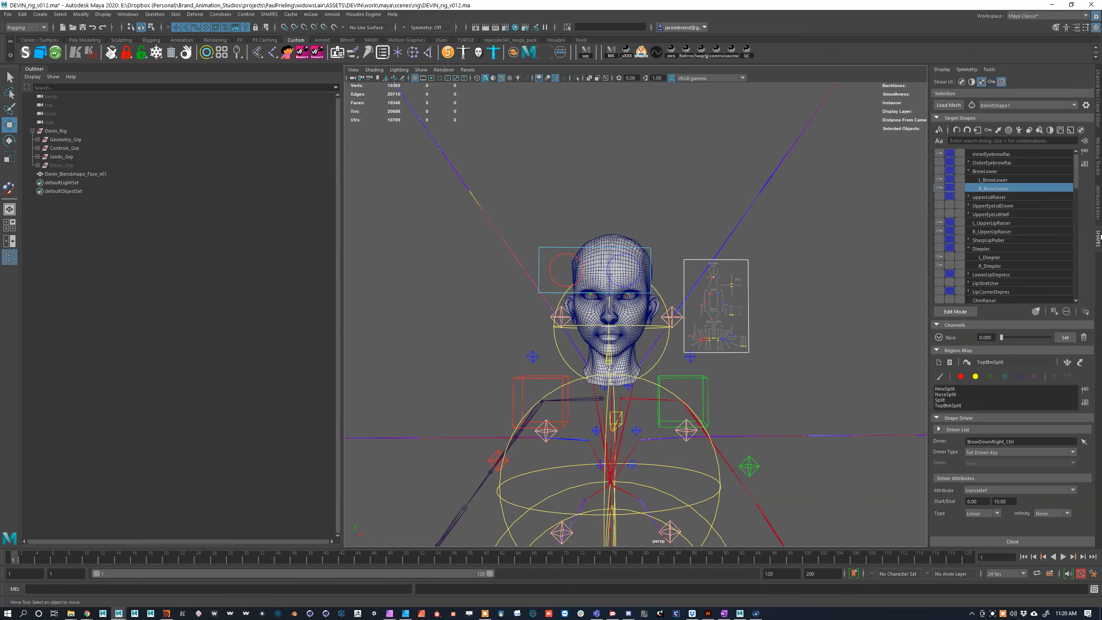
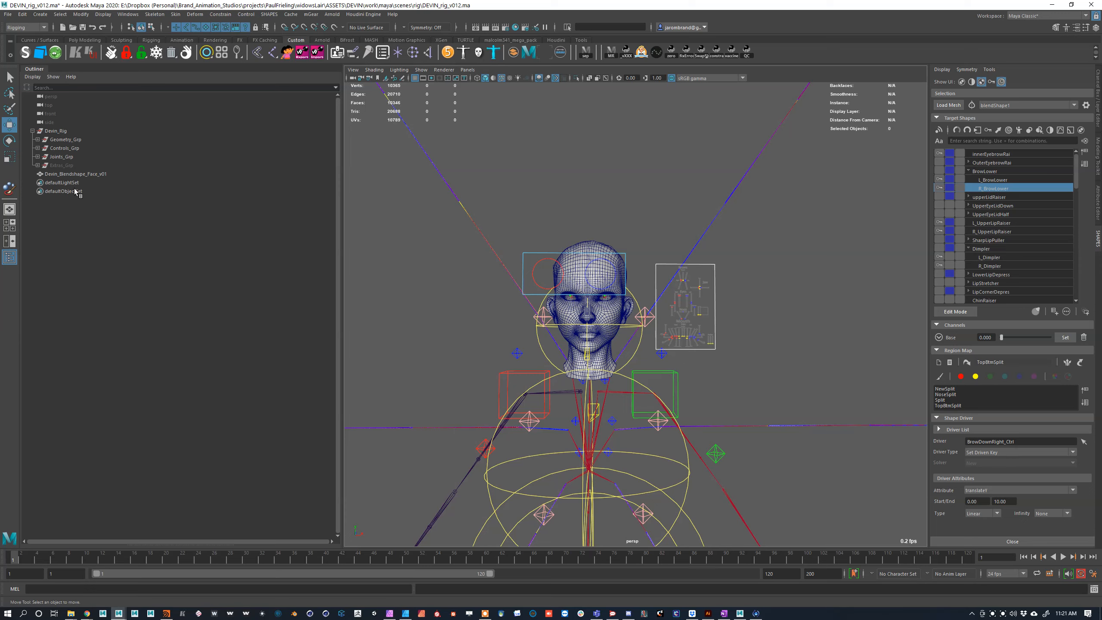
Step: Select the rig's face mesh and examine its deformer inputs in the channel list
{"action": "left_click", "coordinate": [75, 175]}
{"action": "scroll", "coordinate": [601, 239], "scroll_direction": "down", "scroll_amount": 2}
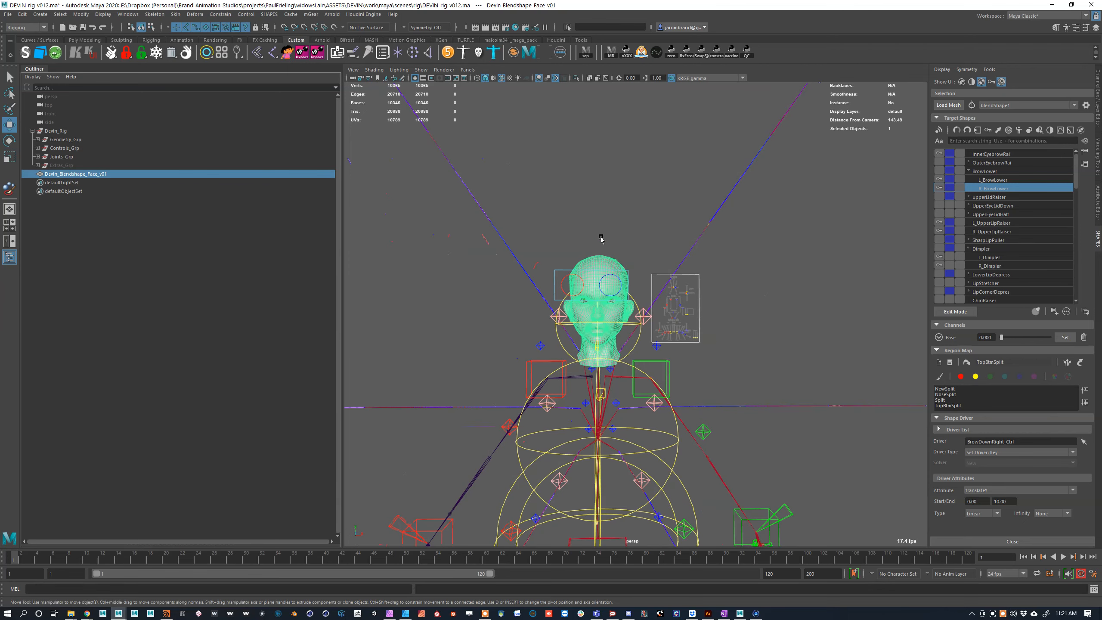
{"action": "left_click_drag", "start_coordinate": [636, 207], "coordinate": [643, 200], "text": "alt"}
{"action": "scroll", "coordinate": [642, 200], "scroll_direction": "up", "scroll_amount": 2}
{"action": "key", "text": "Caps_Lock"}
{"action": "key", "text": "ctrl+a"}
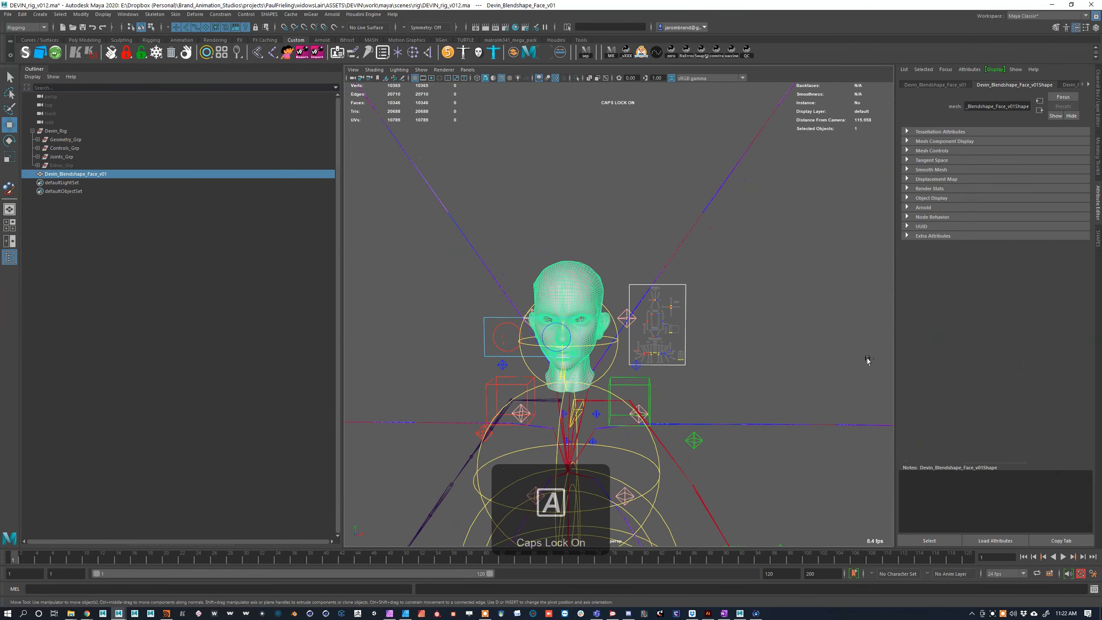
{"action": "key", "text": "ctrl+a"}
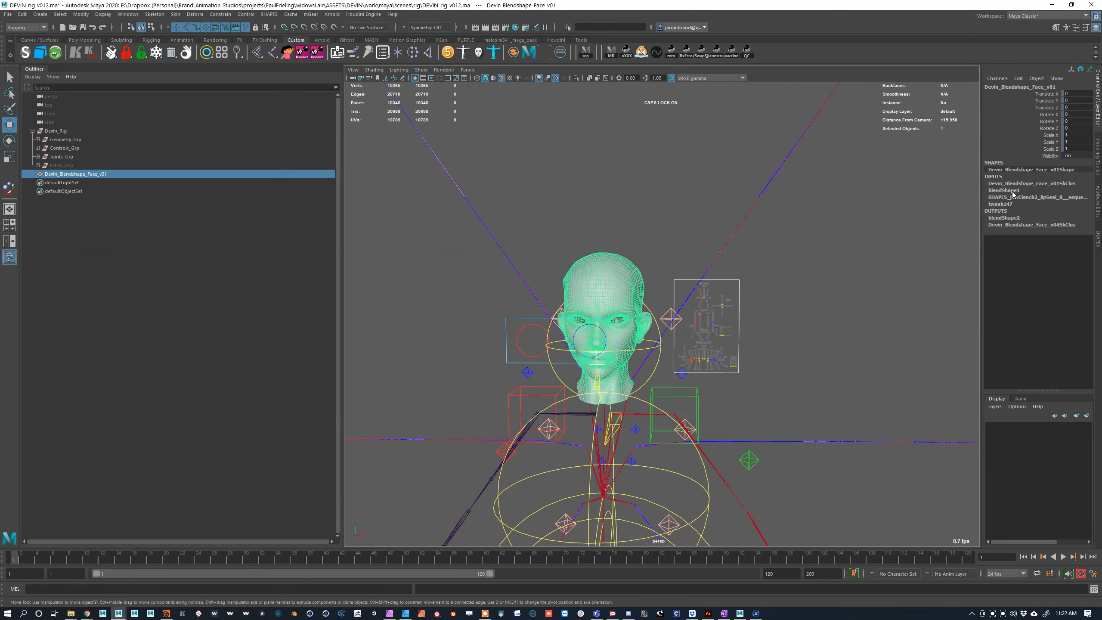
Step: Start a new empty scene without saving the rig scene
{"action": "left_click", "coordinate": [9, 15]}
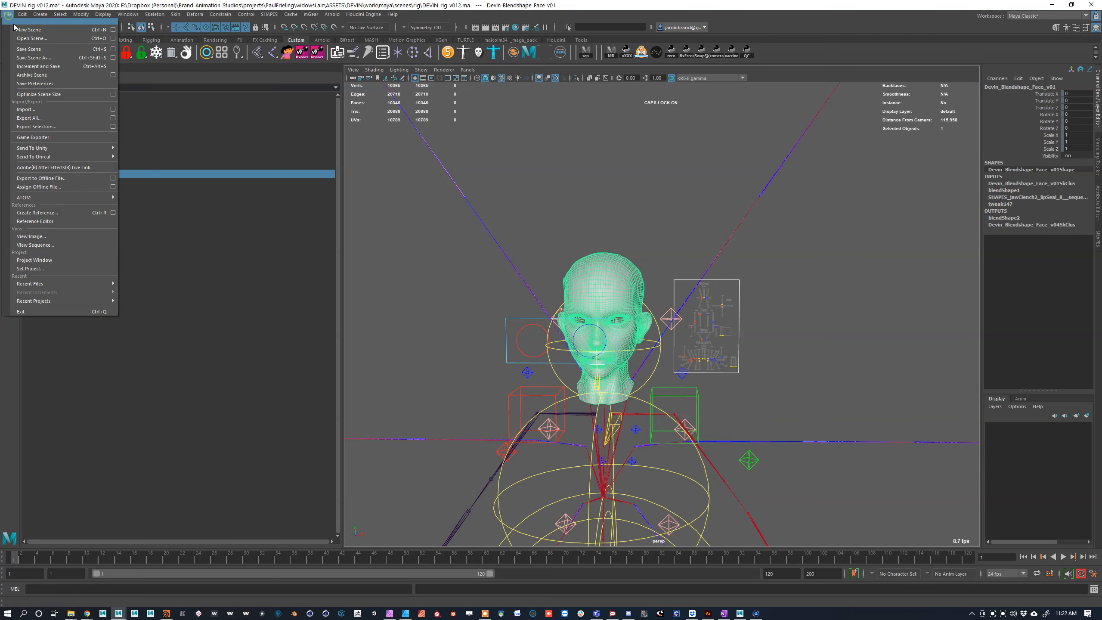
{"action": "left_click", "coordinate": [45, 30]}
{"action": "left_click", "coordinate": [549, 311]}
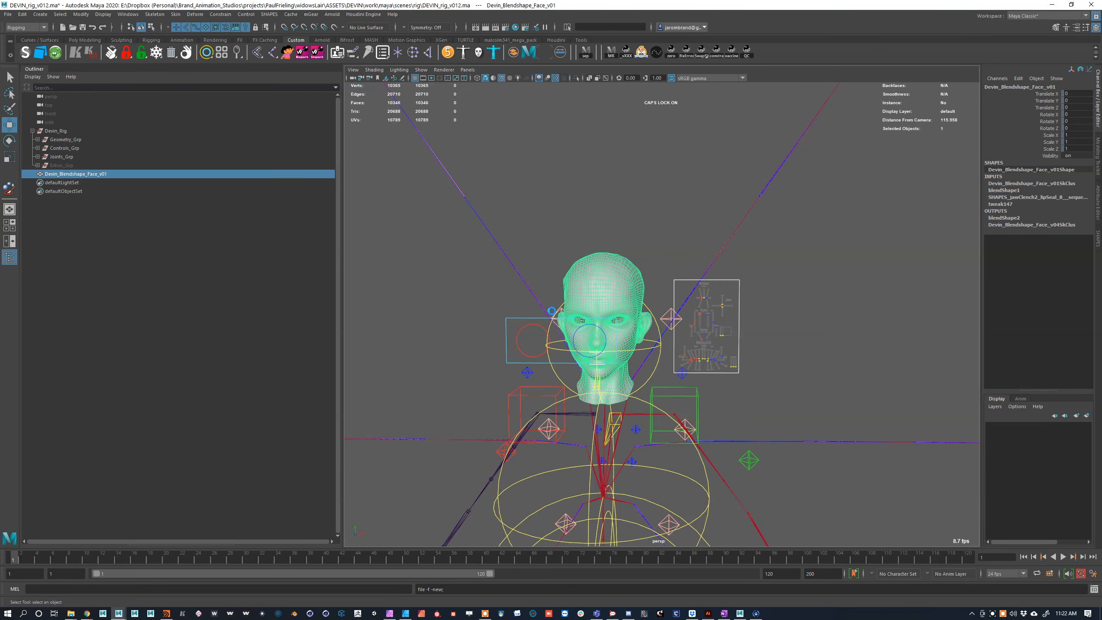
Step: Create a default polygon sphere at the origin as a simple test mesh
{"action": "left_click", "coordinate": [121, 39]}
{"action": "left_click", "coordinate": [84, 39]}
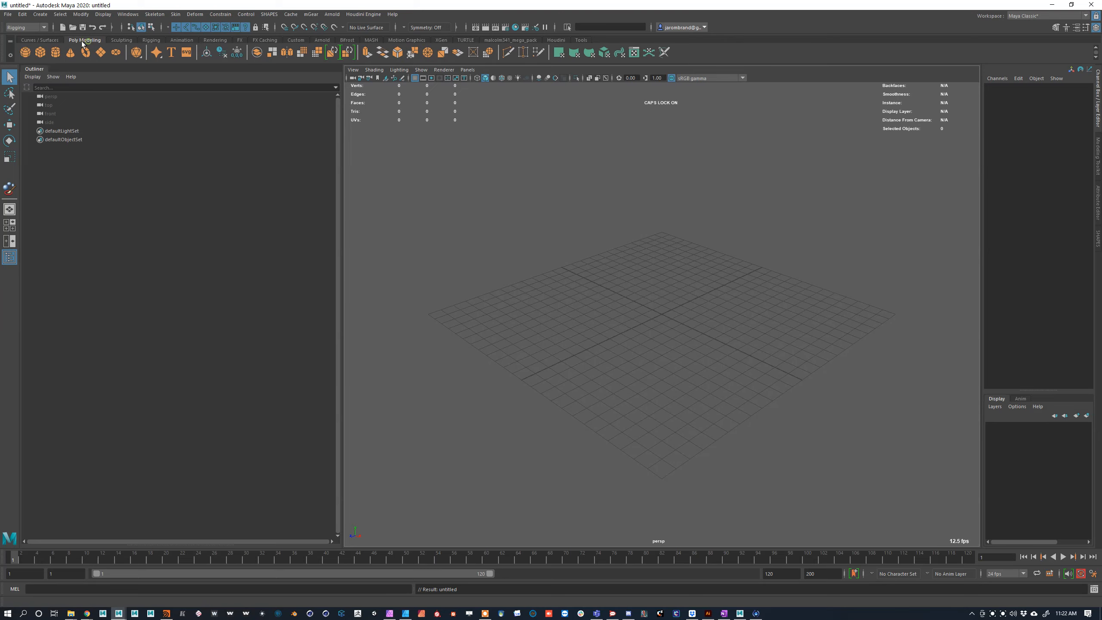
{"action": "left_click", "coordinate": [26, 52]}
{"action": "scroll", "coordinate": [642, 365], "scroll_direction": "up", "scroll_amount": 7}
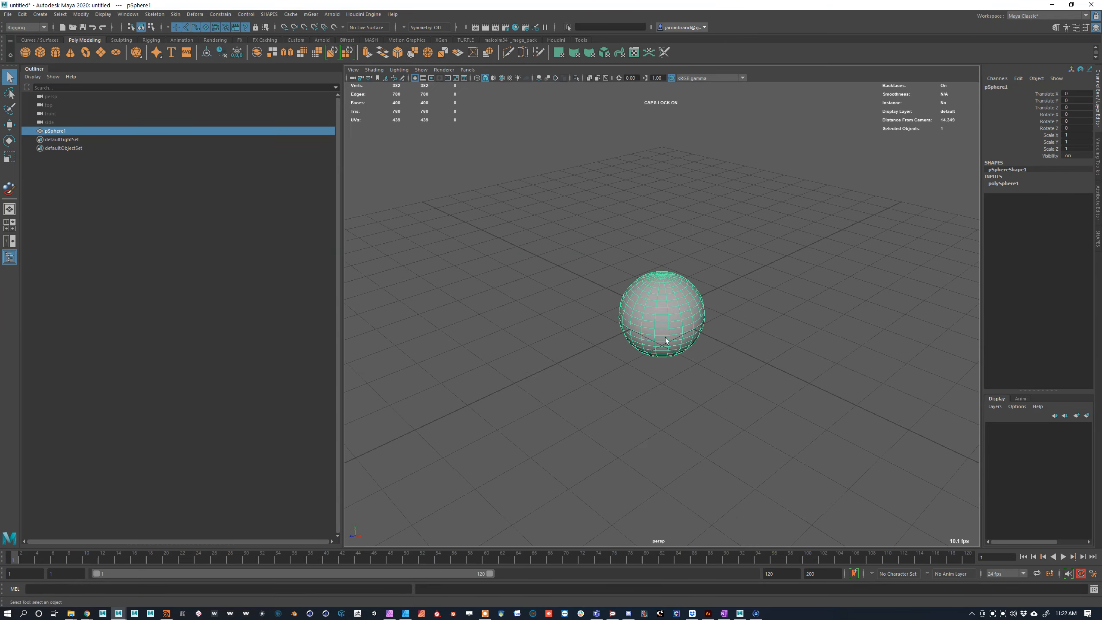
{"action": "left_click_drag", "start_coordinate": [664, 338], "coordinate": [647, 317], "text": "alt"}
{"action": "right_click_drag", "start_coordinate": [647, 317], "coordinate": [716, 294], "text": "alt"}
{"action": "middle_click_drag", "start_coordinate": [716, 294], "coordinate": [683, 328], "text": "alt"}
{"action": "left_click_drag", "start_coordinate": [682, 328], "coordinate": [666, 325], "text": "alt"}
{"action": "right_click_drag", "start_coordinate": [666, 325], "coordinate": [813, 329], "text": "alt"}
Step: Load the sphere into SHAPES and create a blendShape node for it
{"action": "left_click", "coordinate": [1097, 241]}
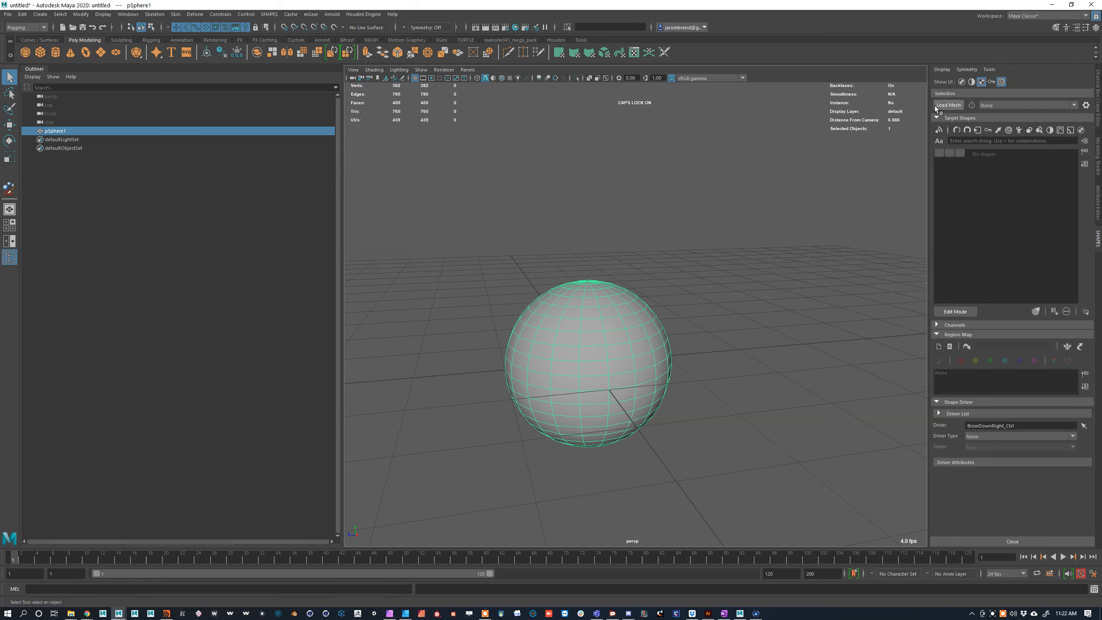
{"action": "left_click", "coordinate": [949, 105]}
{"action": "left_click", "coordinate": [495, 461]}
Step: Sculpt a new corrective target in edit mode by pulling both upper sides of the sphere outward with the Grab tool, then exit edit mode
{"action": "left_click", "coordinate": [955, 311]}
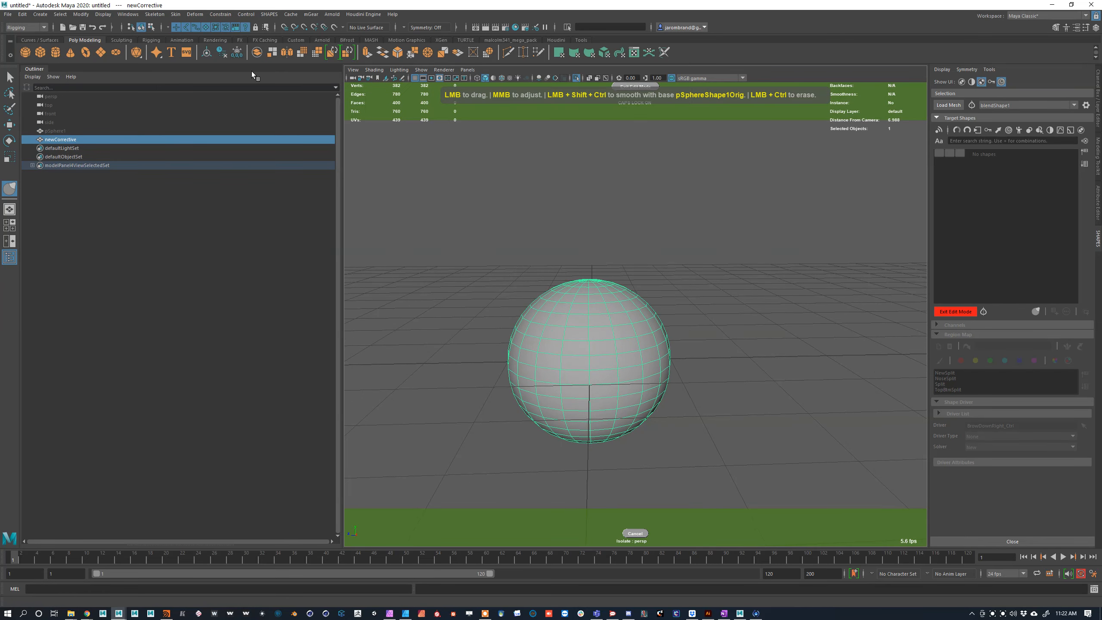
{"action": "left_click", "coordinate": [122, 39]}
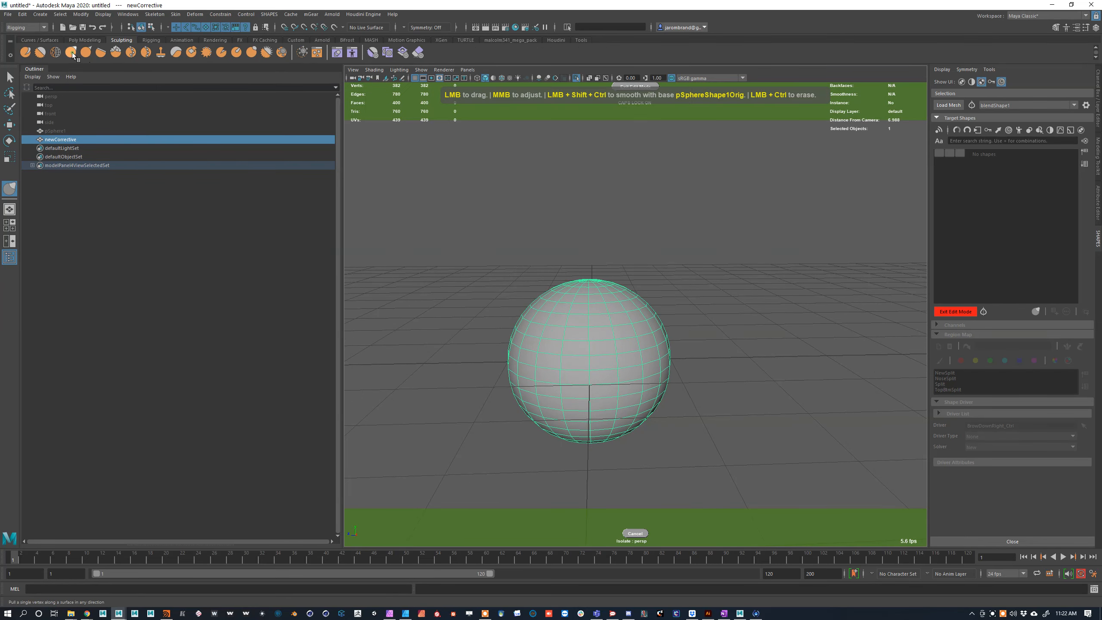
{"action": "left_click", "coordinate": [73, 55]}
{"action": "scroll", "coordinate": [641, 316], "scroll_direction": "up", "scroll_amount": 2}
{"action": "left_click_drag", "start_coordinate": [643, 316], "coordinate": [633, 315], "text": "alt"}
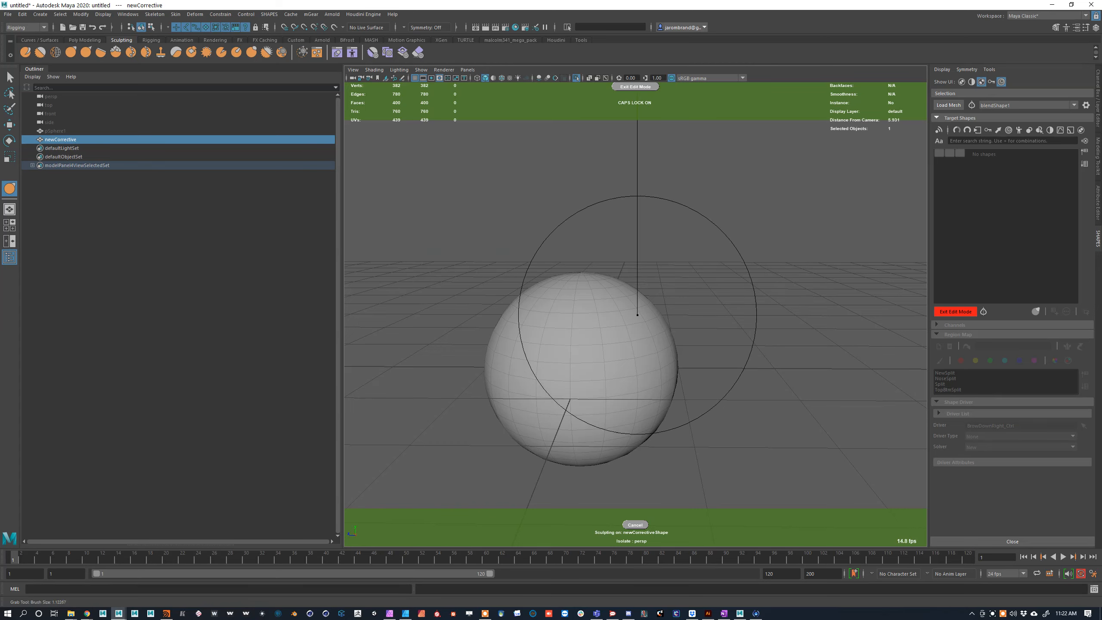
{"action": "left_click_drag", "start_coordinate": [649, 310], "coordinate": [670, 293]}
{"action": "left_click_drag", "start_coordinate": [522, 318], "coordinate": [460, 290]}
{"action": "key", "text": "w"}
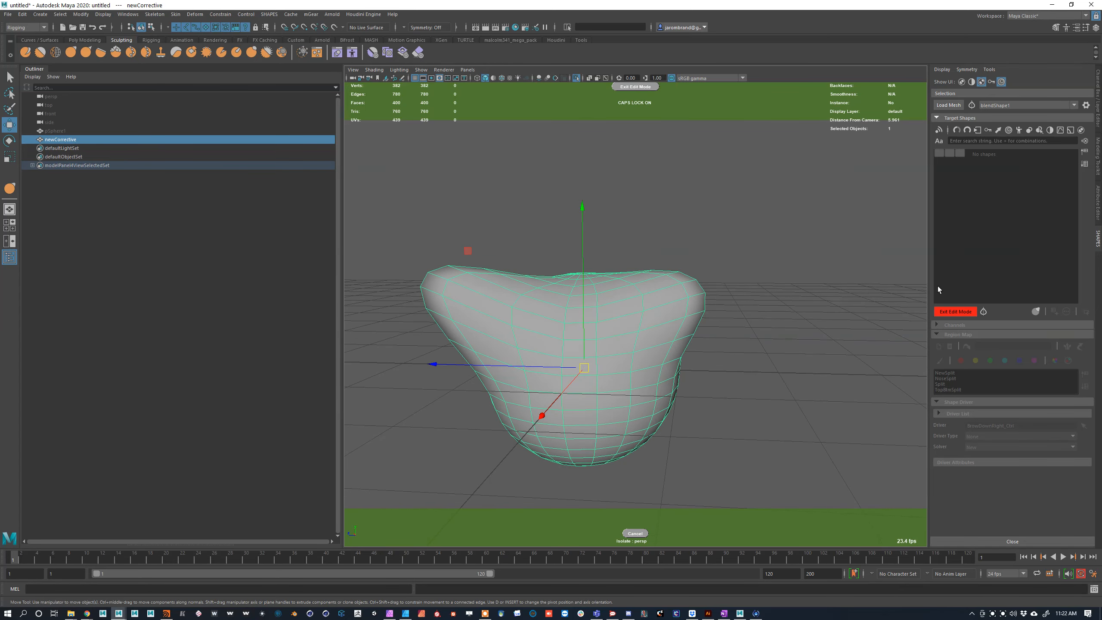
{"action": "left_click", "coordinate": [955, 312]}
Step: Start a region map named Split, parented to the source shape, with the red region named Top and its blend set to 1
{"action": "left_click", "coordinate": [935, 362]}
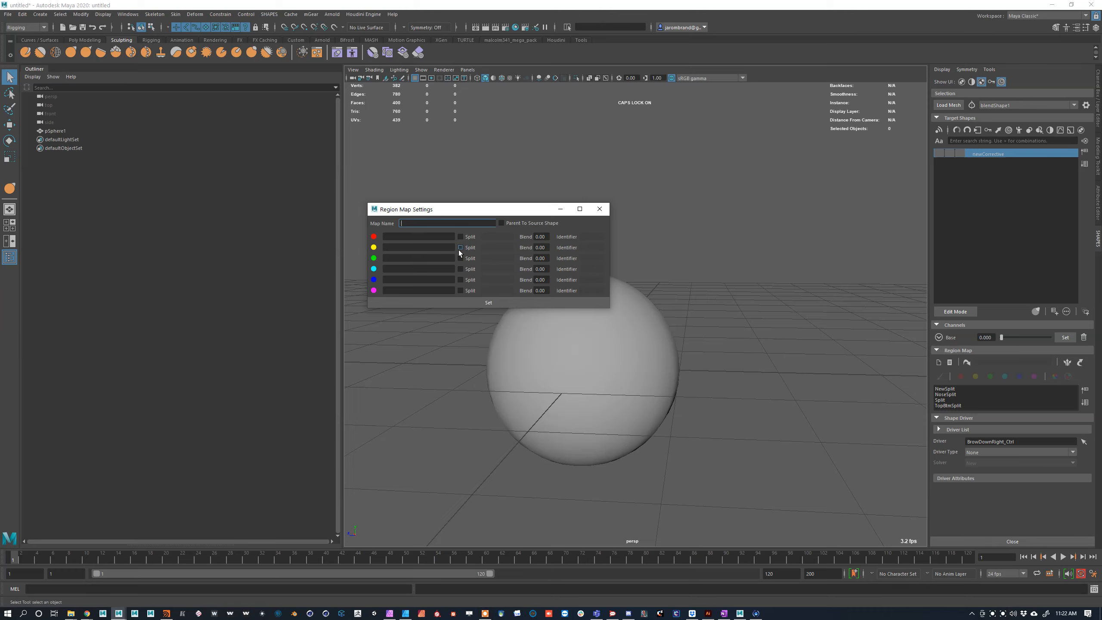
{"action": "key", "text": "Caps_Lock"}
{"action": "type", "text": "Split"}
{"action": "left_click", "coordinate": [537, 223]}
{"action": "left_click", "coordinate": [412, 237]}
{"action": "key", "text": "Tab"}
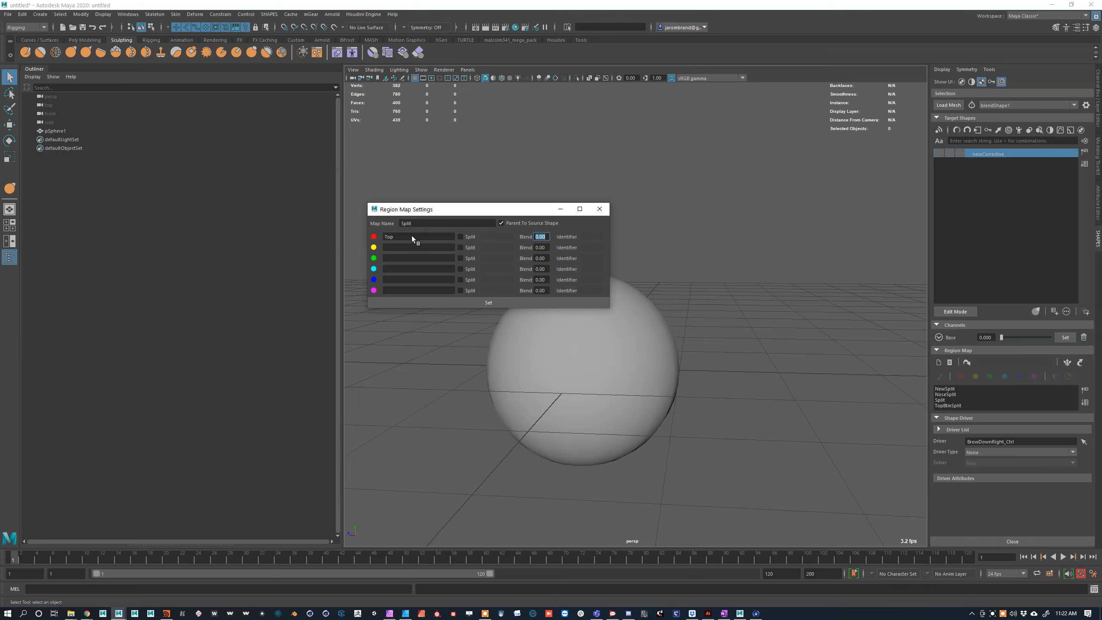
{"action": "type", "text": "1"}
Step: Name the yellow region Btm, enable its Split option, set its blend to 1, and apply the region map settings
{"action": "left_click", "coordinate": [441, 247]}
{"action": "type", "text": "Btm"}
{"action": "left_click", "coordinate": [464, 247]}
{"action": "left_click_drag", "start_coordinate": [546, 248], "coordinate": [492, 231]}
{"action": "type", "text": "1"}
{"action": "key", "text": "Return"}
{"action": "left_click", "coordinate": [509, 304]}
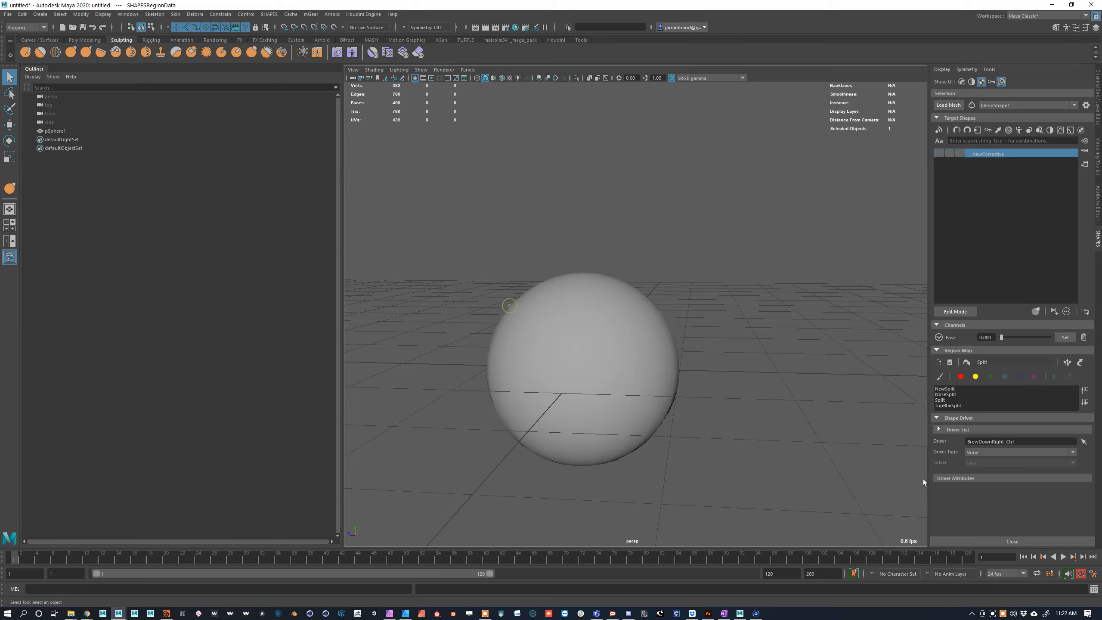
Step: Enter region map painting on newCorrective, activate the red Top region, and adjust the brush size
{"action": "left_click", "coordinate": [940, 376]}
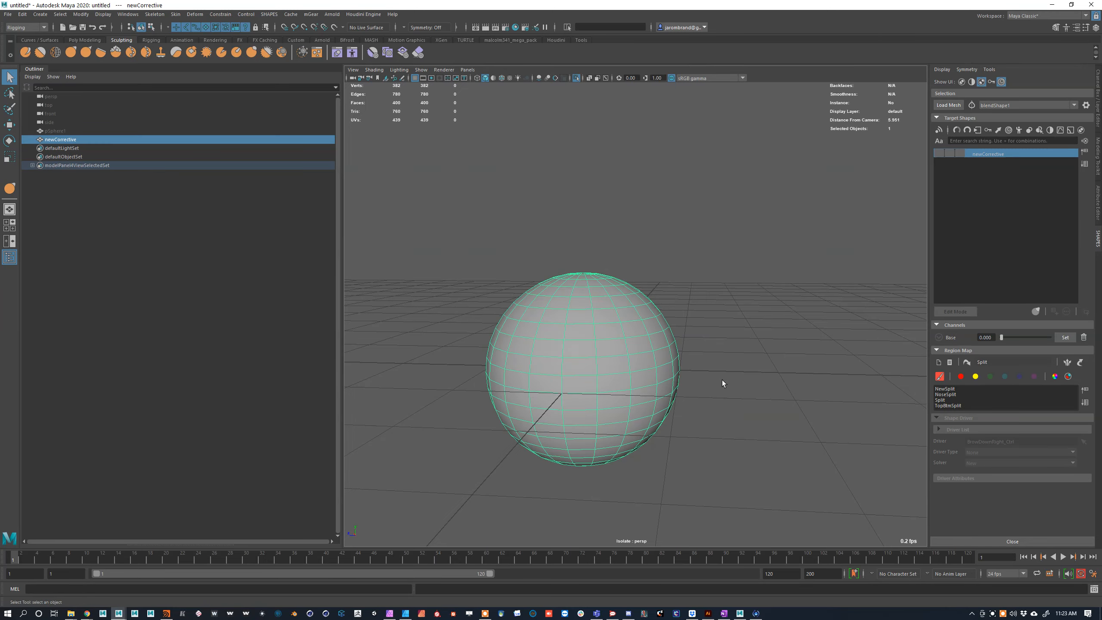
{"action": "left_click_drag", "start_coordinate": [660, 354], "coordinate": [660, 339], "text": "alt"}
{"action": "middle_click_drag", "start_coordinate": [656, 334], "coordinate": [684, 305], "text": "alt"}
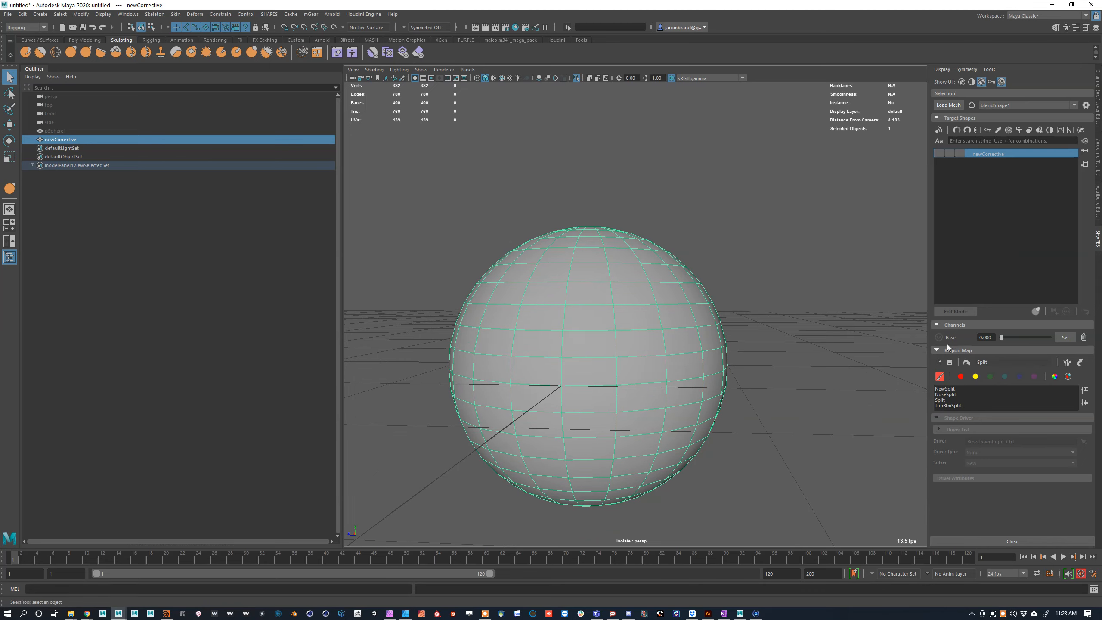
{"action": "left_click", "coordinate": [960, 377]}
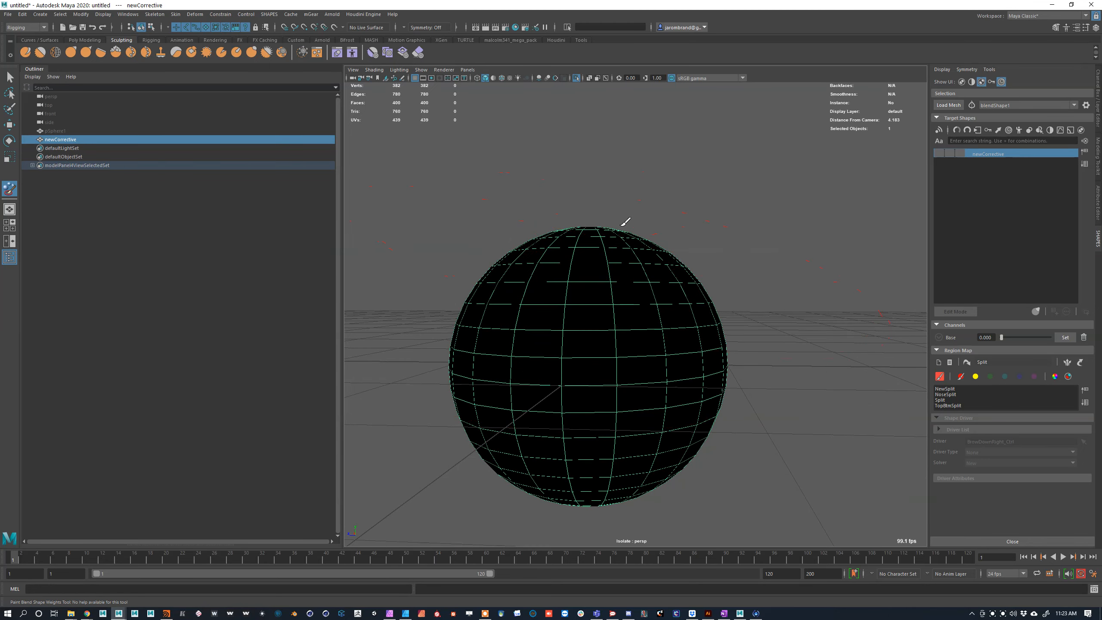
{"action": "key", "text": "b"}
{"action": "left_click_drag", "start_coordinate": [603, 249], "coordinate": [538, 261]}
Step: Select the vertices of the sphere's upper half, flush them with white in the red Top region, and check the result
{"action": "key", "text": "w"}
{"action": "right_click_drag", "start_coordinate": [539, 284], "coordinate": [517, 287]}
{"action": "left_click_drag", "start_coordinate": [412, 170], "coordinate": [793, 349]}
{"action": "left_click_drag", "start_coordinate": [309, 124], "coordinate": [807, 347]}
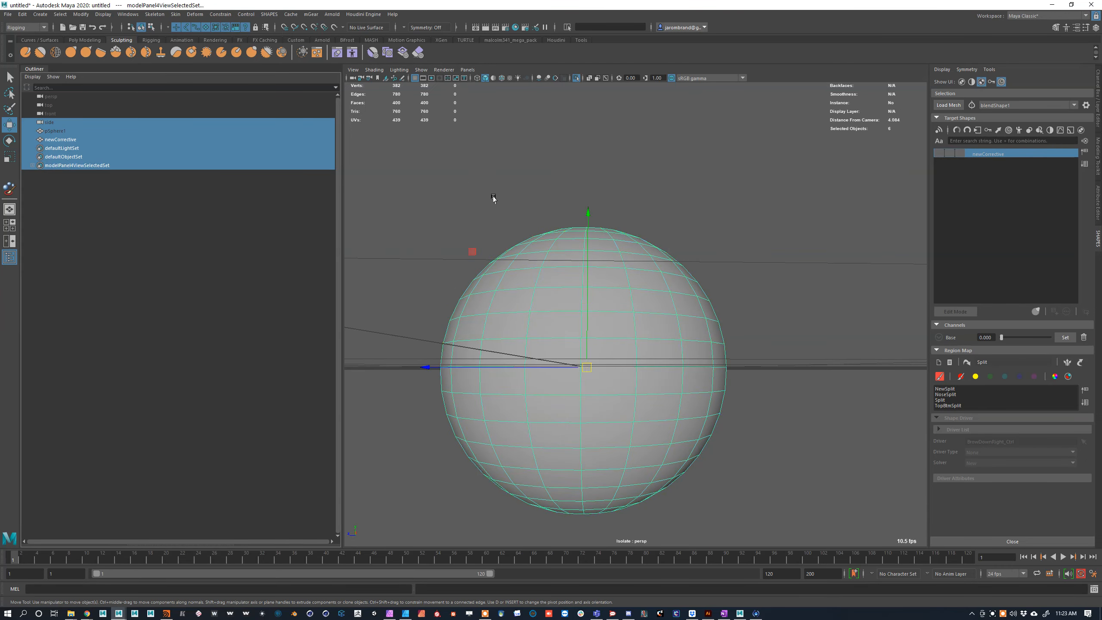
{"action": "left_click", "coordinate": [540, 316]}
{"action": "right_click_drag", "start_coordinate": [540, 315], "coordinate": [512, 313]}
{"action": "mouse_move", "coordinate": [383, 161]}
{"action": "left_mouse_down"}
{"action": "mouse_move", "coordinate": [398, 201]}
{"action": "mouse_move", "coordinate": [790, 361]}
{"action": "mouse_move", "coordinate": [798, 354]}
{"action": "left_mouse_up"}
{"action": "right_click", "coordinate": [960, 377]}
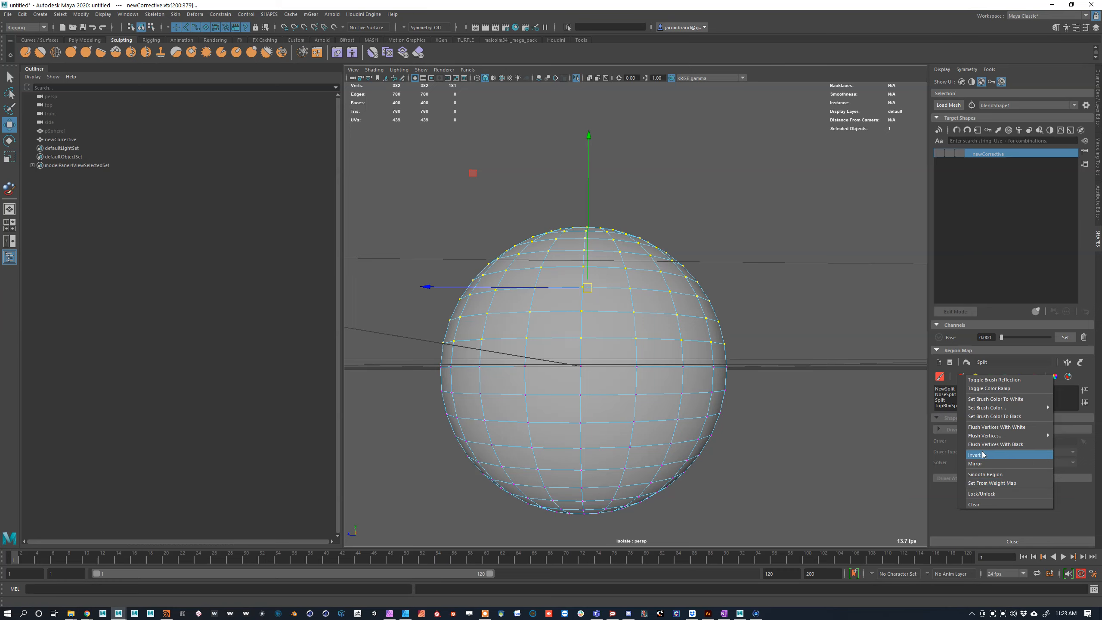
{"action": "left_click", "coordinate": [993, 428]}
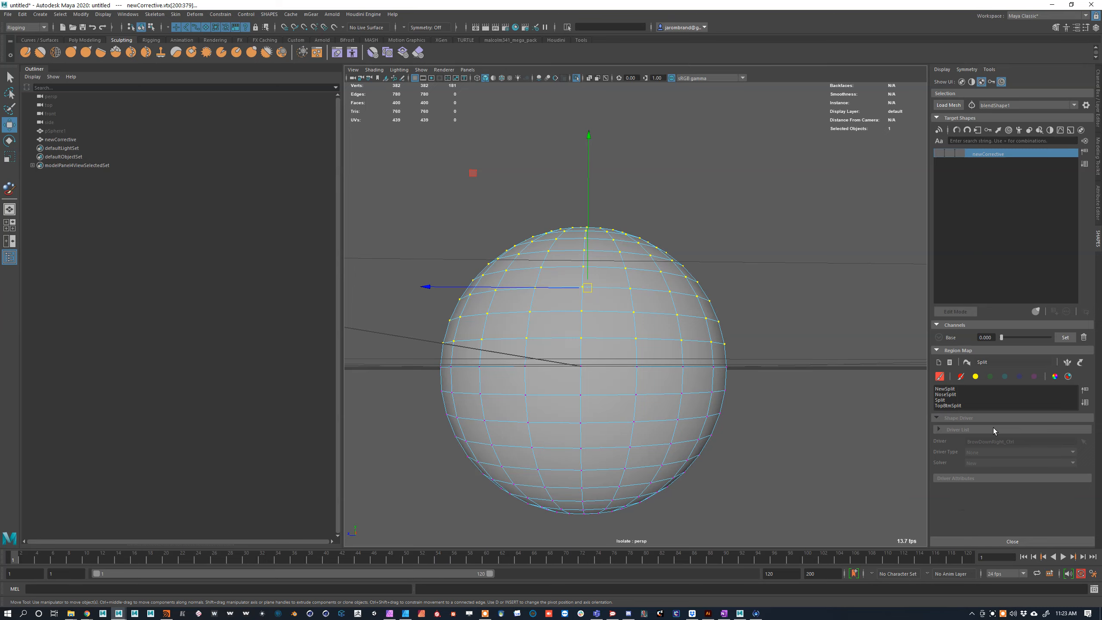
{"action": "left_click", "coordinate": [976, 377]}
{"action": "left_click", "coordinate": [962, 377]}
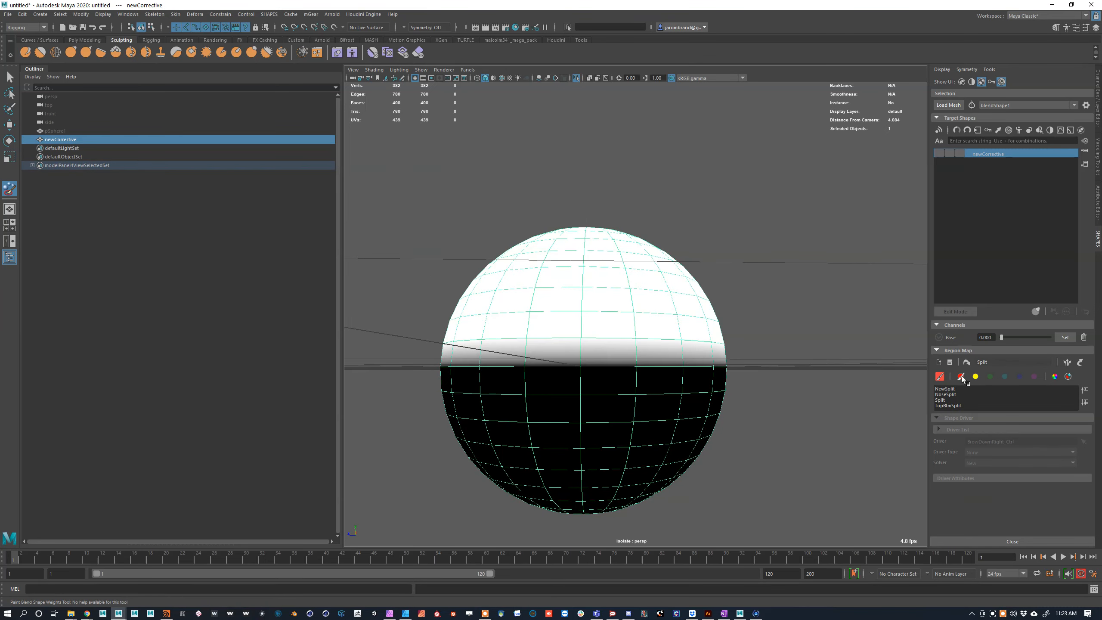
Step: Switch the vertex selection to the lower half of the sphere, including the middle row
{"action": "left_click_drag", "start_coordinate": [693, 330], "coordinate": [681, 293], "text": "alt"}
{"action": "key", "text": "w"}
{"action": "right_click_drag", "start_coordinate": [644, 384], "coordinate": [438, 366]}
{"action": "left_click", "coordinate": [415, 321]}
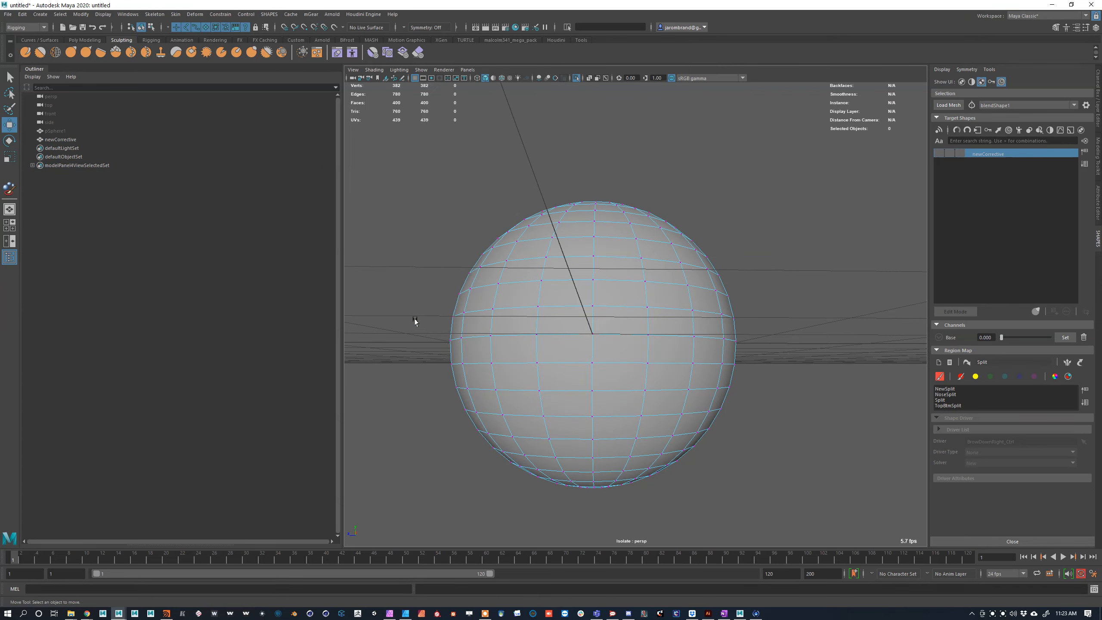
{"action": "key", "text": "ctrl+z"}
{"action": "scroll", "coordinate": [416, 321], "scroll_direction": "down", "scroll_amount": 5}
{"action": "left_click_drag", "start_coordinate": [423, 186], "coordinate": [729, 443], "text": "shift"}
{"action": "scroll", "coordinate": [613, 370], "scroll_direction": "up", "scroll_amount": 3}
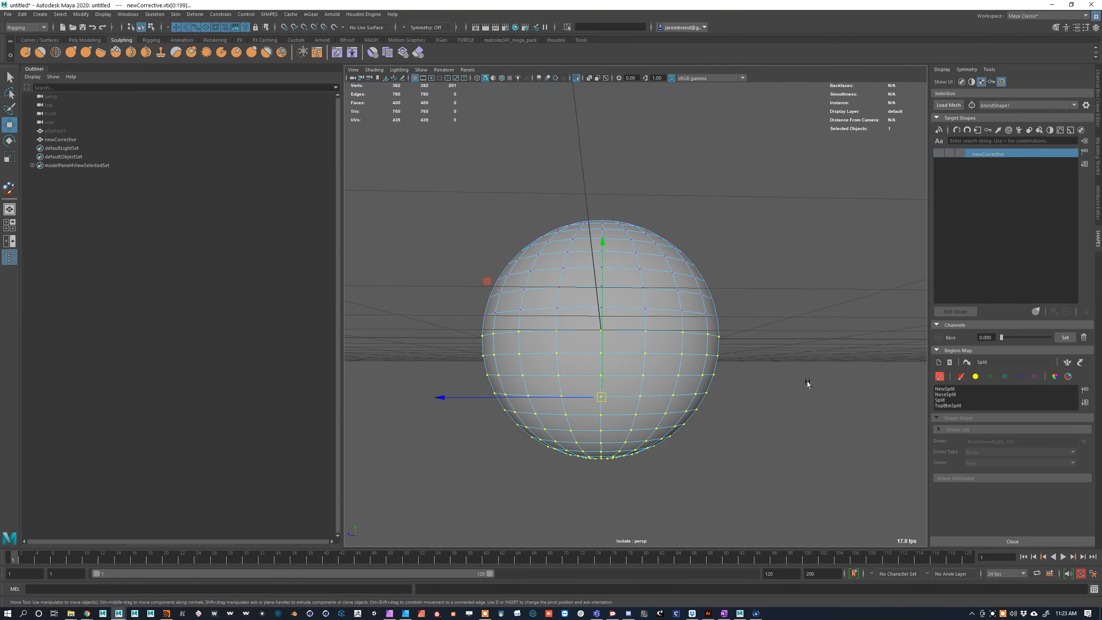
Step: Try to flush the yellow Btm region with white, compare it with the Top region, and undo the change
{"action": "left_click", "coordinate": [976, 377]}
{"action": "right_click", "coordinate": [976, 376]}
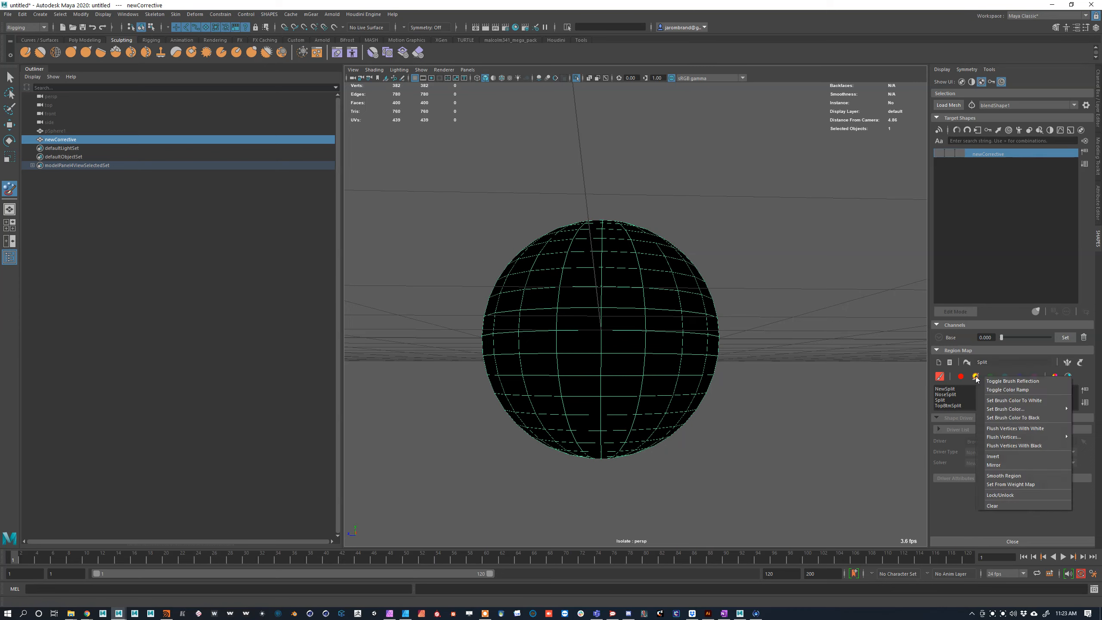
{"action": "left_click", "coordinate": [1014, 429]}
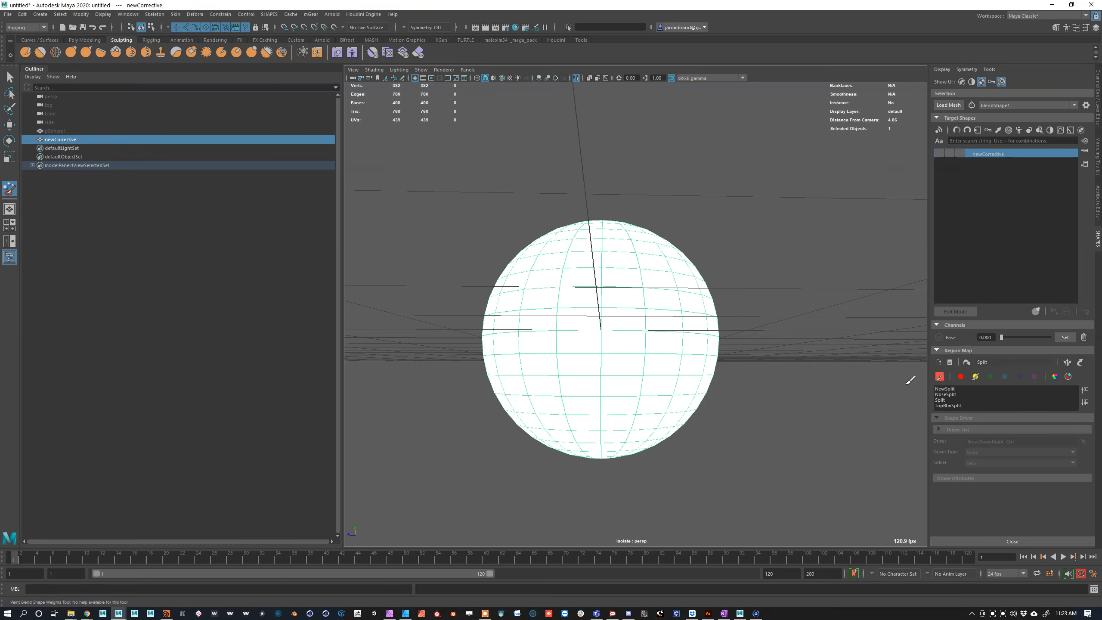
{"action": "left_click", "coordinate": [961, 377]}
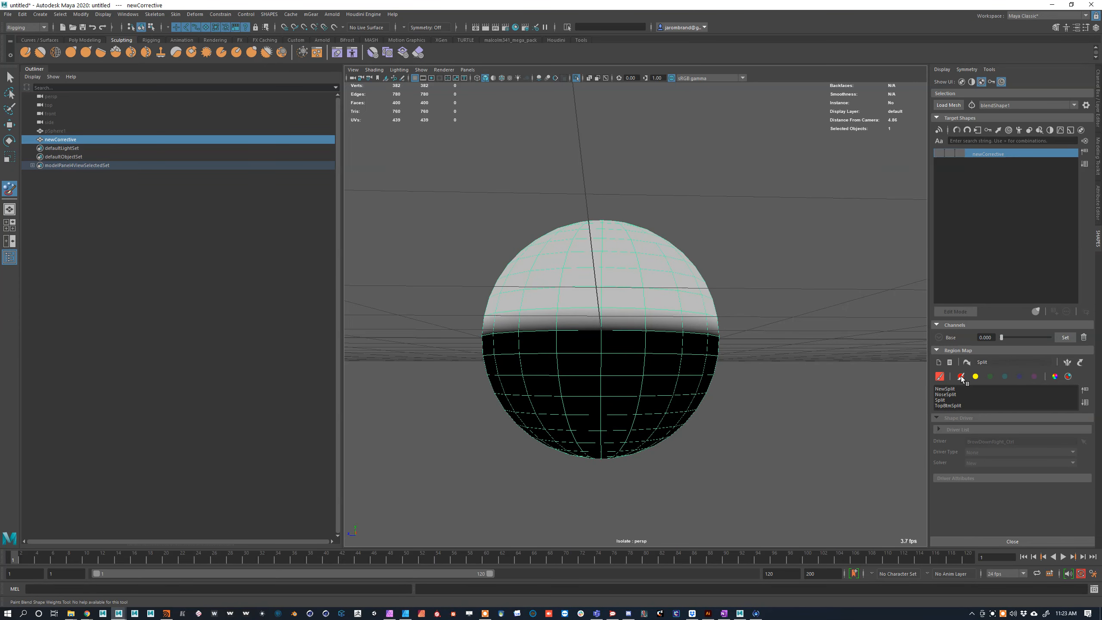
{"action": "key", "text": "ctrl+z"}
{"action": "key", "text": "ctrl+z"}
{"action": "key", "text": "ctrl+z"}
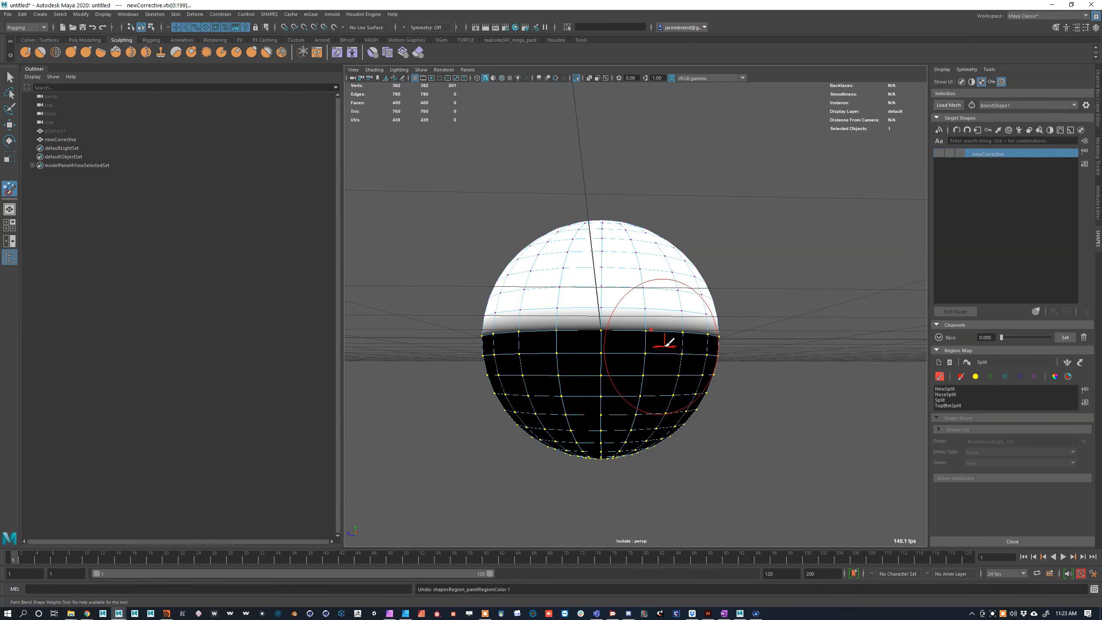
Step: Flush the selected lower-half vertices with white in the yellow Btm region and display that region on the sphere
{"action": "right_click", "coordinate": [977, 375]}
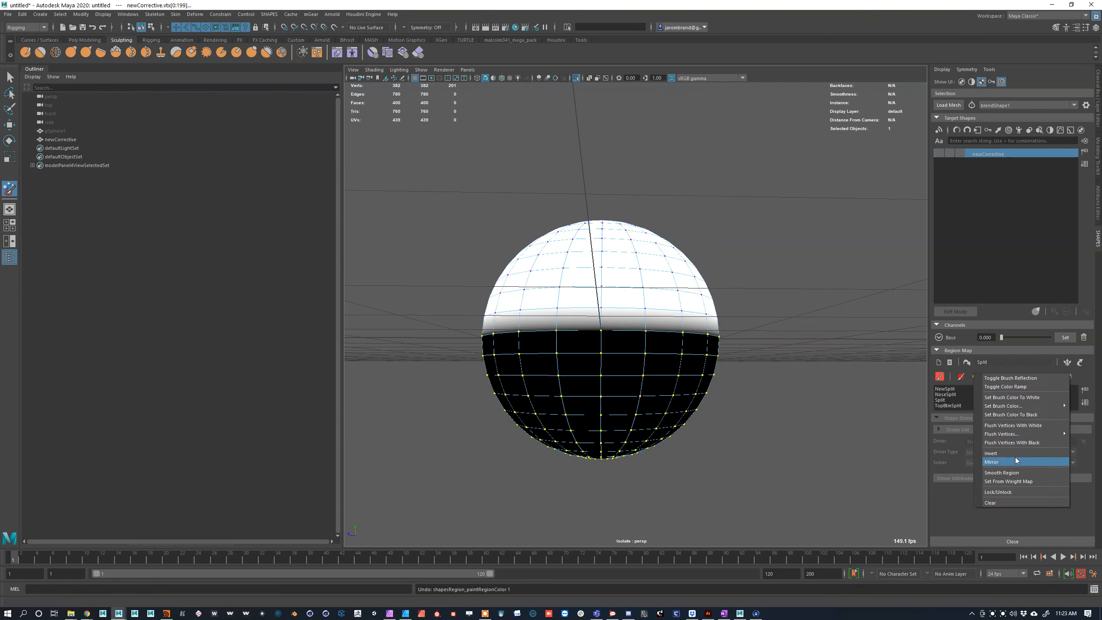
{"action": "left_click", "coordinate": [969, 394]}
{"action": "left_click", "coordinate": [974, 377]}
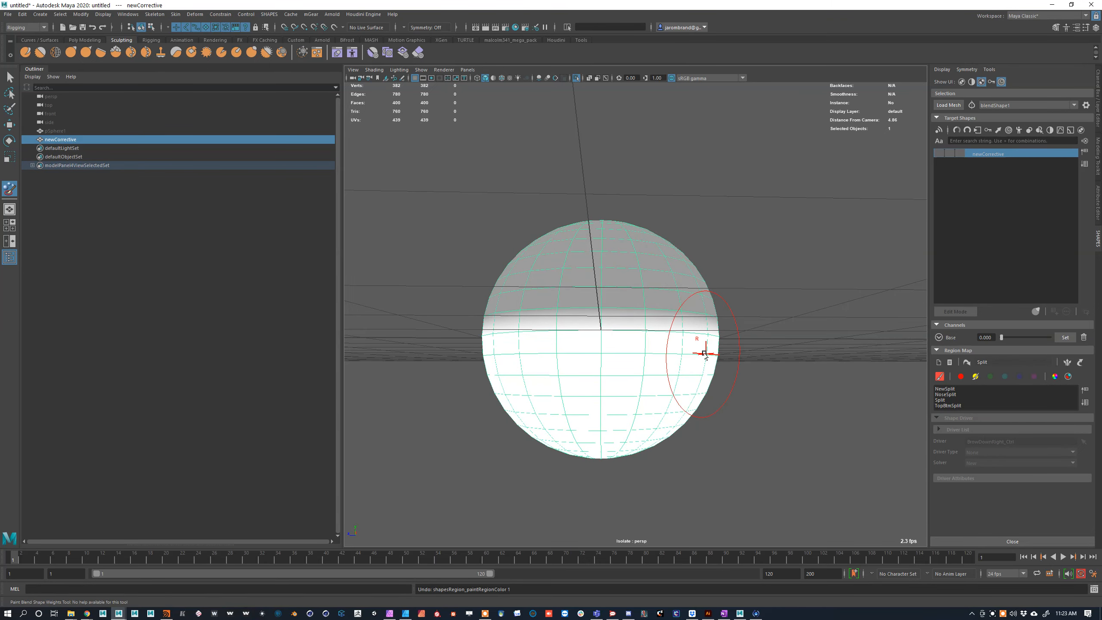
Step: Select the vertices of the sphere's upper half, flush them with black in the yellow Btm region, and compare the Top and Btm regions
{"action": "key", "text": "w"}
{"action": "right_click_drag", "start_coordinate": [436, 362], "coordinate": [433, 362]}
{"action": "scroll", "coordinate": [503, 245], "scroll_direction": "down", "scroll_amount": 5}
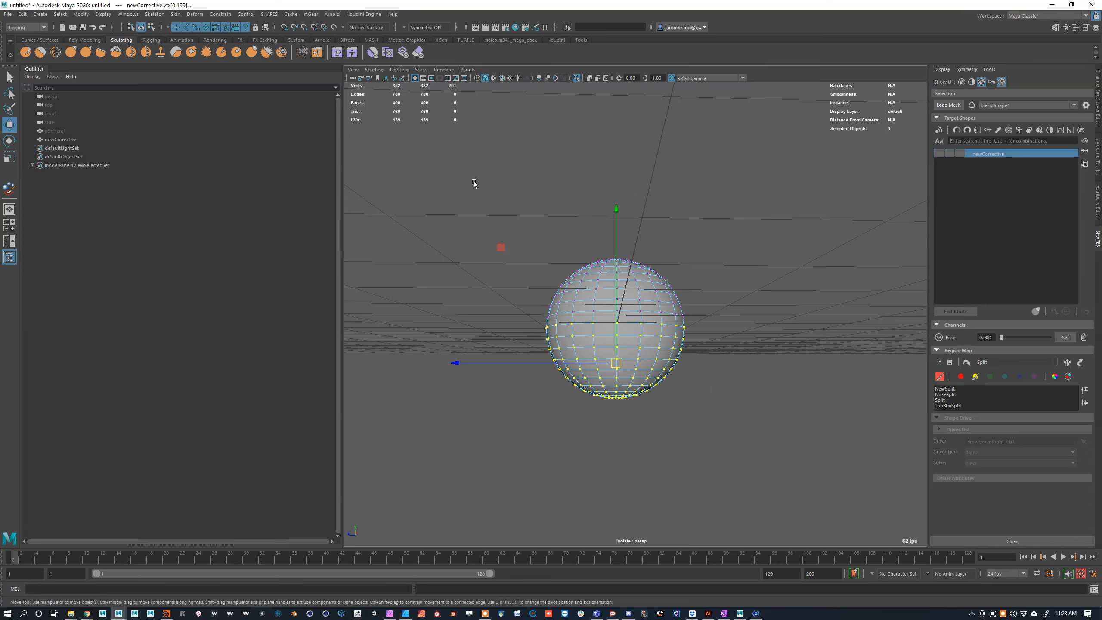
{"action": "left_click_drag", "start_coordinate": [474, 180], "coordinate": [739, 414], "text": "shift"}
{"action": "right_click", "coordinate": [982, 401]}
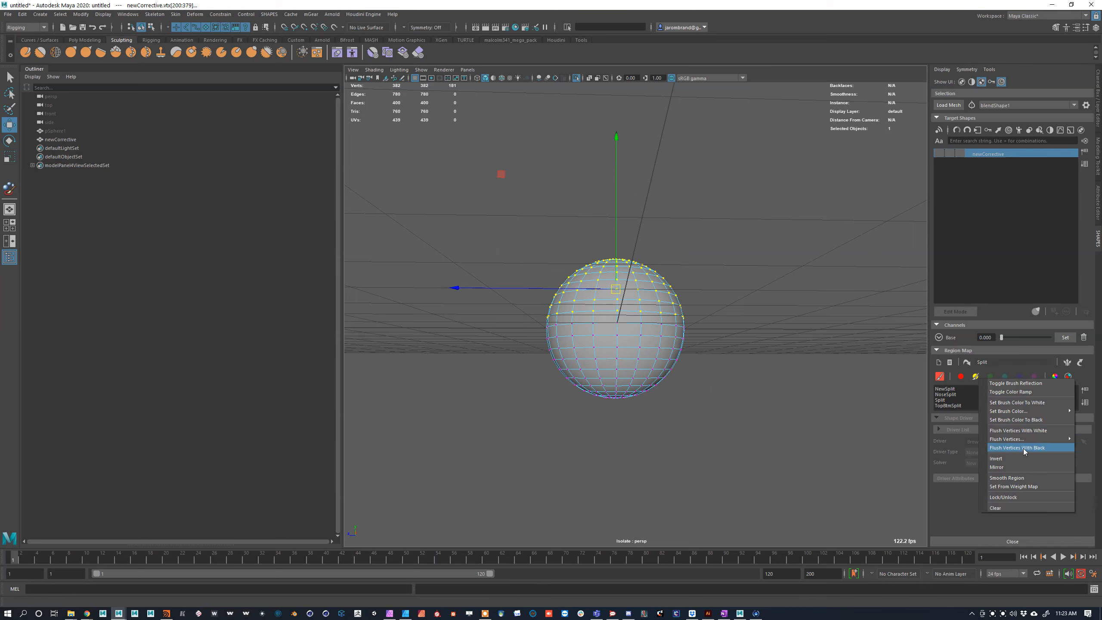
{"action": "left_click", "coordinate": [1024, 448]}
{"action": "left_click", "coordinate": [960, 376]}
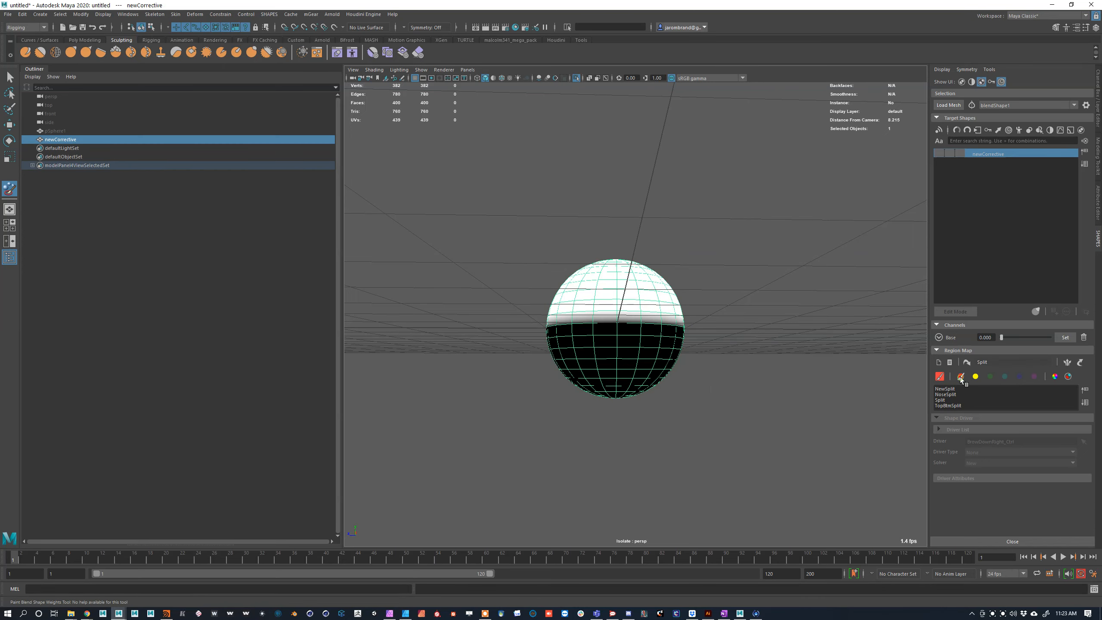
{"action": "left_click", "coordinate": [976, 376]}
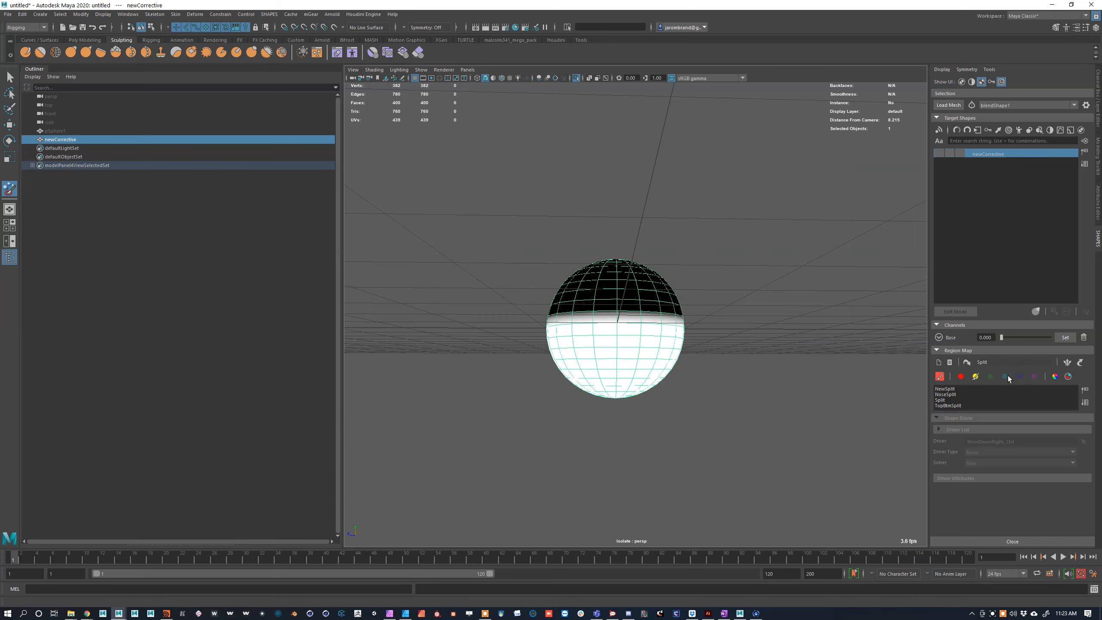
Step: Check the Split region map's color display and partial weights, and leave region map painting
{"action": "left_click", "coordinate": [1056, 376]}
{"action": "left_click", "coordinate": [1068, 377]}
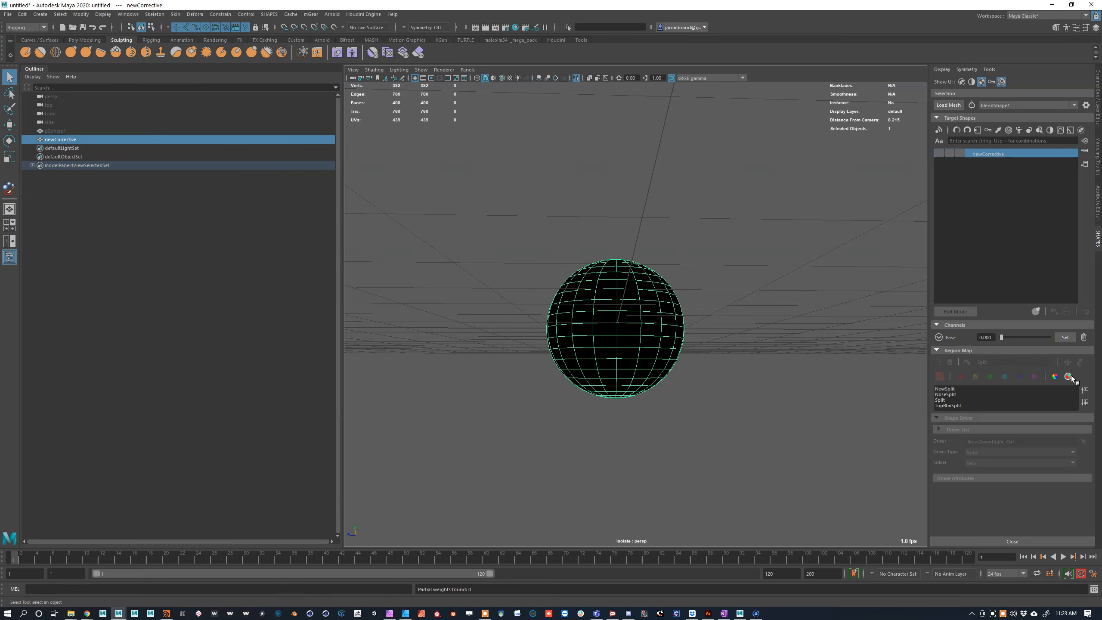
{"action": "left_click", "coordinate": [1068, 376]}
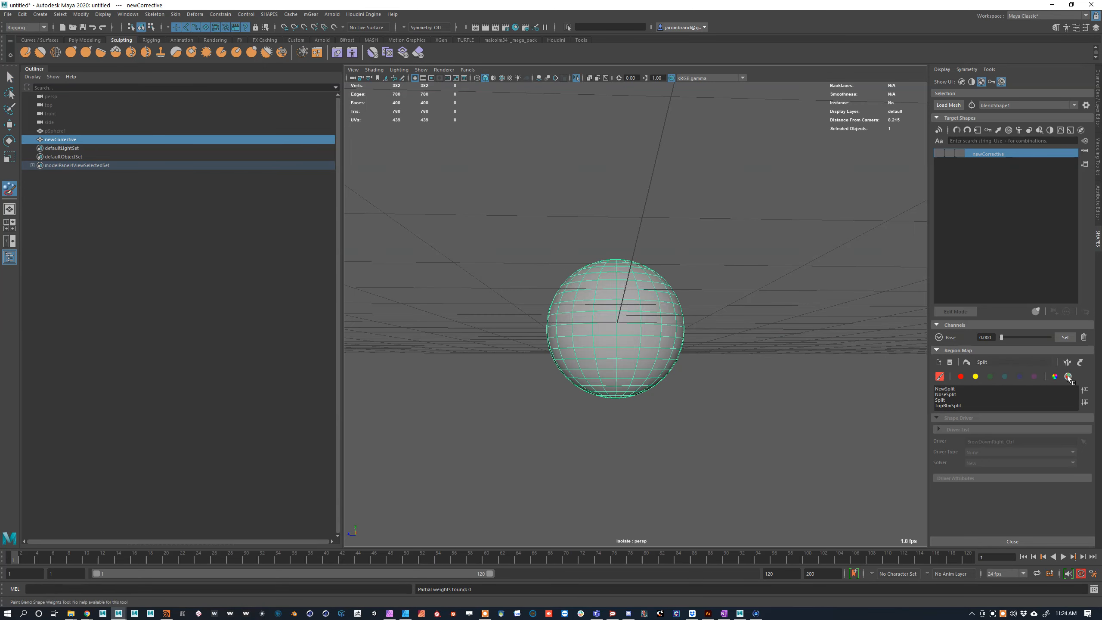
{"action": "scroll", "coordinate": [731, 360], "scroll_direction": "up", "scroll_amount": 3}
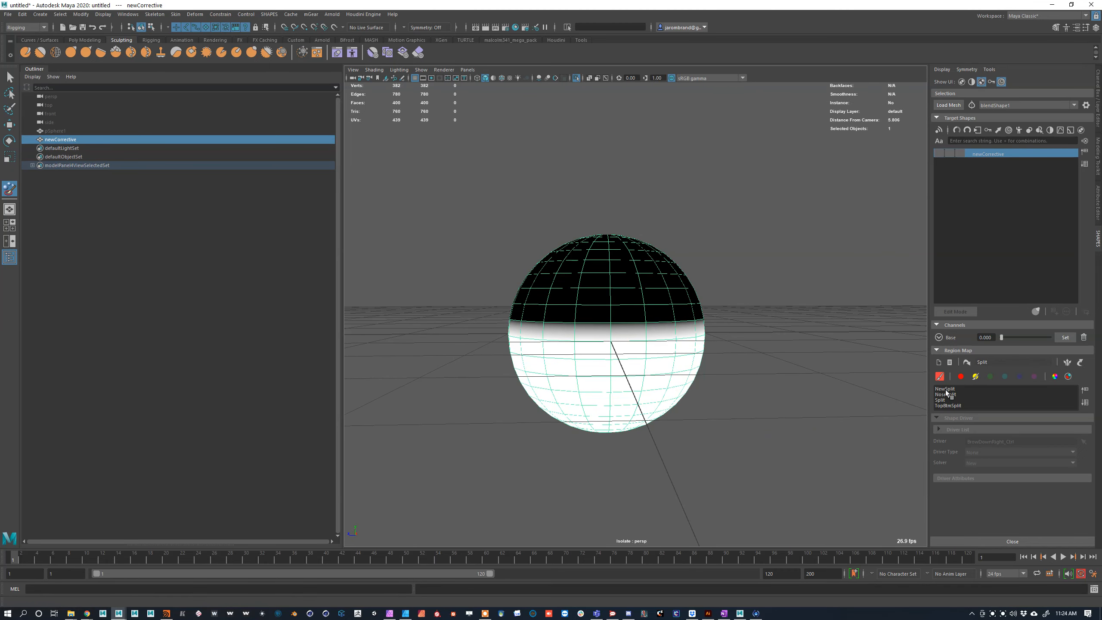
{"action": "left_click", "coordinate": [939, 377]}
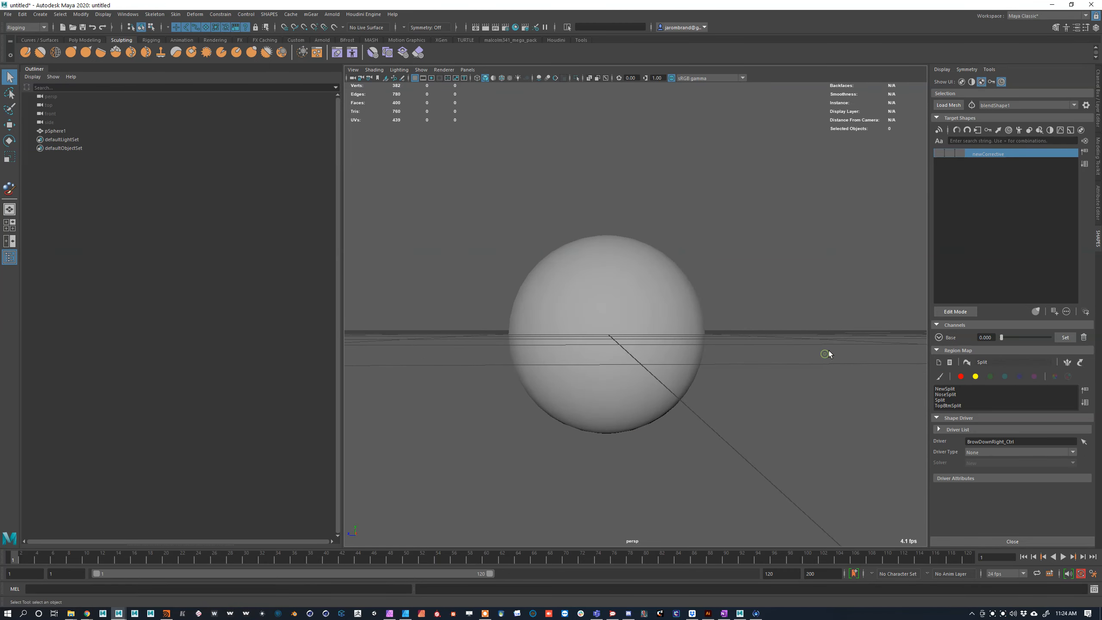
Step: Split newCorrective with the Split region map and delete the four resulting Top and Btm targets
{"action": "left_click", "coordinate": [1068, 363]}
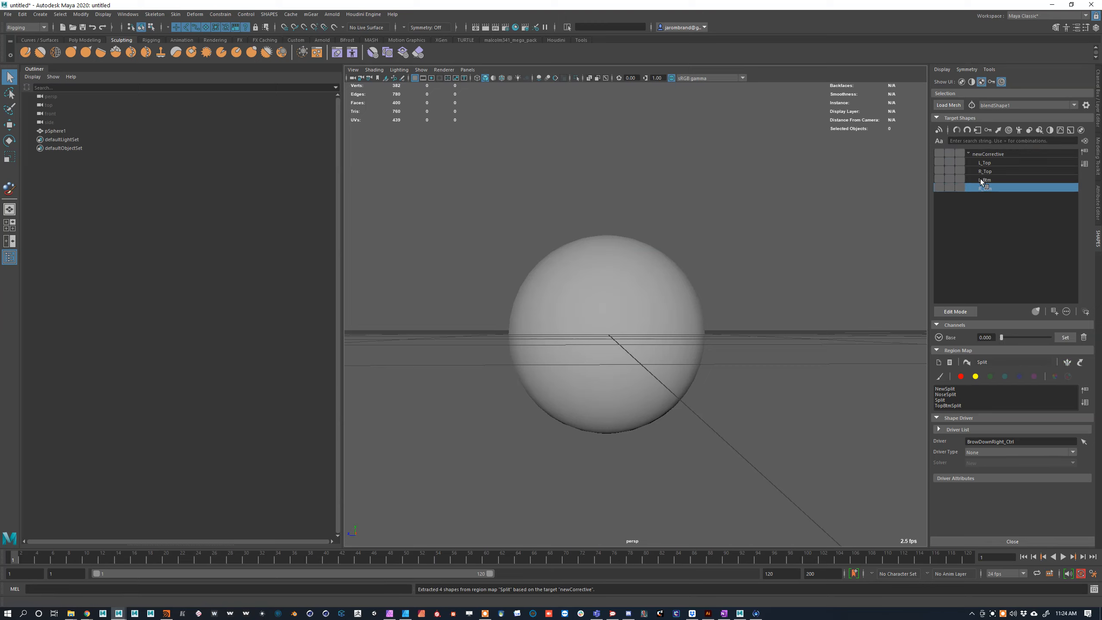
{"action": "left_click", "coordinate": [1021, 161], "text": "shift"}
{"action": "left_click", "coordinate": [1084, 338]}
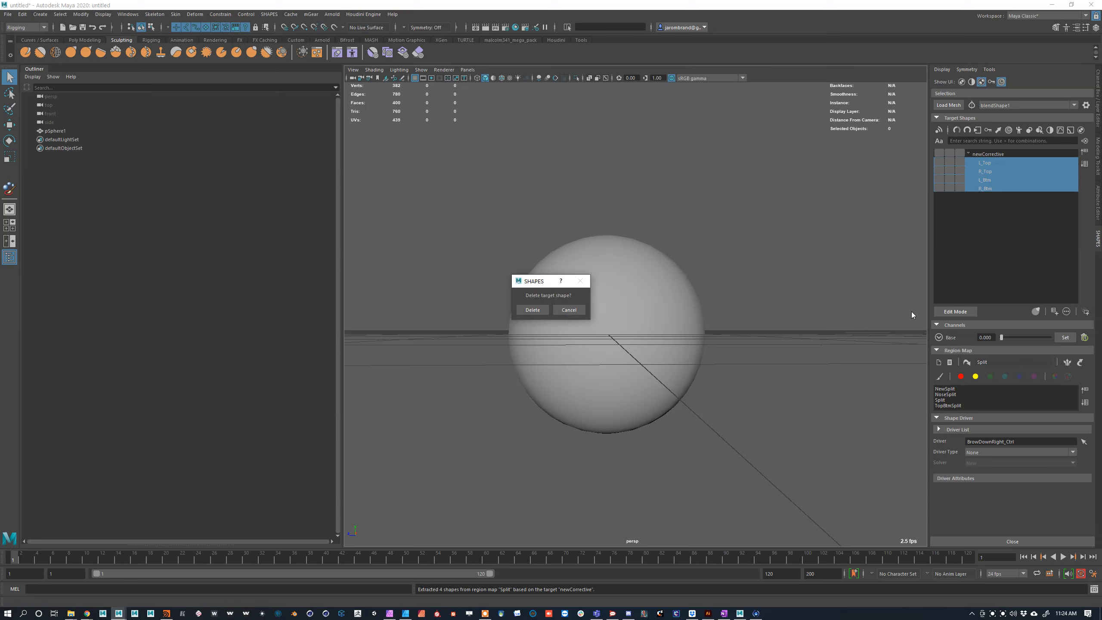
{"action": "left_click", "coordinate": [546, 306]}
Step: Rename the newCorrective target as Thing
{"action": "double_click", "coordinate": [988, 154]}
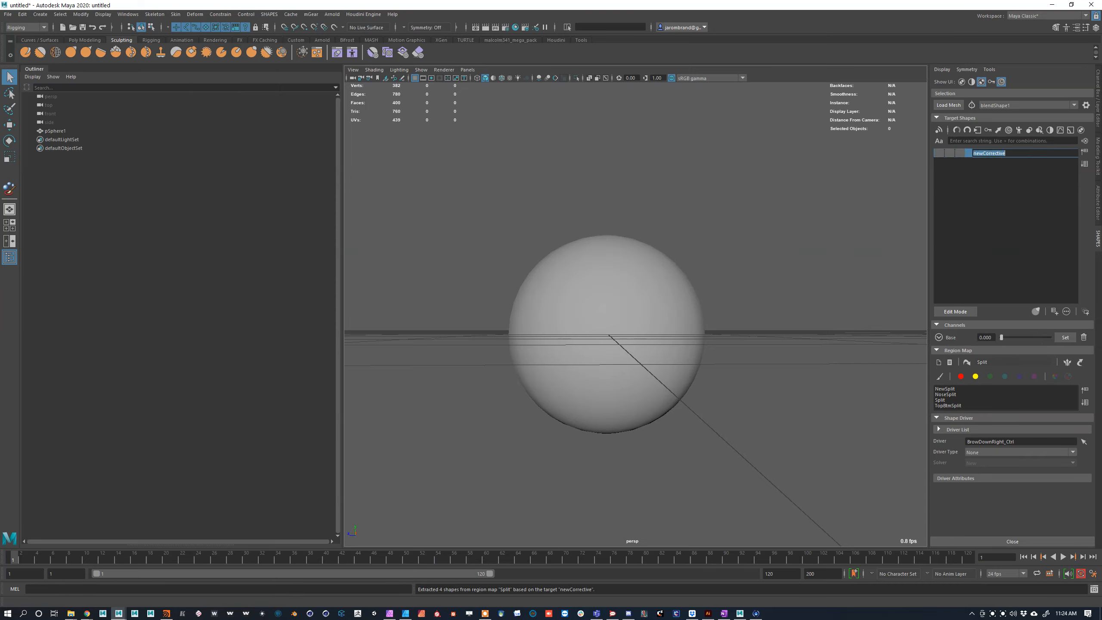
{"action": "type", "text": "Tr"}
{"action": "key", "text": "Return"}
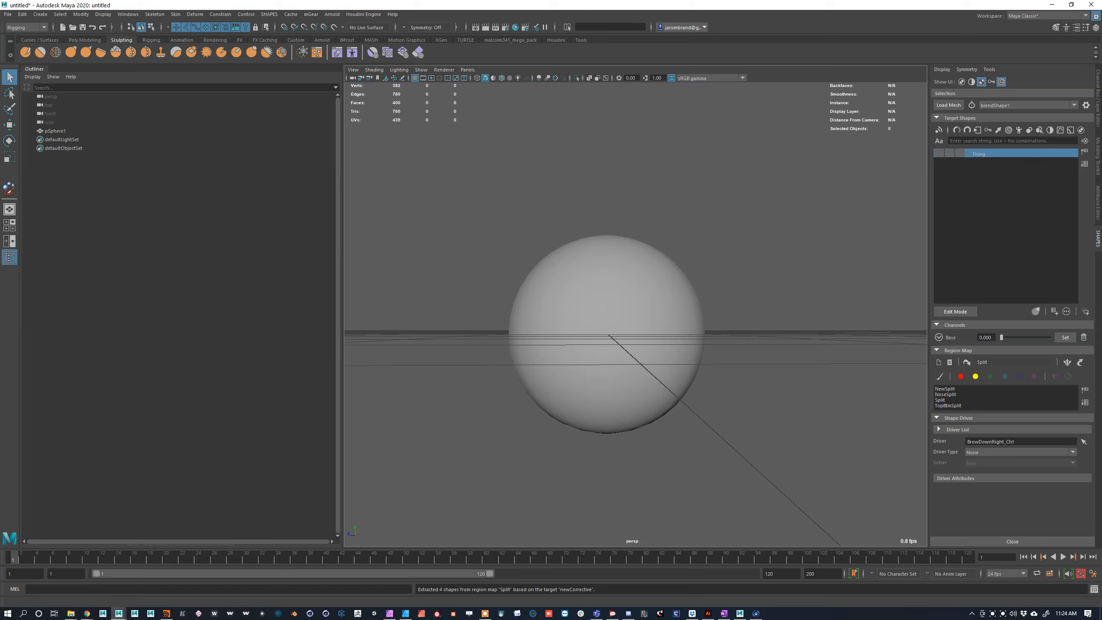
Step: Open the settings of the Split region map and append the <shape> placeholder to the Top region's name
{"action": "left_click", "coordinate": [939, 363]}
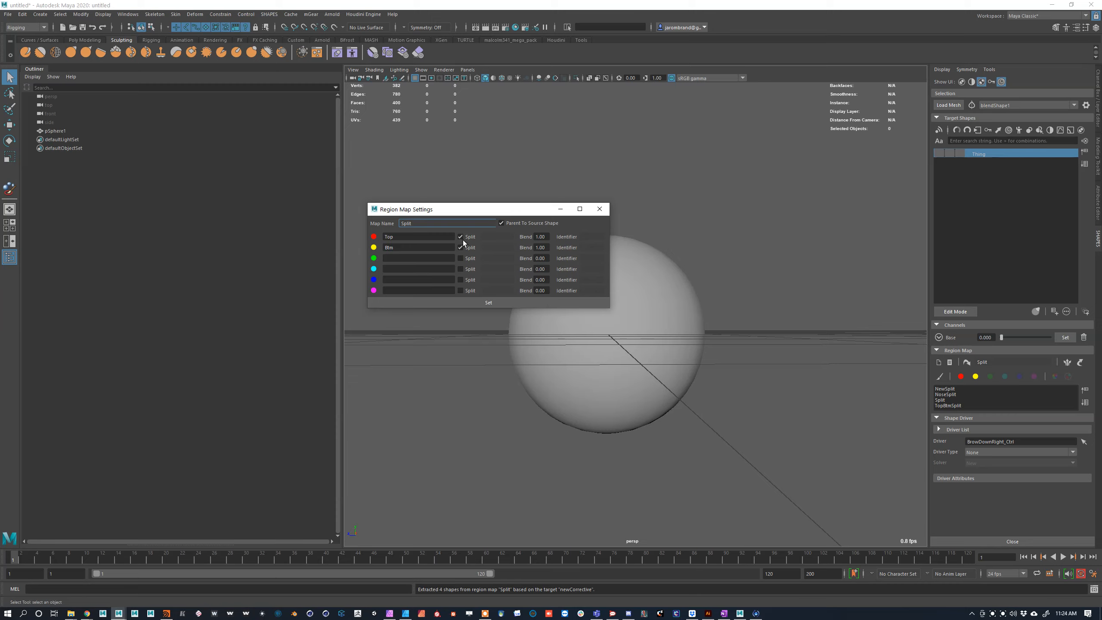
{"action": "right_click", "coordinate": [413, 237]}
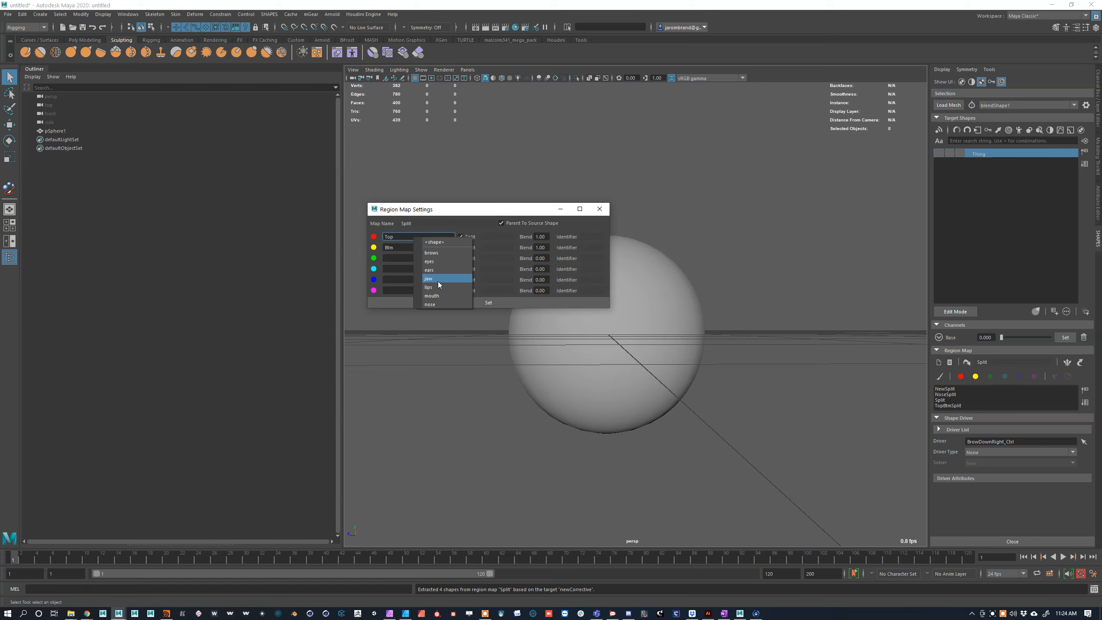
{"action": "left_click", "coordinate": [432, 244]}
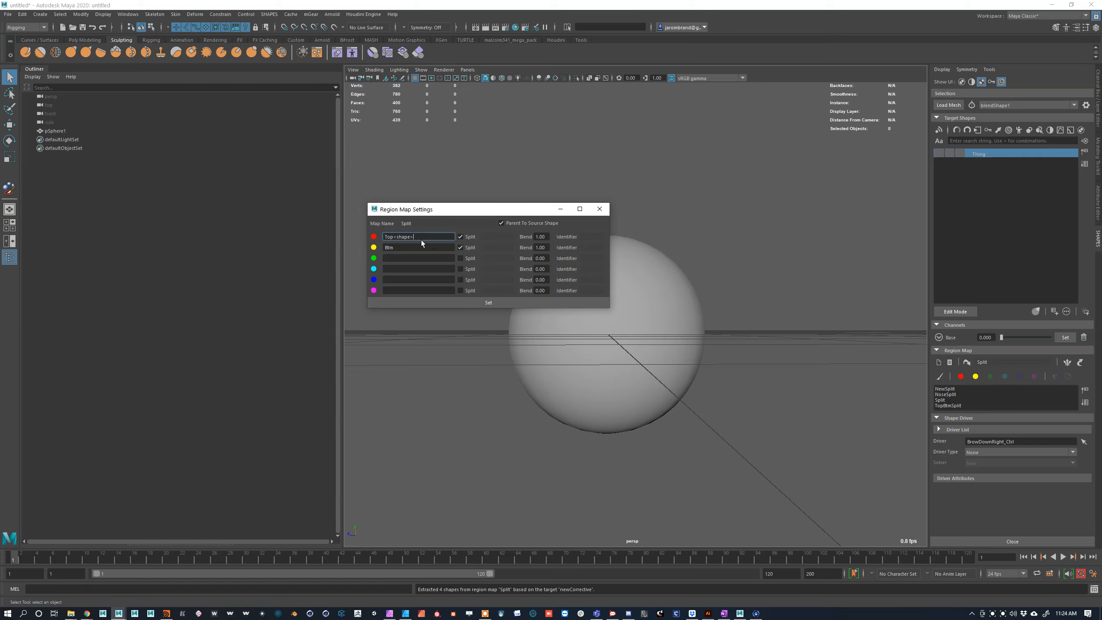
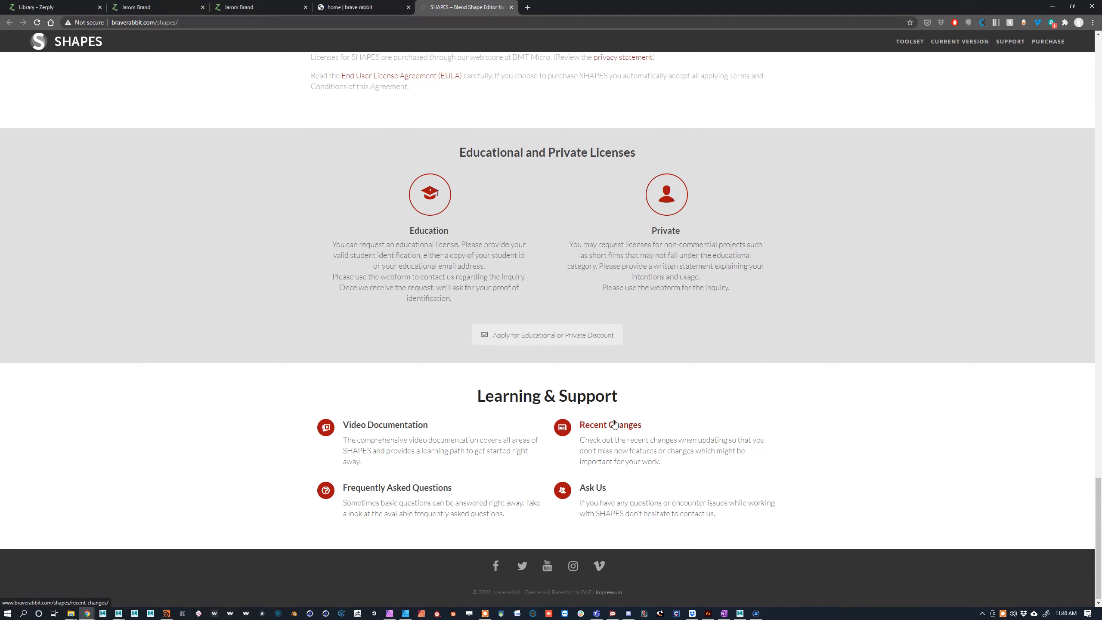
Step: Examine the Private/Educational and Commercial license prices on the SHAPES web page
{"action": "scroll", "coordinate": [620, 425], "scroll_direction": "up", "scroll_amount": 8}
{"action": "scroll", "coordinate": [609, 321], "scroll_direction": "down", "scroll_amount": 1}
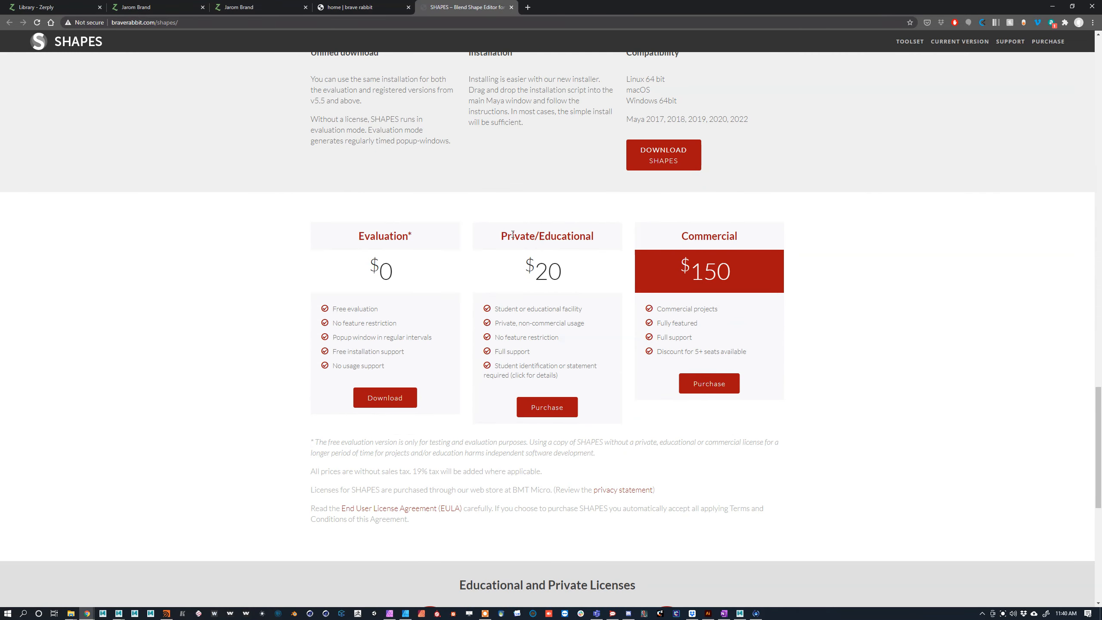
{"action": "left_click_drag", "start_coordinate": [534, 270], "coordinate": [563, 274]}
{"action": "mouse_move", "coordinate": [691, 270]}
{"action": "left_mouse_down"}
{"action": "mouse_move", "coordinate": [725, 270]}
{"action": "mouse_move", "coordinate": [684, 269]}
{"action": "mouse_move", "coordinate": [713, 269]}
{"action": "mouse_move", "coordinate": [695, 268]}
{"action": "left_mouse_up"}
{"action": "left_click", "coordinate": [738, 267]}
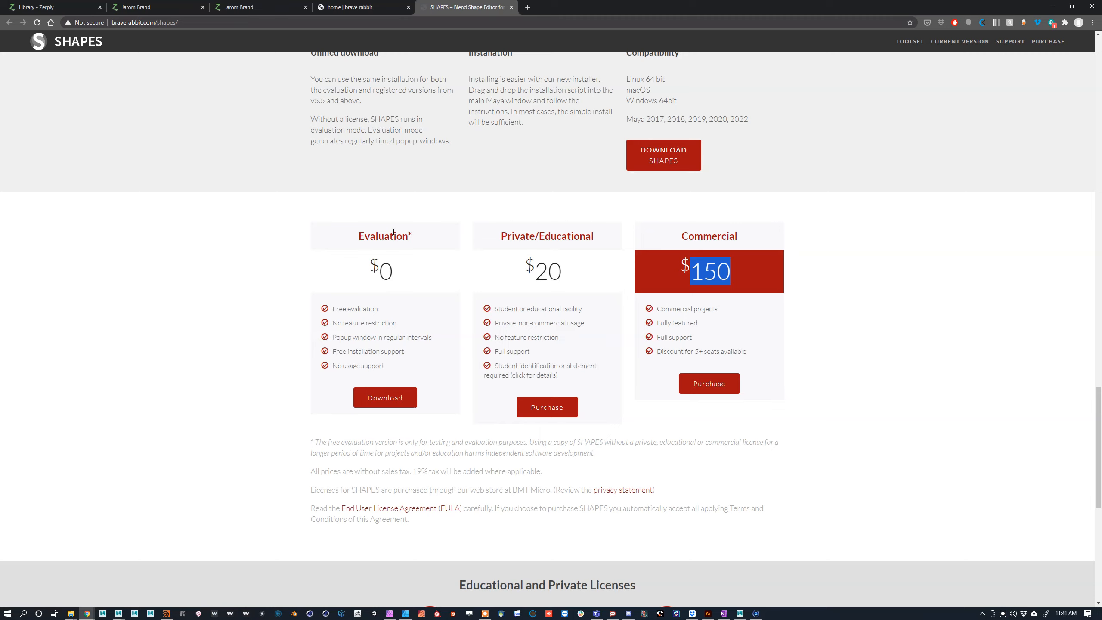
Step: Switch back to Maya and select the sphere in the viewport
{"action": "key", "text": "alt+Tab"}
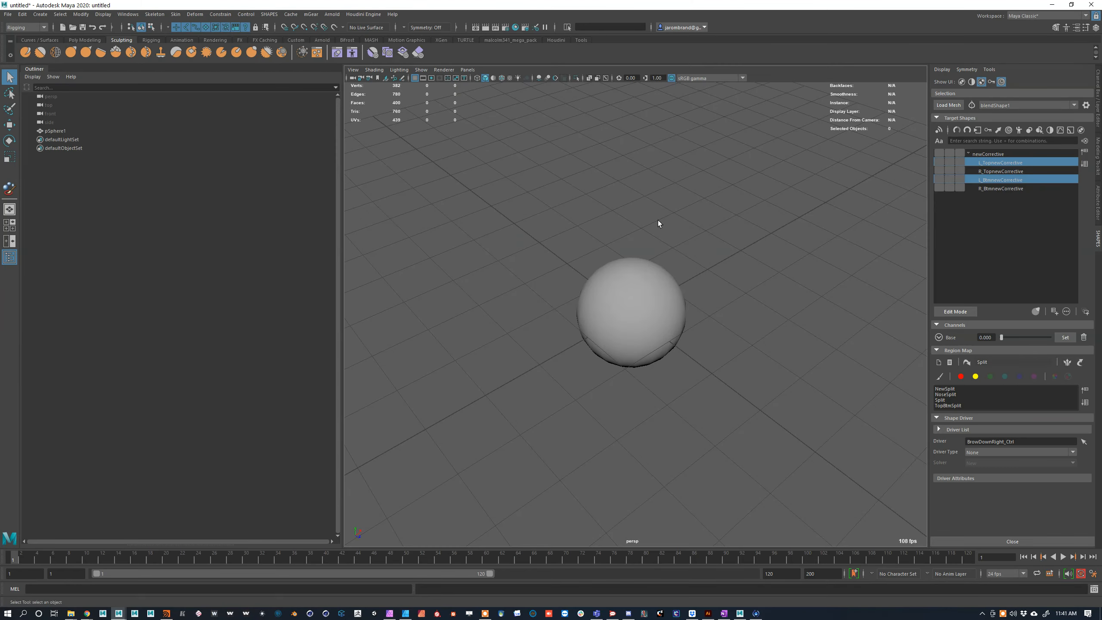
{"action": "left_click_drag", "start_coordinate": [658, 223], "coordinate": [700, 297], "text": "alt"}
{"action": "scroll", "coordinate": [700, 298], "scroll_direction": "up", "scroll_amount": 5}
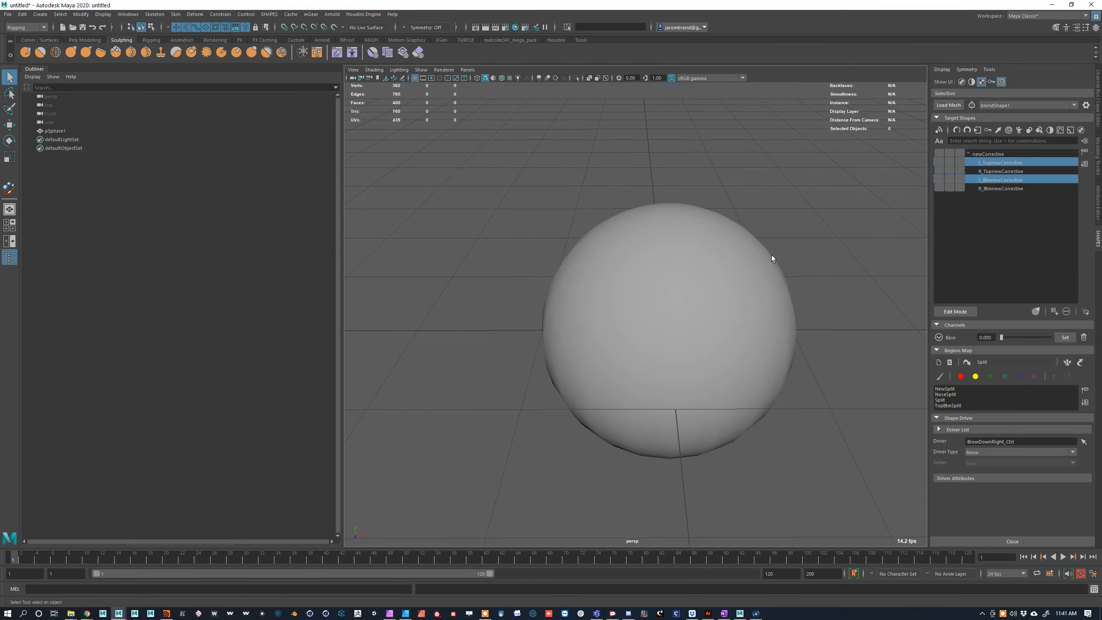
{"action": "middle_click_drag", "start_coordinate": [771, 258], "coordinate": [687, 278], "text": "alt"}
{"action": "left_click", "coordinate": [687, 277]}
Step: Select the newCorrective target together with its four split targets and extract the selection as mesh geometry
{"action": "left_click", "coordinate": [997, 162]}
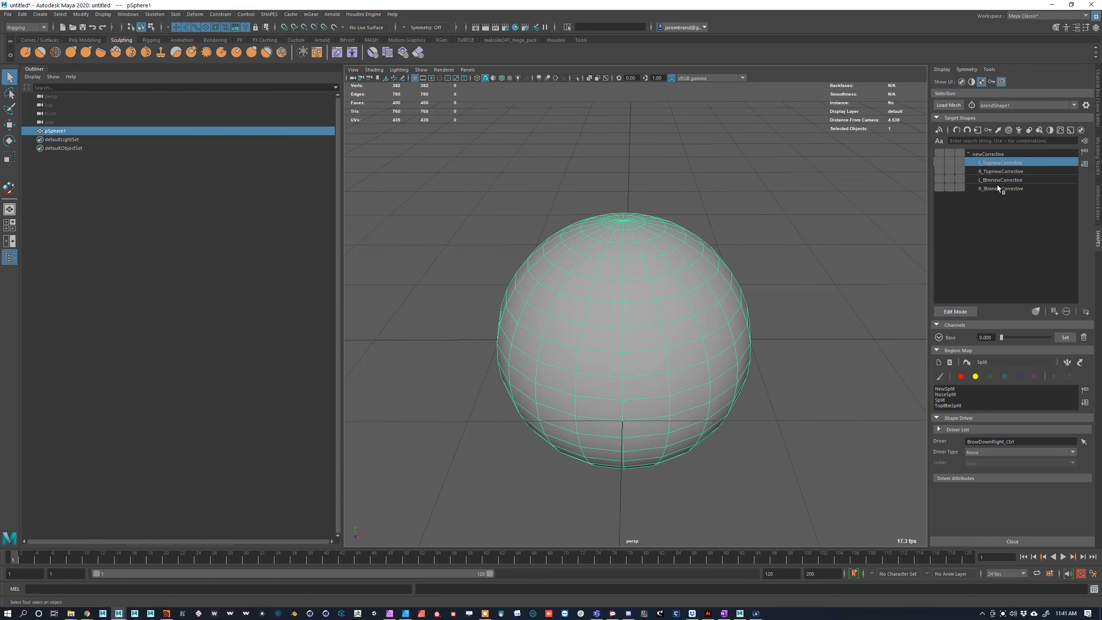
{"action": "left_click", "coordinate": [998, 187], "text": "shift"}
{"action": "right_click", "coordinate": [994, 179]}
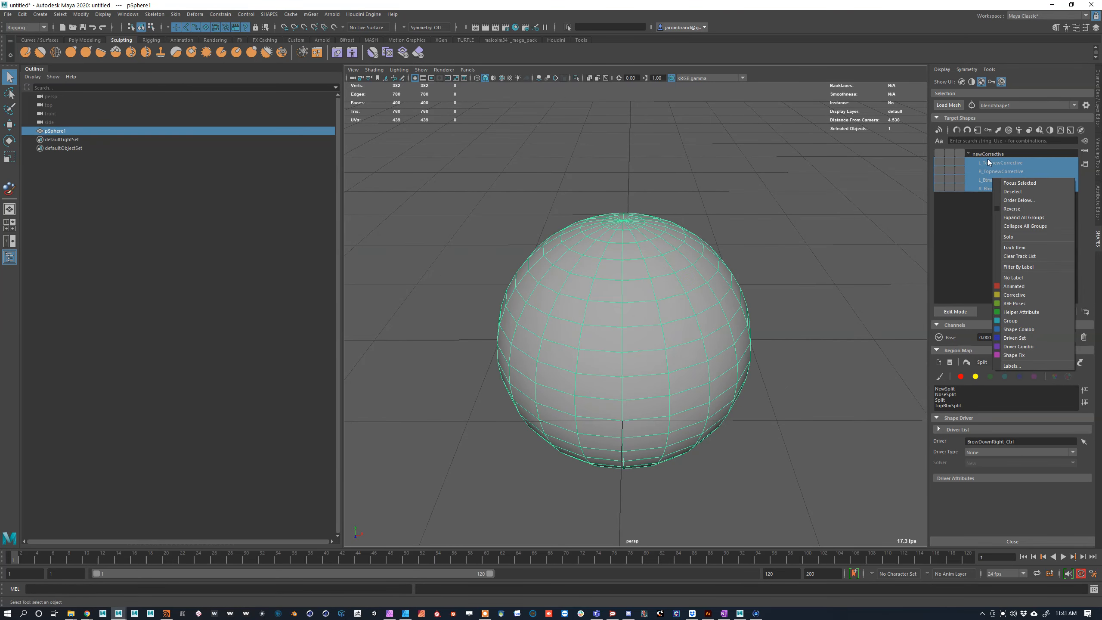
{"action": "left_click", "coordinate": [988, 157]}
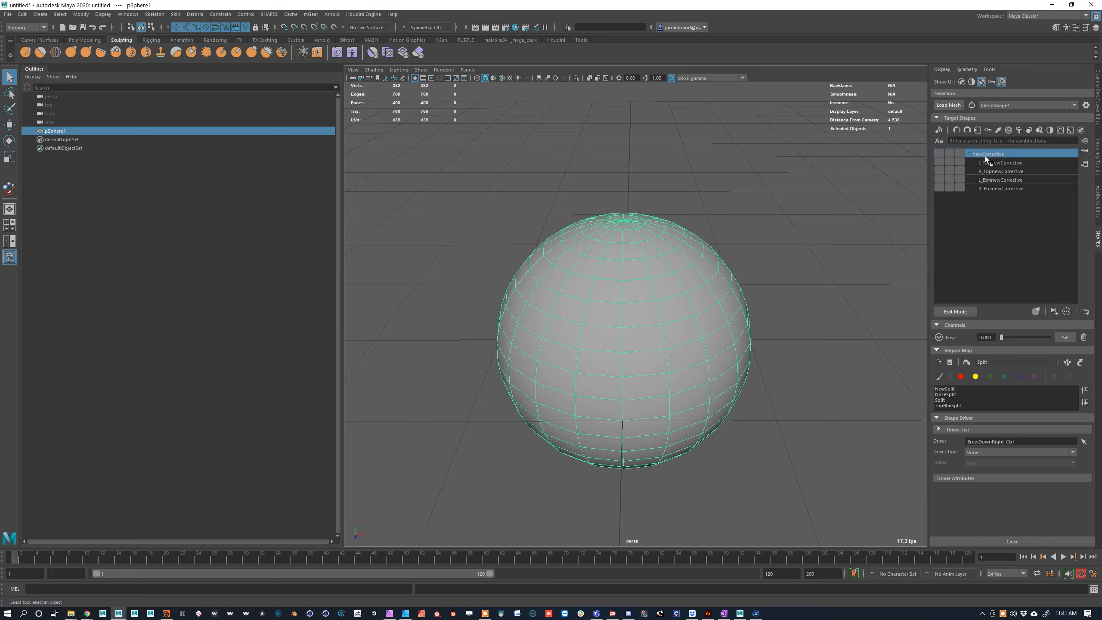
{"action": "left_click", "coordinate": [998, 190], "text": "shift"}
{"action": "left_click", "coordinate": [939, 338]}
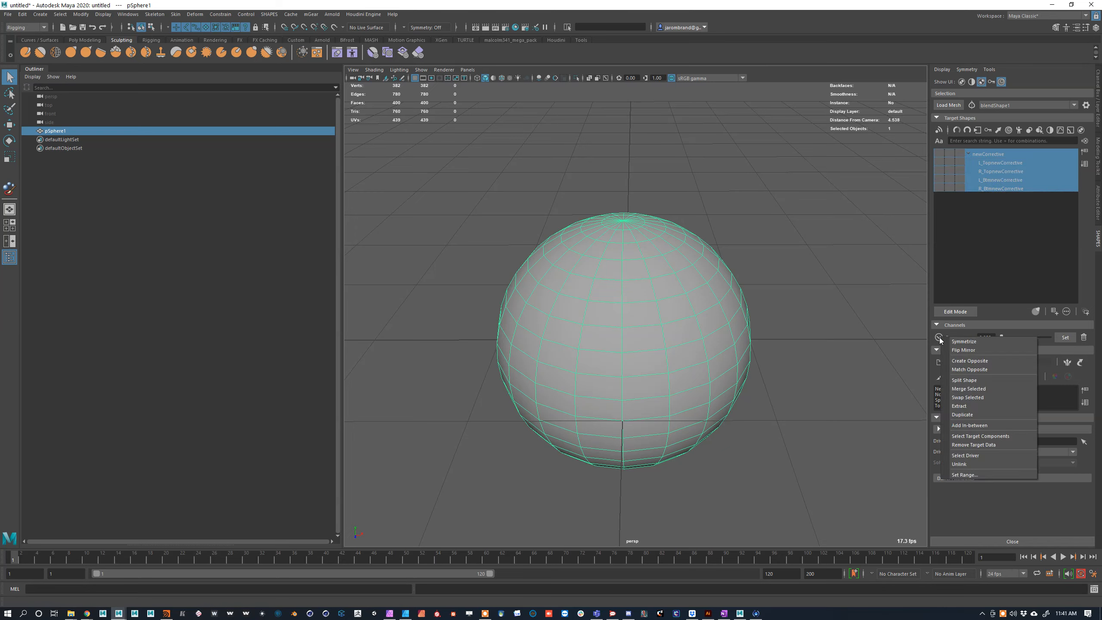
{"action": "left_click", "coordinate": [976, 407]}
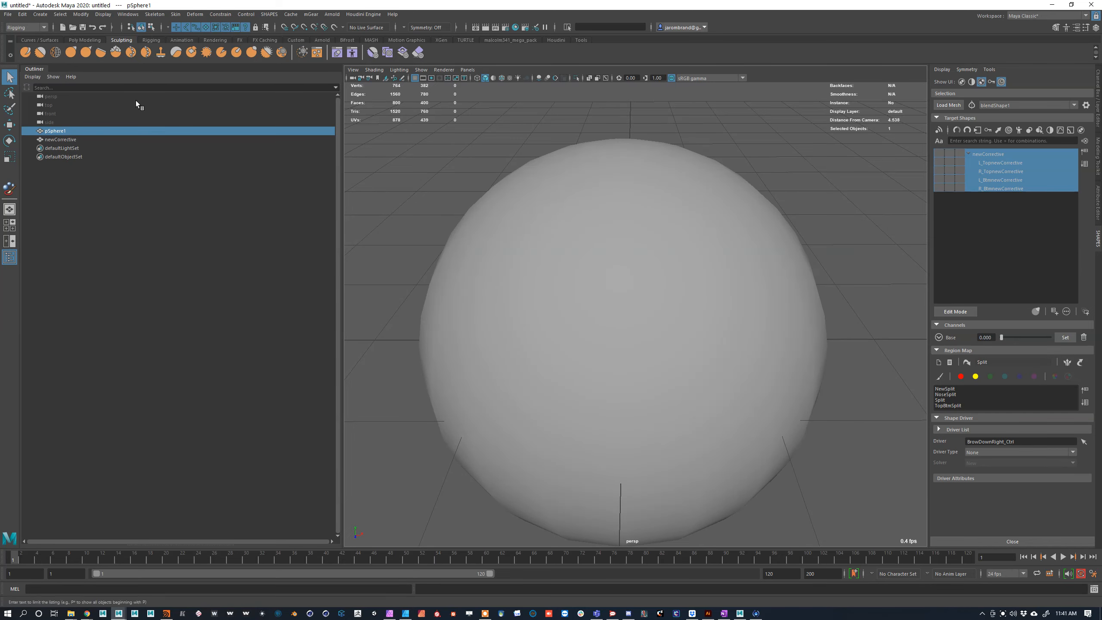
Step: Delete the extracted newCorrective mesh from the scene
{"action": "left_click", "coordinate": [694, 281]}
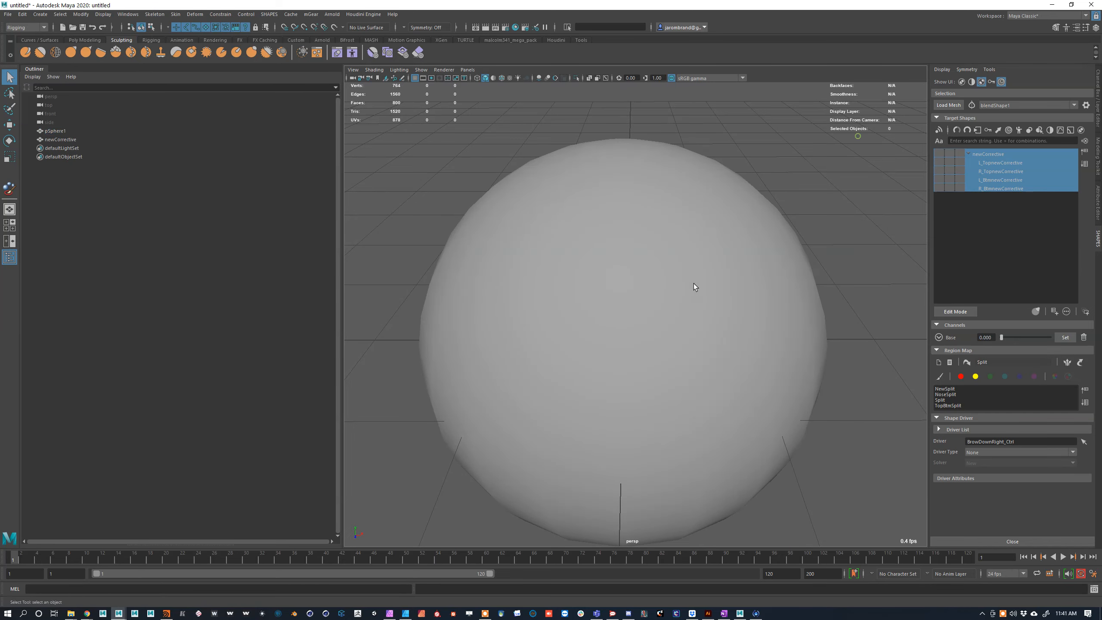
{"action": "left_click", "coordinate": [1005, 153]}
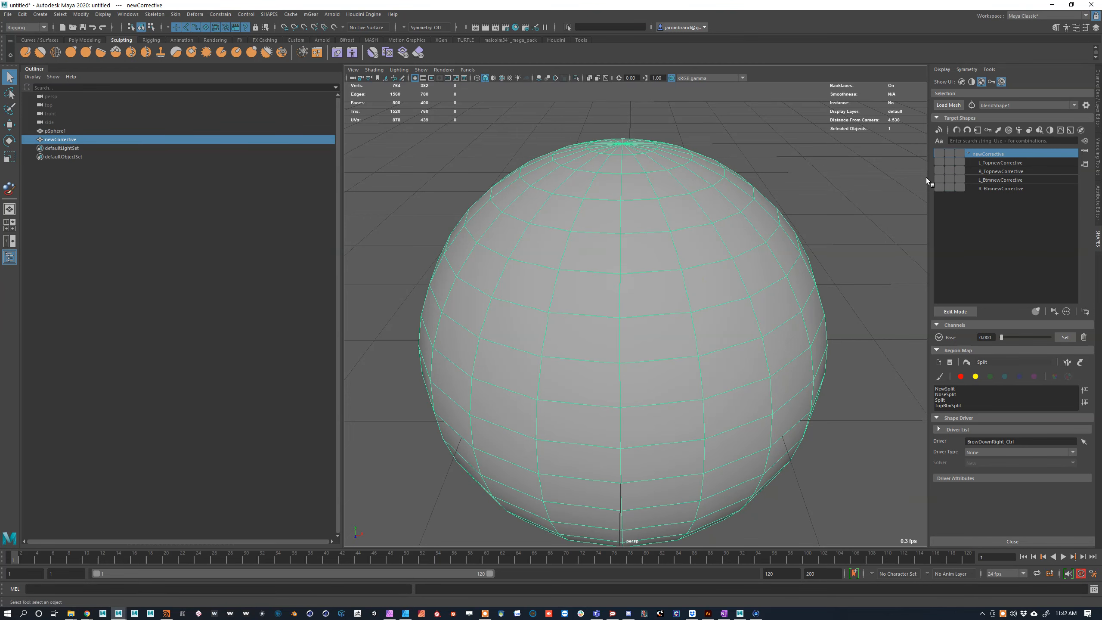
{"action": "left_click", "coordinate": [1037, 162]}
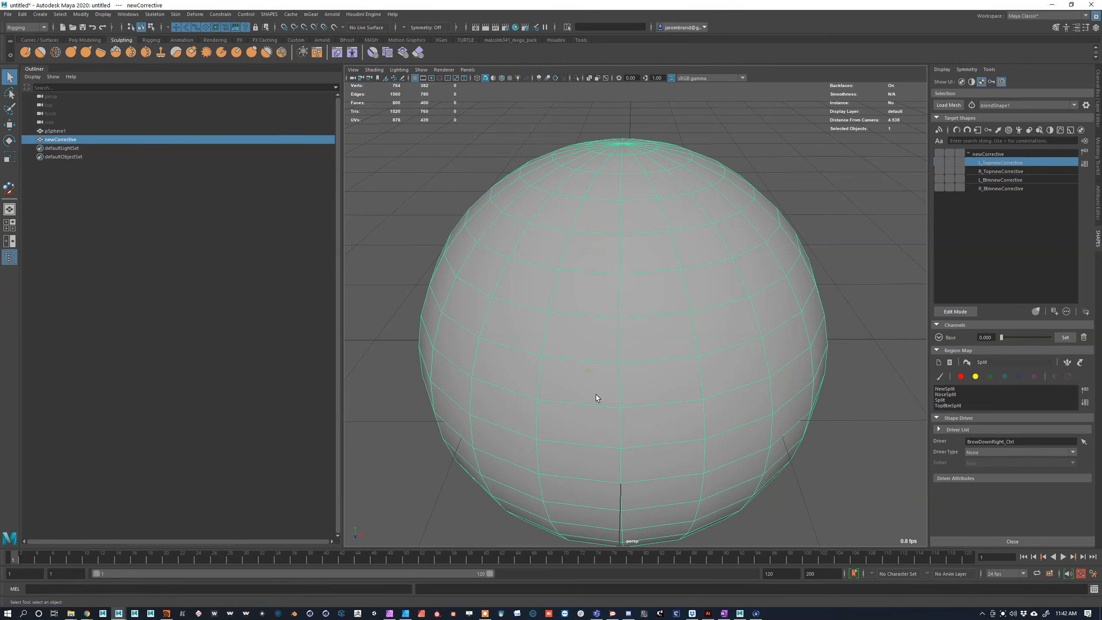
{"action": "key", "text": "Delete"}
Step: Extract only the newCorrective target from the base sphere as a mesh and delete that extracted mesh
{"action": "left_click", "coordinate": [641, 339]}
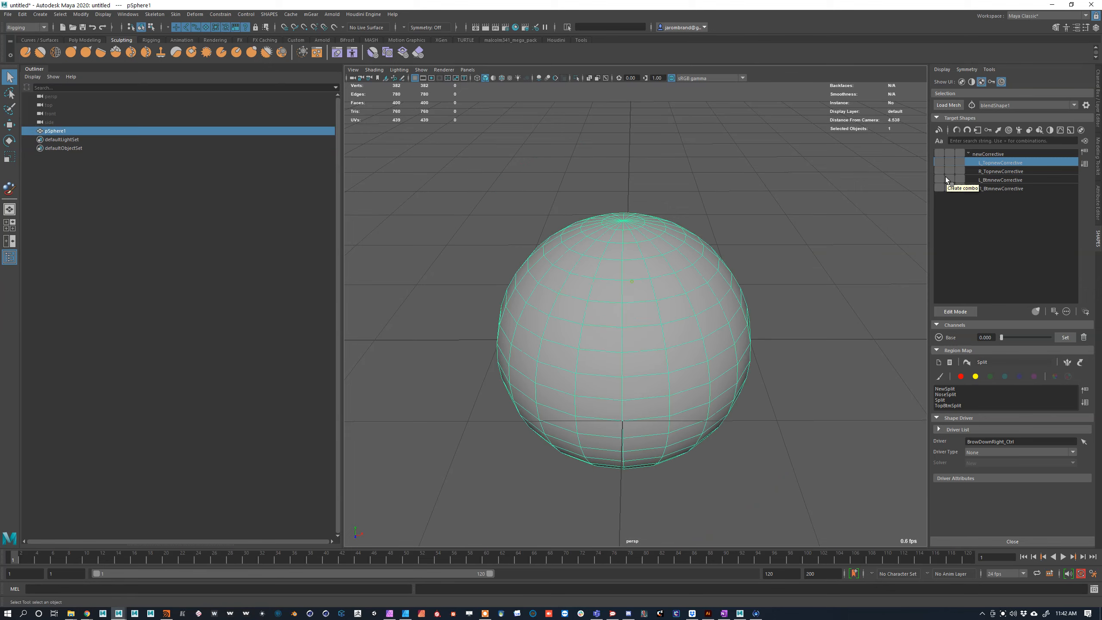
{"action": "left_click", "coordinate": [980, 154]}
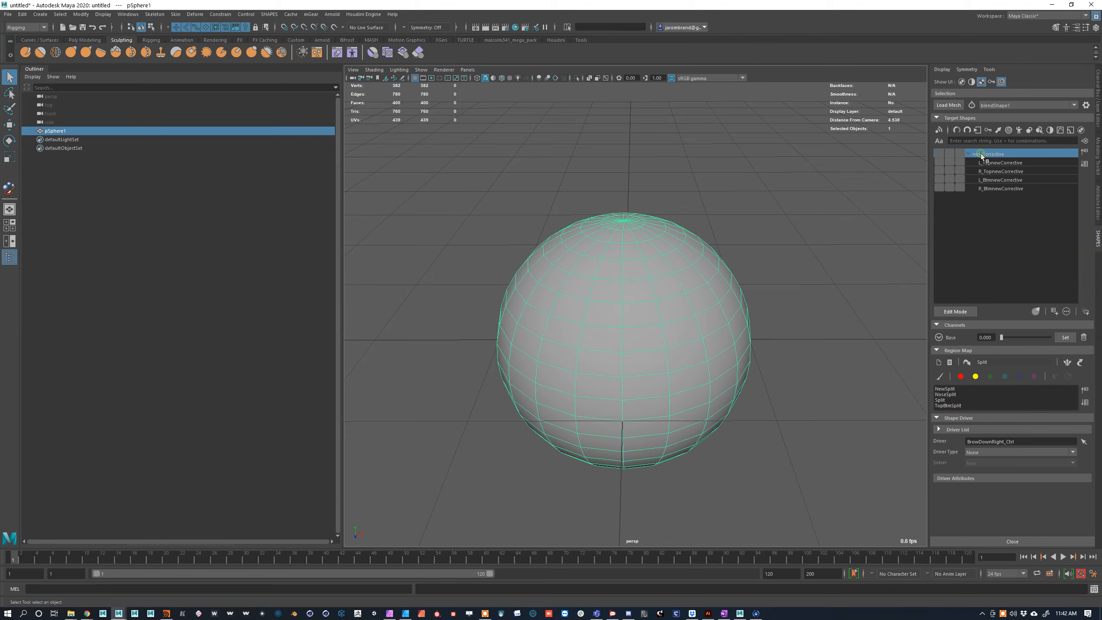
{"action": "right_click", "coordinate": [940, 337]}
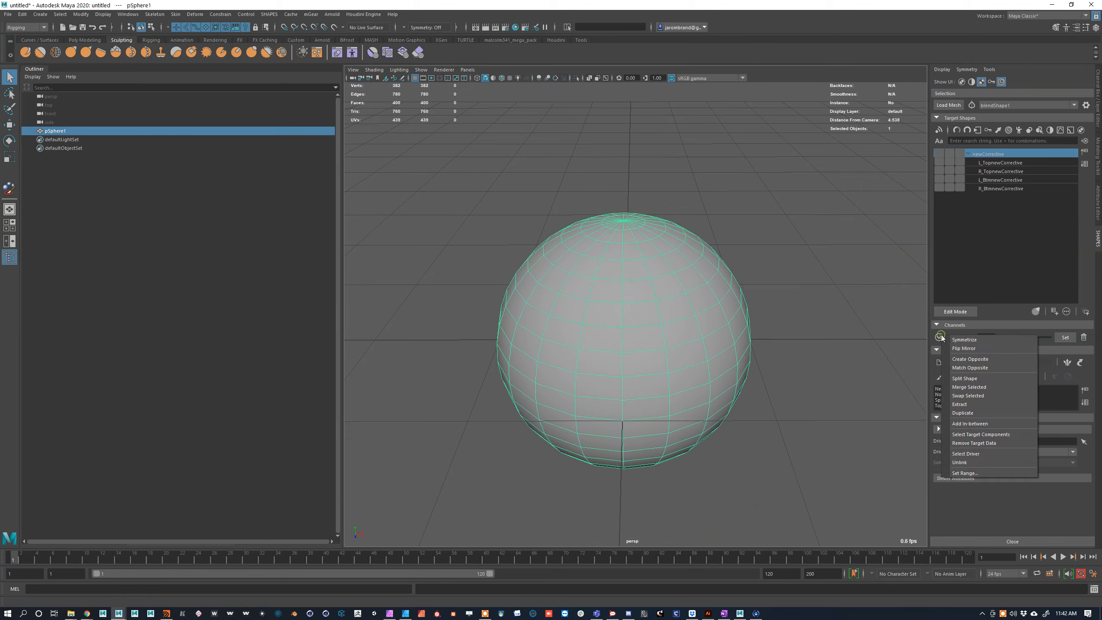
{"action": "left_click", "coordinate": [990, 405]}
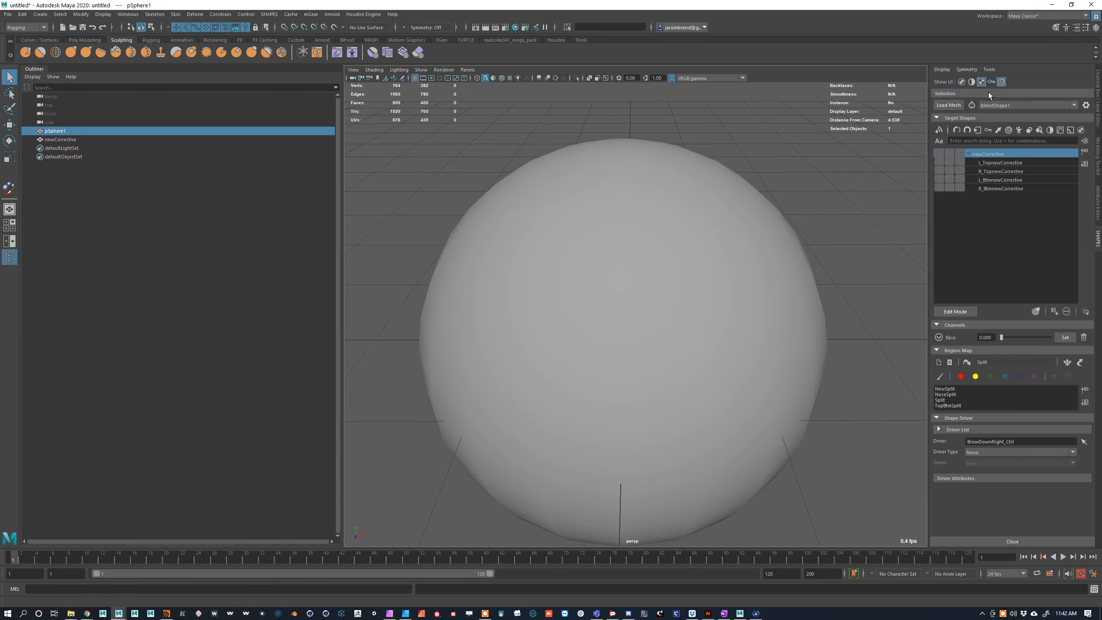
{"action": "left_click", "coordinate": [634, 263]}
{"action": "key", "text": "Delete"}
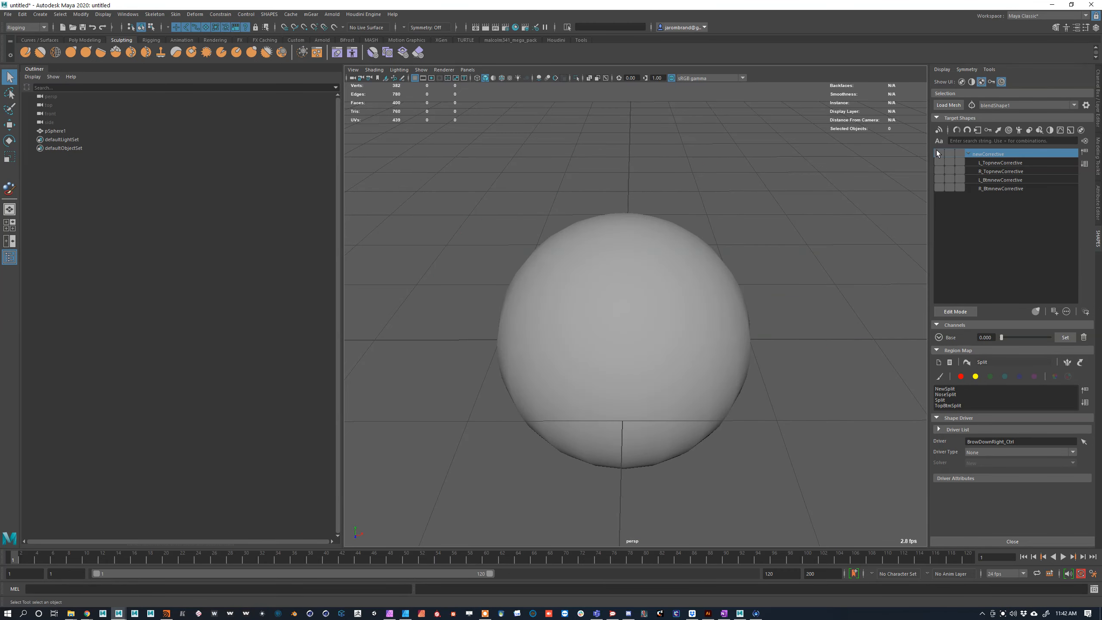
Step: Extract the L_TopnewCorrective target from the base sphere as a mesh and delete that extracted mesh
{"action": "left_click", "coordinate": [994, 163]}
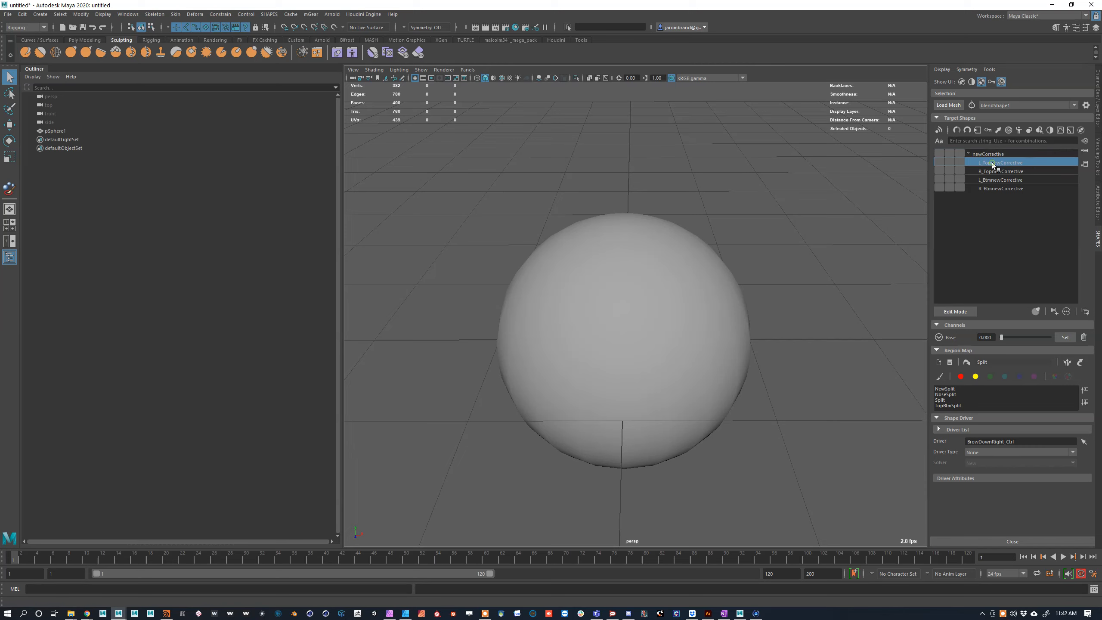
{"action": "left_click", "coordinate": [939, 337]}
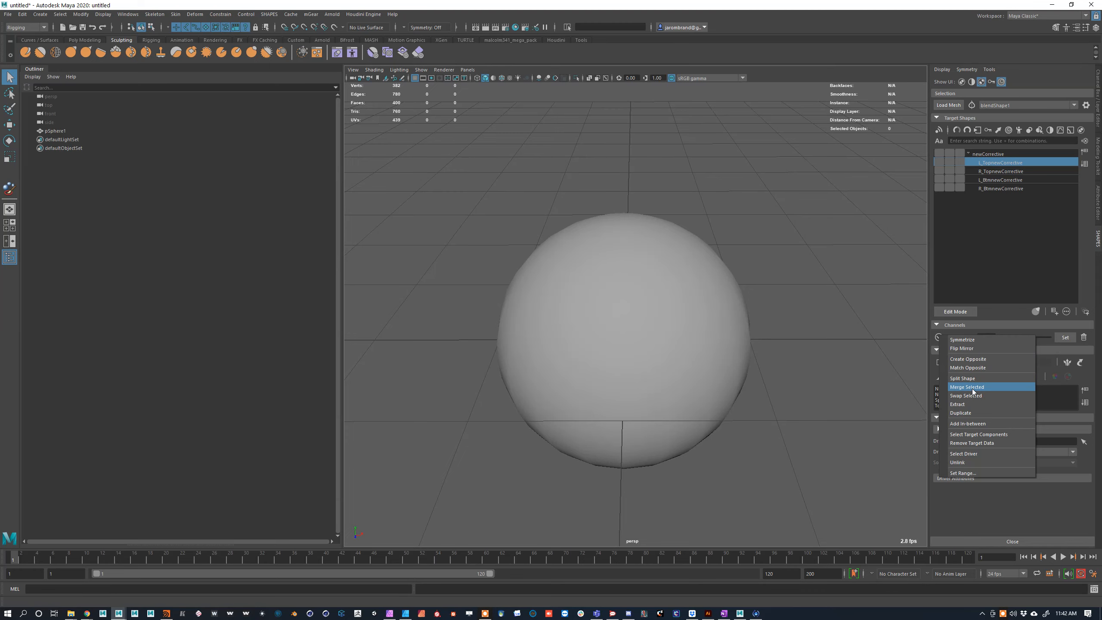
{"action": "left_click", "coordinate": [973, 403]}
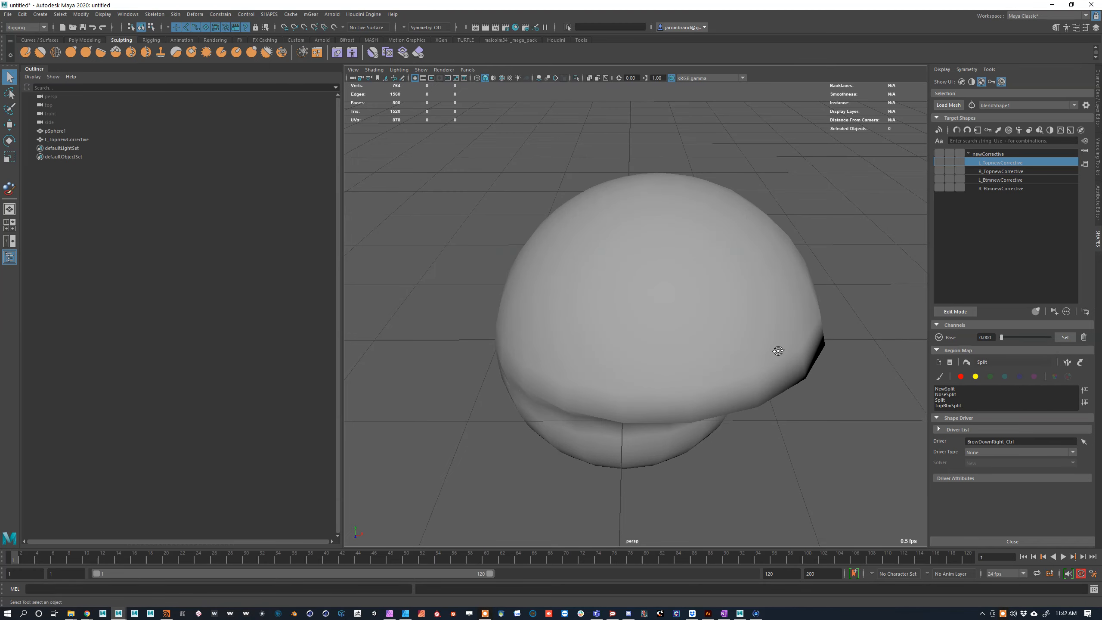
{"action": "left_click_drag", "start_coordinate": [778, 351], "coordinate": [834, 472], "text": "alt"}
{"action": "left_click", "coordinate": [771, 306]}
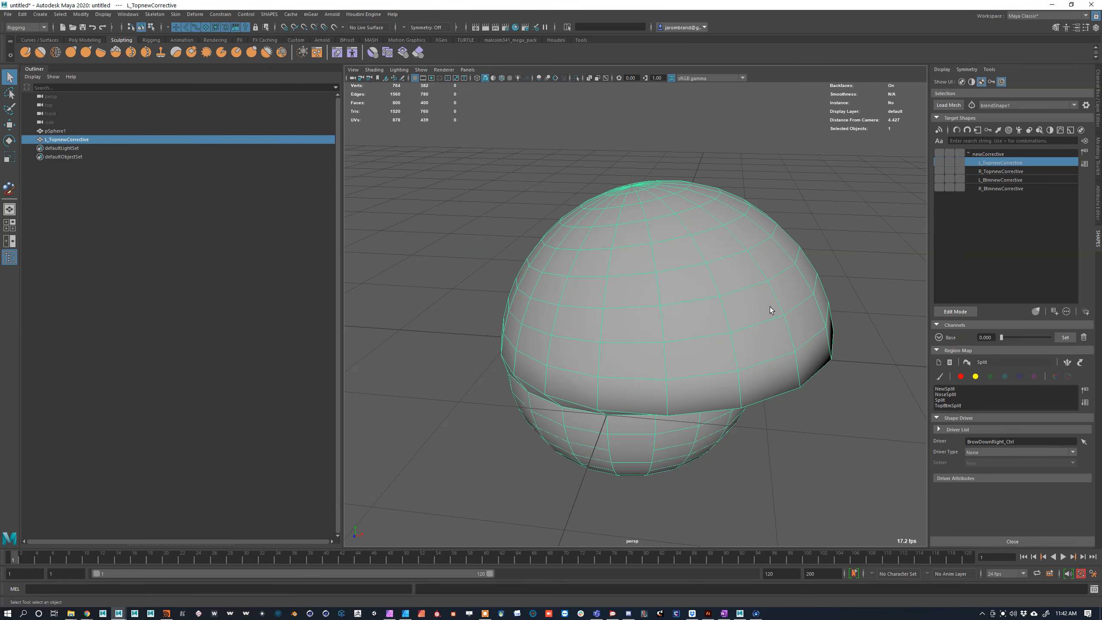
{"action": "key", "text": "Delete"}
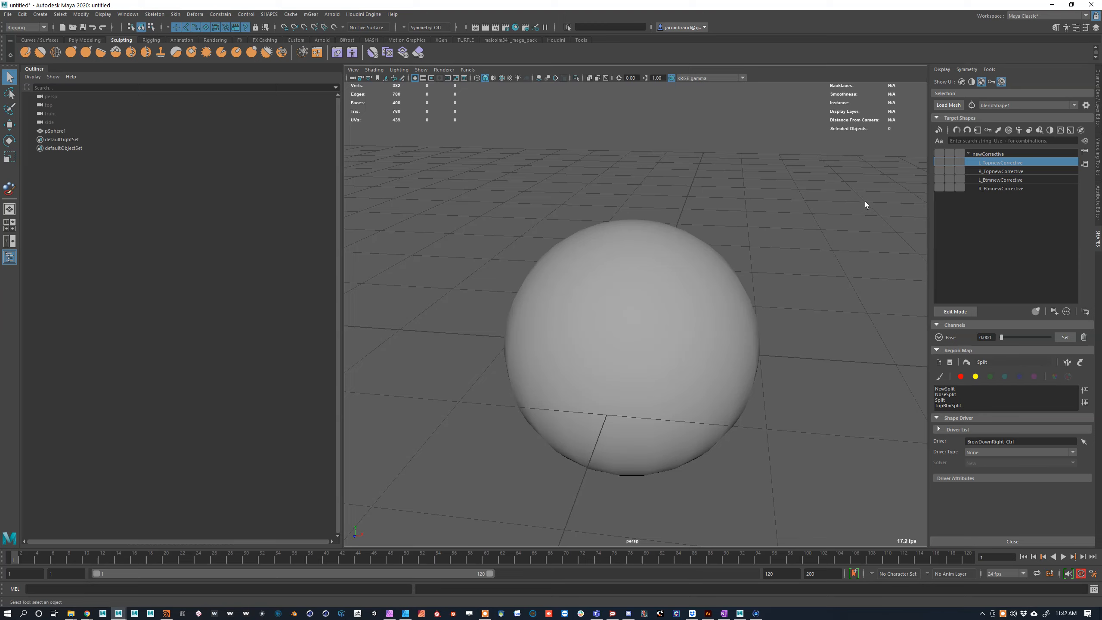
Step: Create a NURBS circle and move it along the X axis until it sits clear beside the sphere
{"action": "right_click_drag", "start_coordinate": [860, 207], "coordinate": [780, 207], "text": "alt"}
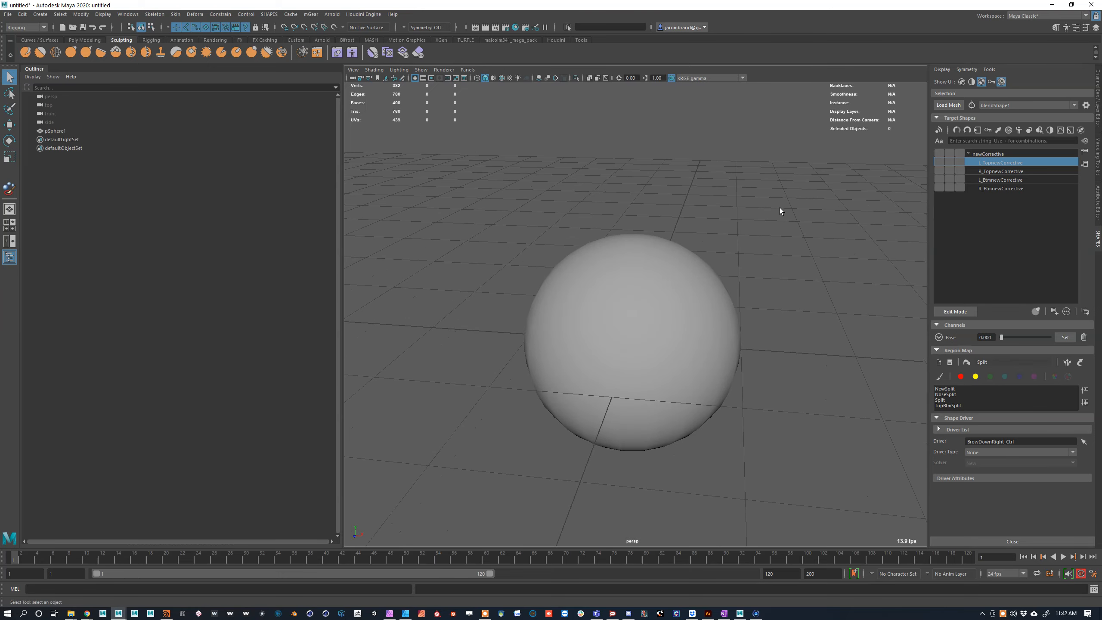
{"action": "middle_click_drag", "start_coordinate": [781, 208], "coordinate": [719, 171], "text": "alt"}
{"action": "left_click_drag", "start_coordinate": [718, 171], "coordinate": [723, 183], "text": "alt"}
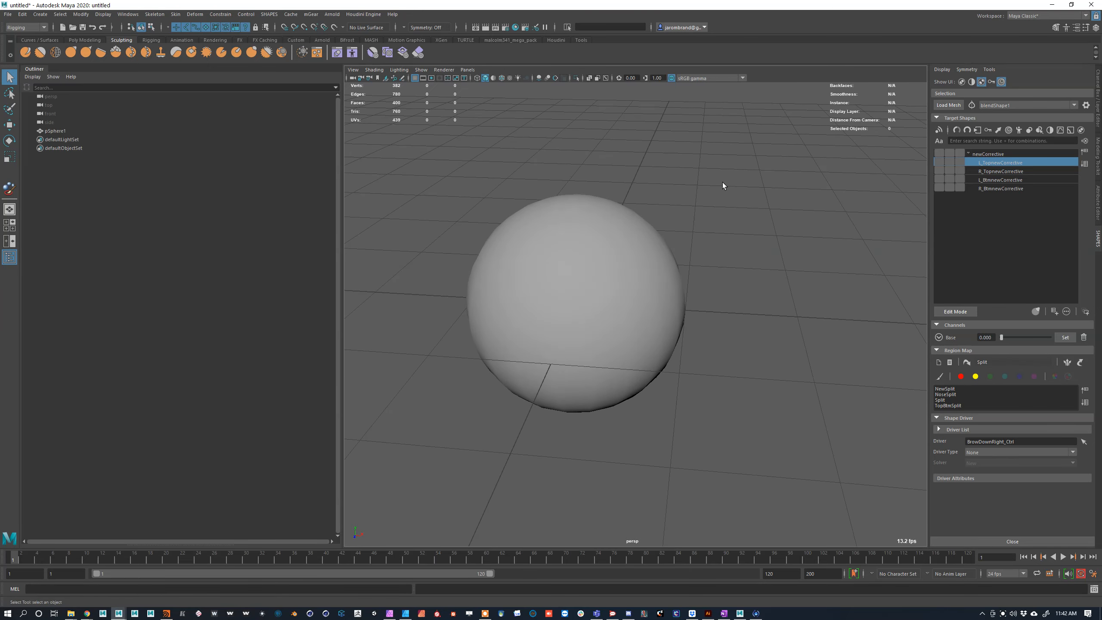
{"action": "scroll", "coordinate": [723, 183], "scroll_direction": "down", "scroll_amount": 3}
{"action": "scroll", "coordinate": [723, 183], "scroll_direction": "up", "scroll_amount": 2}
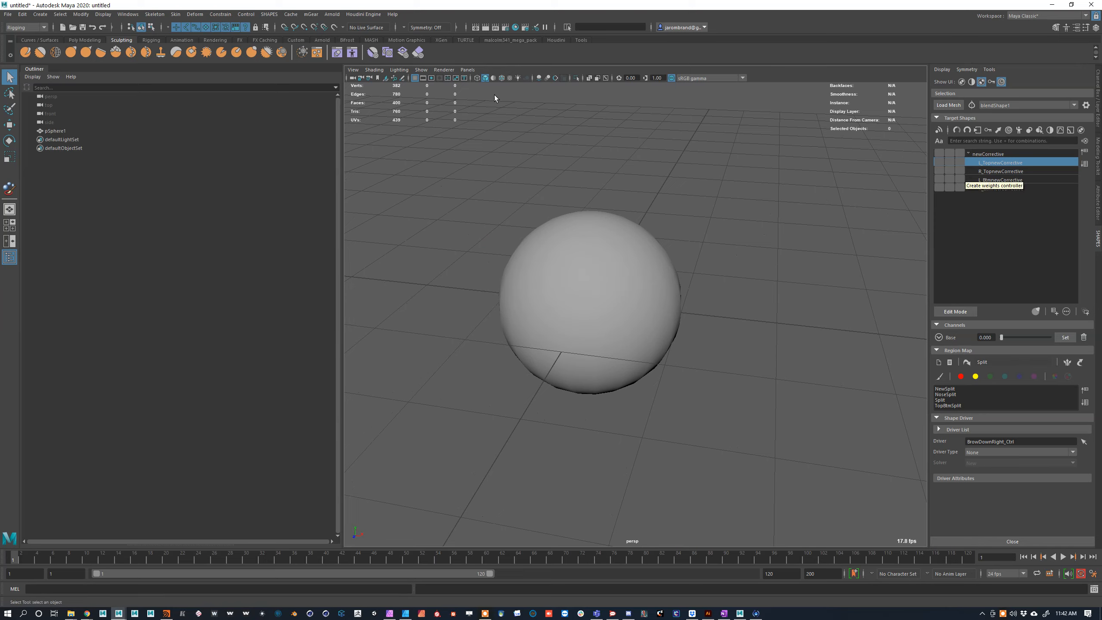
{"action": "left_click", "coordinate": [39, 40]}
{"action": "left_click", "coordinate": [25, 52]}
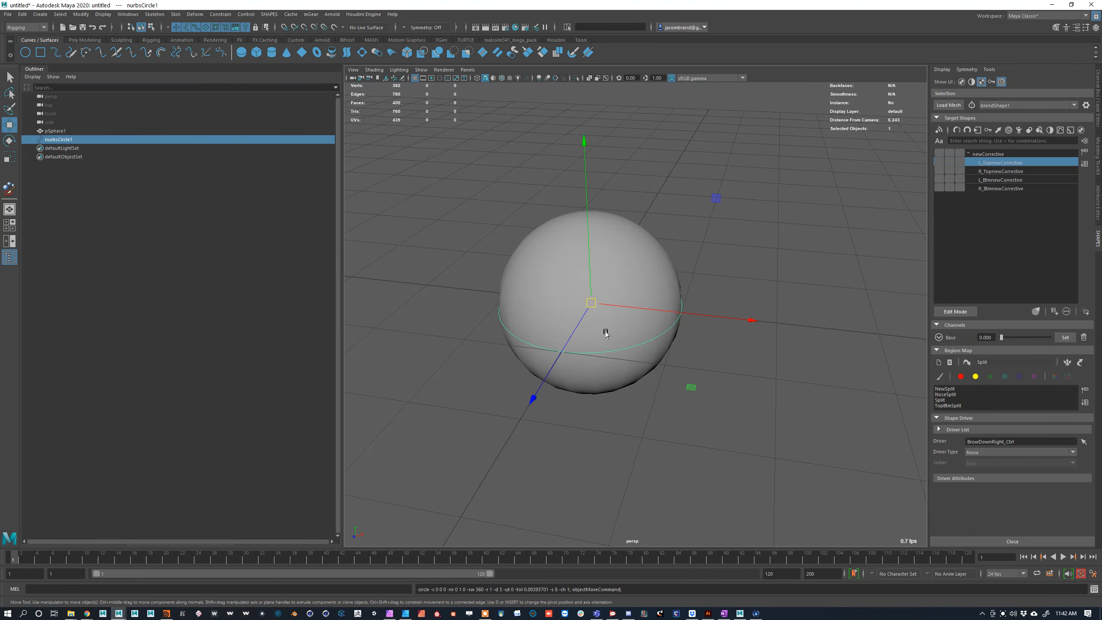
{"action": "left_click_drag", "start_coordinate": [645, 313], "coordinate": [890, 339]}
{"action": "key", "text": "f"}
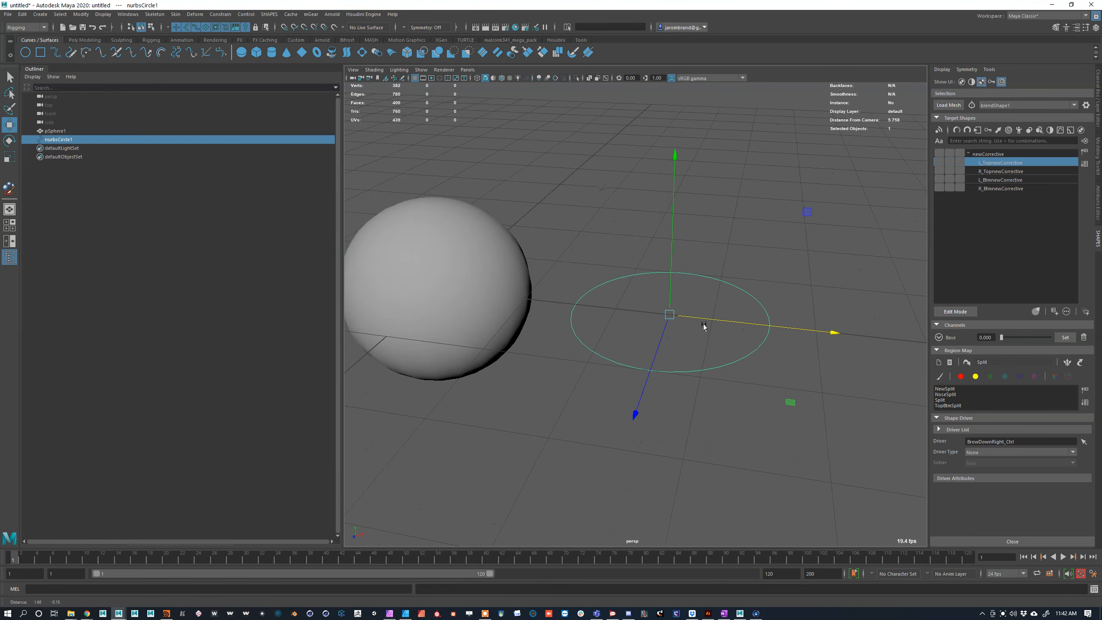
{"action": "left_click", "coordinate": [295, 39]}
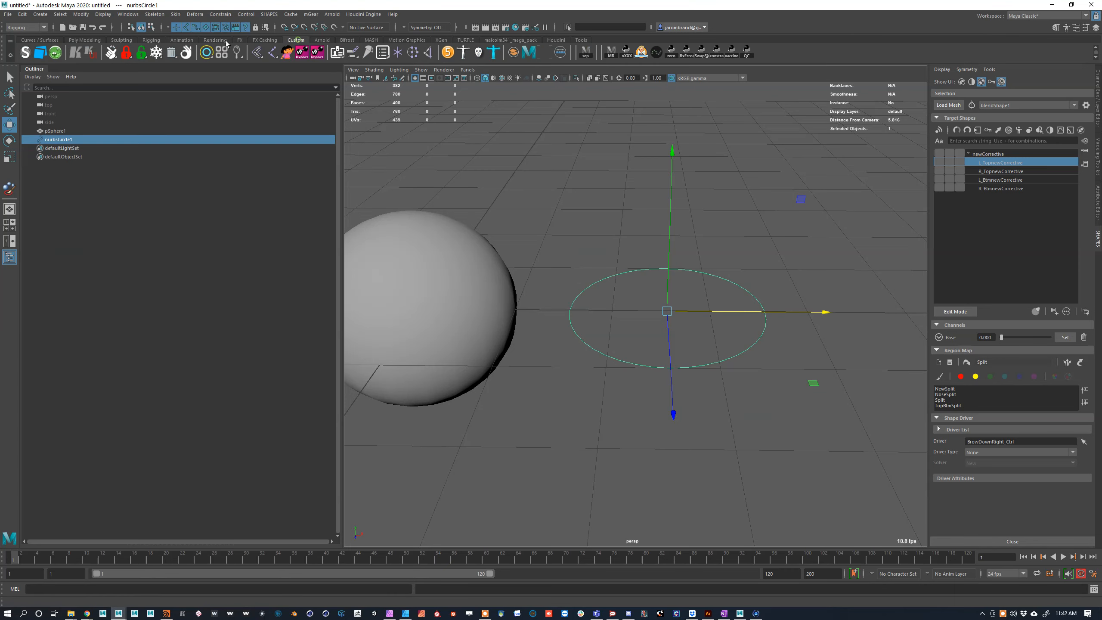
Step: Examine how the target list groups the four split targets under newCorrective by selecting the split targets and their parent alternately
{"action": "left_click", "coordinate": [989, 190], "text": "shift"}
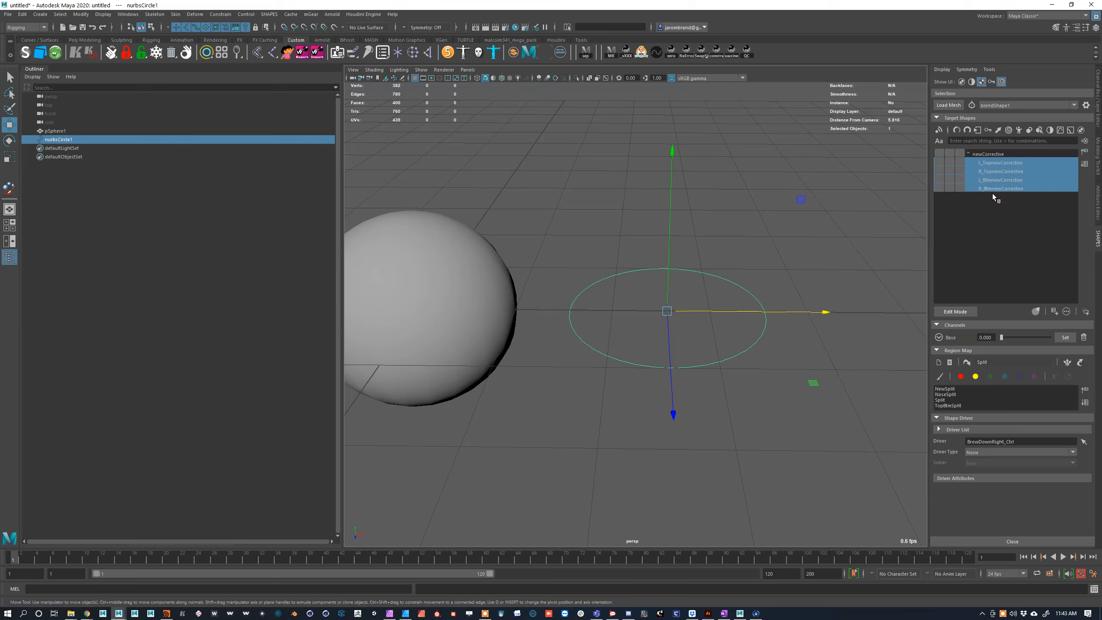
{"action": "left_click", "coordinate": [994, 155]}
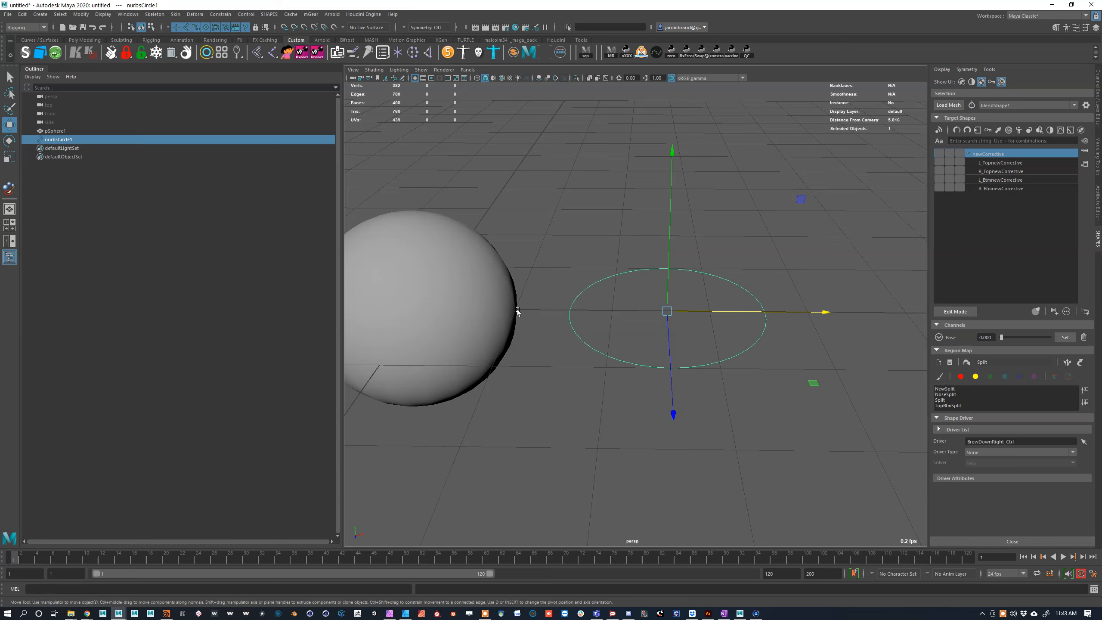
{"action": "left_click", "coordinate": [1005, 163]}
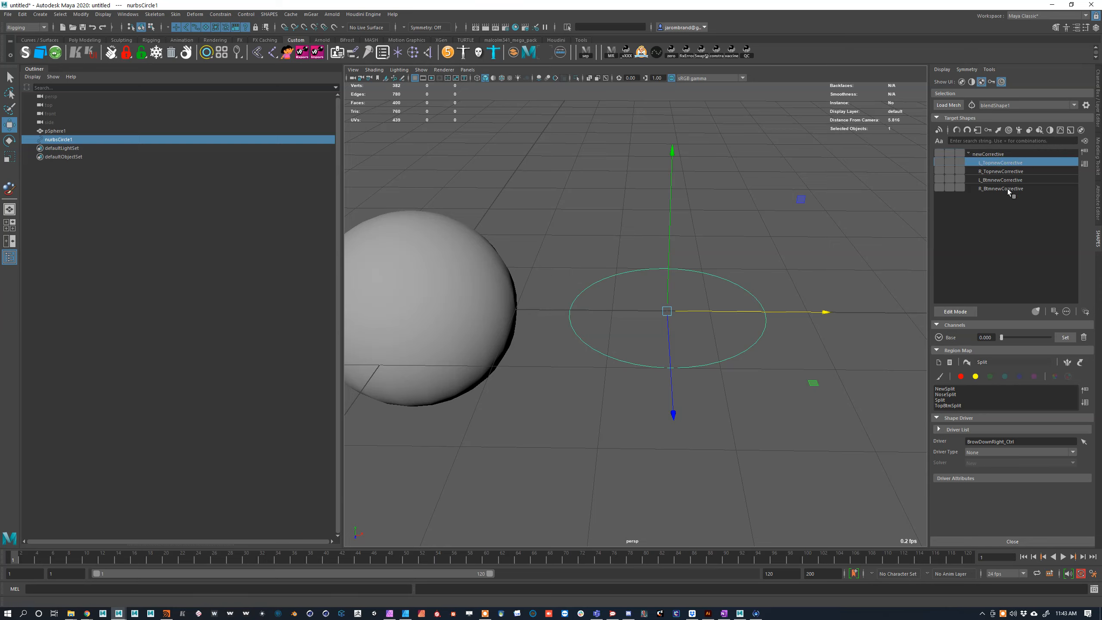
{"action": "left_click", "coordinate": [1007, 189], "text": "shift"}
{"action": "mouse_move", "coordinate": [1002, 338]}
{"action": "left_mouse_down"}
{"action": "mouse_move", "coordinate": [1050, 337]}
{"action": "mouse_move", "coordinate": [1001, 338]}
{"action": "left_mouse_up"}
{"action": "left_click", "coordinate": [1001, 154]}
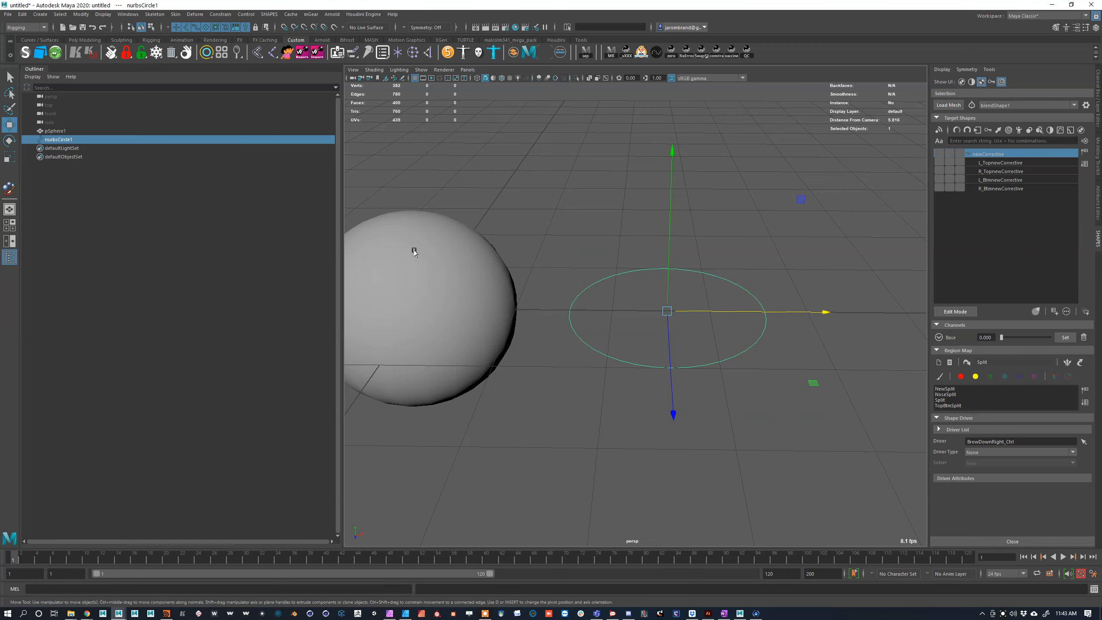
{"action": "middle_click_drag", "start_coordinate": [573, 296], "coordinate": [642, 300], "text": "alt"}
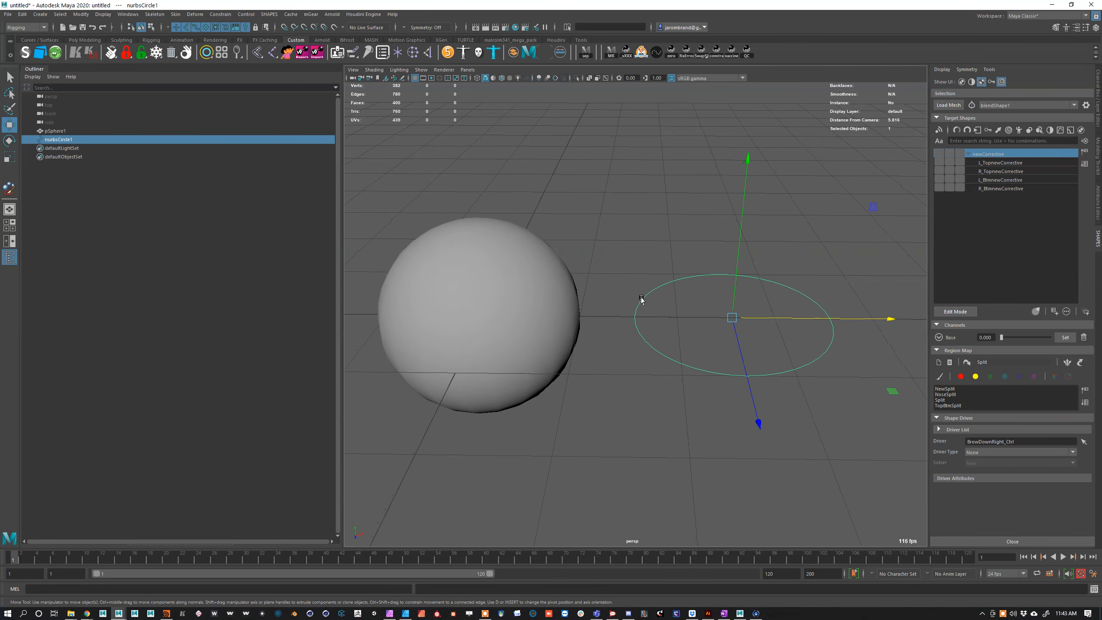
{"action": "left_click_drag", "start_coordinate": [642, 300], "coordinate": [638, 295], "text": "alt"}
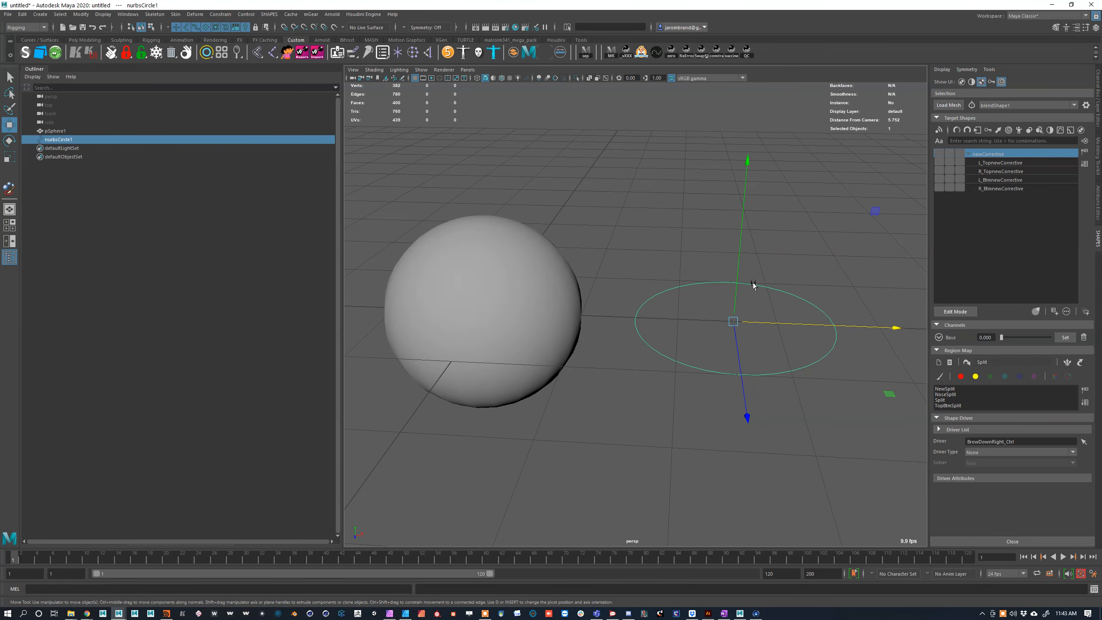
Step: Select the L_BtmnewCorrective target and collapse and hide the Region Map and Shape Driver sections
{"action": "left_click", "coordinate": [996, 166]}
{"action": "left_click", "coordinate": [996, 180]}
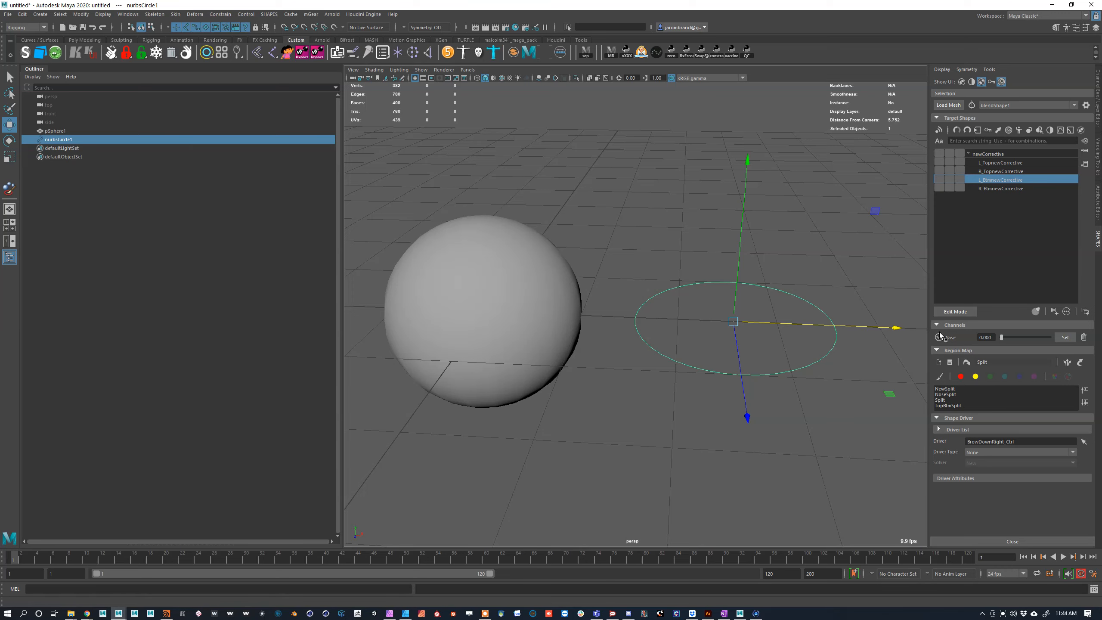
{"action": "left_click", "coordinate": [937, 351]}
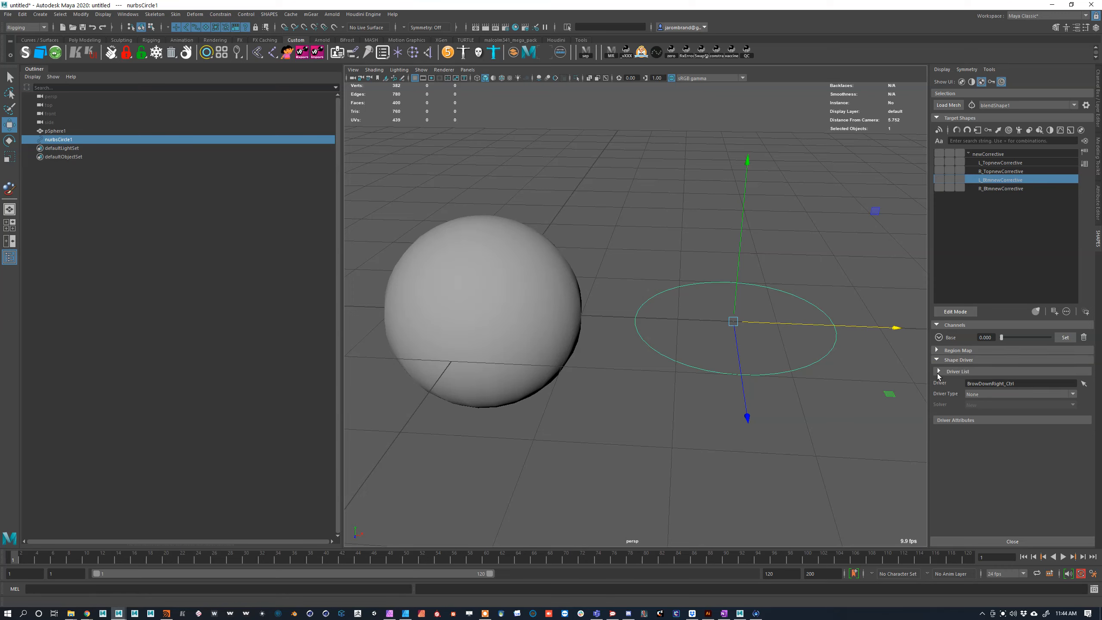
{"action": "left_click", "coordinate": [937, 360]}
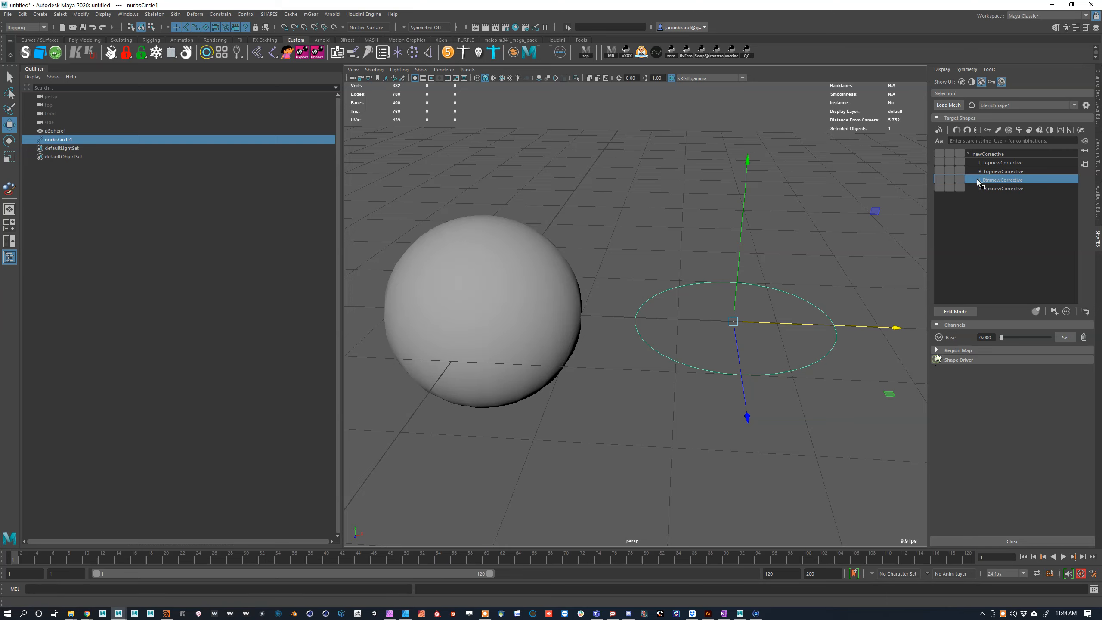
{"action": "left_click", "coordinate": [992, 82]}
{"action": "left_click", "coordinate": [982, 83]}
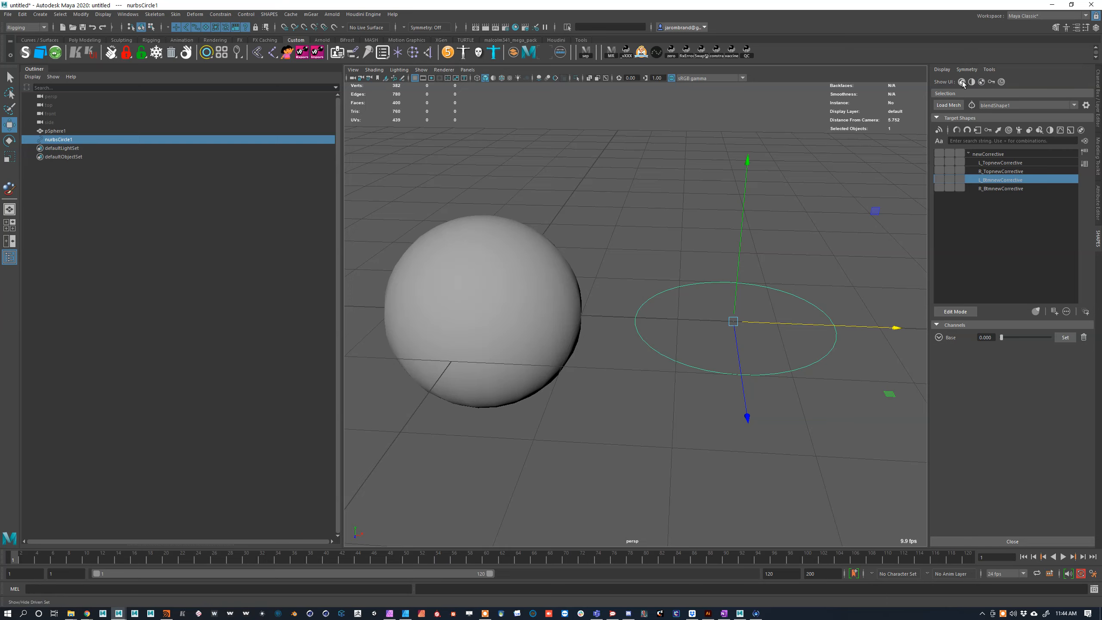
Step: Show the Driven Set section for a look, hide it again, and show the Shape Weights section instead
{"action": "left_click", "coordinate": [962, 82]}
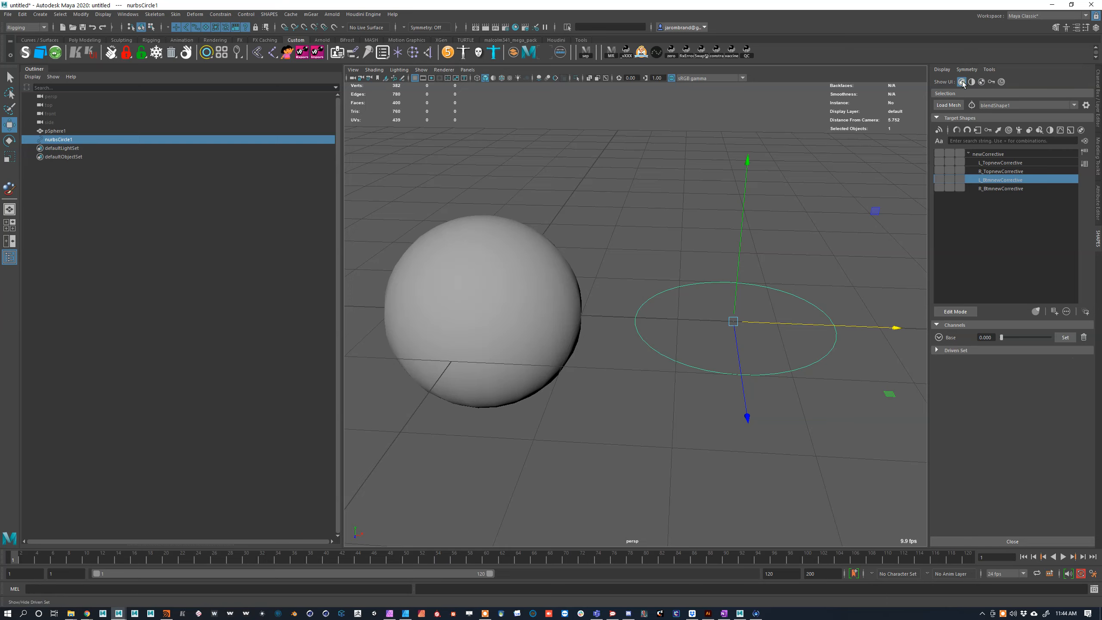
{"action": "left_click", "coordinate": [936, 351]}
{"action": "left_click", "coordinate": [962, 83]}
{"action": "left_click", "coordinate": [962, 83]}
{"action": "left_click", "coordinate": [962, 82]}
{"action": "left_click", "coordinate": [972, 82]}
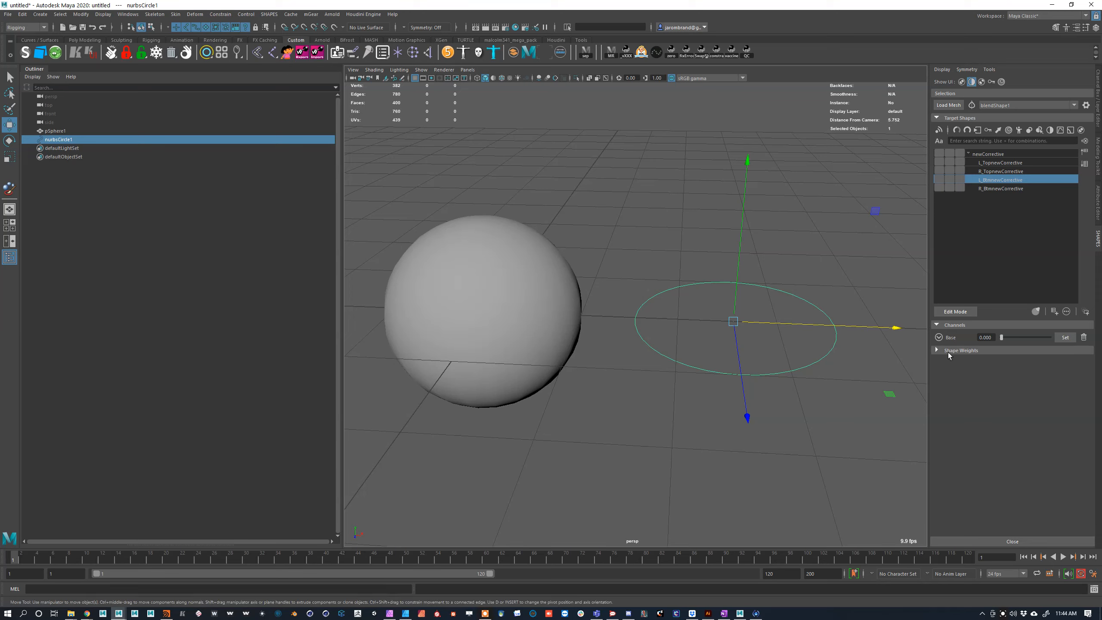